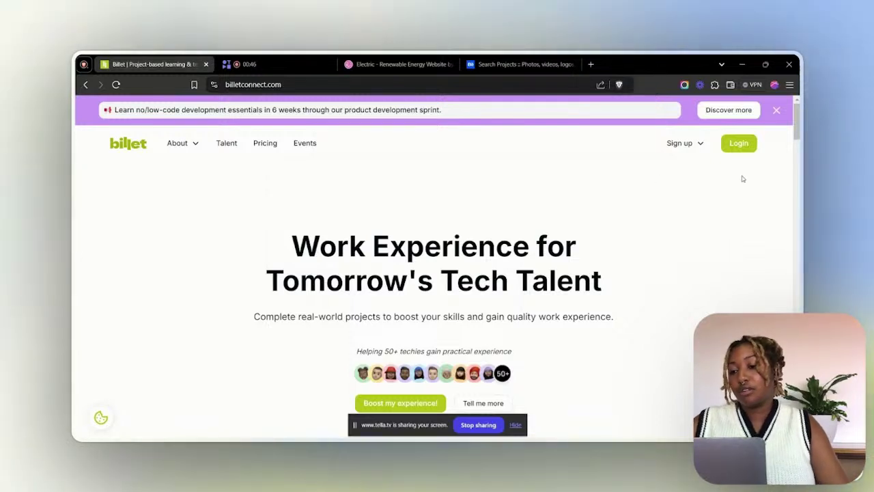
Log in to the Billet account with the saved e-mail address and password, and hide the screen-sharing notice
{"action": "left_click", "coordinate": [738, 144]}
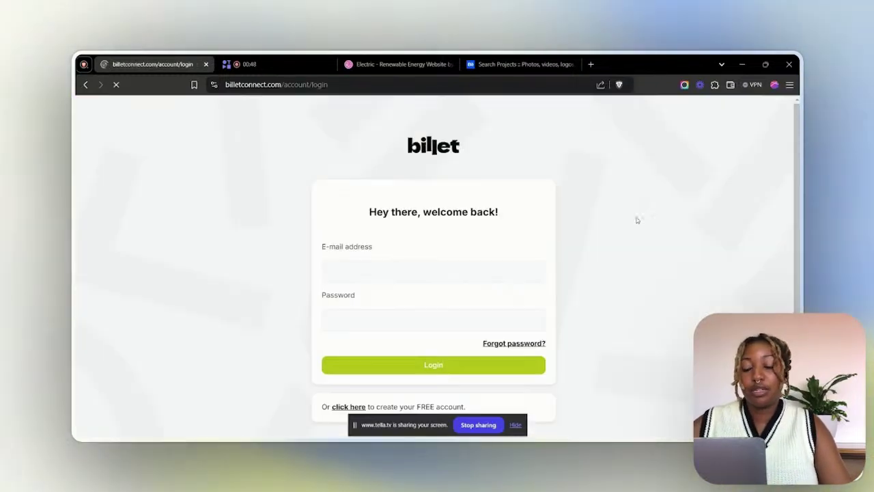
{"action": "left_click", "coordinate": [327, 271]}
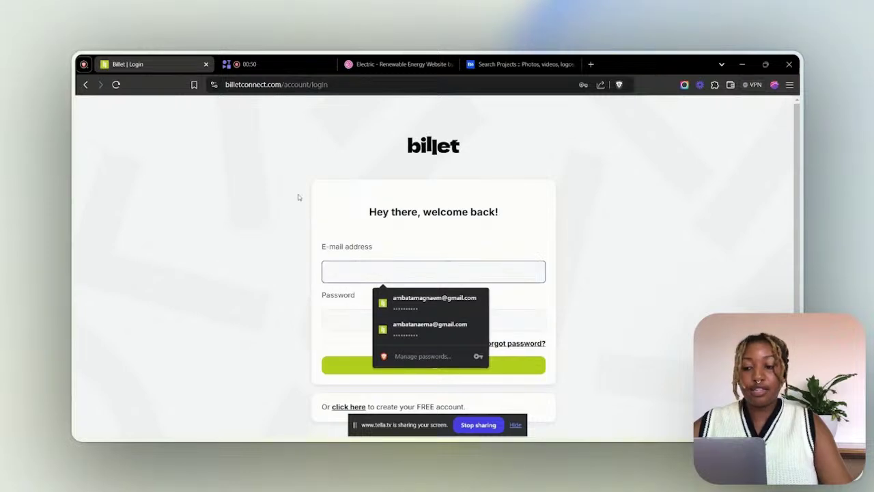
{"action": "left_click", "coordinate": [431, 299]}
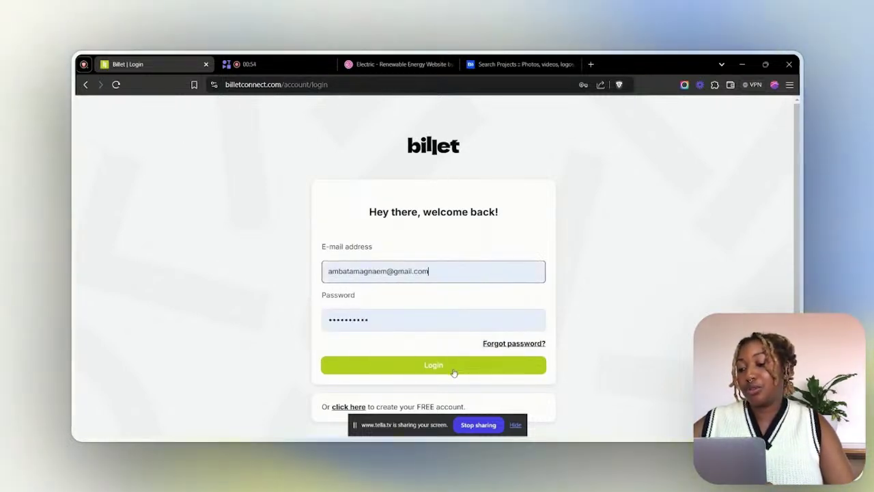
{"action": "left_click", "coordinate": [454, 369]}
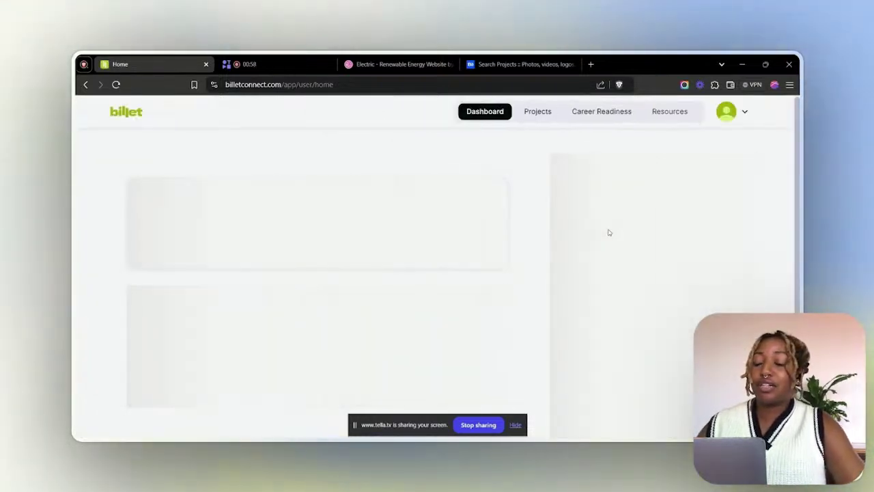
{"action": "left_click", "coordinate": [516, 426]}
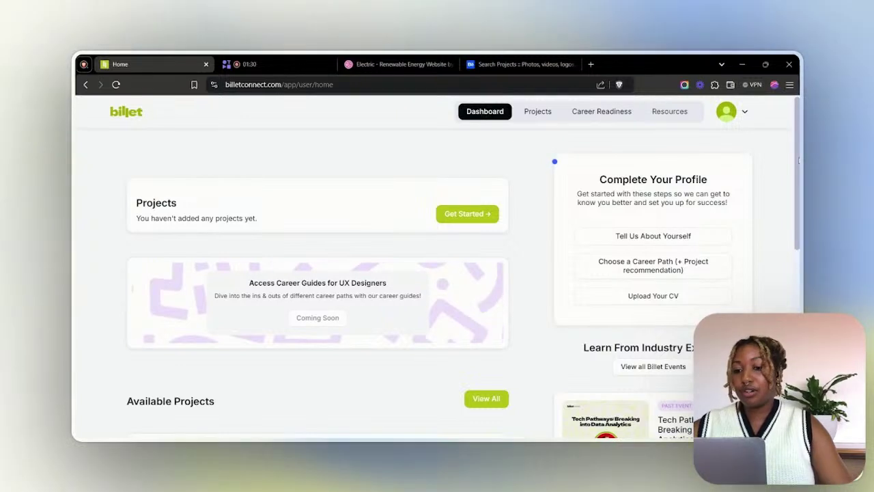
In the Tell Us About Yourself form, set the country to Namibia, education to Undergraduate / Bachelor's Degree and university enrolment to Yes
{"action": "left_click", "coordinate": [555, 161]}
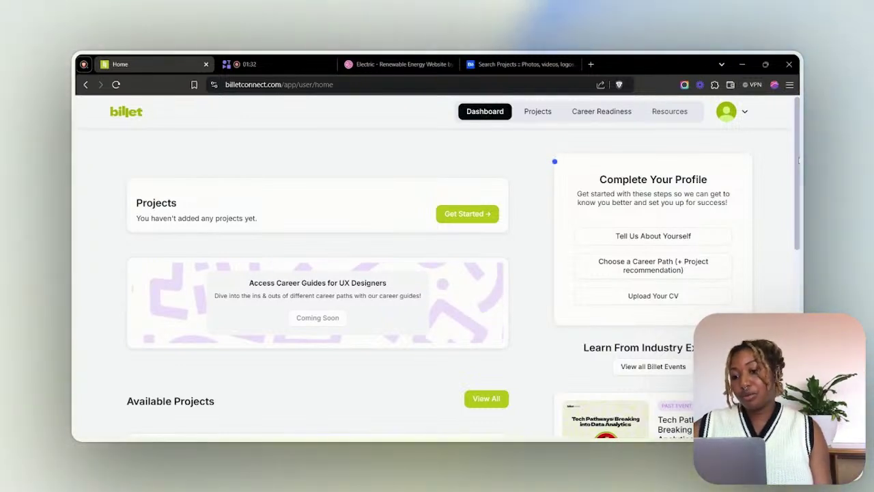
{"action": "left_click", "coordinate": [686, 236]}
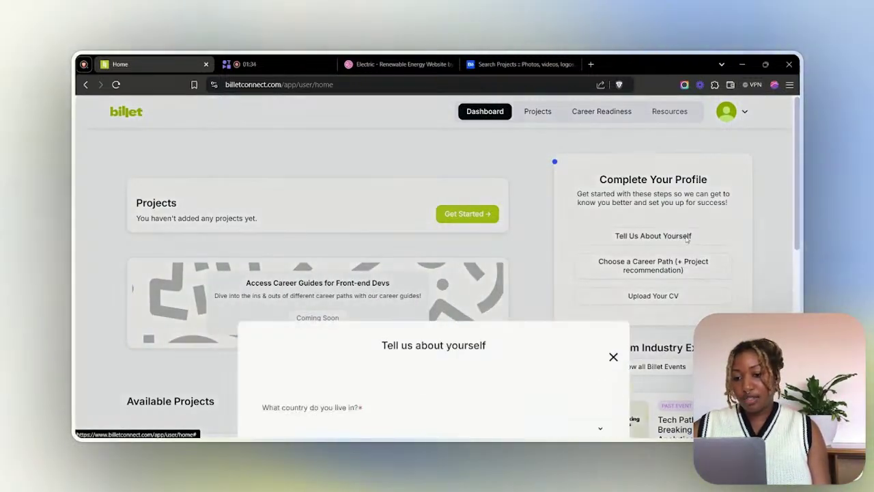
{"action": "left_click", "coordinate": [383, 239]}
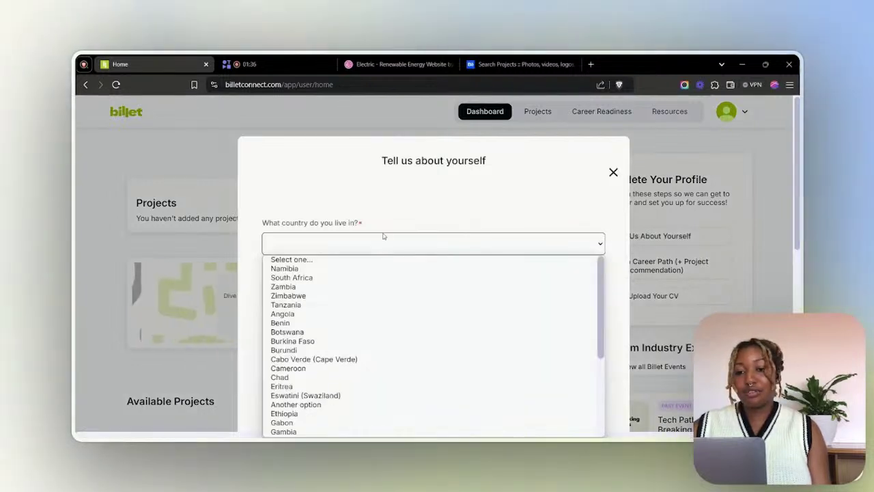
{"action": "left_click", "coordinate": [311, 268]}
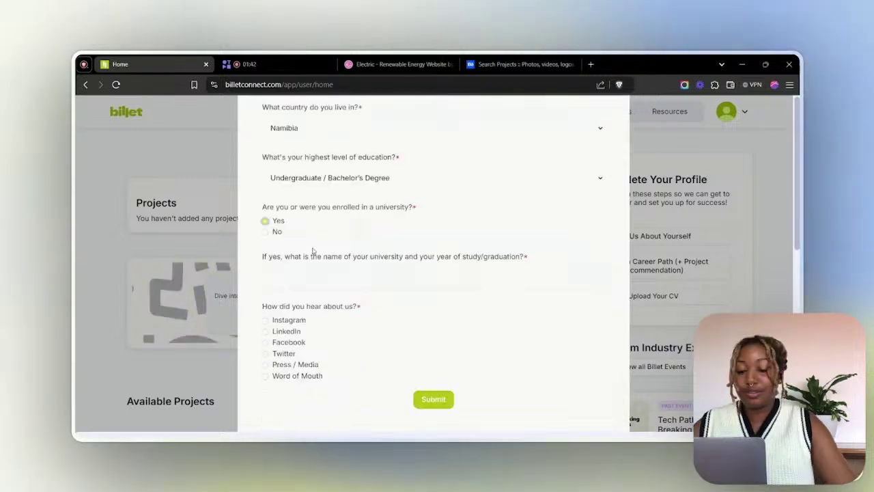
Enter Namibia University of Science and Technology as the university, choose Word of Mouth as the referral source, submit the form and close it
{"action": "left_click", "coordinate": [382, 272]}
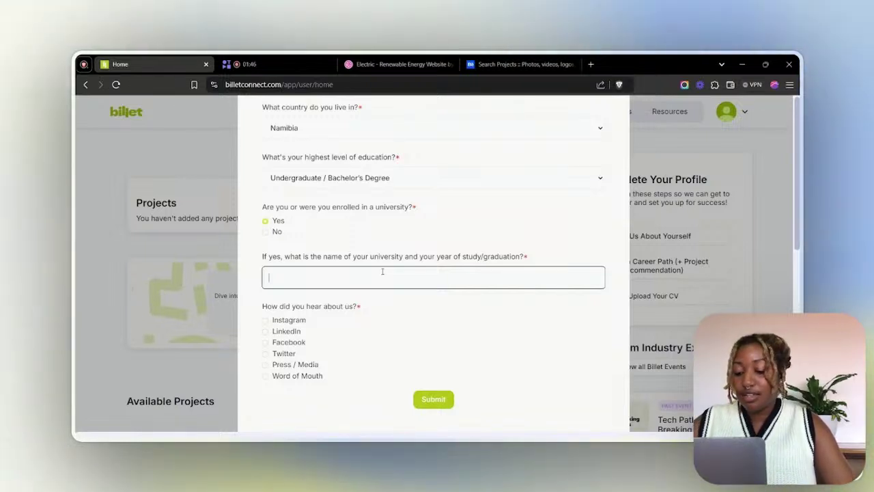
{"action": "type", "text": "Na"}
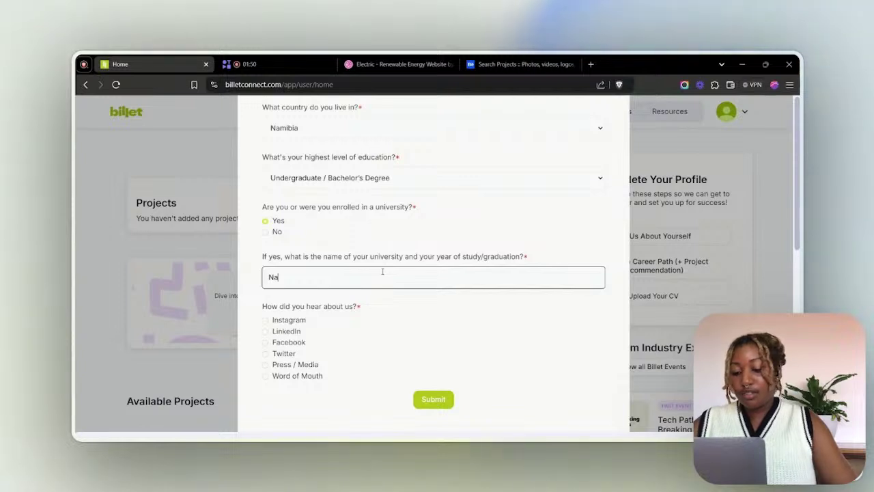
{"action": "type", "text": "mibi"}
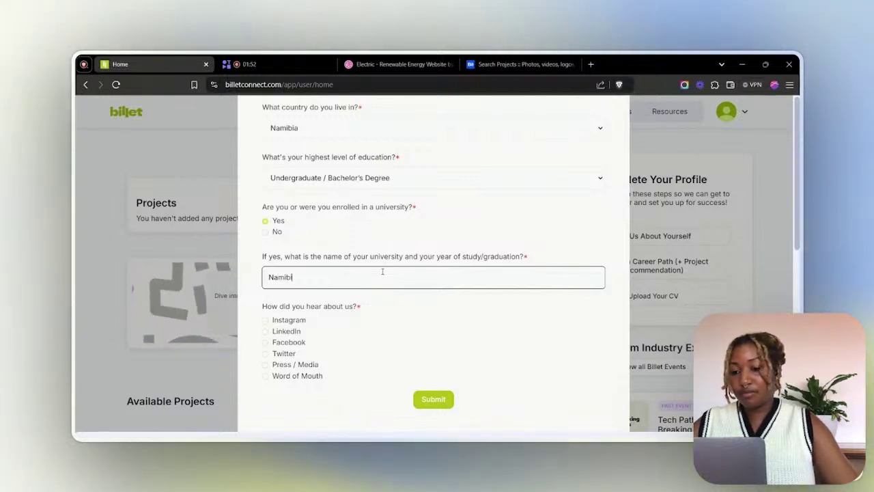
{"action": "type", "text": "a Uni"}
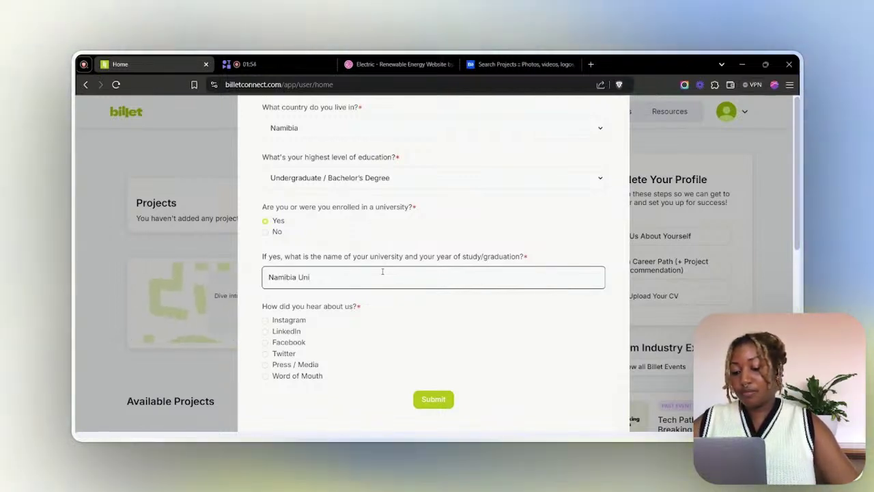
{"action": "type", "text": "versity of Science and T"}
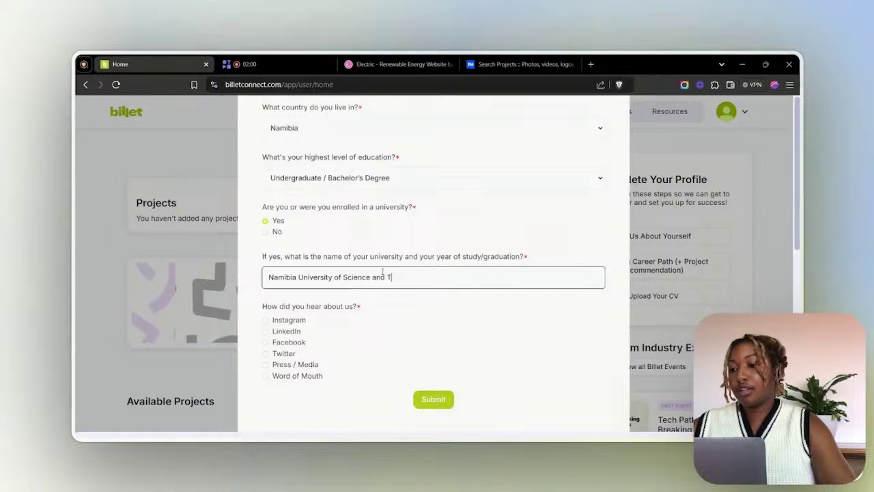
{"action": "type", "text": "ech"}
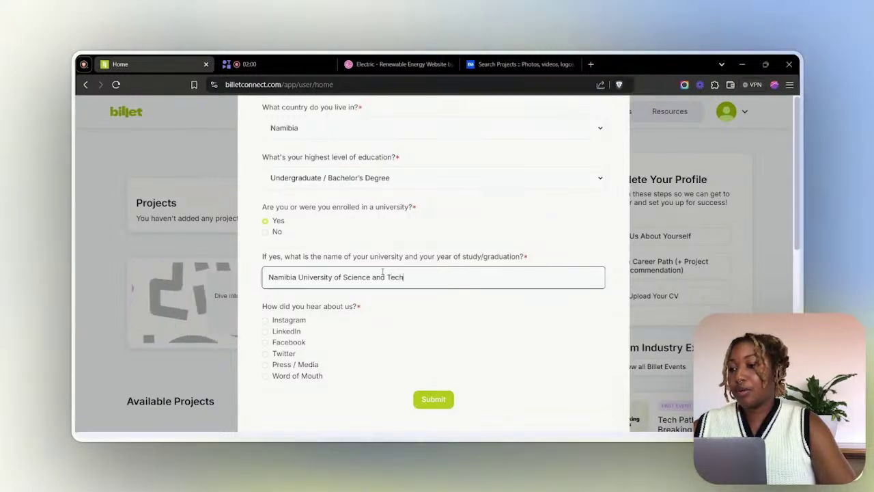
{"action": "type", "text": "nology"}
{"action": "left_click", "coordinate": [451, 402]}
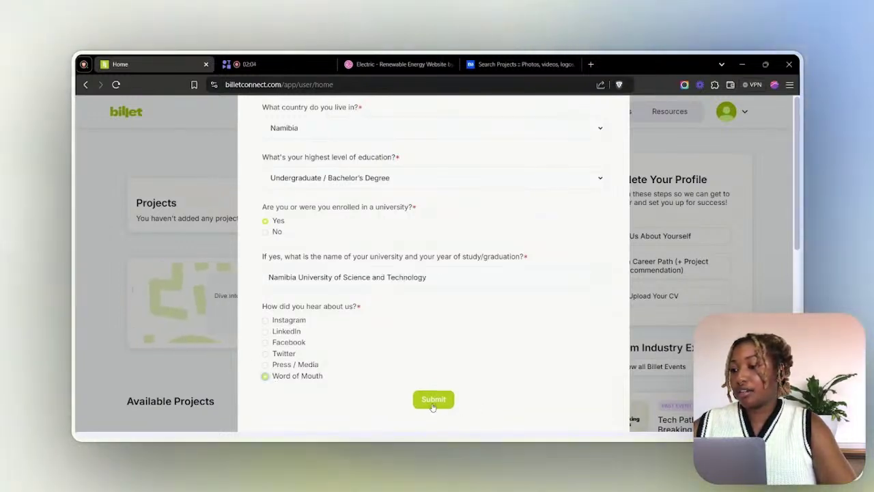
{"action": "scroll", "coordinate": [581, 198], "scroll_direction": "up", "scroll_amount": 2}
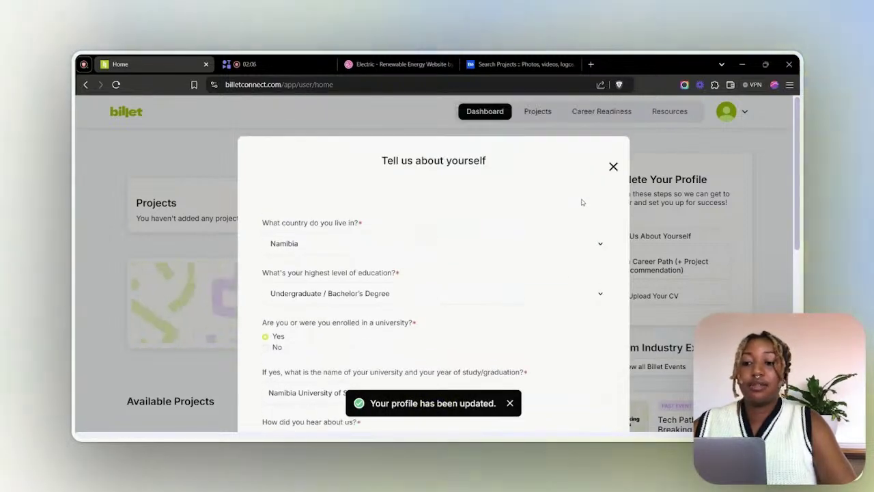
{"action": "left_click", "coordinate": [614, 166]}
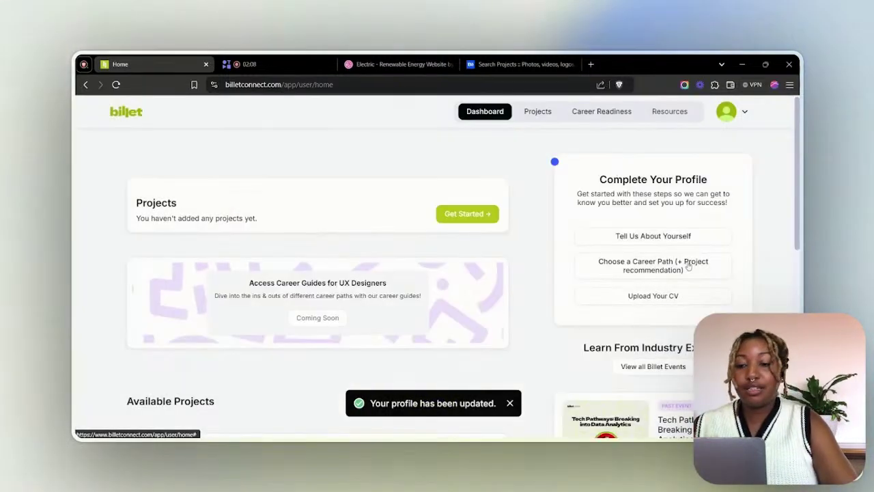
View the CV template and PDF upload options for the profile, and close the dialog without uploading a file
{"action": "scroll", "coordinate": [615, 164], "scroll_direction": "down", "scroll_amount": 1}
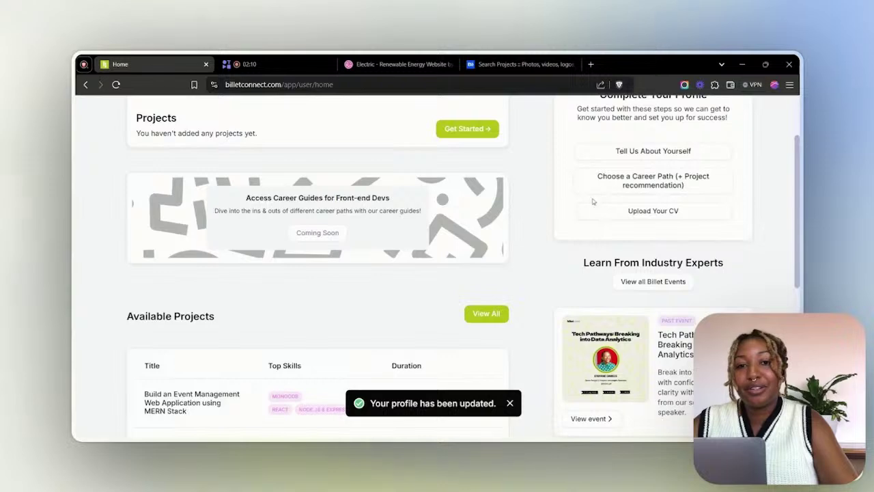
{"action": "left_click", "coordinate": [655, 211]}
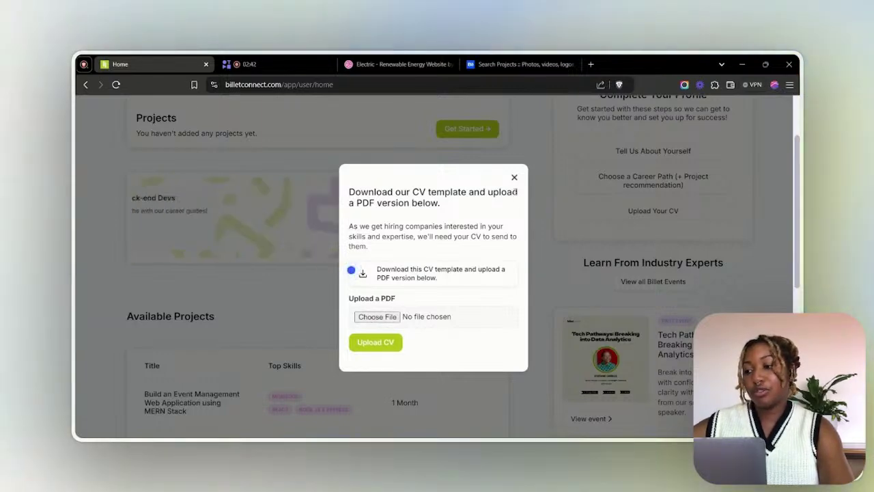
{"action": "left_click", "coordinate": [515, 177]}
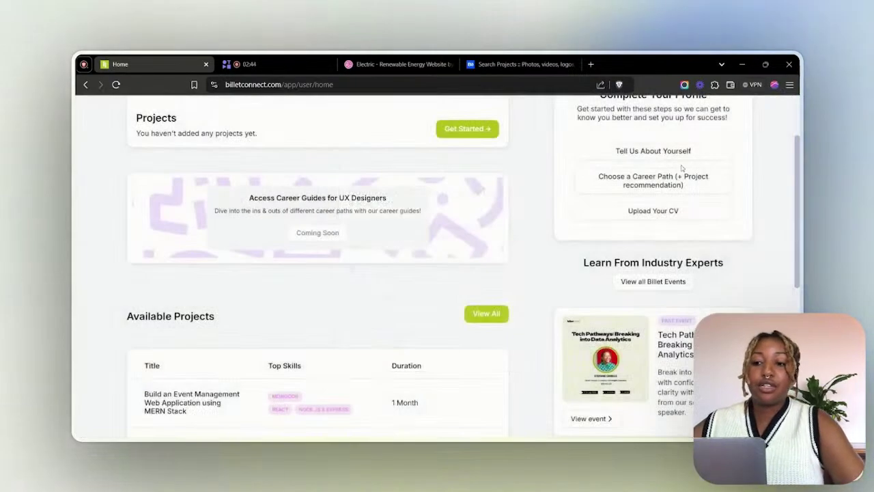
{"action": "scroll", "coordinate": [772, 233], "scroll_direction": "up", "scroll_amount": 2}
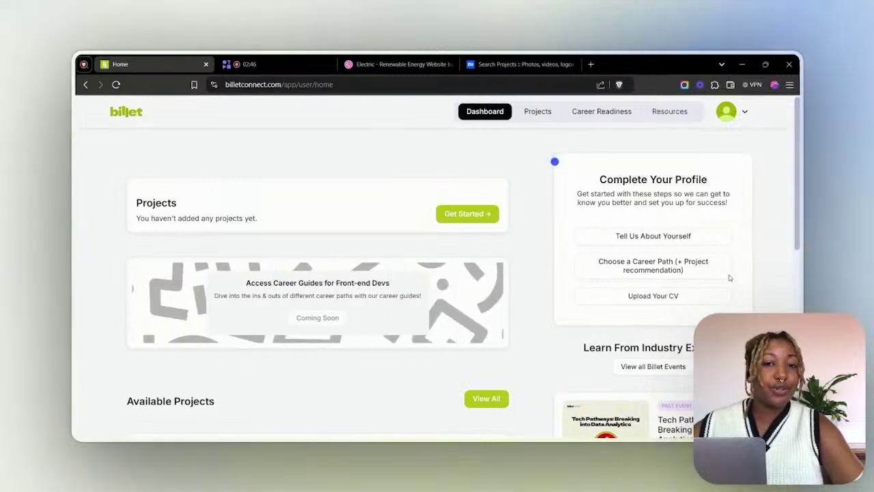
Choose Front end Development as the career path to gain experience in and submit the answer
{"action": "left_click", "coordinate": [699, 270]}
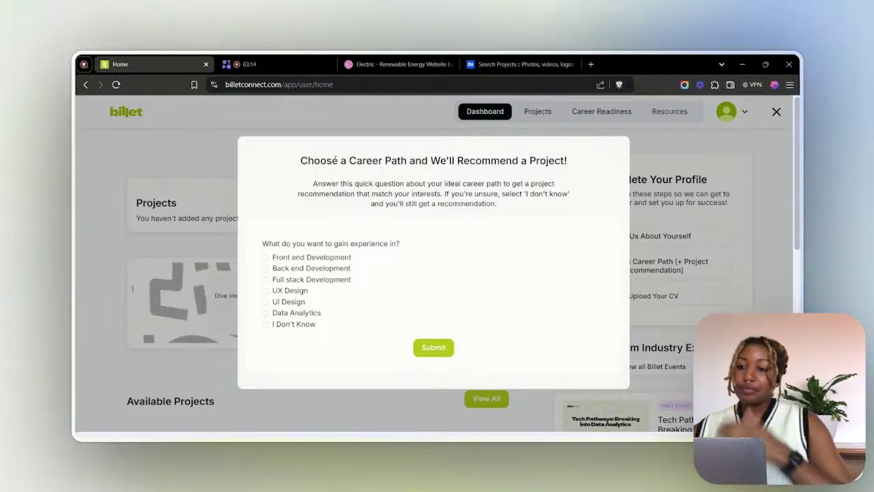
{"action": "left_click", "coordinate": [319, 258]}
{"action": "left_click", "coordinate": [433, 347]}
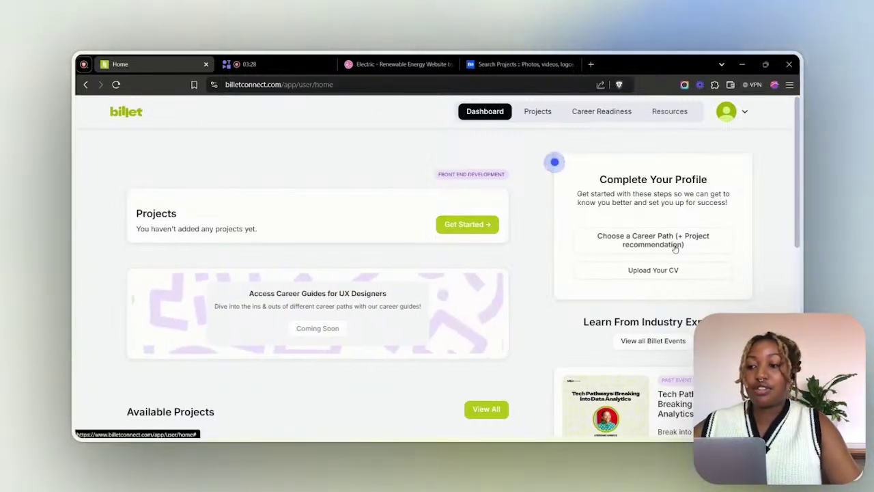
Request a project recommendation for the chosen career path, review the recommended project's skills and description, and close the dialog
{"action": "left_click", "coordinate": [675, 249]}
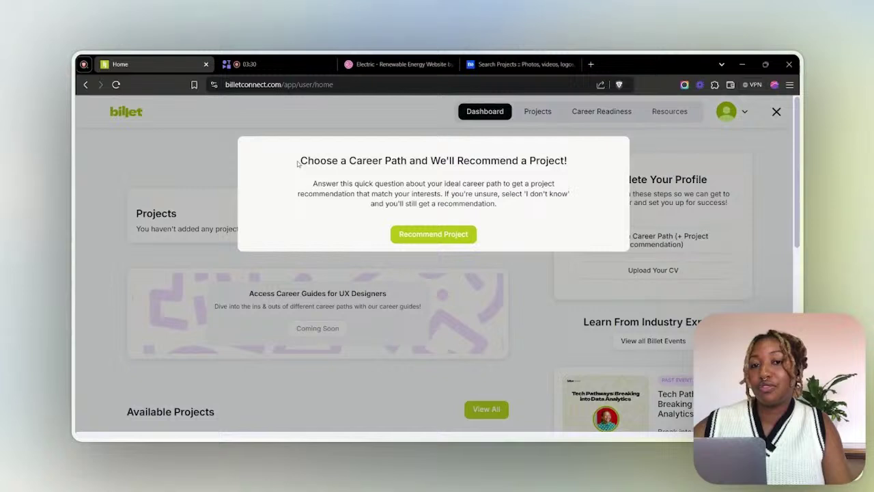
{"action": "left_click_drag", "start_coordinate": [297, 163], "coordinate": [606, 209]}
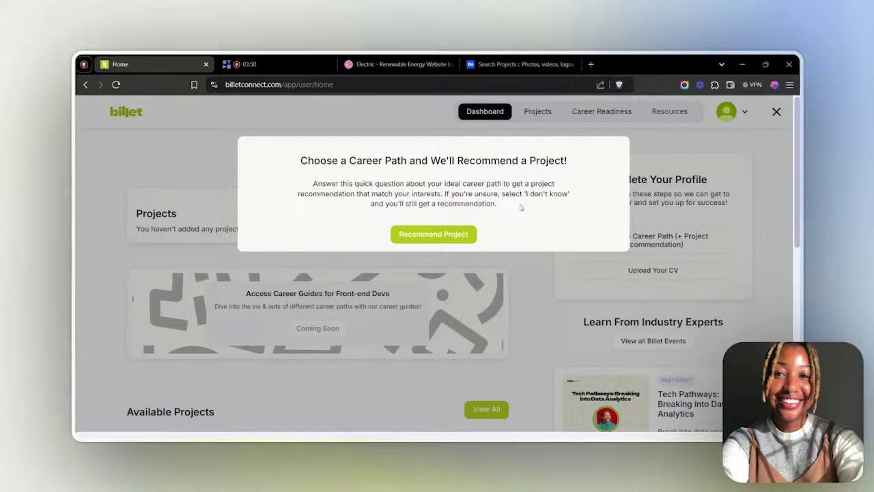
{"action": "left_click", "coordinate": [462, 235]}
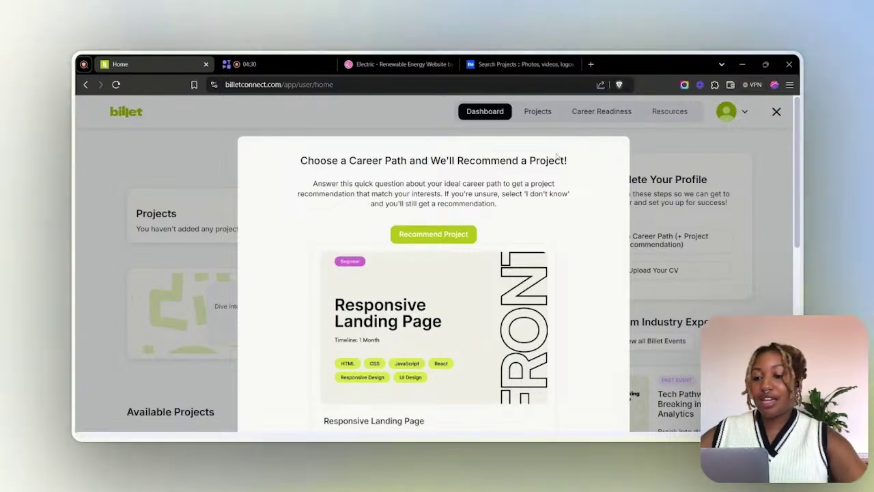
{"action": "scroll", "coordinate": [557, 175], "scroll_direction": "down", "scroll_amount": 1}
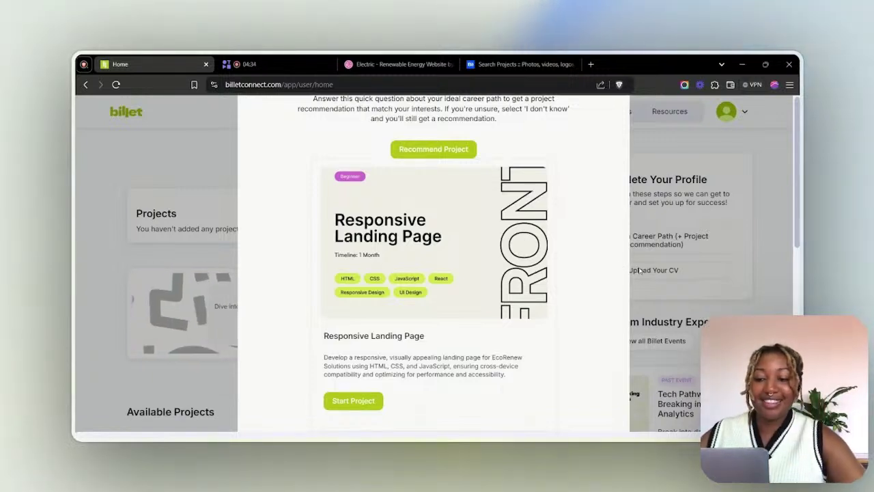
{"action": "scroll", "coordinate": [345, 382], "scroll_direction": "down", "scroll_amount": 1}
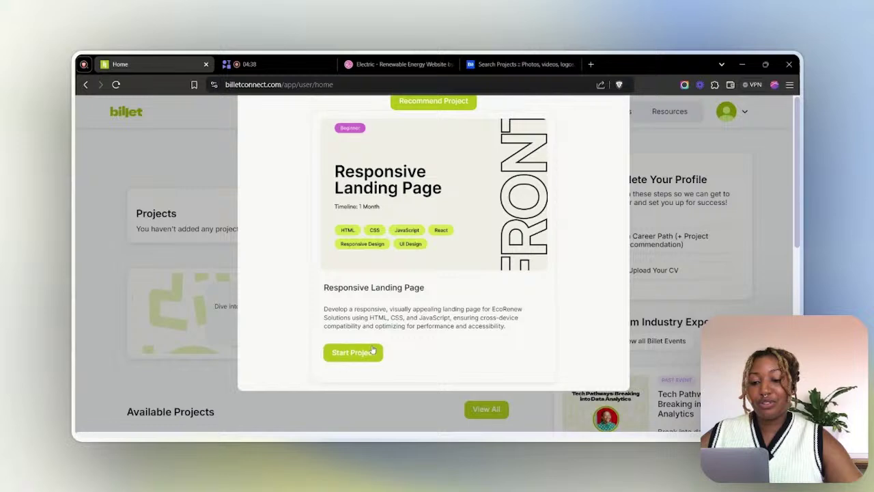
{"action": "scroll", "coordinate": [492, 351], "scroll_direction": "up", "scroll_amount": 3}
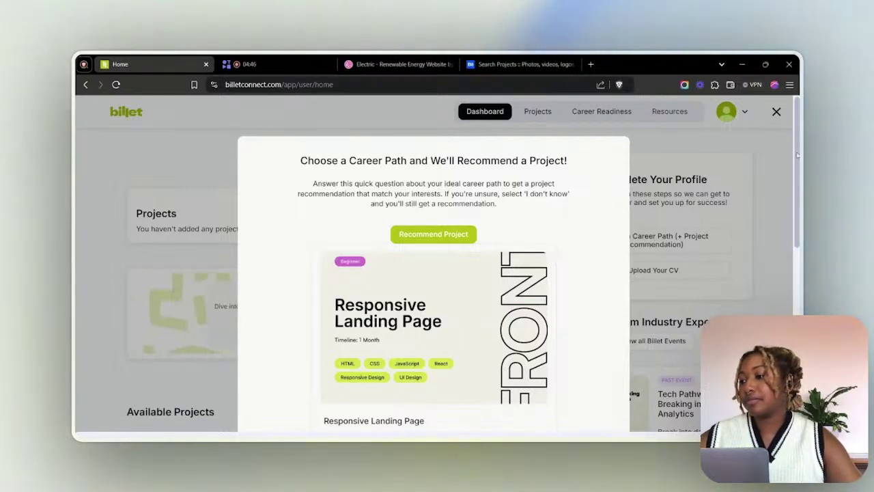
{"action": "left_click", "coordinate": [736, 142]}
Review the dashboard's Available Projects list, including the titles, top skills and durations
{"action": "scroll", "coordinate": [685, 183], "scroll_direction": "down", "scroll_amount": 6}
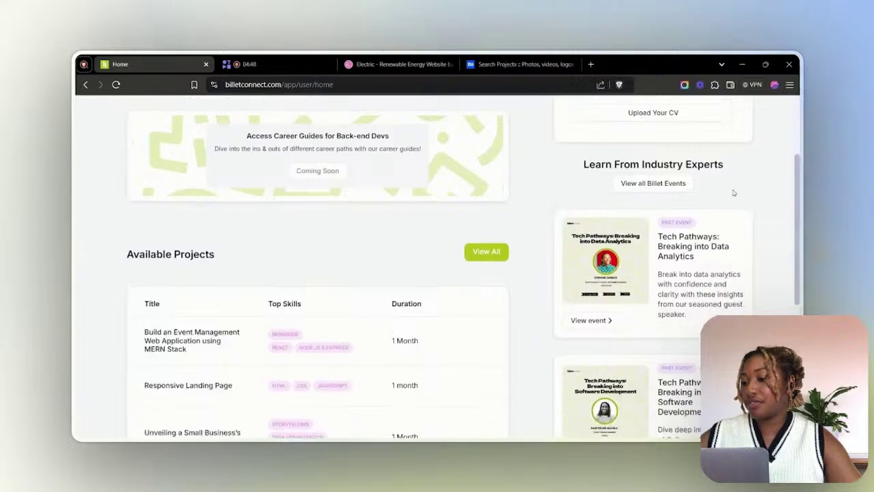
{"action": "scroll", "coordinate": [754, 179], "scroll_direction": "up", "scroll_amount": 5}
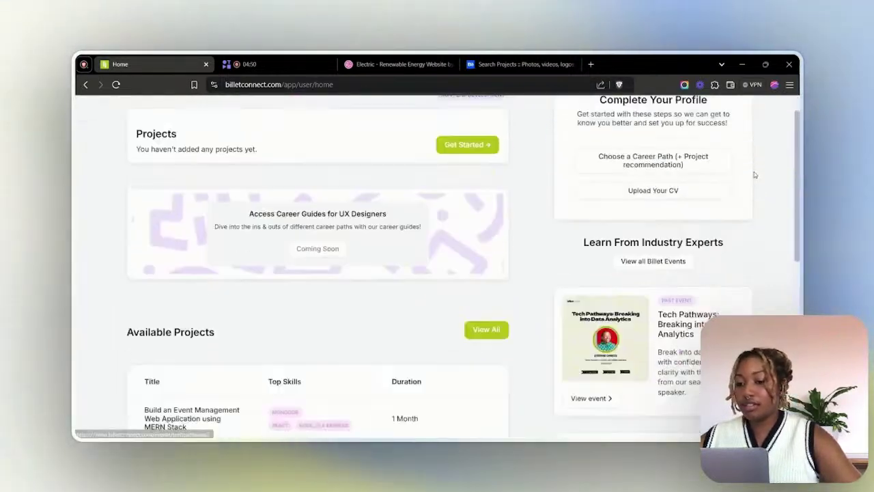
{"action": "scroll", "coordinate": [765, 173], "scroll_direction": "down", "scroll_amount": 3}
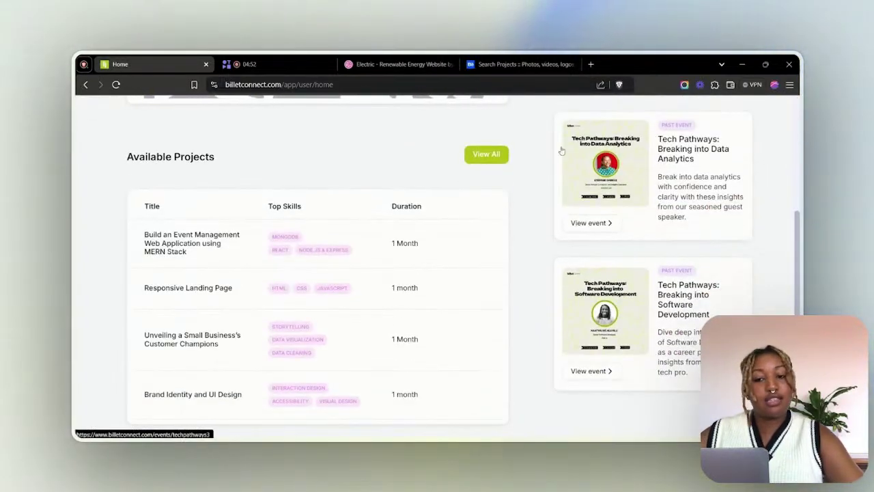
{"action": "left_click_drag", "start_coordinate": [129, 158], "coordinate": [248, 152]}
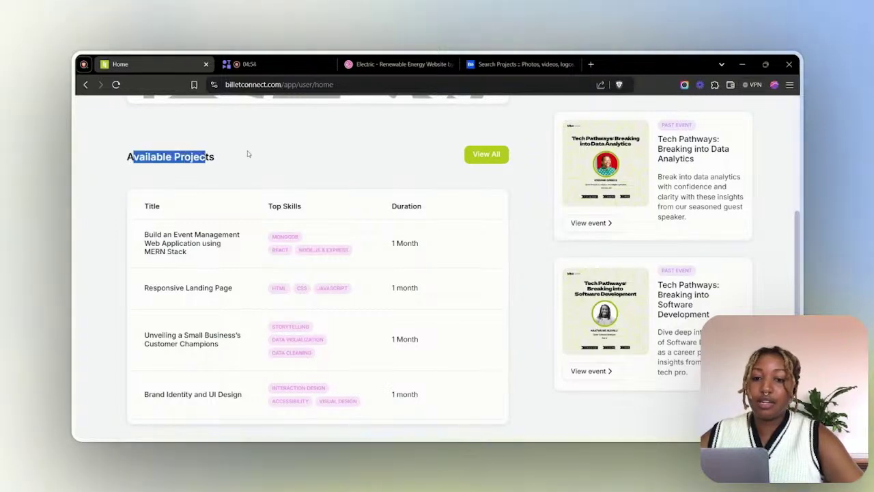
{"action": "left_click", "coordinate": [171, 168]}
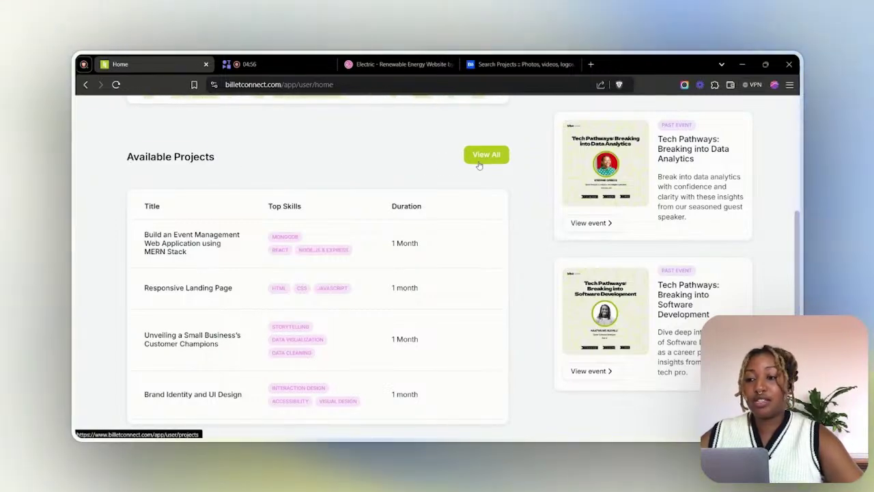
Open the full list of projects and browse the project cards, including their difficulty levels, timelines, skills and descriptions
{"action": "scroll", "coordinate": [599, 194], "scroll_direction": "up", "scroll_amount": 4}
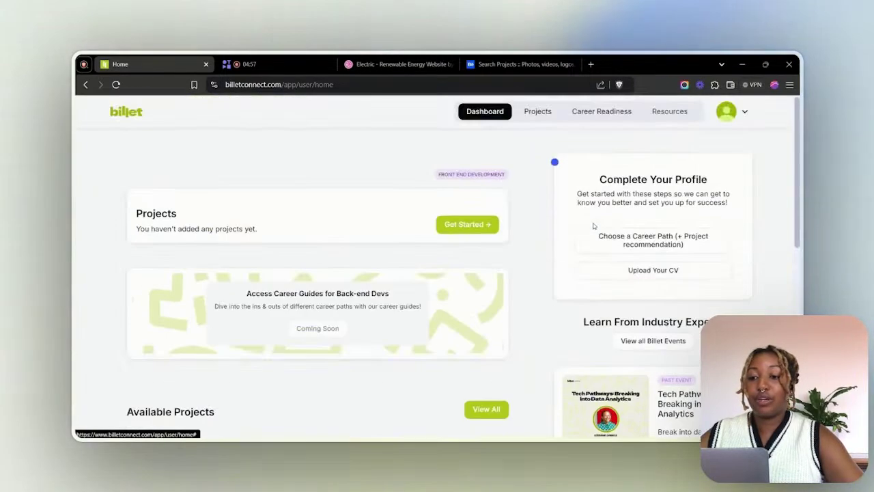
{"action": "left_click", "coordinate": [538, 111]}
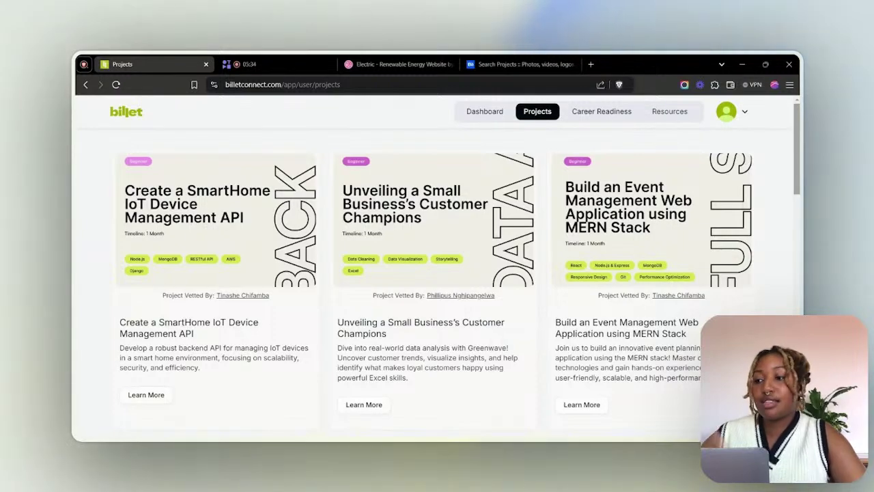
{"action": "scroll", "coordinate": [437, 266], "scroll_direction": "down", "scroll_amount": 4}
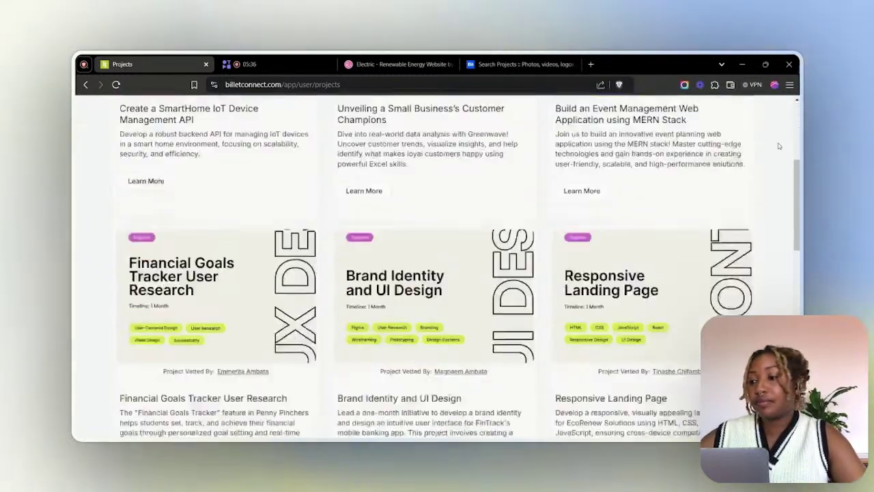
{"action": "scroll", "coordinate": [437, 267], "scroll_direction": "up", "scroll_amount": 4}
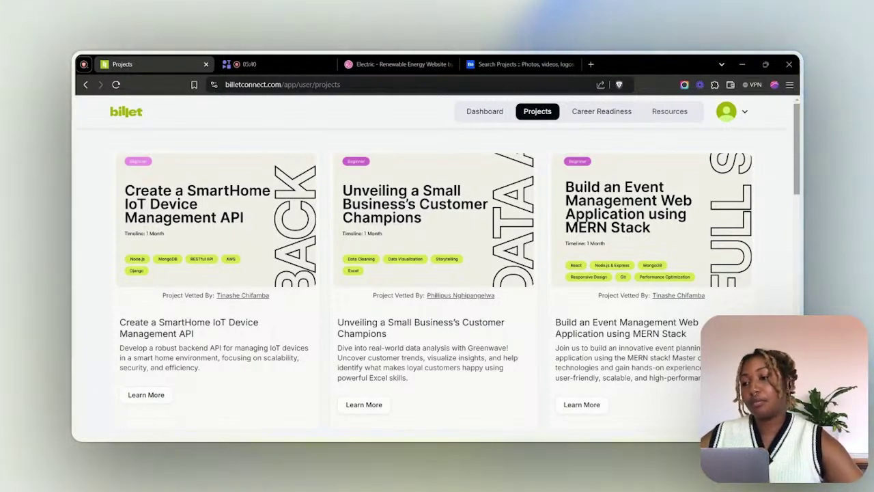
{"action": "scroll", "coordinate": [438, 266], "scroll_direction": "down", "scroll_amount": 15}
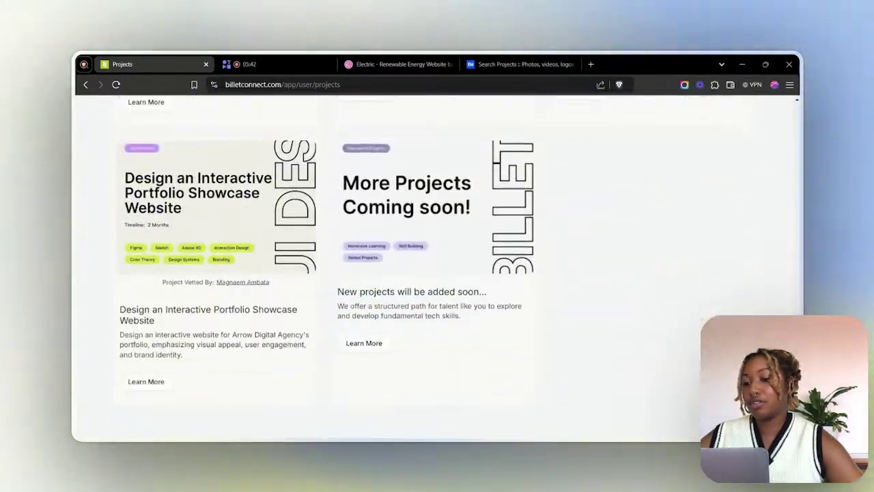
{"action": "scroll", "coordinate": [437, 266], "scroll_direction": "up", "scroll_amount": 2}
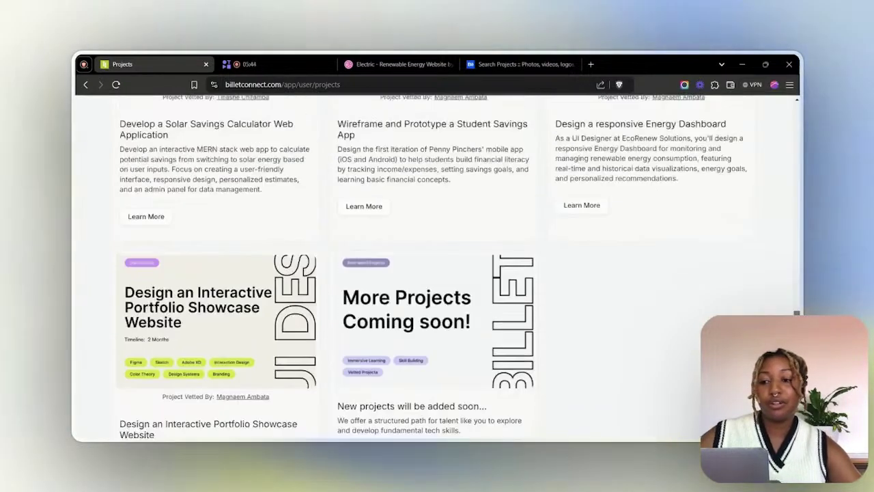
{"action": "scroll", "coordinate": [437, 267], "scroll_direction": "up", "scroll_amount": 4}
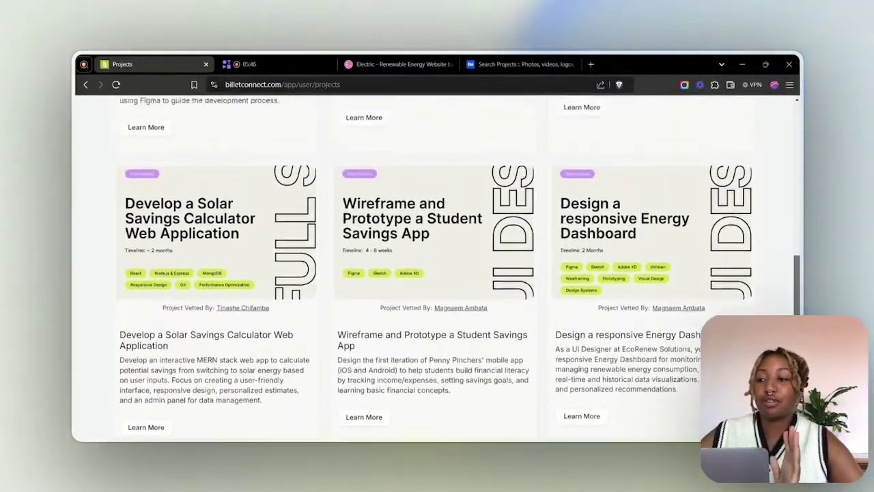
{"action": "scroll", "coordinate": [438, 266], "scroll_direction": "up", "scroll_amount": 3}
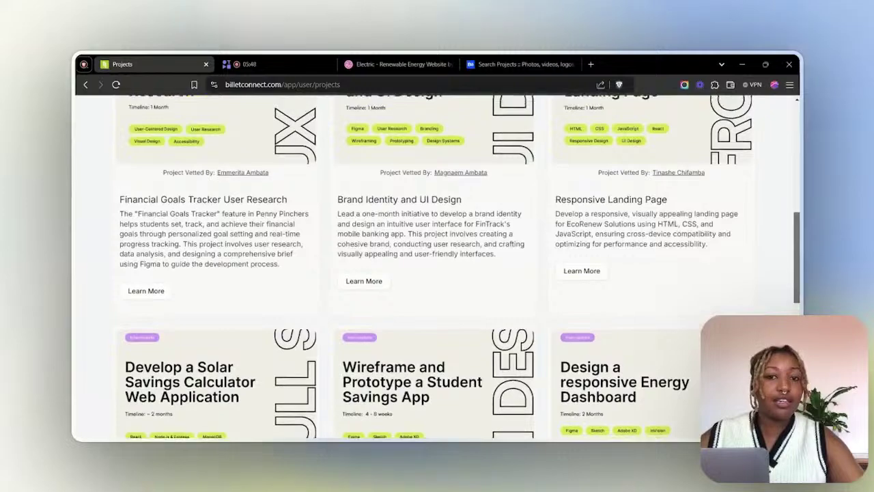
{"action": "scroll", "coordinate": [437, 266], "scroll_direction": "up", "scroll_amount": 7}
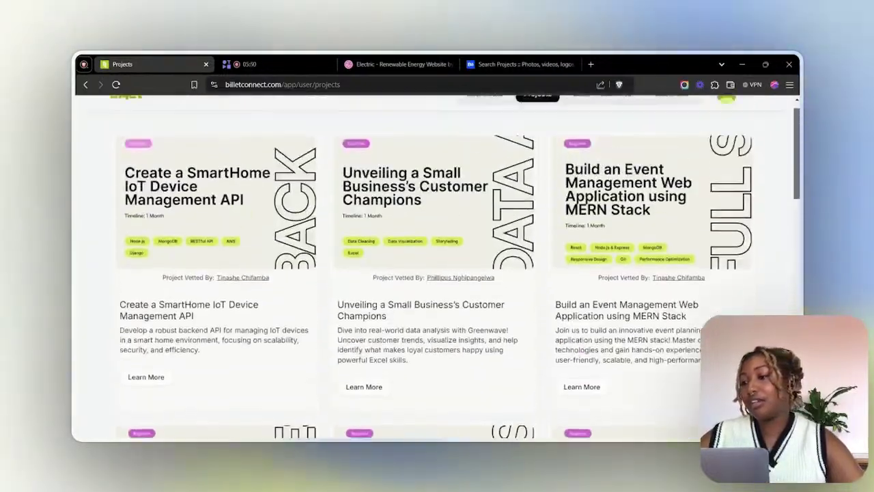
{"action": "scroll", "coordinate": [437, 266], "scroll_direction": "down", "scroll_amount": 5}
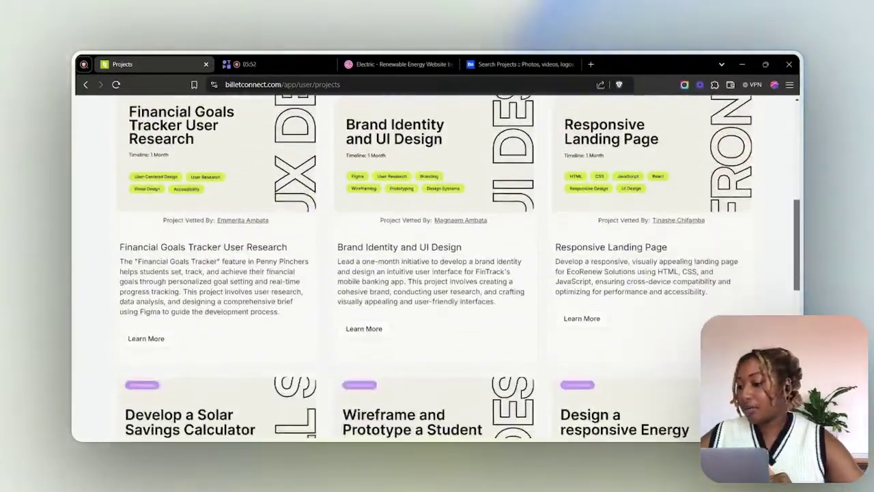
Open the Responsive Landing Page project's details and read through its description, key objectives and learning outcomes
{"action": "left_click", "coordinate": [580, 320]}
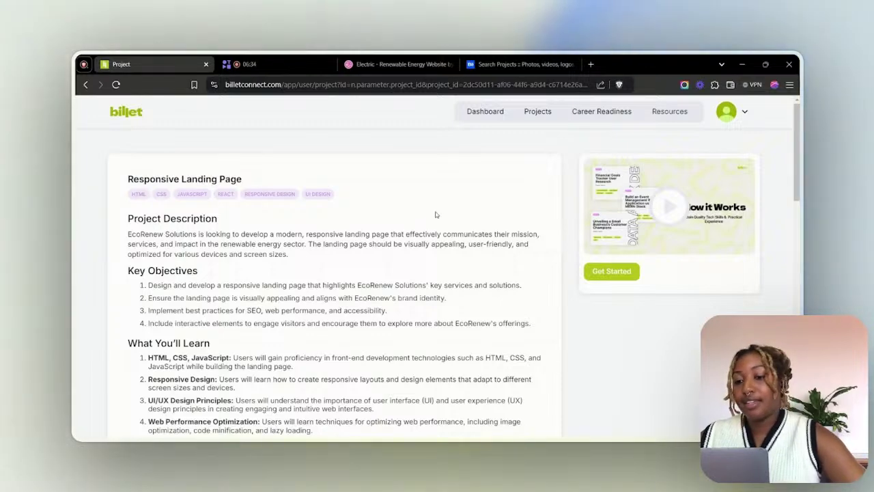
{"action": "scroll", "coordinate": [574, 209], "scroll_direction": "down", "scroll_amount": 5}
{"action": "scroll", "coordinate": [683, 191], "scroll_direction": "up", "scroll_amount": 5}
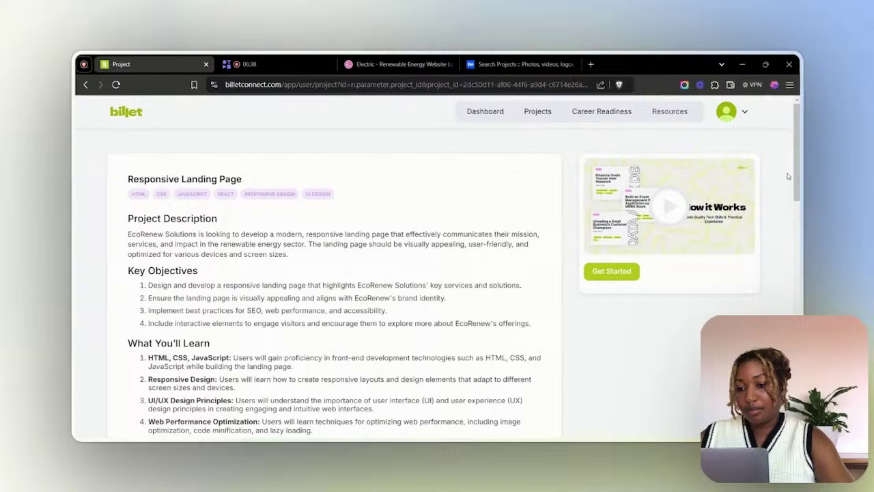
{"action": "left_click_drag", "start_coordinate": [798, 177], "coordinate": [797, 363]}
{"action": "scroll", "coordinate": [335, 267], "scroll_direction": "up", "scroll_amount": 15}
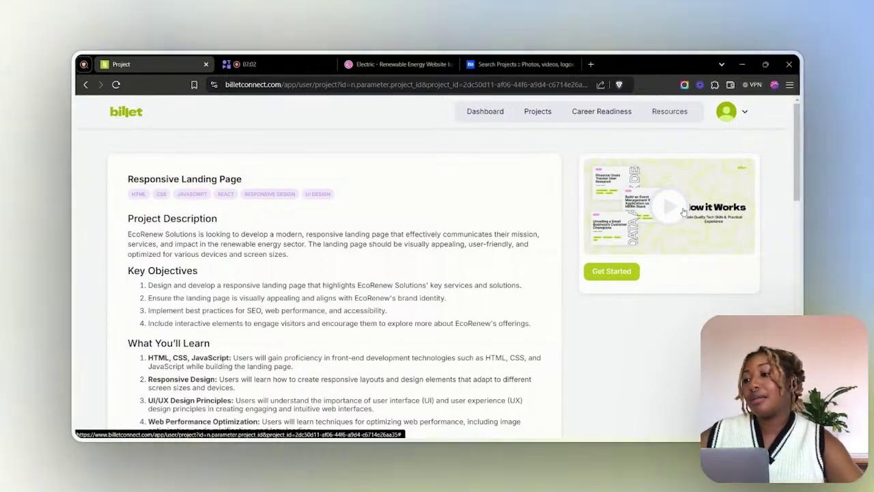
Play the How it Works video on the project page and close the video overlay
{"action": "left_click", "coordinate": [679, 203]}
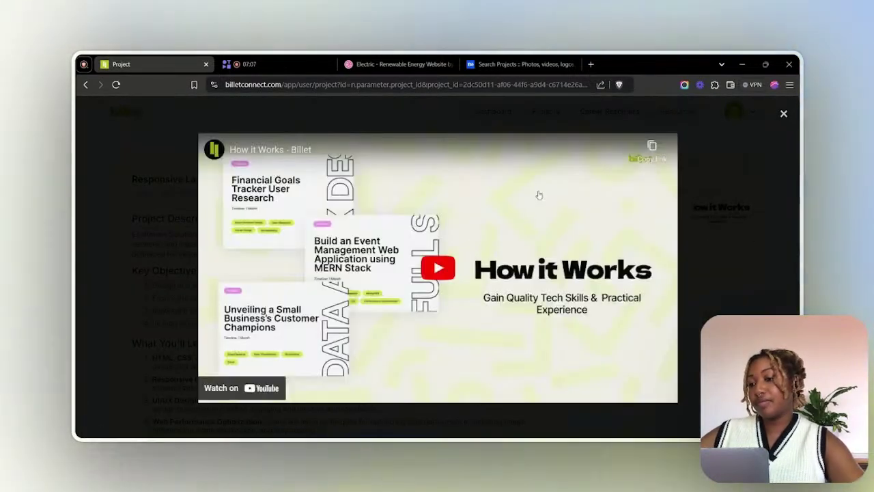
{"action": "left_click", "coordinate": [539, 195]}
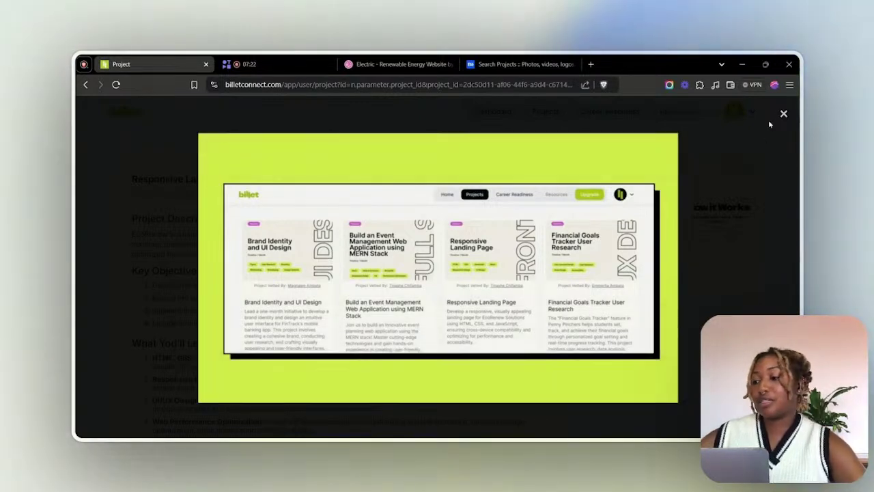
{"action": "left_click", "coordinate": [783, 115]}
Get started with the Responsive Landing Page project and open its workspace from the dashboard's active project
{"action": "left_click", "coordinate": [627, 272]}
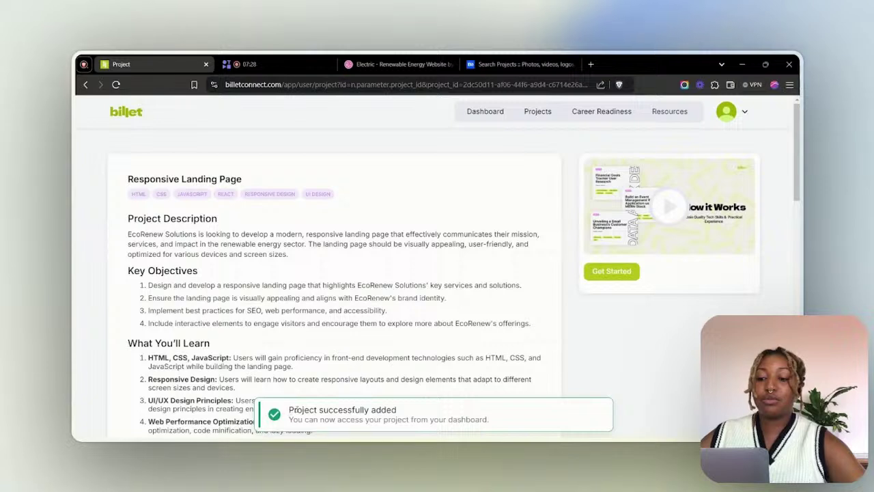
{"action": "left_click_drag", "start_coordinate": [296, 409], "coordinate": [573, 429]}
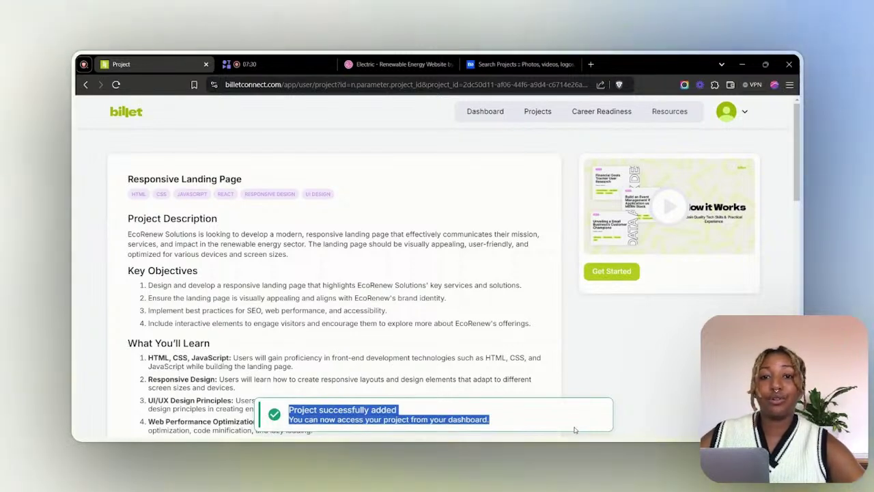
{"action": "left_click", "coordinate": [489, 111]}
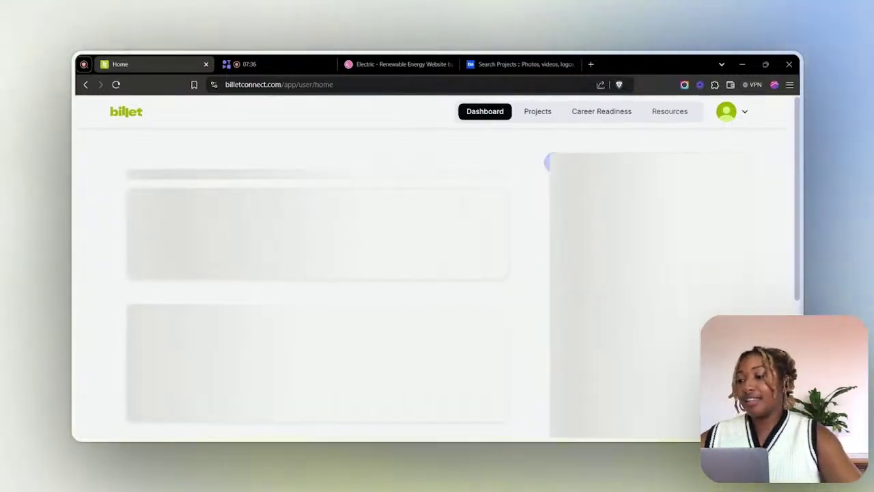
{"action": "scroll", "coordinate": [787, 184], "scroll_direction": "down", "scroll_amount": 3}
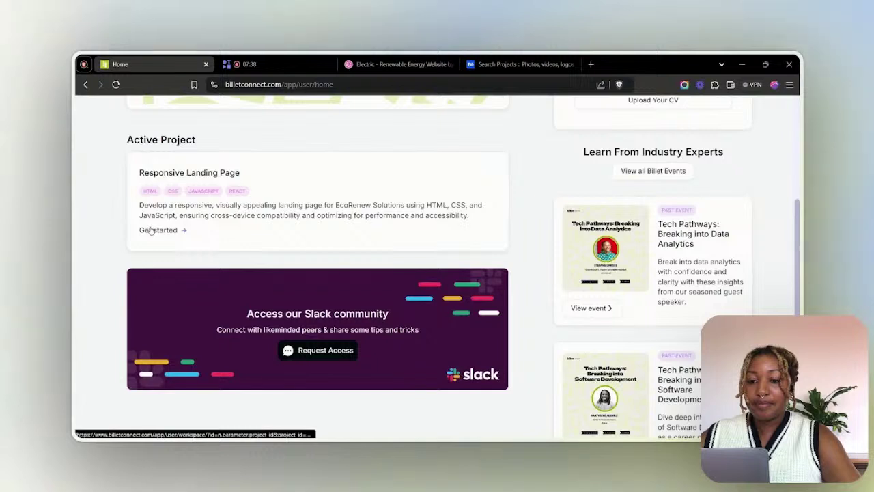
{"action": "left_click", "coordinate": [623, 172]}
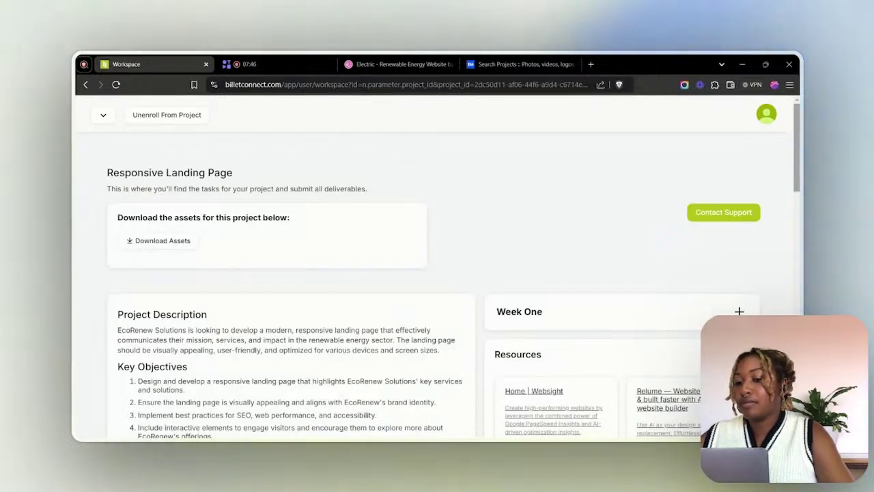
Expand the Week One section in the project workspace, review its planning and design tasks, and collapse it
{"action": "scroll", "coordinate": [438, 273], "scroll_direction": "down", "scroll_amount": 2}
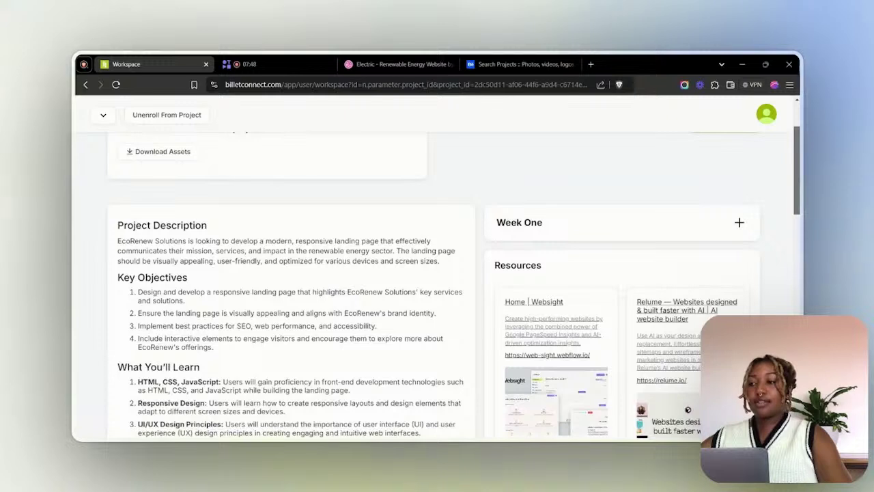
{"action": "scroll", "coordinate": [437, 273], "scroll_direction": "up", "scroll_amount": 2}
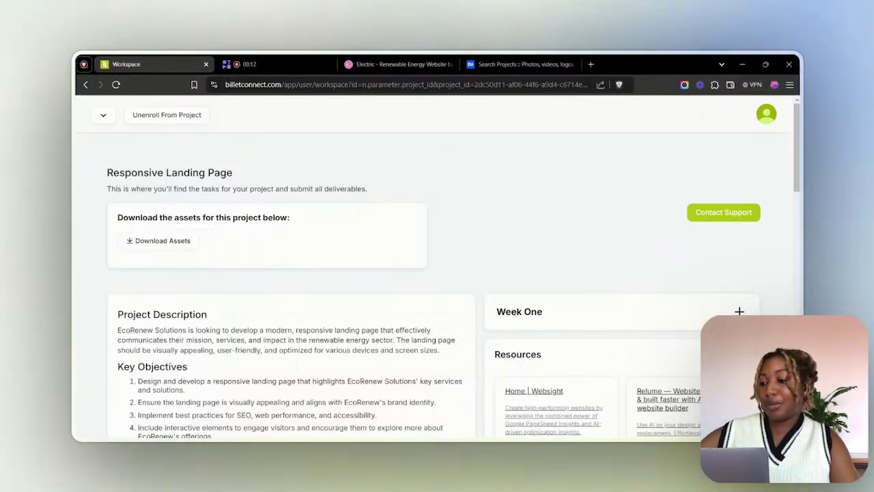
{"action": "left_click", "coordinate": [556, 312]}
{"action": "scroll", "coordinate": [635, 241], "scroll_direction": "down", "scroll_amount": 5}
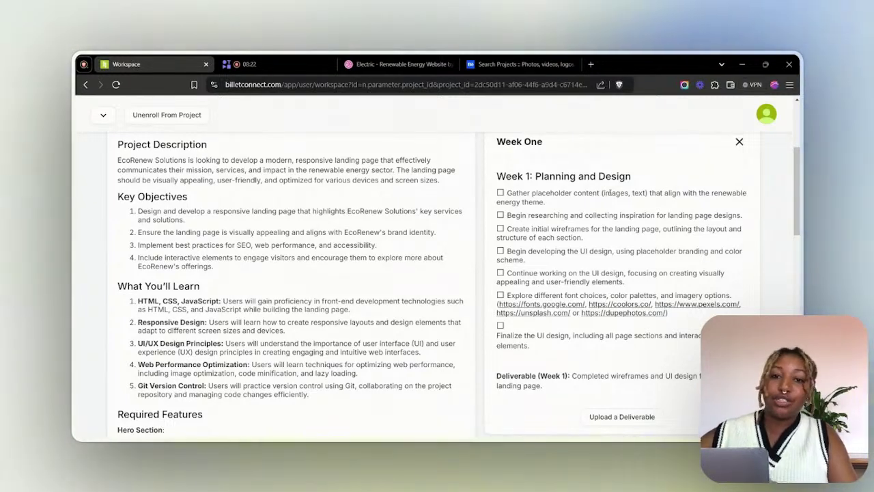
{"action": "scroll", "coordinate": [547, 172], "scroll_direction": "up", "scroll_amount": 1}
{"action": "left_click", "coordinate": [564, 229]}
Read the workspace's required features, technical requirements and provided resources for the landing page project
{"action": "scroll", "coordinate": [145, 198], "scroll_direction": "down", "scroll_amount": 10}
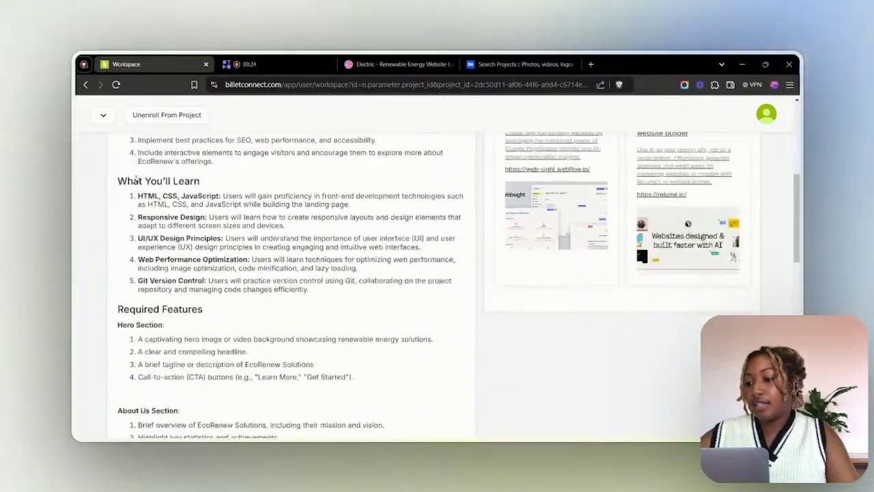
{"action": "scroll", "coordinate": [145, 198], "scroll_direction": "down", "scroll_amount": 5}
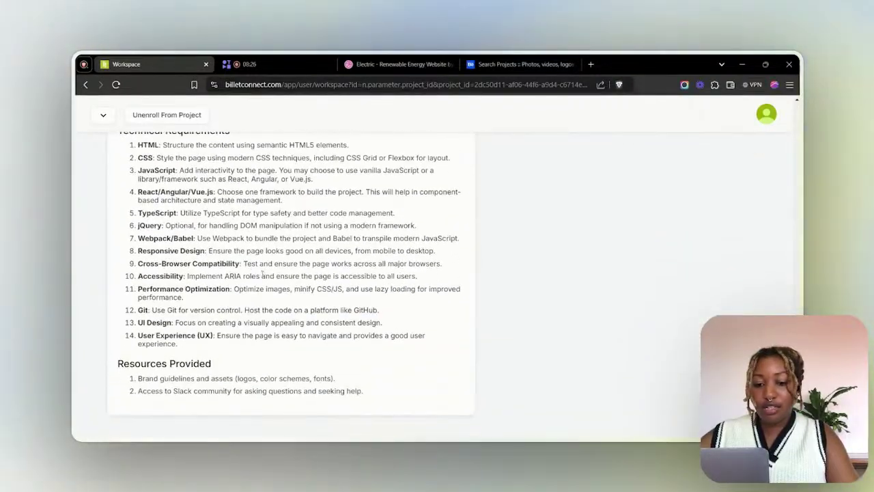
{"action": "scroll", "coordinate": [292, 309], "scroll_direction": "up", "scroll_amount": 9}
{"action": "scroll", "coordinate": [293, 309], "scroll_direction": "up", "scroll_amount": 10}
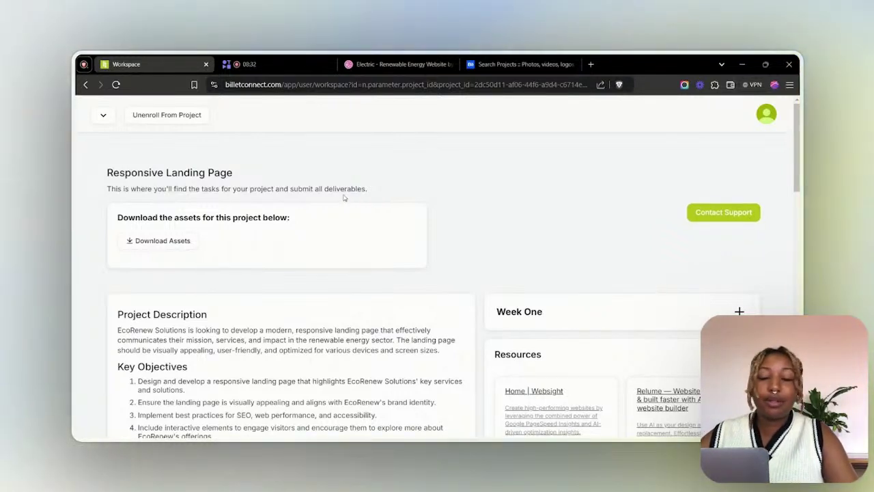
{"action": "scroll", "coordinate": [437, 287], "scroll_direction": "down", "scroll_amount": 3}
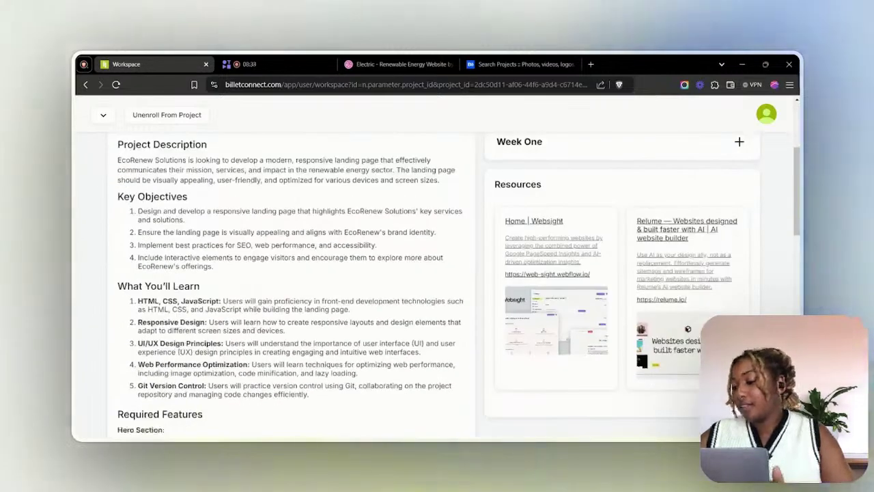
{"action": "scroll", "coordinate": [799, 260], "scroll_direction": "up", "scroll_amount": 3}
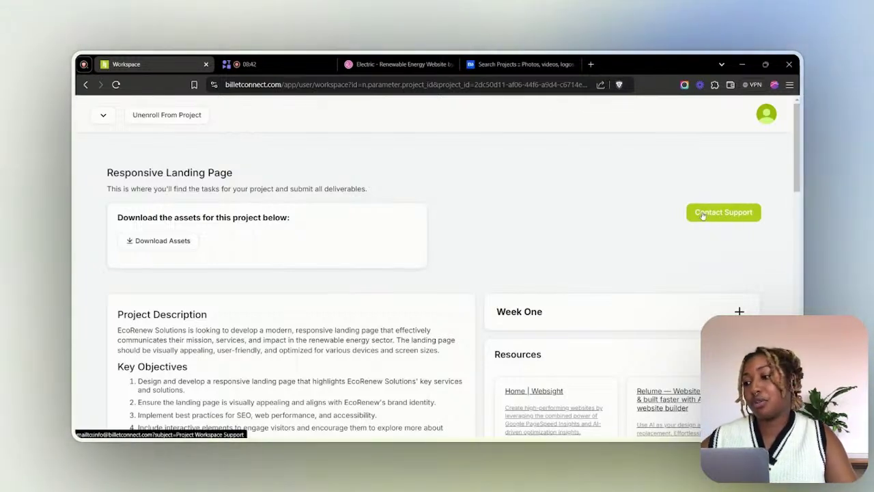
Open the support chat, view its Messages section, and close the chat
{"action": "left_click", "coordinate": [724, 212]}
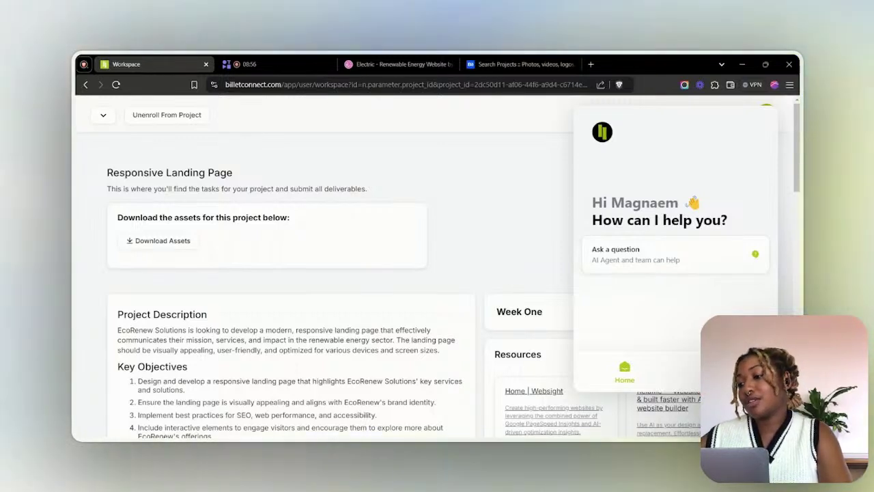
{"action": "left_click", "coordinate": [727, 372]}
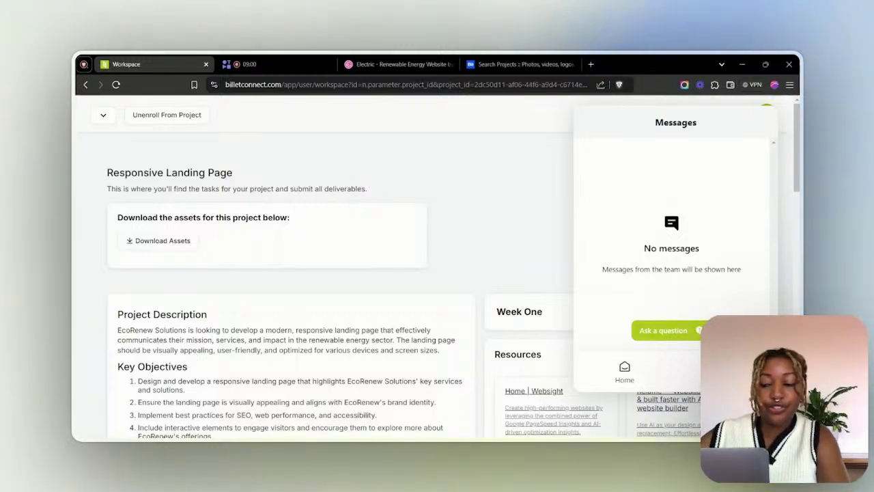
{"action": "left_click", "coordinate": [353, 322]}
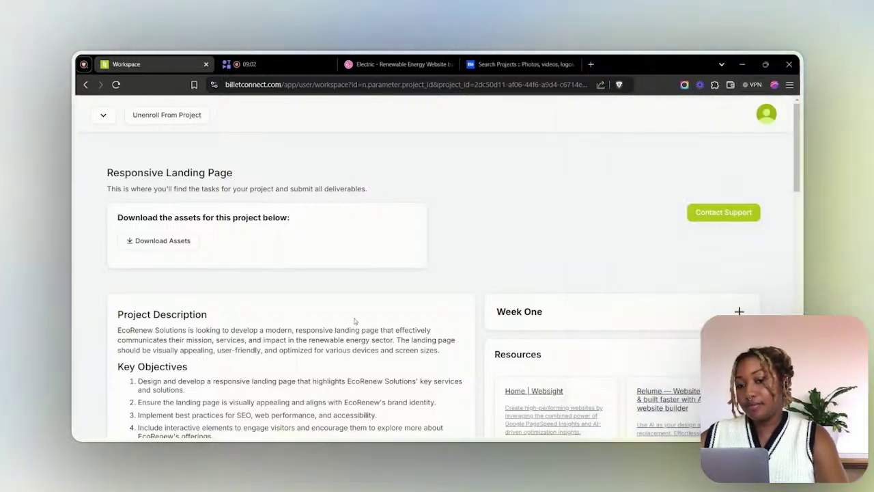
Download the landing page project's assets and show EcoRenew_Brand_Assets.zip in its download folder
{"action": "scroll", "coordinate": [347, 278], "scroll_direction": "down", "scroll_amount": 1}
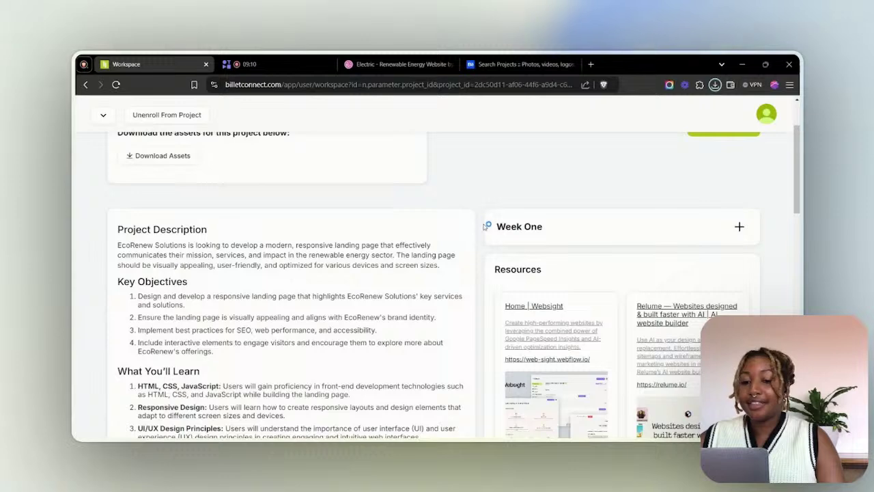
{"action": "scroll", "coordinate": [410, 204], "scroll_direction": "down", "scroll_amount": 10}
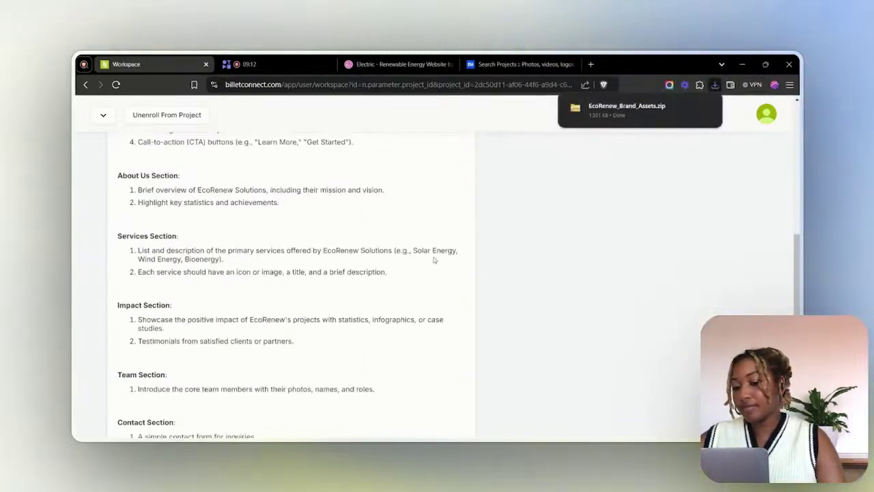
{"action": "mouse_move", "coordinate": [658, 124]}
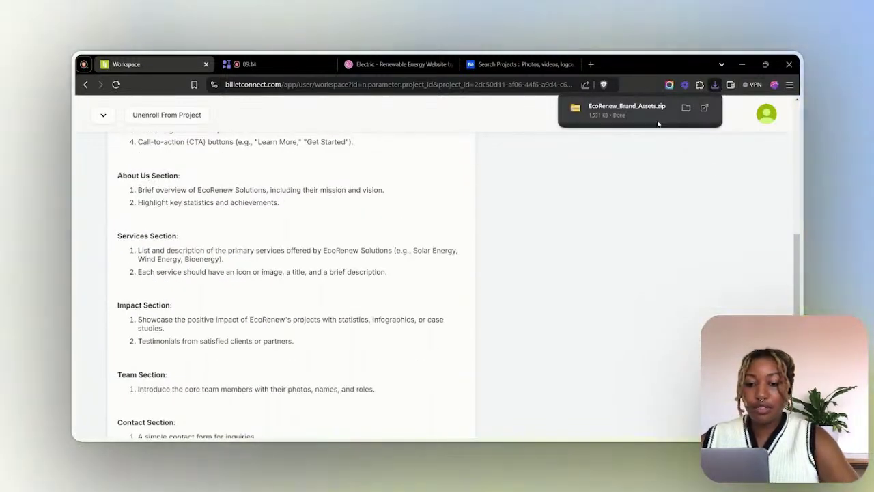
{"action": "left_click", "coordinate": [686, 107]}
Extract EcoRenew_Brand_Assets.zip into an EcoRenew_Brand_Assets folder in Downloads and open the extracted EcoRenew Brand Assets folder
{"action": "right_click", "coordinate": [276, 164]}
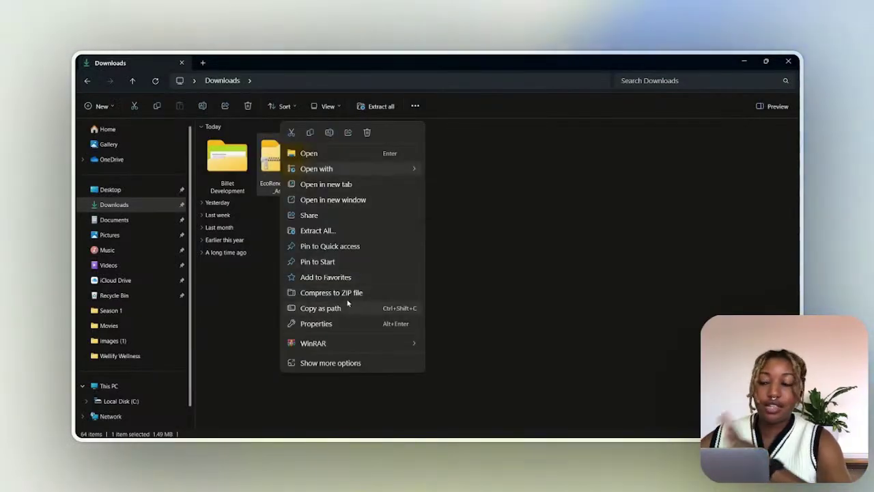
{"action": "left_click", "coordinate": [325, 231]}
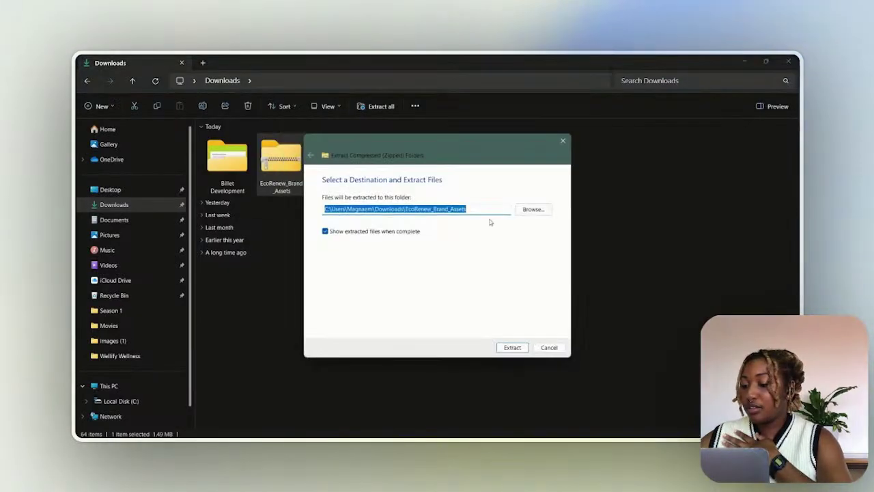
{"action": "left_click", "coordinate": [547, 347]}
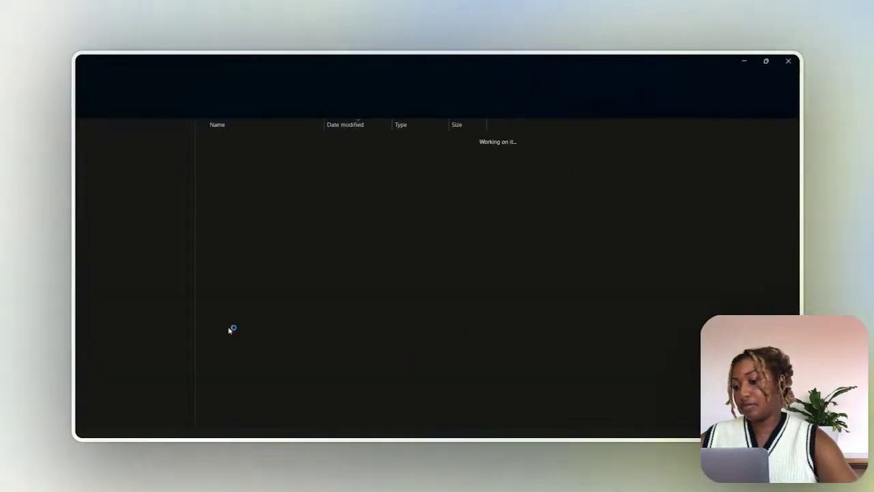
{"action": "double_click", "coordinate": [219, 153]}
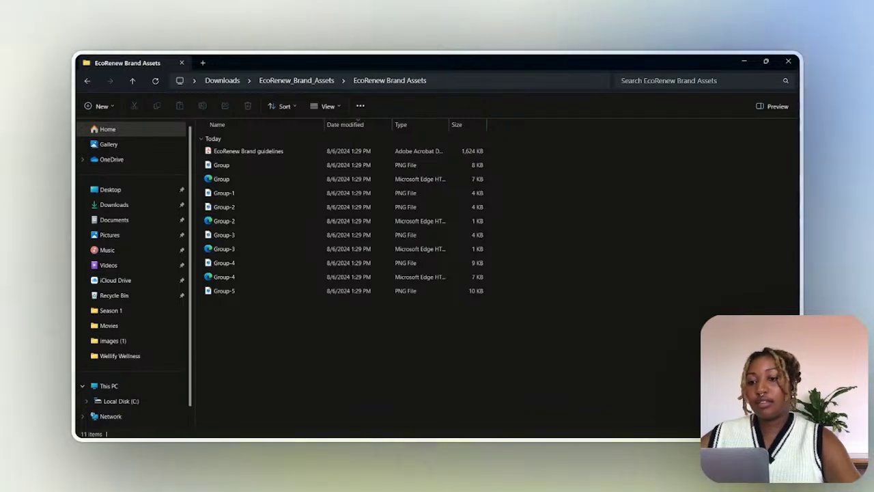
Display the brand asset files as large icons and look over the logo files
{"action": "key", "text": "ctrl+shift+2"}
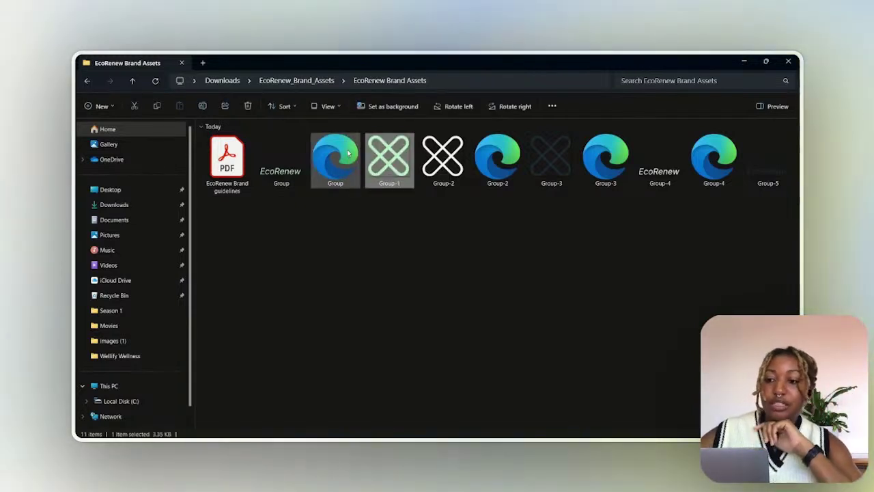
{"action": "left_click", "coordinate": [349, 154]}
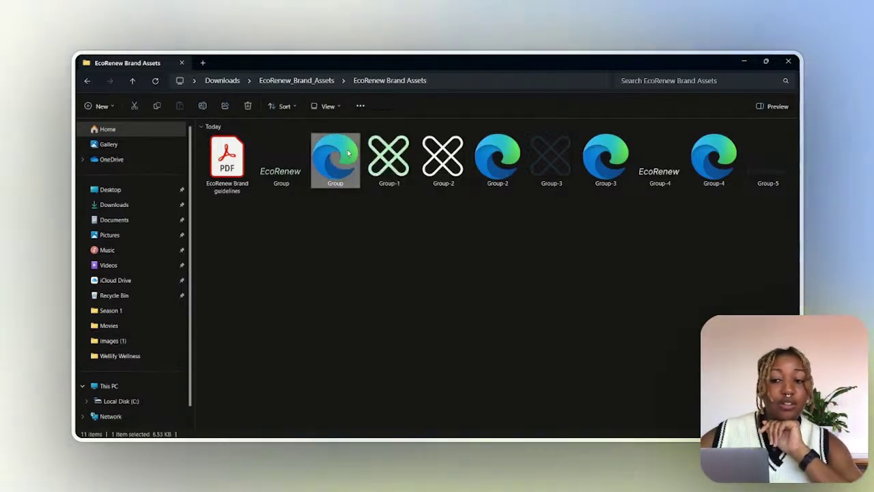
{"action": "left_click", "coordinate": [611, 271]}
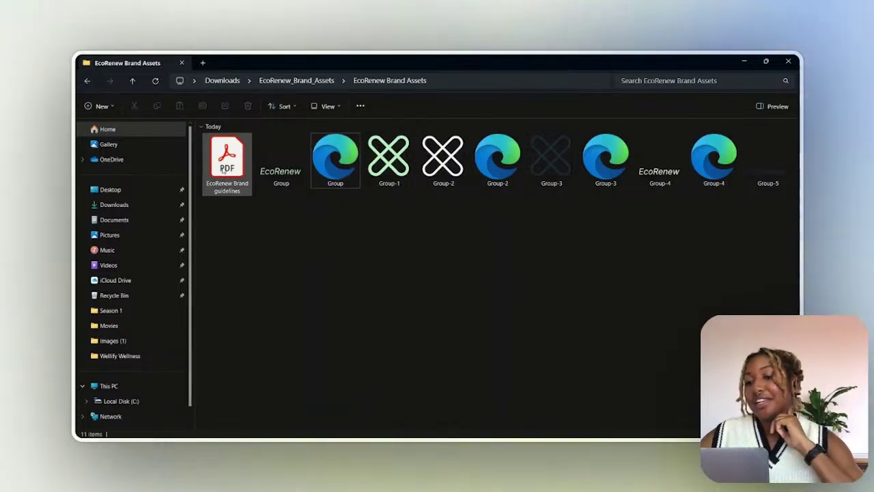
Open the EcoRenew Brand guidelines PDF and hide the list of PDF tools
{"action": "left_click", "coordinate": [213, 171]}
{"action": "key", "text": "Return"}
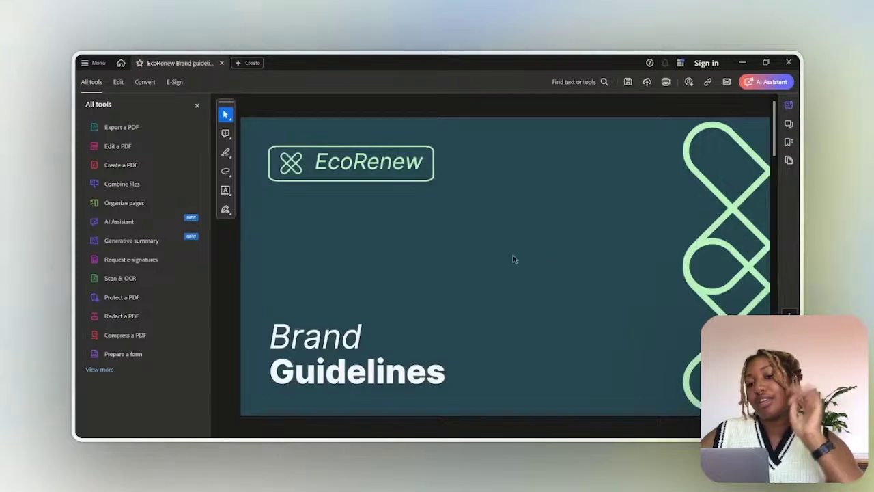
{"action": "left_click", "coordinate": [197, 106]}
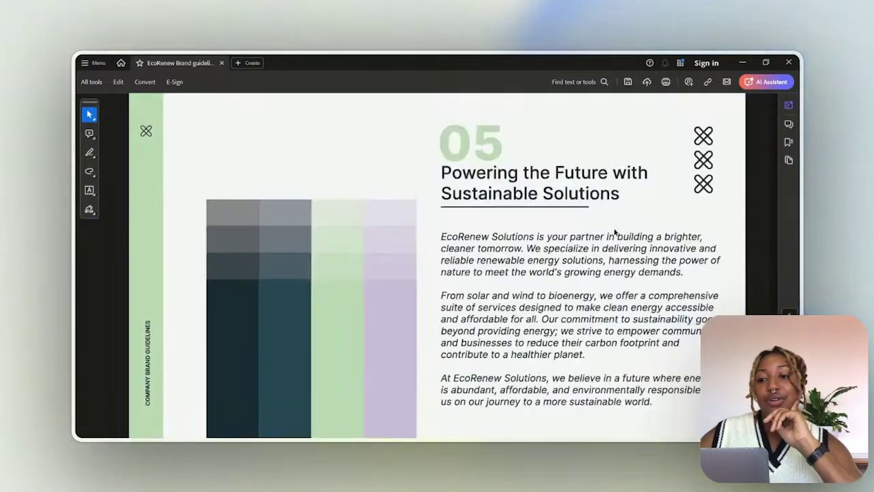
Read the brand guidelines from the cover through the introduction, values, logo, typography and colour palette pages
{"action": "scroll", "coordinate": [615, 231], "scroll_direction": "up", "scroll_amount": 4}
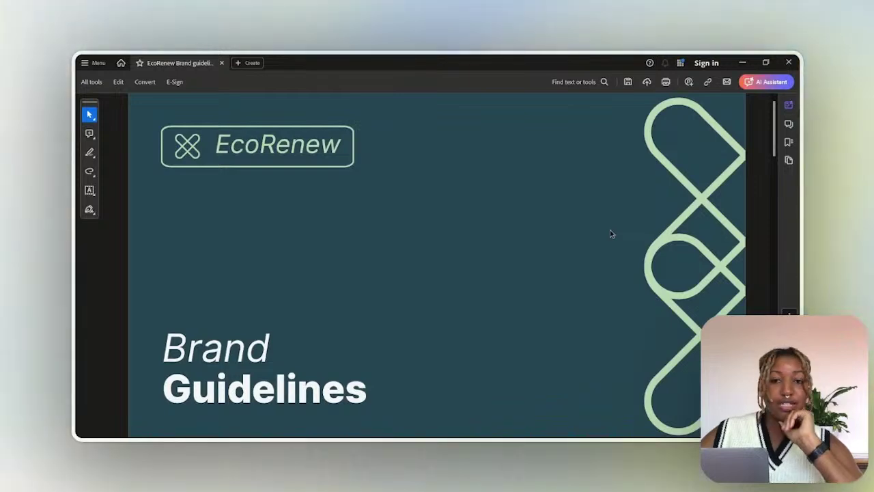
{"action": "scroll", "coordinate": [612, 234], "scroll_direction": "down", "scroll_amount": 2}
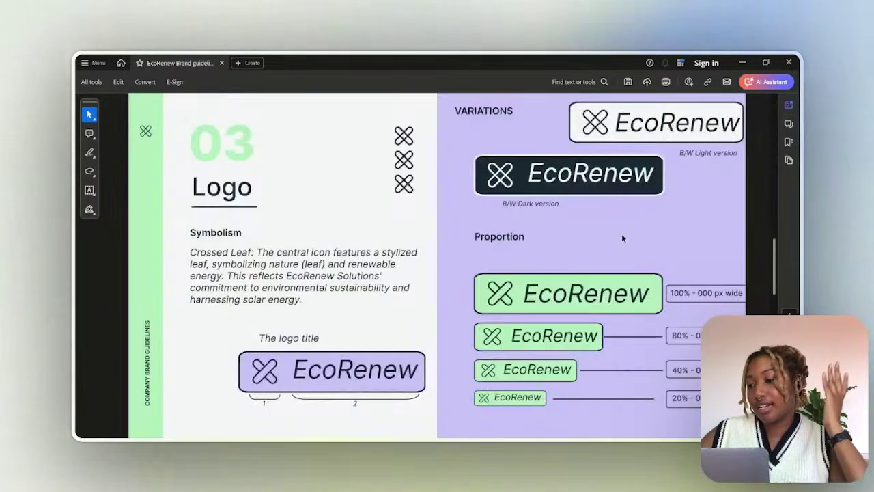
{"action": "scroll", "coordinate": [622, 233], "scroll_direction": "up", "scroll_amount": 2}
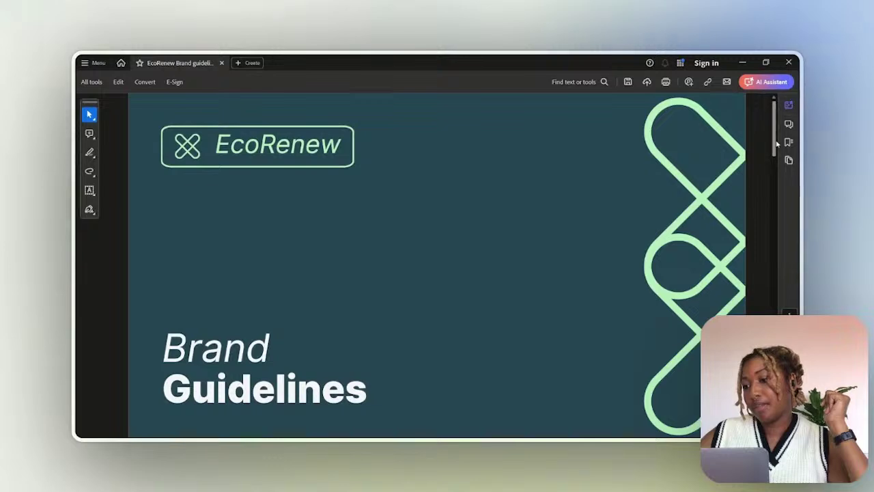
{"action": "scroll", "coordinate": [768, 179], "scroll_direction": "down", "scroll_amount": 2}
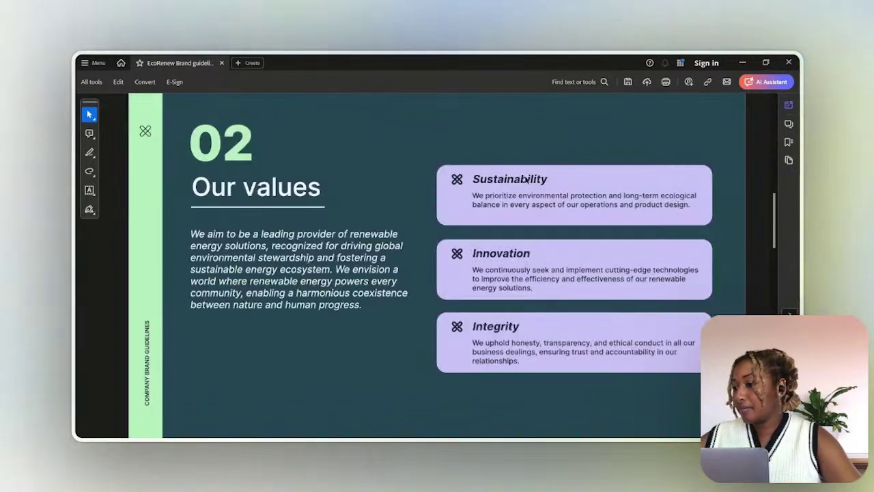
{"action": "scroll", "coordinate": [769, 179], "scroll_direction": "up", "scroll_amount": 1}
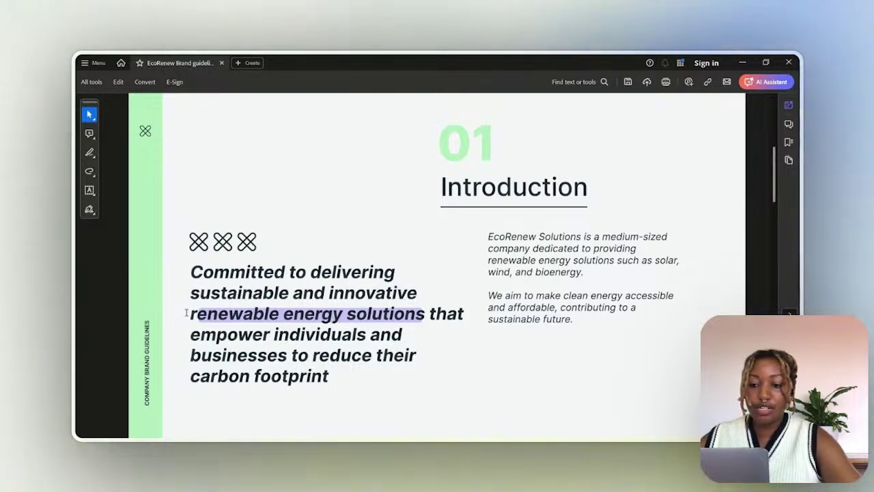
{"action": "left_click_drag", "start_coordinate": [401, 313], "coordinate": [425, 314]}
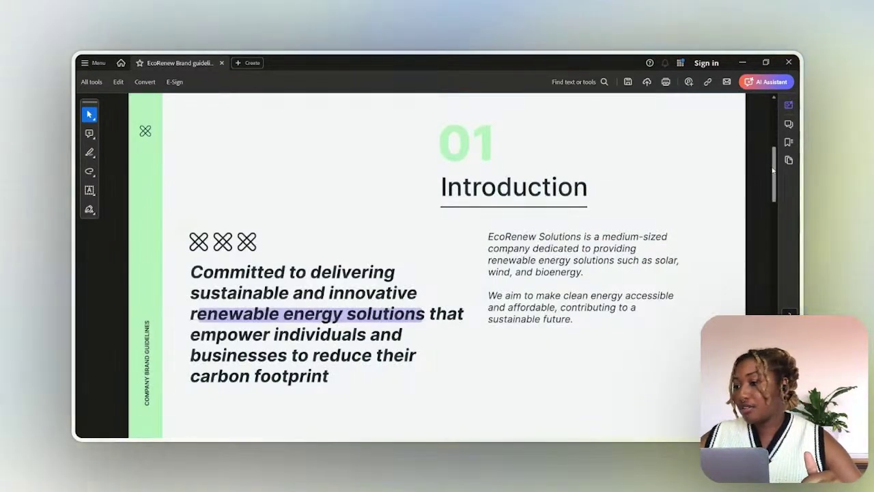
{"action": "scroll", "coordinate": [438, 267], "scroll_direction": "down", "scroll_amount": 3}
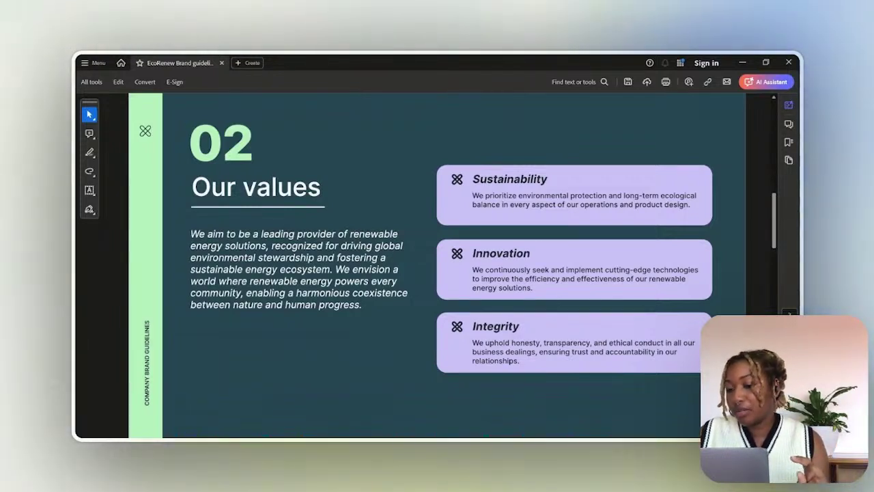
{"action": "key", "text": "Page_Down"}
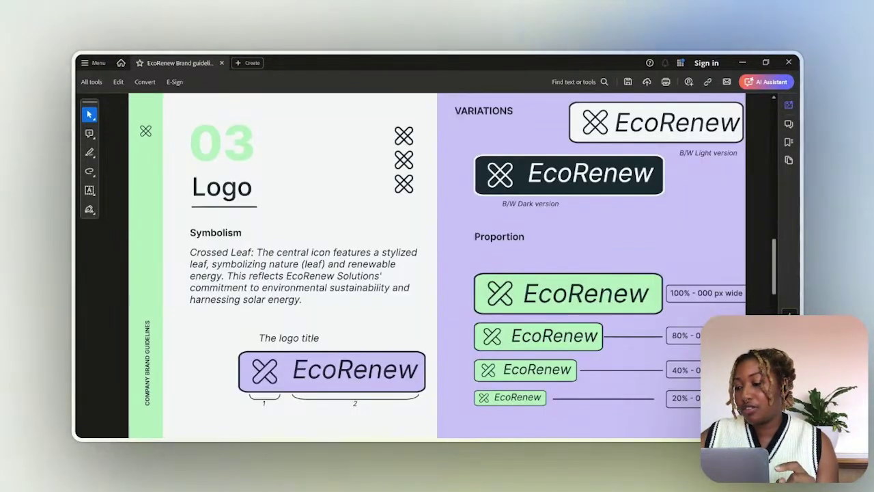
{"action": "key", "text": "Page_Down"}
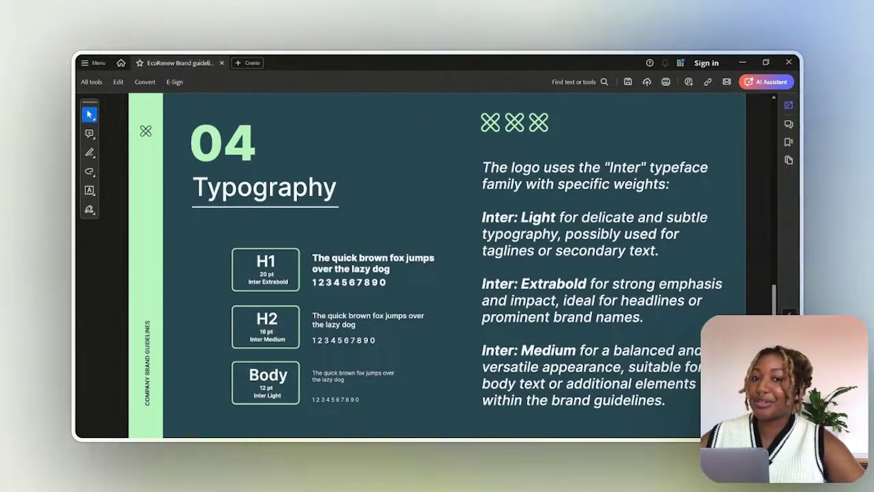
{"action": "key", "text": "Right"}
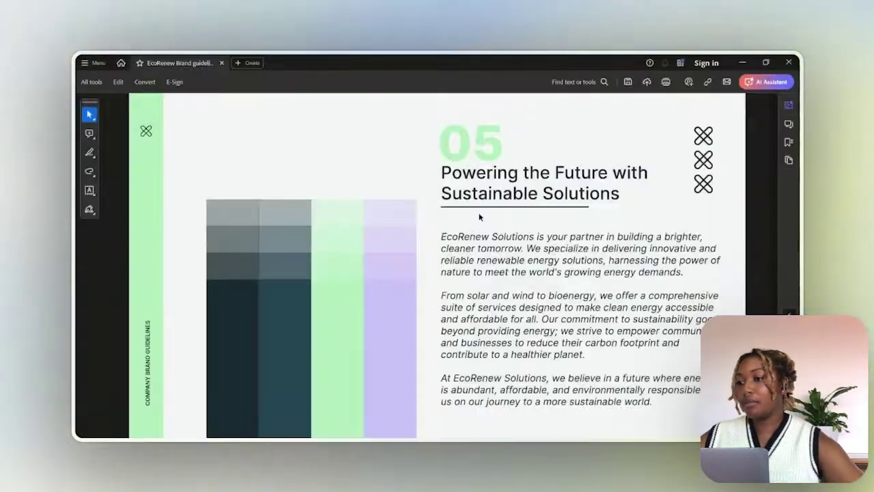
Open the screenshot of the guidelines' colour palette page from the Screenshots folder in Pictures
{"action": "mouse_move", "coordinate": [459, 448]}
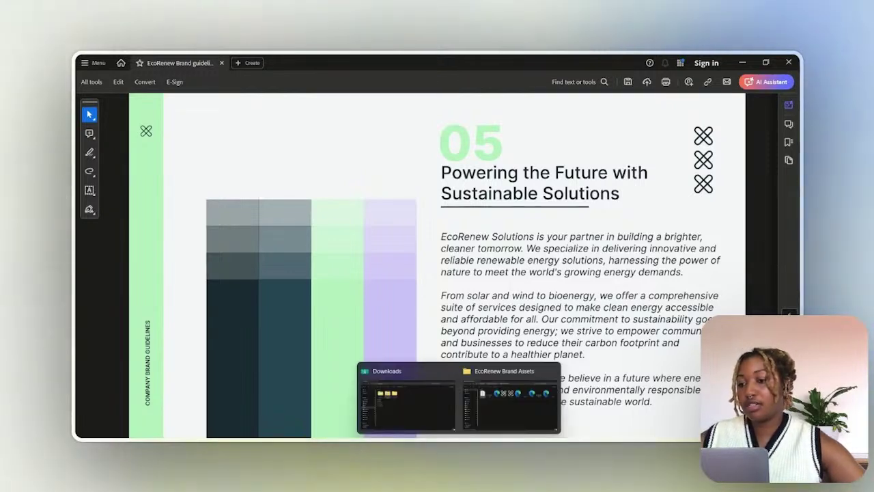
{"action": "left_click", "coordinate": [473, 396]}
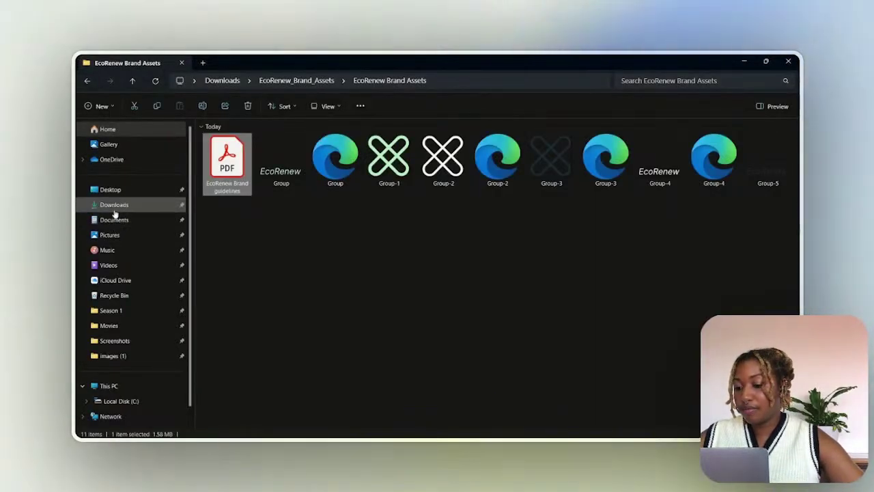
{"action": "left_click", "coordinate": [110, 234]}
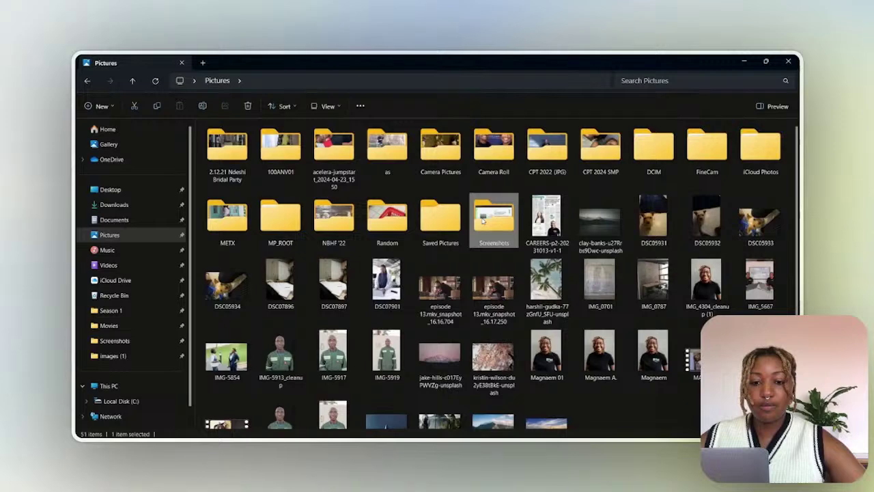
{"action": "double_click", "coordinate": [496, 204]}
{"action": "double_click", "coordinate": [253, 185]}
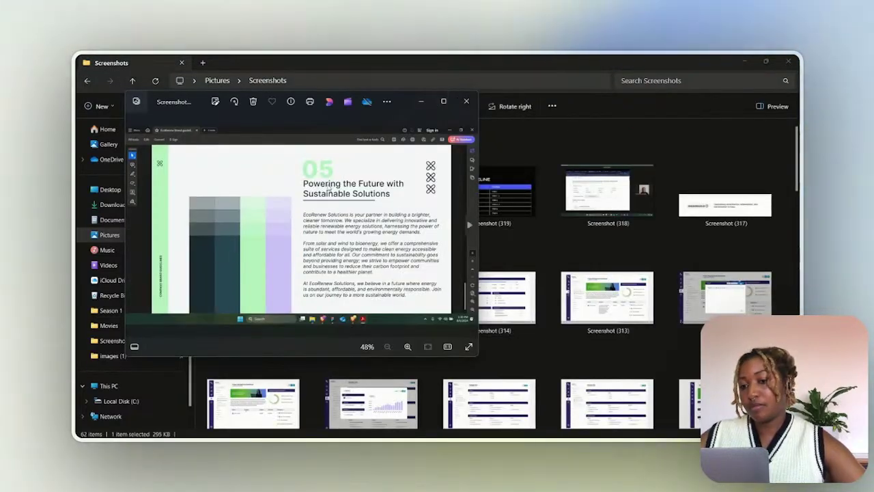
{"action": "right_click", "coordinate": [328, 189]}
{"action": "key", "text": "Escape"}
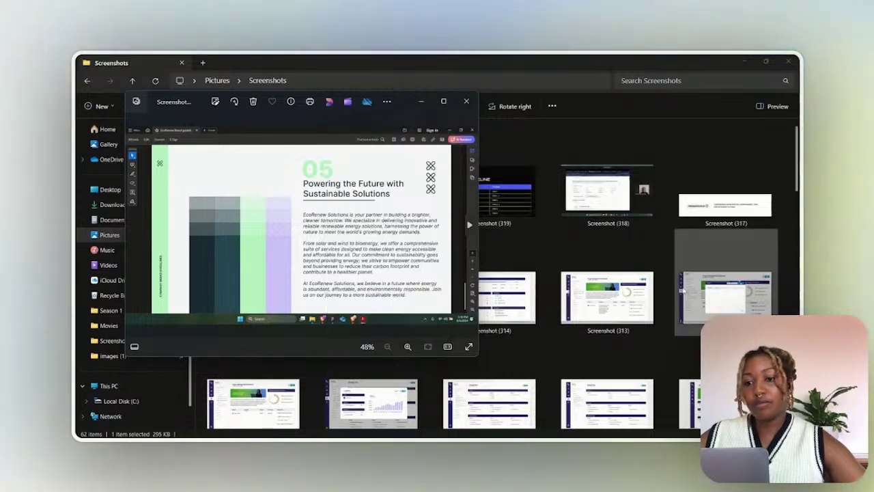
Return to the Billet project workspace in the browser and expand the Week One section
{"action": "mouse_move", "coordinate": [447, 451]}
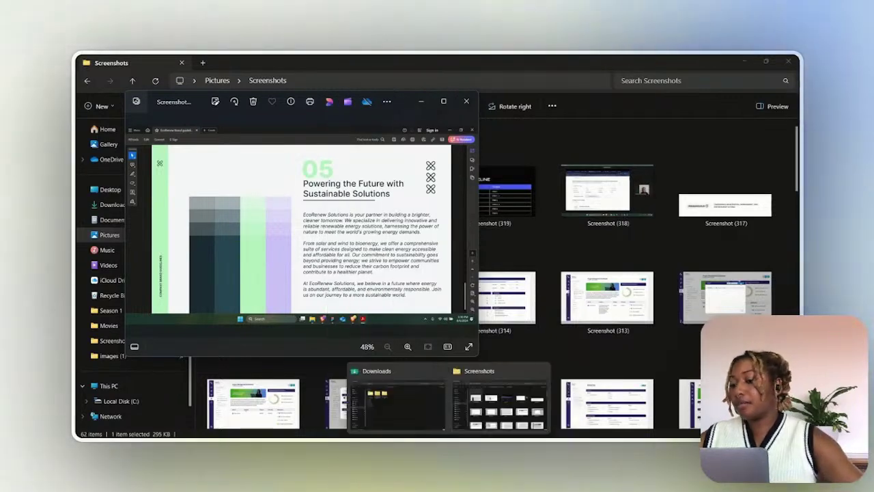
{"action": "left_click", "coordinate": [454, 413]}
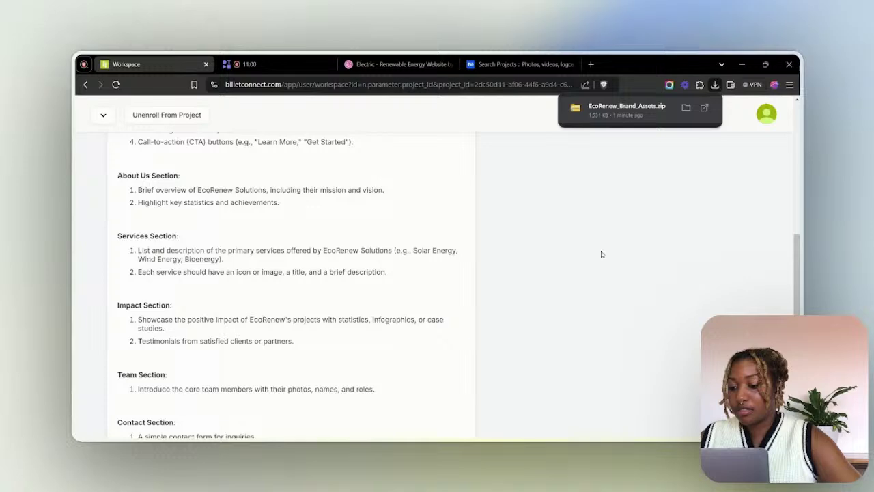
{"action": "scroll", "coordinate": [615, 266], "scroll_direction": "up", "scroll_amount": 3}
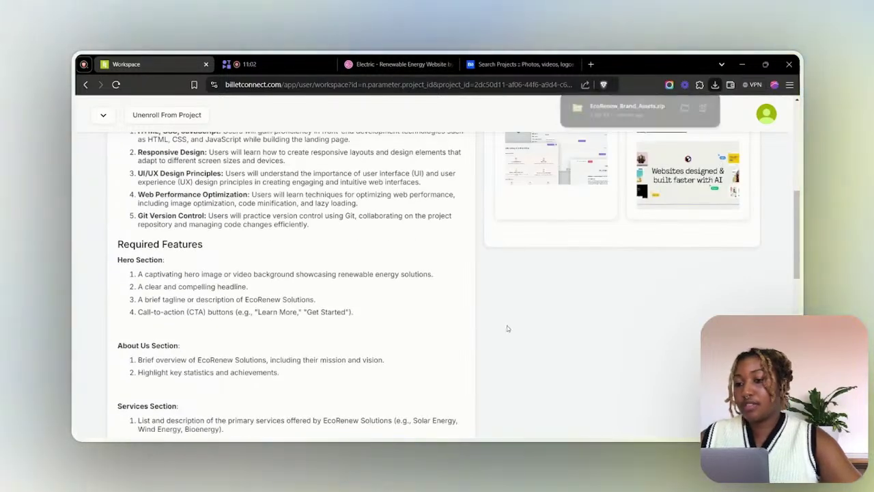
{"action": "scroll", "coordinate": [615, 273], "scroll_direction": "up", "scroll_amount": 8}
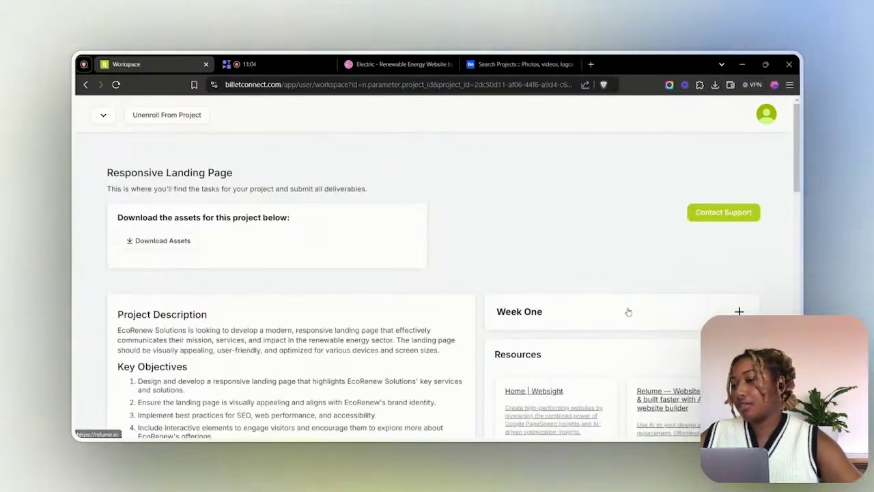
{"action": "left_click", "coordinate": [629, 321]}
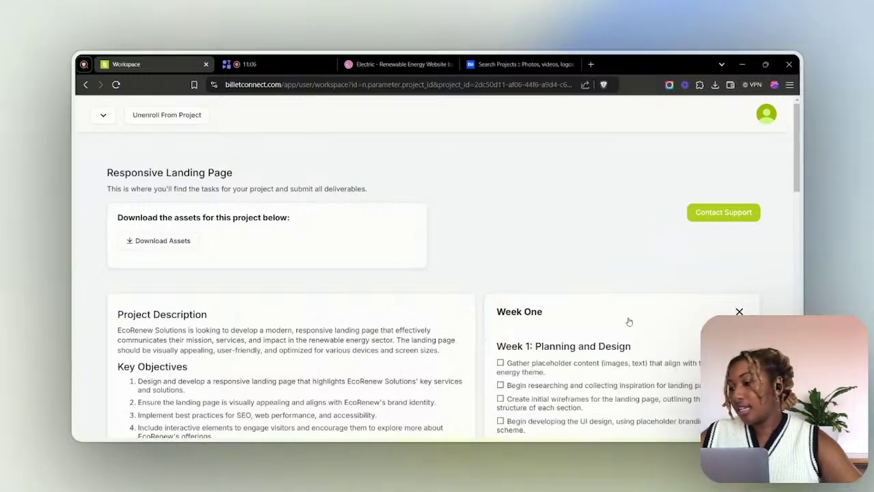
Read the Week 1: Planning and Design tasks, from gathering placeholder content to developing the UI design
{"action": "scroll", "coordinate": [629, 321], "scroll_direction": "down", "scroll_amount": 3}
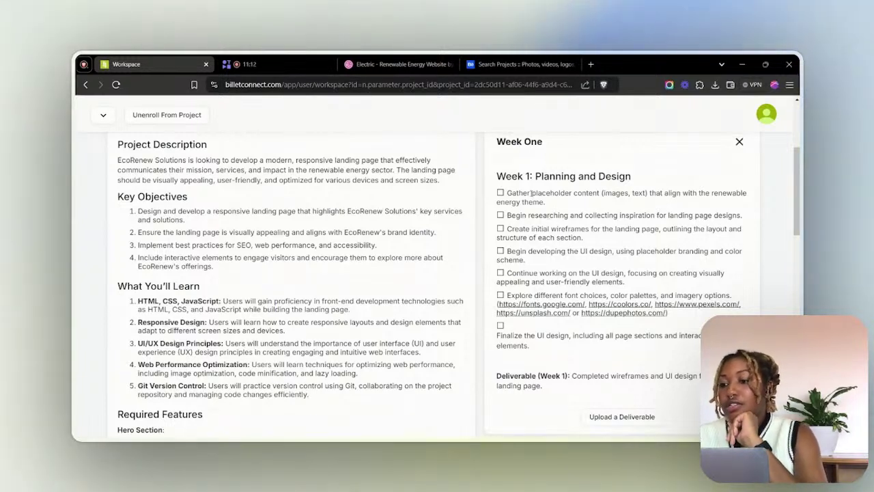
{"action": "left_click_drag", "start_coordinate": [530, 194], "coordinate": [593, 209]}
{"action": "left_click", "coordinate": [593, 210]}
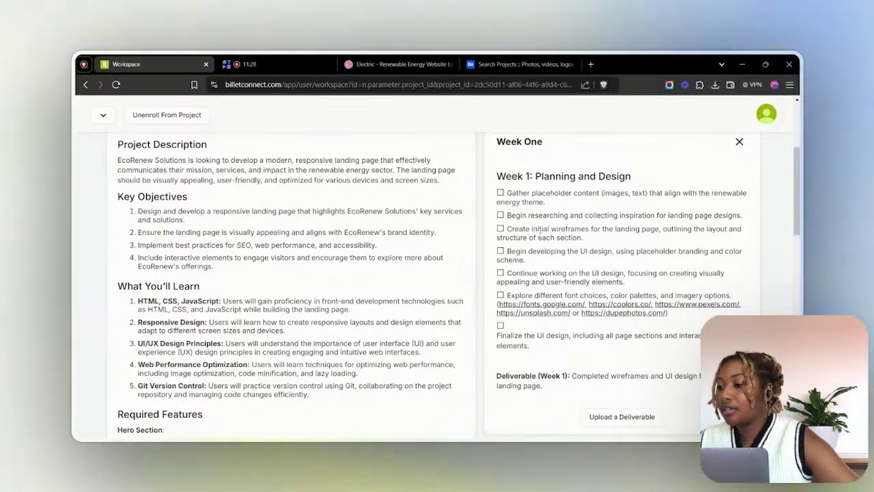
{"action": "left_click_drag", "start_coordinate": [555, 252], "coordinate": [569, 251]}
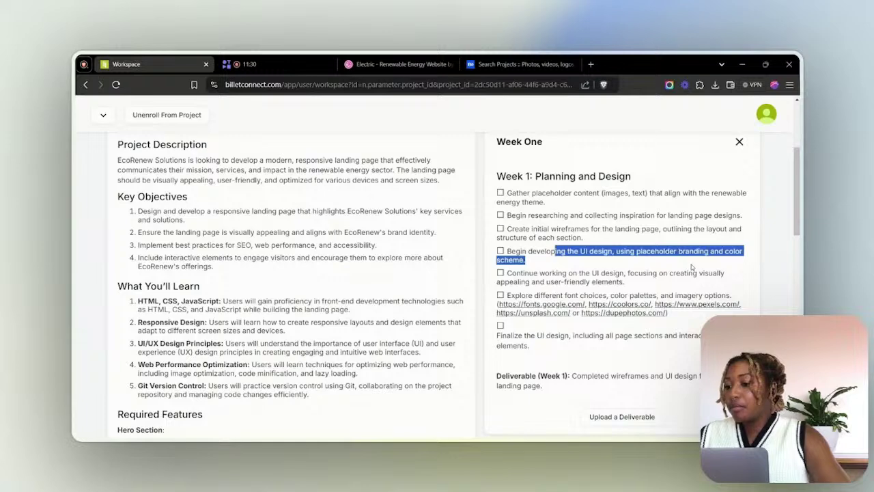
Open the fonts.google.com link from the Week One tasks in a new browser tab, and review the workspace's resources and required features
{"action": "left_click", "coordinate": [635, 281]}
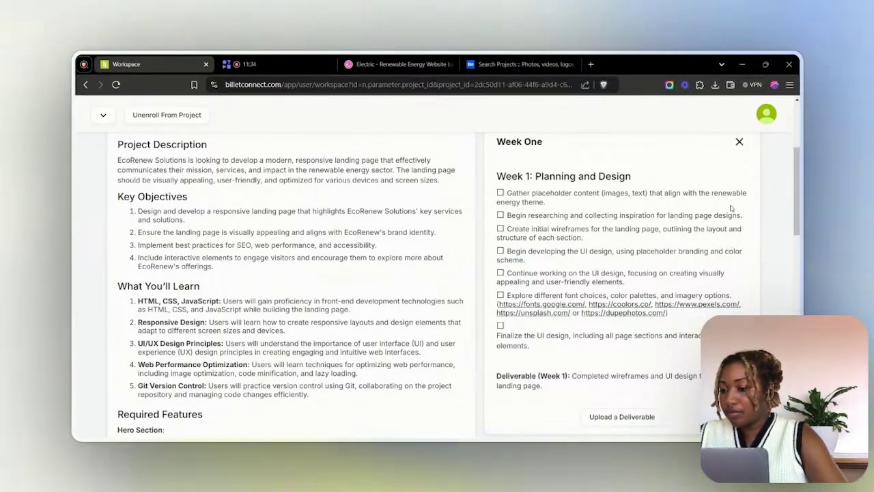
{"action": "scroll", "coordinate": [728, 199], "scroll_direction": "down", "scroll_amount": 1}
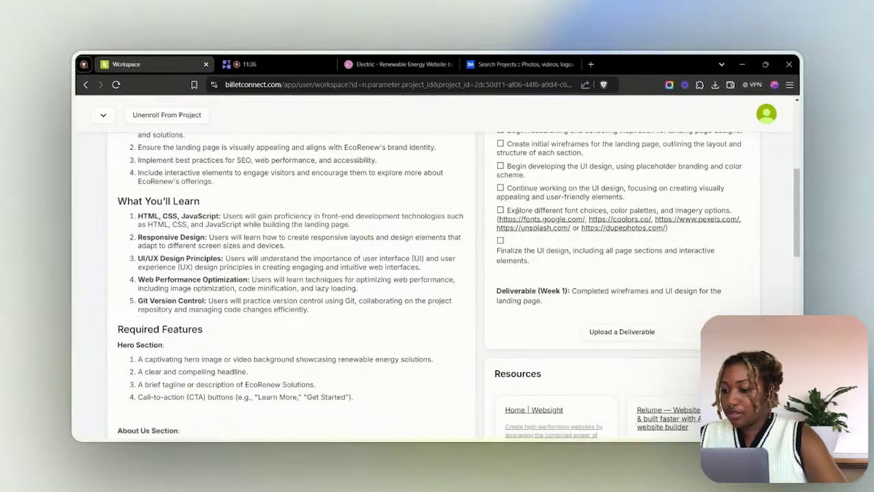
{"action": "right_click", "coordinate": [559, 221]}
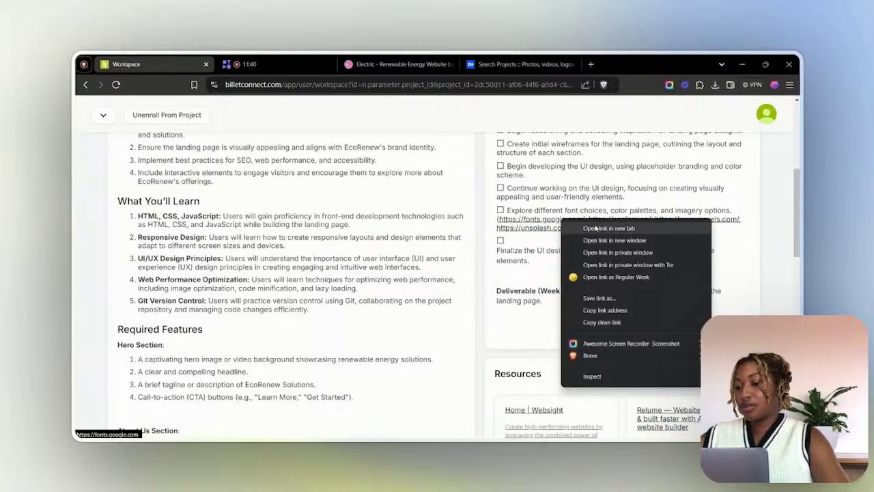
{"action": "left_click", "coordinate": [595, 229]}
{"action": "left_click", "coordinate": [192, 57]}
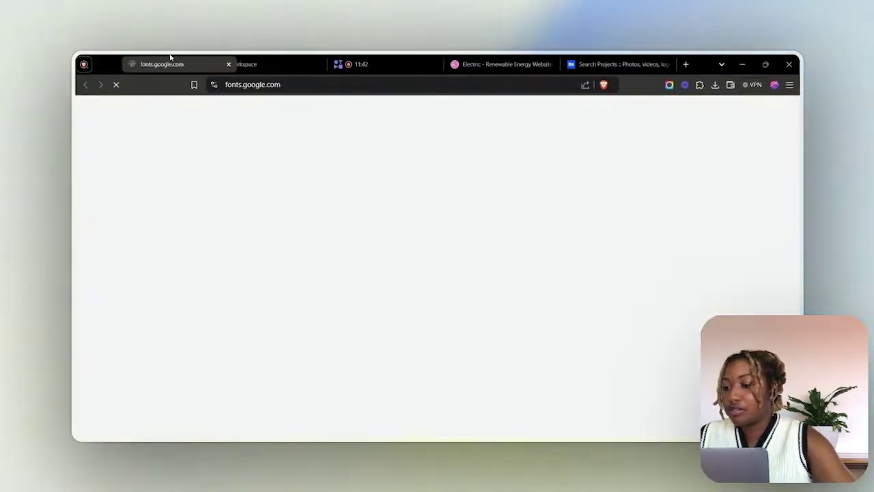
{"action": "left_click_drag", "start_coordinate": [171, 57], "coordinate": [166, 65]}
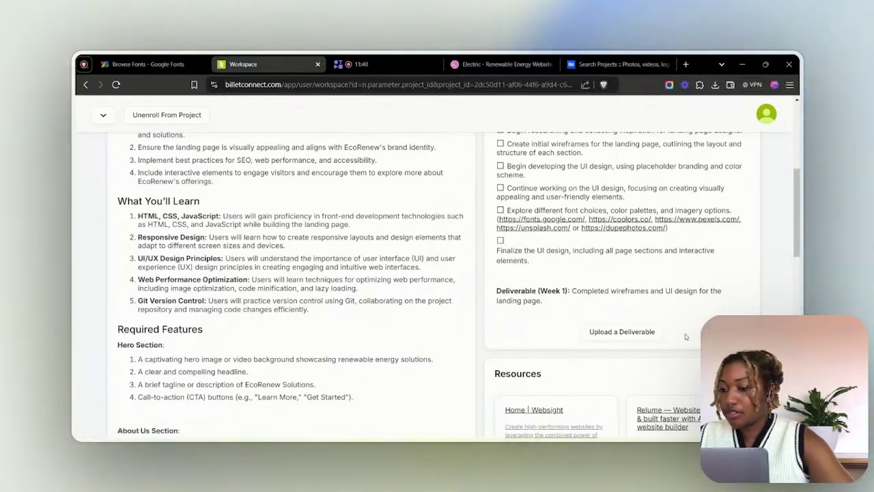
{"action": "scroll", "coordinate": [686, 337], "scroll_direction": "down", "scroll_amount": 4}
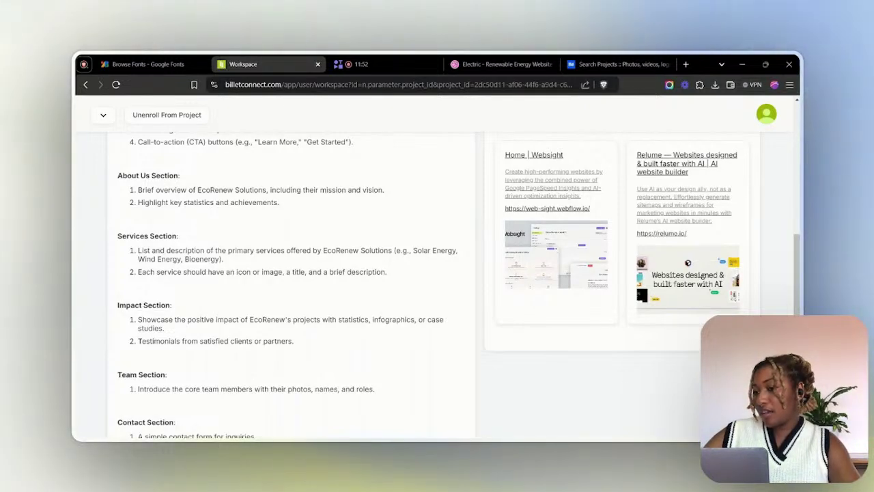
{"action": "scroll", "coordinate": [779, 302], "scroll_direction": "up", "scroll_amount": 6}
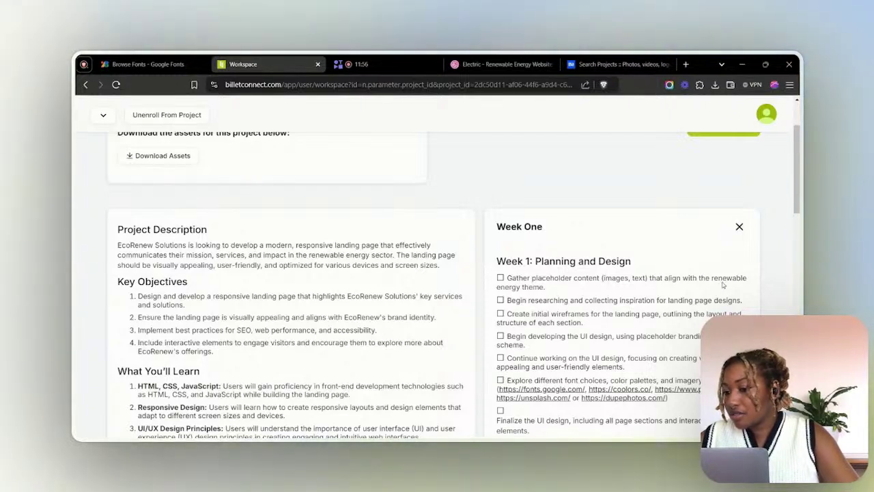
Switch to the EcoRenew brand guidelines PDF in Acrobat and check the Typography page for the brand typeface
{"action": "mouse_move", "coordinate": [469, 479]}
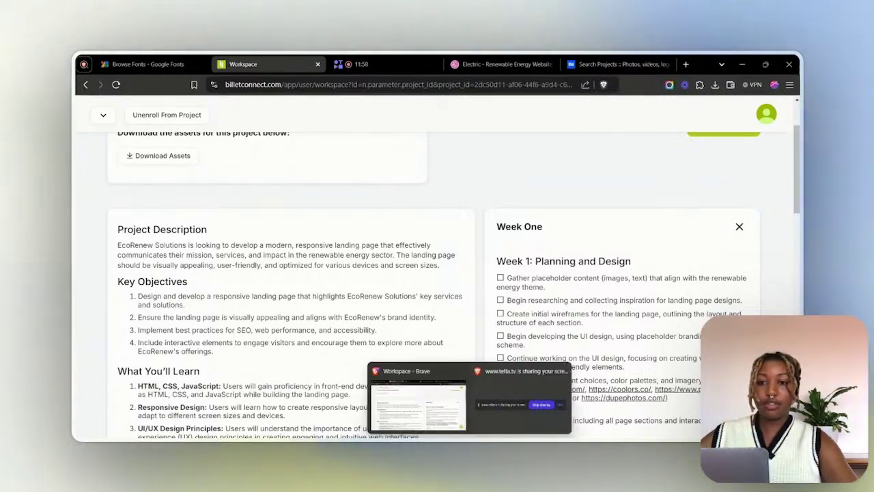
{"action": "left_click", "coordinate": [144, 65]}
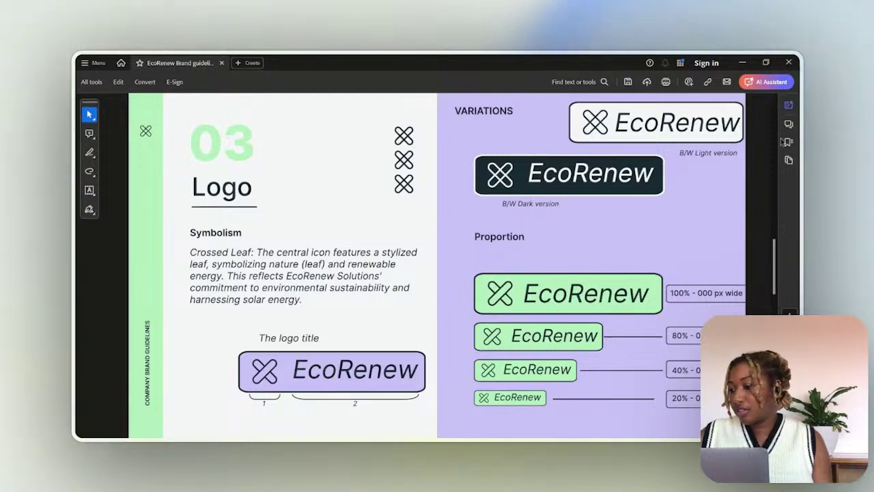
{"action": "key", "text": "Page_Up"}
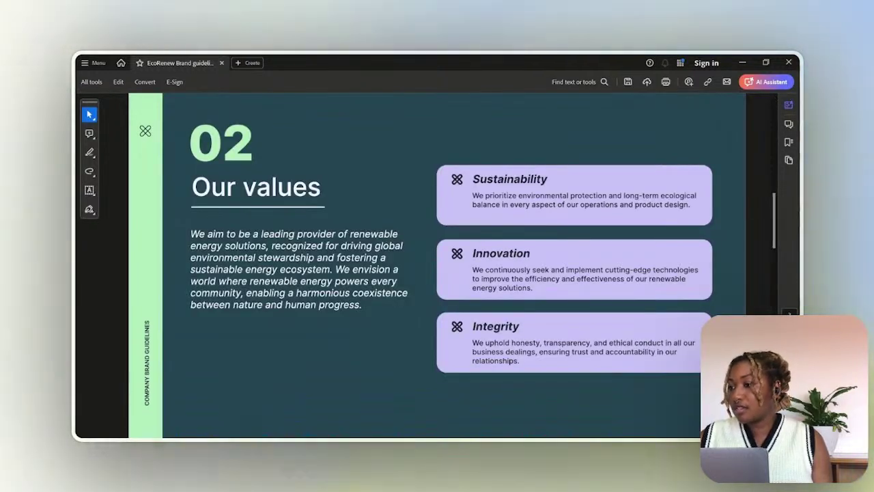
{"action": "key", "text": "Page_Down"}
{"action": "key", "text": "Page_Down"}
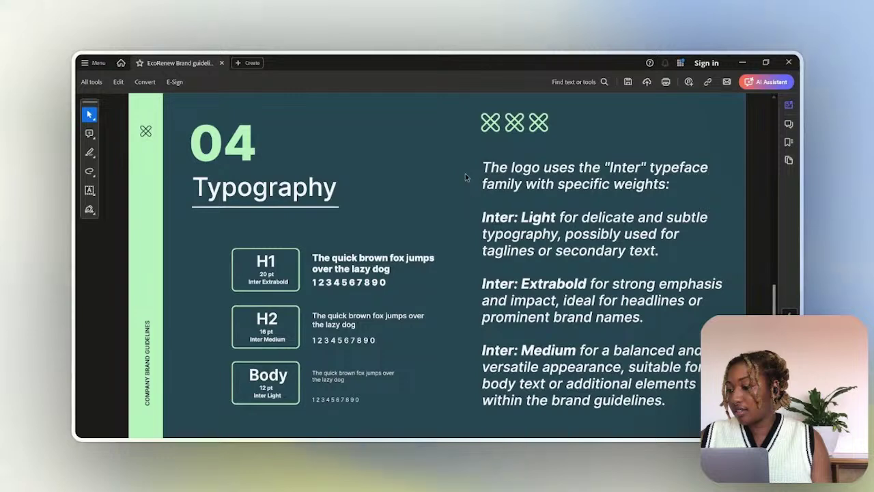
Return to Google Fonts in the browser, search for "inter" and open the Inter family page
{"action": "key", "text": "alt+Tab"}
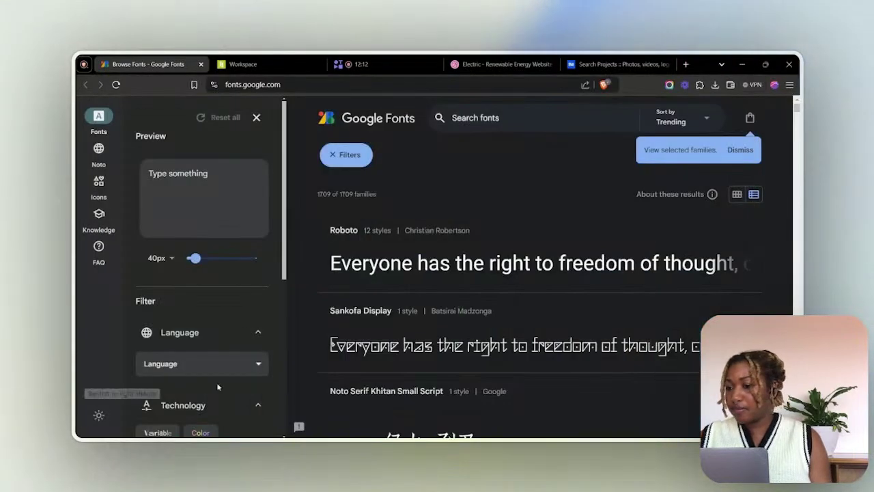
{"action": "left_click", "coordinate": [512, 120]}
{"action": "type", "text": "iu"}
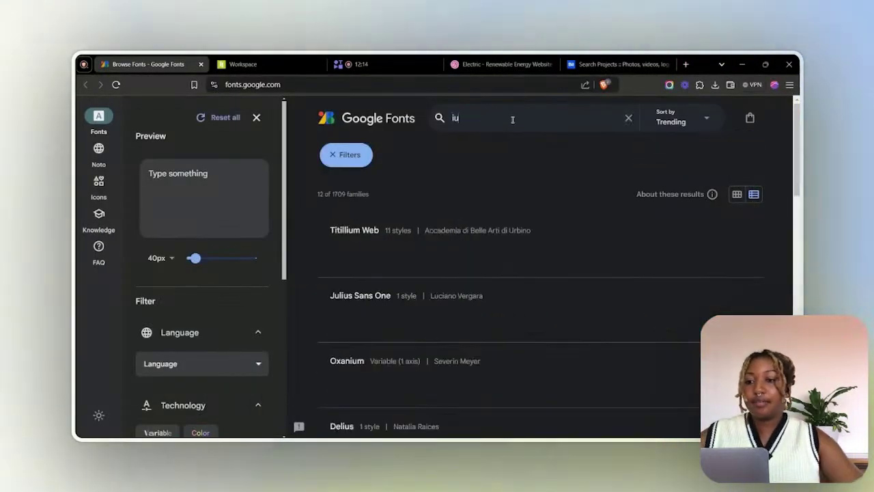
{"action": "key", "text": "BackSpace"}
{"action": "key", "text": "BackSpace"}
{"action": "type", "text": "inter"}
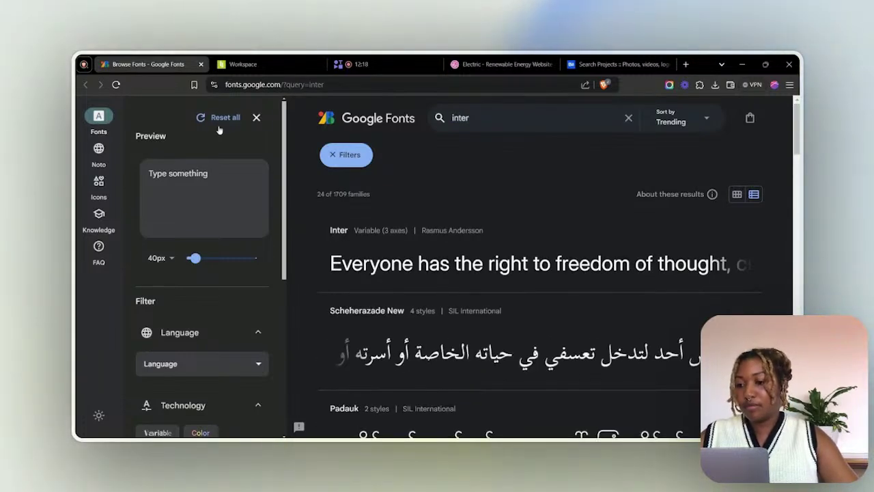
{"action": "left_click", "coordinate": [256, 116]}
{"action": "mouse_move", "coordinate": [711, 195]}
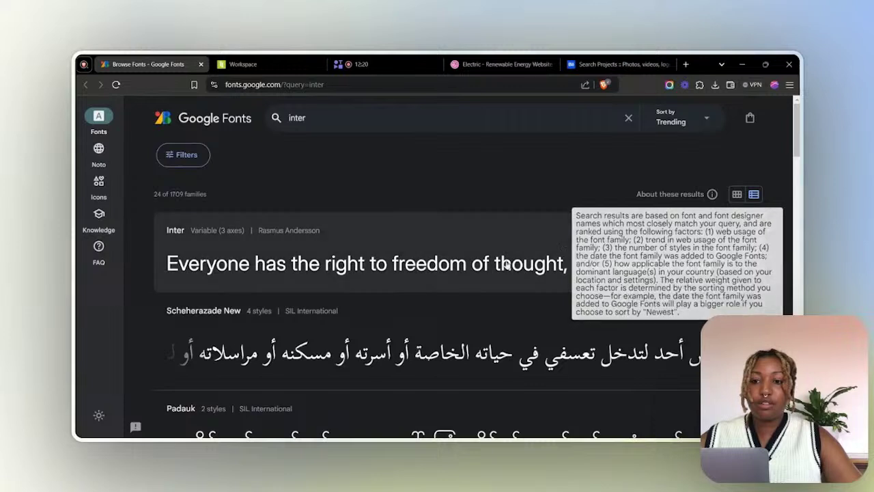
{"action": "left_click", "coordinate": [469, 281]}
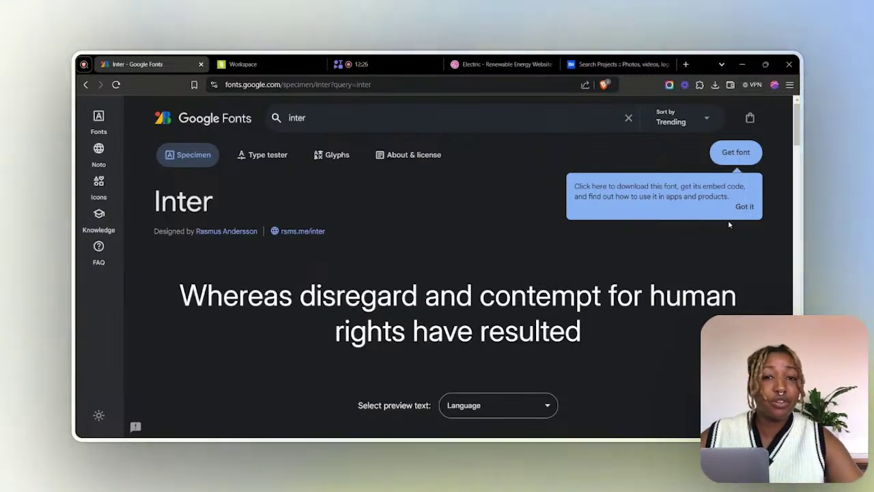
Dismiss the font download tip on the Inter page and close the Google Fonts tab
{"action": "double_click", "coordinate": [582, 186]}
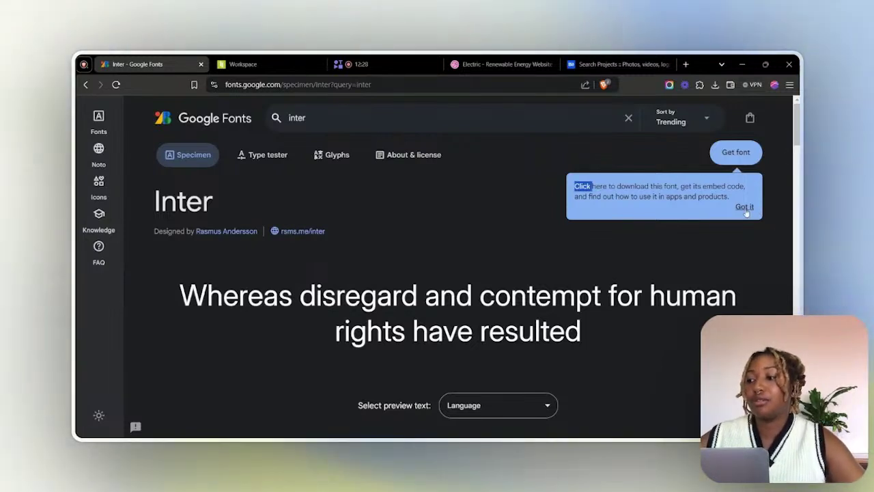
{"action": "left_click", "coordinate": [745, 205]}
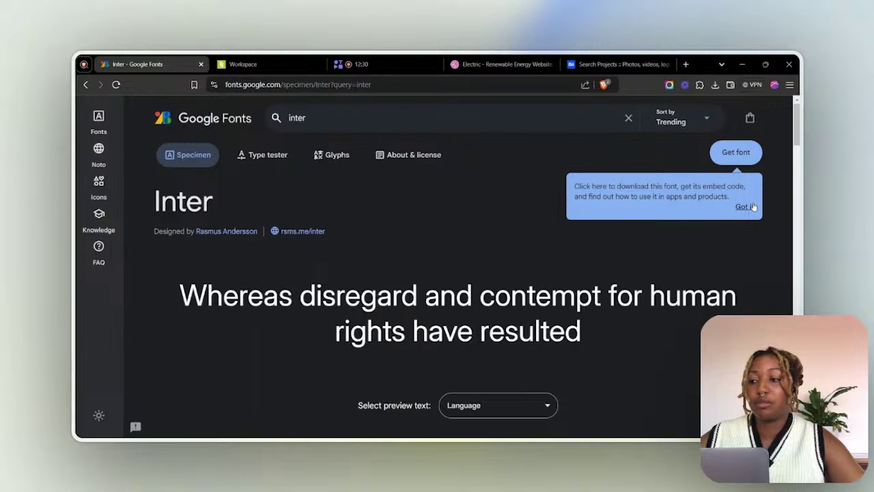
{"action": "left_click", "coordinate": [753, 206]}
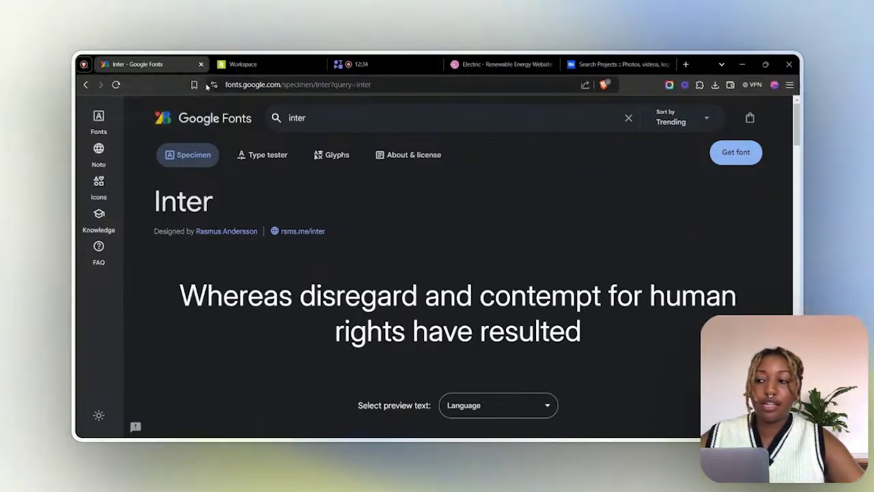
{"action": "key", "text": "ctrl+w"}
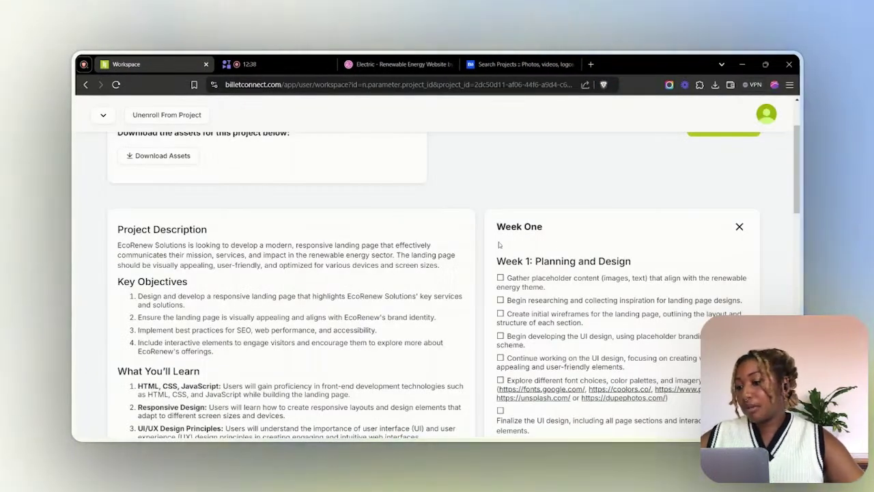
Switch to Figma and create a new design file in the team project
{"action": "mouse_move", "coordinate": [490, 444]}
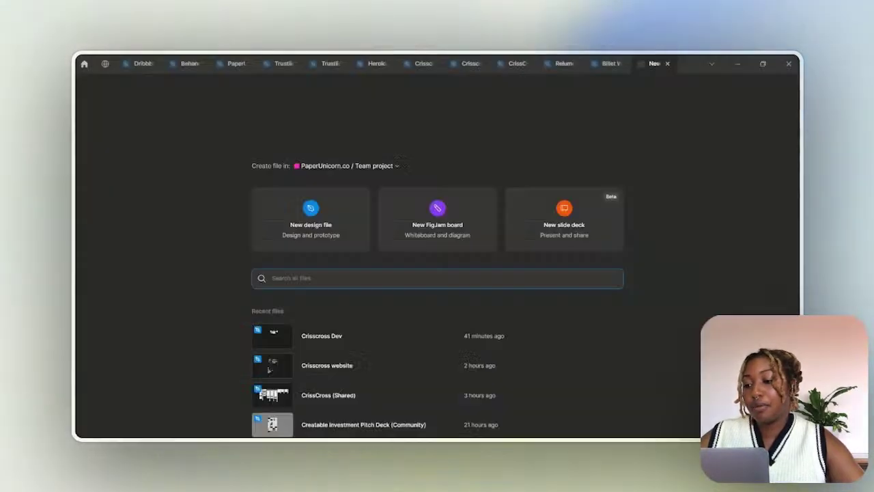
{"action": "left_click", "coordinate": [491, 400]}
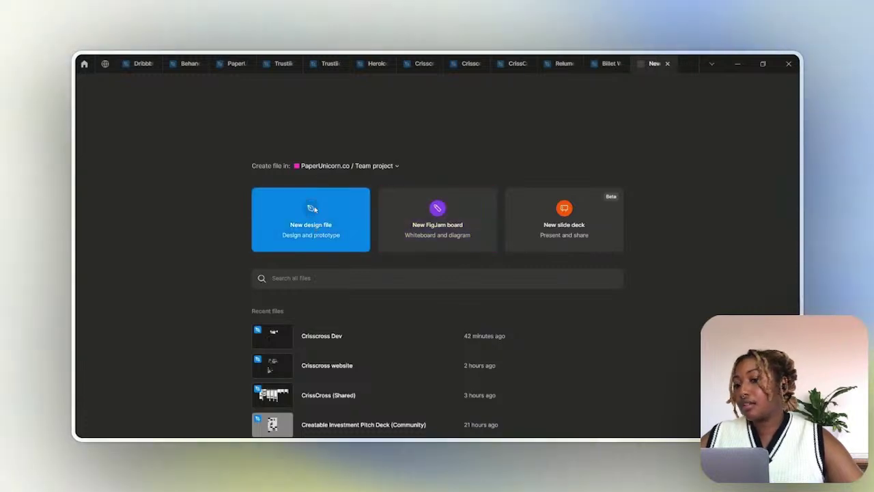
{"action": "left_click", "coordinate": [312, 209]}
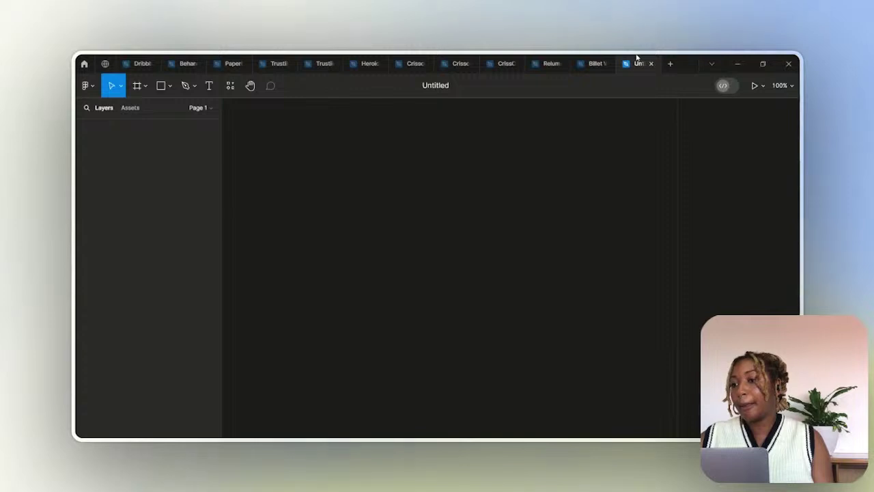
Rename the untitled design file as "EcoRenew Solutions Landing Page"
{"action": "left_click", "coordinate": [433, 85]}
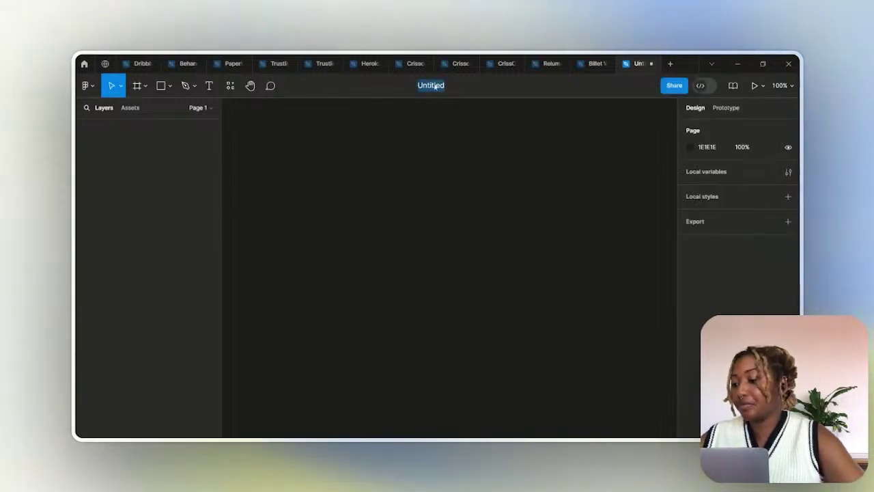
{"action": "type", "text": "E"}
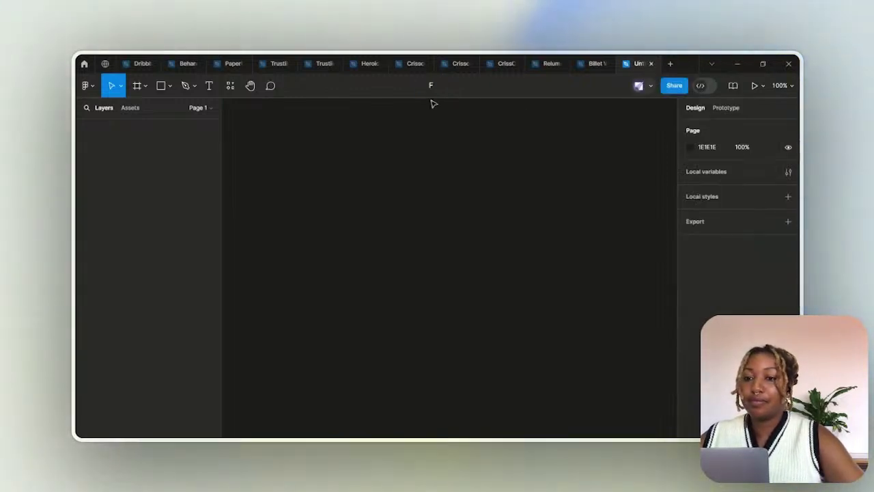
{"action": "type", "text": "cr"}
{"action": "key", "text": "BackSpace"}
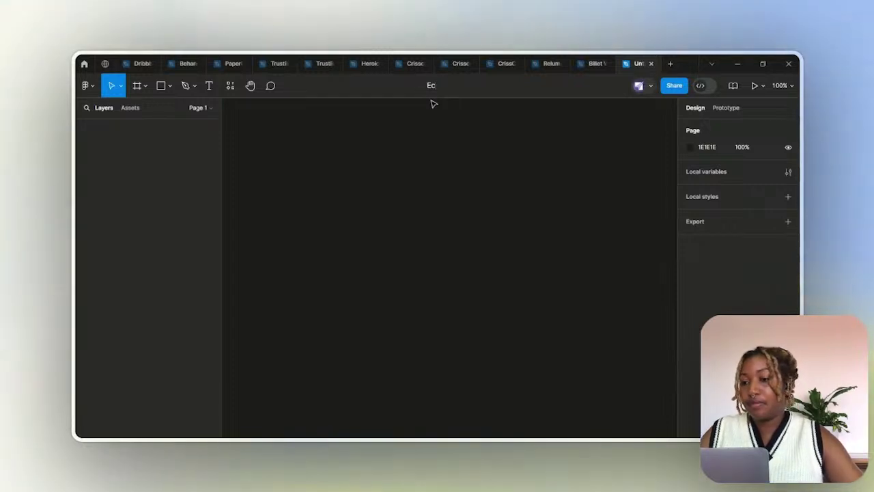
{"action": "type", "text": "o r"}
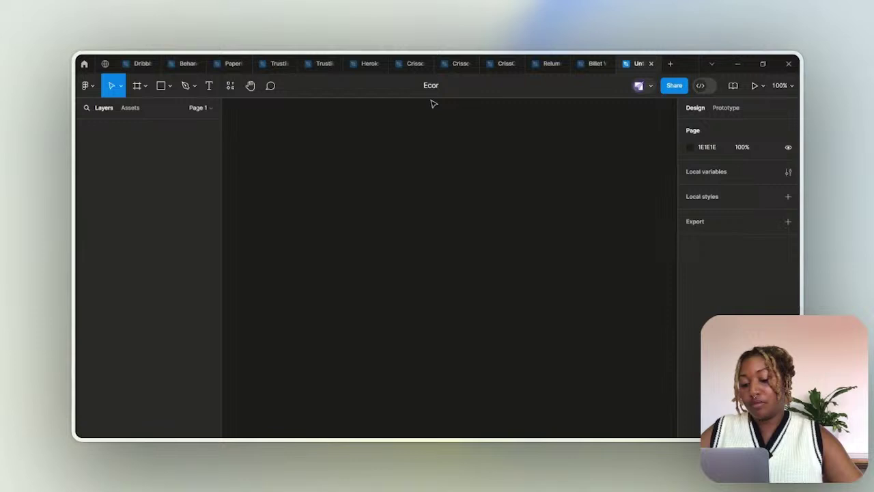
{"action": "key", "text": "BackSpace"}
{"action": "type", "text": "Re"}
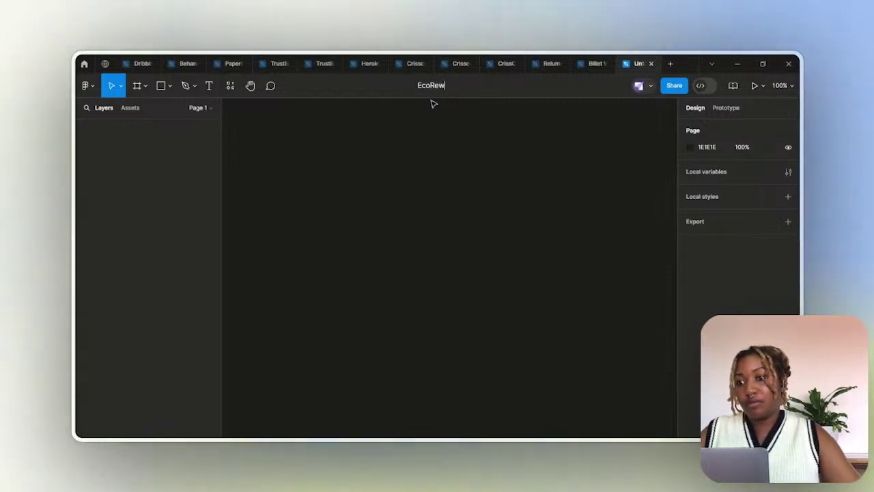
{"action": "type", "text": "new "}
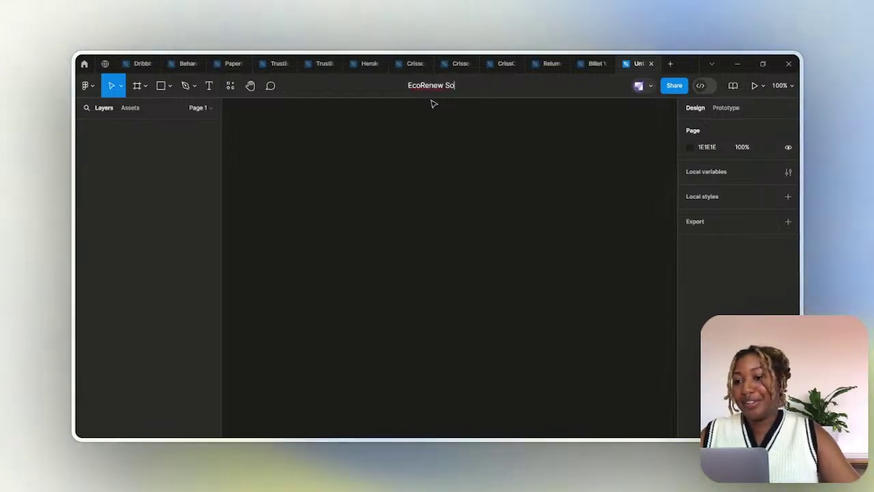
{"action": "type", "text": "Solutions "}
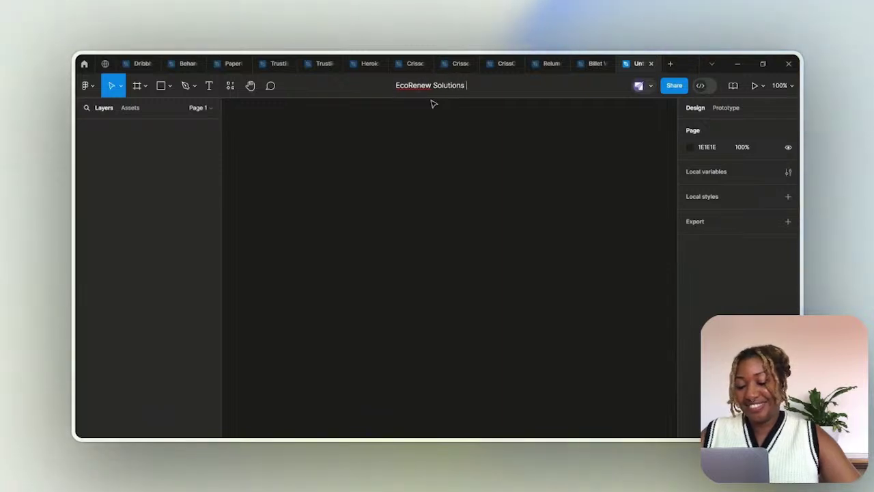
{"action": "type", "text": "Landing "}
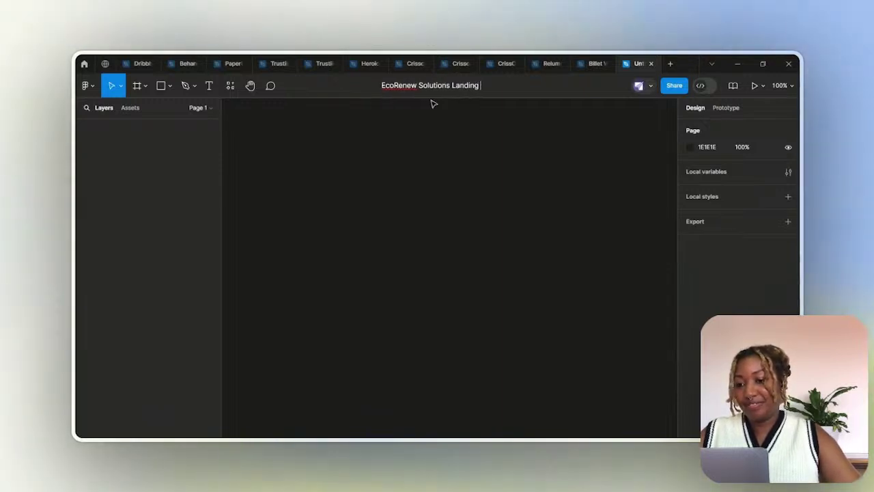
{"action": "type", "text": "Page"}
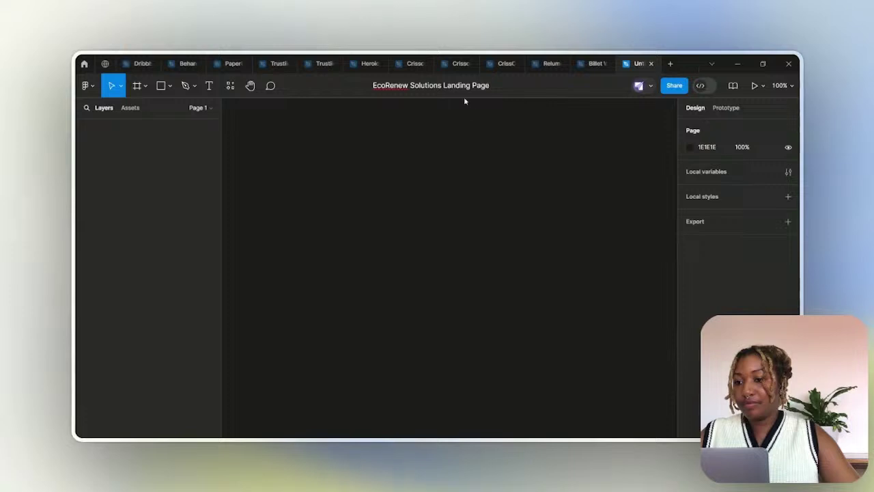
{"action": "key", "text": "Return"}
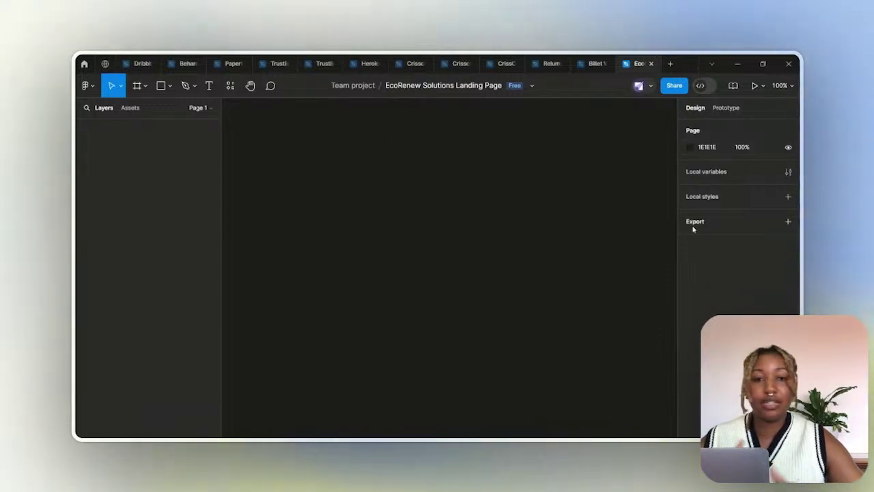
Copy the brand guidelines colour palette screenshot from the Photos viewer
{"action": "left_click", "coordinate": [592, 435]}
{"action": "right_click", "coordinate": [232, 334]}
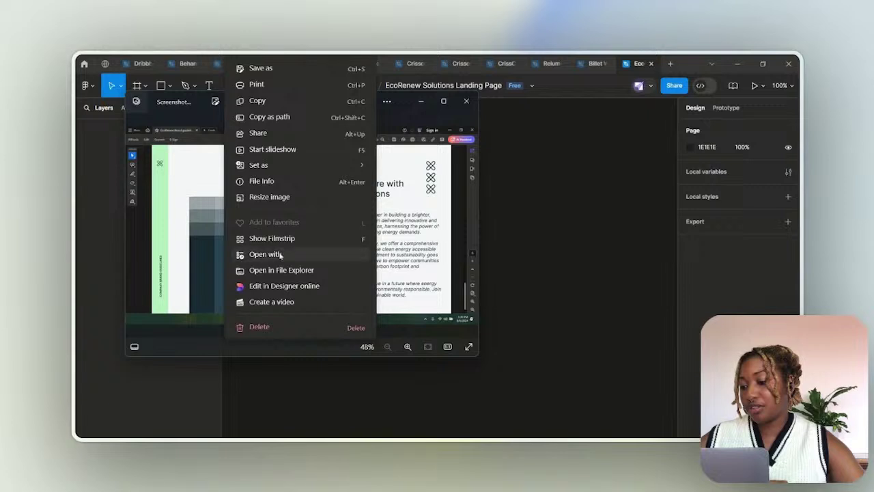
{"action": "left_click", "coordinate": [257, 102]}
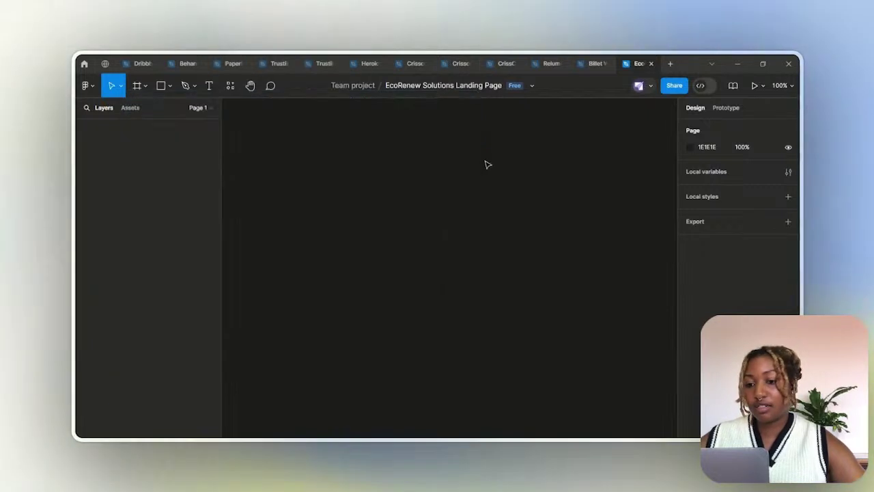
Paste the copied colour palette screenshot onto the canvas and move it to the canvas's upper-left area
{"action": "right_click", "coordinate": [336, 162]}
{"action": "left_click", "coordinate": [370, 167]}
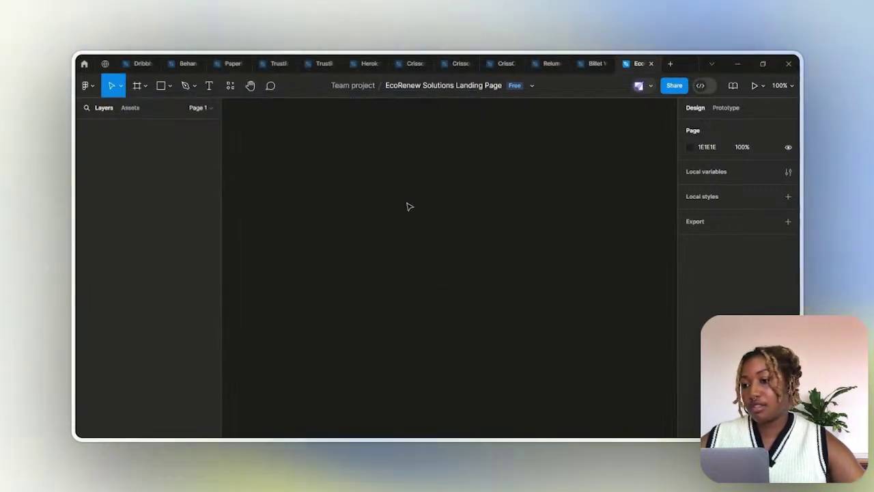
{"action": "scroll", "coordinate": [387, 201], "scroll_direction": "down", "scroll_amount": 5}
{"action": "left_click_drag", "start_coordinate": [382, 200], "coordinate": [286, 135]}
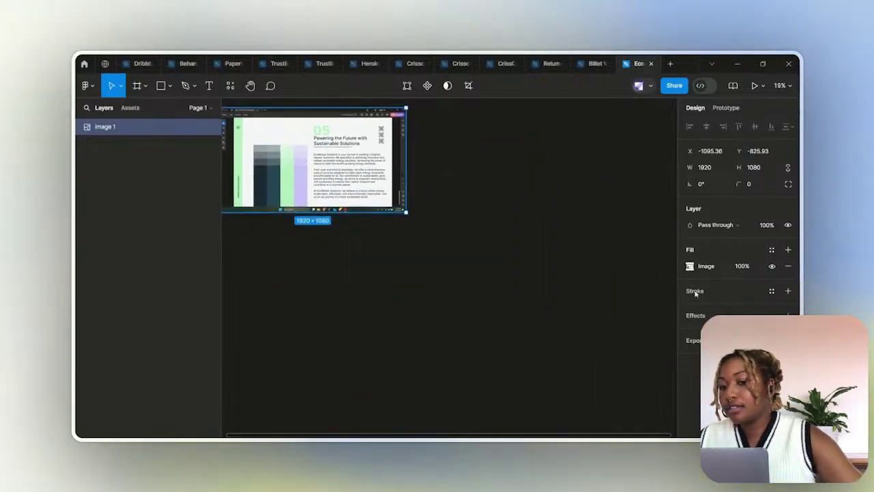
{"action": "left_click", "coordinate": [522, 254]}
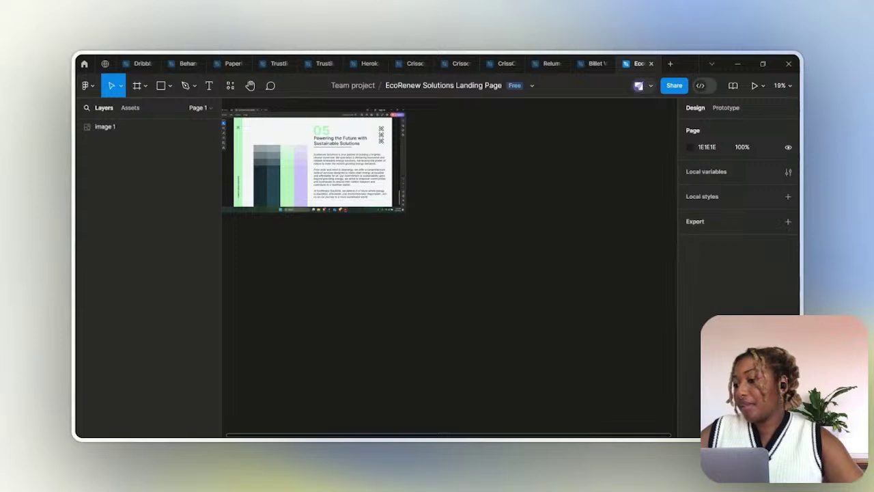
Create a local colour style named "Black" with its colour sampled from the darkest column of the palette screenshot
{"action": "left_click", "coordinate": [788, 197]}
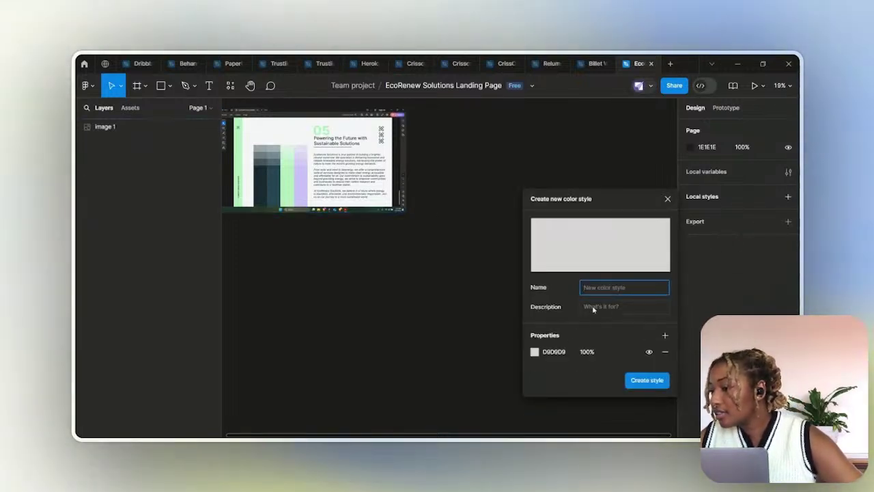
{"action": "type", "text": "Black"}
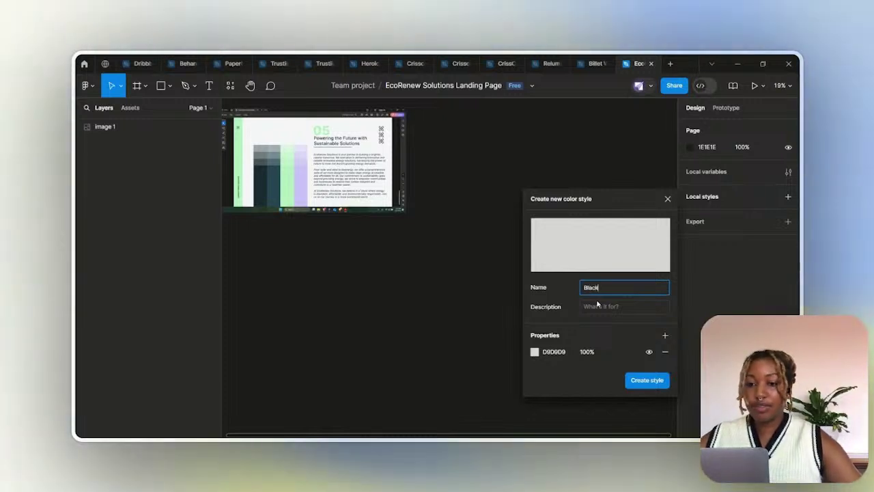
{"action": "left_click", "coordinate": [534, 352]}
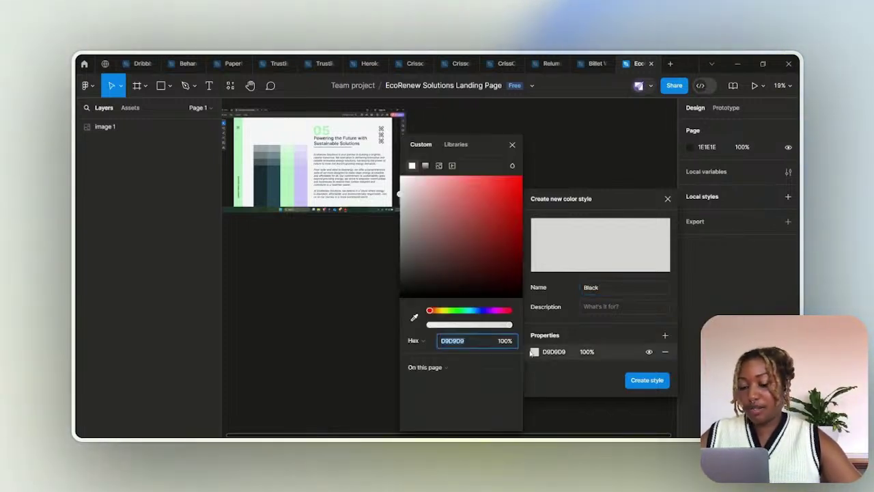
{"action": "left_click", "coordinate": [263, 181]}
{"action": "left_click", "coordinate": [647, 379]}
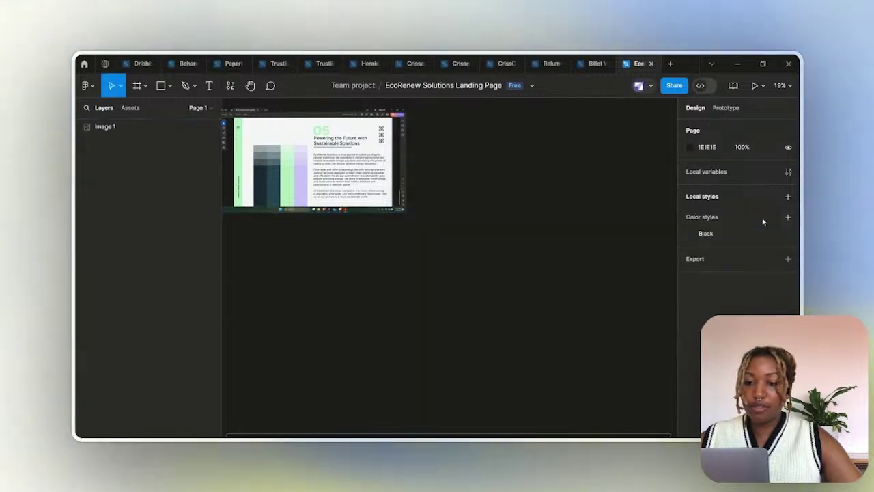
Create a colour style named "Dark Blue" with colour 2A4954 sampled from the palette screenshot's dark blue column
{"action": "left_click", "coordinate": [787, 215]}
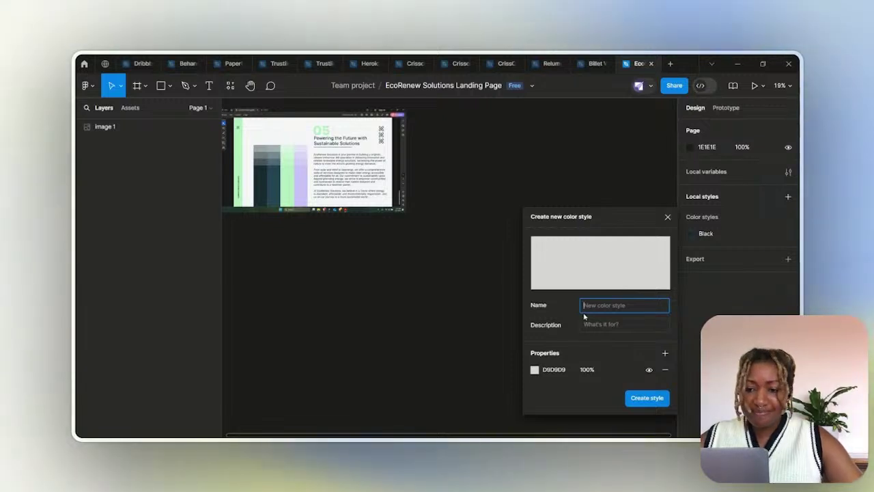
{"action": "type", "text": "Dark Blue"}
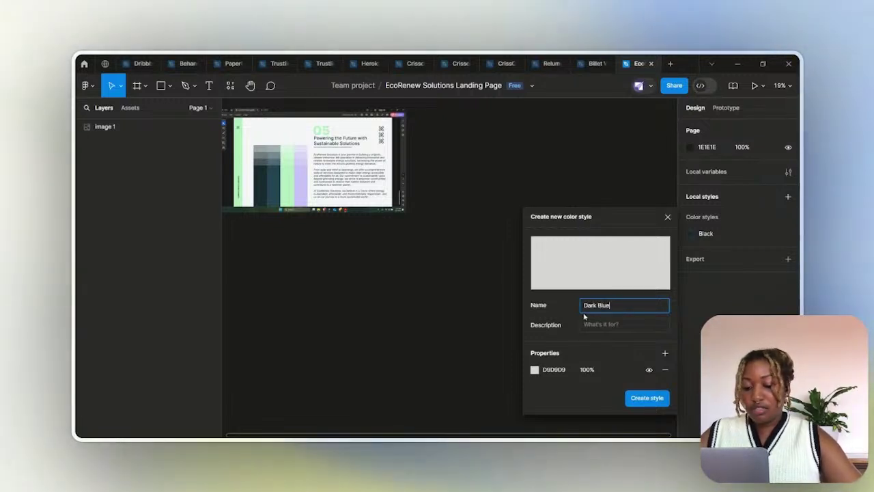
{"action": "left_click", "coordinate": [535, 369]}
{"action": "left_click", "coordinate": [470, 341]}
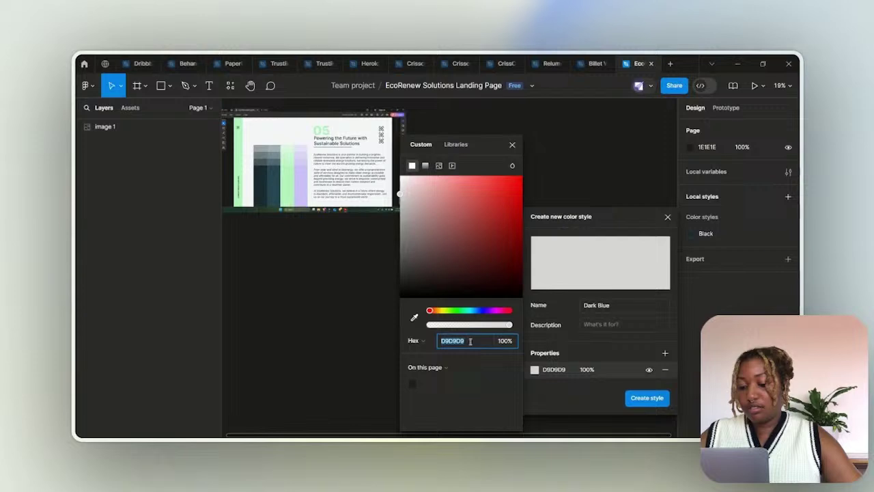
{"action": "left_click", "coordinate": [414, 319]}
{"action": "left_click", "coordinate": [630, 146]}
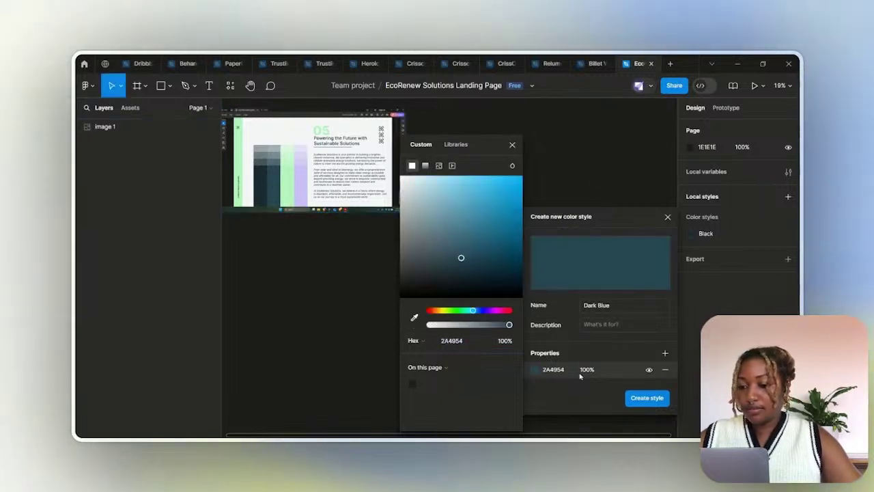
{"action": "left_click", "coordinate": [635, 398]}
Create a colour style named "Light Lime" with its colour sampled from the light green column of the palette screenshot
{"action": "left_click", "coordinate": [789, 217]}
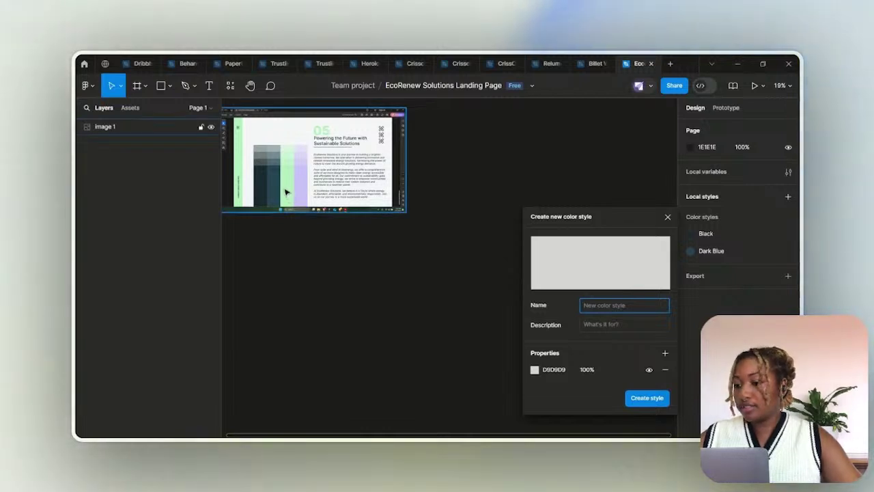
{"action": "type", "text": "Li"}
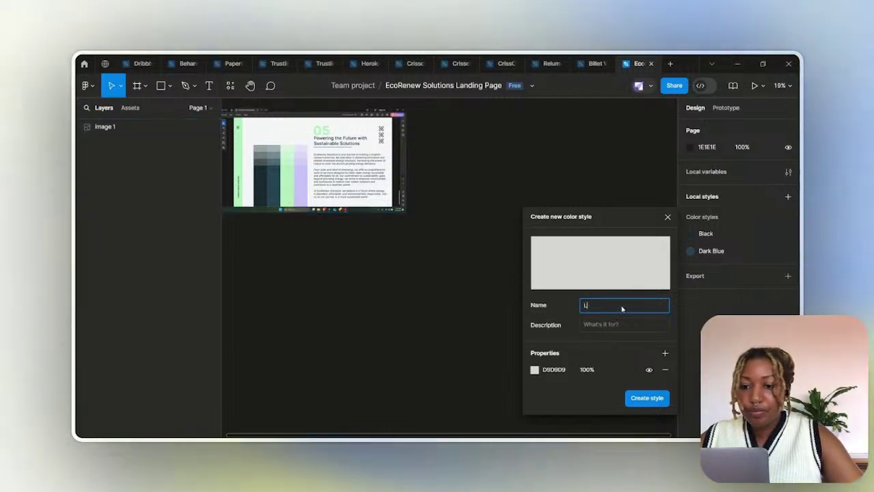
{"action": "type", "text": "ght Lime"}
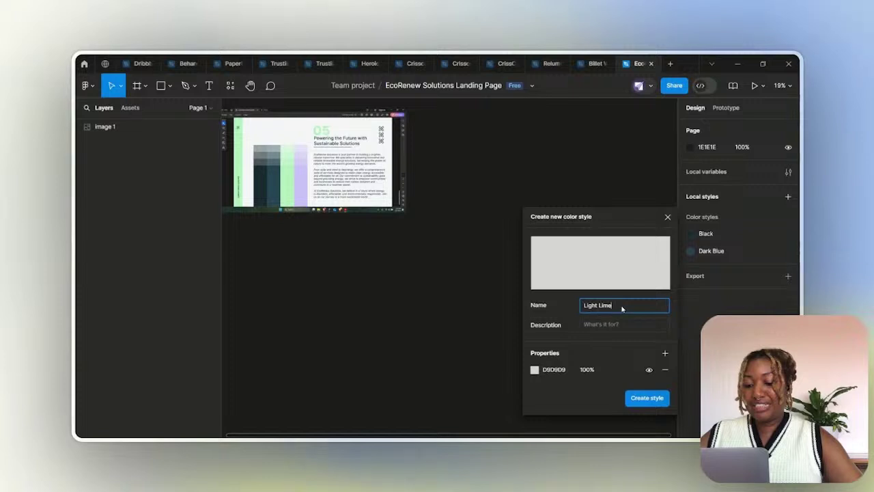
{"action": "left_click", "coordinate": [535, 369]}
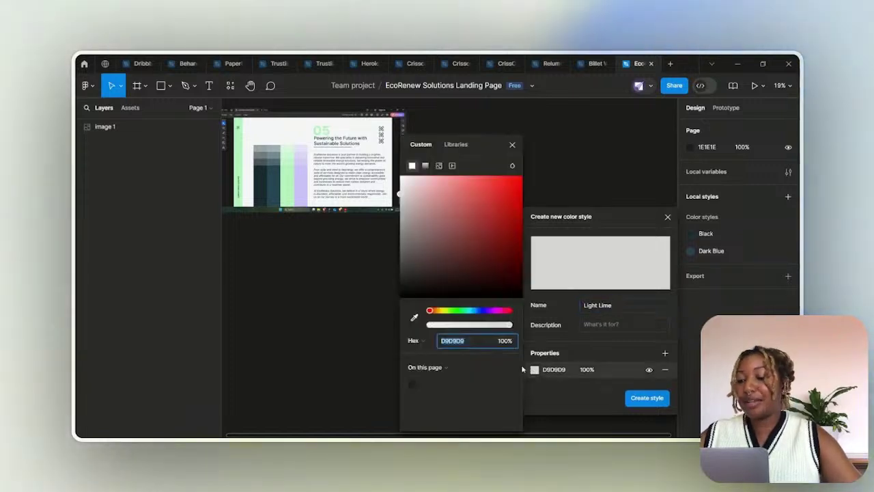
{"action": "left_click", "coordinate": [647, 397]}
Create a colour style named "Grey" with colour CFC1FC sampled from the lilac column, and delete the palette screenshot from the canvas
{"action": "left_click", "coordinate": [787, 216]}
{"action": "type", "text": "G"}
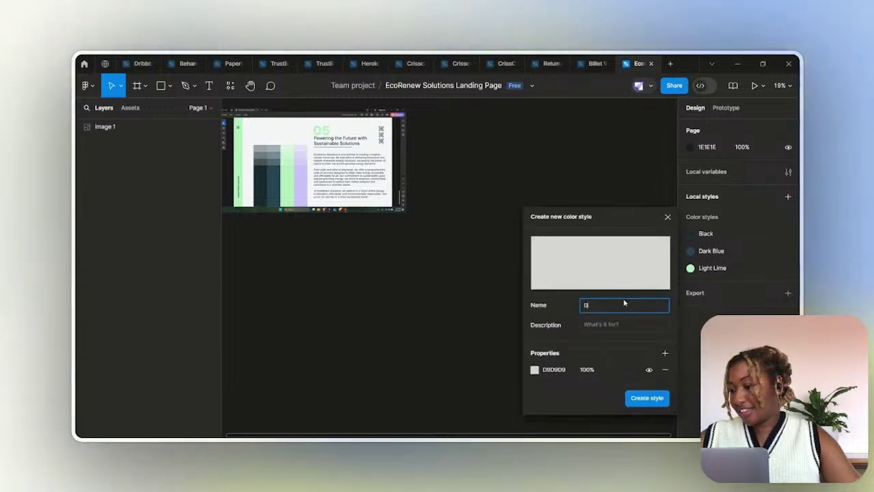
{"action": "type", "text": "rey"}
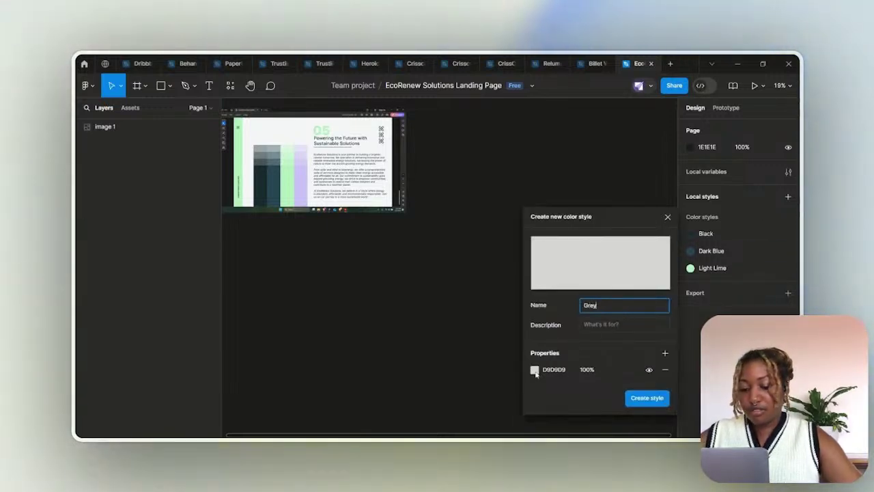
{"action": "left_click", "coordinate": [535, 370]}
{"action": "left_click", "coordinate": [414, 317]}
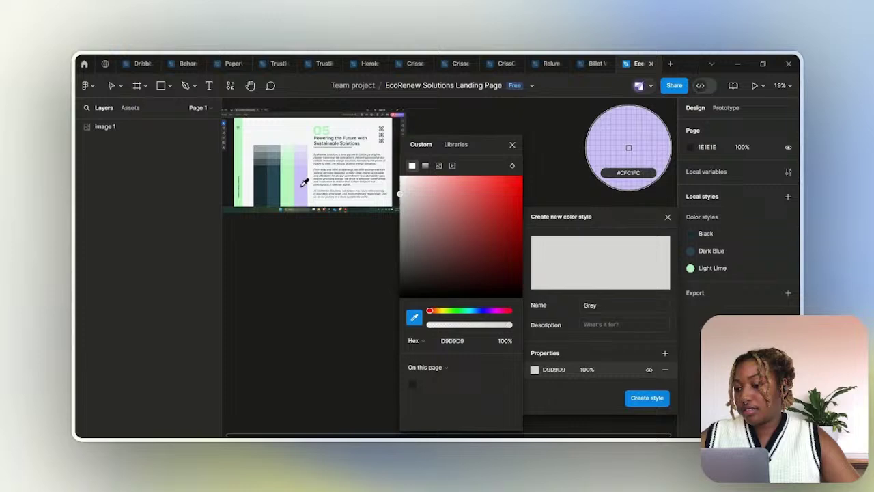
{"action": "left_click", "coordinate": [304, 183]}
{"action": "left_click", "coordinate": [645, 399]}
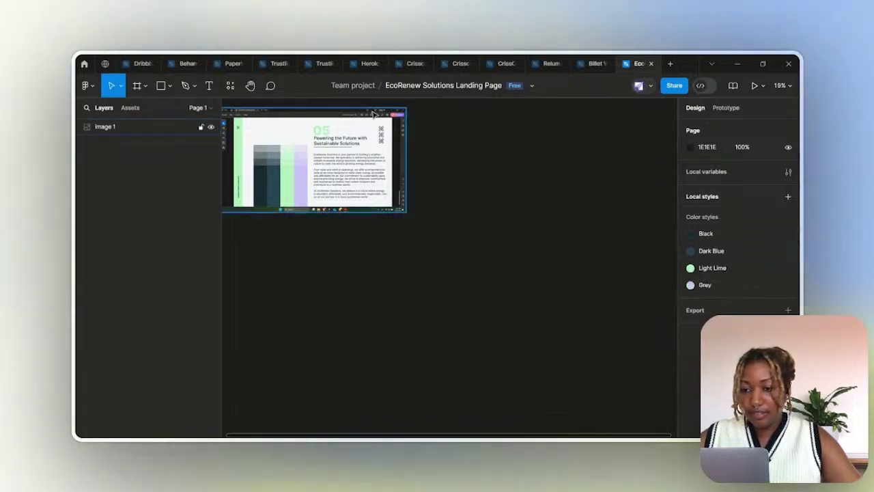
{"action": "left_click", "coordinate": [373, 113]}
{"action": "key", "text": "Delete"}
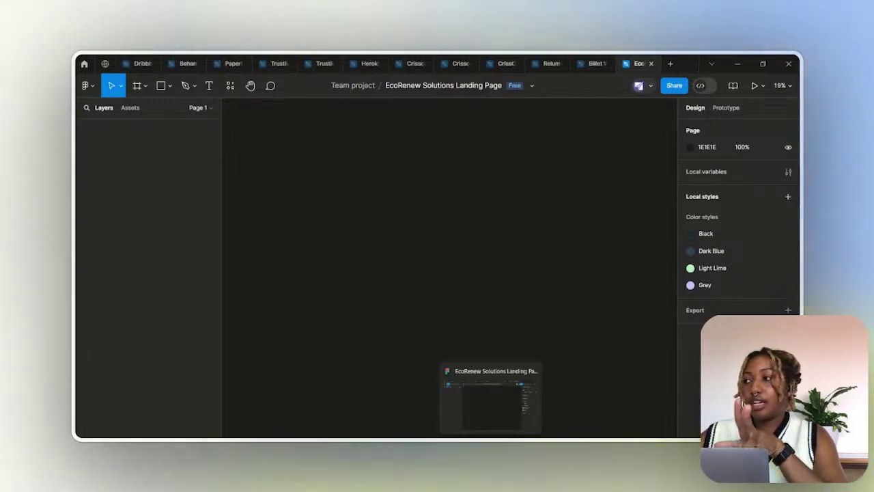
Switch to Dribbble in the browser, search for "renewable energy website" and browse the resulting designs for inspiration
{"action": "mouse_move", "coordinate": [520, 403]}
{"action": "left_click", "coordinate": [418, 407]}
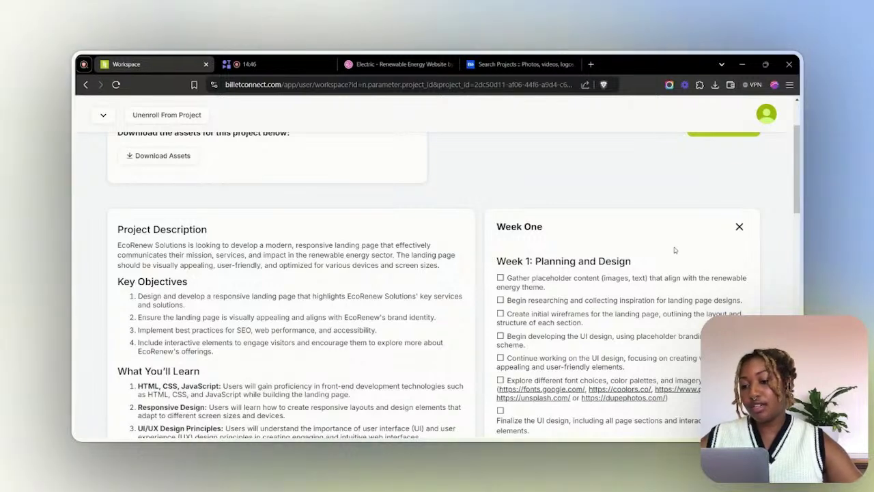
{"action": "left_click", "coordinate": [400, 64]}
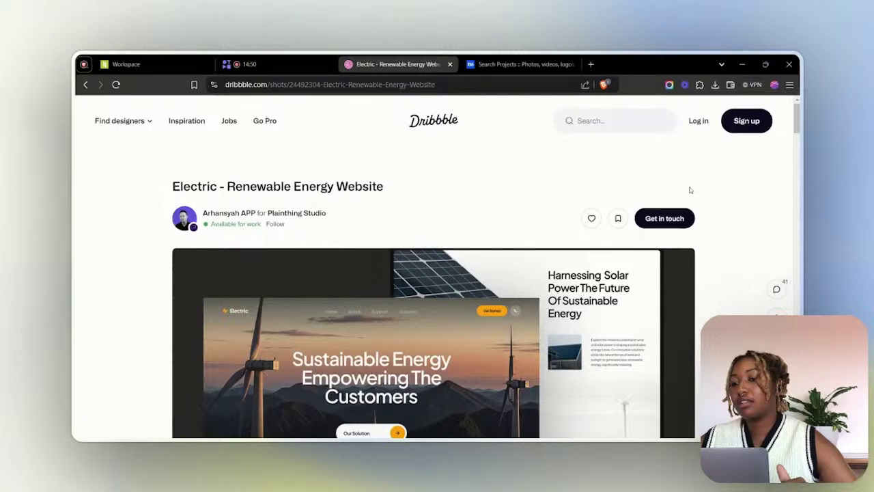
{"action": "left_click", "coordinate": [631, 124]}
{"action": "type", "text": "ren"}
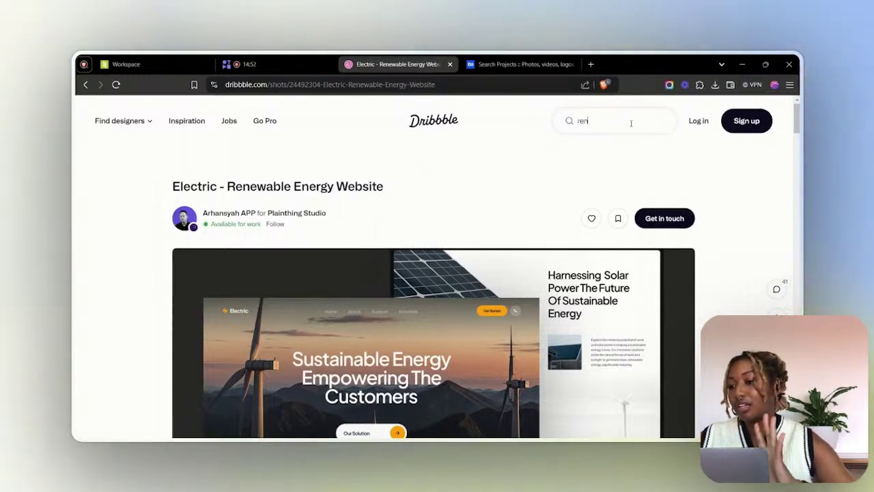
{"action": "type", "text": "ewable"}
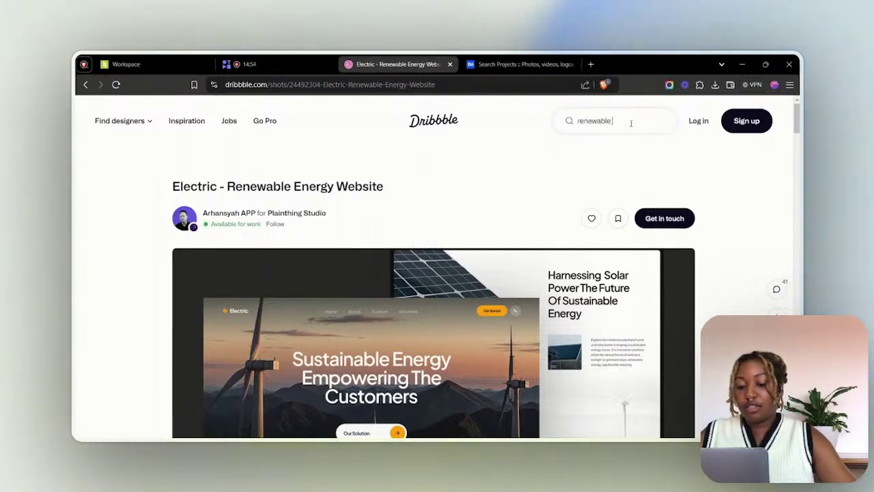
{"action": "type", "text": " energy"}
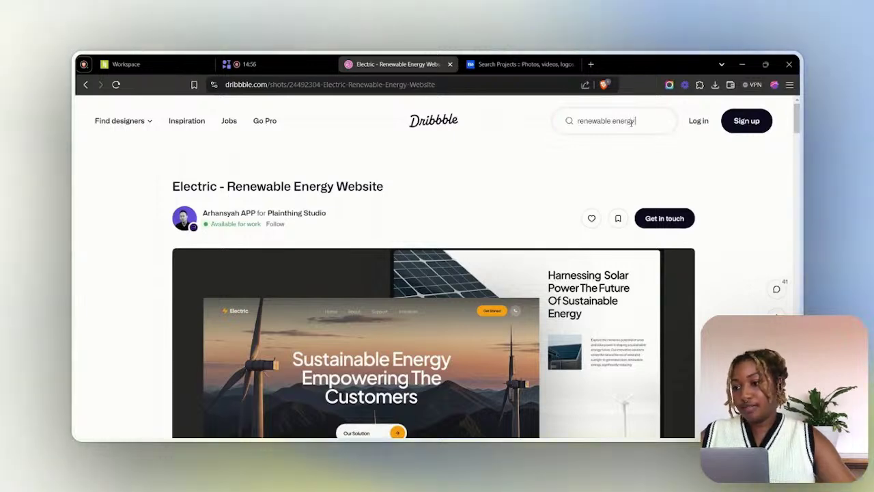
{"action": "type", "text": " website"}
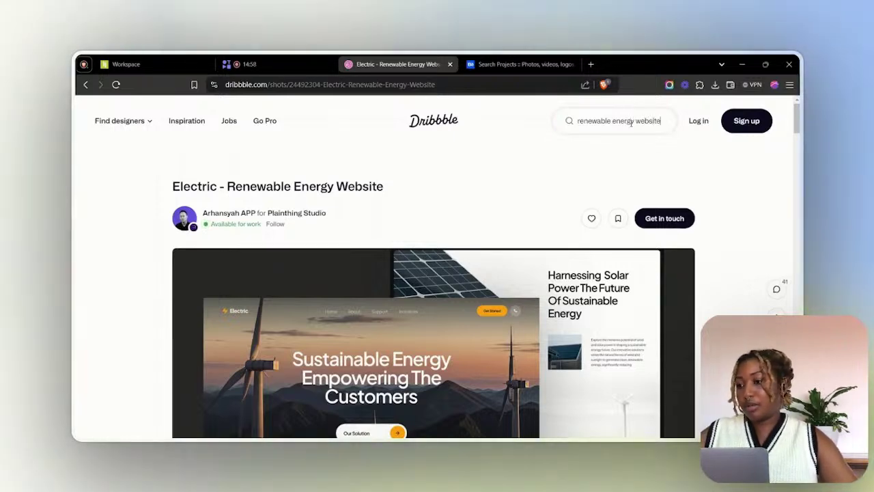
{"action": "key", "text": "Return"}
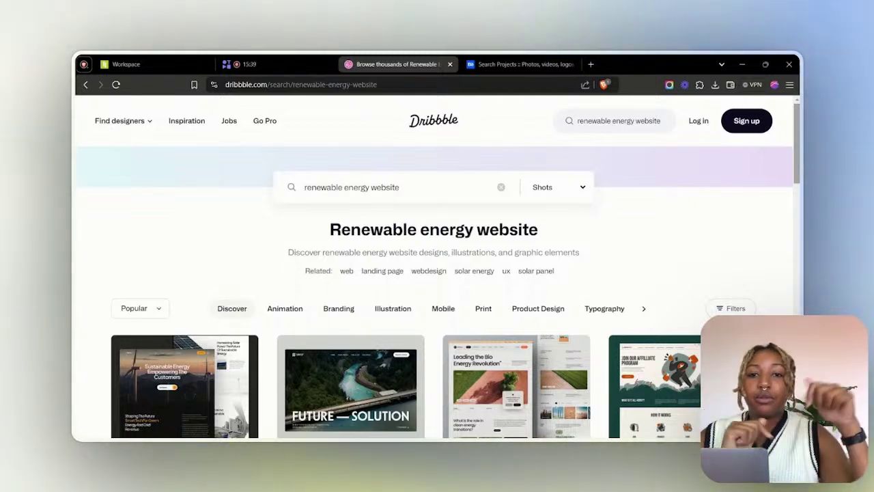
{"action": "scroll", "coordinate": [707, 183], "scroll_direction": "down", "scroll_amount": 3}
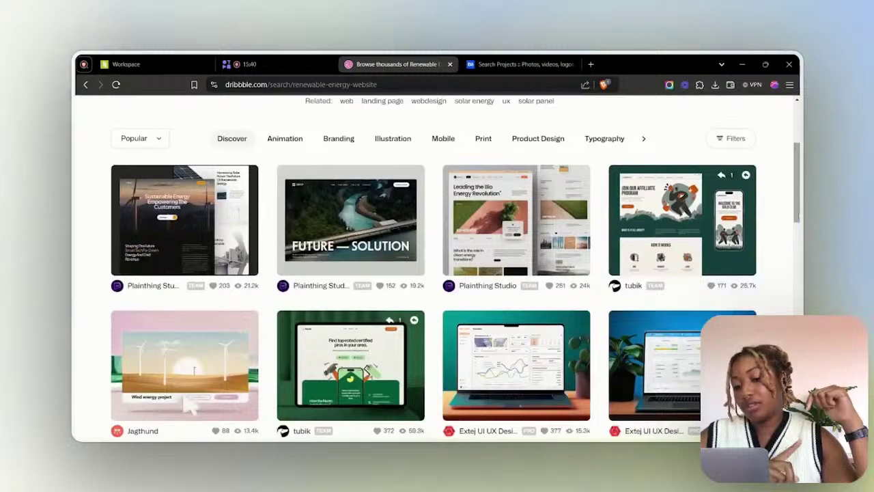
{"action": "scroll", "coordinate": [768, 205], "scroll_direction": "down", "scroll_amount": 3}
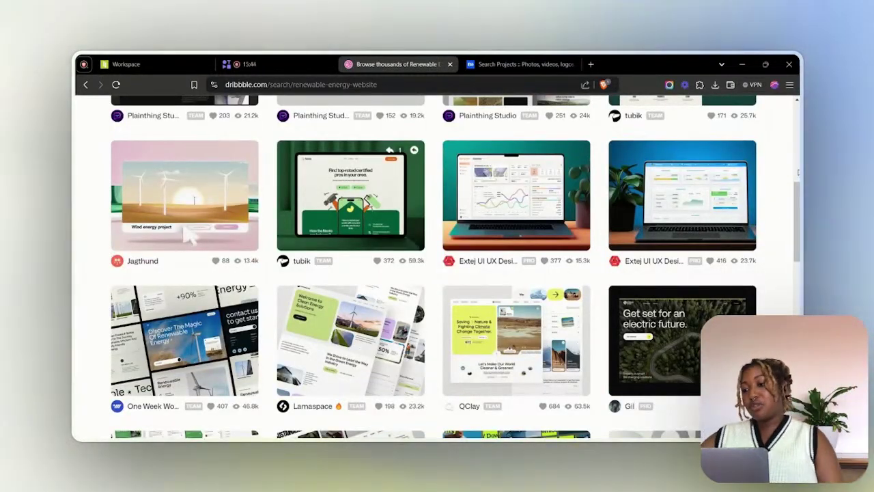
{"action": "scroll", "coordinate": [763, 125], "scroll_direction": "down", "scroll_amount": 2}
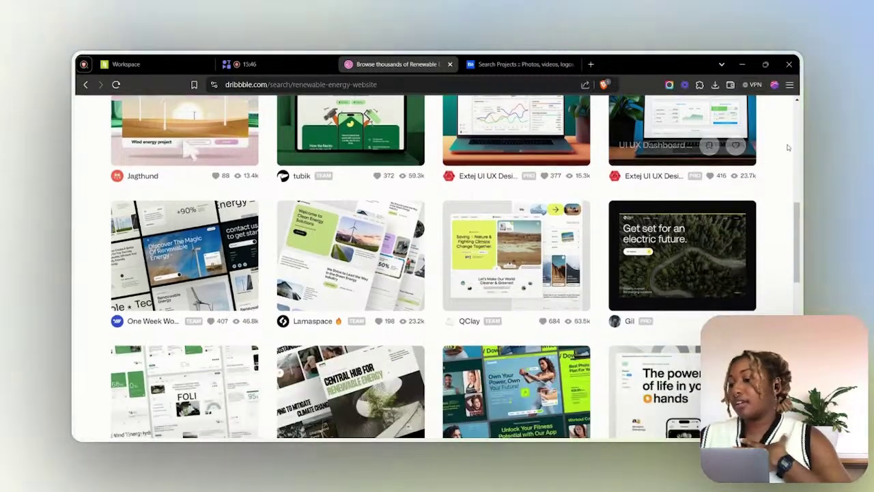
Return to the Billet workspace and review the Week One tasks and the landing page's required features
{"action": "left_click", "coordinate": [156, 59]}
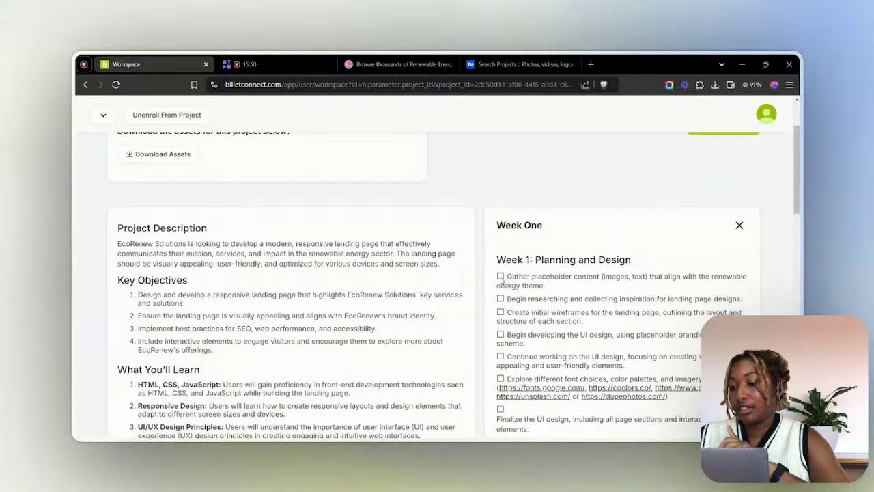
{"action": "scroll", "coordinate": [508, 300], "scroll_direction": "down", "scroll_amount": 2}
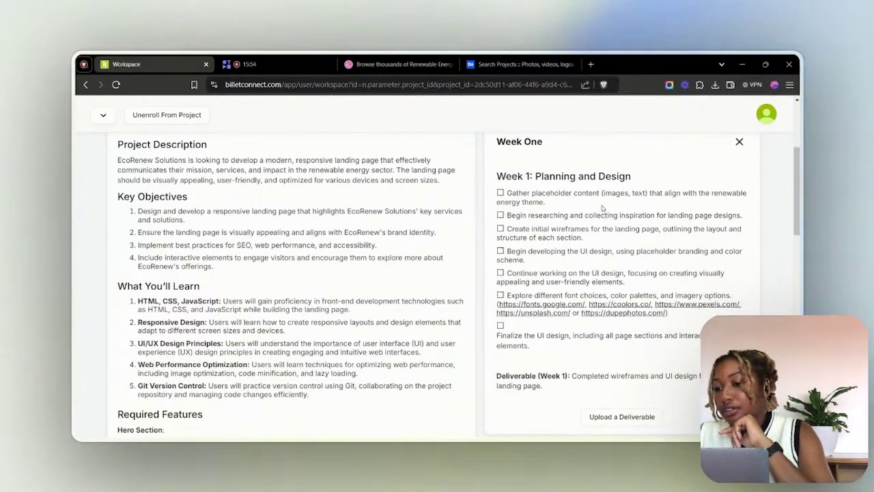
{"action": "scroll", "coordinate": [403, 283], "scroll_direction": "down", "scroll_amount": 6}
{"action": "scroll", "coordinate": [403, 283], "scroll_direction": "up", "scroll_amount": 2}
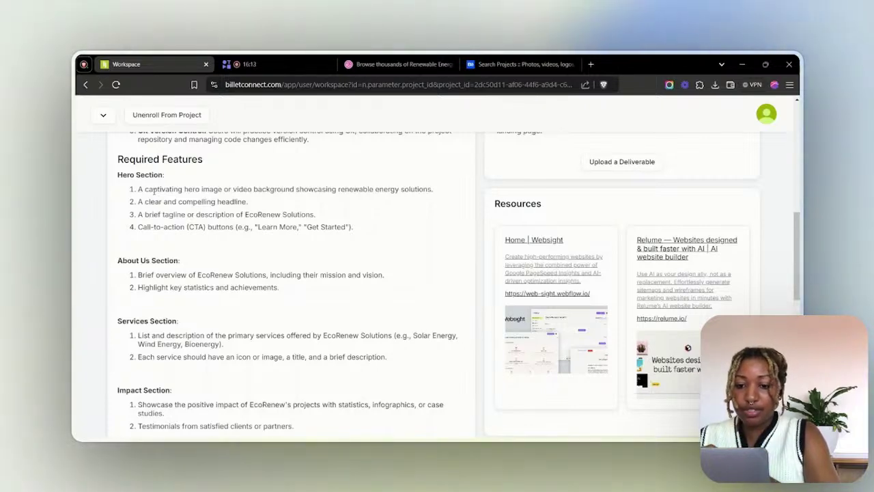
{"action": "scroll", "coordinate": [248, 234], "scroll_direction": "up", "scroll_amount": 2}
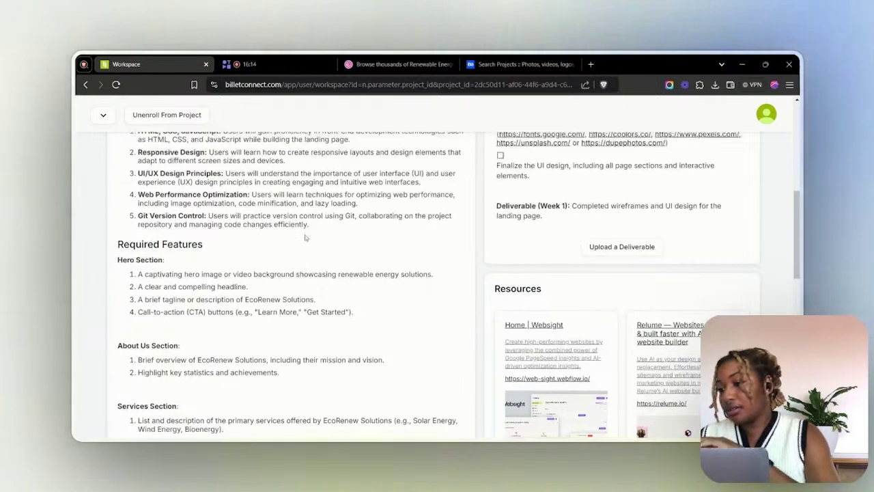
{"action": "scroll", "coordinate": [353, 313], "scroll_direction": "up", "scroll_amount": 2}
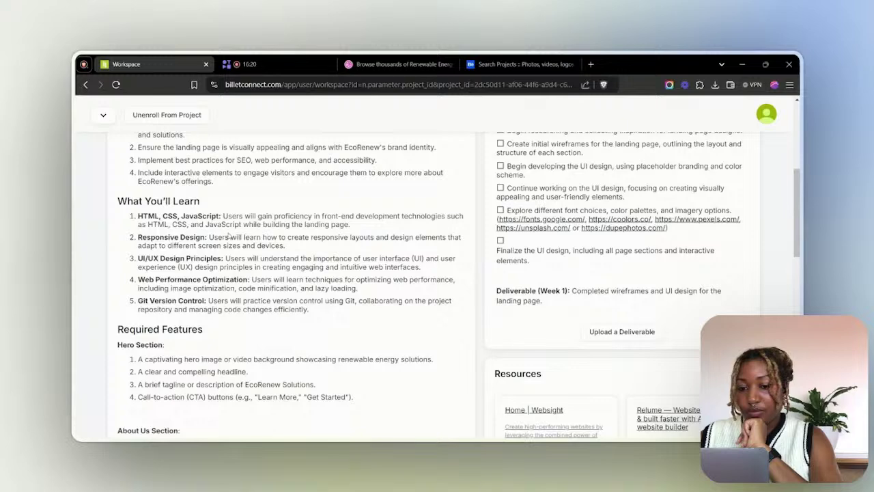
Copy the Project Description section from the Billet workspace and open ChatGPT in a new browser tab
{"action": "scroll", "coordinate": [273, 265], "scroll_direction": "up", "scroll_amount": 2}
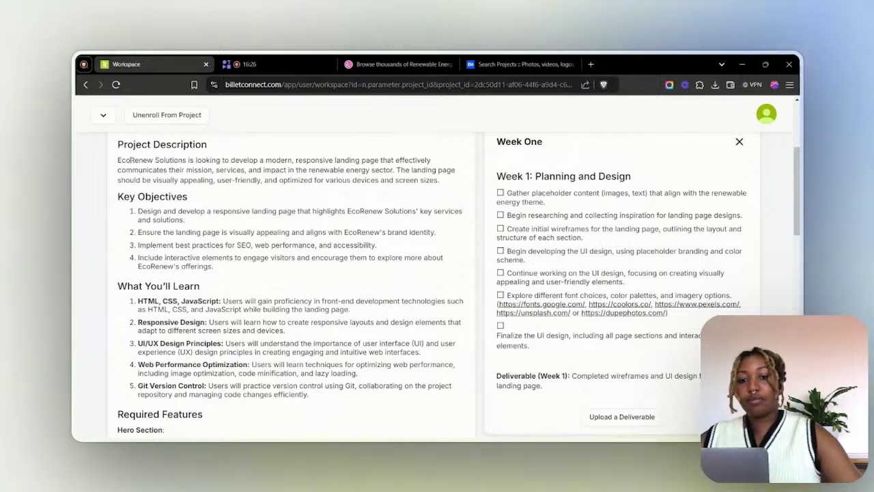
{"action": "left_click_drag", "start_coordinate": [119, 144], "coordinate": [451, 180]}
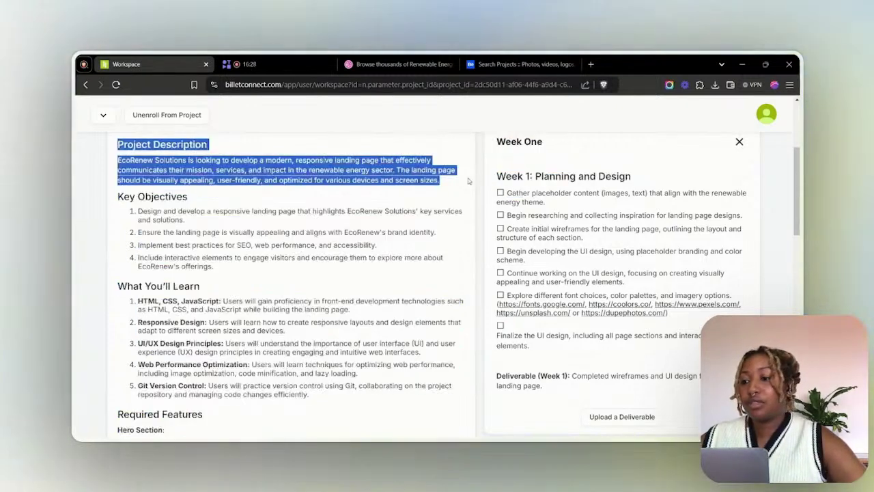
{"action": "left_click", "coordinate": [590, 65]}
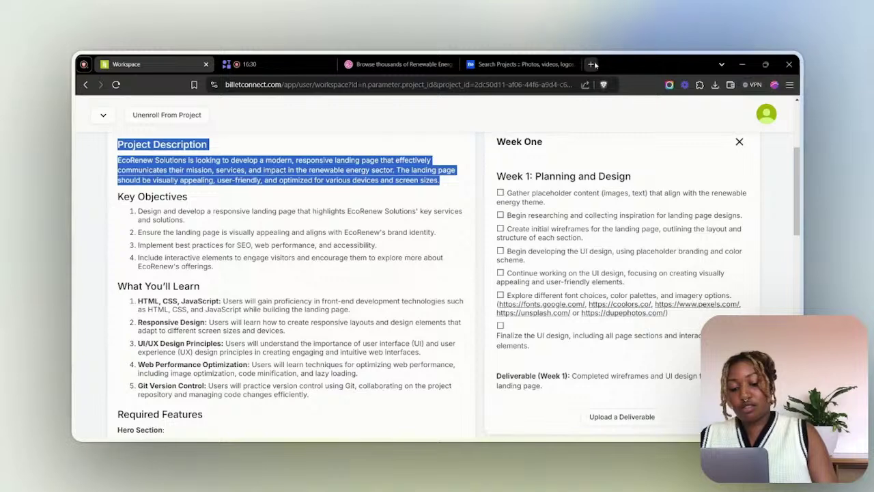
{"action": "type", "text": "chatgp"}
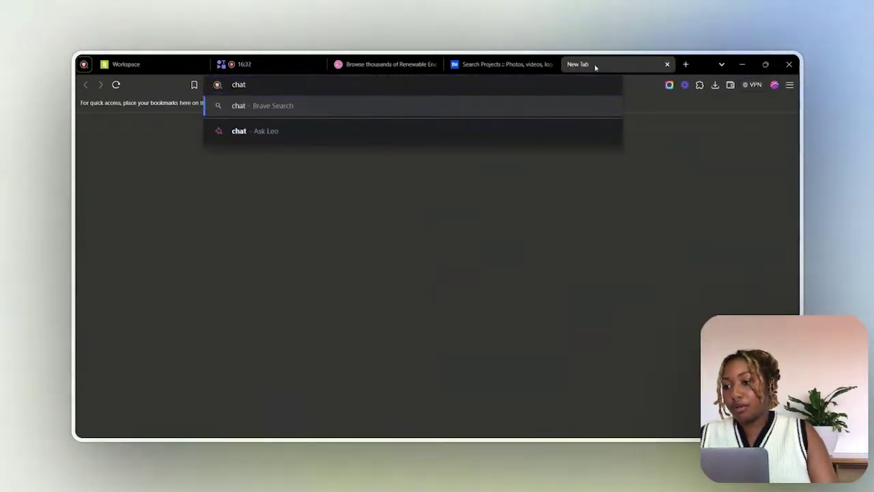
{"action": "type", "text": "t"}
{"action": "key", "text": "Return"}
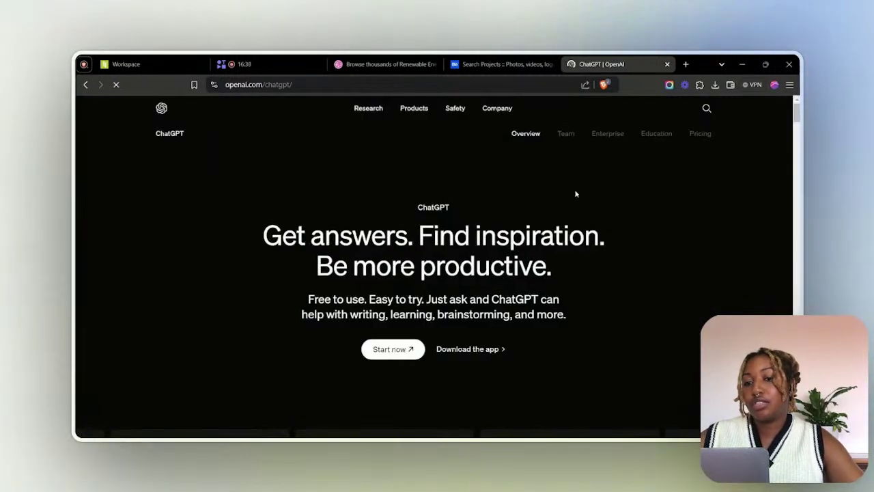
{"action": "left_click", "coordinate": [414, 347]}
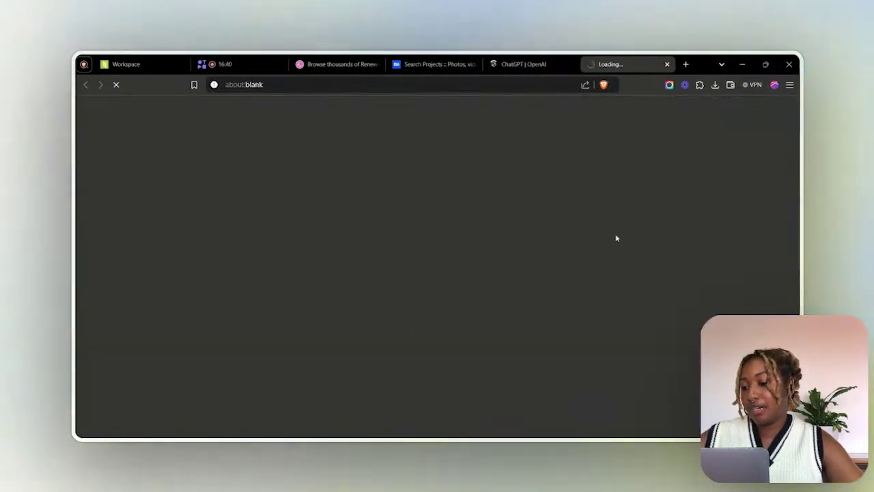
{"action": "left_click", "coordinate": [571, 66]}
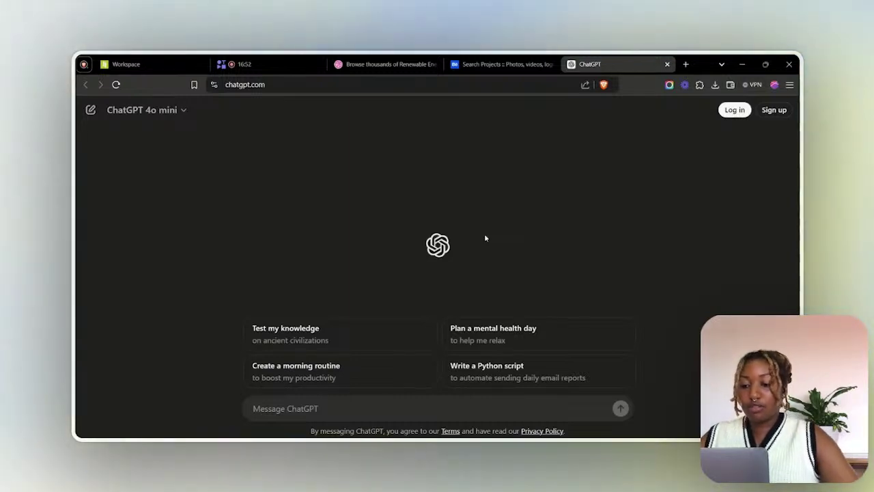
Ask ChatGPT "Please generate copy for a landing page", with the copied EcoRenew project description in parentheses
{"action": "type", "text": "Please g"}
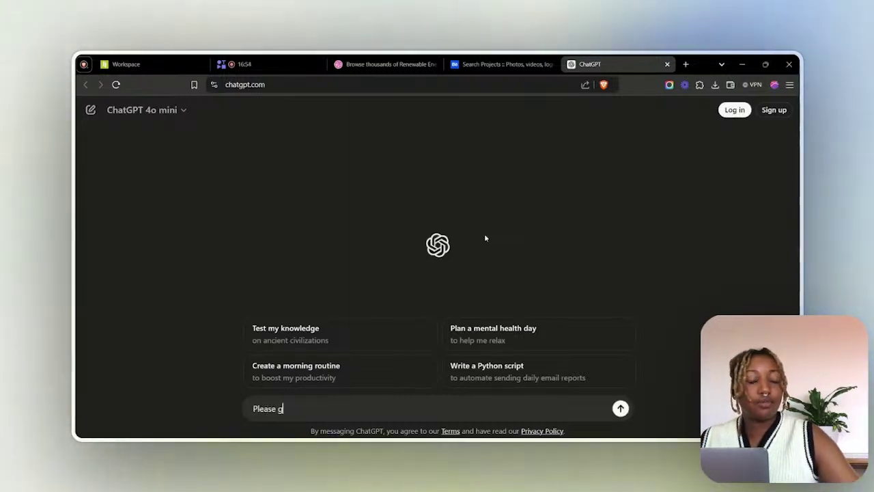
{"action": "type", "text": "enerate c"}
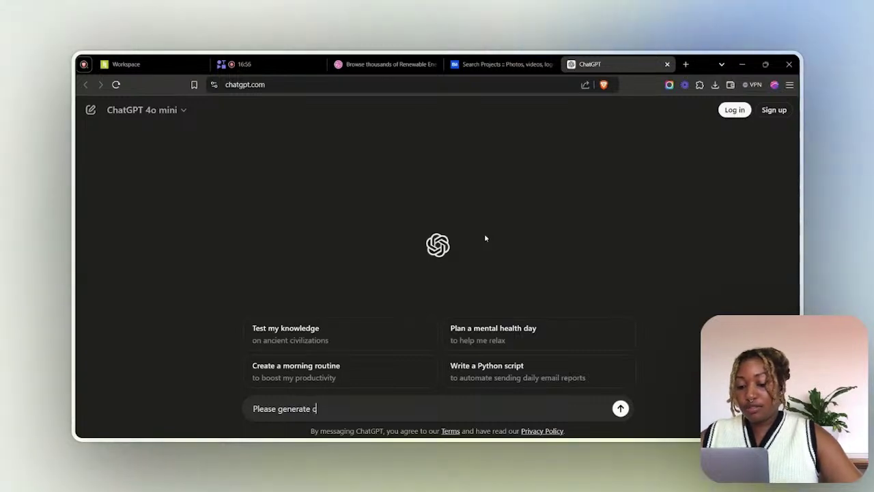
{"action": "type", "text": "opy for"}
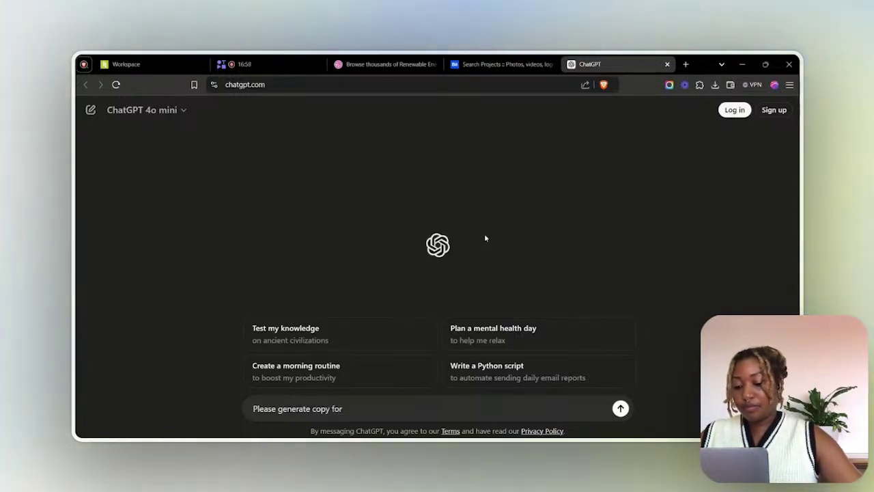
{"action": "type", "text": " a lardin"}
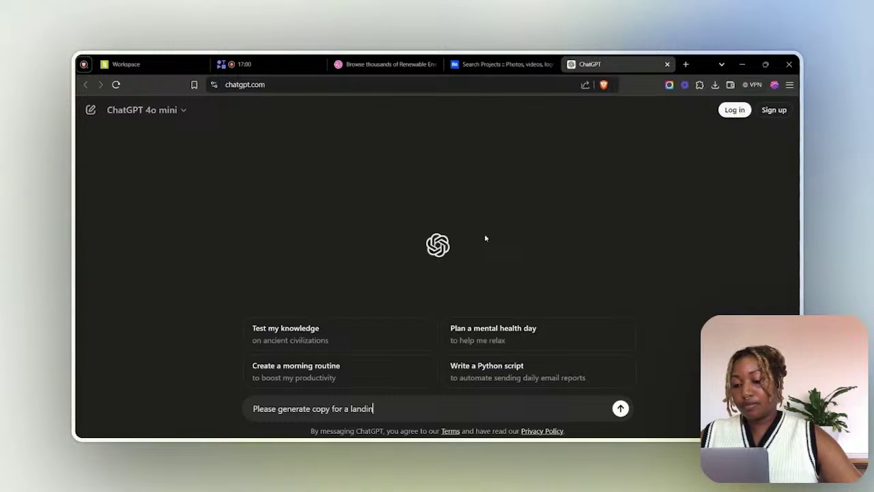
{"action": "type", "text": "g page ("}
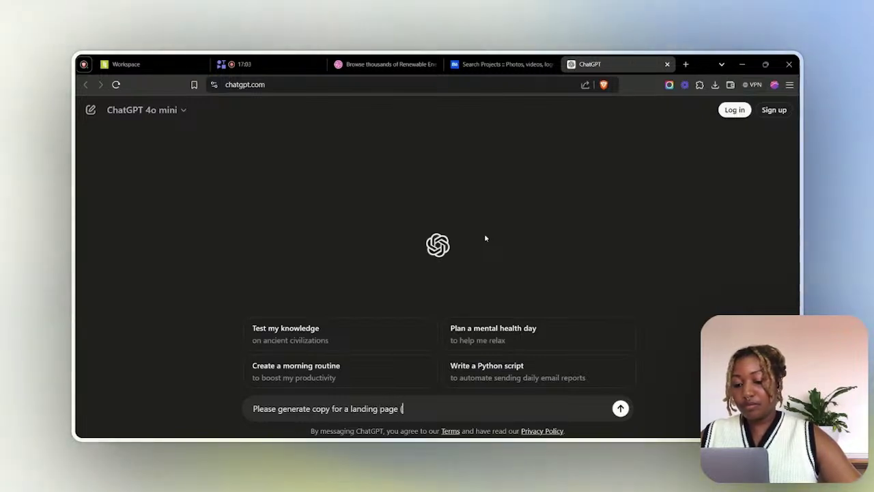
{"action": "type", "text": "(Project Description EcoRenew Solutions is looking to develop a modern, responsive landing page that effectively communicates their mission, services, and impact in the renewable energy sector. The landing page should be visually appealing, user-friendly, and optimized for various devices and screen sizes."}
{"action": "type", "text": ")"}
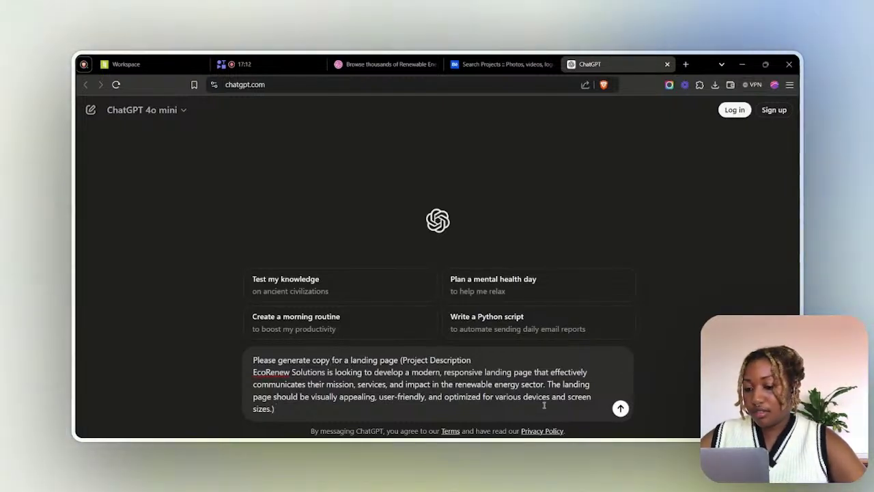
{"action": "key", "text": "Return"}
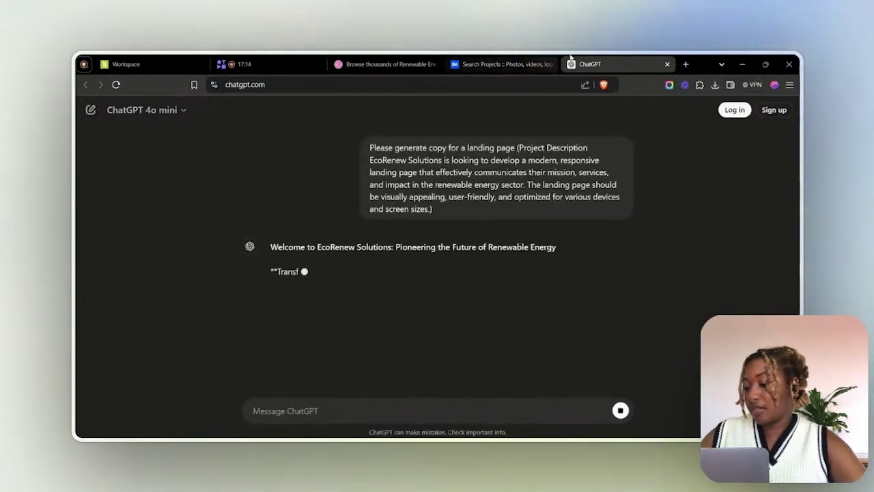
Read through the generated landing page copy, focusing on the tagline and introductory paragraph for the hero section
{"action": "scroll", "coordinate": [589, 217], "scroll_direction": "up", "scroll_amount": 3}
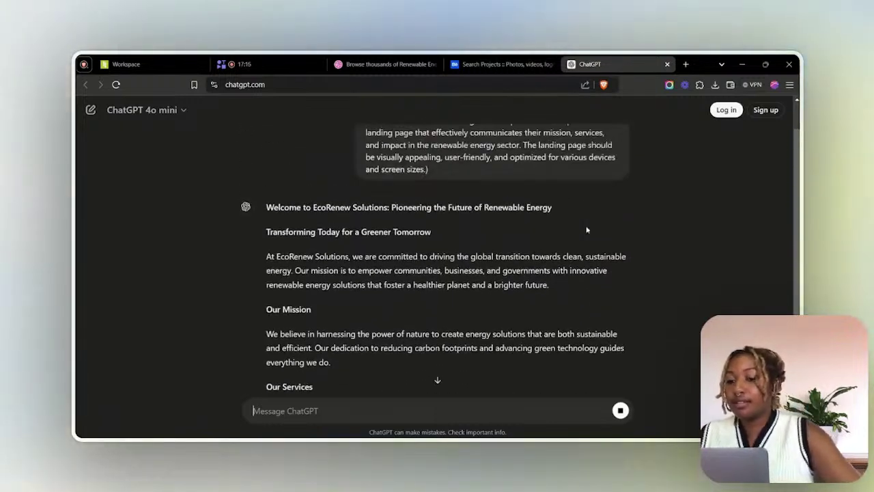
{"action": "scroll", "coordinate": [533, 198], "scroll_direction": "down", "scroll_amount": 5}
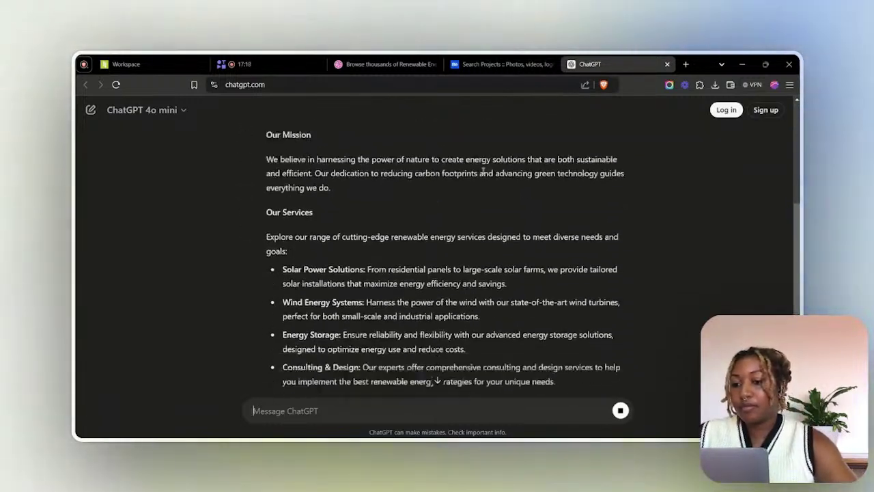
{"action": "scroll", "coordinate": [483, 171], "scroll_direction": "up", "scroll_amount": 3}
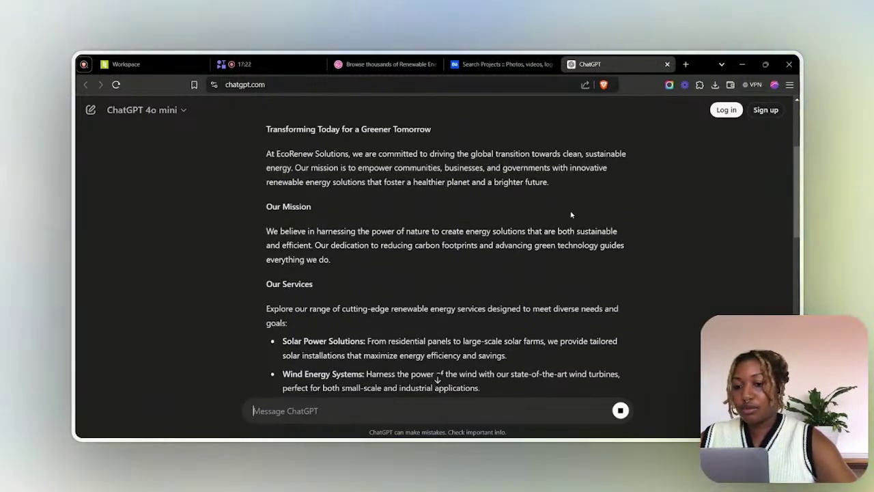
{"action": "scroll", "coordinate": [588, 231], "scroll_direction": "down", "scroll_amount": 1}
{"action": "scroll", "coordinate": [513, 202], "scroll_direction": "down", "scroll_amount": 2}
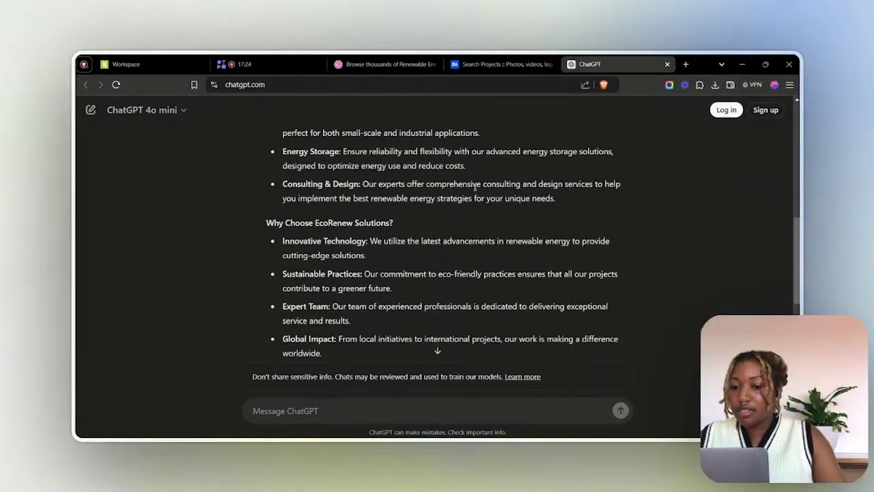
{"action": "scroll", "coordinate": [476, 186], "scroll_direction": "up", "scroll_amount": 2}
{"action": "scroll", "coordinate": [477, 187], "scroll_direction": "down", "scroll_amount": 3}
{"action": "scroll", "coordinate": [512, 186], "scroll_direction": "down", "scroll_amount": 3}
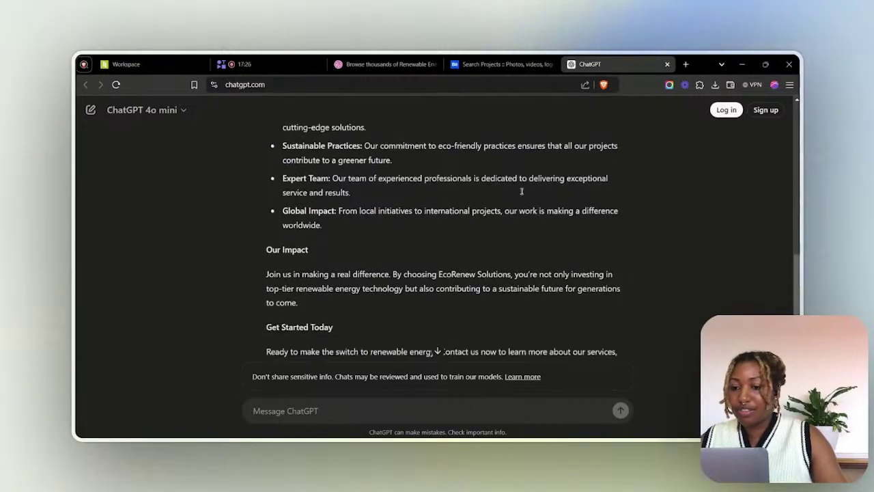
{"action": "scroll", "coordinate": [544, 188], "scroll_direction": "up", "scroll_amount": 1}
{"action": "scroll", "coordinate": [544, 190], "scroll_direction": "up", "scroll_amount": 8}
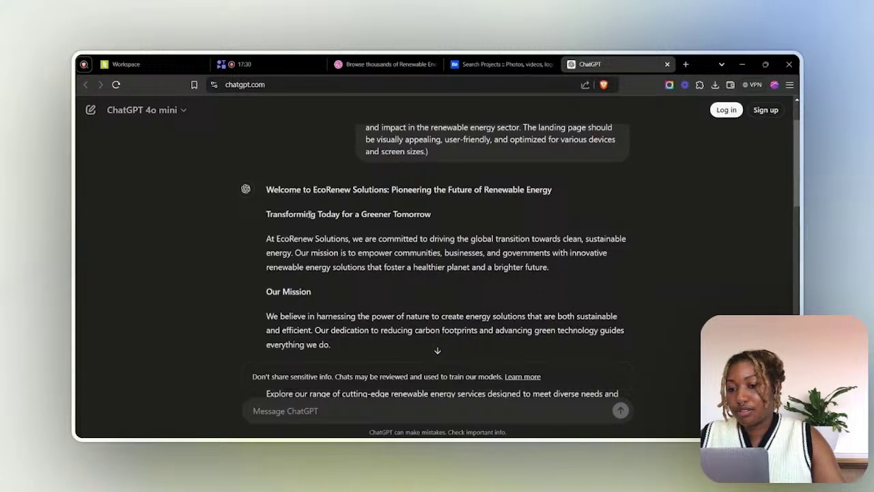
{"action": "left_click_drag", "start_coordinate": [393, 212], "coordinate": [442, 216]}
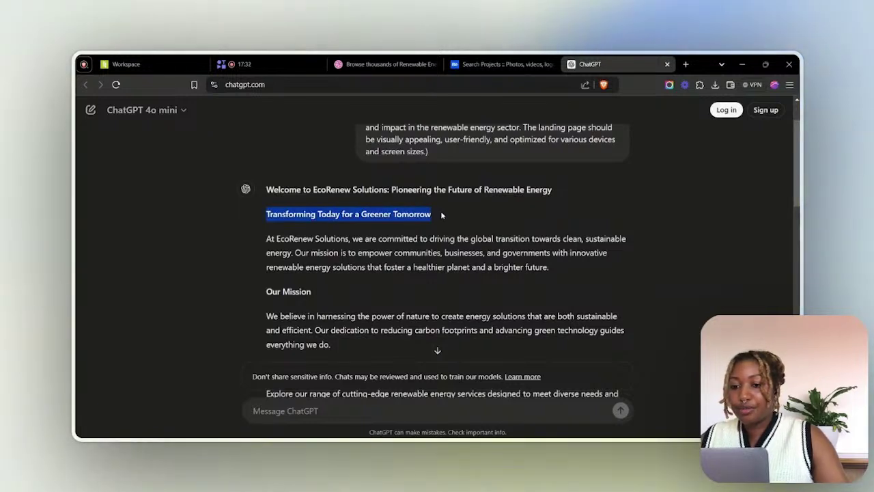
{"action": "left_click_drag", "start_coordinate": [262, 237], "coordinate": [610, 266]}
{"action": "left_click", "coordinate": [611, 265]}
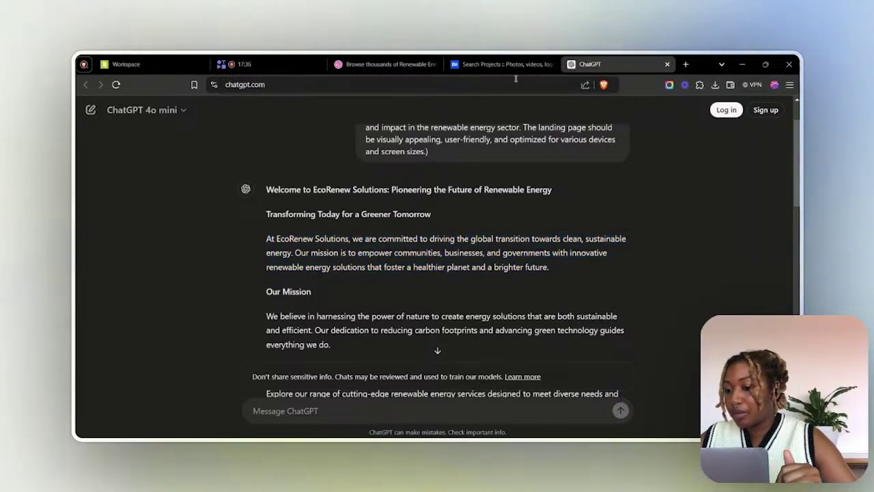
Return to the Billet workspace and review the Hero Section requirements, focusing on the hero image or video background item
{"action": "left_click", "coordinate": [130, 64]}
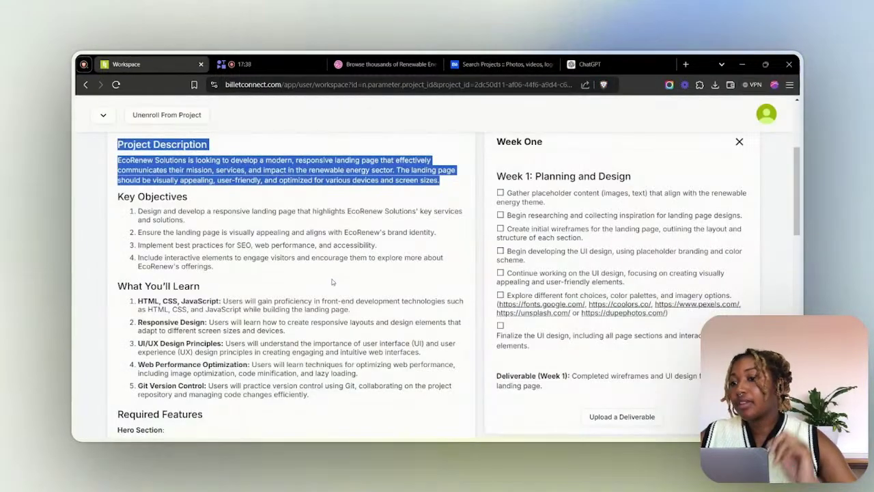
{"action": "scroll", "coordinate": [333, 287], "scroll_direction": "down", "scroll_amount": 3}
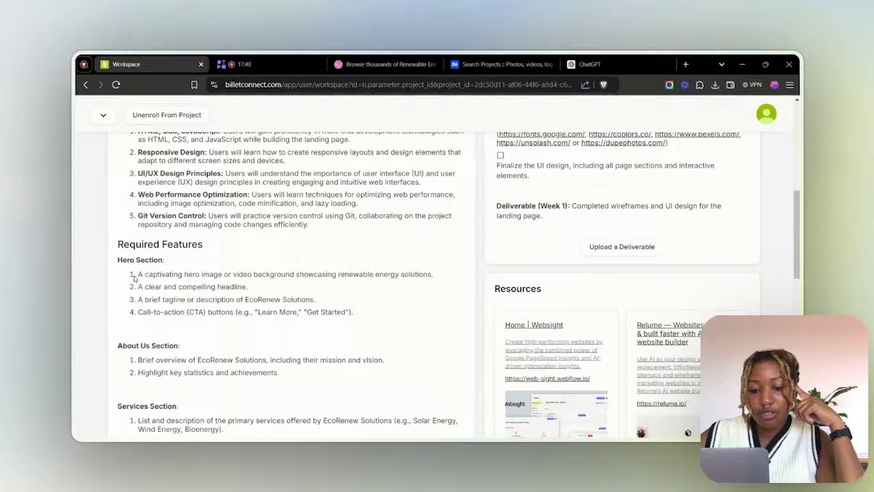
{"action": "left_click_drag", "start_coordinate": [137, 275], "coordinate": [316, 274]}
{"action": "left_click", "coordinate": [434, 274]}
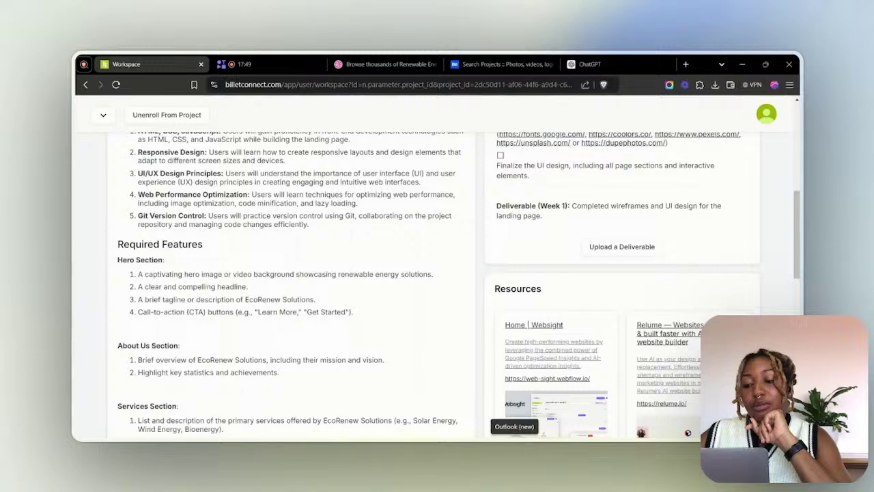
Search the web for "freepik" in a new tab, open the Freepik website and move its tab ahead of the Behance tab
{"action": "left_click", "coordinate": [687, 63]}
{"action": "type", "text": "freepik"}
{"action": "key", "text": "Return"}
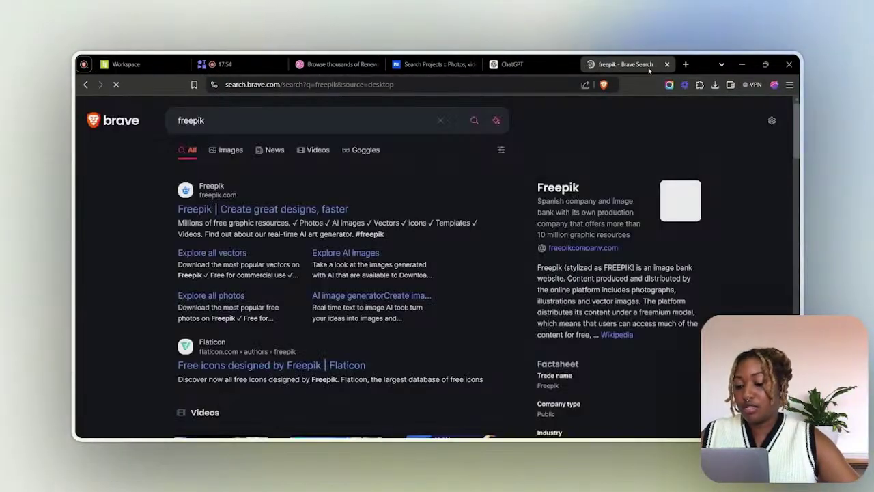
{"action": "left_click_drag", "start_coordinate": [552, 63], "coordinate": [449, 58]}
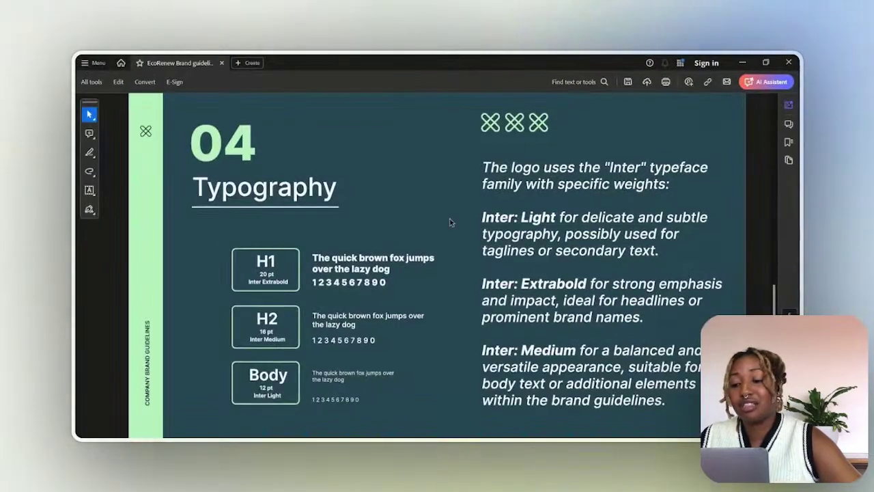
Check the Our values page in the EcoRenew brand guidelines PDF, and back in the browser move the Freepik tab ahead of the Dribbble tab
{"action": "scroll", "coordinate": [450, 218], "scroll_direction": "up", "scroll_amount": 10}
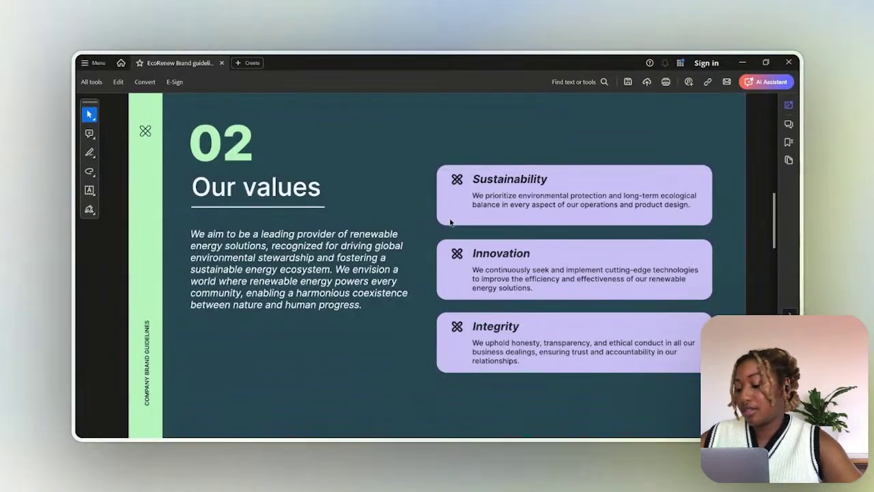
{"action": "left_click", "coordinate": [742, 62]}
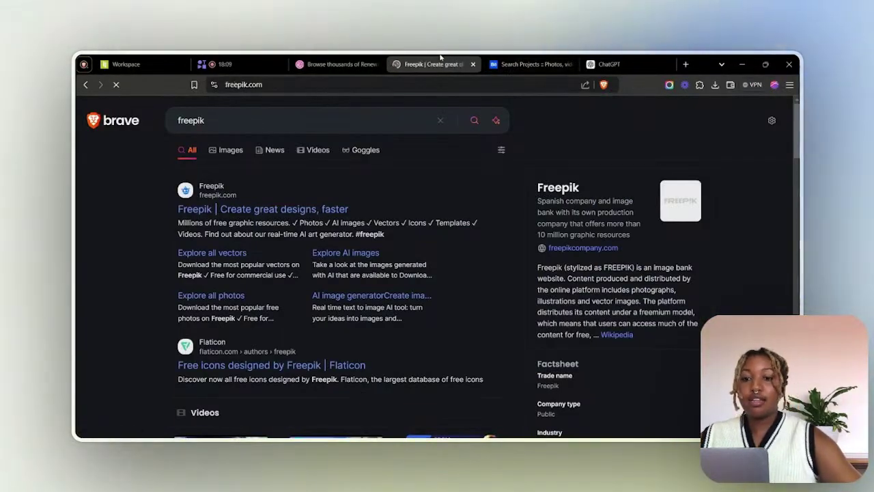
{"action": "left_click_drag", "start_coordinate": [393, 59], "coordinate": [338, 58]}
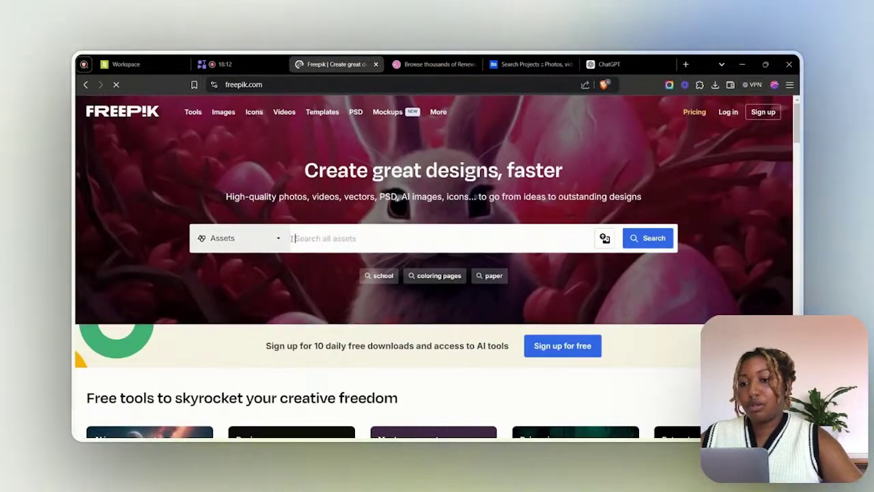
Search Freepik's assets for "renewable energy"
{"action": "left_click", "coordinate": [370, 238]}
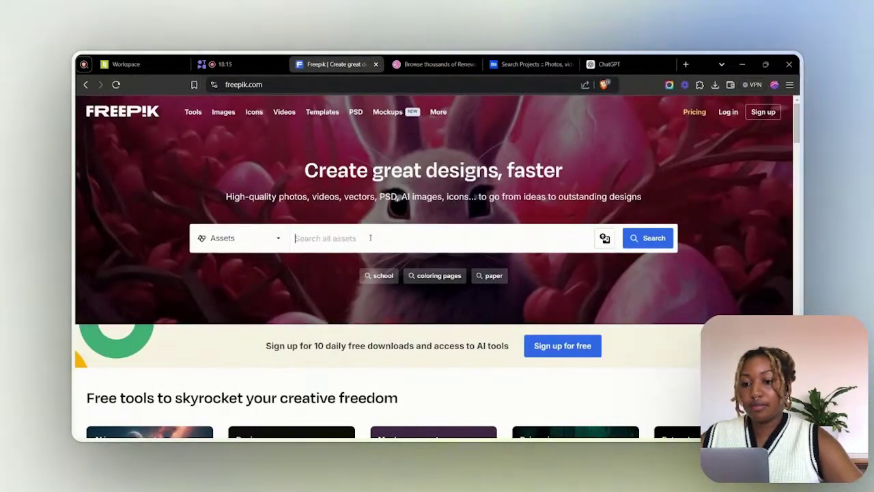
{"action": "type", "text": "rene"}
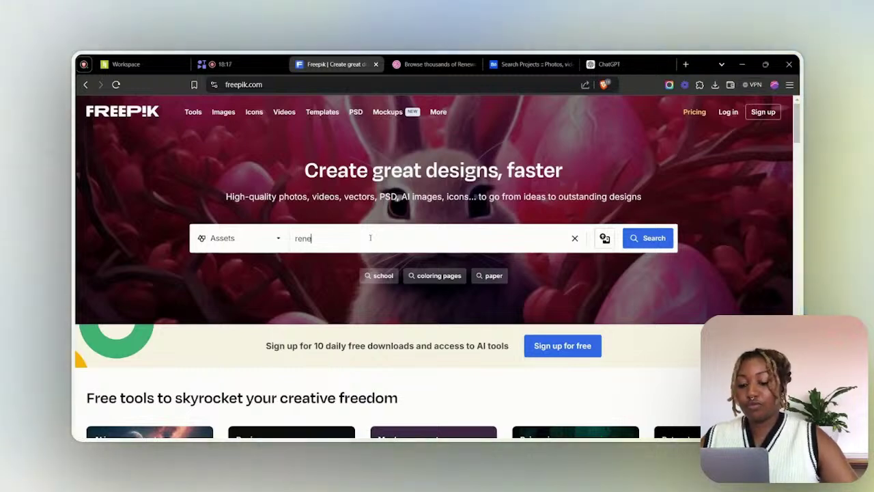
{"action": "type", "text": "wable ener"}
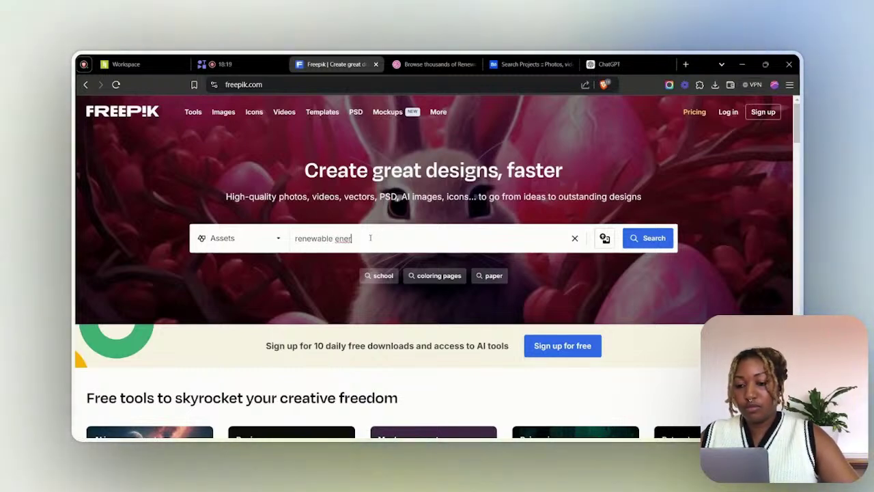
{"action": "type", "text": "gy"}
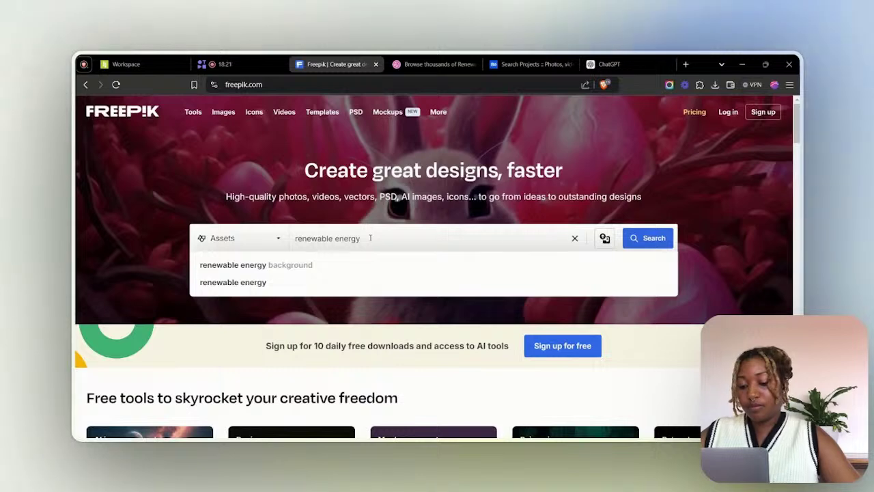
{"action": "key", "text": "Return"}
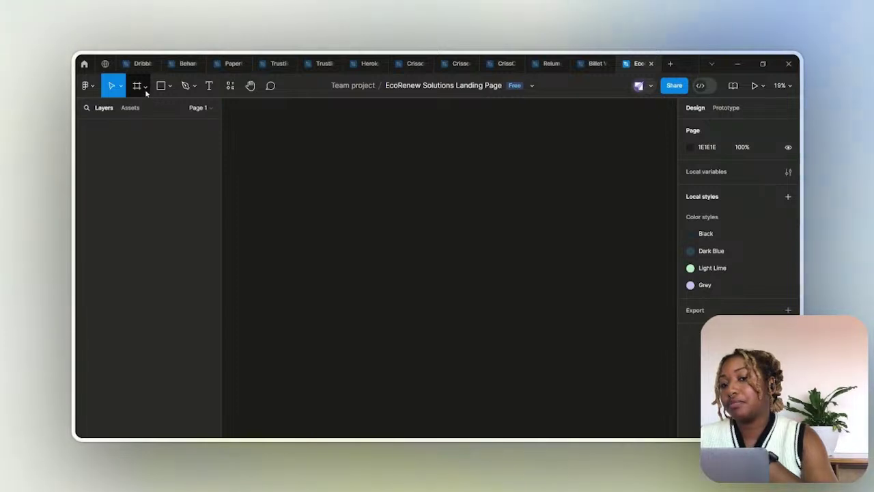
Create a 1440 × 1024 Desktop preset frame on the empty canvas and name it Home
{"action": "left_click", "coordinate": [145, 85]}
{"action": "left_click", "coordinate": [161, 109]}
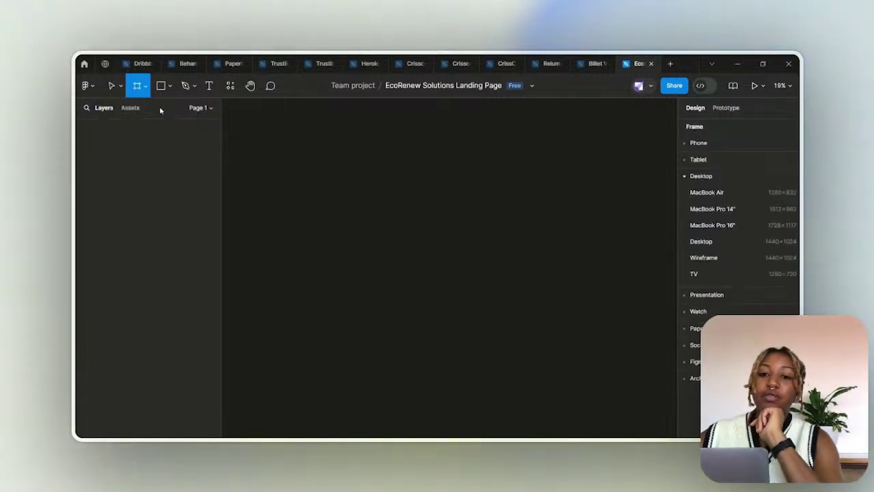
{"action": "left_click", "coordinate": [711, 242]}
{"action": "left_click_drag", "start_coordinate": [325, 206], "coordinate": [317, 196]}
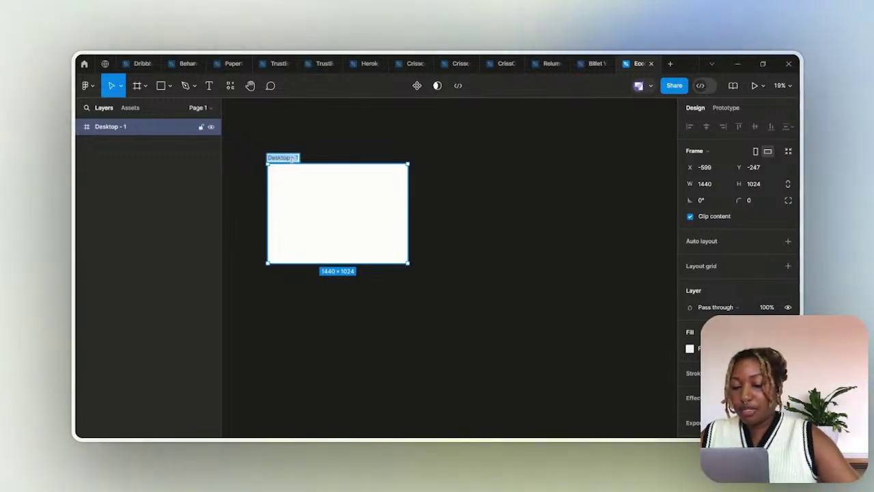
{"action": "type", "text": "Home"}
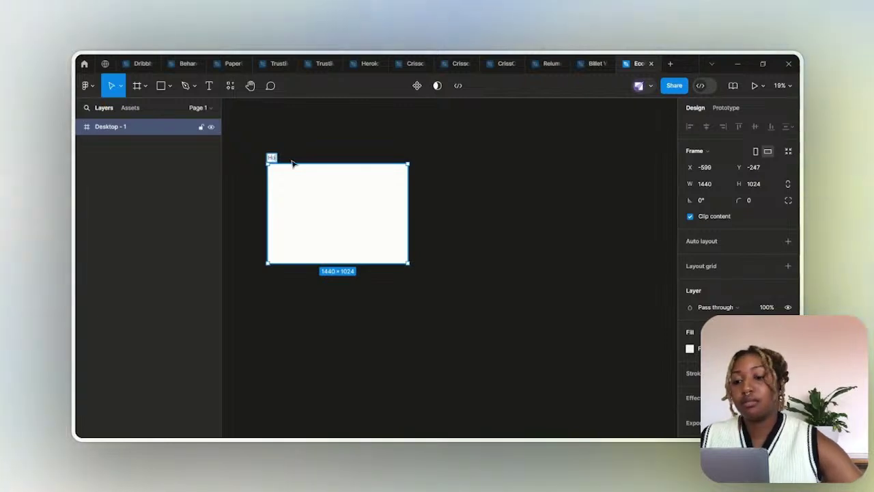
{"action": "left_click", "coordinate": [361, 130]}
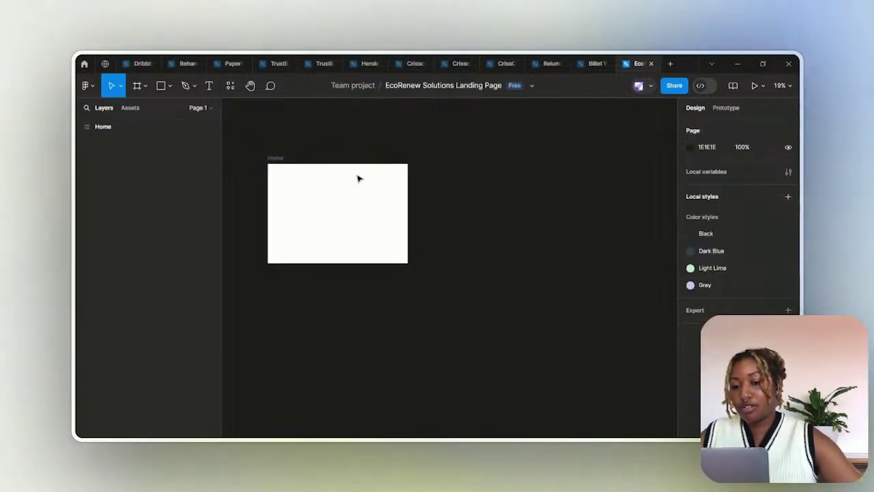
Add auto layout to the Home frame with a gap of 0, horizontal and vertical padding of 0, and top-centre alignment
{"action": "left_click", "coordinate": [357, 177]}
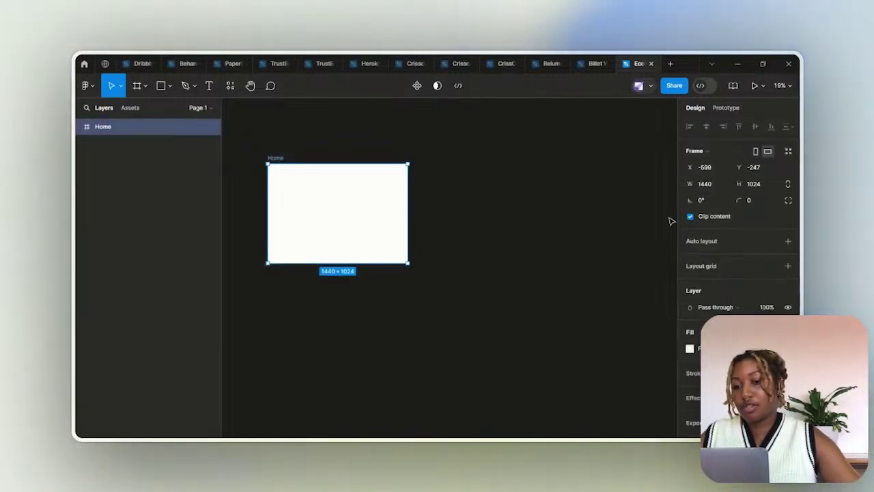
{"action": "left_click", "coordinate": [788, 241]}
{"action": "left_click", "coordinate": [700, 295]}
{"action": "type", "text": "0"}
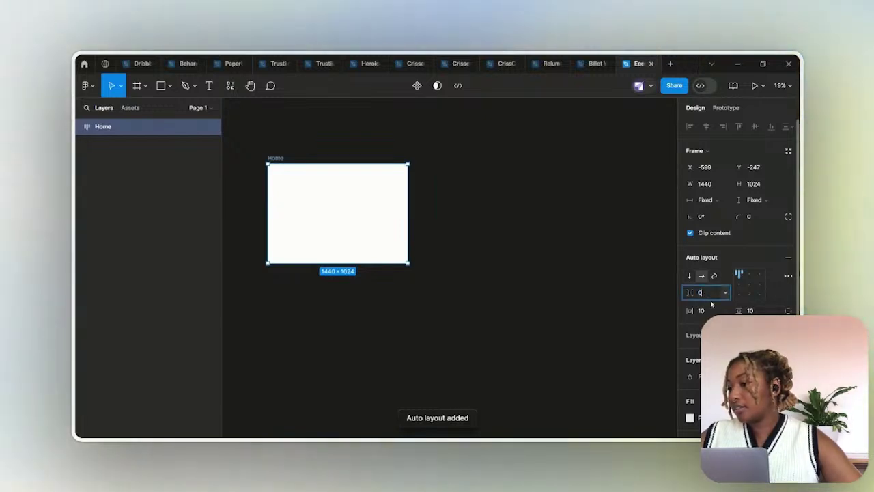
{"action": "key", "text": "Tab"}
{"action": "type", "text": "0"}
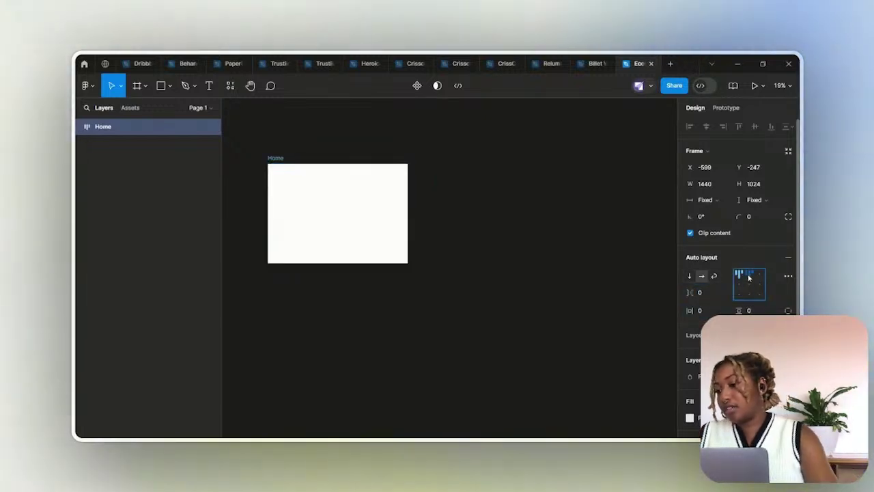
{"action": "left_click", "coordinate": [749, 275]}
{"action": "left_click", "coordinate": [470, 240]}
{"action": "left_click", "coordinate": [296, 206]}
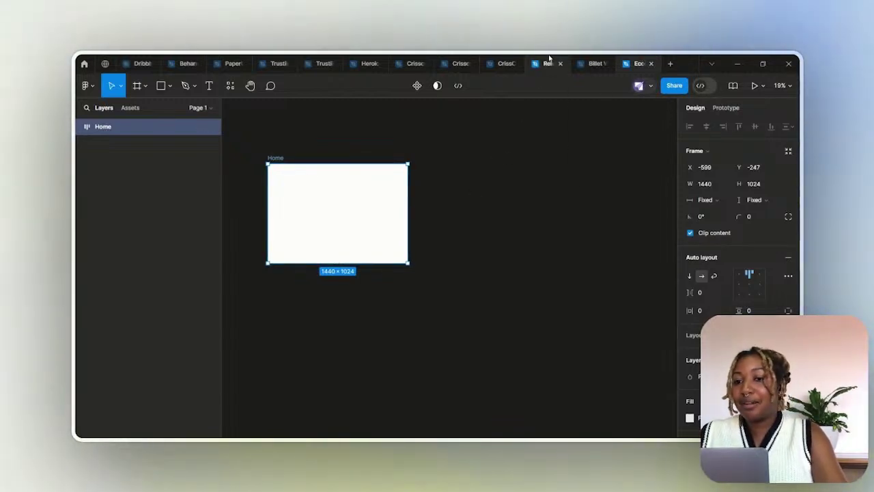
Open the Navbars page in the Relume Figma Kit and reorder the tabs so the kit follows the EcoRenew file
{"action": "left_click_drag", "start_coordinate": [614, 66], "coordinate": [605, 65]}
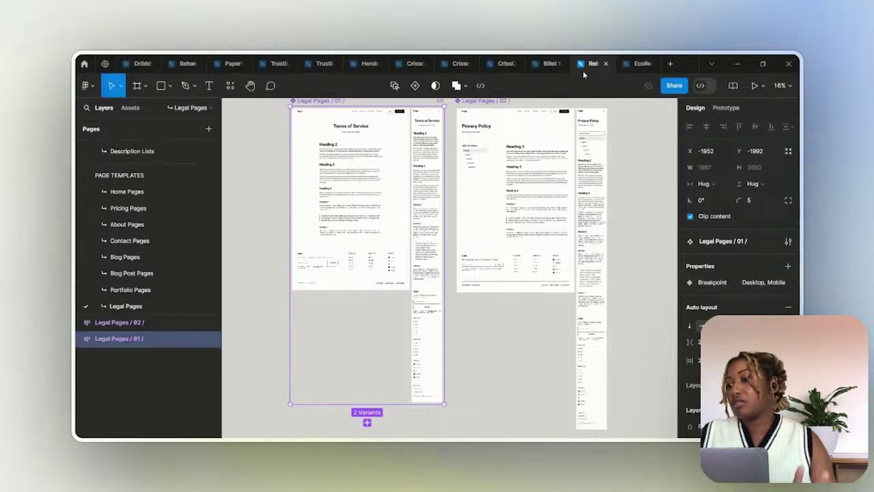
{"action": "left_click", "coordinate": [256, 162]}
{"action": "scroll", "coordinate": [164, 252], "scroll_direction": "up", "scroll_amount": 10}
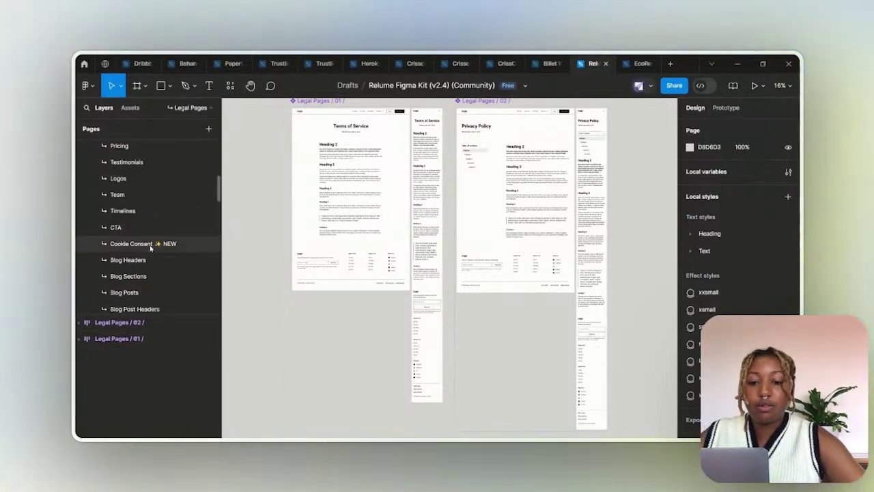
{"action": "scroll", "coordinate": [154, 248], "scroll_direction": "up", "scroll_amount": 10}
{"action": "scroll", "coordinate": [157, 249], "scroll_direction": "up", "scroll_amount": 1}
{"action": "left_click", "coordinate": [138, 239]}
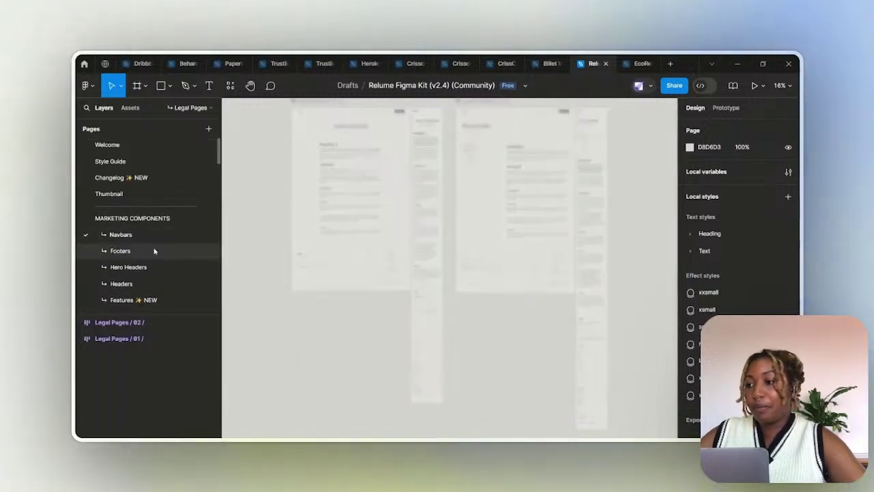
{"action": "left_click", "coordinate": [636, 61]}
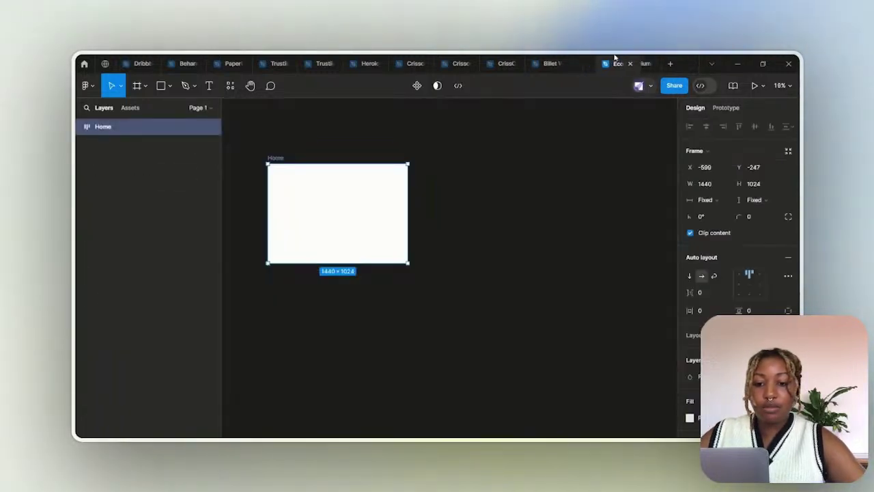
{"action": "left_click", "coordinate": [639, 63]}
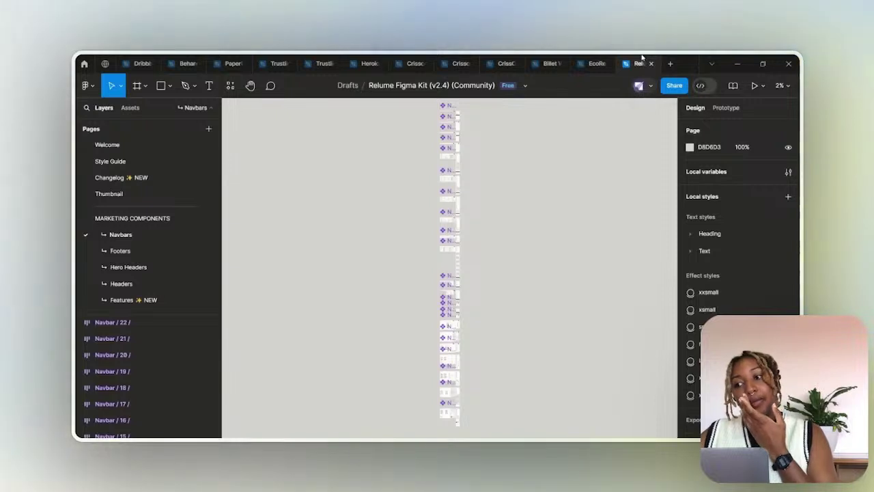
Copy the desktop variant of Navbar / 2 from the Relume kit and paste it into the EcoRenew file's Home frame
{"action": "left_click_drag", "start_coordinate": [534, 162], "coordinate": [501, 342]}
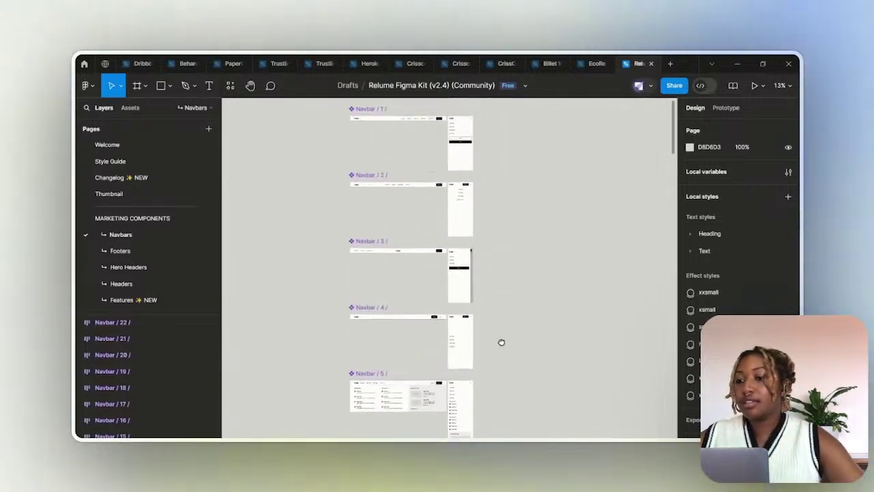
{"action": "scroll", "coordinate": [515, 287], "scroll_direction": "up", "scroll_amount": 2}
{"action": "scroll", "coordinate": [398, 253], "scroll_direction": "up", "scroll_amount": 6}
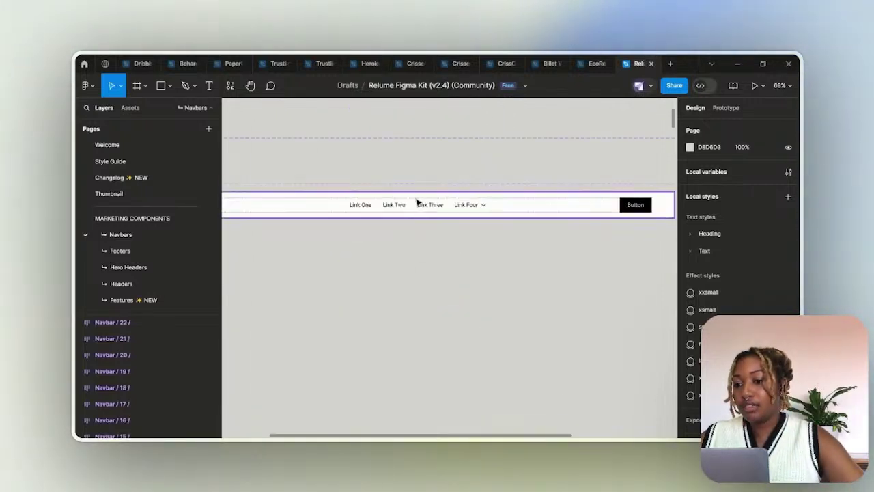
{"action": "left_click", "coordinate": [404, 203]}
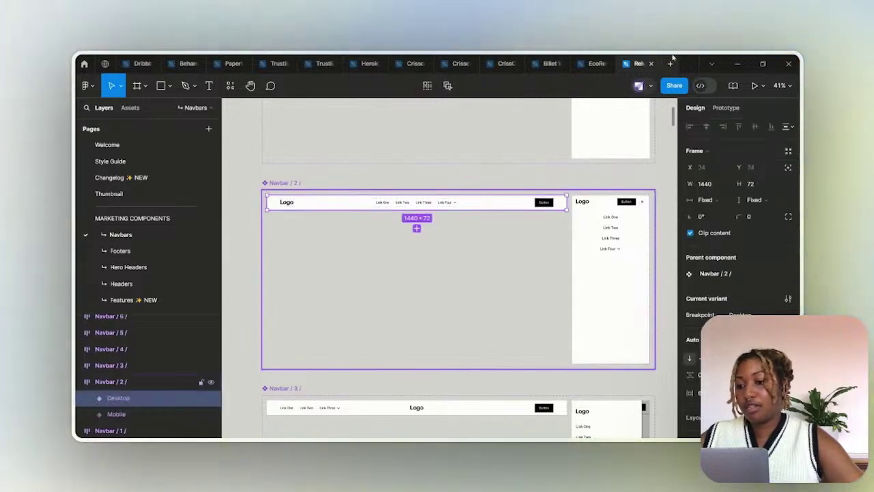
{"action": "left_click", "coordinate": [585, 60]}
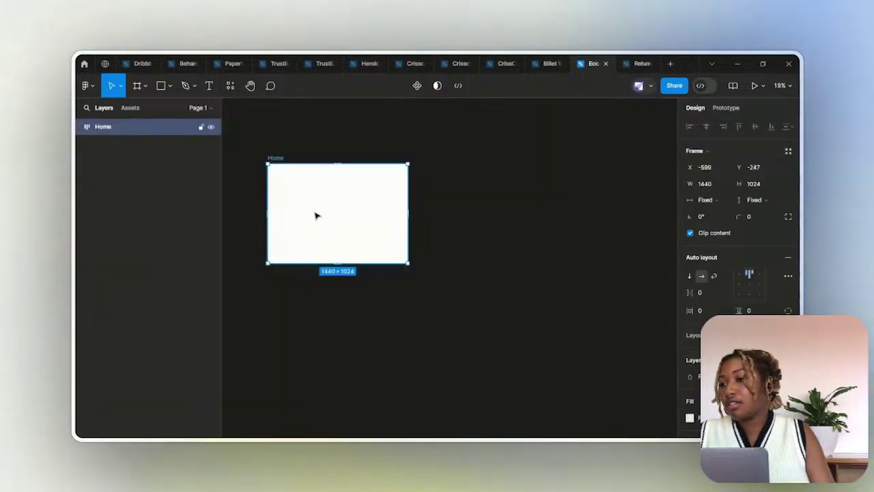
{"action": "key", "text": "ctrl+v"}
{"action": "scroll", "coordinate": [280, 172], "scroll_direction": "up", "scroll_amount": 2}
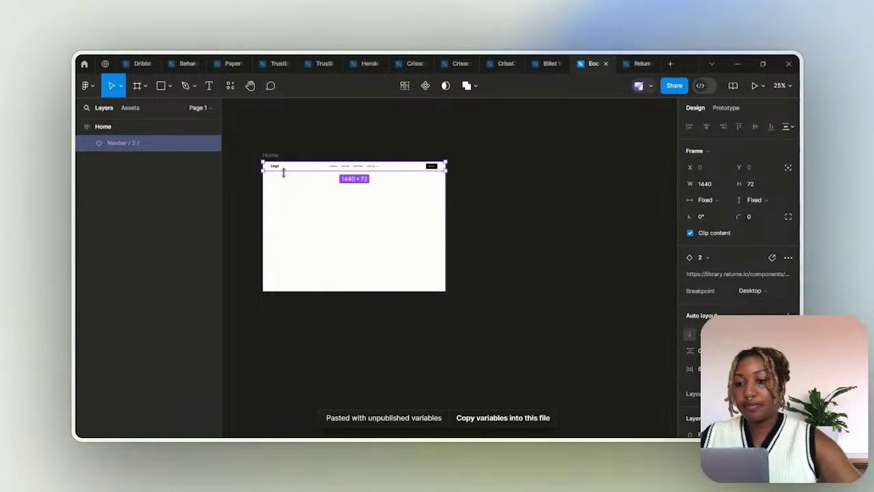
Detach the pasted Navbar / 2 instance in the Home frame from its component
{"action": "key", "text": "ctrl+alt+b"}
{"action": "scroll", "coordinate": [322, 185], "scroll_direction": "up", "scroll_amount": 3}
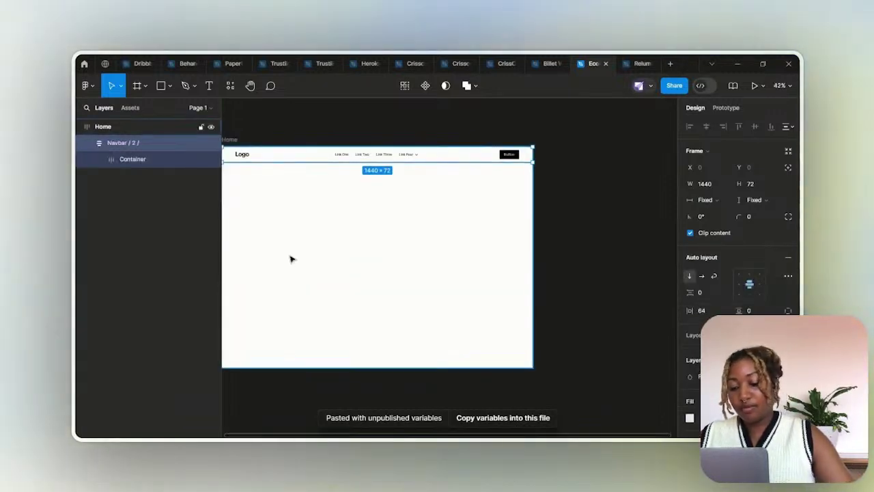
{"action": "scroll", "coordinate": [291, 259], "scroll_direction": "left", "scroll_amount": 2}
{"action": "left_click", "coordinate": [327, 173]}
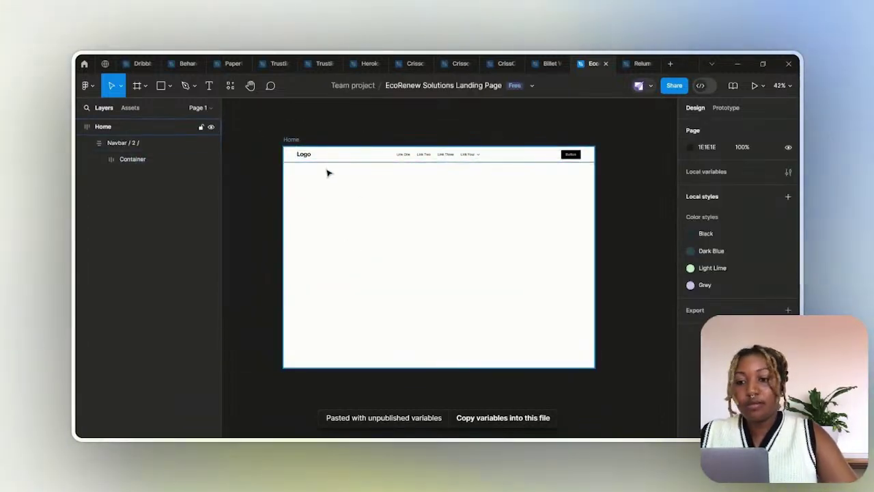
Remove the Background color/primary fill and the Border/primary stroke from the navbar
{"action": "left_click", "coordinate": [335, 156]}
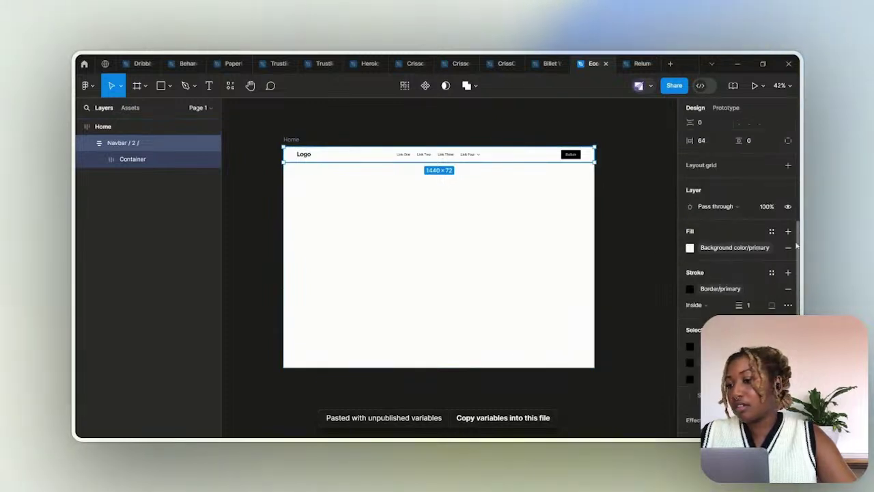
{"action": "left_click", "coordinate": [788, 248]}
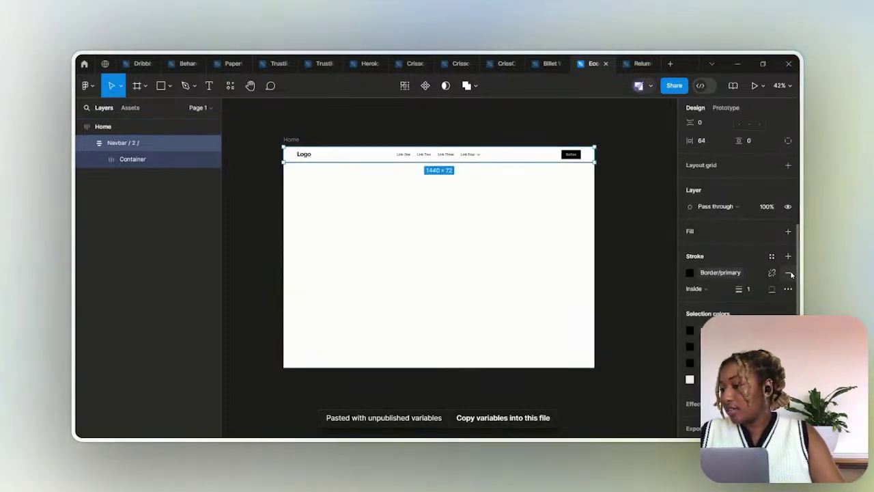
{"action": "left_click", "coordinate": [788, 272]}
Replace the navbar's Link/primary selection colour with the Black colour style
{"action": "left_click", "coordinate": [690, 297]}
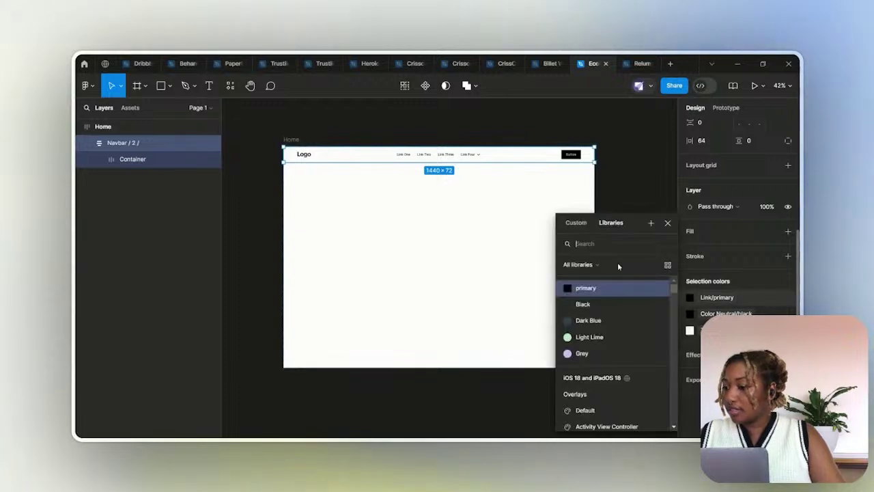
{"action": "scroll", "coordinate": [313, 161], "scroll_direction": "up", "scroll_amount": 5}
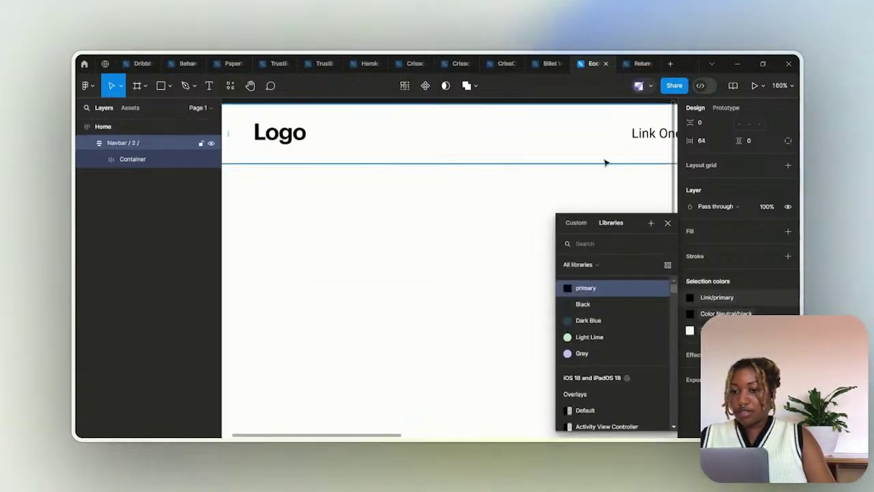
{"action": "scroll", "coordinate": [488, 189], "scroll_direction": "right", "scroll_amount": 3}
{"action": "left_click", "coordinate": [578, 304]}
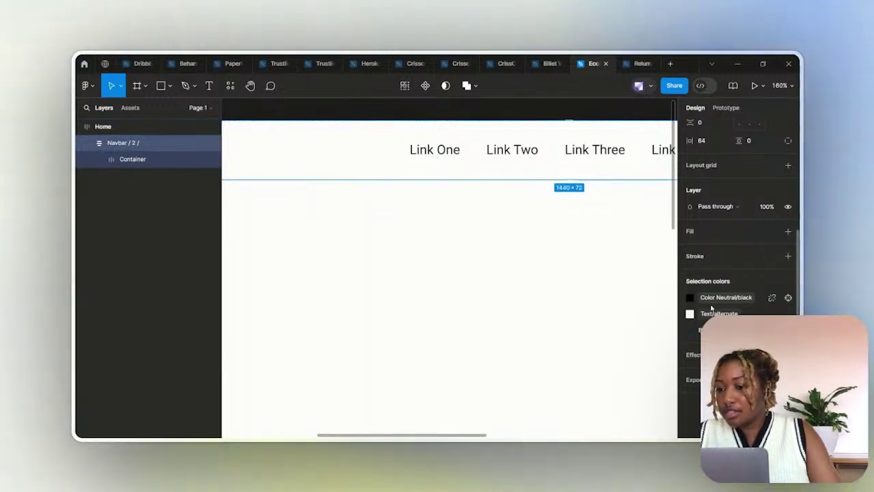
{"action": "left_click", "coordinate": [689, 314]}
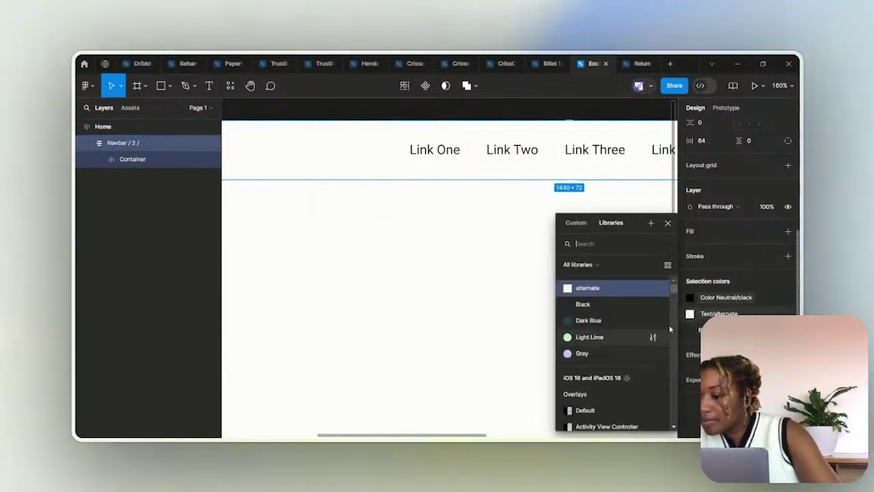
{"action": "scroll", "coordinate": [349, 172], "scroll_direction": "down", "scroll_amount": 5}
{"action": "left_click", "coordinate": [647, 139]}
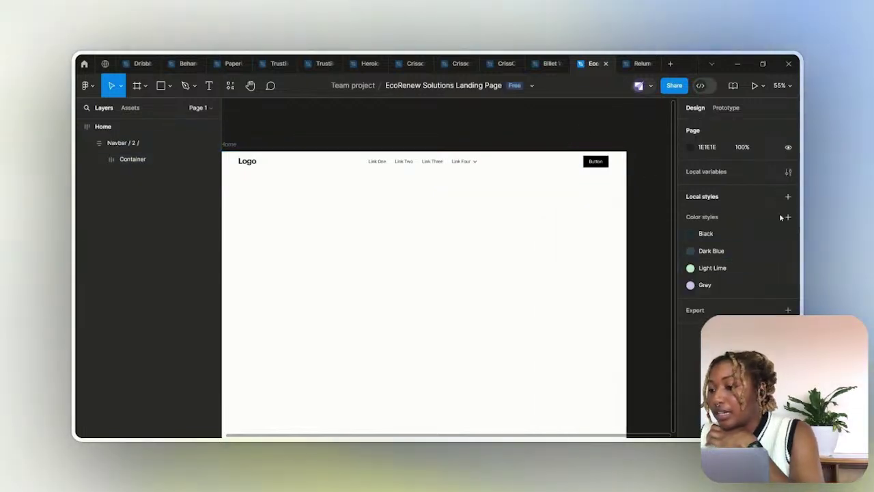
Create a local colour style named White with the off-white hex value F9F9F9
{"action": "left_click", "coordinate": [788, 218]}
{"action": "type", "text": "W"}
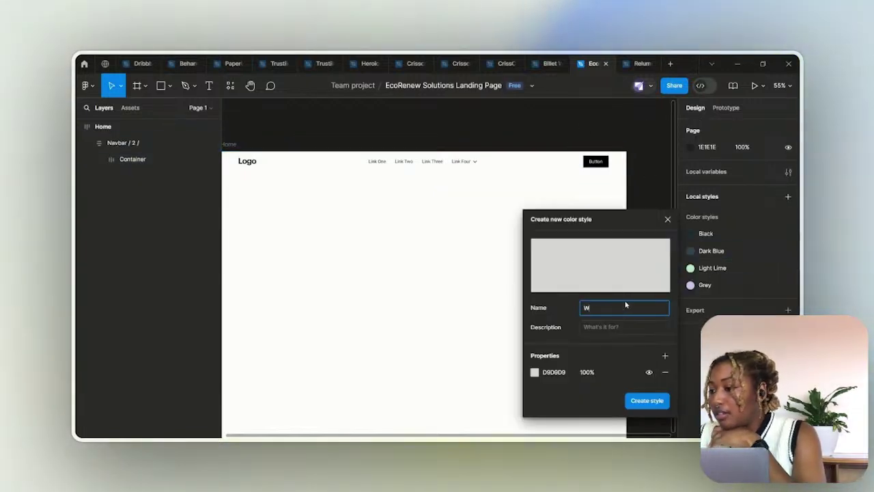
{"action": "type", "text": "hite"}
{"action": "left_click", "coordinate": [539, 273]}
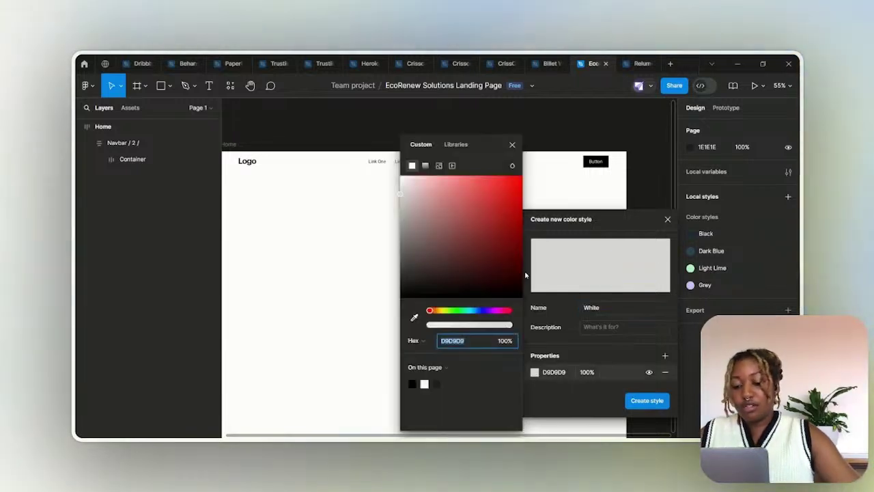
{"action": "type", "text": "FFFFFF"}
{"action": "key", "text": "Return"}
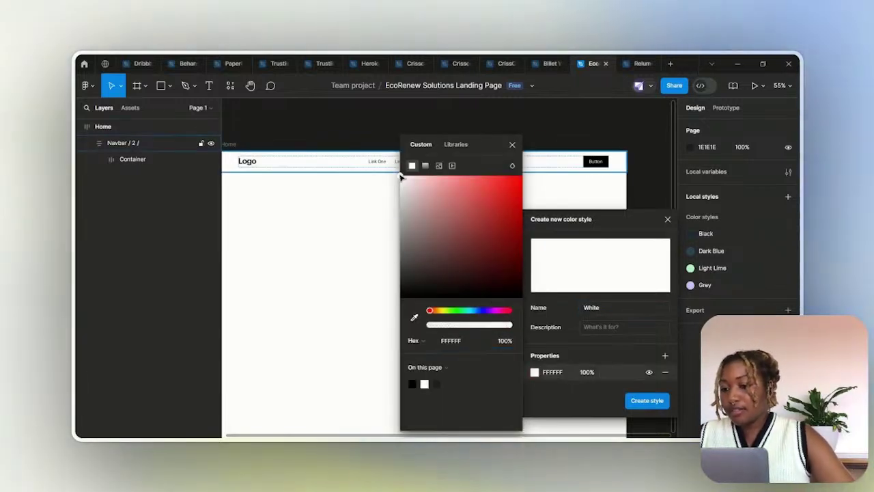
{"action": "left_click_drag", "start_coordinate": [400, 176], "coordinate": [401, 182]}
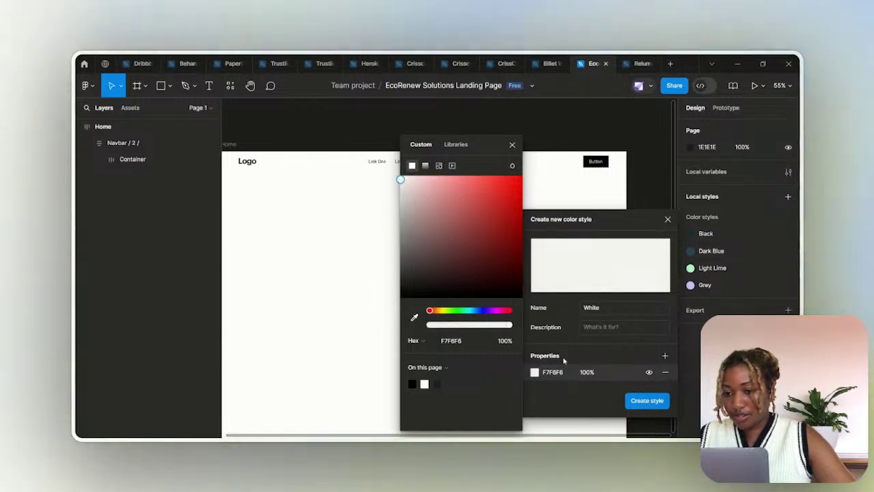
{"action": "left_click_drag", "start_coordinate": [400, 179], "coordinate": [399, 178]}
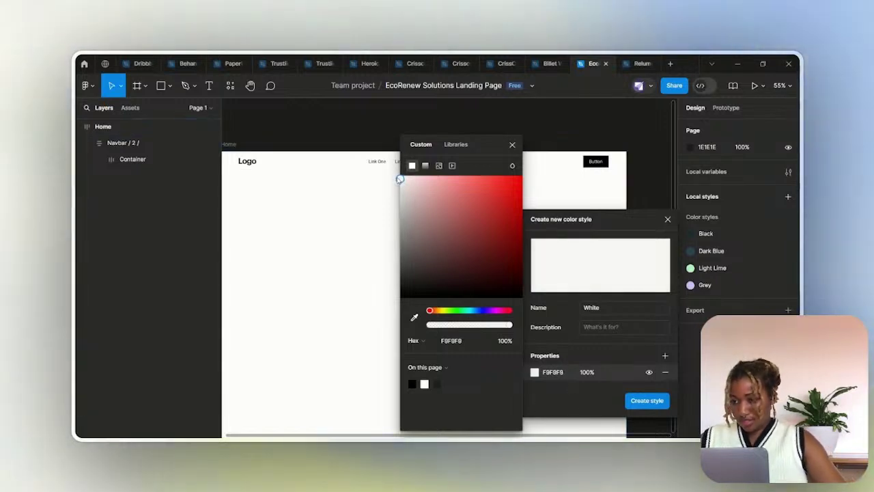
{"action": "left_click", "coordinate": [647, 400]}
Apply the White colour style to the Home frame's fill
{"action": "key", "text": "shift+1"}
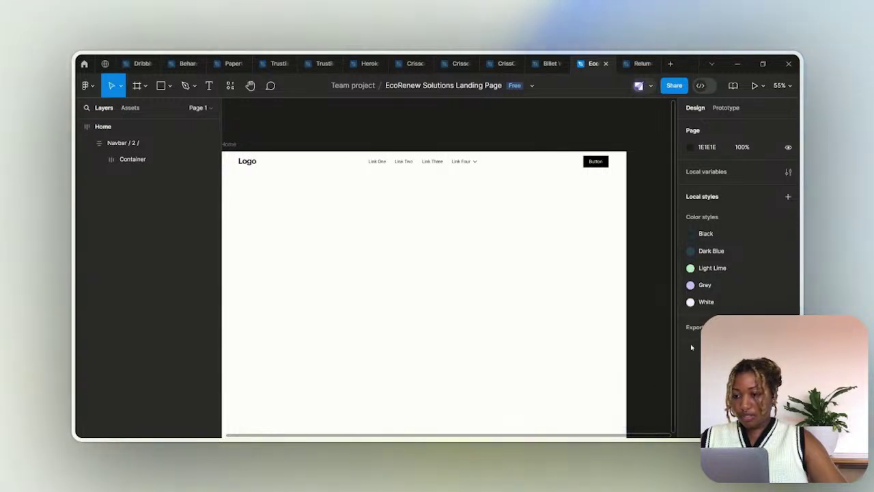
{"action": "left_click", "coordinate": [287, 158]}
{"action": "scroll", "coordinate": [761, 259], "scroll_direction": "down", "scroll_amount": 4}
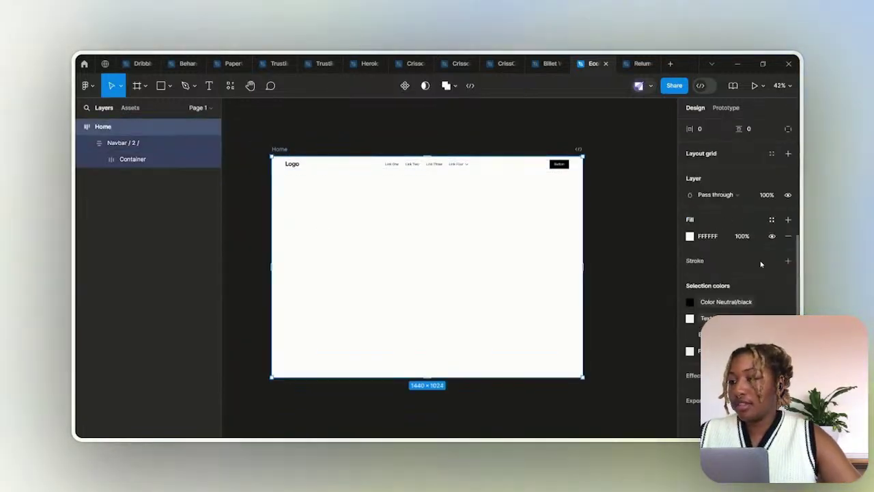
{"action": "left_click", "coordinate": [689, 237]}
{"action": "left_click", "coordinate": [611, 144]}
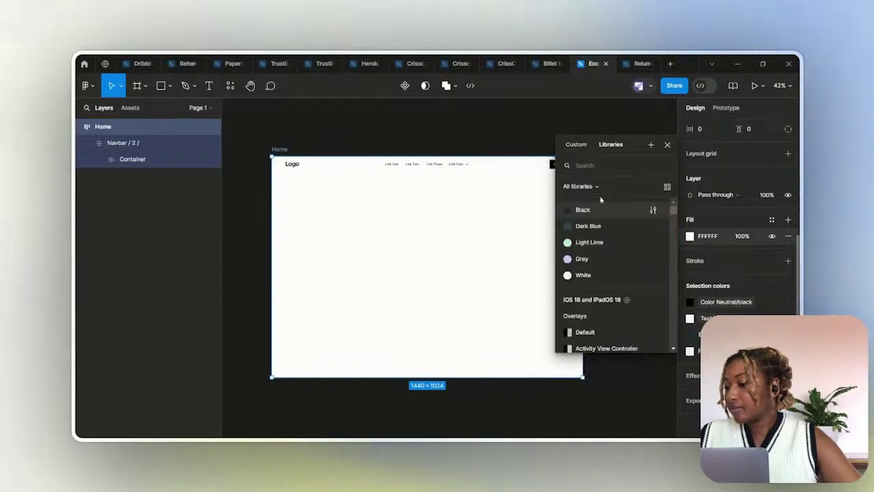
{"action": "left_click", "coordinate": [586, 275]}
{"action": "left_click", "coordinate": [469, 136]}
{"action": "scroll", "coordinate": [381, 166], "scroll_direction": "up", "scroll_amount": 5}
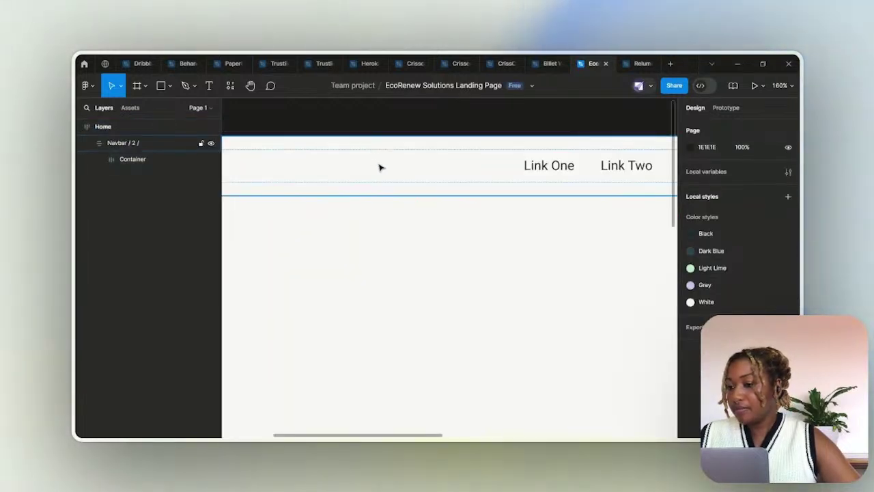
{"action": "scroll", "coordinate": [381, 159], "scroll_direction": "down", "scroll_amount": 5}
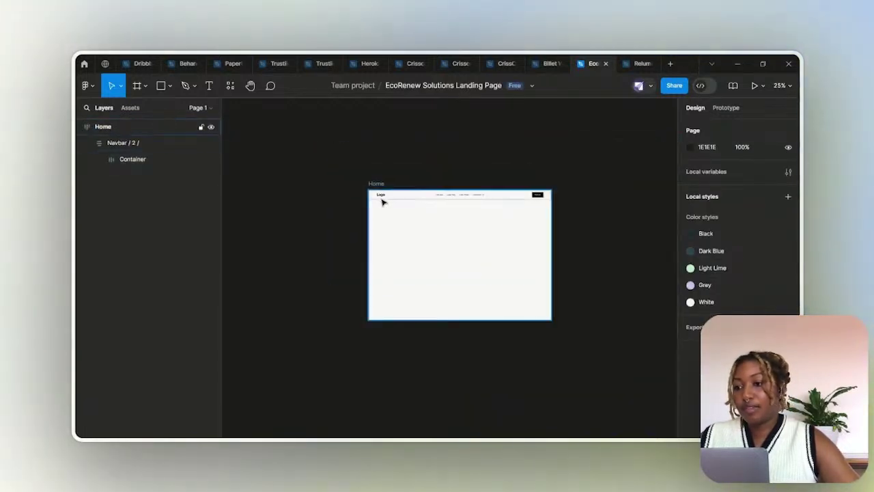
{"action": "scroll", "coordinate": [382, 201], "scroll_direction": "up", "scroll_amount": 6}
{"action": "scroll", "coordinate": [385, 192], "scroll_direction": "down", "scroll_amount": 6}
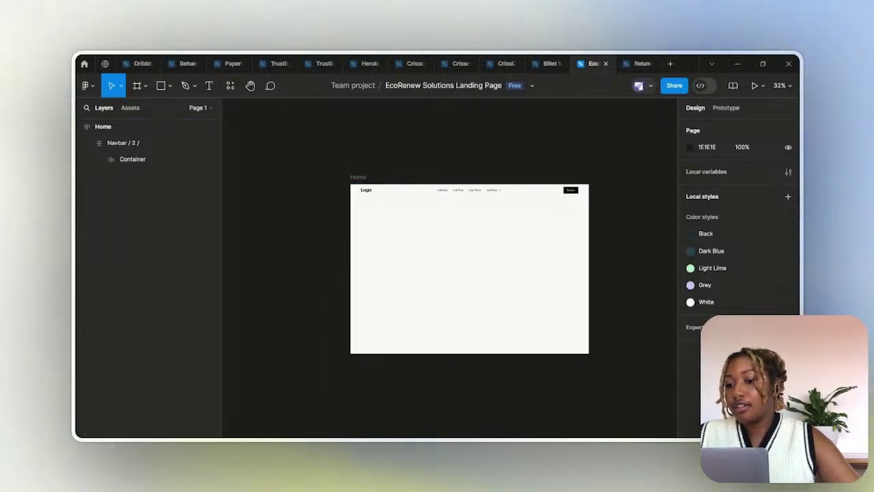
Close the Screenshots window, switch to File Explorer's Downloads and open the unzipped EcoRenew Brand Assets folder
{"action": "mouse_move", "coordinate": [470, 439]}
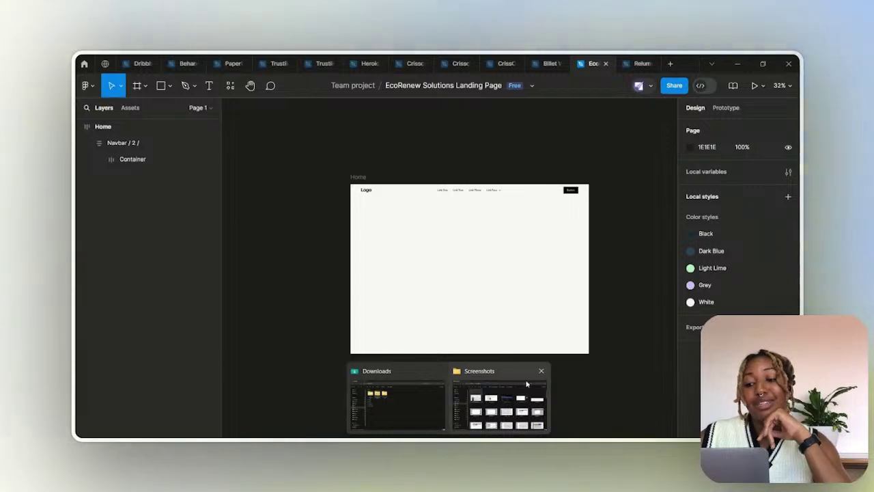
{"action": "left_click", "coordinate": [540, 371]}
{"action": "left_click", "coordinate": [474, 400]}
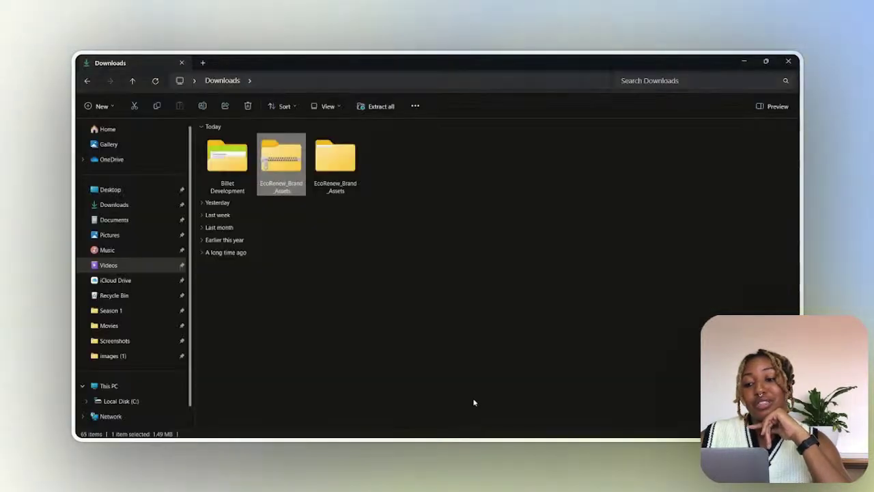
{"action": "left_click", "coordinate": [356, 164]}
{"action": "double_click", "coordinate": [356, 164]}
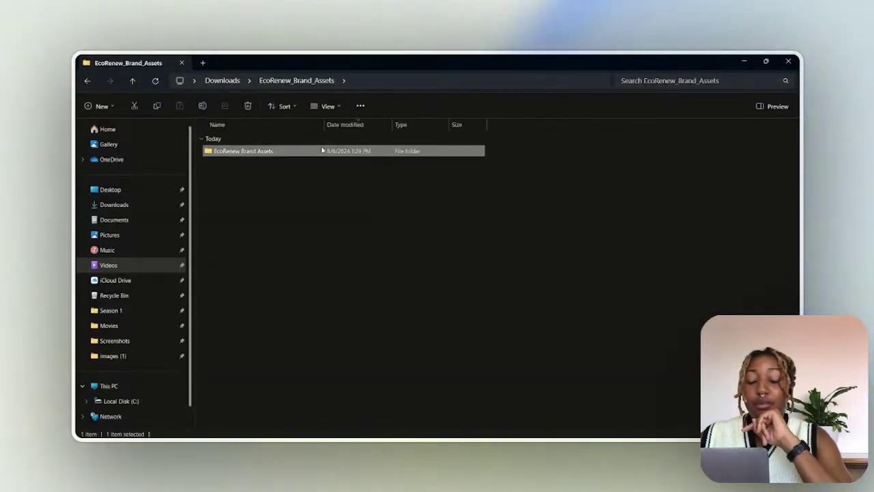
{"action": "double_click", "coordinate": [322, 150]}
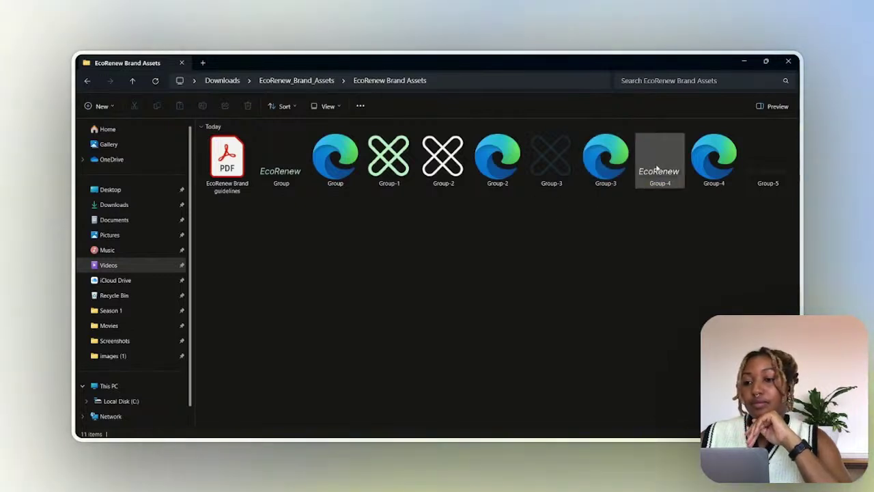
Import the dark EcoRenew wordmark Group-5 from the assets folder onto the empty Figma canvas beside the Home frame
{"action": "left_click", "coordinate": [772, 170]}
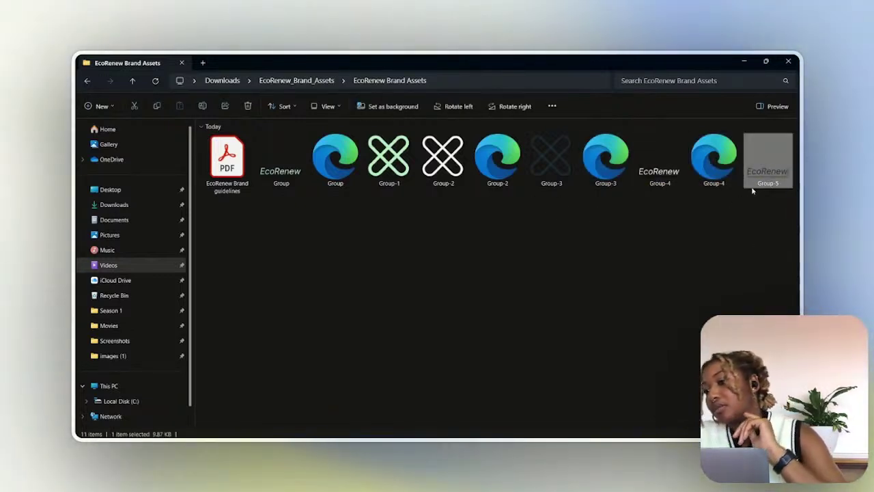
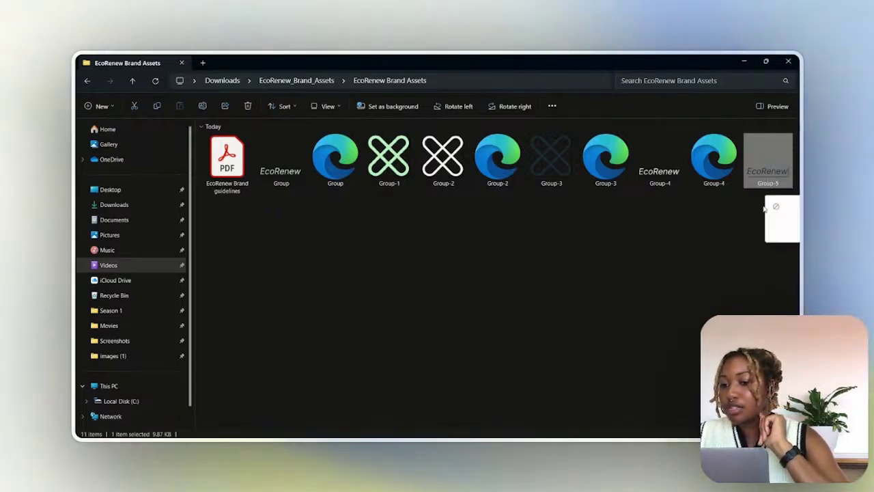
{"action": "left_click_drag", "start_coordinate": [765, 209], "coordinate": [486, 437]}
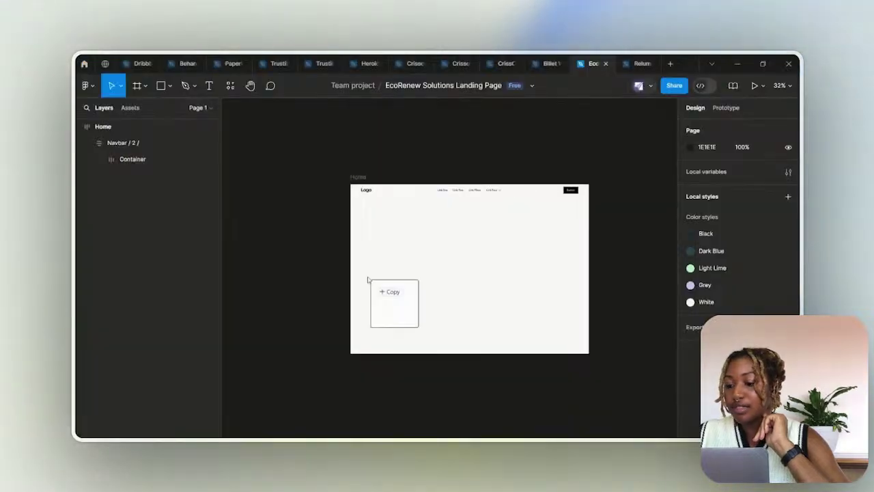
{"action": "left_click_drag", "start_coordinate": [368, 279], "coordinate": [256, 179]}
{"action": "key", "text": "shift+2"}
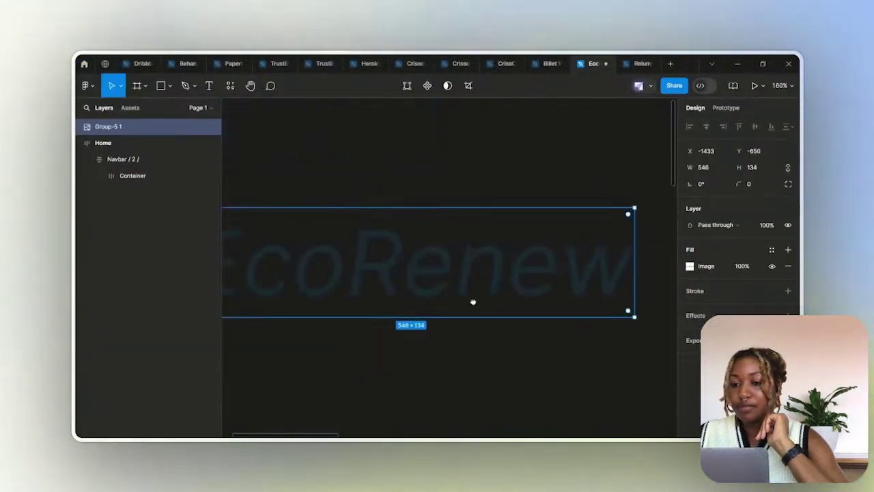
Move the imported EcoRenew wordmark from the canvas into the navbar's Content frame, beside the placeholder logo
{"action": "scroll", "coordinate": [419, 271], "scroll_direction": "down", "scroll_amount": 5}
{"action": "key", "text": "Delete"}
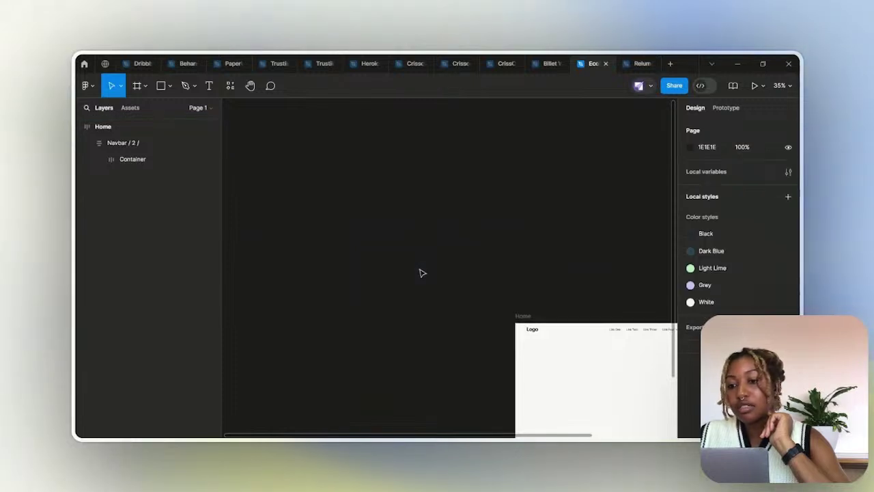
{"action": "scroll", "coordinate": [371, 261], "scroll_direction": "down", "scroll_amount": 2}
{"action": "scroll", "coordinate": [453, 289], "scroll_direction": "up", "scroll_amount": 10}
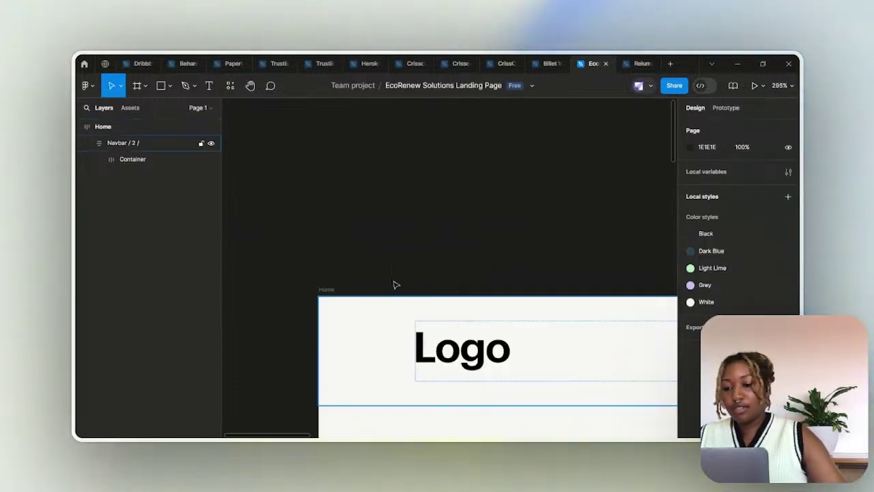
{"action": "scroll", "coordinate": [394, 285], "scroll_direction": "down", "scroll_amount": 8}
{"action": "double_click", "coordinate": [289, 184]}
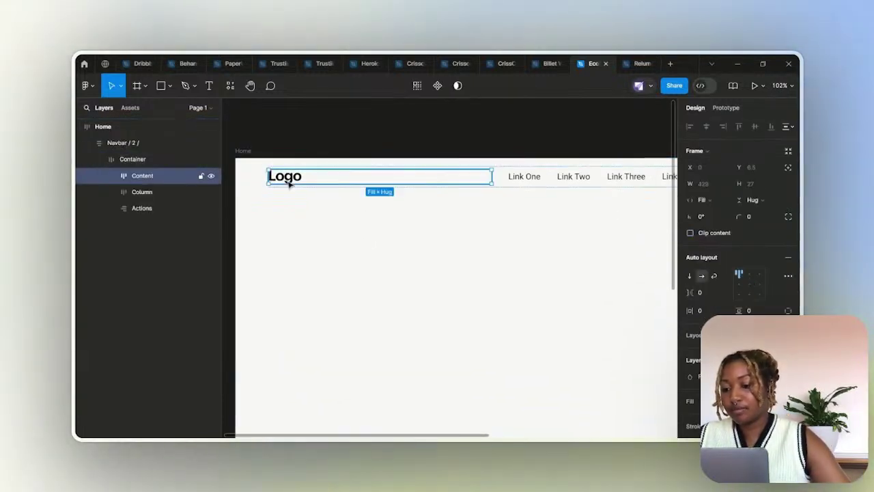
{"action": "double_click", "coordinate": [289, 183]}
{"action": "key", "text": "ctrl+v"}
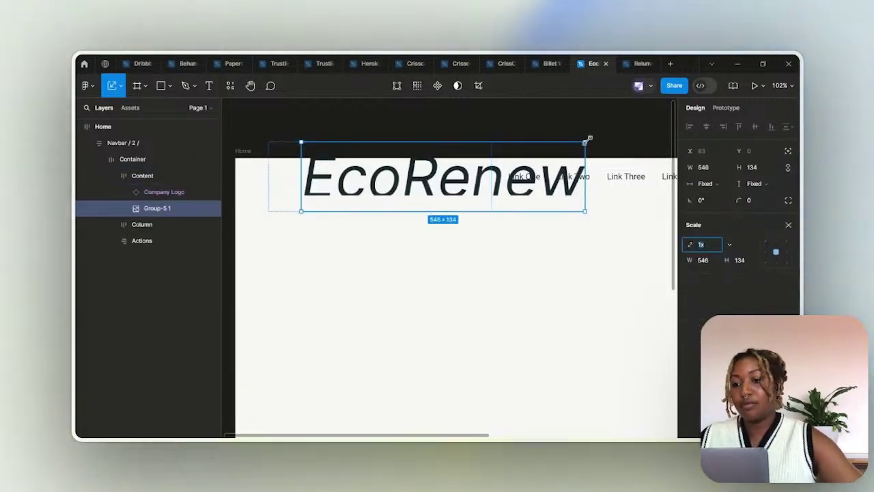
Scale the EcoRenew wordmark proportionally down to about the placeholder logo's height, and delete the Company Logo placeholder
{"action": "left_click_drag", "start_coordinate": [588, 139], "coordinate": [378, 167]}
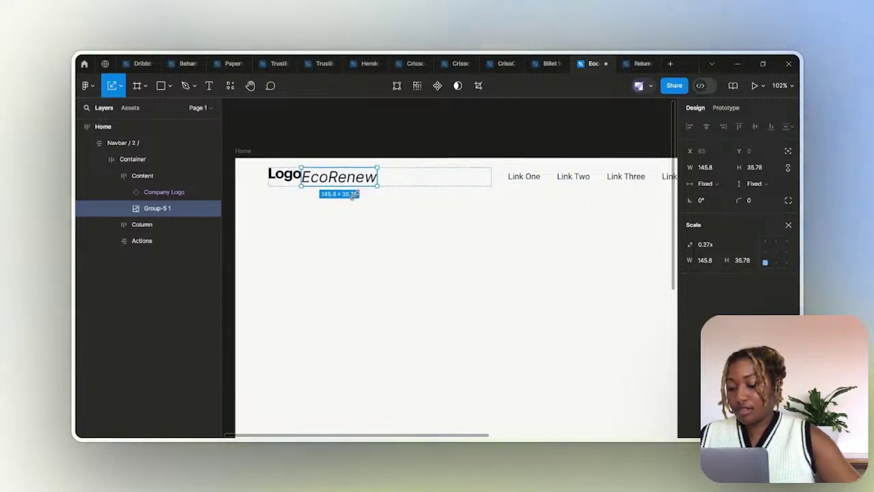
{"action": "left_click_drag", "start_coordinate": [354, 195], "coordinate": [343, 198]}
{"action": "left_click", "coordinate": [284, 176]}
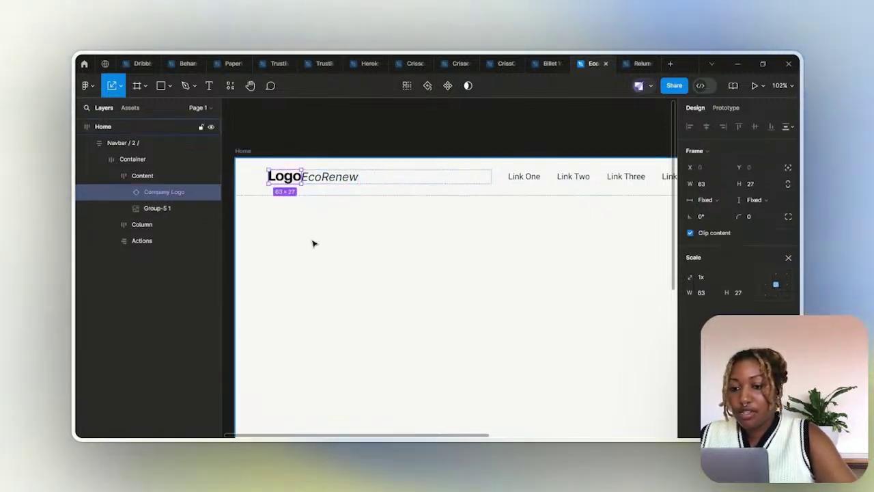
{"action": "key", "text": "Delete"}
Set the corner radius of the button in the navbar's Actions group to 10
{"action": "scroll", "coordinate": [421, 166], "scroll_direction": "down", "scroll_amount": 5}
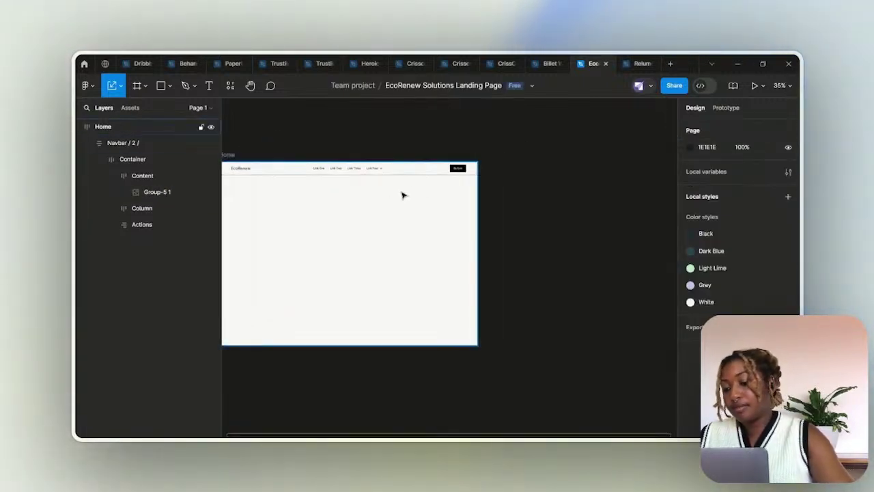
{"action": "scroll", "coordinate": [430, 185], "scroll_direction": "down", "scroll_amount": 2}
{"action": "scroll", "coordinate": [478, 212], "scroll_direction": "up", "scroll_amount": 5}
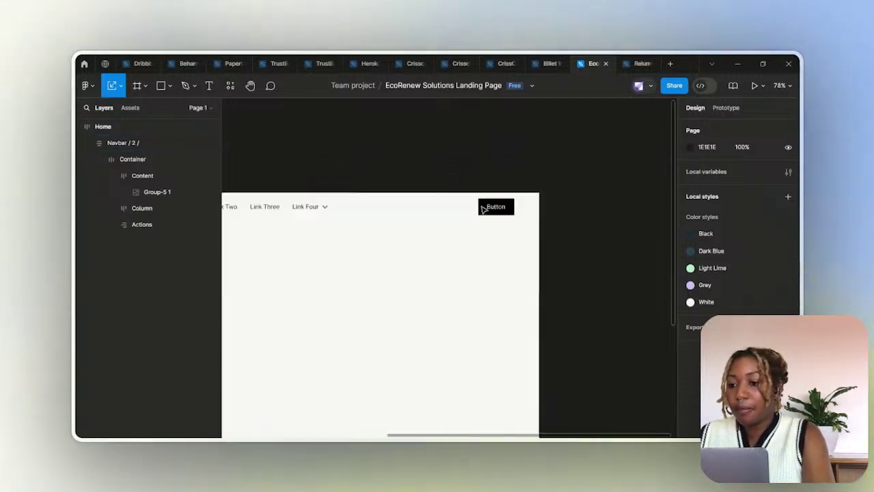
{"action": "scroll", "coordinate": [482, 208], "scroll_direction": "up", "scroll_amount": 2}
{"action": "left_click", "coordinate": [486, 208]}
{"action": "double_click", "coordinate": [487, 208]}
{"action": "double_click", "coordinate": [487, 212]}
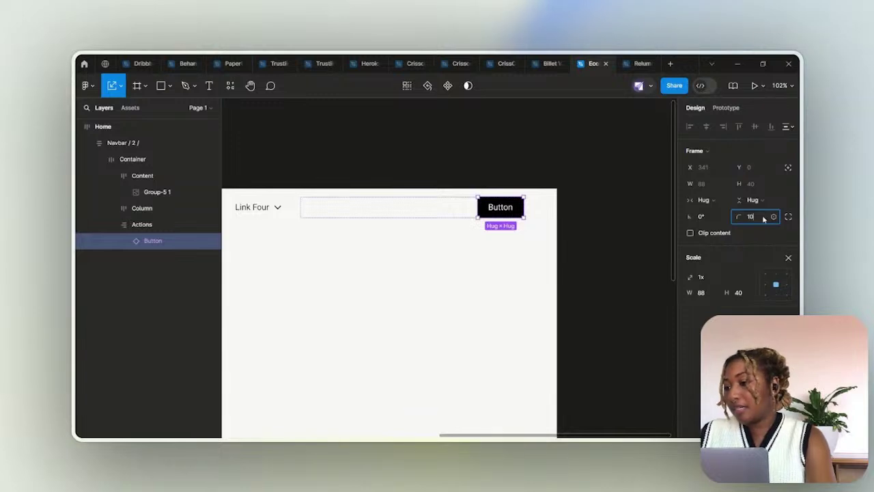
{"action": "key", "text": "Return"}
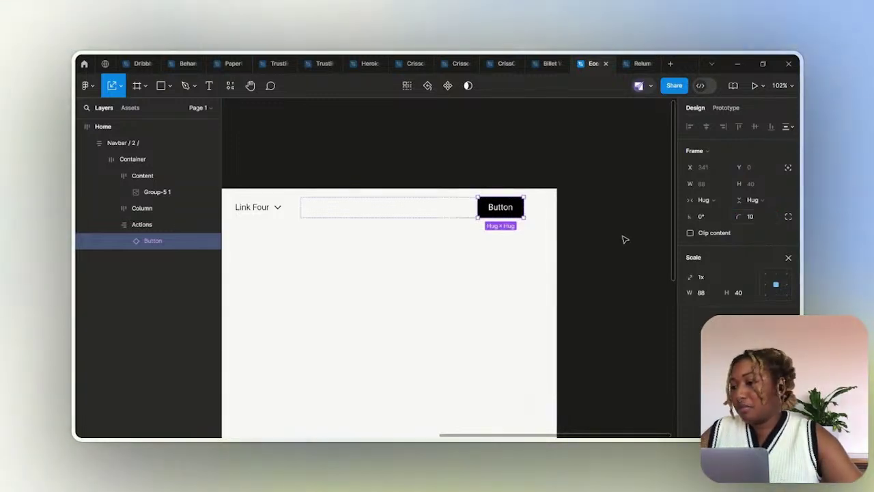
{"action": "key", "text": "v"}
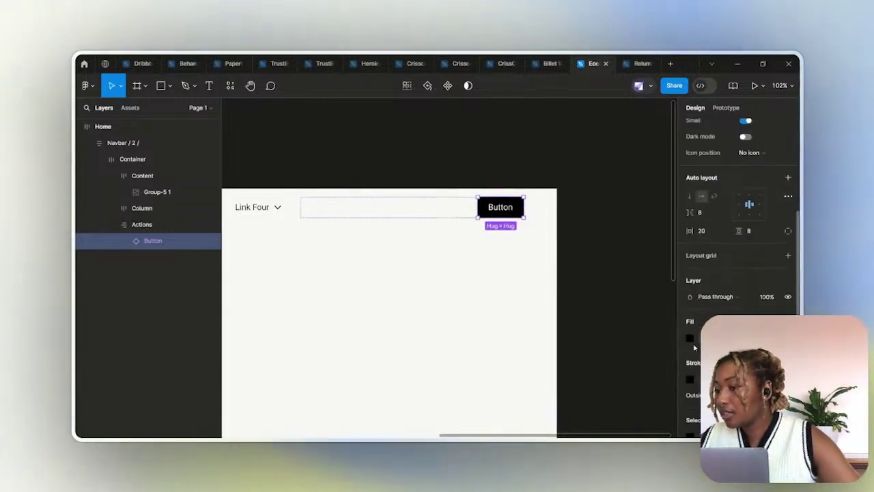
Try the Light Lime colour style as the navbar button's fill
{"action": "left_click", "coordinate": [690, 338]}
{"action": "left_click", "coordinate": [610, 336]}
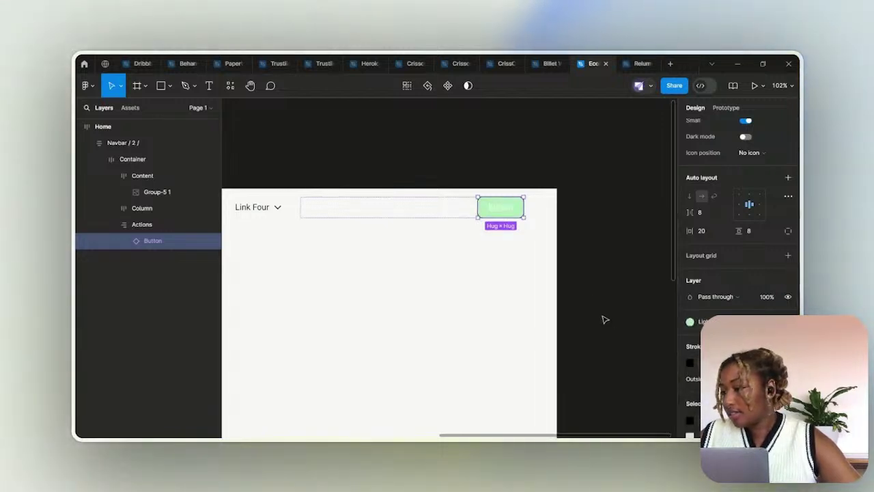
{"action": "scroll", "coordinate": [574, 280], "scroll_direction": "down", "scroll_amount": 10}
{"action": "scroll", "coordinate": [536, 280], "scroll_direction": "up", "scroll_amount": 10}
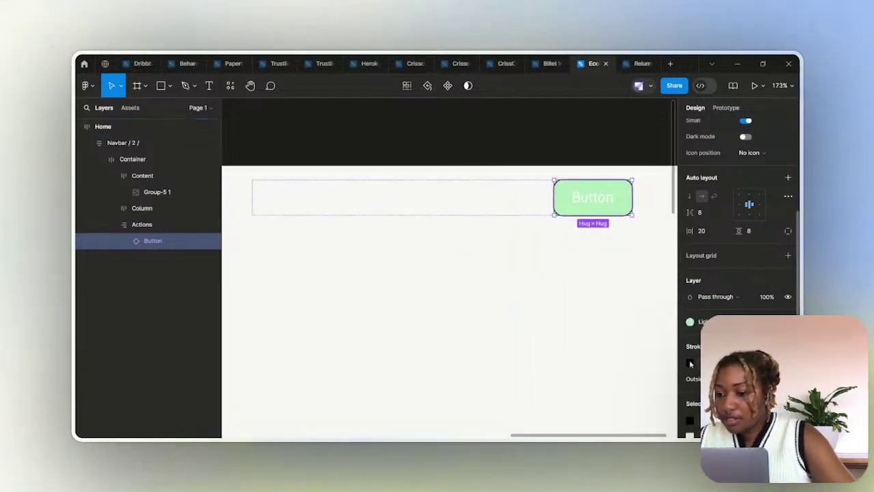
Apply the Dark Blue colour style to both the fill and the stroke of the navbar button
{"action": "left_click", "coordinate": [690, 321]}
{"action": "left_click", "coordinate": [585, 303]}
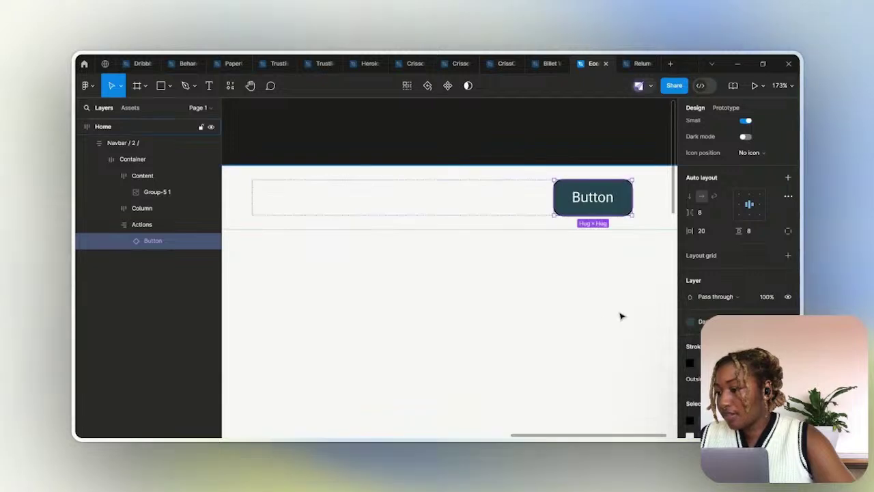
{"action": "scroll", "coordinate": [552, 241], "scroll_direction": "down", "scroll_amount": 3}
{"action": "left_click", "coordinate": [690, 365]}
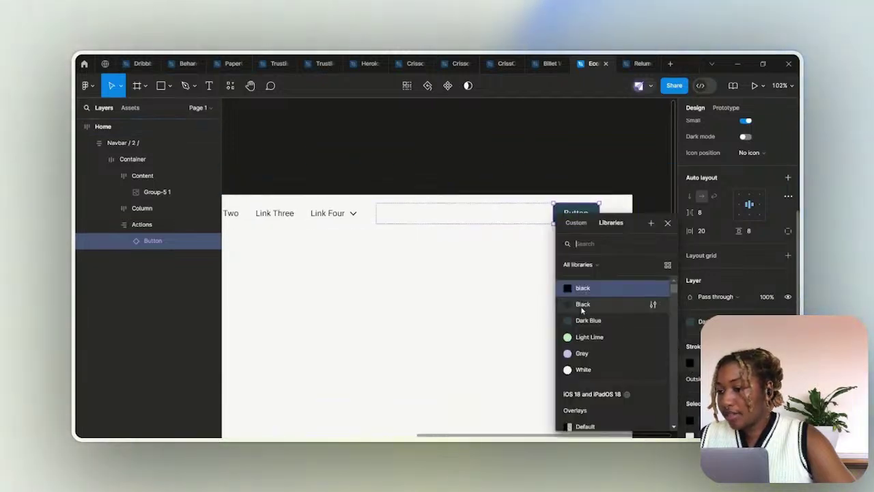
{"action": "left_click", "coordinate": [581, 321]}
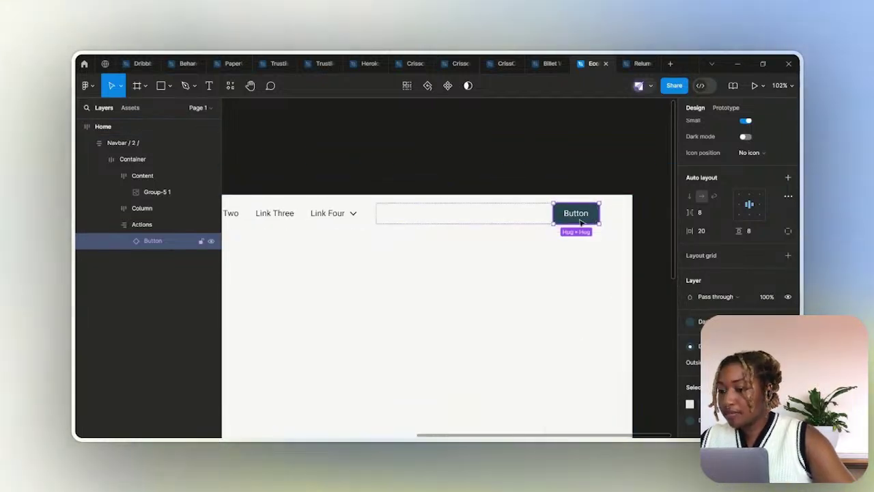
Replace the navbar button's label with "Get Started" and deselect it
{"action": "double_click", "coordinate": [581, 222]}
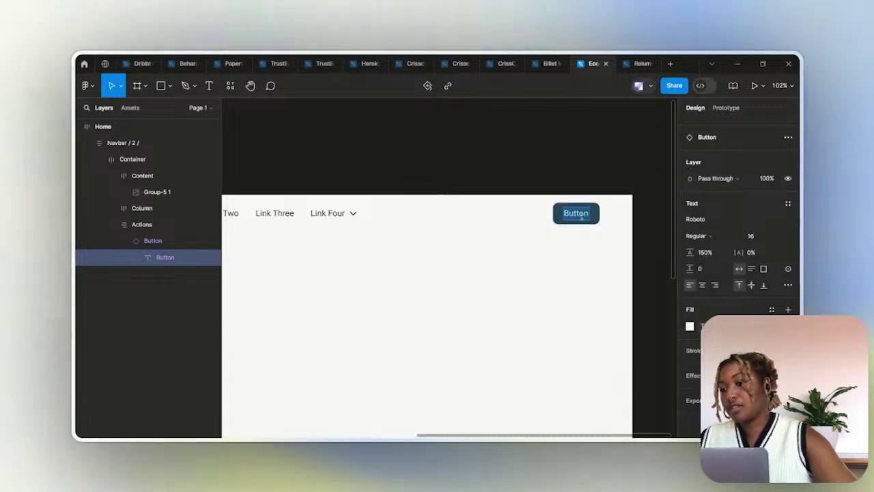
{"action": "type", "text": "Get St"}
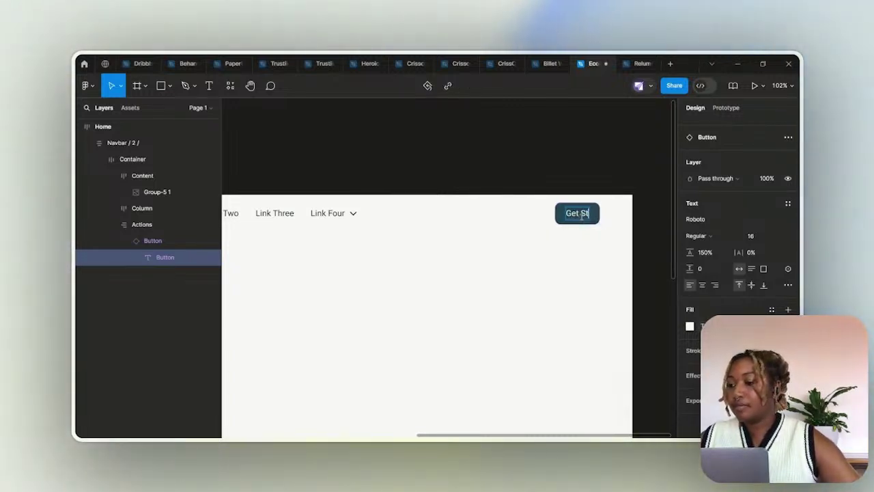
{"action": "type", "text": "arted"}
{"action": "key", "text": "Escape"}
{"action": "key", "text": "shift+1"}
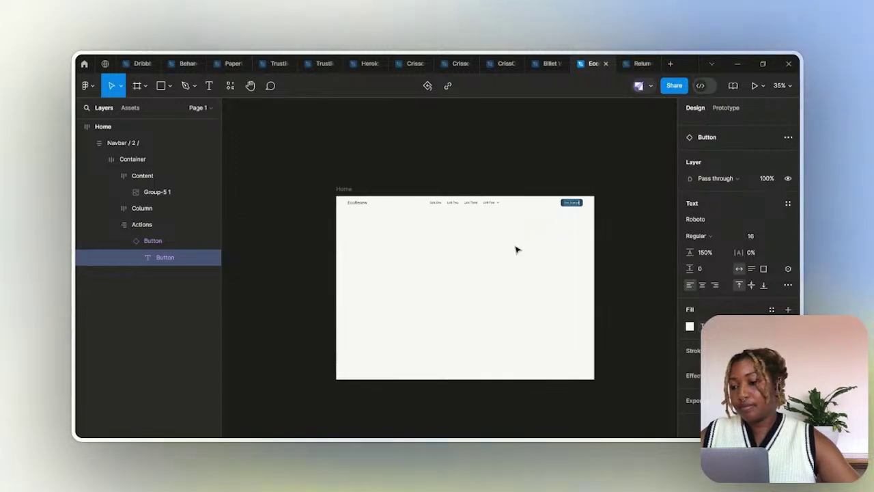
{"action": "right_click", "coordinate": [516, 250]}
{"action": "left_click", "coordinate": [414, 168]}
Set the font of the navbar's "Get Started" button label to Inter
{"action": "scroll", "coordinate": [519, 217], "scroll_direction": "up", "scroll_amount": 5}
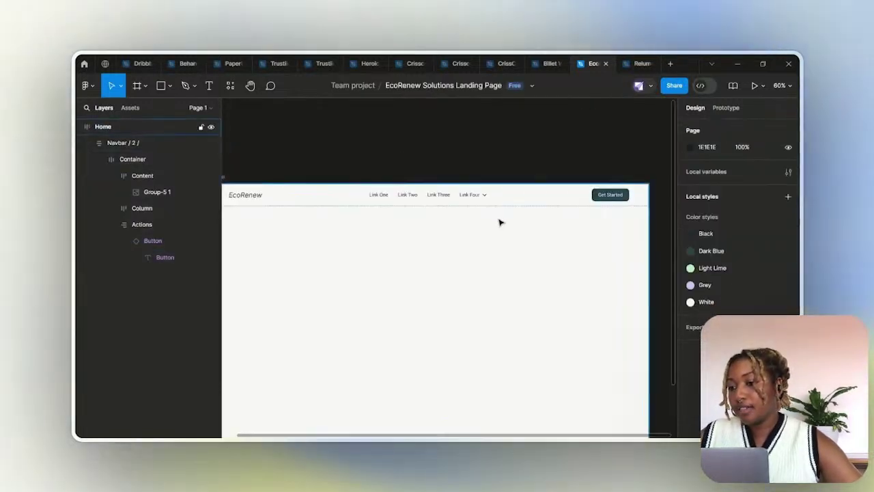
{"action": "scroll", "coordinate": [499, 222], "scroll_direction": "down", "scroll_amount": 2}
{"action": "left_click", "coordinate": [584, 200]}
{"action": "double_click", "coordinate": [583, 200]}
{"action": "double_click", "coordinate": [583, 199]}
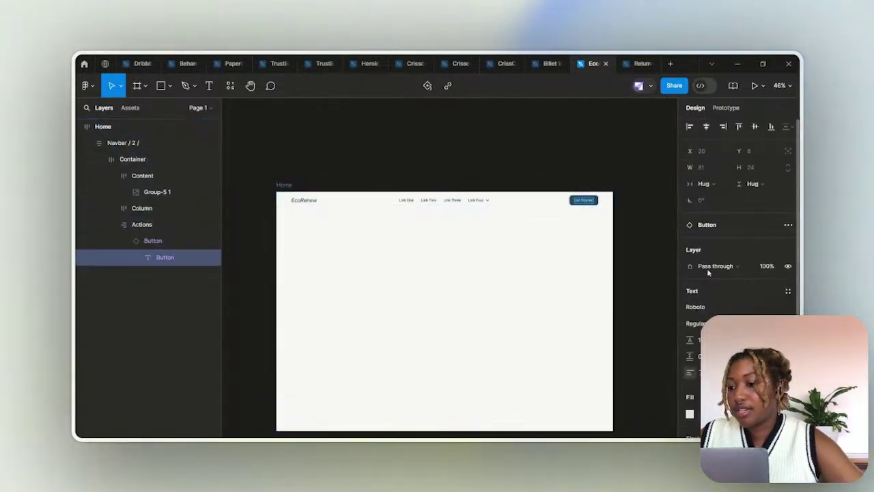
{"action": "left_click", "coordinate": [713, 308]}
{"action": "type", "text": "Inter"}
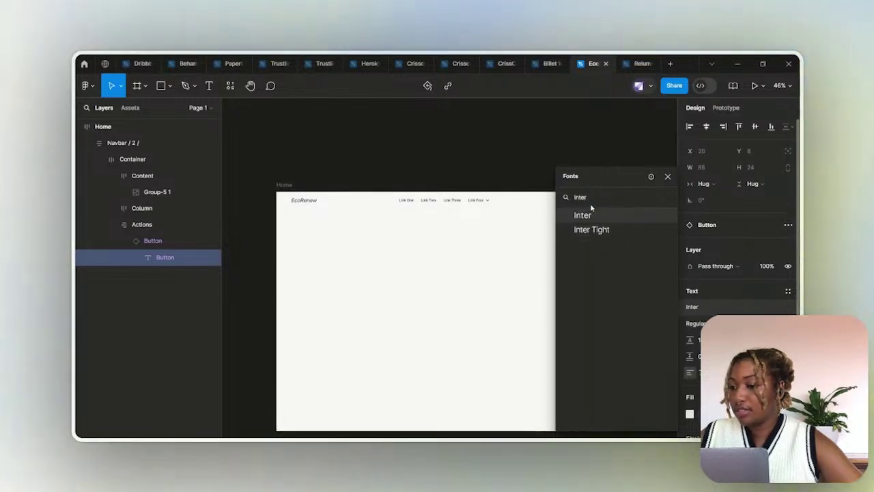
{"action": "left_click", "coordinate": [591, 214]}
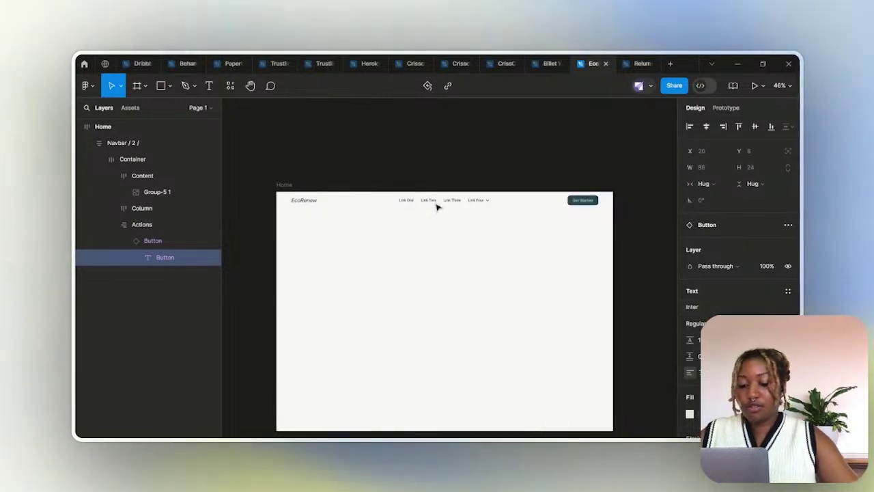
Set the font of the four navbar link texts, Link One through Link Four, to Inter
{"action": "scroll", "coordinate": [437, 207], "scroll_direction": "up", "scroll_amount": 2}
{"action": "left_click", "coordinate": [396, 198]}
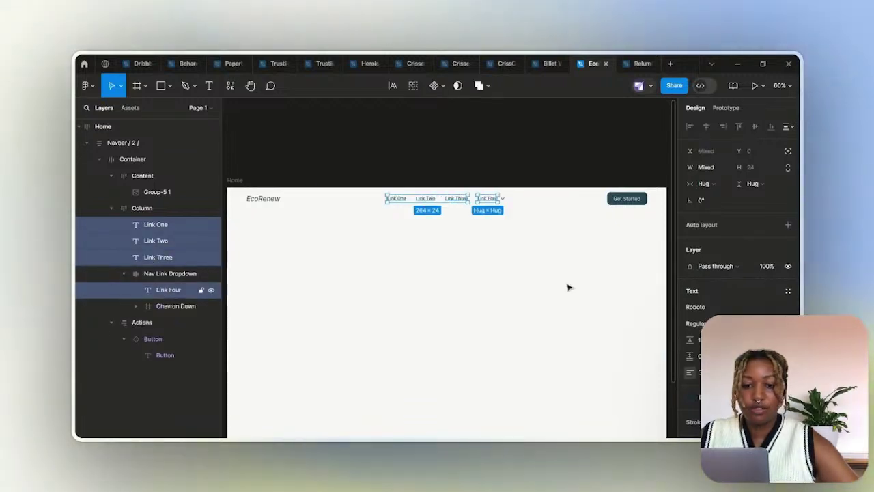
{"action": "left_click", "coordinate": [700, 307]}
{"action": "left_click", "coordinate": [578, 250]}
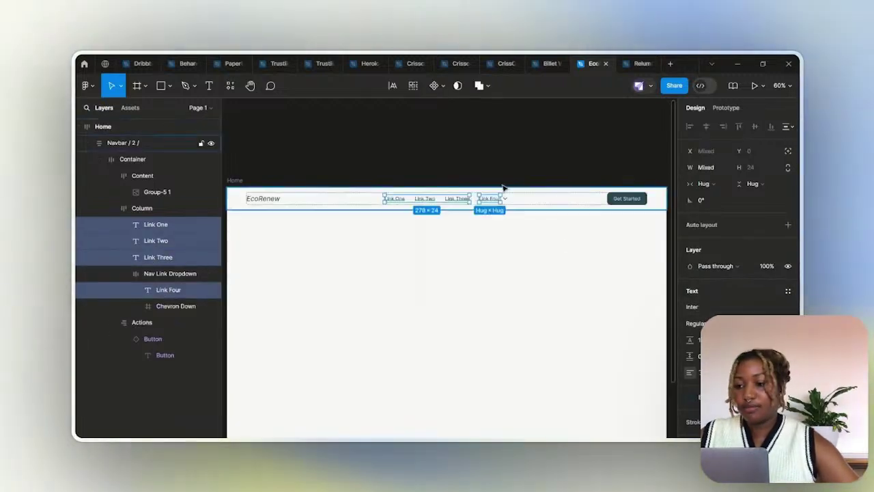
{"action": "left_click", "coordinate": [497, 162]}
{"action": "left_click", "coordinate": [540, 198]}
{"action": "scroll", "coordinate": [533, 203], "scroll_direction": "up", "scroll_amount": 5}
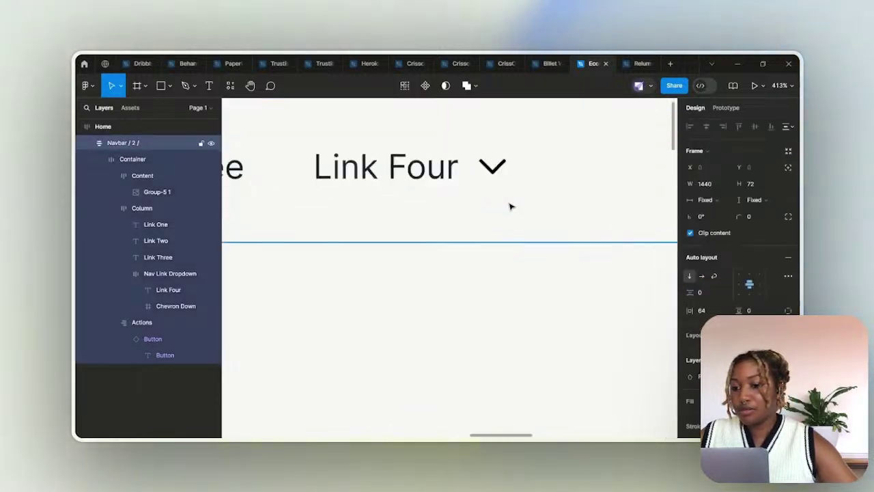
{"action": "scroll", "coordinate": [518, 201], "scroll_direction": "down", "scroll_amount": 8}
{"action": "left_click", "coordinate": [508, 156]}
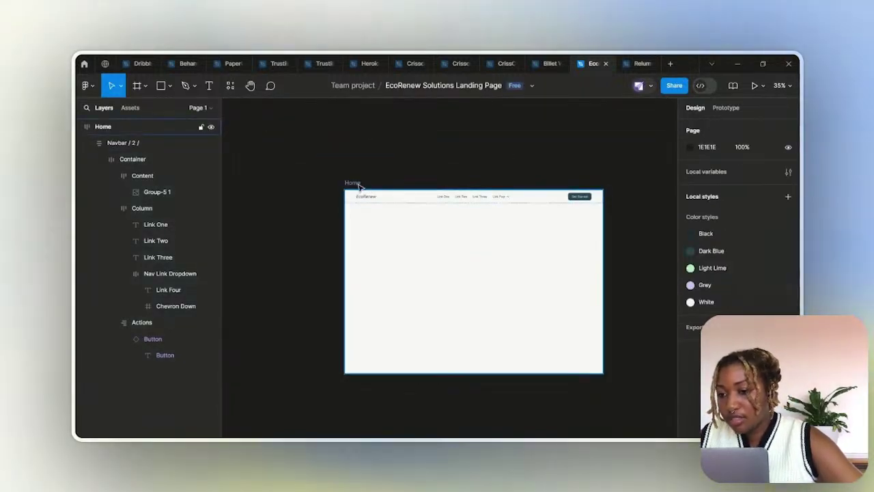
Move the Home frame up and to the left on the canvas, to X -1204 and Y -649
{"action": "left_click_drag", "start_coordinate": [360, 185], "coordinate": [294, 128]}
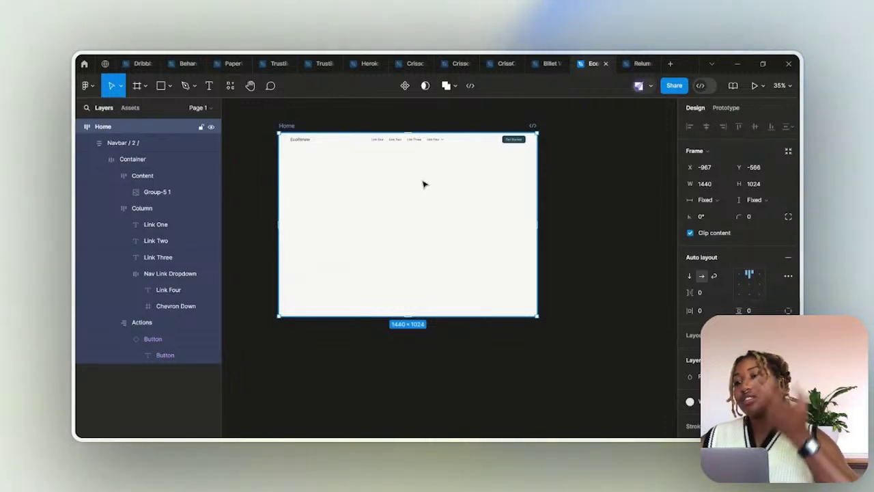
{"action": "mouse_move", "coordinate": [490, 487]}
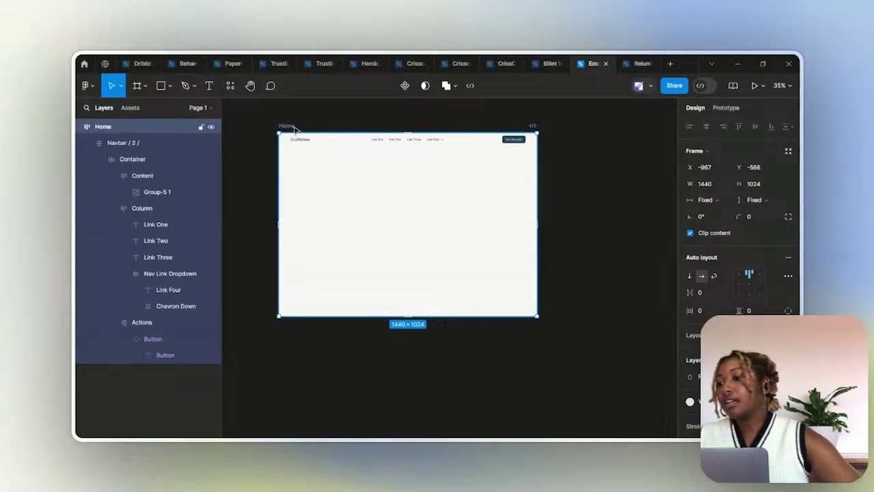
{"action": "left_click_drag", "start_coordinate": [295, 129], "coordinate": [253, 115]}
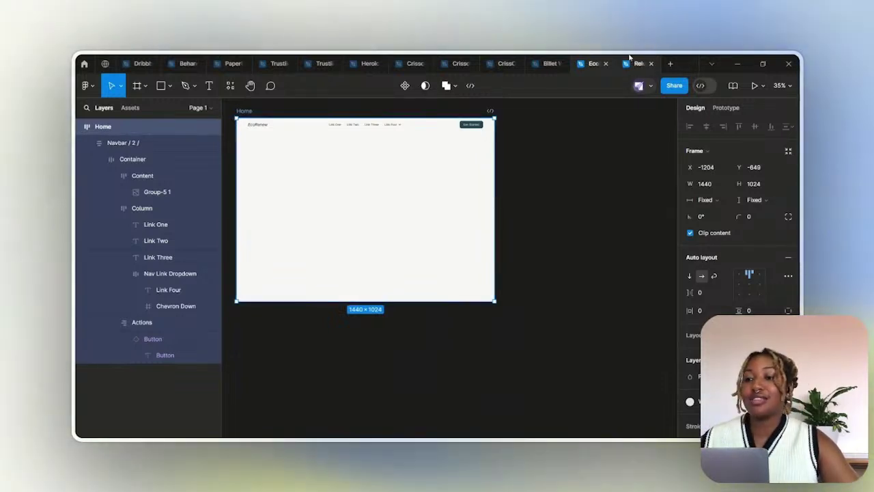
Switch to the Relume Figma Kit file and examine the dark hero layouts on its Hero Headers page
{"action": "left_click", "coordinate": [636, 63]}
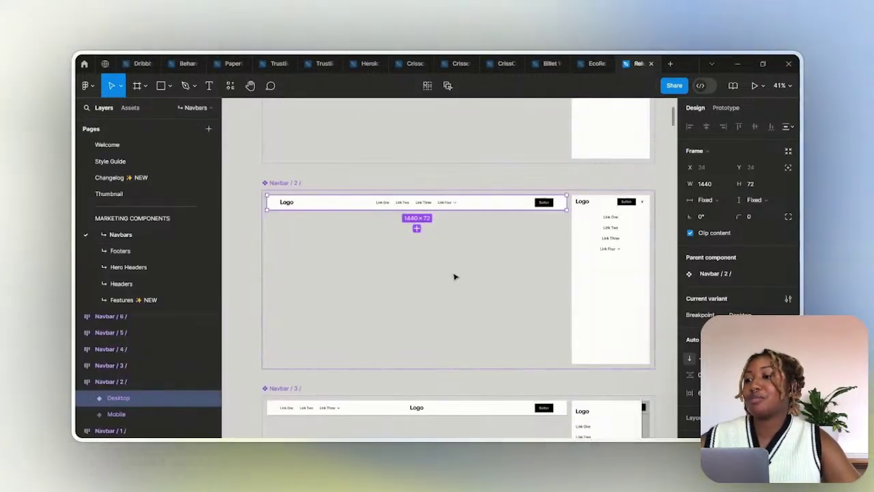
{"action": "left_click", "coordinate": [128, 267]}
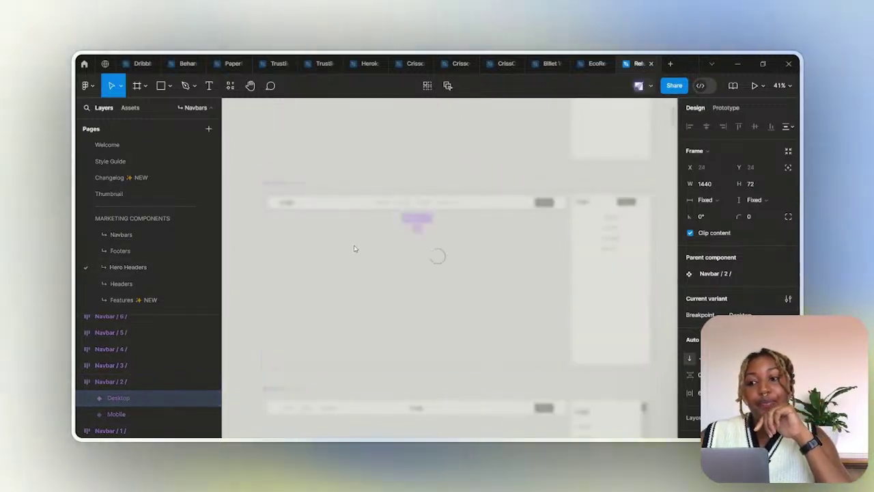
{"action": "left_click_drag", "start_coordinate": [466, 146], "coordinate": [369, 274]}
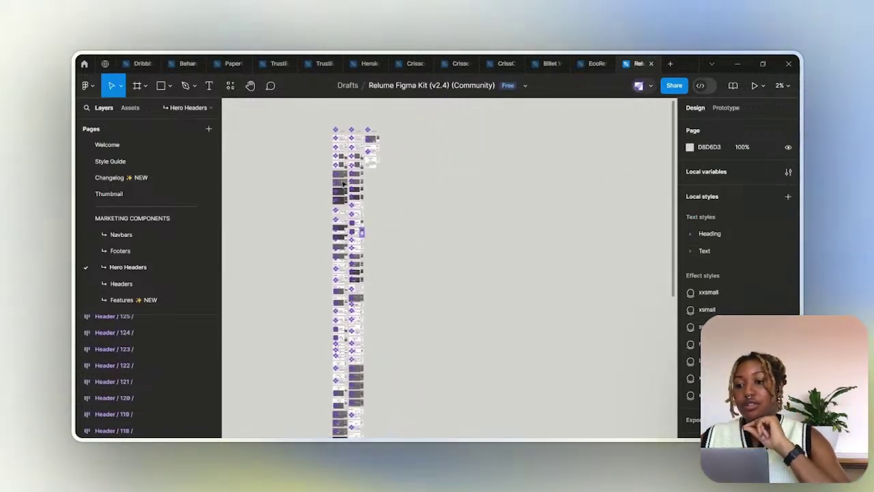
{"action": "scroll", "coordinate": [343, 183], "scroll_direction": "up", "scroll_amount": 5}
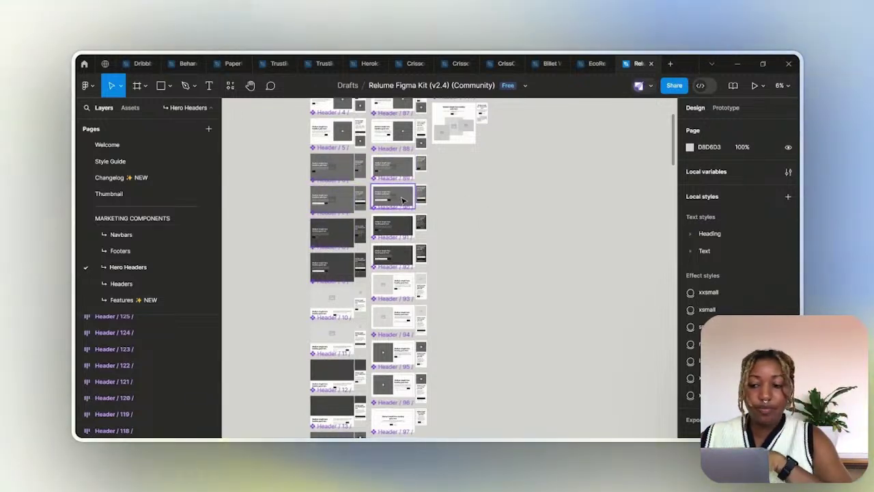
{"action": "left_click", "coordinate": [403, 199]}
{"action": "scroll", "coordinate": [405, 206], "scroll_direction": "up", "scroll_amount": 3}
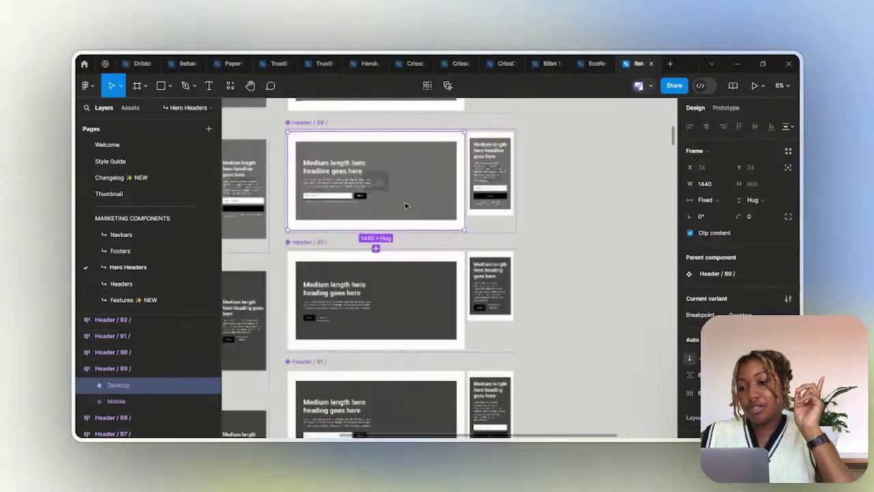
{"action": "scroll", "coordinate": [405, 206], "scroll_direction": "up", "scroll_amount": 3}
{"action": "scroll", "coordinate": [347, 160], "scroll_direction": "down", "scroll_amount": 4}
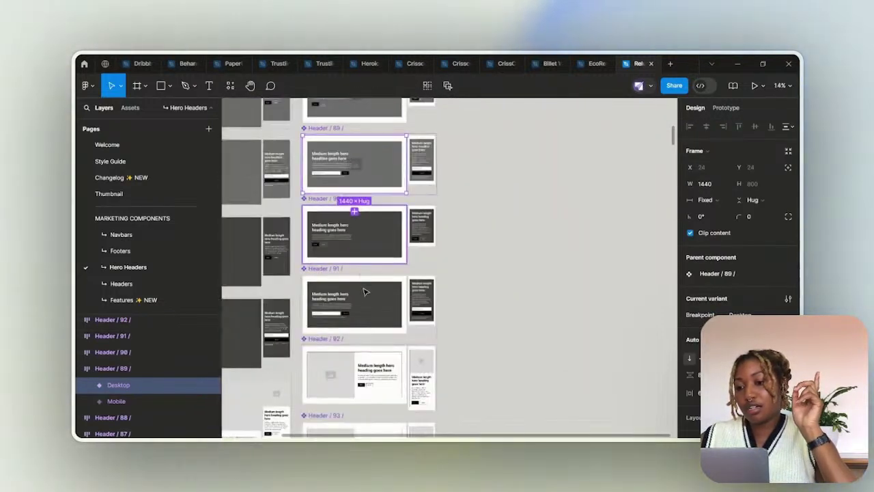
Copy the desktop variant of Header / 91 and paste it into the Home frame of the EcoRenew landing page file
{"action": "left_click", "coordinate": [369, 298]}
{"action": "left_click", "coordinate": [594, 63]}
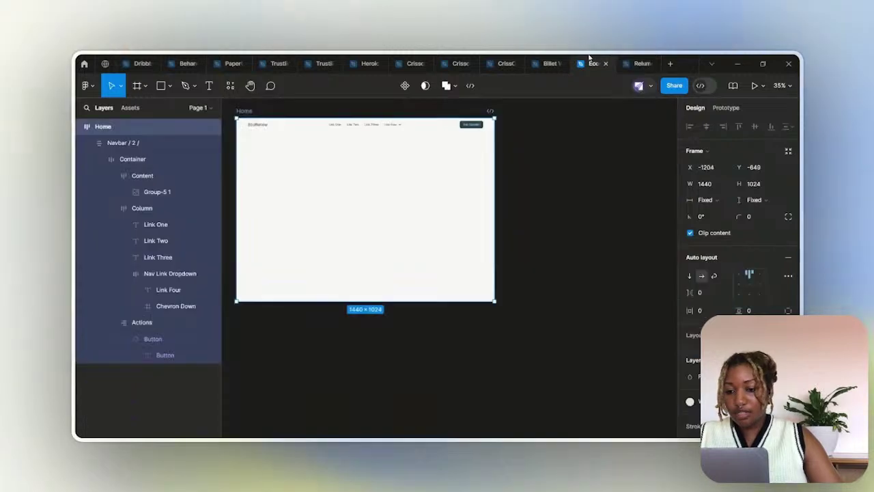
{"action": "scroll", "coordinate": [307, 201], "scroll_direction": "left", "scroll_amount": 2}
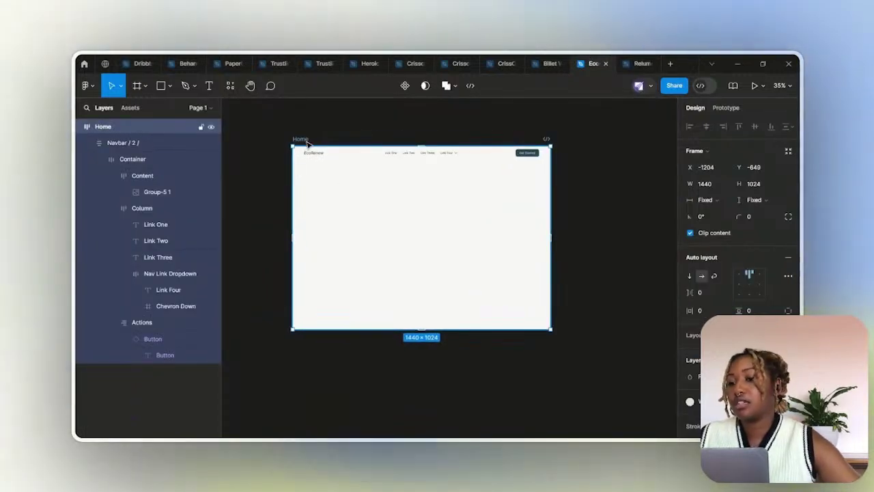
{"action": "key", "text": "ctrl+v"}
{"action": "left_click_drag", "start_coordinate": [424, 241], "coordinate": [350, 228]}
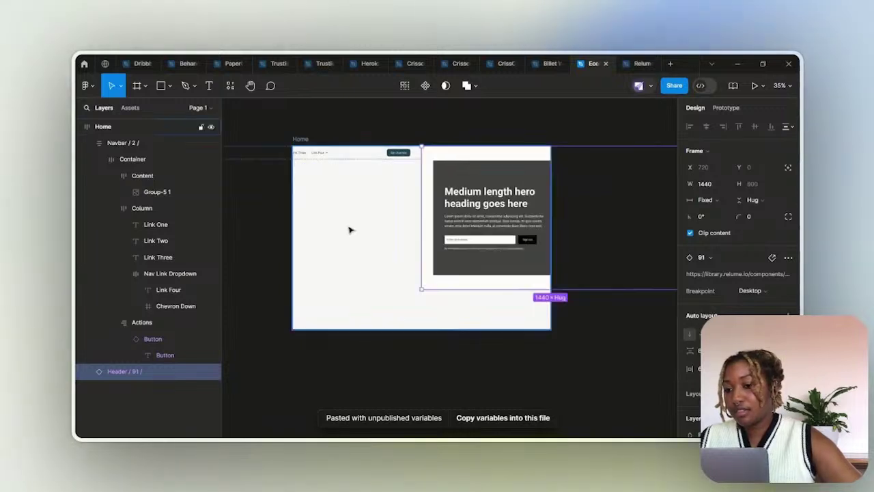
Switch the Home frame's auto layout direction to vertical so the hero section stacks beneath the navbar
{"action": "left_click", "coordinate": [296, 134]}
{"action": "left_click", "coordinate": [411, 167]}
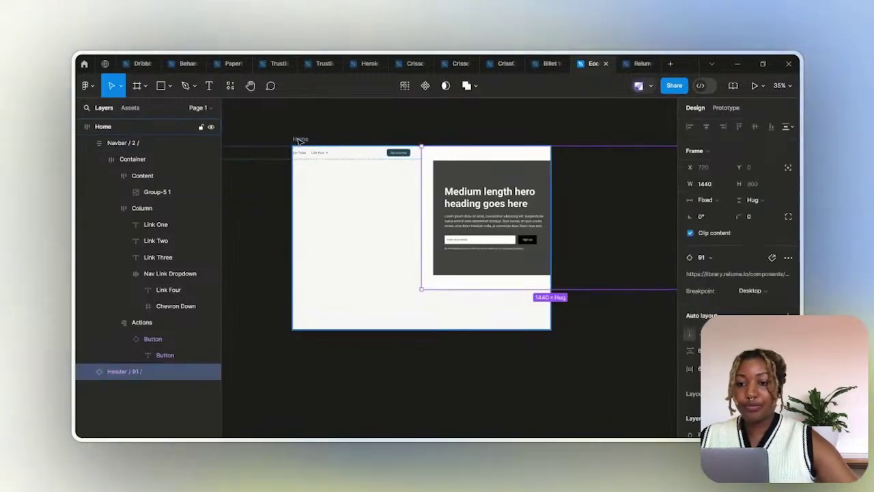
{"action": "key", "text": "shift+Return"}
{"action": "left_click", "coordinate": [690, 276]}
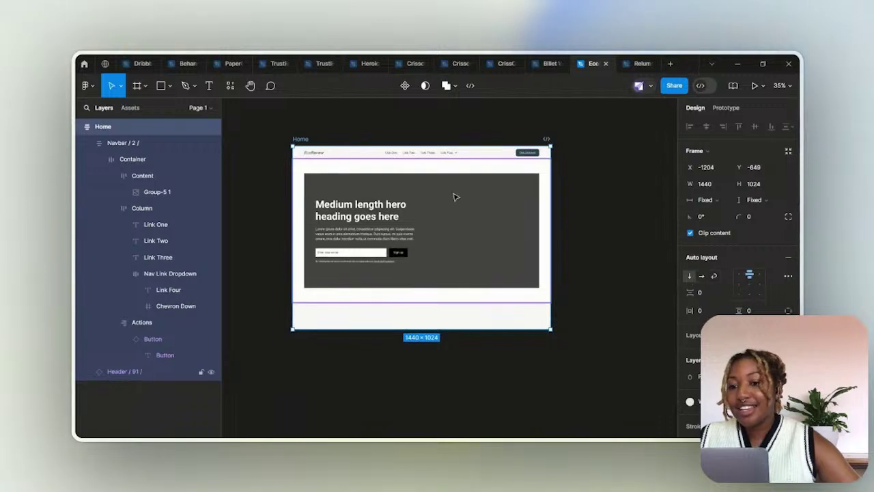
Detach the Header / 91 instance in the Home frame from its component and deselect it
{"action": "left_click", "coordinate": [433, 197]}
{"action": "key", "text": "ctrl+alt+b"}
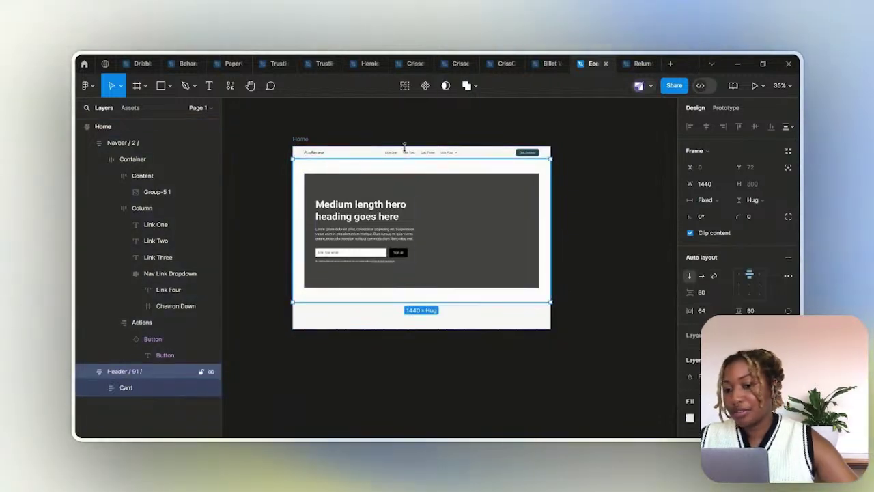
{"action": "left_click", "coordinate": [396, 125]}
Replace the hero Card's solid fill with an image fill beneath a black 000000 overlay at 20% opacity
{"action": "left_click", "coordinate": [387, 189]}
{"action": "left_click", "coordinate": [385, 191]}
{"action": "scroll", "coordinate": [454, 193], "scroll_direction": "up", "scroll_amount": 2}
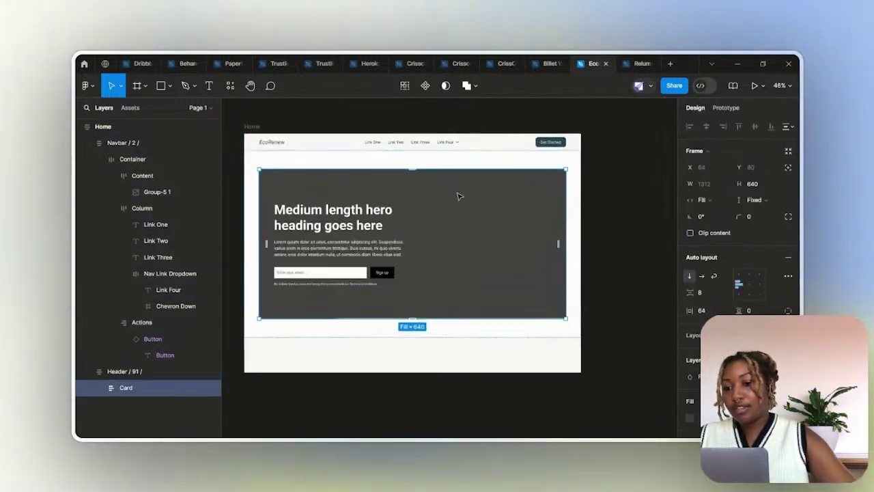
{"action": "scroll", "coordinate": [744, 278], "scroll_direction": "down", "scroll_amount": 5}
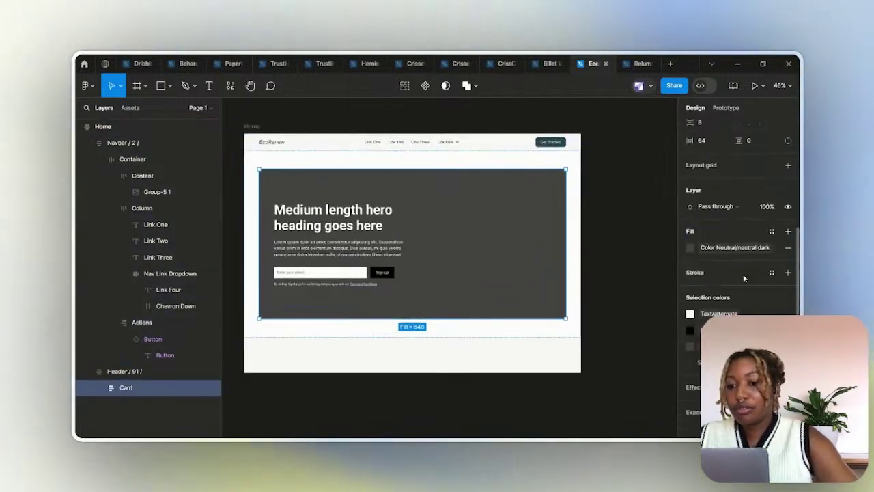
{"action": "left_click", "coordinate": [691, 248]}
{"action": "left_click", "coordinate": [576, 222]}
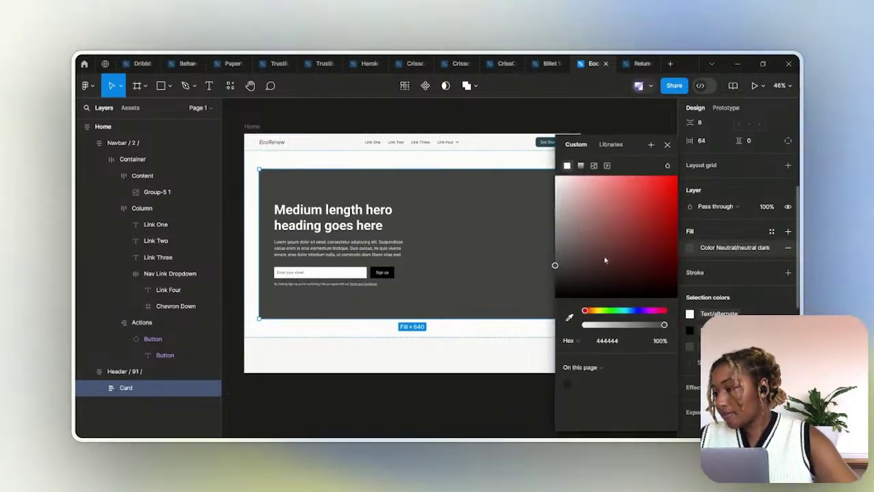
{"action": "left_click", "coordinate": [593, 165]}
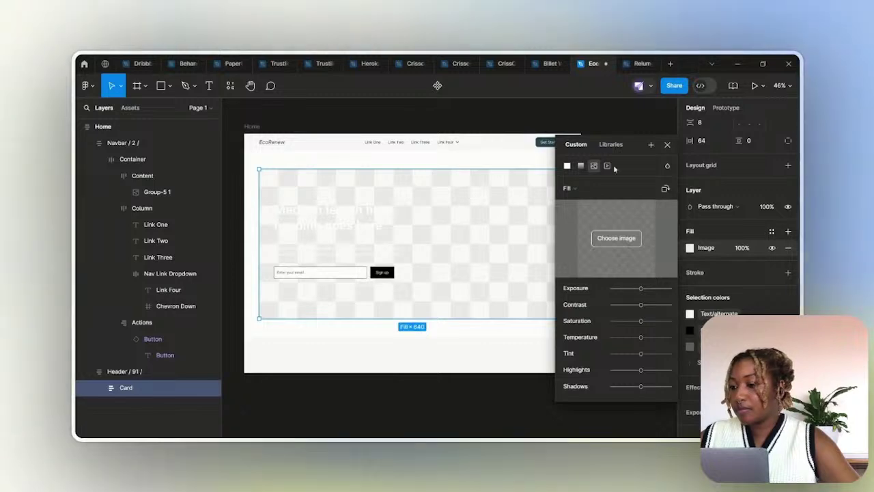
{"action": "left_click", "coordinate": [595, 238]}
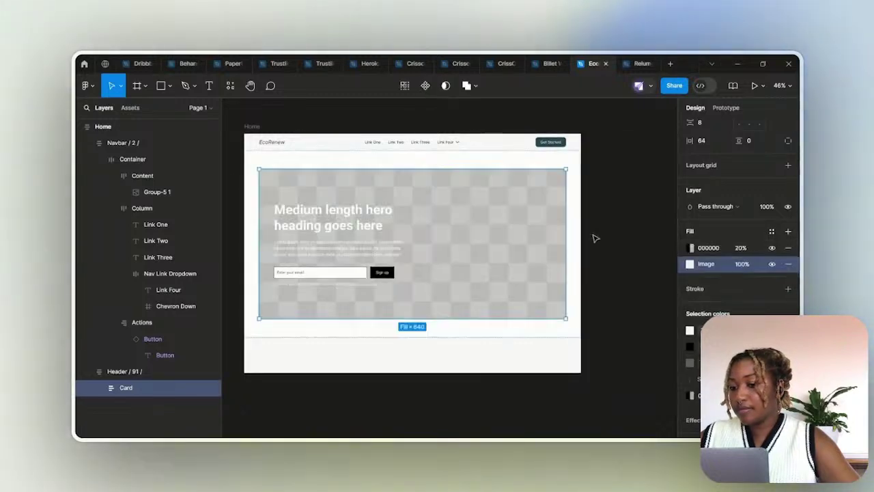
Examine the layer structure of the email sign-up form inside the hero Card, up to its parent frames
{"action": "left_click", "coordinate": [615, 133]}
{"action": "scroll", "coordinate": [337, 309], "scroll_direction": "up", "scroll_amount": 3}
{"action": "scroll", "coordinate": [336, 308], "scroll_direction": "down", "scroll_amount": 2}
{"action": "left_click", "coordinate": [322, 232]}
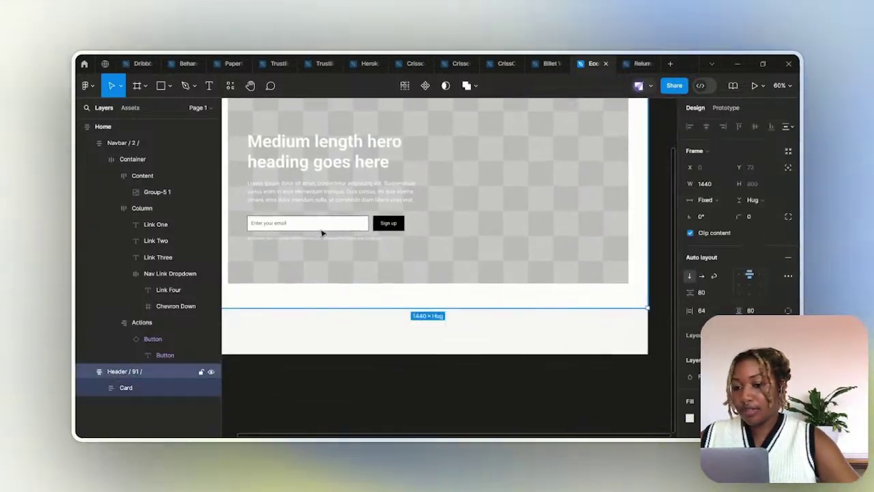
{"action": "double_click", "coordinate": [321, 233]}
{"action": "double_click", "coordinate": [323, 234]}
{"action": "double_click", "coordinate": [321, 233]}
{"action": "key", "text": "Escape"}
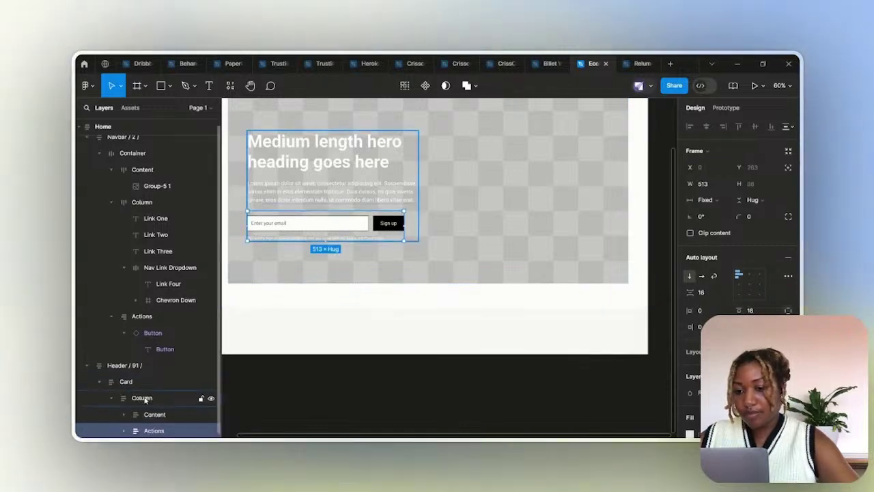
{"action": "key", "text": "Escape"}
{"action": "key", "text": "Escape"}
Replace the Header / 91 section in the Home frame with the desktop variant of Header / 90 copied from the Relume Figma Kit
{"action": "left_click", "coordinate": [634, 62]}
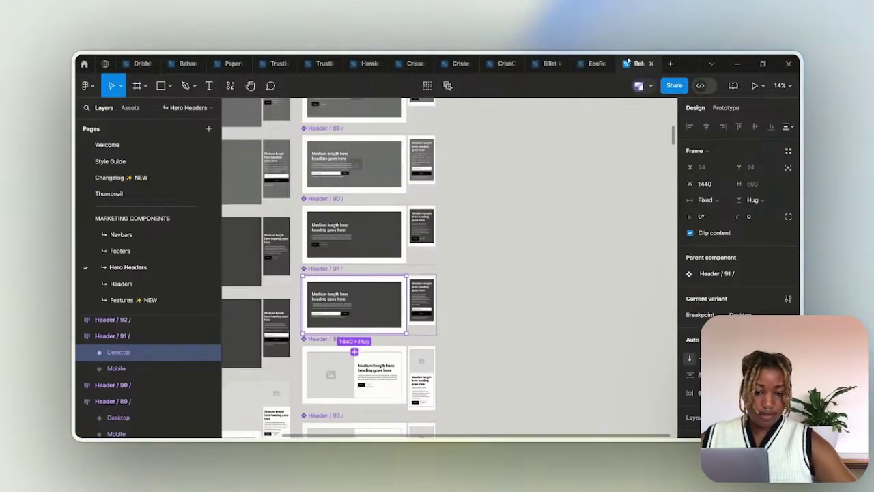
{"action": "left_click", "coordinate": [346, 226]}
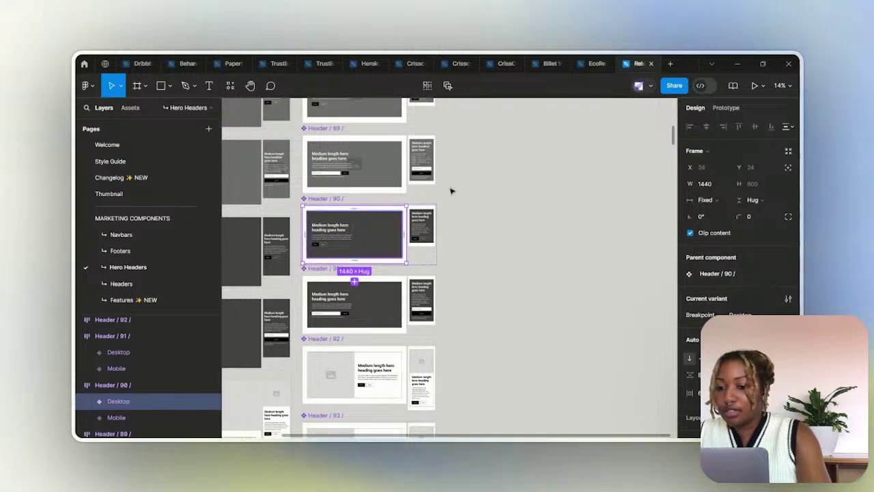
{"action": "left_click", "coordinate": [592, 61]}
{"action": "scroll", "coordinate": [368, 236], "scroll_direction": "down", "scroll_amount": 3}
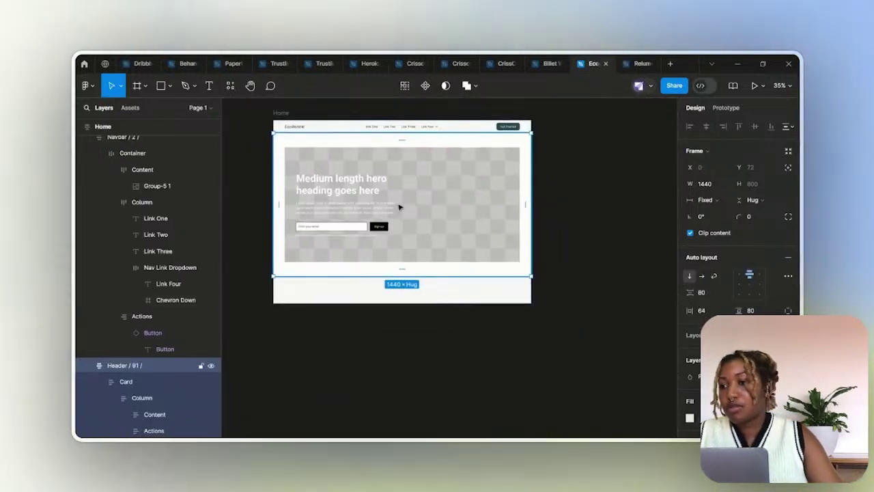
{"action": "key", "text": "ctrl+v"}
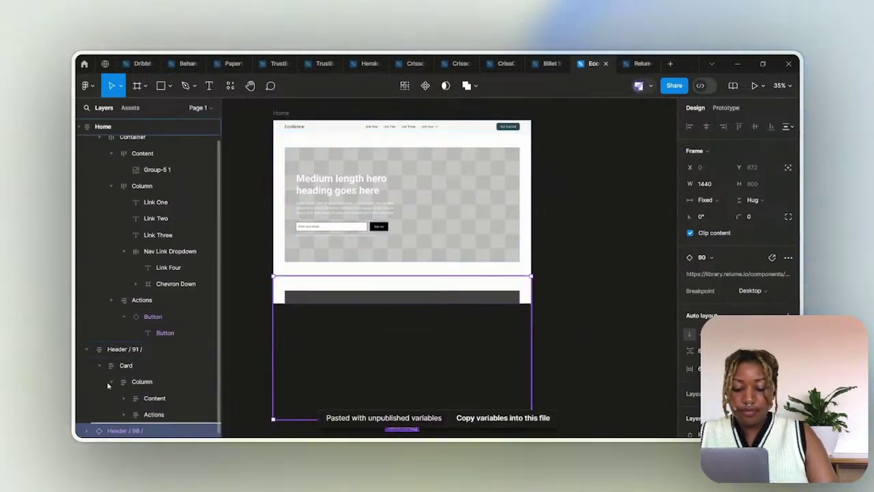
{"action": "left_click_drag", "start_coordinate": [103, 348], "coordinate": [104, 347]}
{"action": "left_click", "coordinate": [117, 362]}
{"action": "key", "text": "Delete"}
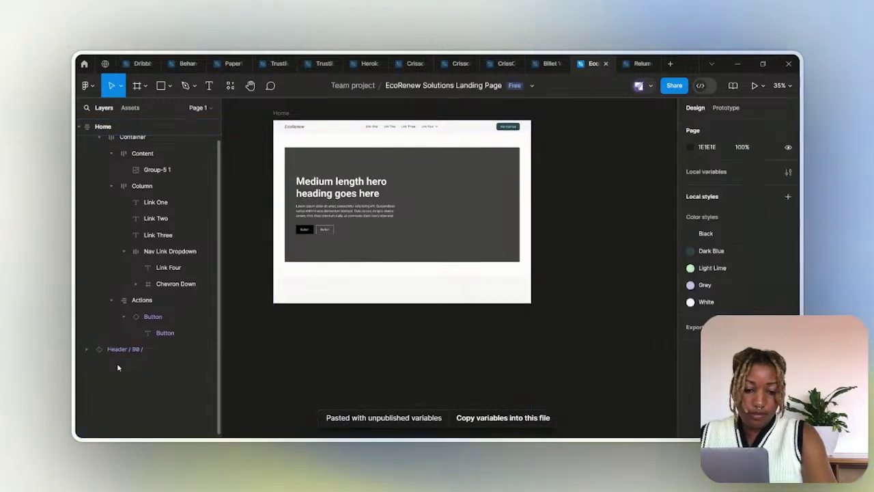
Detach the Header / 90 instance in the Home frame and add a black 000000 fill at 20% opacity over its Card
{"action": "left_click", "coordinate": [376, 208]}
{"action": "key", "text": "ctrl+alt+b"}
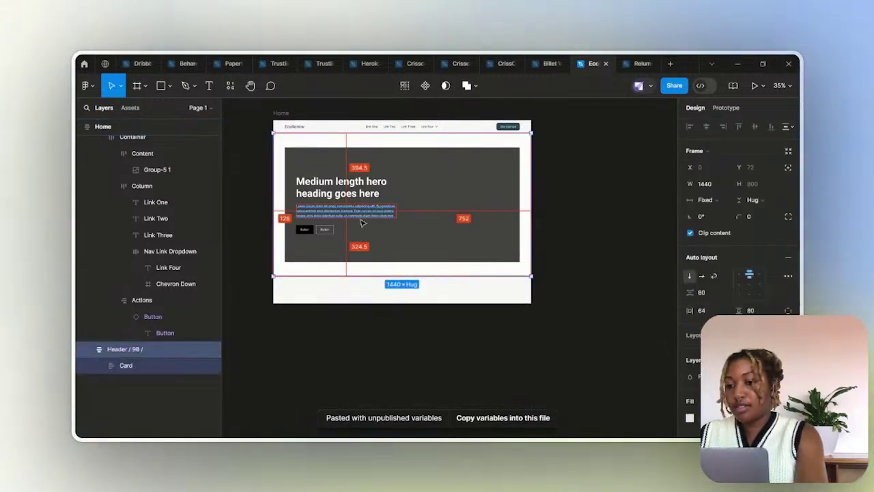
{"action": "double_click", "coordinate": [349, 210]}
{"action": "scroll", "coordinate": [785, 262], "scroll_direction": "down", "scroll_amount": 3}
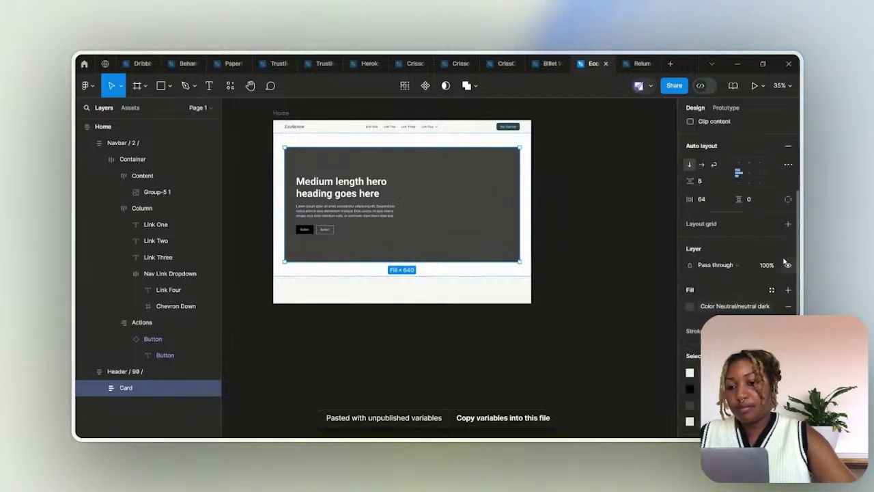
{"action": "left_click", "coordinate": [788, 232]}
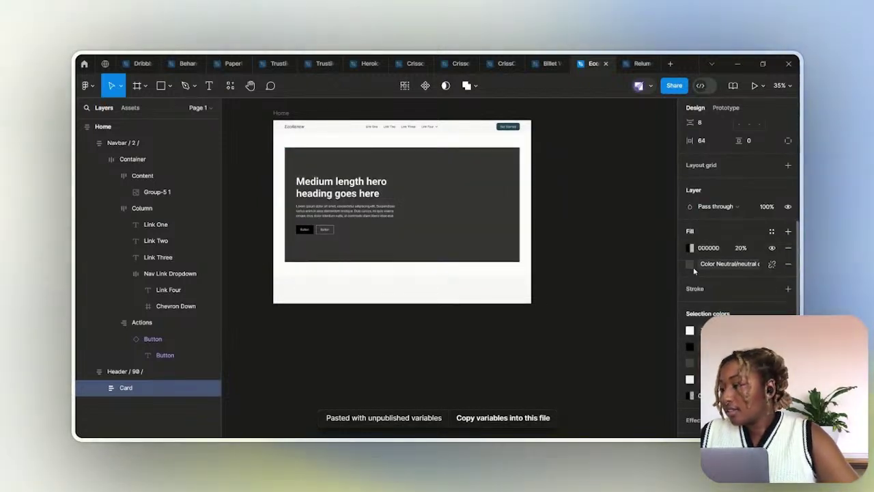
Change the Card's underlying neutral dark fill to an image fill and deselect the Card
{"action": "left_click", "coordinate": [692, 265]}
{"action": "left_click", "coordinate": [577, 224]}
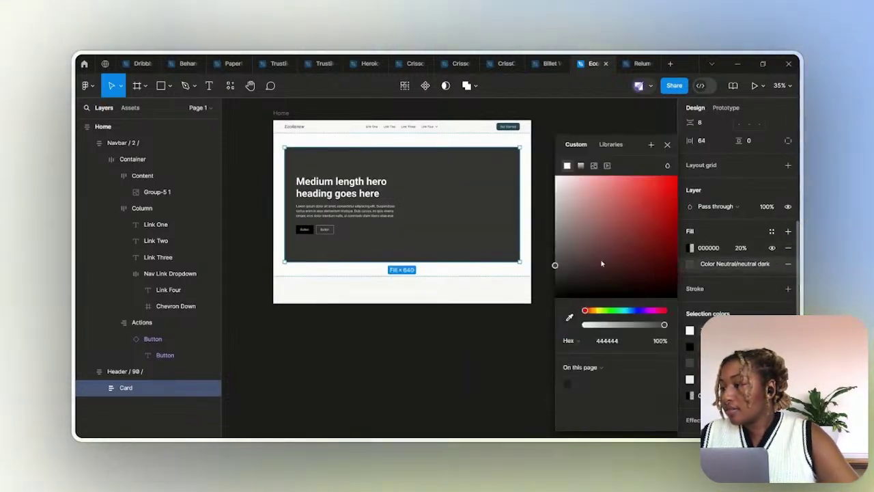
{"action": "left_click", "coordinate": [594, 165]}
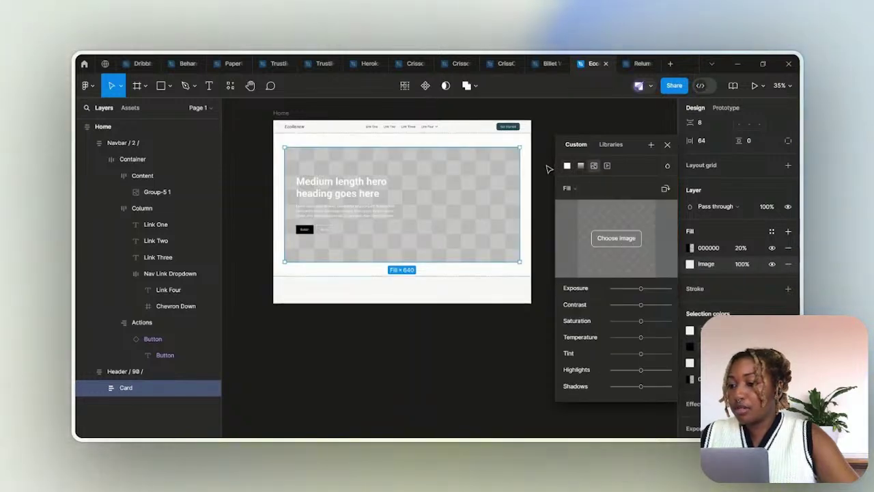
{"action": "left_click", "coordinate": [472, 389]}
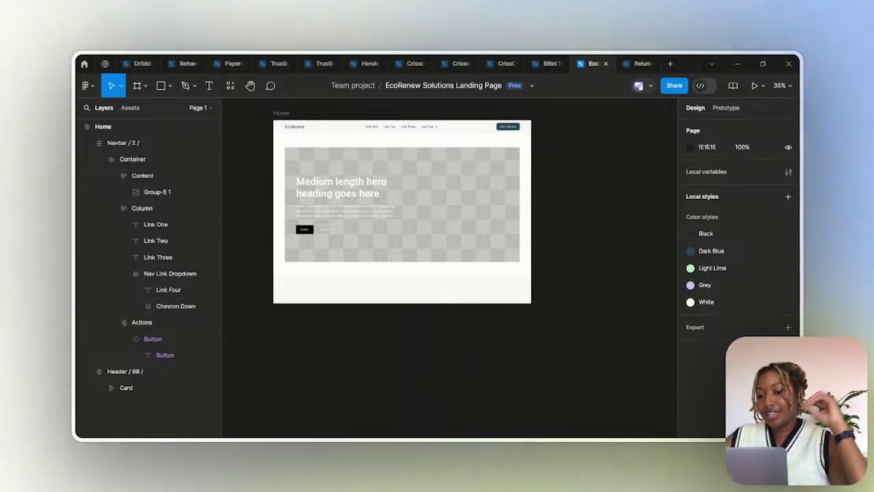
Switch to Freepik in the browser and look through the renewable energy images for a hero picture
{"action": "mouse_move", "coordinate": [470, 437]}
{"action": "left_click", "coordinate": [446, 423]}
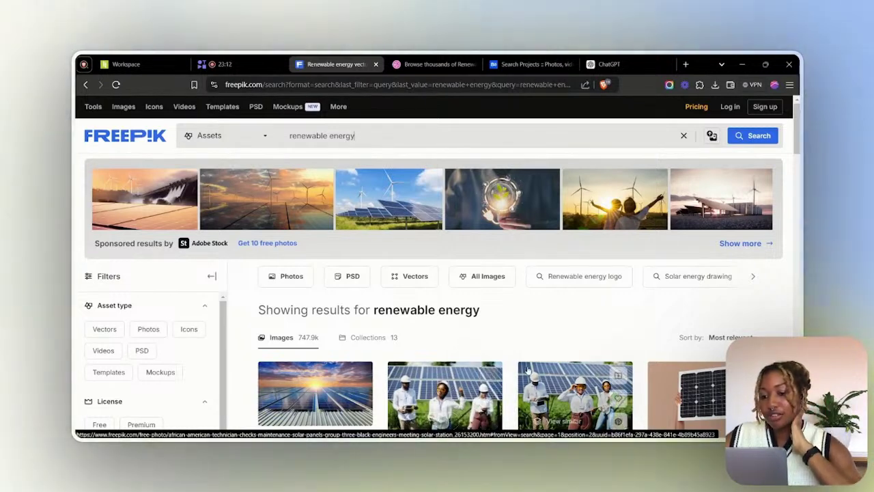
{"action": "scroll", "coordinate": [528, 370], "scroll_direction": "down", "scroll_amount": 5}
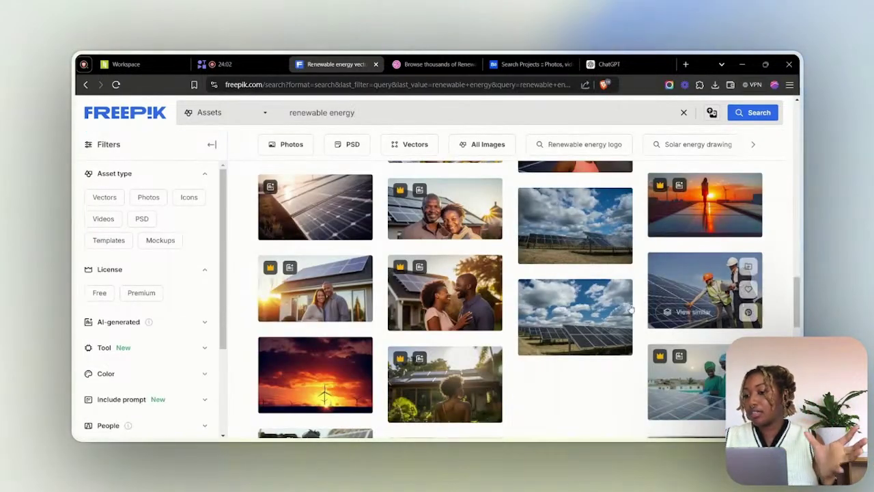
Look through the renewable energy images and save the sunset rooftop solar panel photo to Downloads in the small 1000 × 563 px size
{"action": "scroll", "coordinate": [788, 321], "scroll_direction": "down", "scroll_amount": 5}
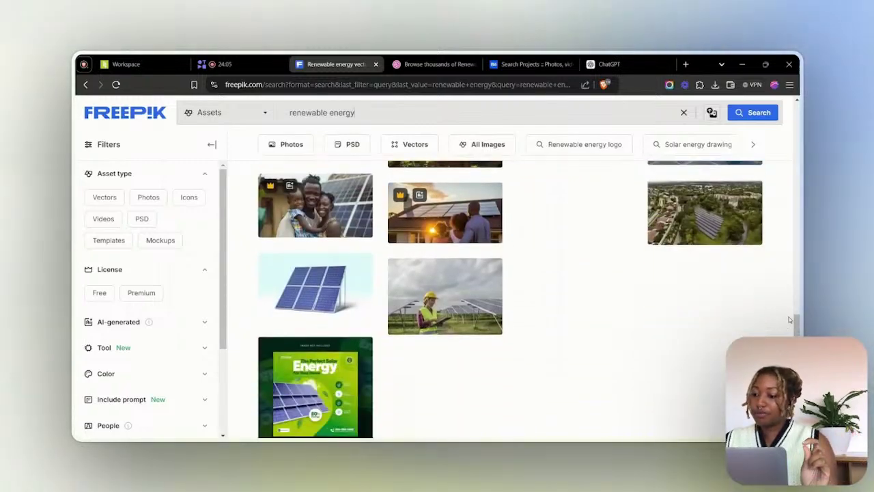
{"action": "scroll", "coordinate": [789, 319], "scroll_direction": "up", "scroll_amount": 15}
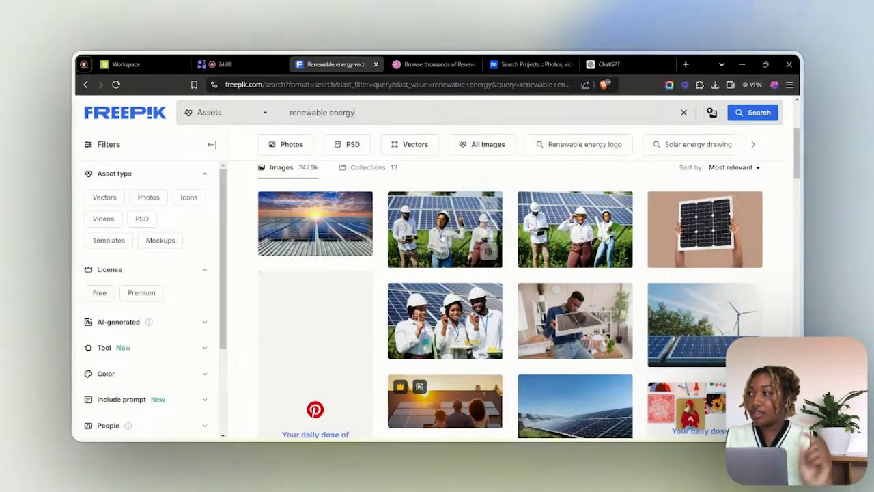
{"action": "left_click", "coordinate": [318, 226]}
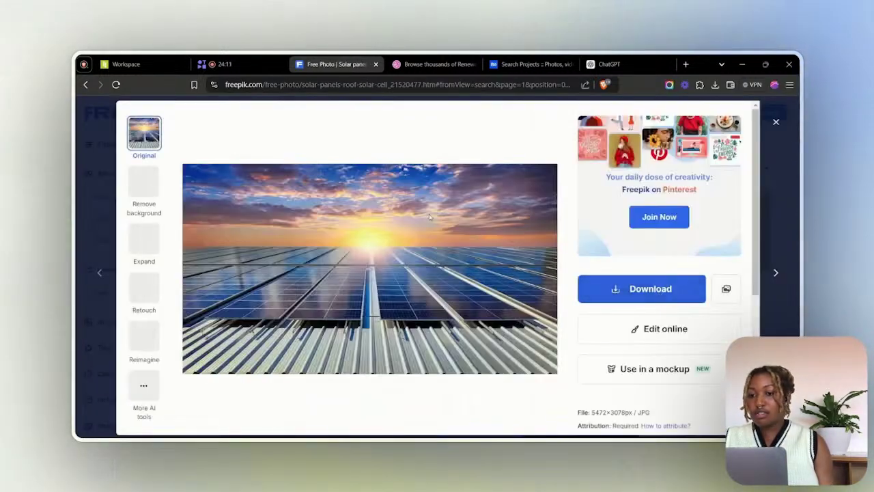
{"action": "scroll", "coordinate": [591, 224], "scroll_direction": "down", "scroll_amount": 2}
{"action": "left_click", "coordinate": [683, 203]}
{"action": "left_click", "coordinate": [722, 312]}
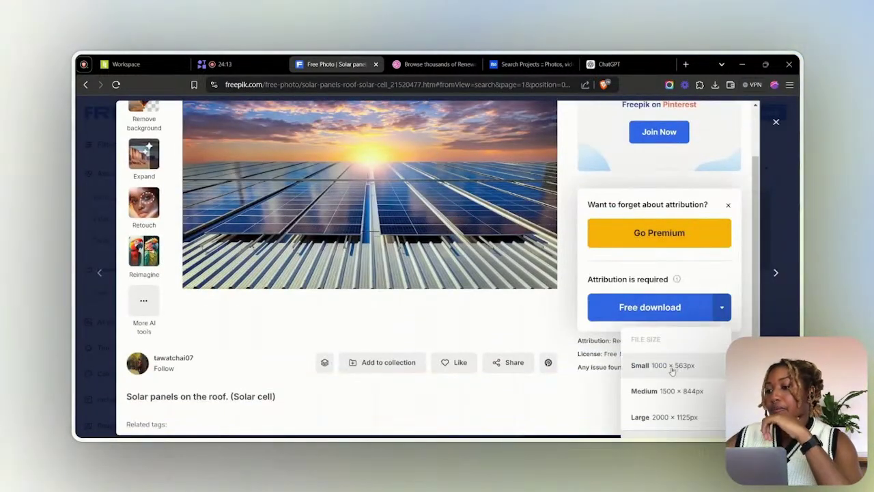
{"action": "left_click", "coordinate": [666, 365]}
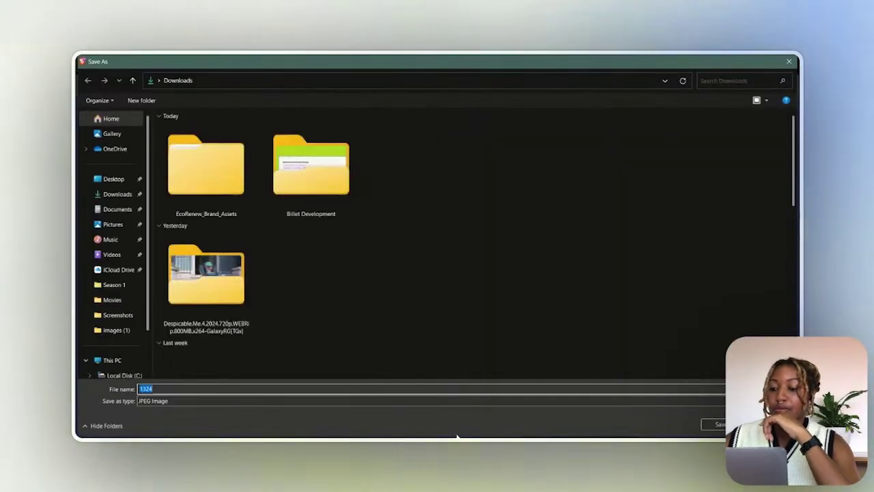
{"action": "left_click", "coordinate": [704, 423]}
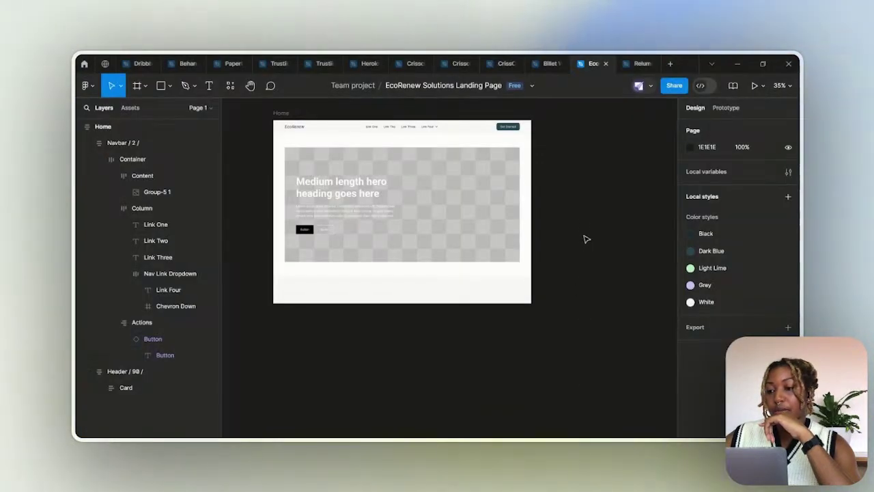
Switch to the EcoRenew Solutions Landing Page file in Figma and replace the hero card's placeholder image fill with the downloaded solar panel photo
{"action": "scroll", "coordinate": [459, 221], "scroll_direction": "up", "scroll_amount": 2}
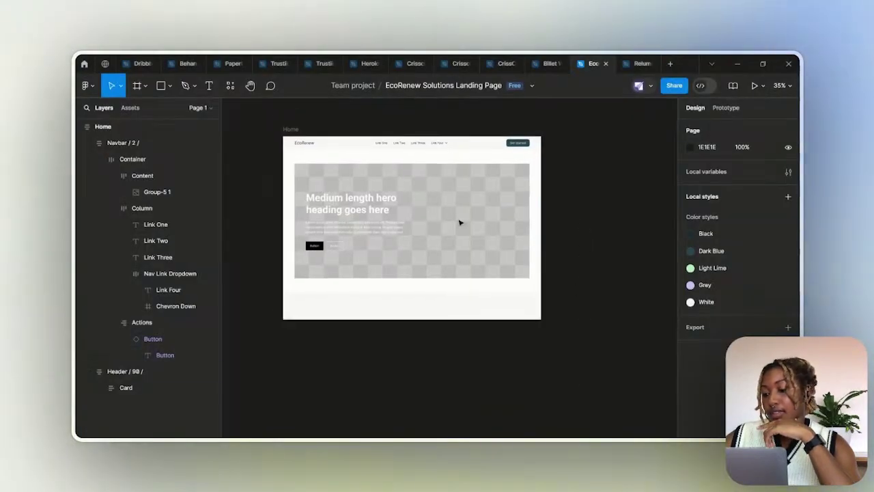
{"action": "left_click", "coordinate": [407, 183]}
{"action": "left_click", "coordinate": [410, 184]}
{"action": "scroll", "coordinate": [758, 301], "scroll_direction": "down", "scroll_amount": 3}
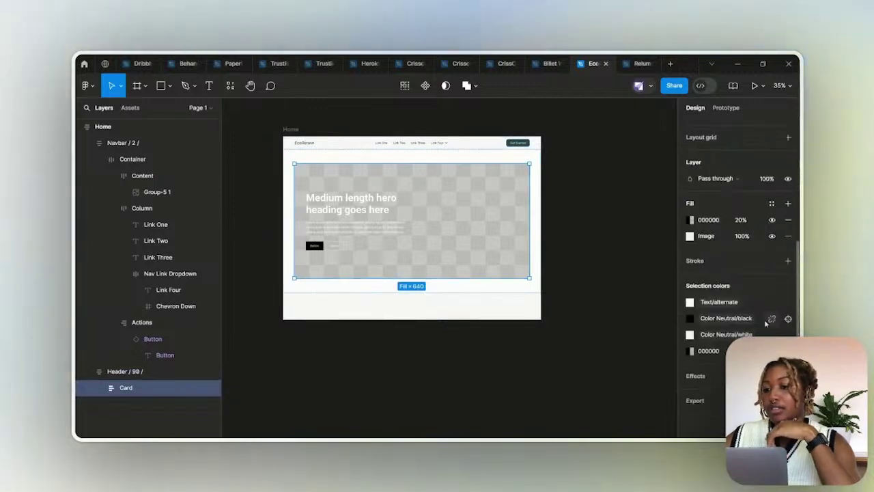
{"action": "left_click", "coordinate": [690, 236]}
{"action": "left_click", "coordinate": [617, 266]}
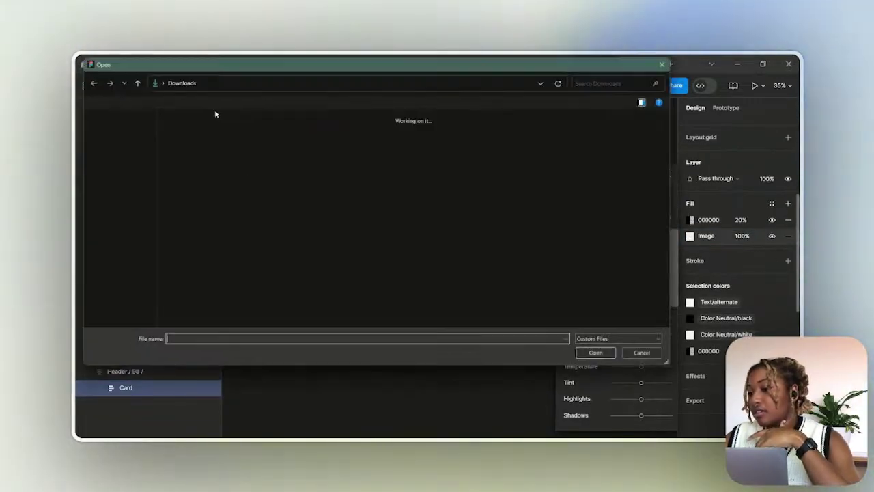
{"action": "left_click", "coordinate": [207, 171]}
{"action": "left_click", "coordinate": [601, 355]}
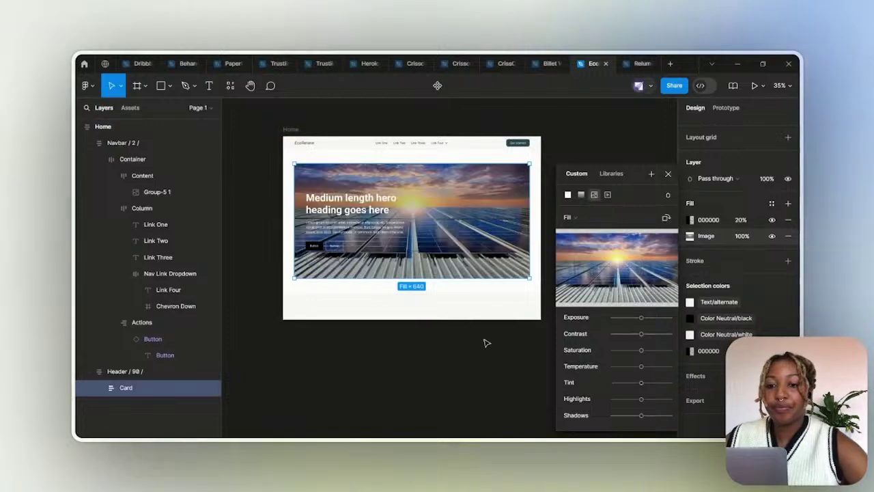
Try 40% and 55% opacity for the hero card's black overlay fill and settle on 50%
{"action": "left_click", "coordinate": [743, 220]}
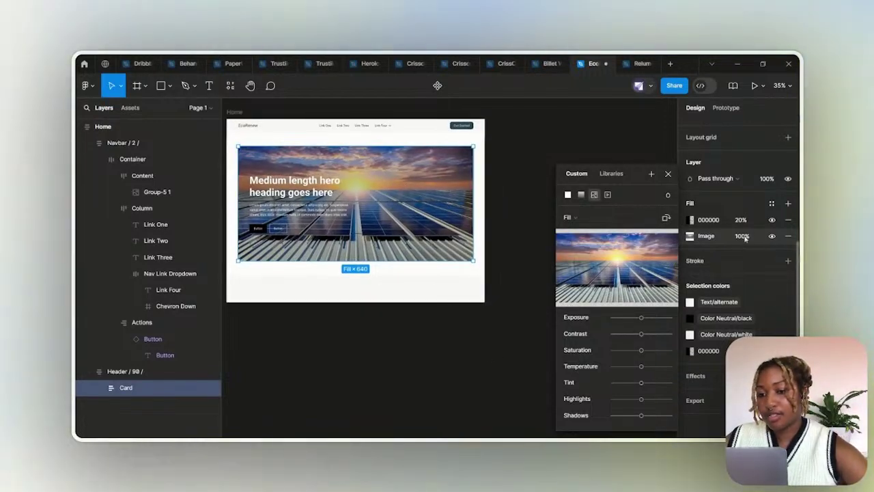
{"action": "type", "text": "40"}
{"action": "key", "text": "Return"}
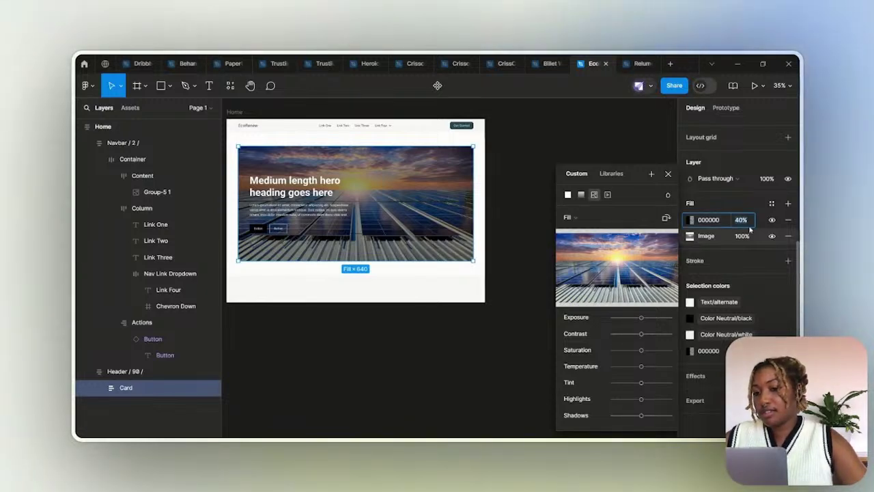
{"action": "type", "text": "55"}
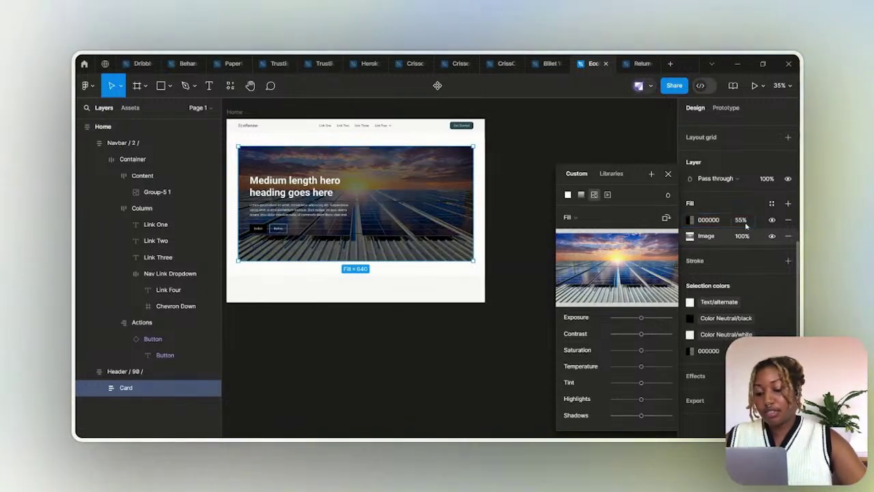
{"action": "key", "text": "Return"}
{"action": "type", "text": "50"}
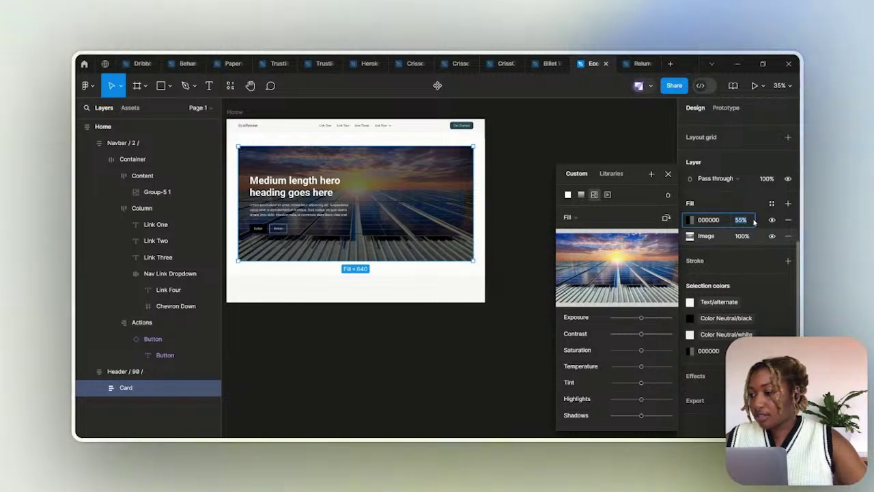
{"action": "key", "text": "Return"}
{"action": "scroll", "coordinate": [754, 222], "scroll_direction": "up", "scroll_amount": 1}
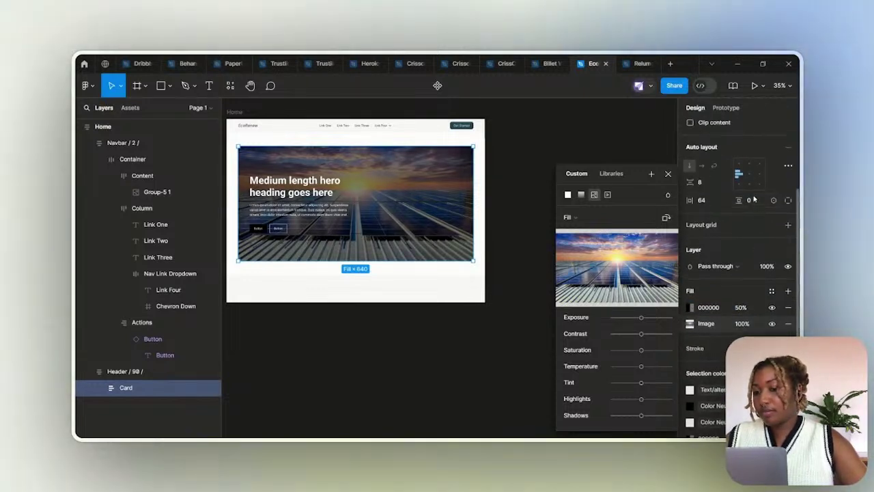
{"action": "scroll", "coordinate": [751, 205], "scroll_direction": "up", "scroll_amount": 3}
{"action": "left_click", "coordinate": [668, 175]}
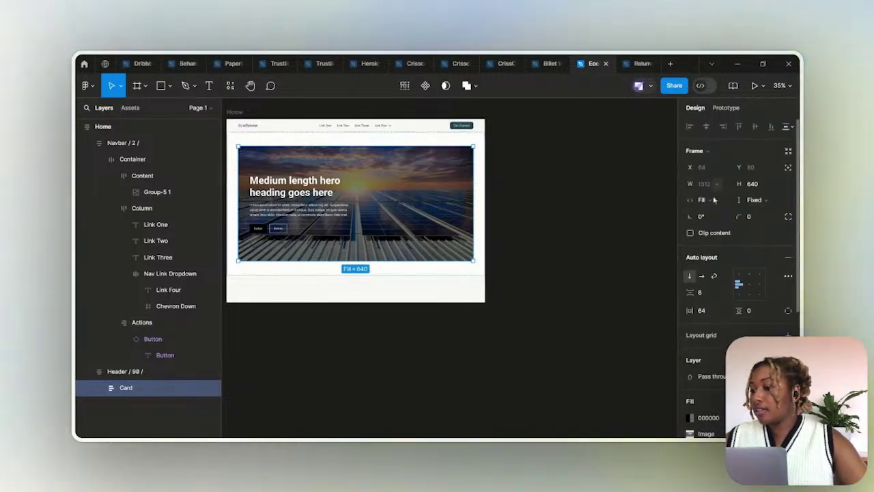
Set the hero card's corner radius to 10
{"action": "left_click", "coordinate": [752, 217]}
{"action": "type", "text": "10"}
{"action": "key", "text": "Return"}
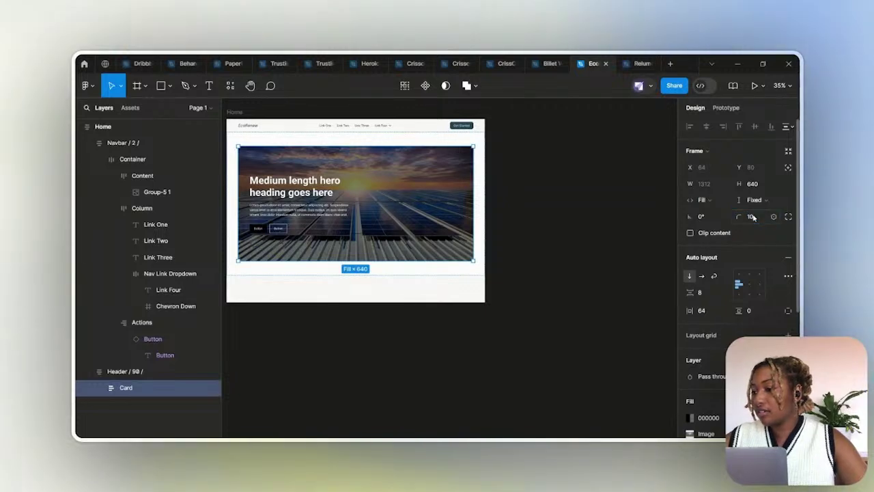
{"action": "left_click", "coordinate": [555, 239]}
Set the font of the hero heading and the paragraph below it to Inter
{"action": "scroll", "coordinate": [461, 197], "scroll_direction": "up", "scroll_amount": 5}
{"action": "left_click", "coordinate": [369, 198]}
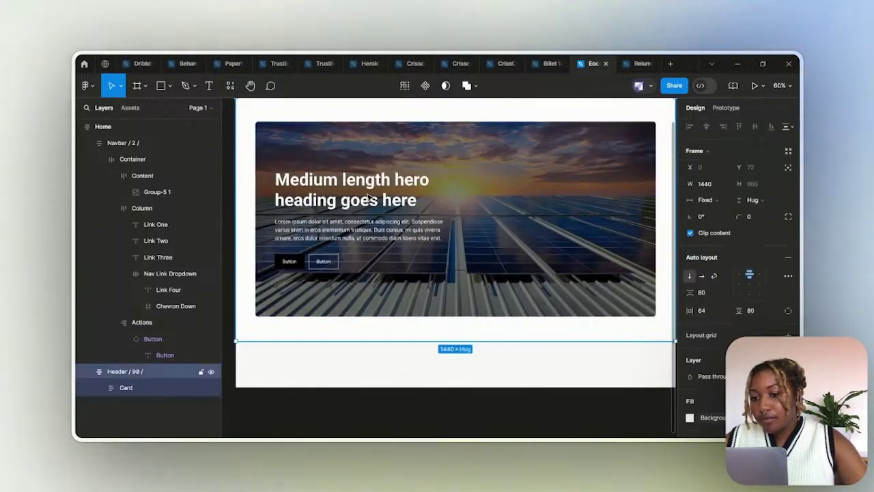
{"action": "double_click", "coordinate": [369, 198]}
{"action": "left_click", "coordinate": [368, 198]}
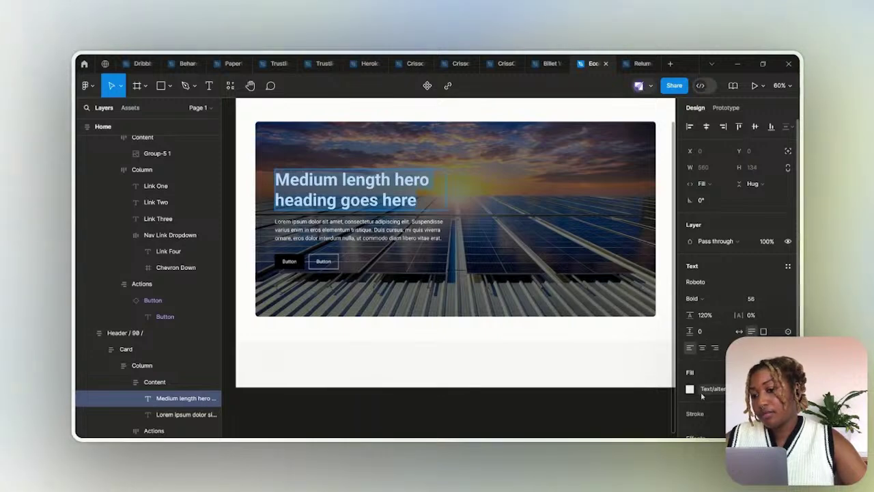
{"action": "left_click", "coordinate": [695, 282]}
{"action": "left_click", "coordinate": [601, 237]}
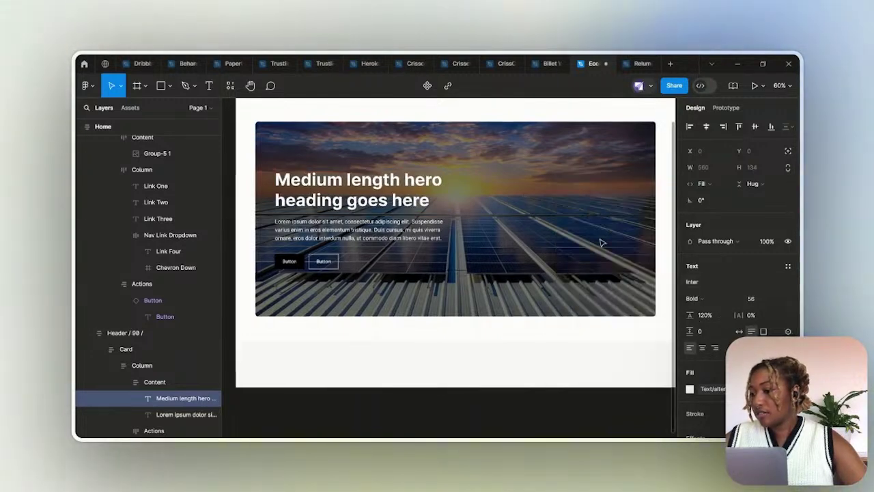
{"action": "left_click", "coordinate": [319, 232]}
{"action": "left_click", "coordinate": [703, 282]}
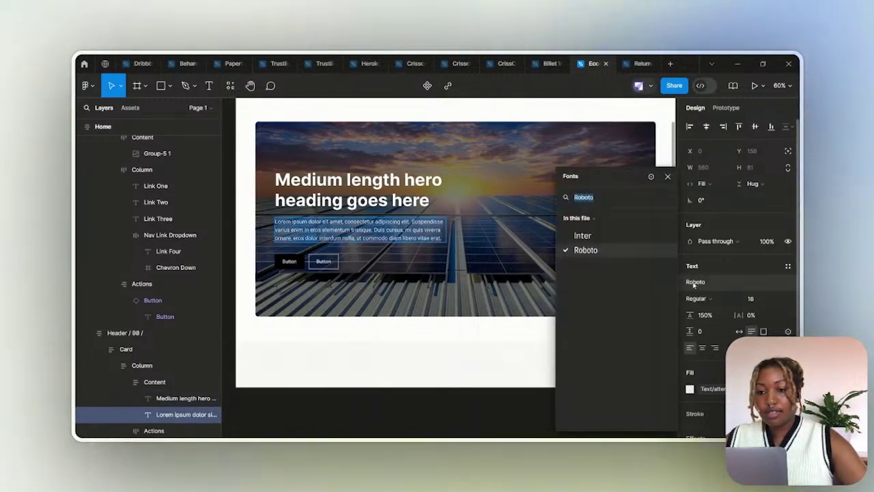
{"action": "left_click", "coordinate": [580, 235]}
Give the hero's black button the look of the navbar's Get Started button and delete the outlined button beside it
{"action": "left_click", "coordinate": [300, 266]}
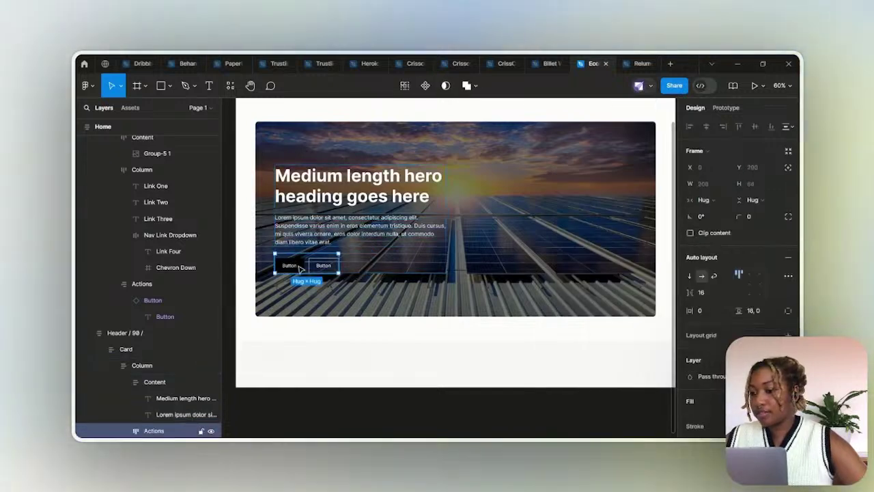
{"action": "left_click", "coordinate": [300, 266]}
{"action": "scroll", "coordinate": [489, 198], "scroll_direction": "down", "scroll_amount": 5}
{"action": "left_click", "coordinate": [567, 149]}
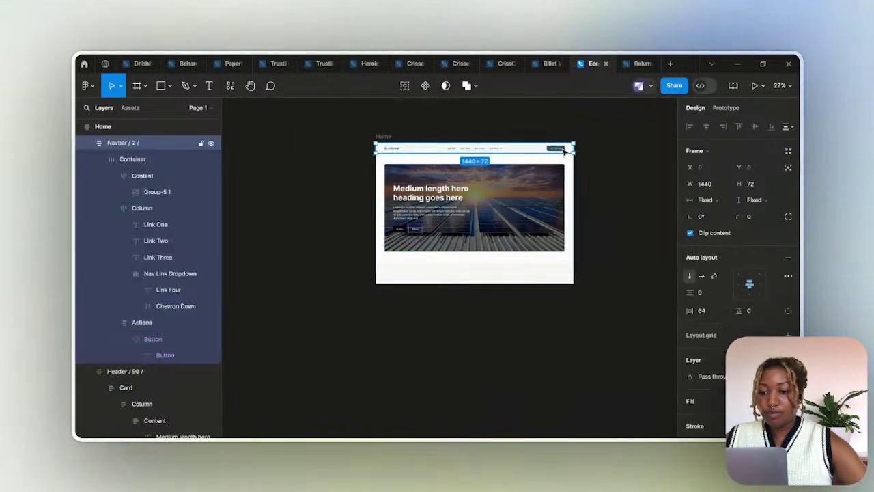
{"action": "left_click", "coordinate": [565, 150]}
{"action": "left_click", "coordinate": [564, 151]}
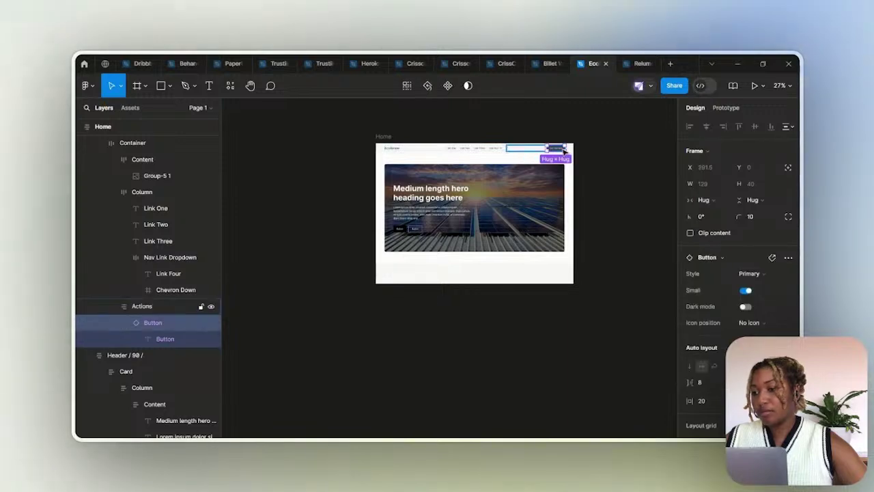
{"action": "scroll", "coordinate": [417, 232], "scroll_direction": "up", "scroll_amount": 5}
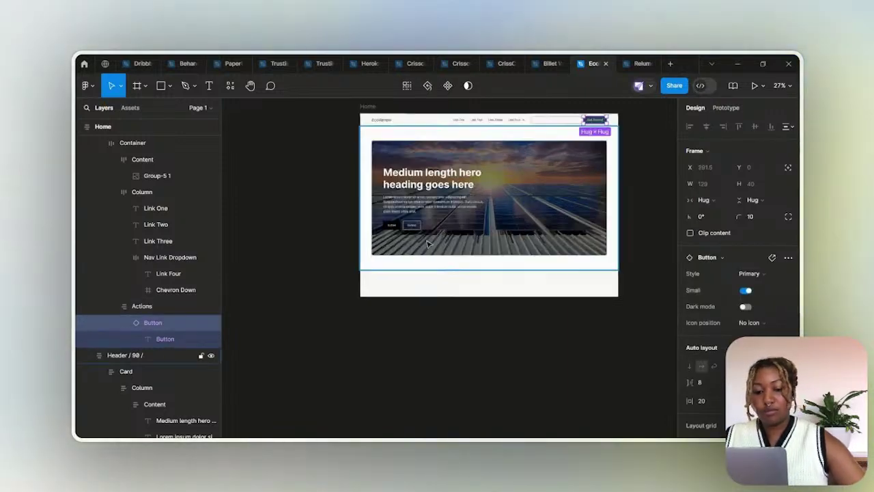
{"action": "left_click", "coordinate": [345, 196]}
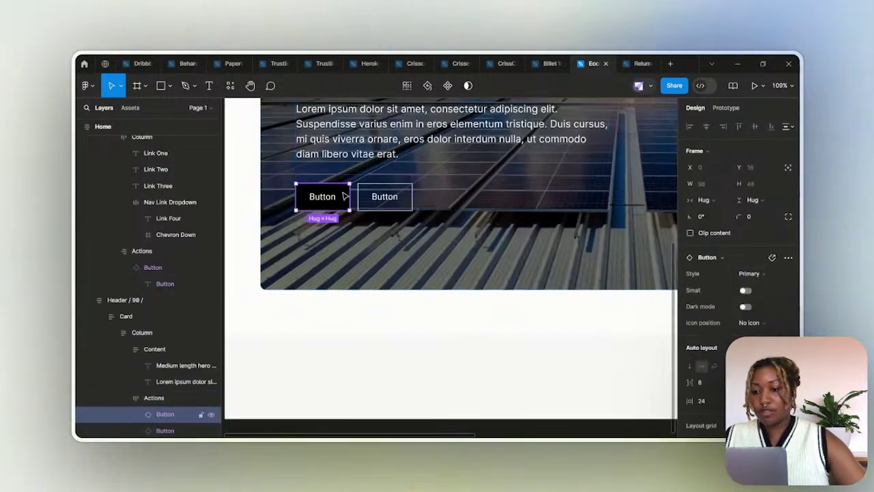
{"action": "left_click", "coordinate": [165, 430]}
{"action": "key", "text": "Delete"}
Change the hero button's label to "Get Started"
{"action": "left_click", "coordinate": [331, 196]}
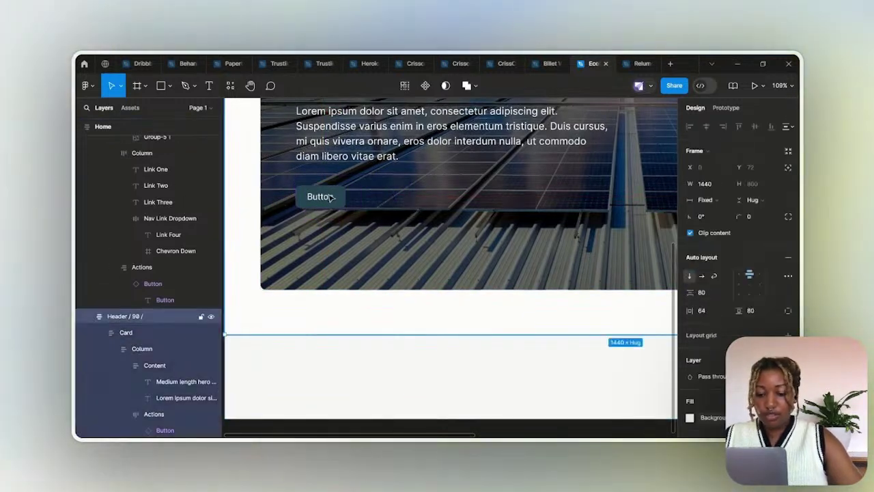
{"action": "left_click", "coordinate": [331, 197]}
{"action": "double_click", "coordinate": [330, 196]}
{"action": "double_click", "coordinate": [329, 196]}
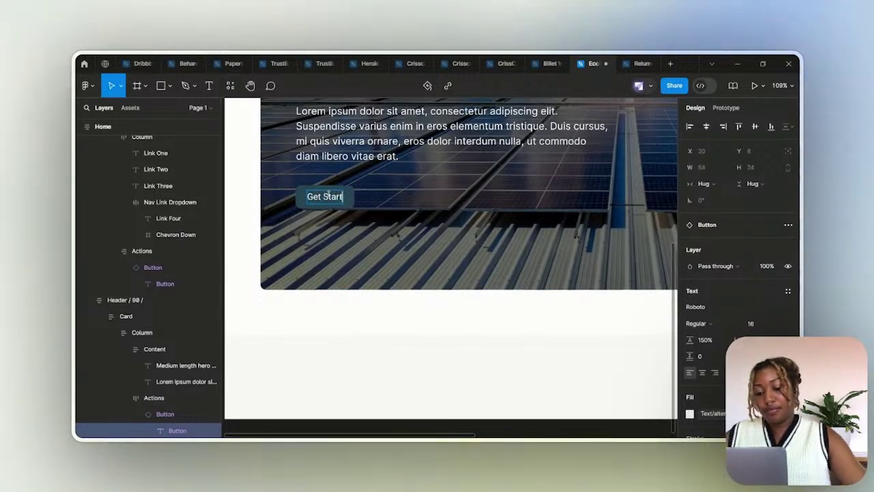
{"action": "scroll", "coordinate": [330, 194], "scroll_direction": "down", "scroll_amount": 5}
{"action": "left_click", "coordinate": [415, 298]}
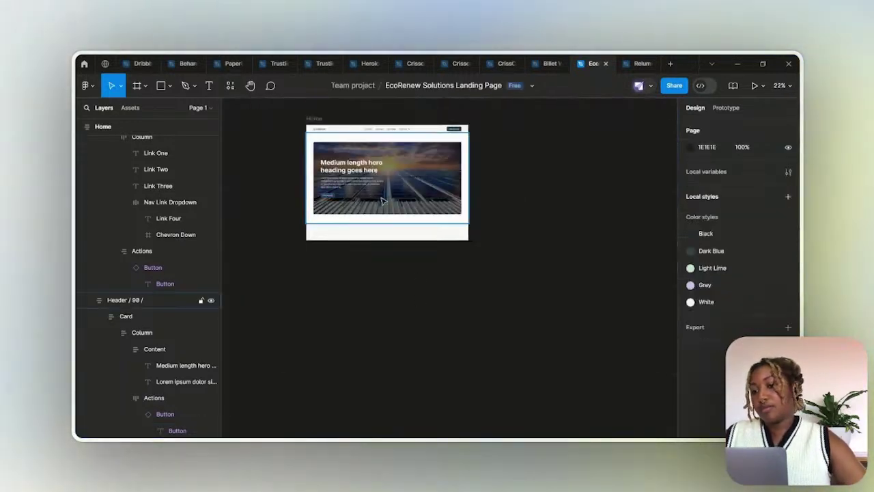
{"action": "scroll", "coordinate": [408, 177], "scroll_direction": "up", "scroll_amount": 3}
{"action": "left_click", "coordinate": [408, 178]}
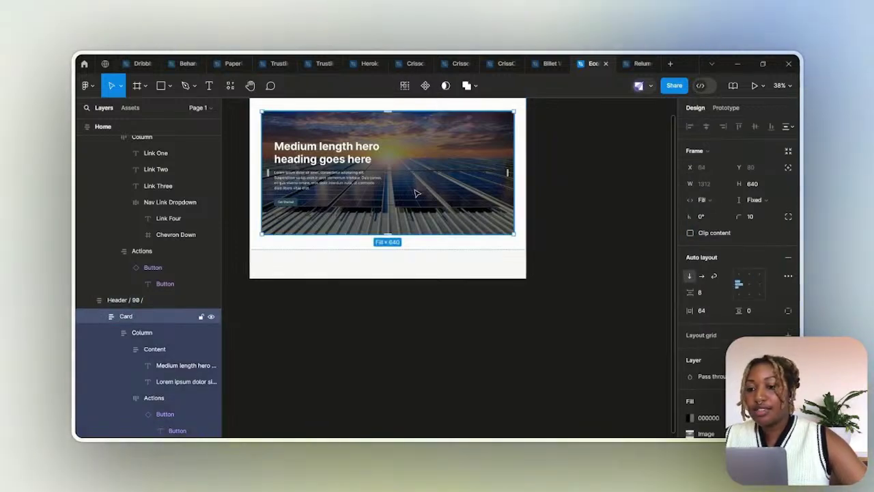
{"action": "scroll", "coordinate": [435, 190], "scroll_direction": "up", "scroll_amount": 2}
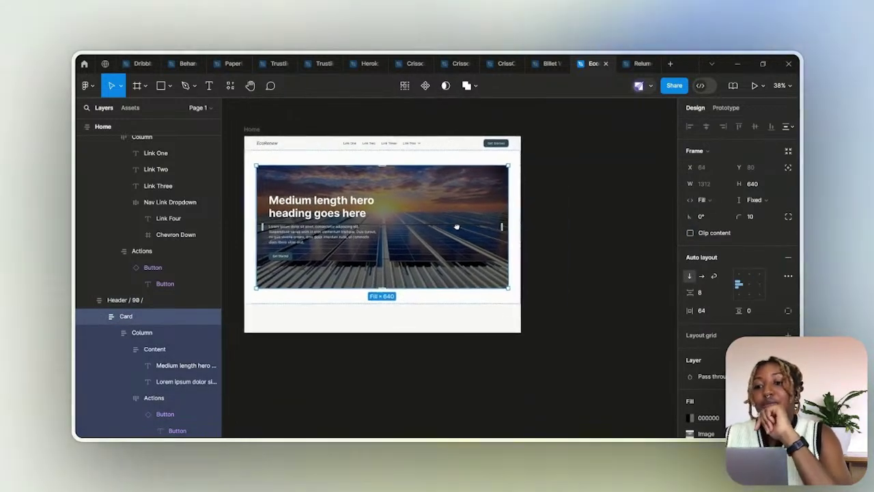
Try the Dark Blue colour style on the hero heading and paragraph, and undo it
{"action": "left_click", "coordinate": [328, 258]}
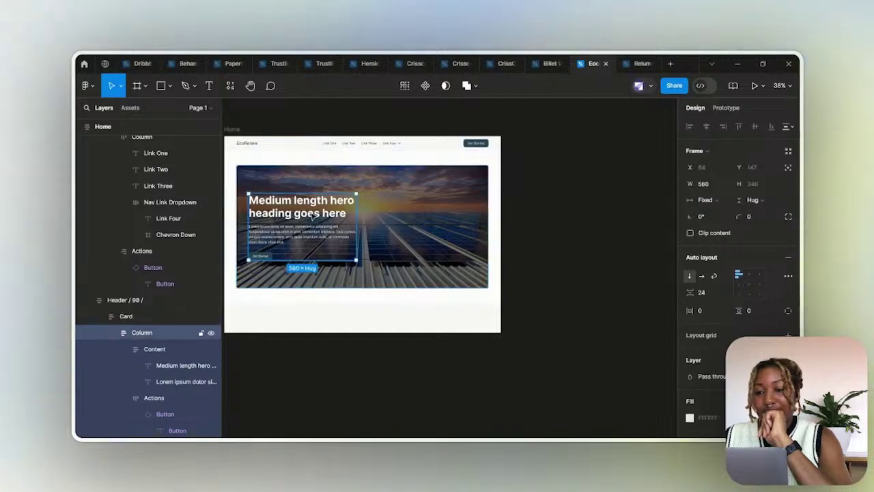
{"action": "left_click", "coordinate": [307, 232]}
{"action": "left_click", "coordinate": [690, 350]}
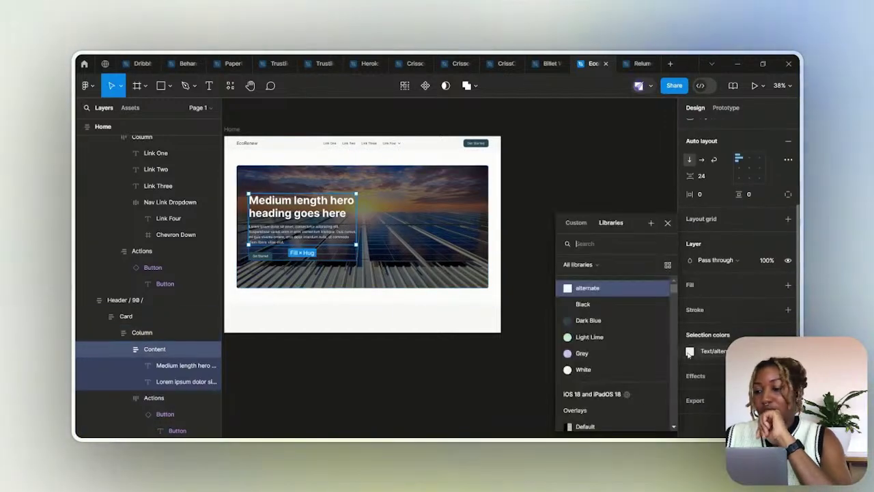
{"action": "left_click", "coordinate": [595, 318]}
{"action": "left_click", "coordinate": [560, 300]}
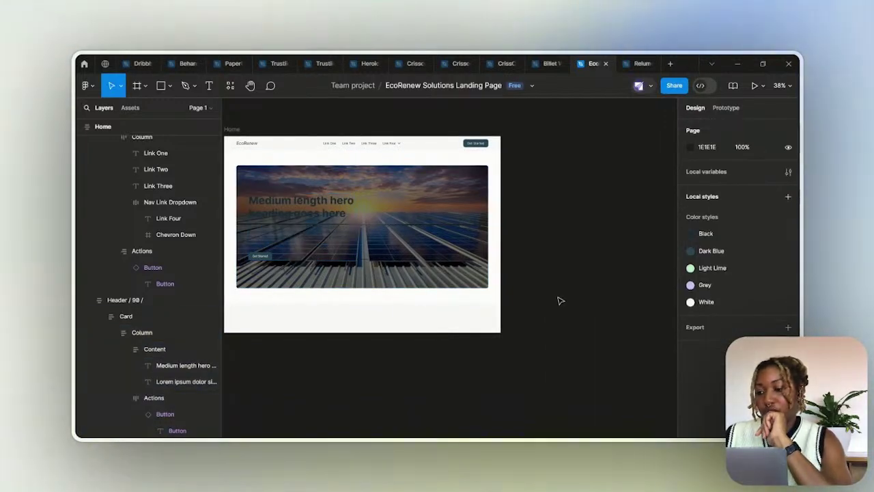
{"action": "key", "text": "ctrl+z"}
{"action": "left_click", "coordinate": [581, 255]}
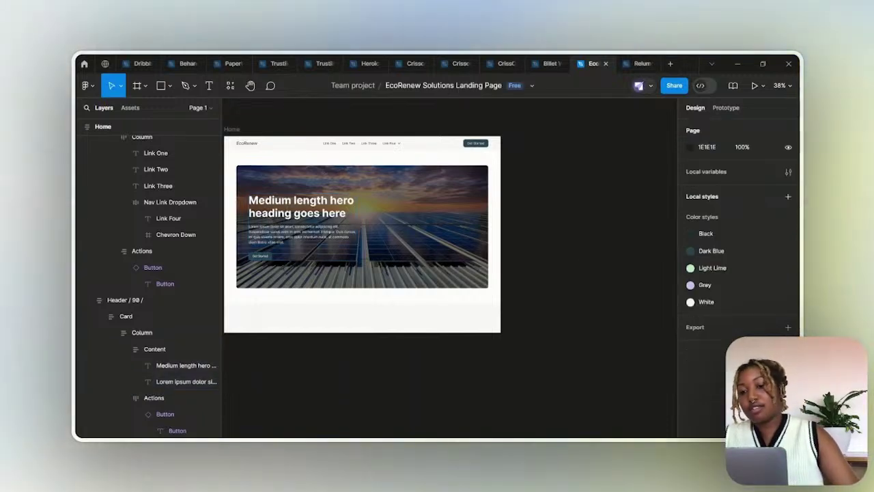
Switch to Freepik, close the open solar panel photo and look through the renewable energy results for another hero image
{"action": "left_click", "coordinate": [436, 393]}
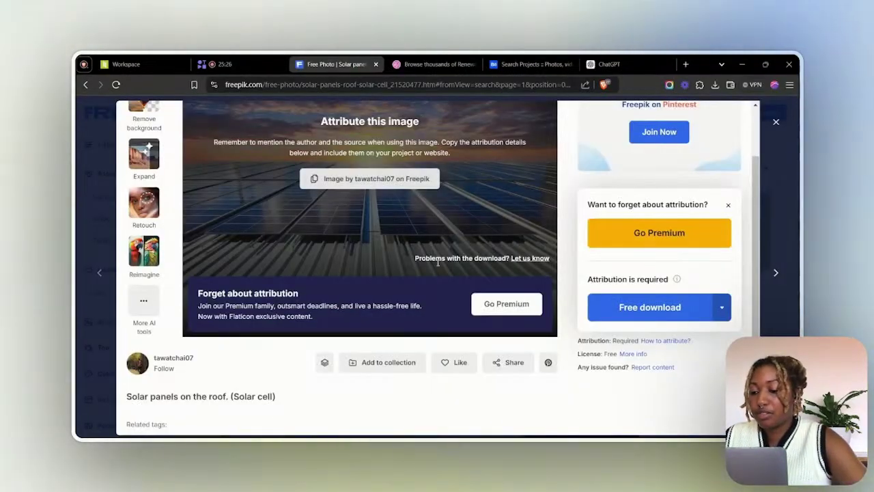
{"action": "scroll", "coordinate": [437, 263], "scroll_direction": "down", "scroll_amount": 3}
{"action": "scroll", "coordinate": [692, 232], "scroll_direction": "up", "scroll_amount": 3}
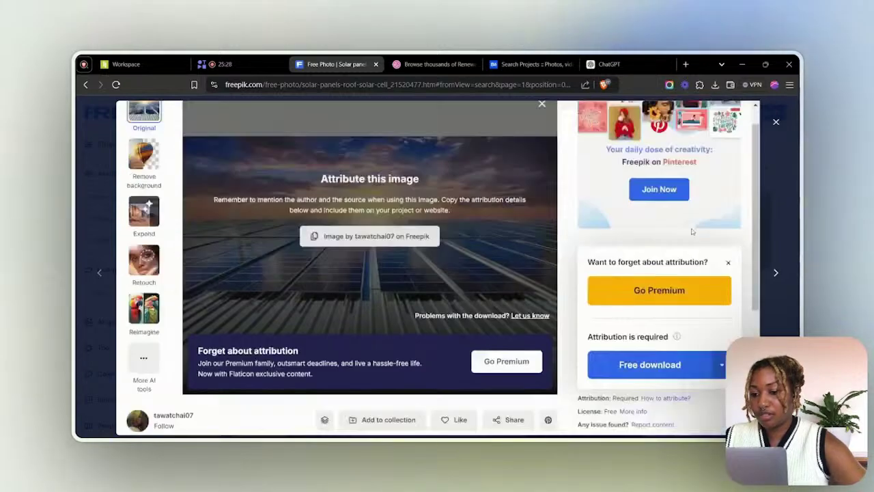
{"action": "left_click", "coordinate": [784, 233]}
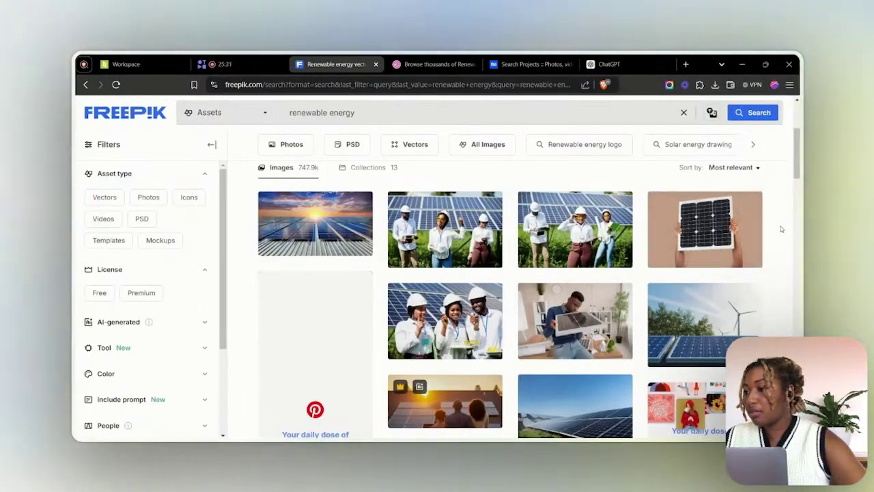
{"action": "scroll", "coordinate": [780, 225], "scroll_direction": "down", "scroll_amount": 5}
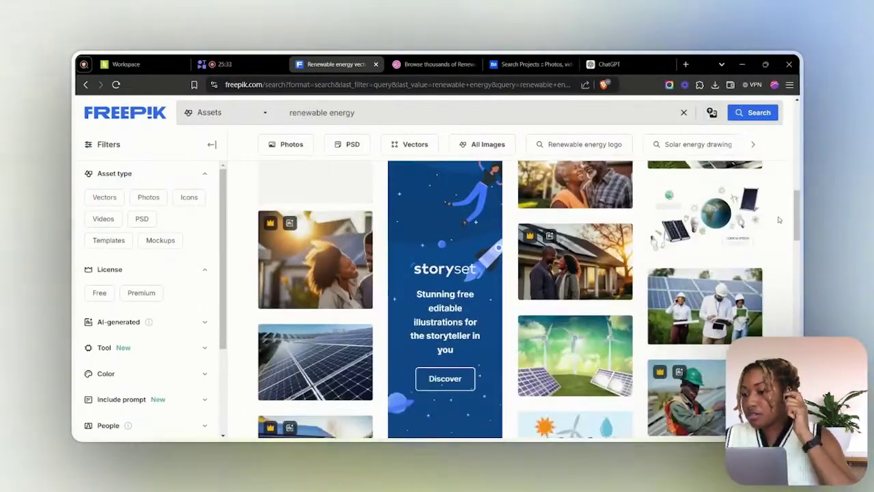
{"action": "scroll", "coordinate": [780, 219], "scroll_direction": "down", "scroll_amount": 10}
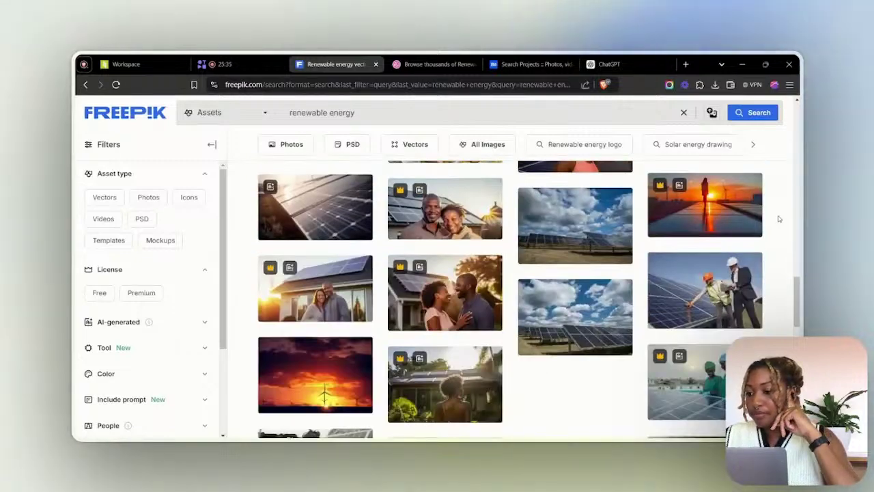
{"action": "scroll", "coordinate": [683, 246], "scroll_direction": "down", "scroll_amount": 10}
Go to page 2 of the renewable energy results, close the pop-up window and examine the images there
{"action": "left_click", "coordinate": [491, 255]}
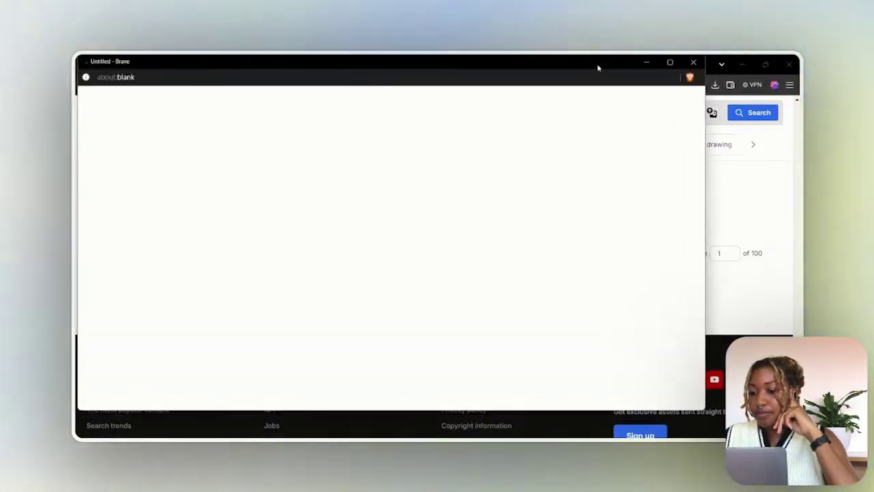
{"action": "left_click", "coordinate": [691, 65]}
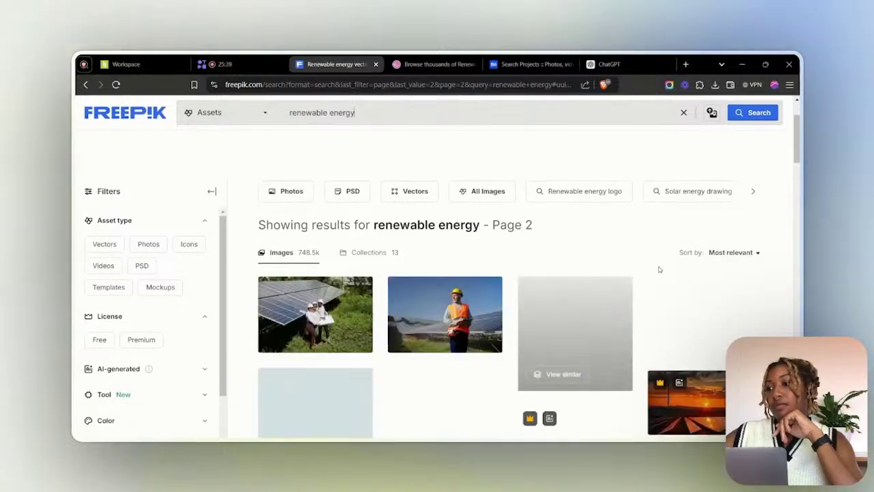
{"action": "scroll", "coordinate": [780, 211], "scroll_direction": "down", "scroll_amount": 3}
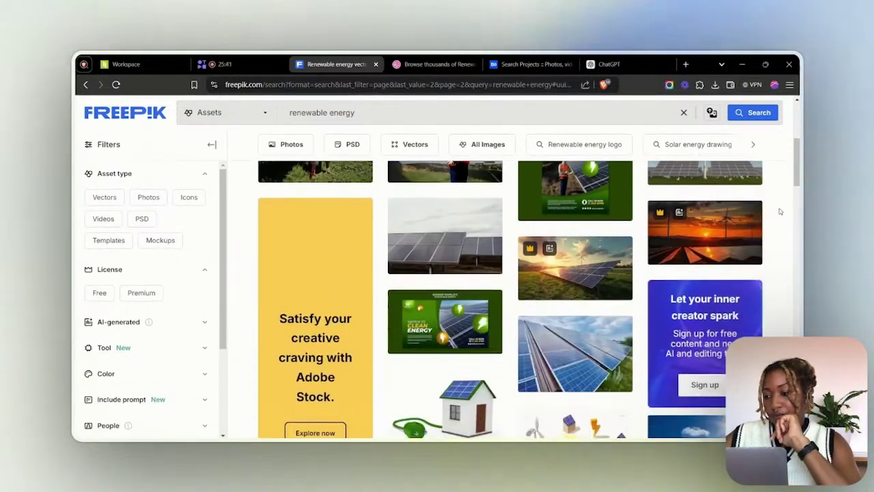
{"action": "scroll", "coordinate": [784, 220], "scroll_direction": "up", "scroll_amount": 3}
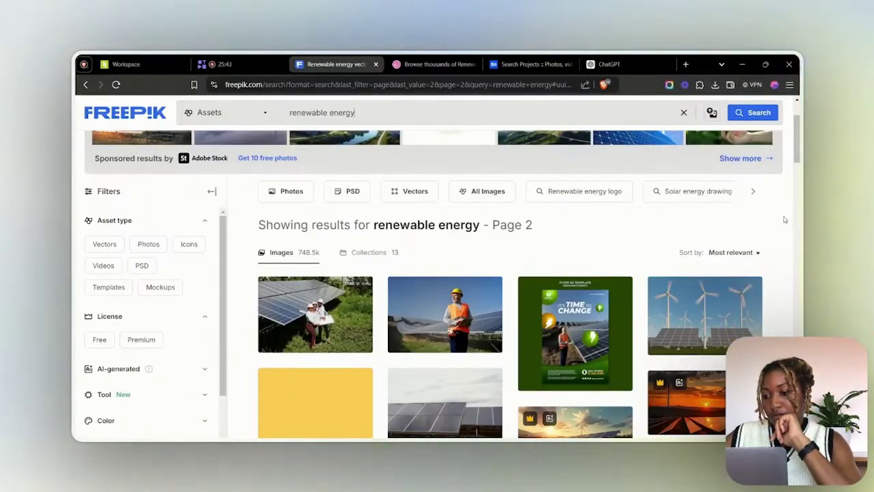
{"action": "scroll", "coordinate": [659, 213], "scroll_direction": "down", "scroll_amount": 4}
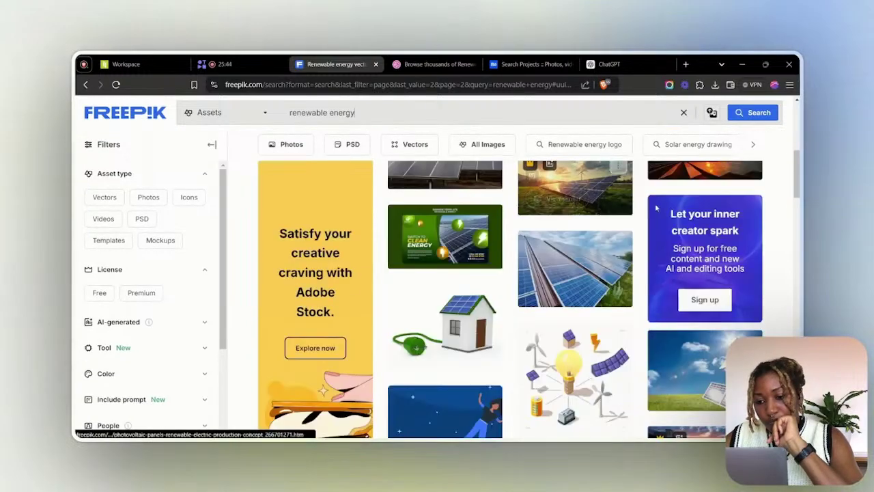
{"action": "scroll", "coordinate": [659, 212], "scroll_direction": "down", "scroll_amount": 3}
{"action": "scroll", "coordinate": [659, 208], "scroll_direction": "down", "scroll_amount": 10}
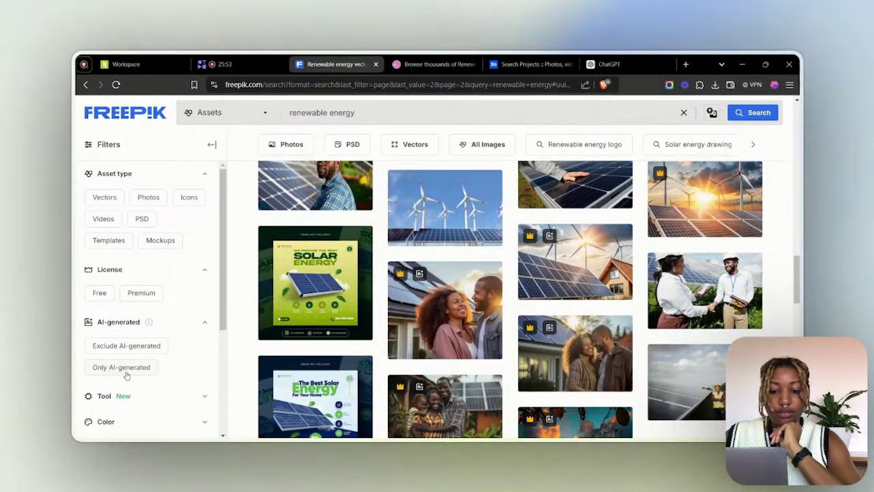
Filter the renewable energy results to free photos only, excluding AI-generated images
{"action": "left_click", "coordinate": [125, 345]}
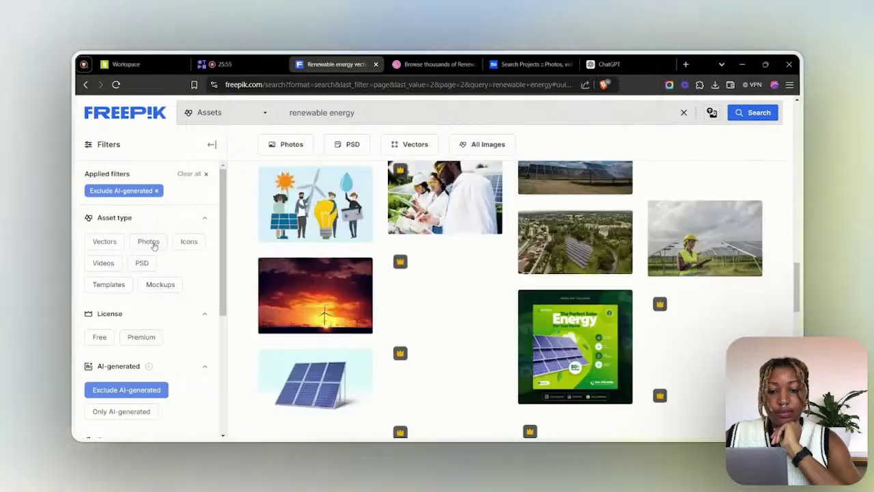
{"action": "left_click", "coordinate": [149, 242]}
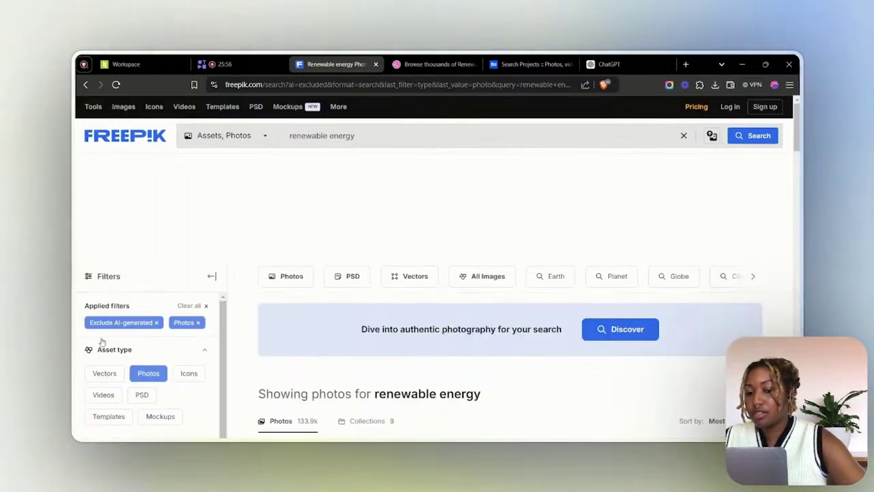
{"action": "scroll", "coordinate": [102, 355], "scroll_direction": "down", "scroll_amount": 3}
{"action": "scroll", "coordinate": [110, 375], "scroll_direction": "up", "scroll_amount": 1}
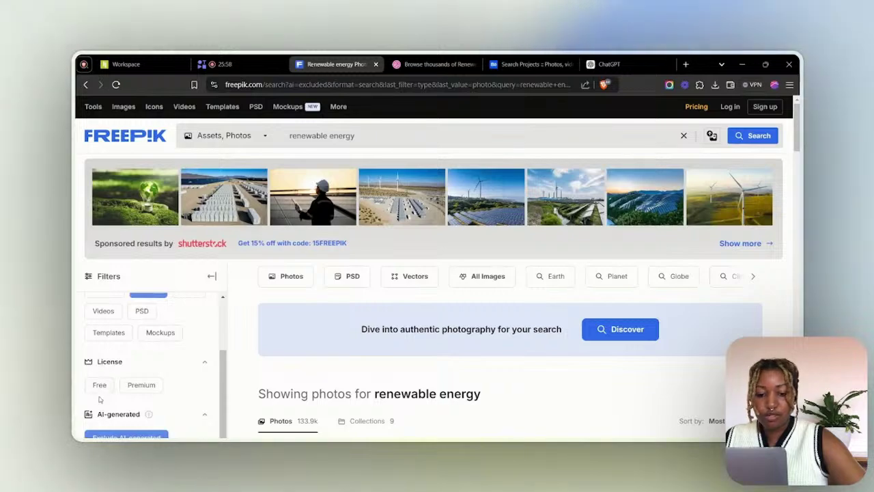
{"action": "left_click", "coordinate": [100, 386]}
{"action": "scroll", "coordinate": [679, 219], "scroll_direction": "down", "scroll_amount": 2}
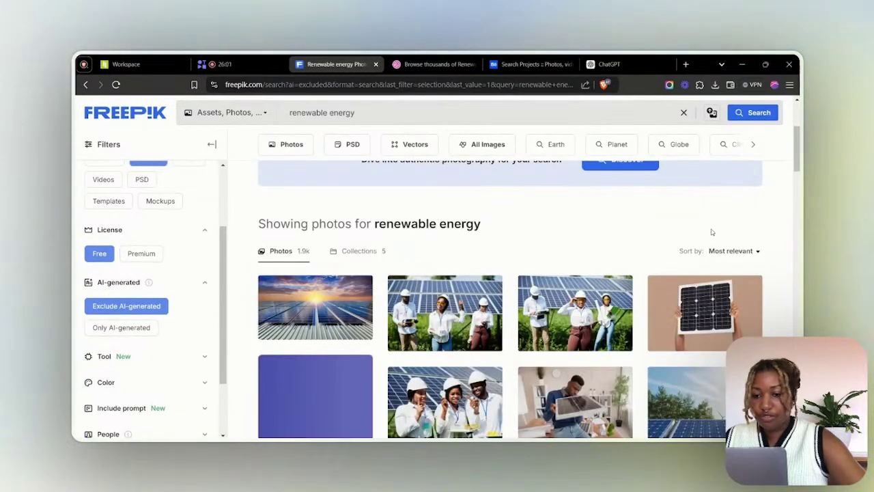
Download the free photo of dark blue solar panels under a clear sky as JPEG file 4440 into Downloads
{"action": "scroll", "coordinate": [710, 230], "scroll_direction": "down", "scroll_amount": 4}
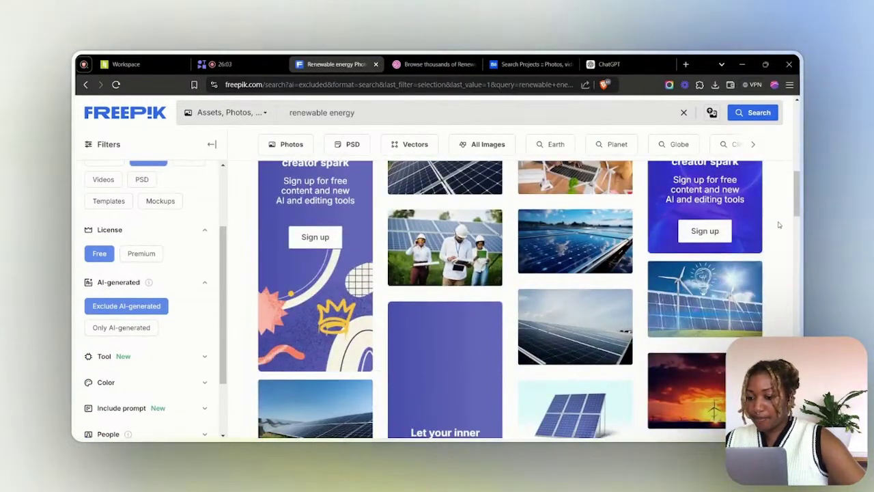
{"action": "left_click", "coordinate": [569, 245]}
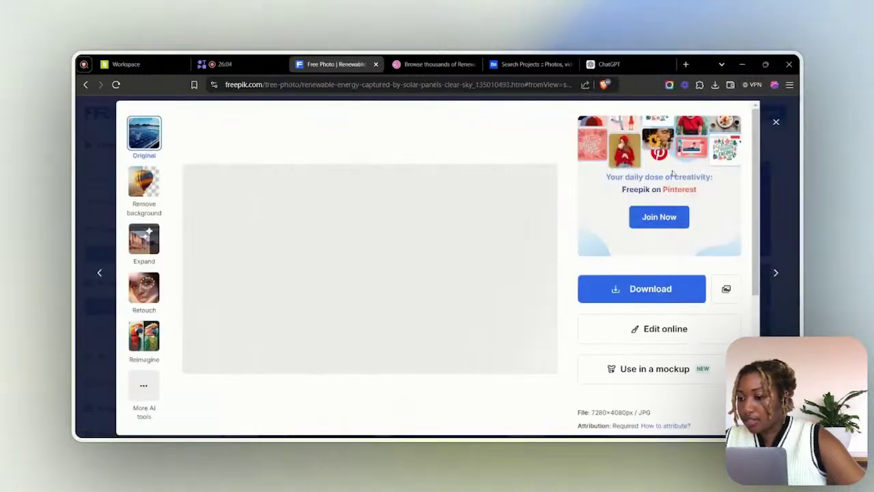
{"action": "scroll", "coordinate": [696, 188], "scroll_direction": "down", "scroll_amount": 1}
{"action": "left_click", "coordinate": [691, 202]}
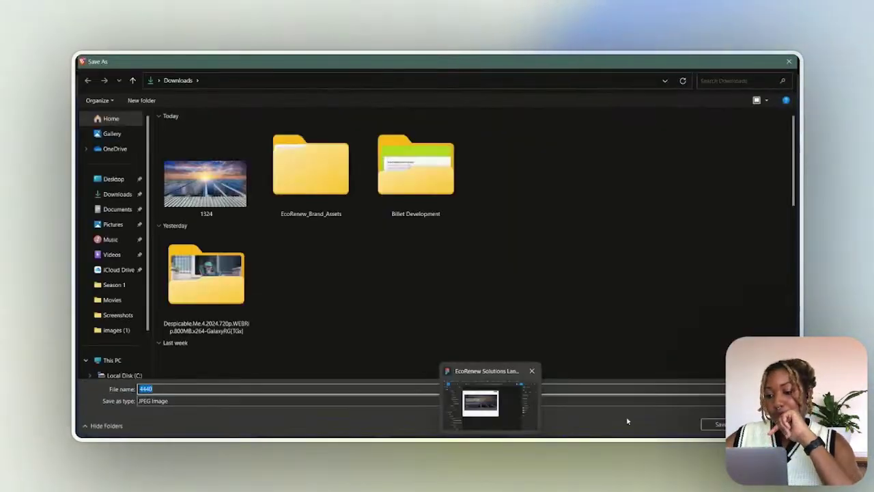
{"action": "key", "text": "Return"}
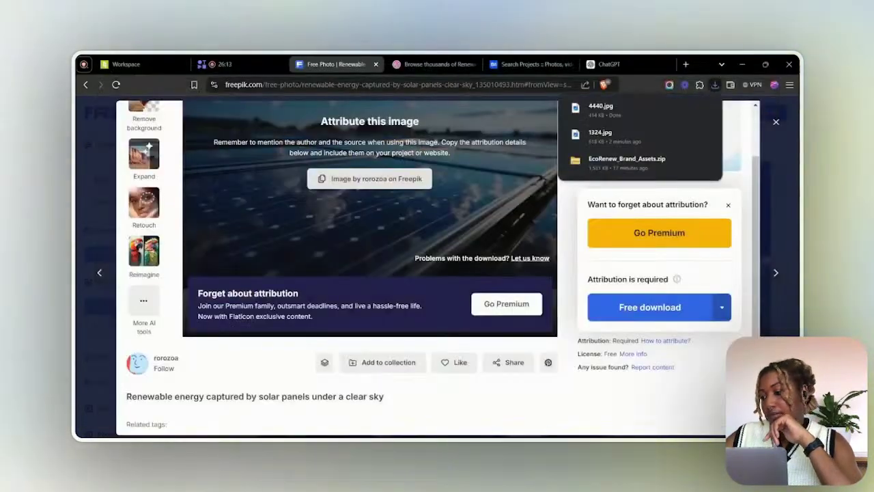
Switch back to Figma and replace the image fill of the hero card with the downloaded solar panel photo 4440
{"action": "left_click", "coordinate": [444, 410]}
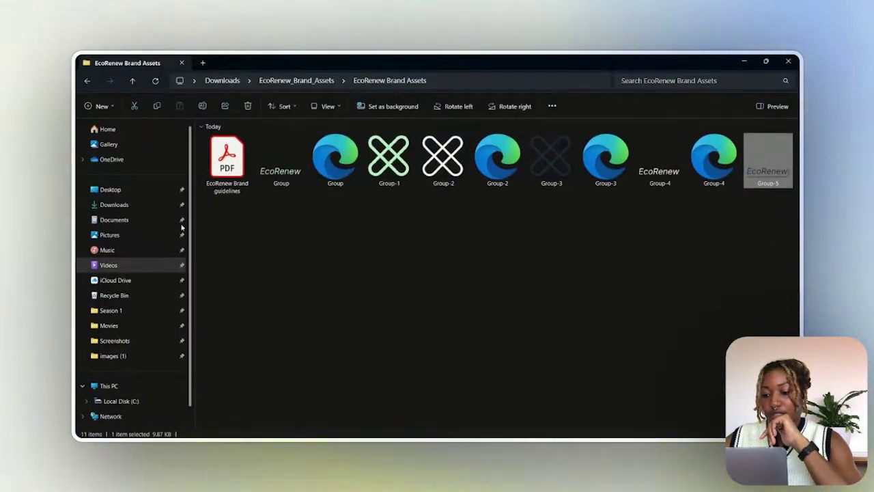
{"action": "mouse_move", "coordinate": [478, 427]}
{"action": "left_click", "coordinate": [488, 410]}
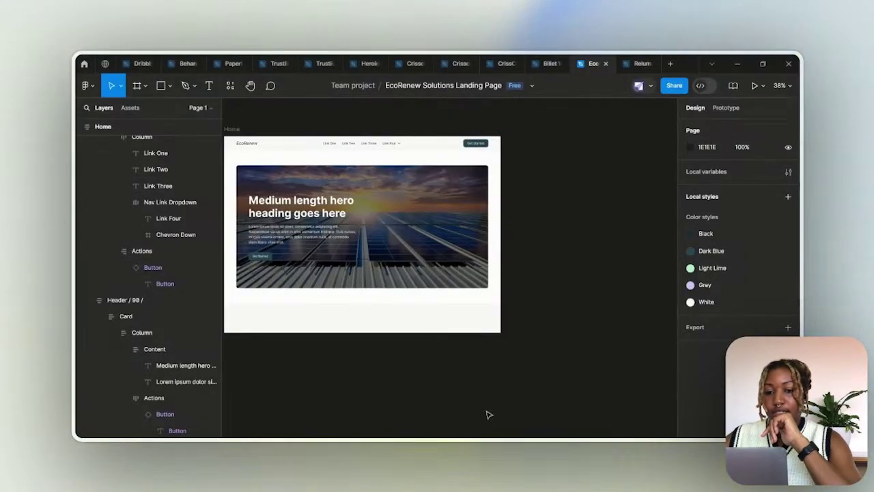
{"action": "left_click", "coordinate": [389, 200]}
{"action": "left_click", "coordinate": [389, 200]}
{"action": "scroll", "coordinate": [701, 289], "scroll_direction": "down", "scroll_amount": 5}
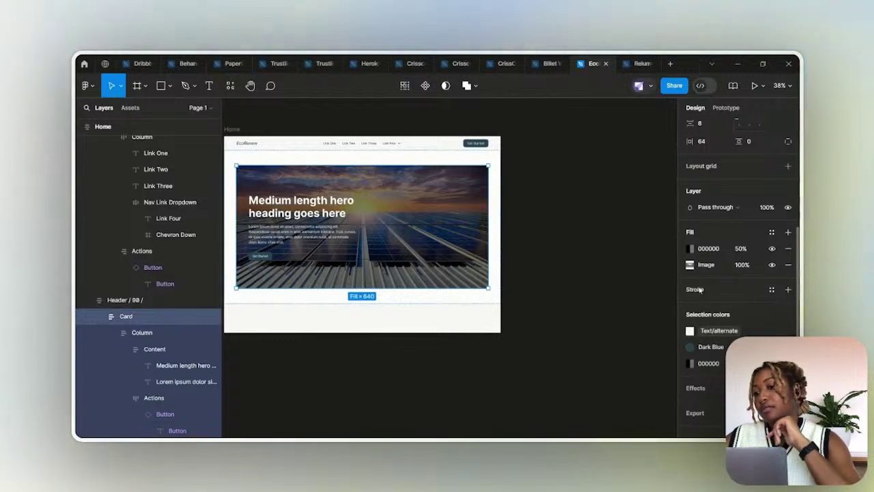
{"action": "left_click", "coordinate": [689, 265]}
{"action": "left_click", "coordinate": [615, 267]}
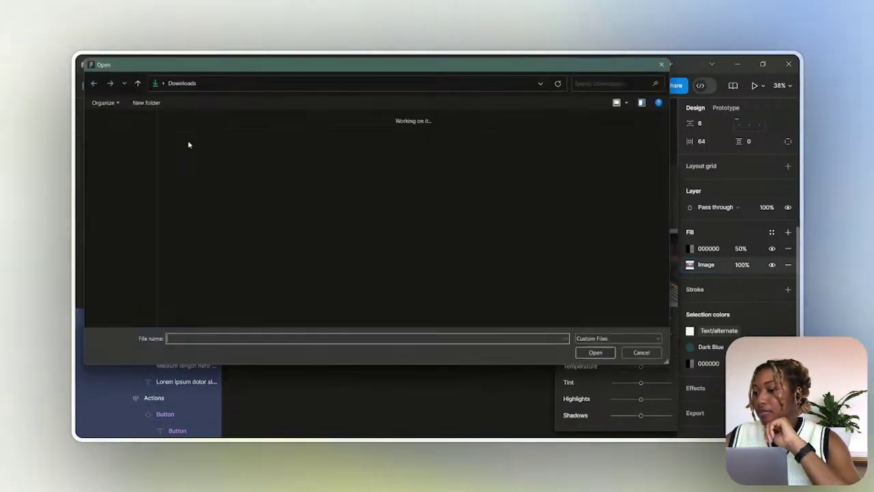
{"action": "double_click", "coordinate": [184, 171]}
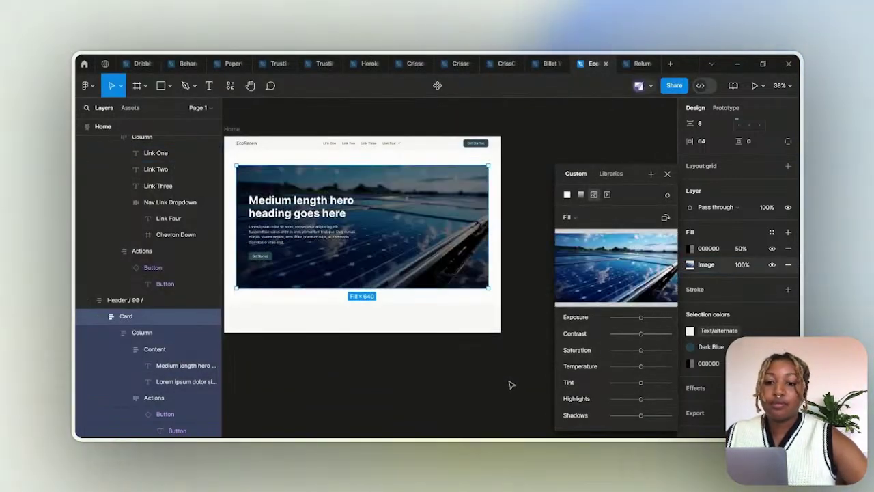
{"action": "left_click", "coordinate": [533, 360]}
{"action": "left_click", "coordinate": [478, 277]}
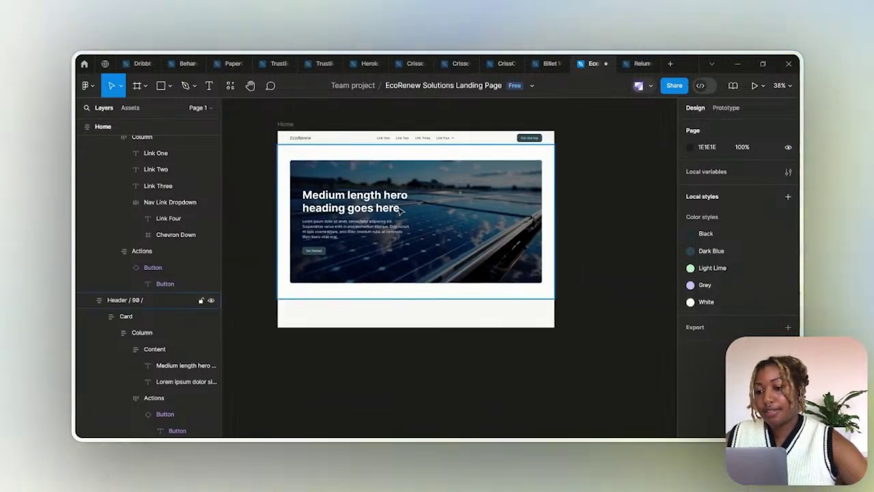
Replace the hero heading with "Transforming Today for a Greener Tomorrow", copied from the ChatGPT answer
{"action": "scroll", "coordinate": [387, 195], "scroll_direction": "left", "scroll_amount": 2}
{"action": "double_click", "coordinate": [387, 196]}
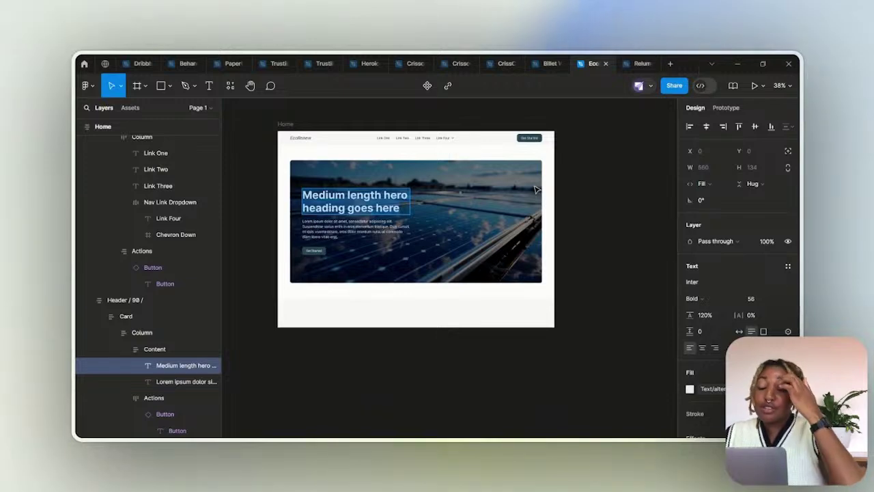
{"action": "key", "text": "Escape"}
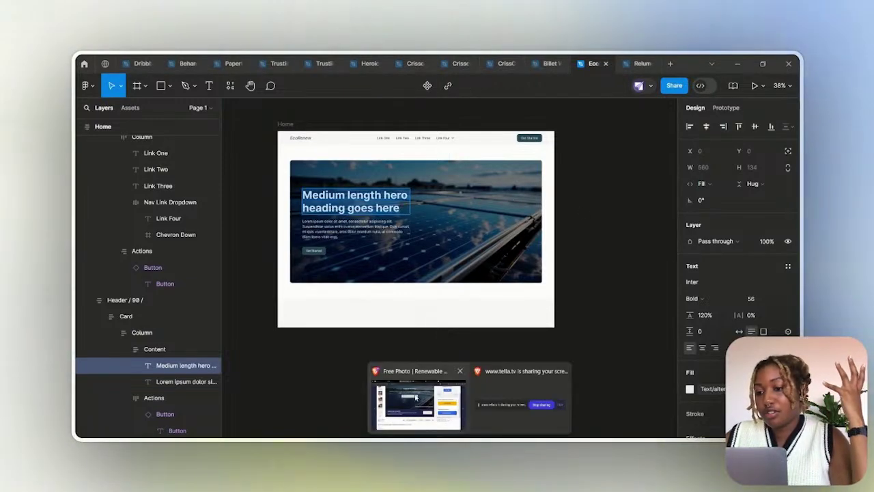
{"action": "left_click", "coordinate": [423, 400]}
{"action": "left_click", "coordinate": [610, 64]}
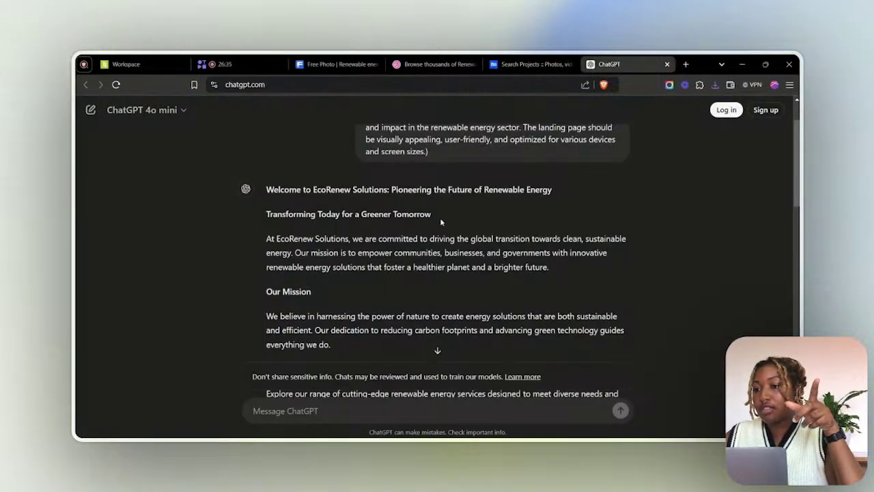
{"action": "left_click_drag", "start_coordinate": [440, 217], "coordinate": [267, 212]}
{"action": "key", "text": "ctrl+c"}
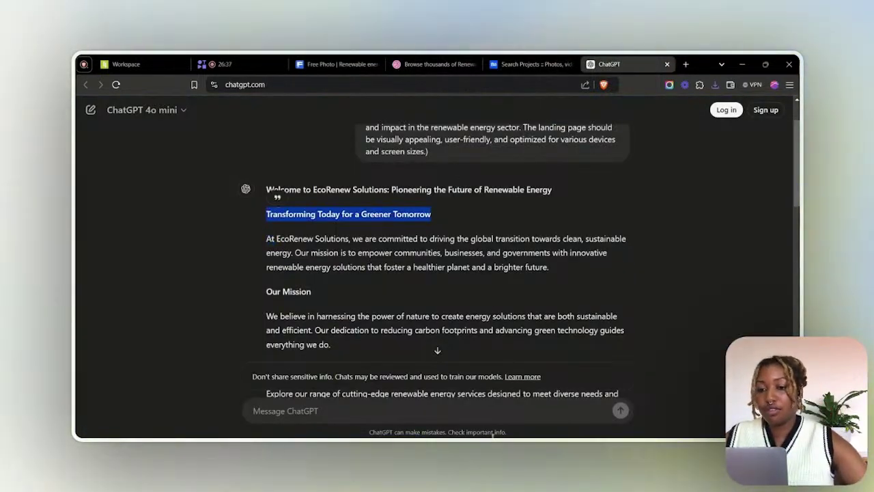
{"action": "key", "text": "alt+Tab"}
{"action": "key", "text": "ctrl+v"}
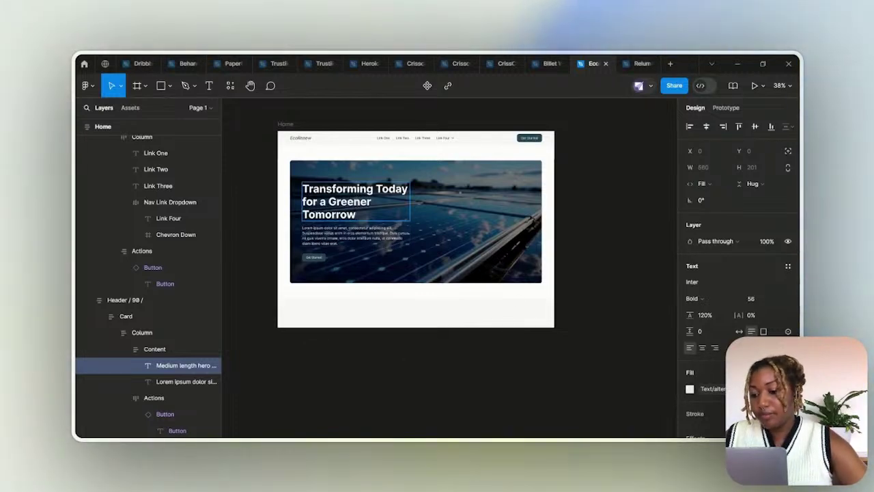
Replace the hero's placeholder paragraph with ChatGPT's paragraph beginning "At EcoRenew Solutions, we are committed to driving the global transition"
{"action": "key", "text": "alt+Tab"}
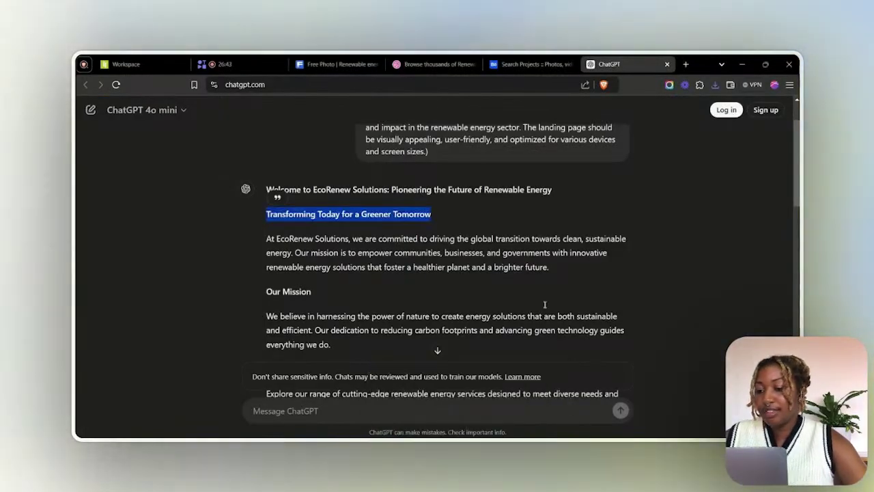
{"action": "left_click_drag", "start_coordinate": [266, 239], "coordinate": [628, 267]}
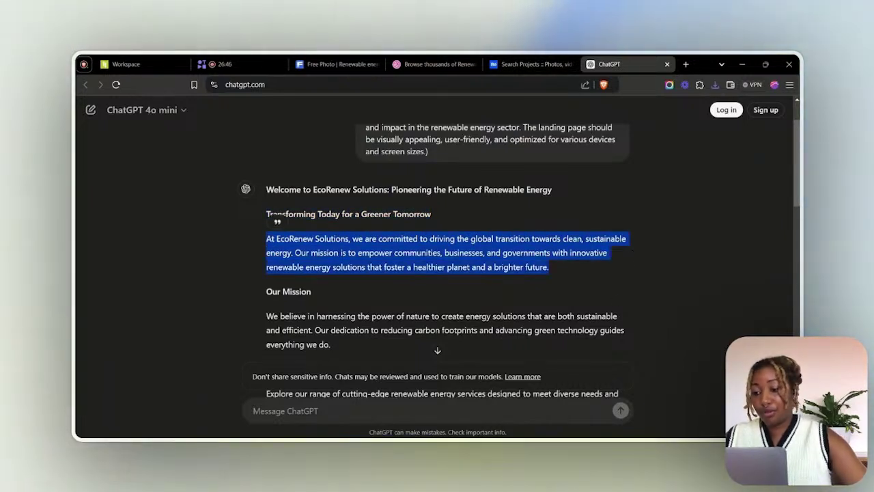
{"action": "key", "text": "alt+Tab"}
{"action": "left_click", "coordinate": [333, 239]}
{"action": "scroll", "coordinate": [331, 240], "scroll_direction": "up", "scroll_amount": 5, "text": "ctrl"}
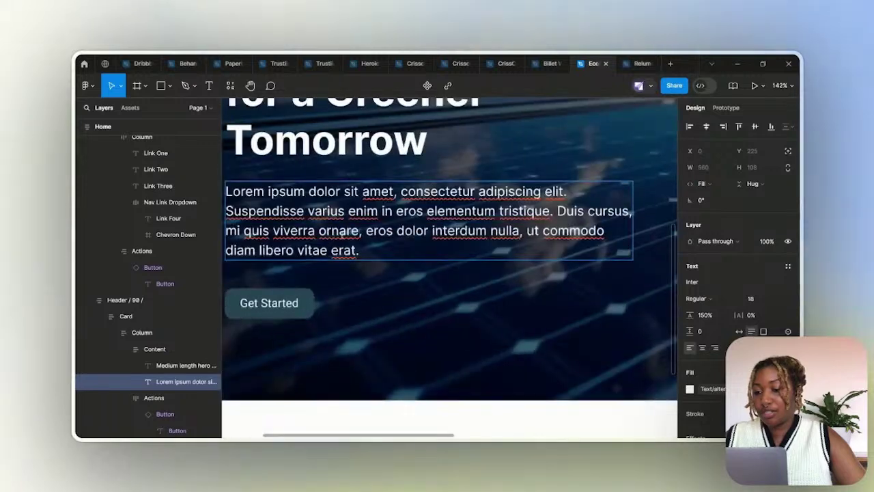
{"action": "key", "text": "Return"}
{"action": "key", "text": "ctrl+v"}
{"action": "scroll", "coordinate": [333, 205], "scroll_direction": "down", "scroll_amount": 3, "text": "ctrl"}
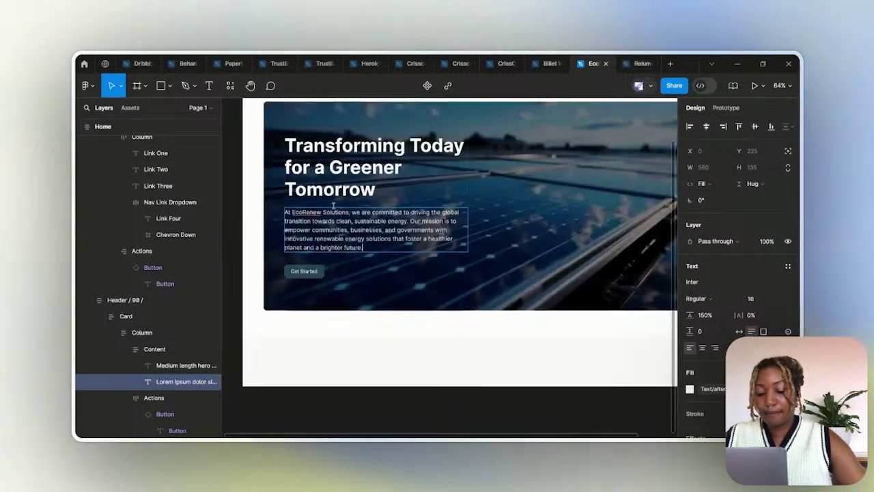
{"action": "scroll", "coordinate": [383, 342], "scroll_direction": "down", "scroll_amount": 5, "text": "ctrl"}
{"action": "left_click", "coordinate": [414, 357]}
{"action": "scroll", "coordinate": [367, 226], "scroll_direction": "up", "scroll_amount": 3, "text": "ctrl"}
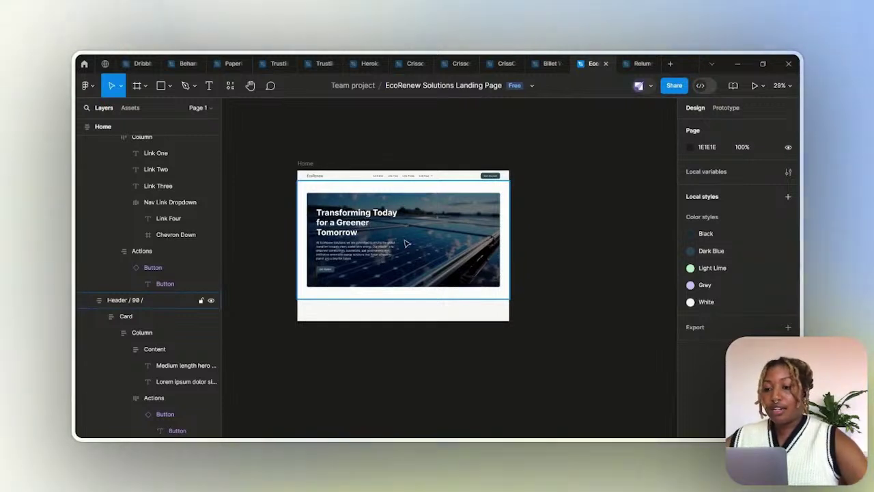
Try widening the hero's text content to 648 and setting its parent column's width to hug contents, and undo it
{"action": "double_click", "coordinate": [384, 224]}
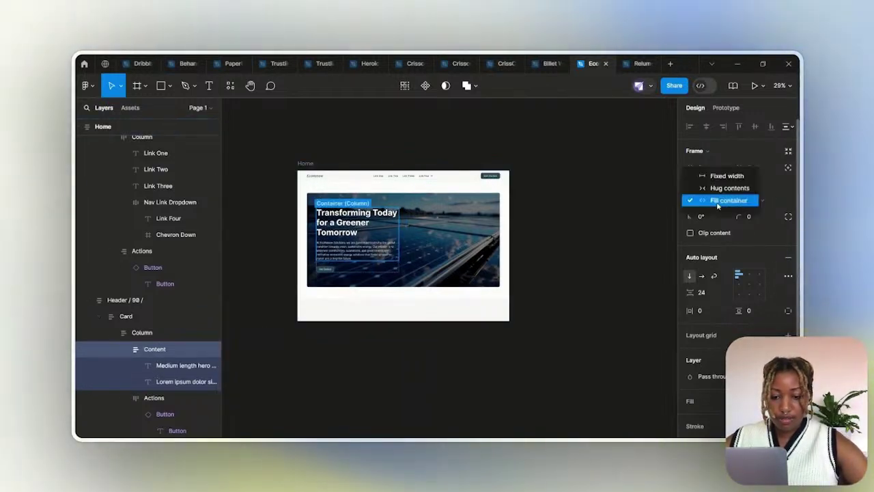
{"action": "scroll", "coordinate": [373, 237], "scroll_direction": "up", "scroll_amount": 5}
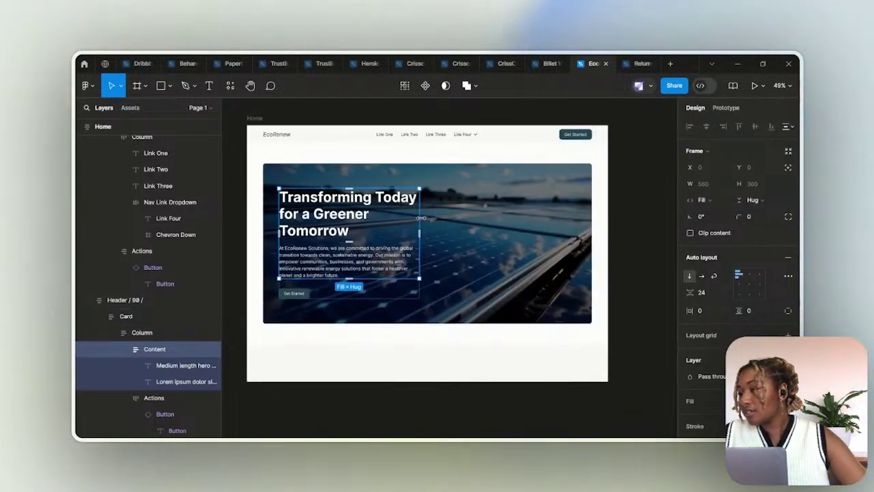
{"action": "left_click_drag", "start_coordinate": [426, 229], "coordinate": [441, 229]}
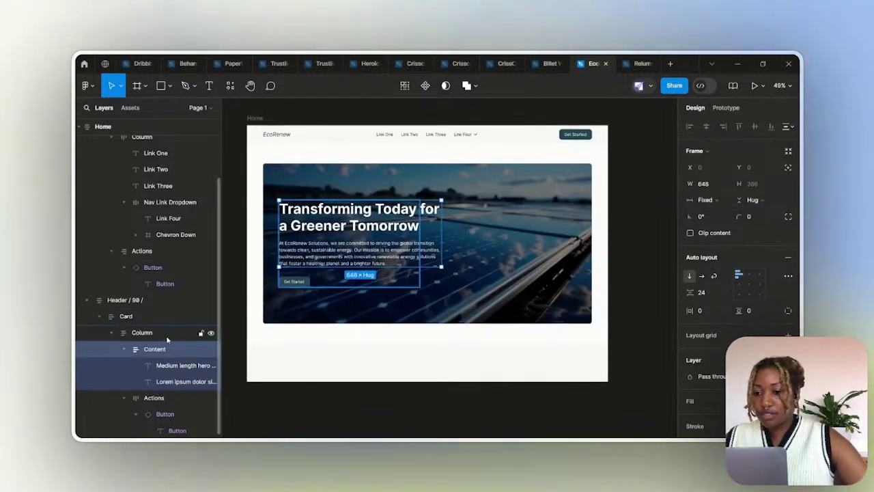
{"action": "left_click", "coordinate": [198, 332]}
{"action": "left_click", "coordinate": [713, 199]}
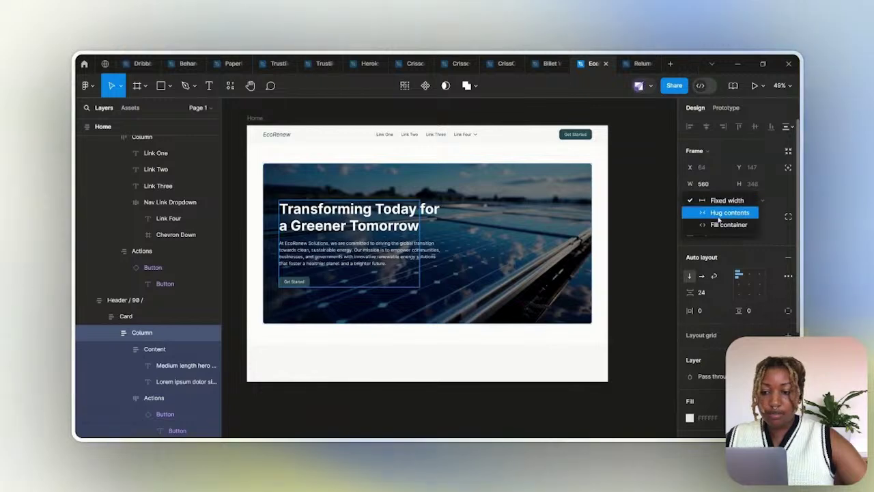
{"action": "left_click", "coordinate": [710, 212]}
{"action": "left_click", "coordinate": [645, 241]}
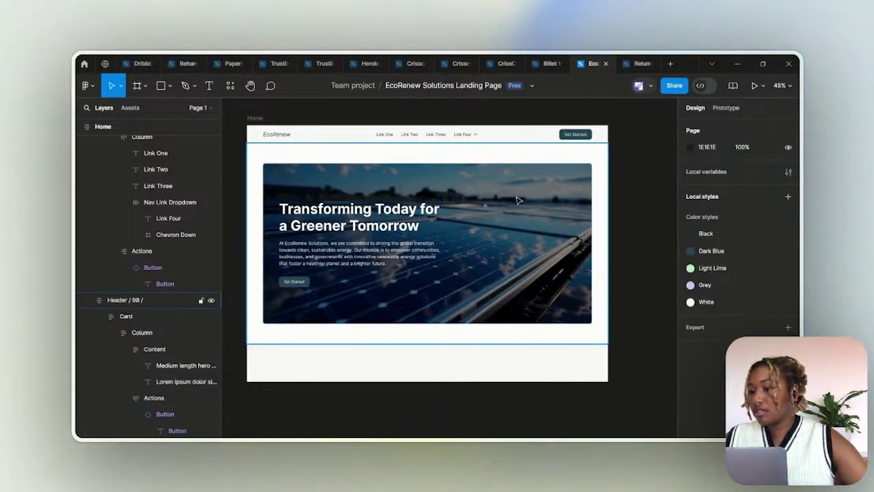
{"action": "scroll", "coordinate": [517, 200], "scroll_direction": "down", "scroll_amount": 5}
{"action": "scroll", "coordinate": [444, 202], "scroll_direction": "right", "scroll_amount": 3}
{"action": "left_click", "coordinate": [365, 204]}
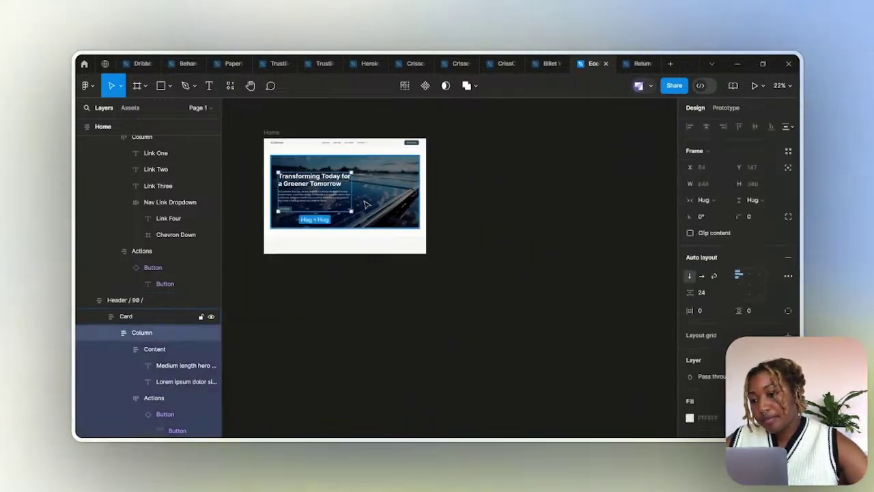
{"action": "left_click", "coordinate": [460, 199]}
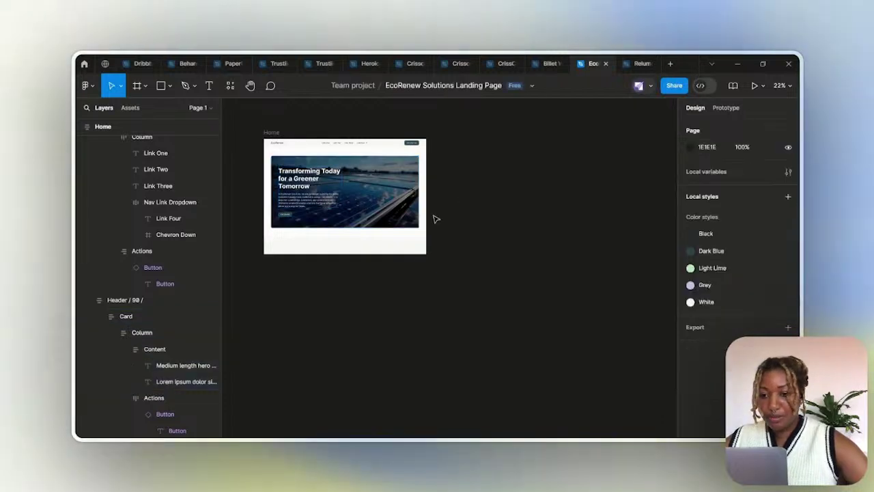
{"action": "left_click_drag", "start_coordinate": [436, 219], "coordinate": [507, 224]}
{"action": "left_click", "coordinate": [336, 148]}
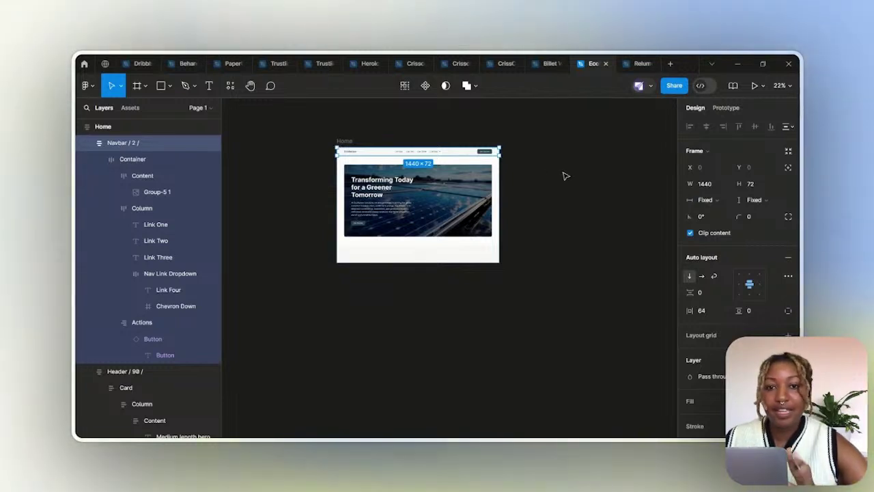
{"action": "left_click_drag", "start_coordinate": [564, 175], "coordinate": [497, 155]}
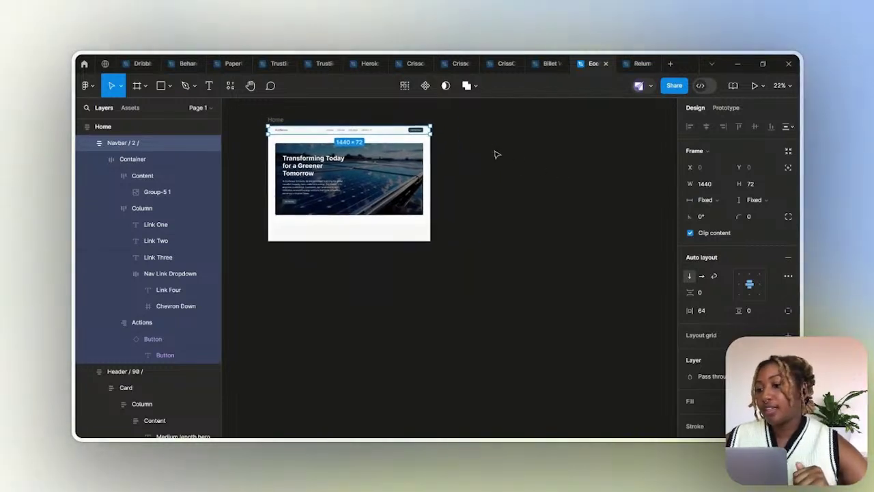
{"action": "left_click", "coordinate": [468, 199]}
{"action": "left_click", "coordinate": [420, 190]}
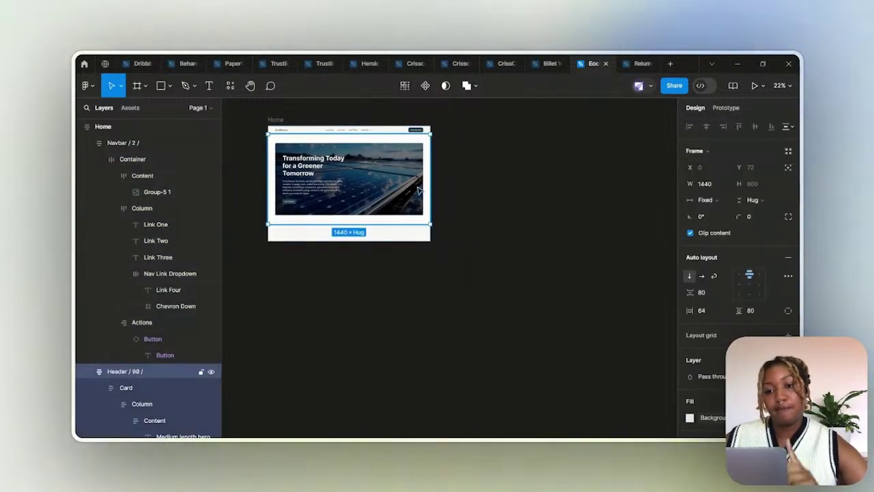
{"action": "left_click", "coordinate": [291, 133]}
{"action": "scroll", "coordinate": [291, 133], "scroll_direction": "up", "scroll_amount": 5}
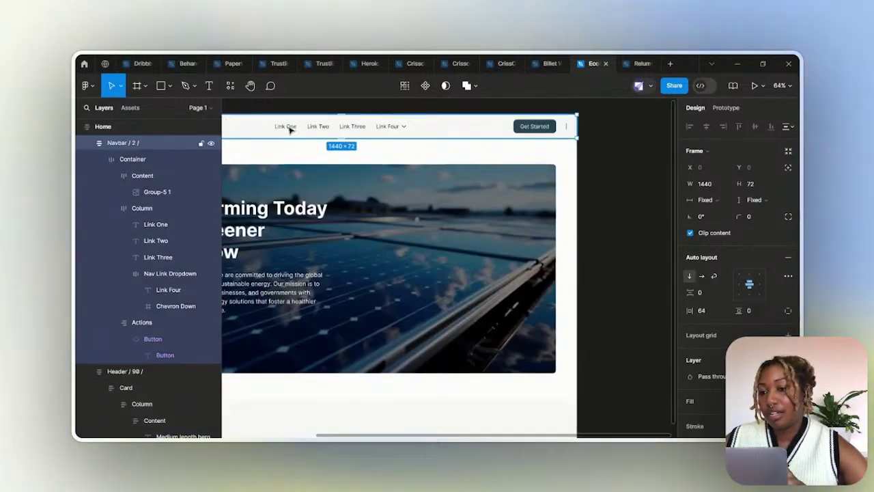
{"action": "left_click_drag", "start_coordinate": [289, 128], "coordinate": [411, 141]}
{"action": "scroll", "coordinate": [412, 142], "scroll_direction": "down", "scroll_amount": 5}
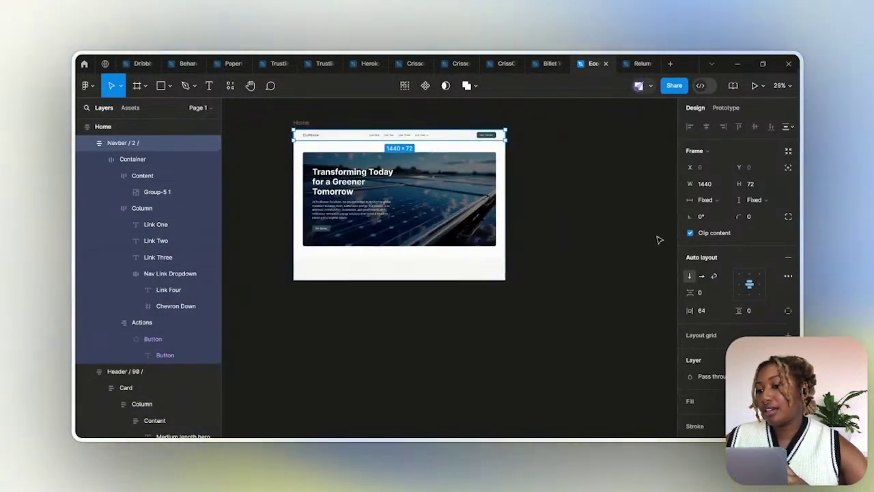
Switch to the browser and review the Required Features in the project workspace, especially the Hero, About Us and Services sections
{"action": "mouse_move", "coordinate": [470, 435]}
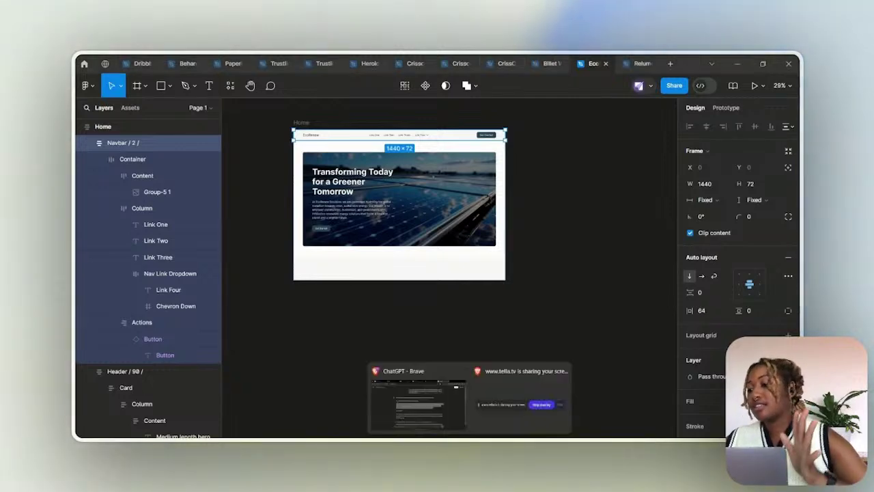
{"action": "left_click", "coordinate": [439, 416]}
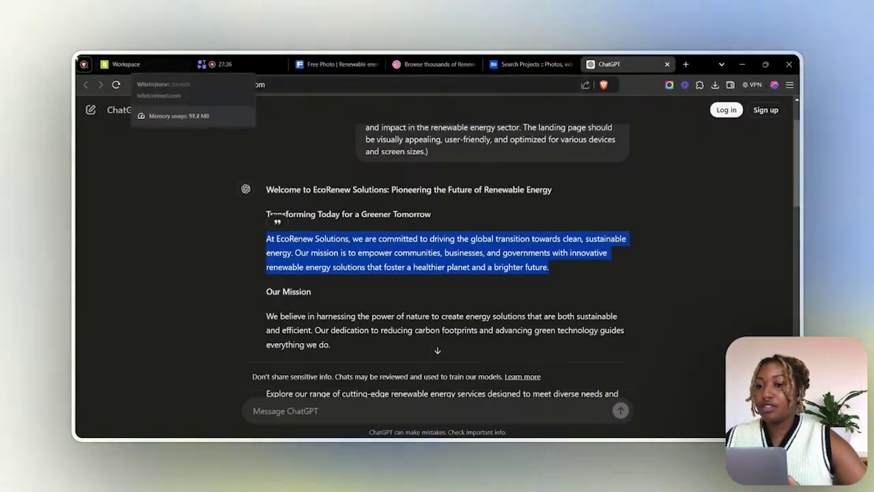
{"action": "left_click", "coordinate": [126, 64]}
{"action": "scroll", "coordinate": [331, 241], "scroll_direction": "down", "scroll_amount": 1}
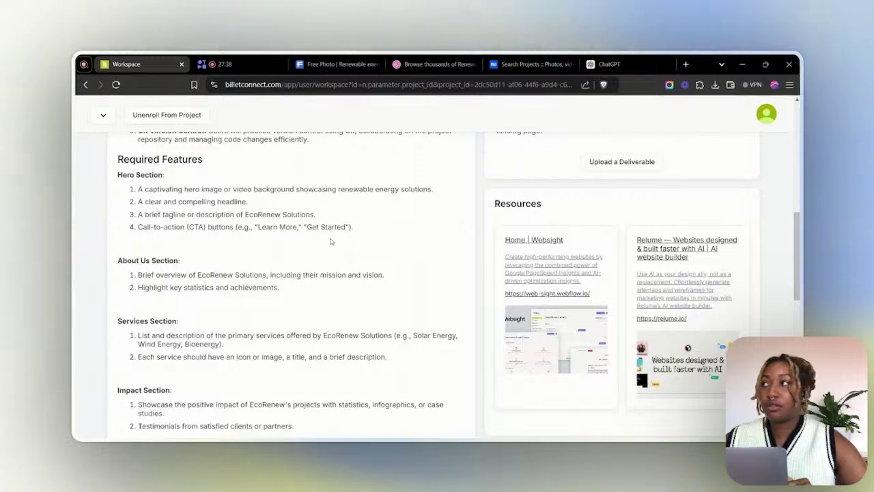
{"action": "scroll", "coordinate": [339, 234], "scroll_direction": "down", "scroll_amount": 2}
{"action": "scroll", "coordinate": [367, 227], "scroll_direction": "up", "scroll_amount": 4}
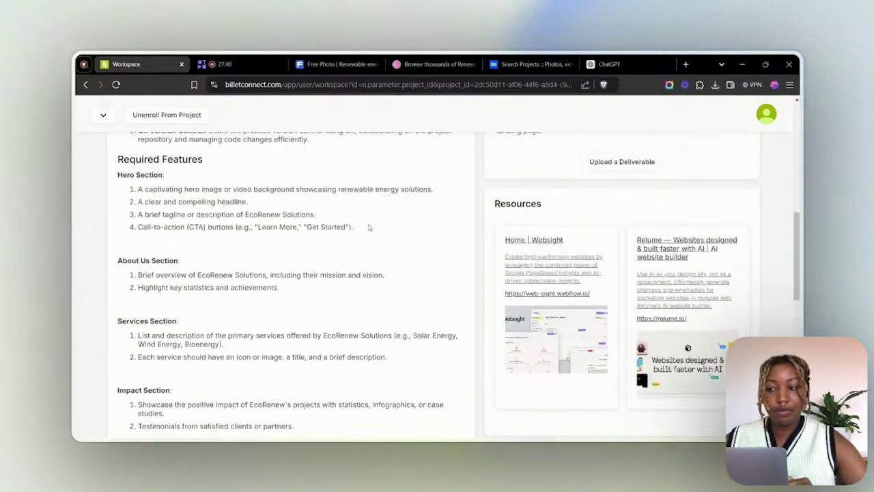
{"action": "scroll", "coordinate": [142, 254], "scroll_direction": "down", "scroll_amount": 1}
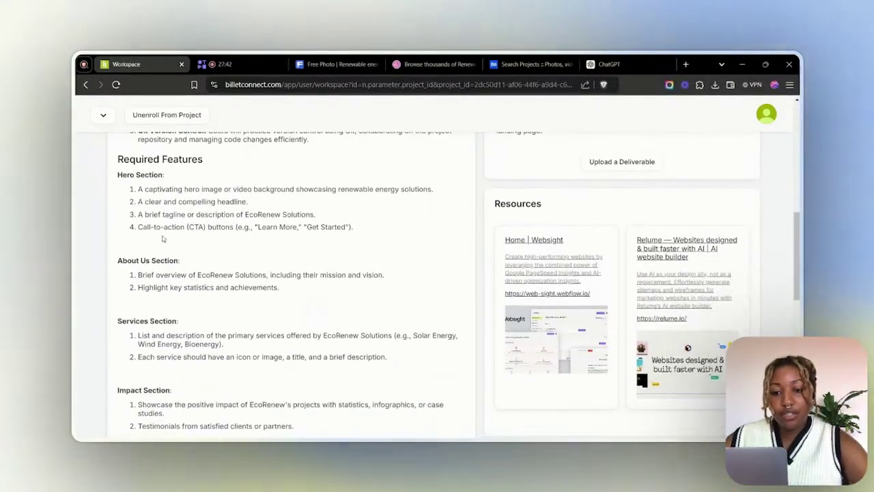
{"action": "left_click_drag", "start_coordinate": [119, 260], "coordinate": [297, 299]}
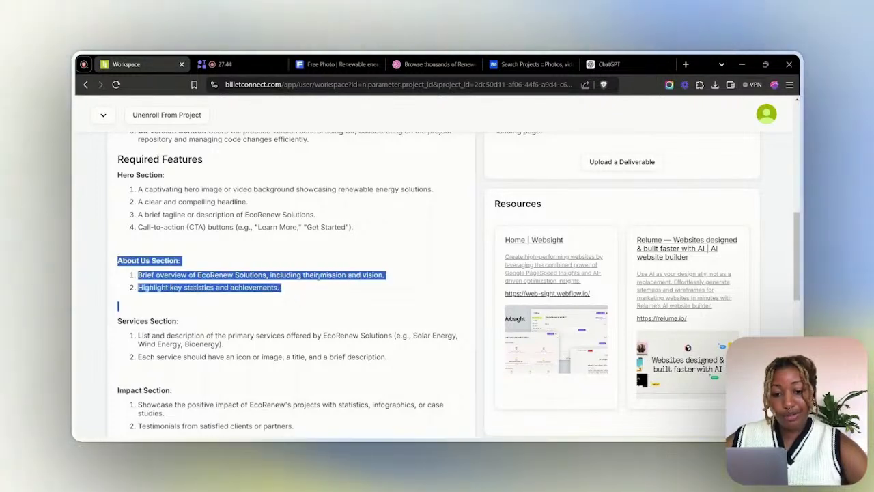
{"action": "scroll", "coordinate": [205, 262], "scroll_direction": "down", "scroll_amount": 1}
{"action": "left_click_drag", "start_coordinate": [205, 202], "coordinate": [388, 274]}
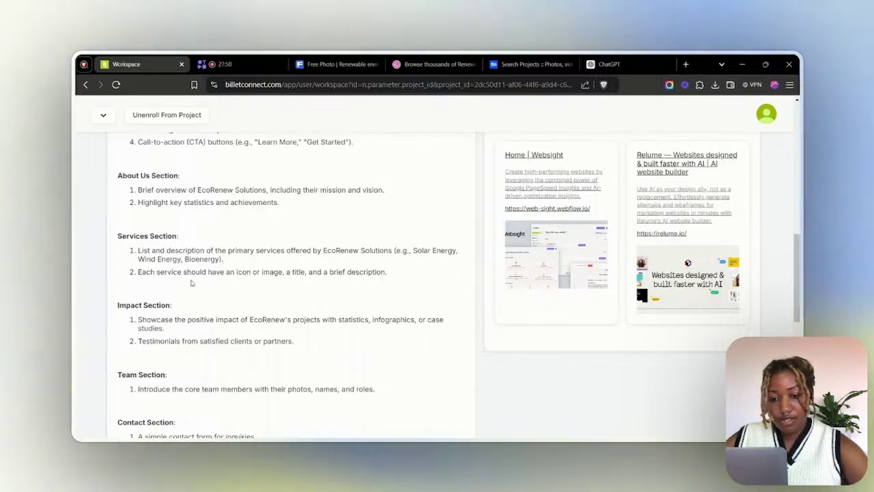
{"action": "left_click", "coordinate": [420, 288]}
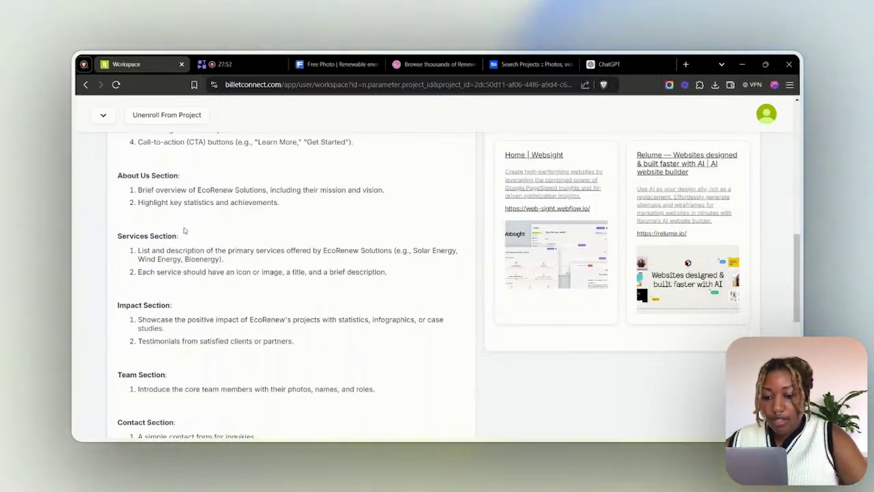
{"action": "left_click_drag", "start_coordinate": [119, 176], "coordinate": [296, 203]}
{"action": "left_click", "coordinate": [336, 212]}
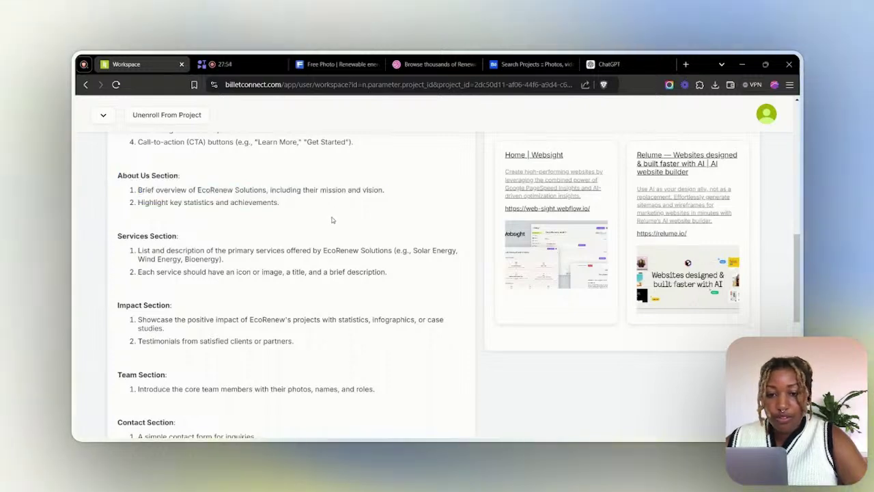
Switch back to Figma and browse the Features layouts in the Relume Figma Kit file
{"action": "key", "text": "super+Tab"}
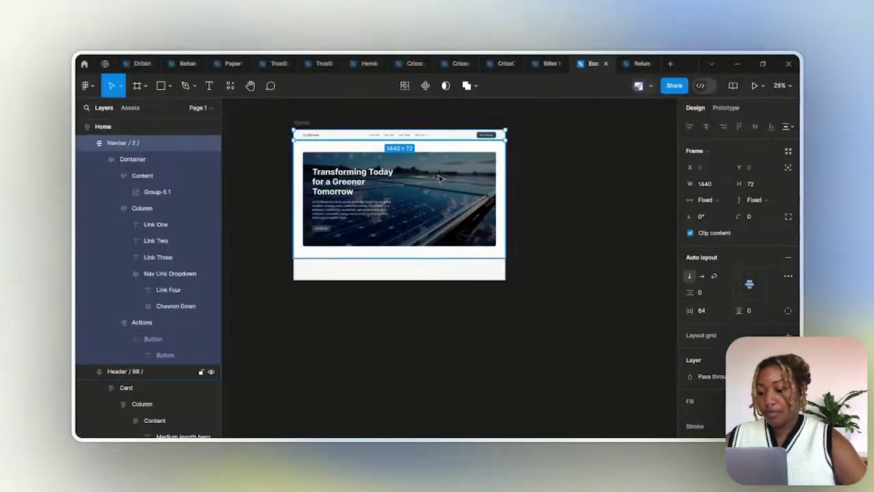
{"action": "left_click", "coordinate": [554, 172]}
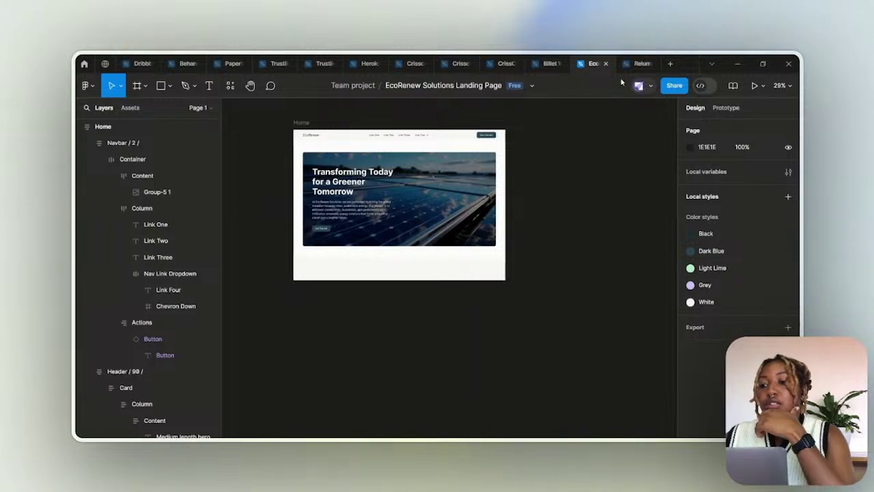
{"action": "left_click", "coordinate": [639, 63]}
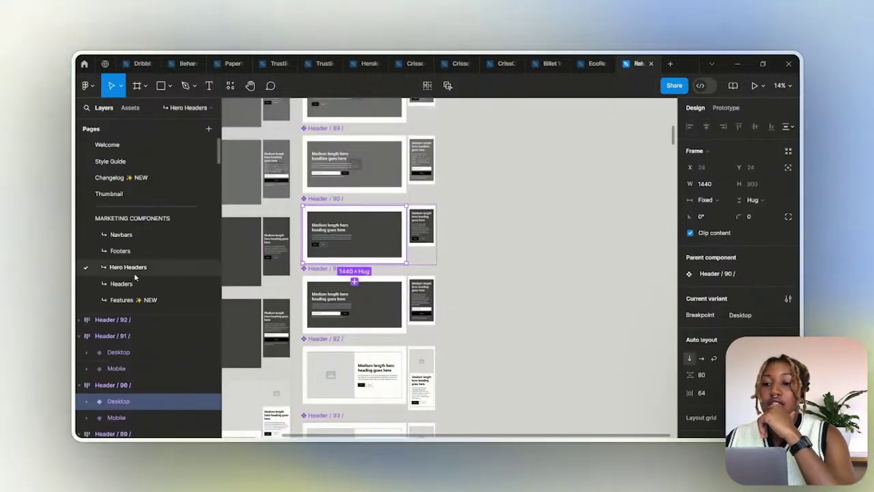
{"action": "left_click", "coordinate": [143, 299]}
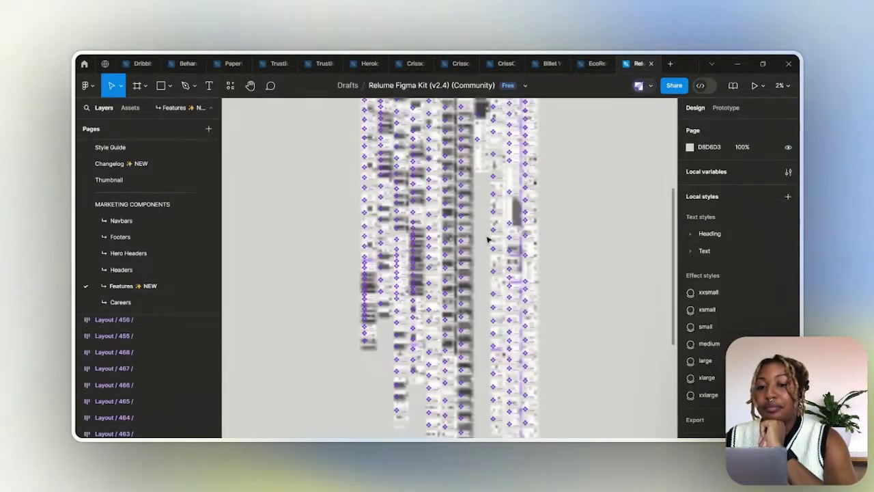
{"action": "left_click_drag", "start_coordinate": [535, 265], "coordinate": [515, 340]}
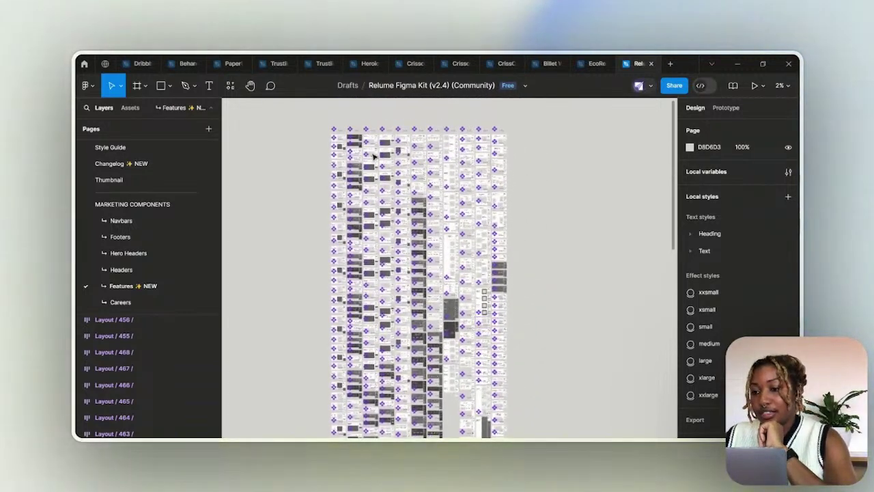
Copy the desktop Header / 49 component from the Relume kit's Headers page into the Home frame below the hero section
{"action": "left_click", "coordinate": [120, 269]}
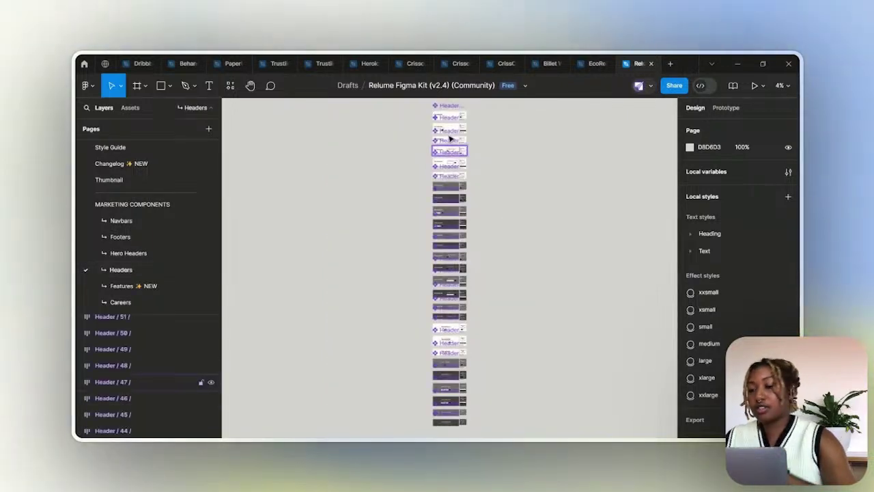
{"action": "left_click_drag", "start_coordinate": [483, 201], "coordinate": [452, 185]}
{"action": "scroll", "coordinate": [434, 152], "scroll_direction": "up", "scroll_amount": 5}
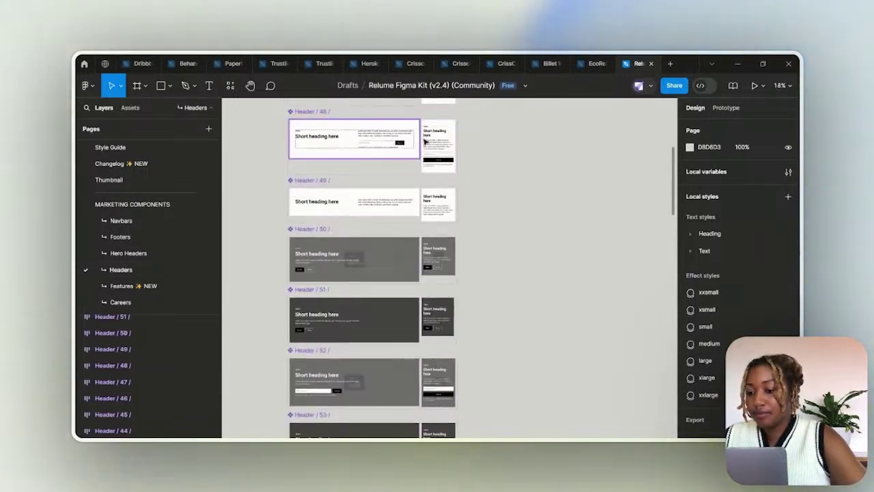
{"action": "scroll", "coordinate": [420, 219], "scroll_direction": "up", "scroll_amount": 6}
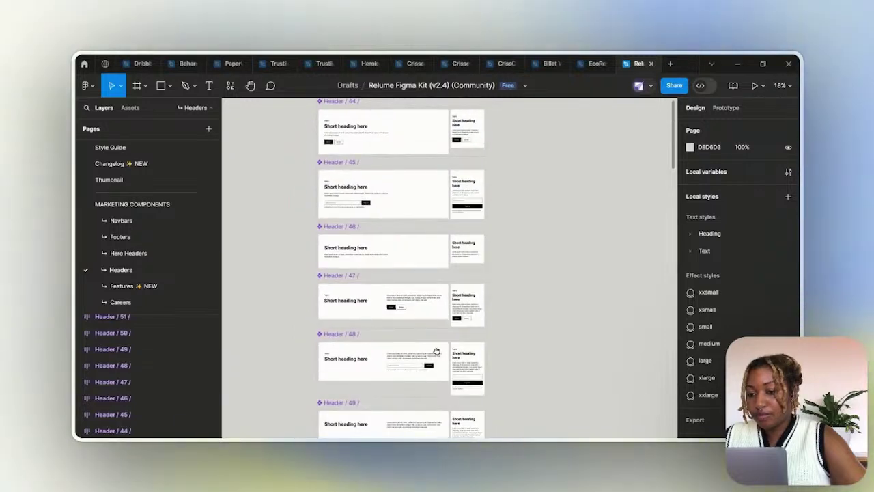
{"action": "scroll", "coordinate": [436, 328], "scroll_direction": "down", "scroll_amount": 2}
{"action": "left_click", "coordinate": [407, 309]}
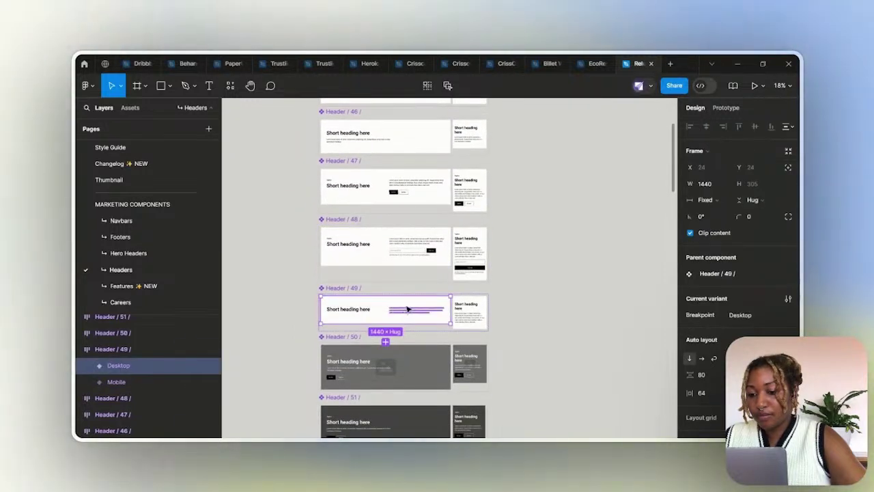
{"action": "left_click", "coordinate": [601, 62]}
{"action": "key", "text": "ctrl+v"}
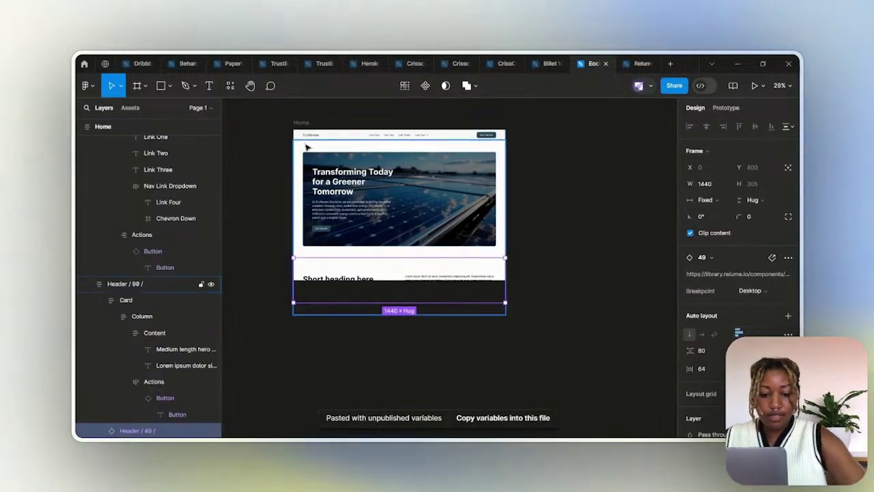
Set the Home frame's height to hug its contents
{"action": "left_click", "coordinate": [301, 122]}
{"action": "left_click", "coordinate": [751, 199]}
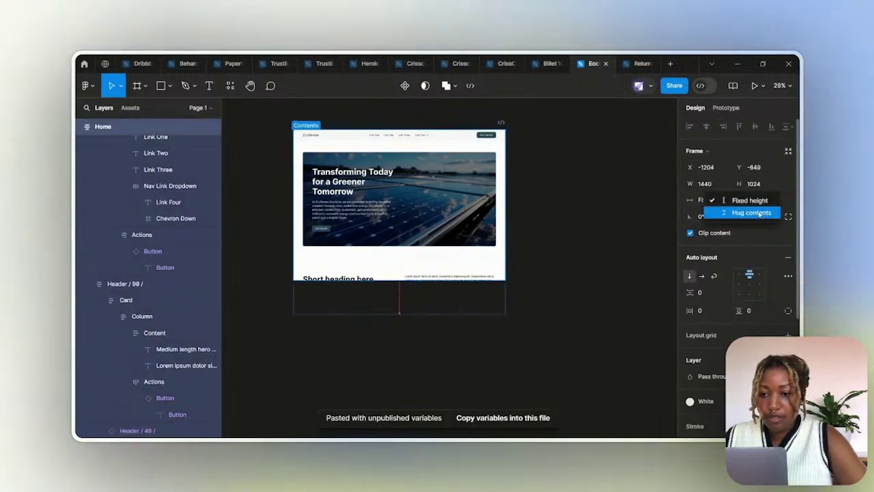
{"action": "left_click", "coordinate": [751, 212]}
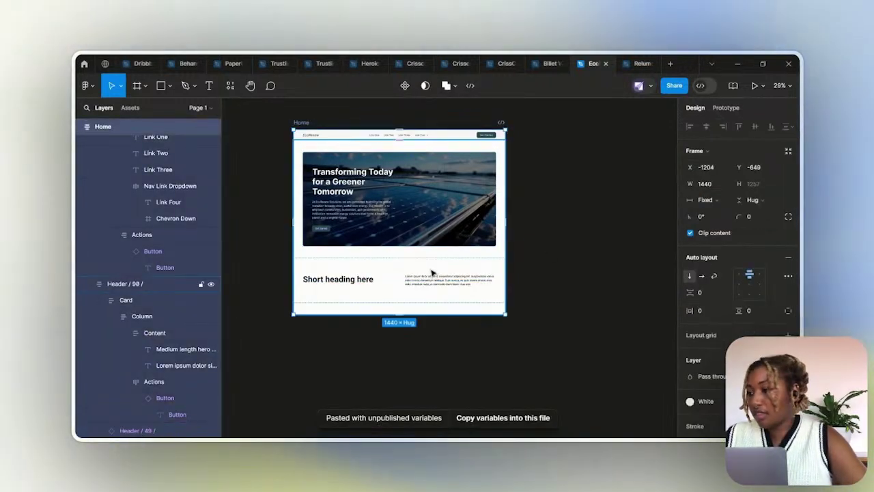
Change the font of the new section's "Short heading here" text to Inter
{"action": "left_click", "coordinate": [364, 283]}
{"action": "double_click", "coordinate": [365, 281]}
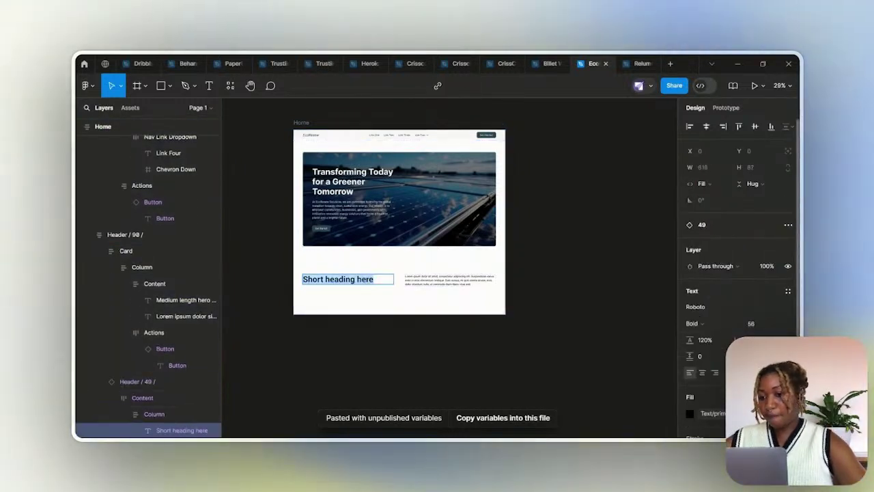
{"action": "left_click", "coordinate": [695, 307]}
{"action": "left_click", "coordinate": [476, 273]}
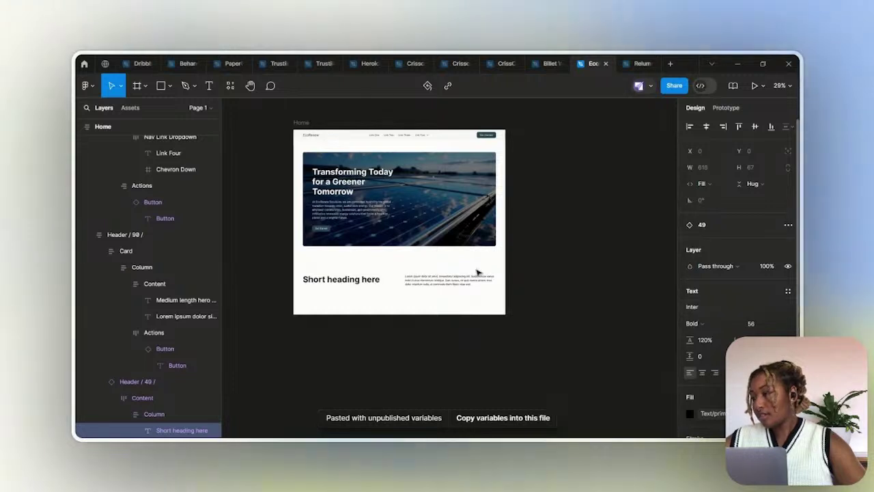
Change the font of the new section's lorem ipsum paragraph to Inter
{"action": "left_click", "coordinate": [486, 276]}
{"action": "left_click", "coordinate": [710, 308]}
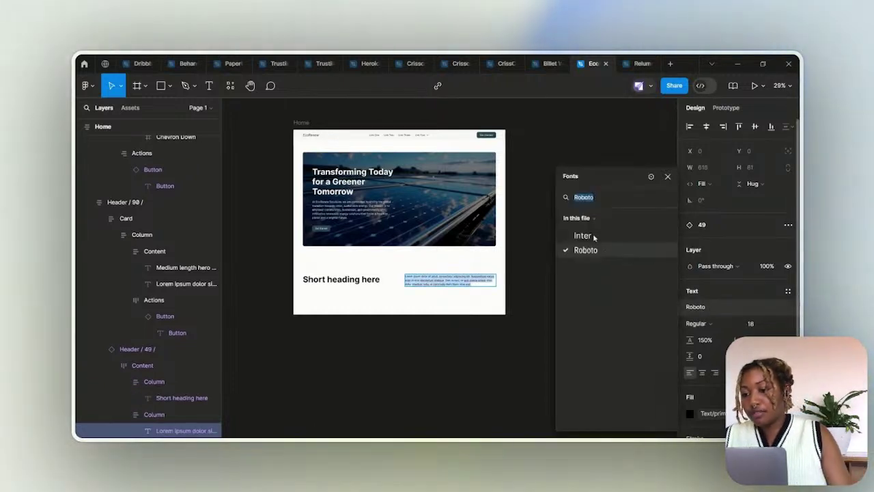
{"action": "left_click", "coordinate": [582, 236]}
Detach the Header / 49 instance and move it out of Header / 90 so it sits directly in the Home frame
{"action": "left_click", "coordinate": [387, 270]}
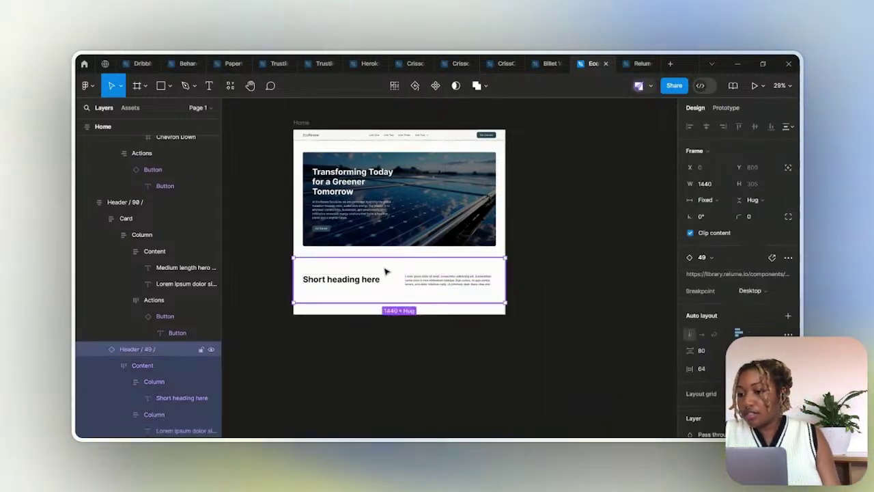
{"action": "key", "text": "ctrl+alt+b"}
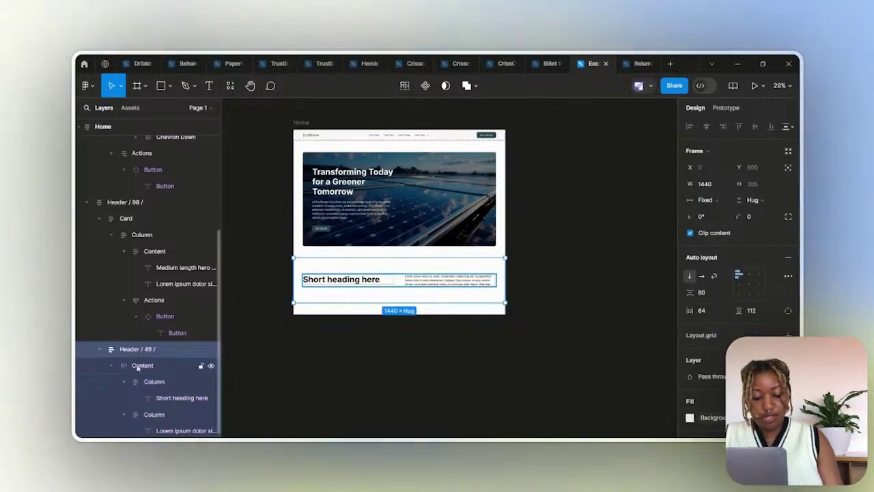
{"action": "left_click", "coordinate": [99, 218]}
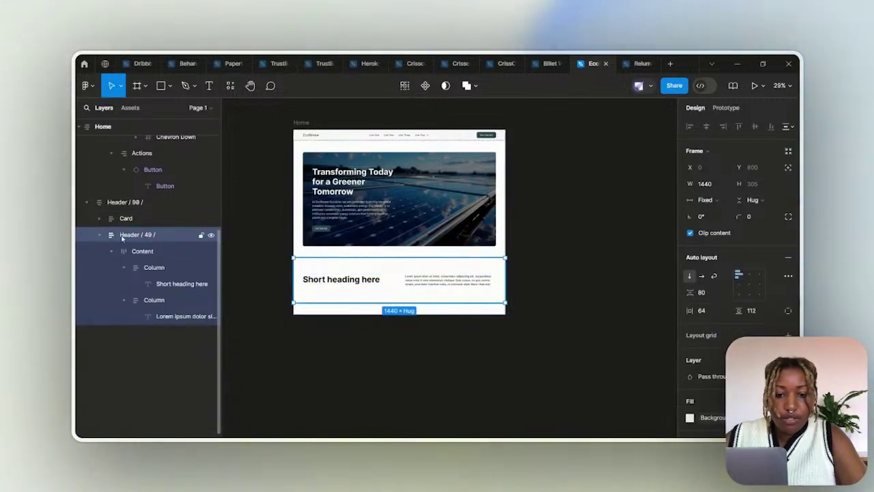
{"action": "left_click_drag", "start_coordinate": [93, 238], "coordinate": [99, 197]}
{"action": "left_click", "coordinate": [87, 202]}
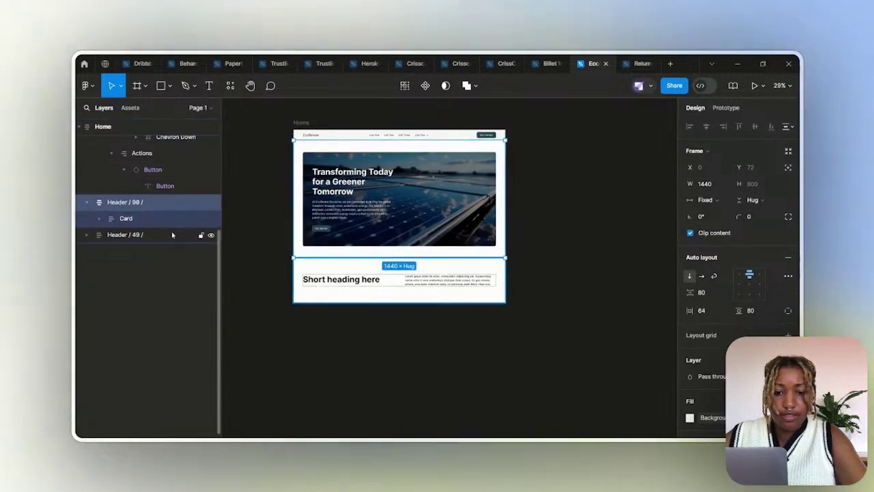
{"action": "left_click", "coordinate": [87, 202]}
{"action": "left_click", "coordinate": [540, 228]}
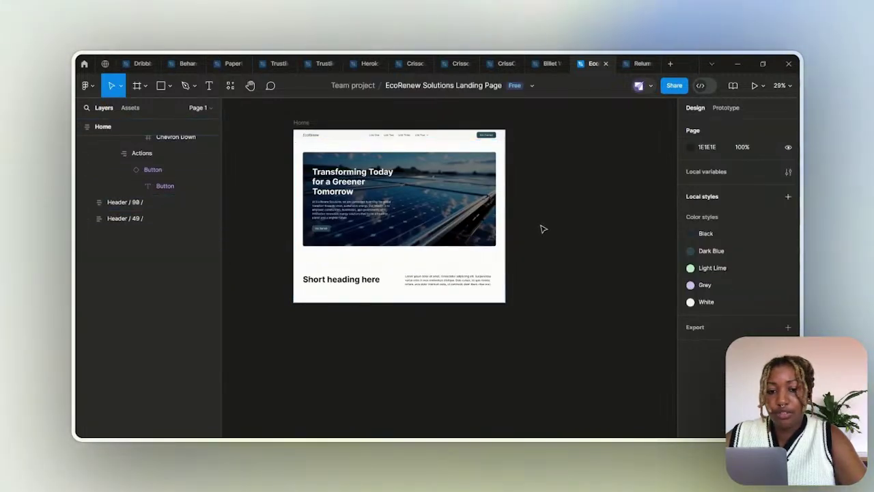
Apply the Grey colour style to the background of the Header / 49 section
{"action": "left_click", "coordinate": [406, 291]}
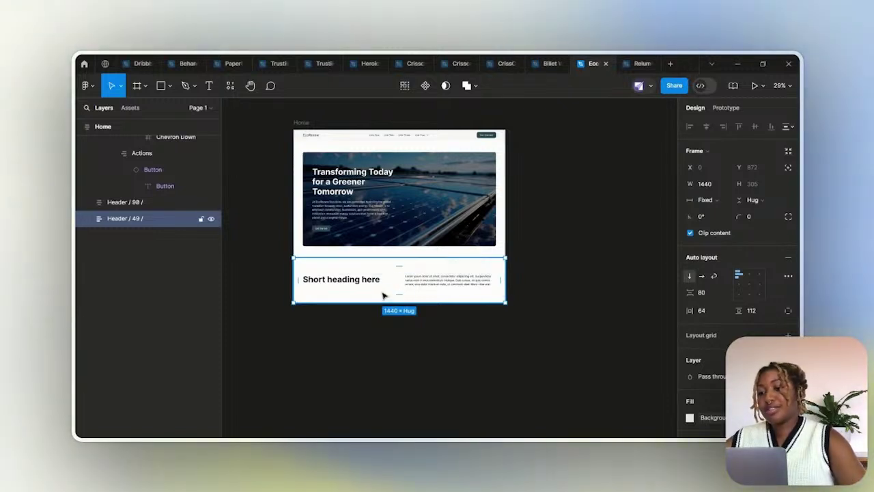
{"action": "scroll", "coordinate": [723, 269], "scroll_direction": "down", "scroll_amount": 3}
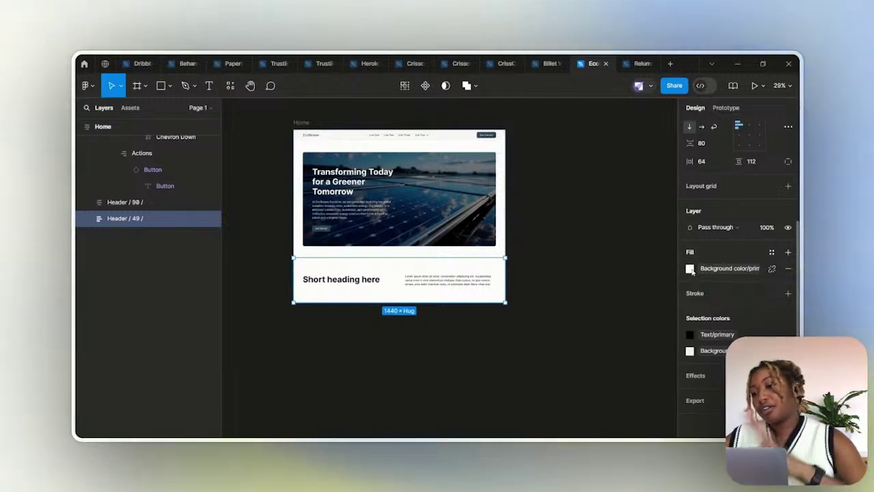
{"action": "left_click", "coordinate": [690, 269]}
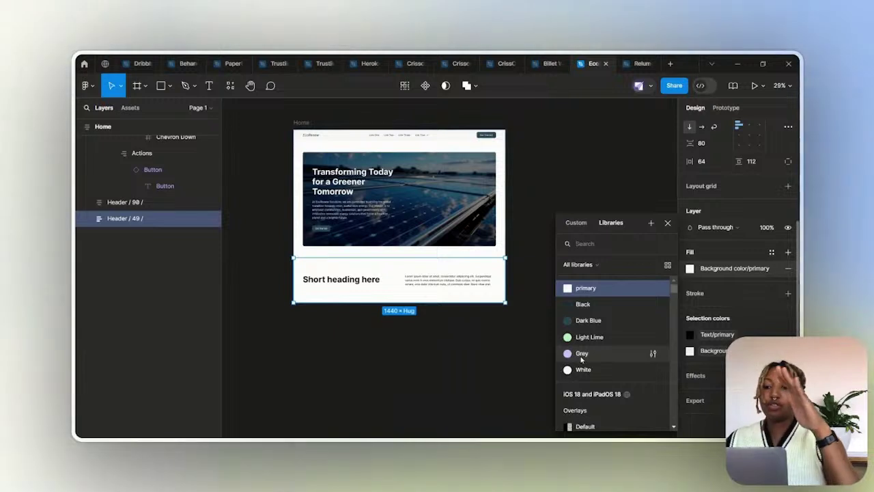
{"action": "left_click", "coordinate": [582, 354]}
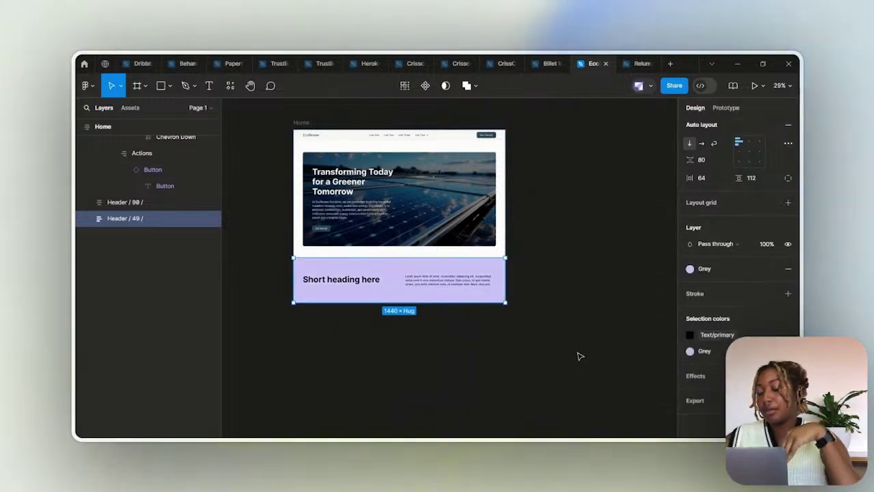
Change the Header / 49 section's background fill to the Light Lime colour style
{"action": "left_click", "coordinate": [689, 268]}
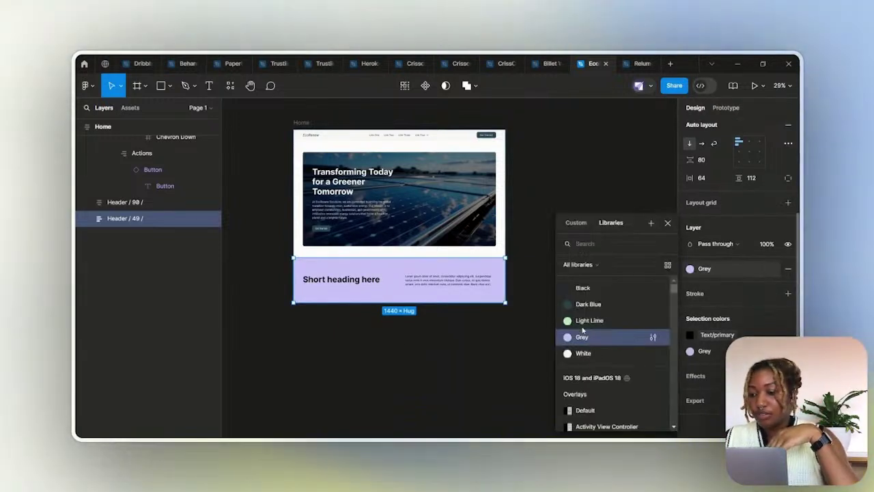
{"action": "left_click", "coordinate": [581, 319]}
{"action": "left_click", "coordinate": [573, 287]}
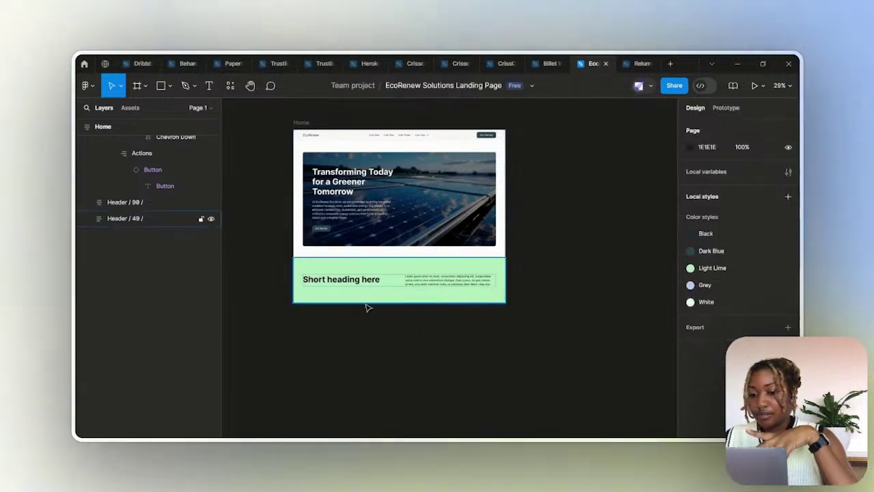
Detach the Light Lime style from the section's fill and set the fill opacity to 65%
{"action": "left_click", "coordinate": [390, 275]}
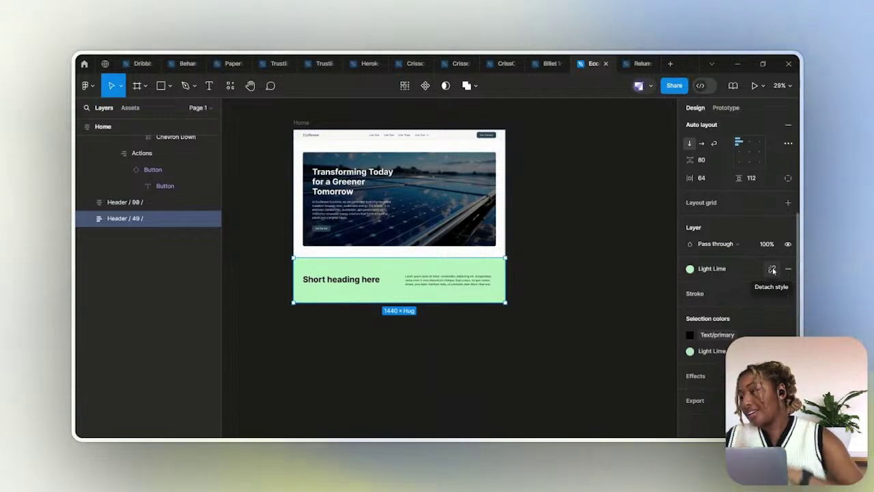
{"action": "left_click", "coordinate": [771, 270]}
{"action": "left_click", "coordinate": [751, 286]}
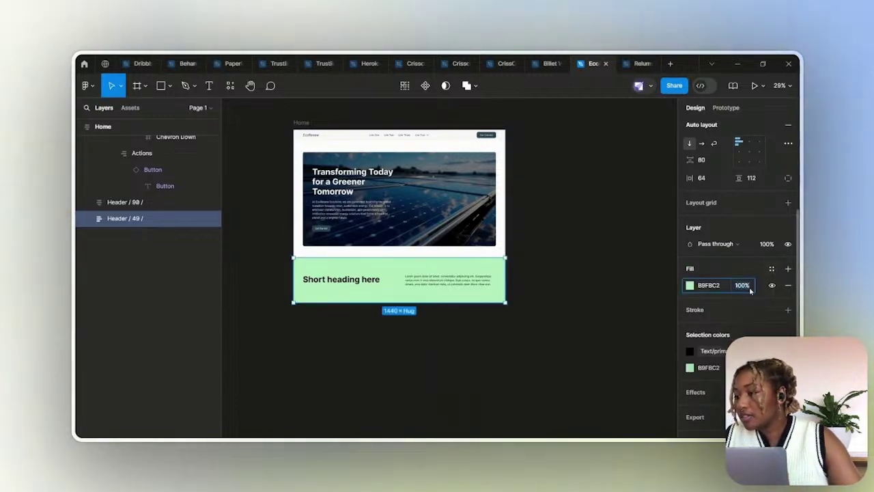
{"action": "type", "text": "8"}
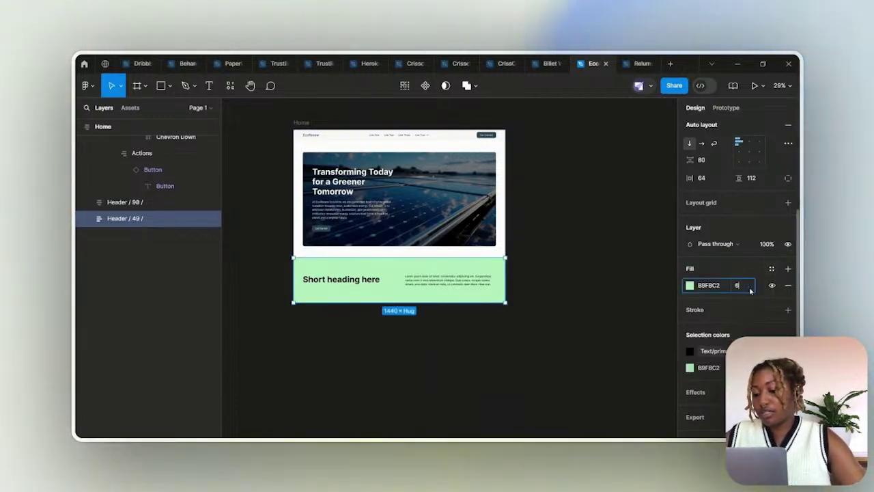
{"action": "left_click", "coordinate": [630, 312]}
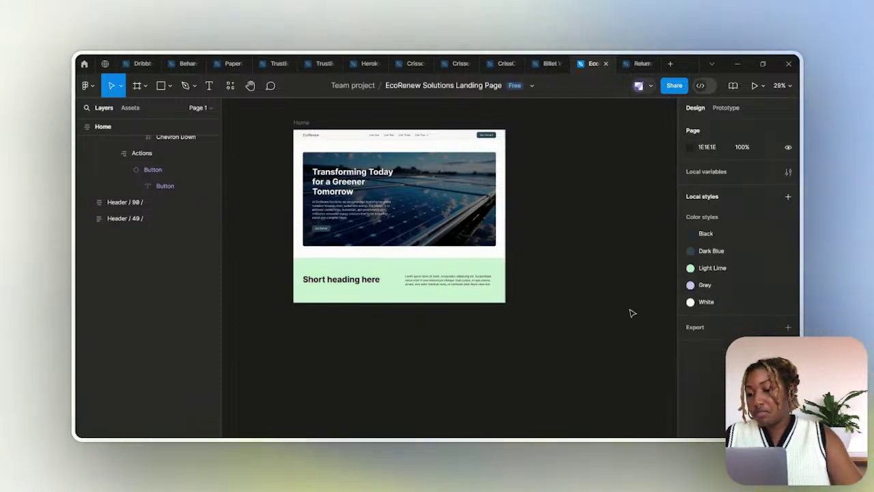
{"action": "scroll", "coordinate": [366, 294], "scroll_direction": "up", "scroll_amount": 5}
{"action": "scroll", "coordinate": [366, 294], "scroll_direction": "down", "scroll_amount": 5}
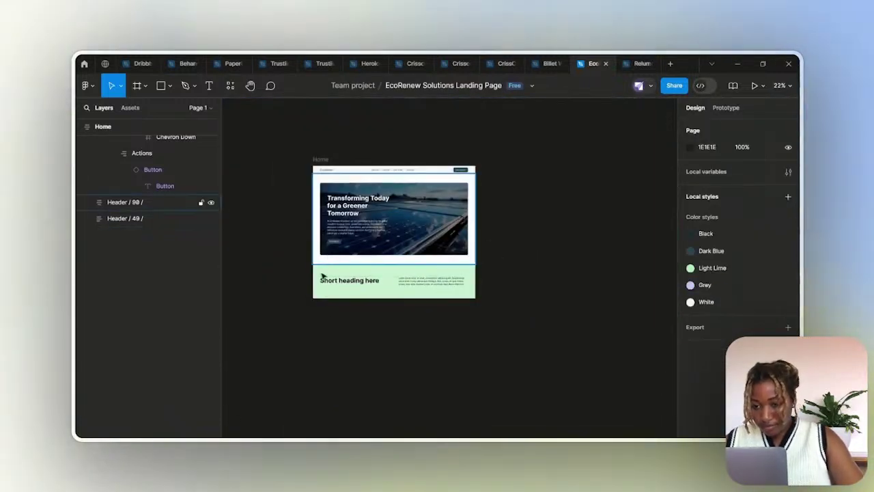
Replace the Text/primary colour used in the Header / 49 section with the Black colour style
{"action": "scroll", "coordinate": [348, 391], "scroll_direction": "up", "scroll_amount": 2}
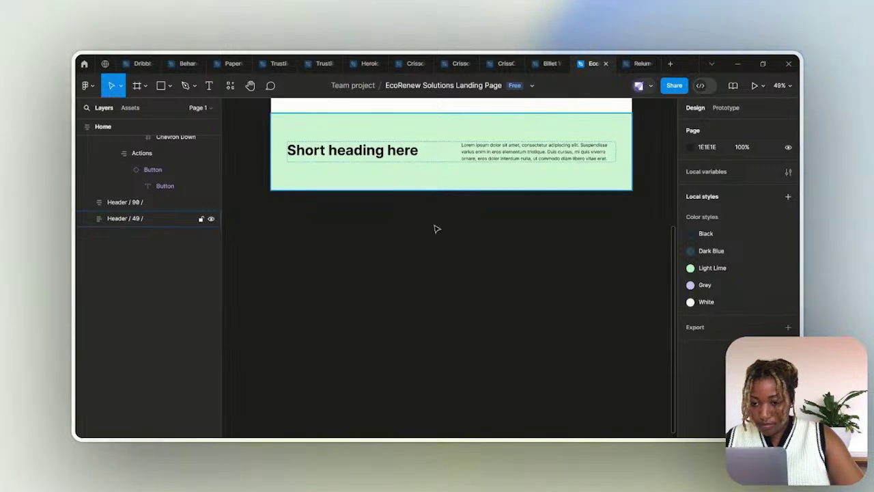
{"action": "scroll", "coordinate": [433, 228], "scroll_direction": "up", "scroll_amount": 3}
{"action": "left_click", "coordinate": [391, 259]}
{"action": "double_click", "coordinate": [390, 256]}
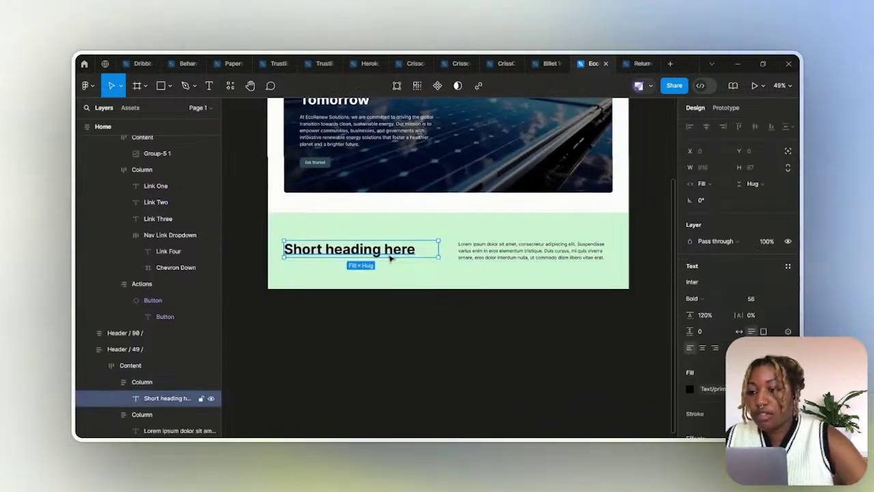
{"action": "key", "text": "Return"}
{"action": "key", "text": "Escape"}
{"action": "left_click", "coordinate": [460, 220]}
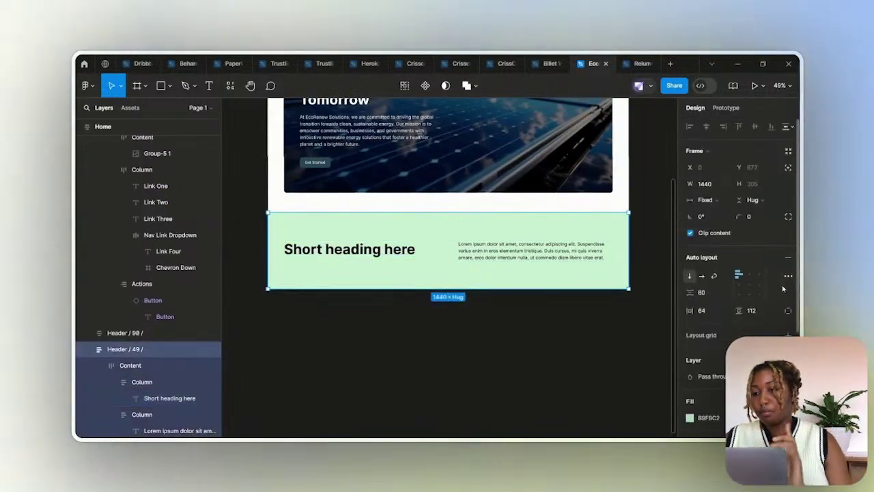
{"action": "scroll", "coordinate": [751, 274], "scroll_direction": "down", "scroll_amount": 3}
{"action": "left_click", "coordinate": [690, 335]}
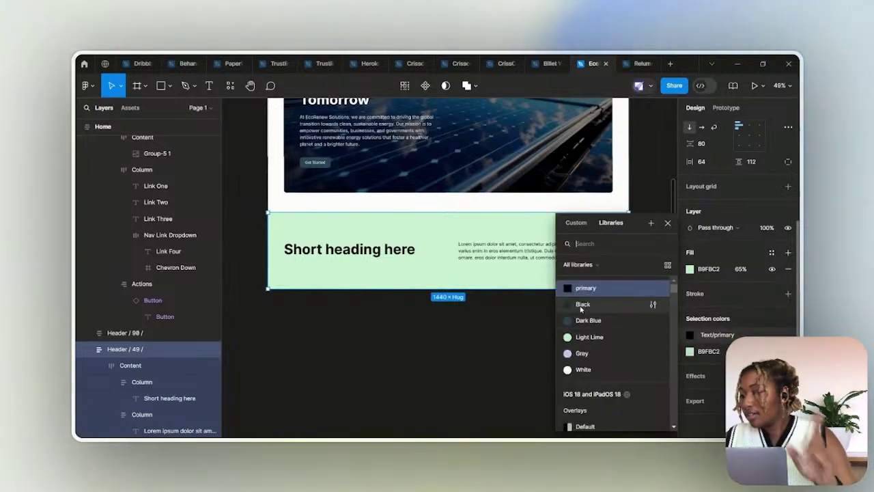
{"action": "left_click", "coordinate": [550, 312]}
Lighten the section's green background by lowering its fill opacity further
{"action": "scroll", "coordinate": [246, 290], "scroll_direction": "down", "scroll_amount": 5}
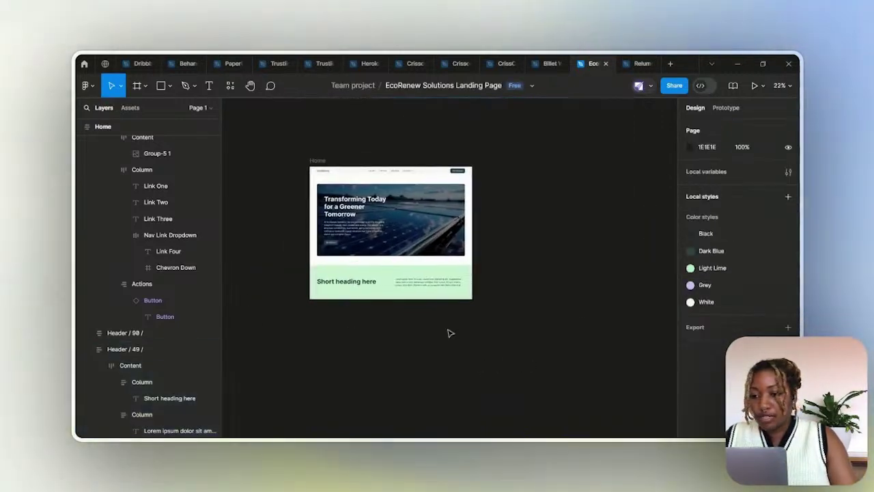
{"action": "scroll", "coordinate": [449, 332], "scroll_direction": "up", "scroll_amount": 5}
{"action": "left_click", "coordinate": [392, 259]}
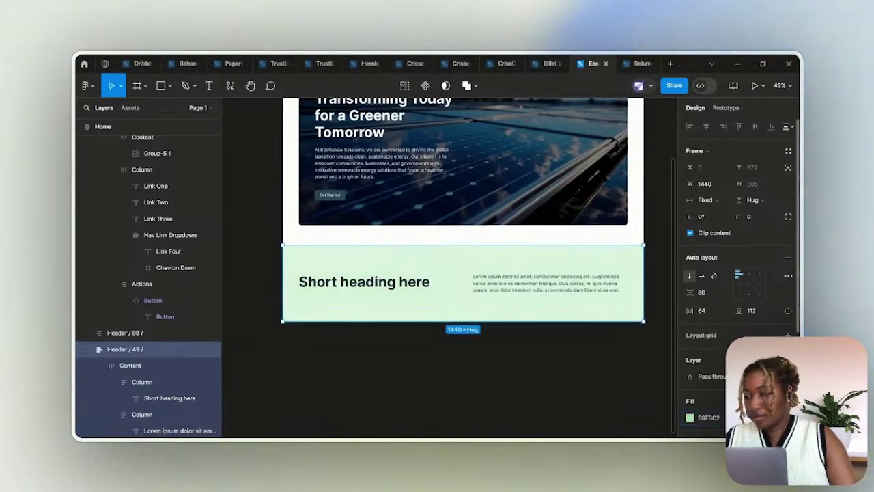
{"action": "left_click", "coordinate": [507, 403]}
{"action": "scroll", "coordinate": [449, 357], "scroll_direction": "down", "scroll_amount": 8}
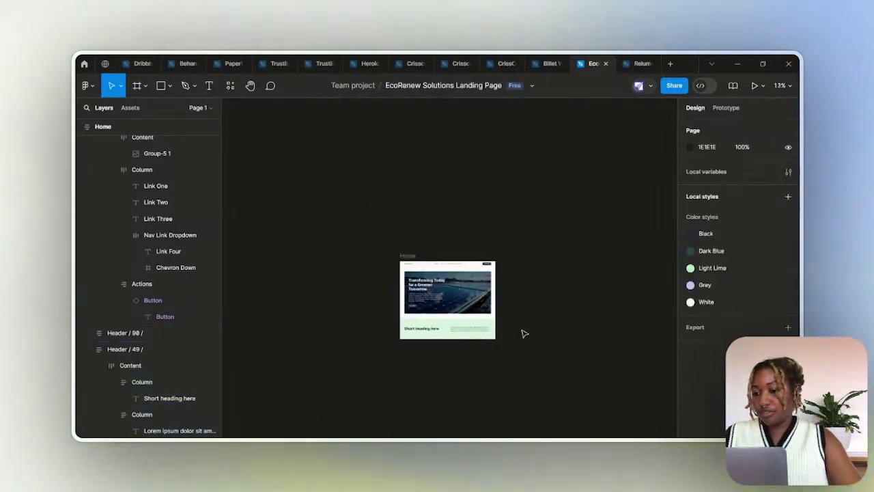
{"action": "scroll", "coordinate": [451, 250], "scroll_direction": "up", "scroll_amount": 3}
{"action": "scroll", "coordinate": [368, 253], "scroll_direction": "up", "scroll_amount": 4}
Replace the section's lorem ipsum paragraph with the "We aim to make clean energy accessible" paragraph from the Introduction page of the EcoRenew Brand guidelines PDF
{"action": "left_click", "coordinate": [367, 251]}
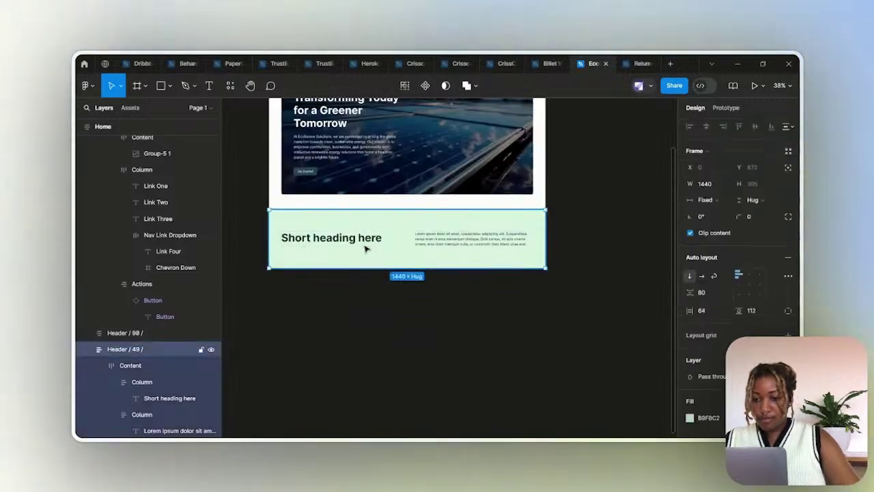
{"action": "left_click", "coordinate": [364, 250]}
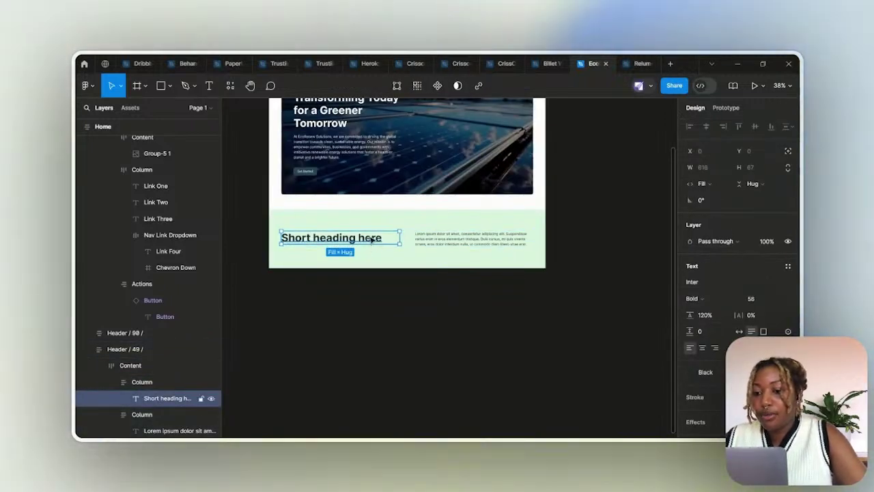
{"action": "double_click", "coordinate": [371, 238]}
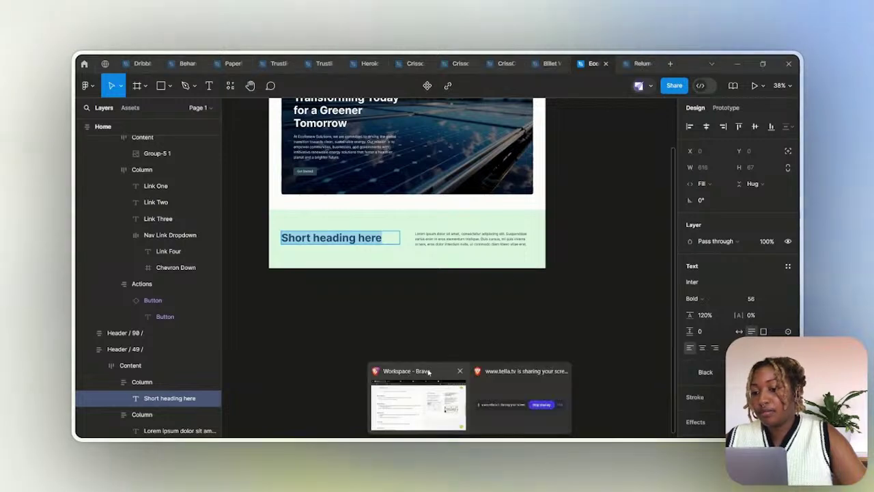
{"action": "left_click", "coordinate": [429, 397]}
{"action": "left_click", "coordinate": [576, 402]}
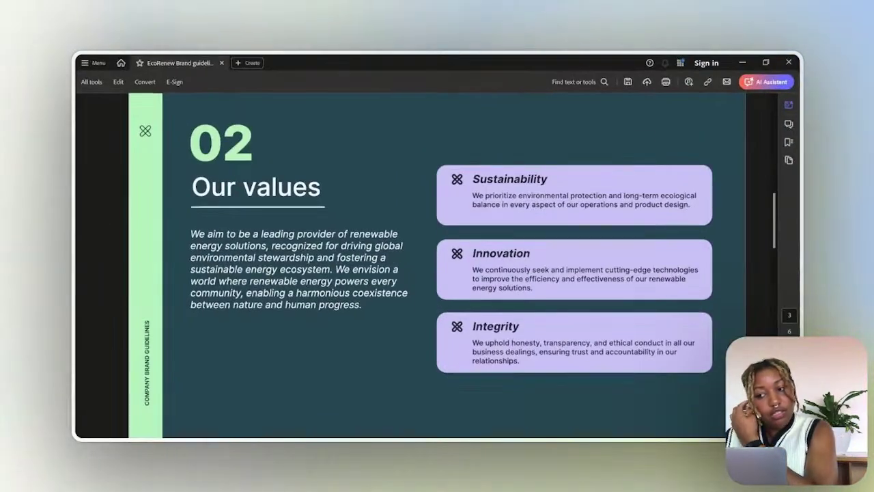
{"action": "scroll", "coordinate": [530, 184], "scroll_direction": "up", "scroll_amount": 5}
{"action": "scroll", "coordinate": [530, 185], "scroll_direction": "down", "scroll_amount": 5}
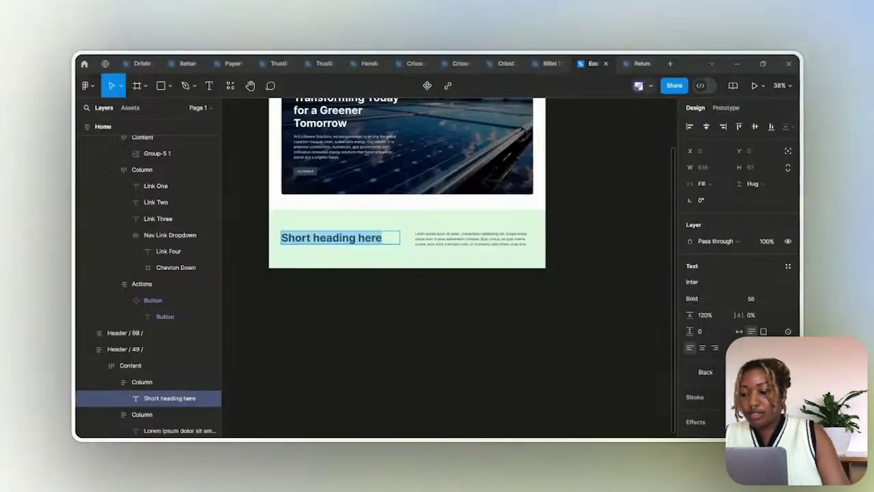
{"action": "left_click", "coordinate": [438, 244]}
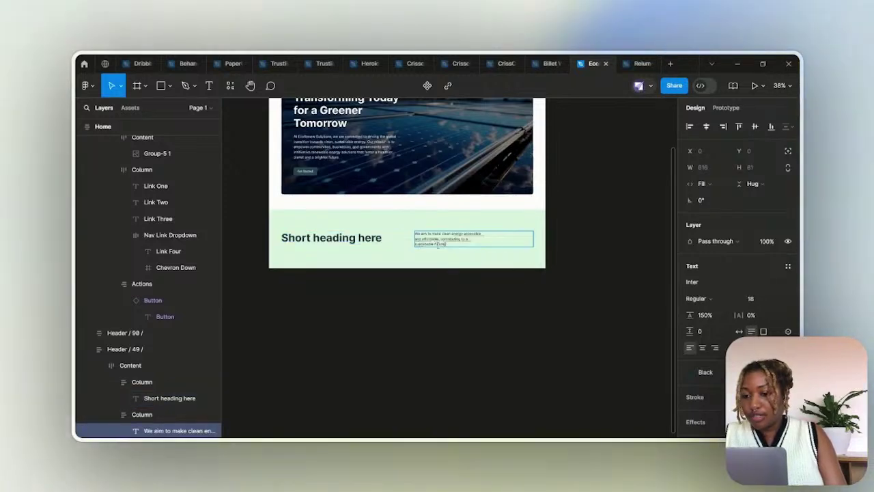
Copy the "Committed to delivering sustainable and innovative renewable energy solutions" statement from the brand guidelines PDF and add it as a second paragraph below the body text
{"action": "left_click", "coordinate": [565, 429]}
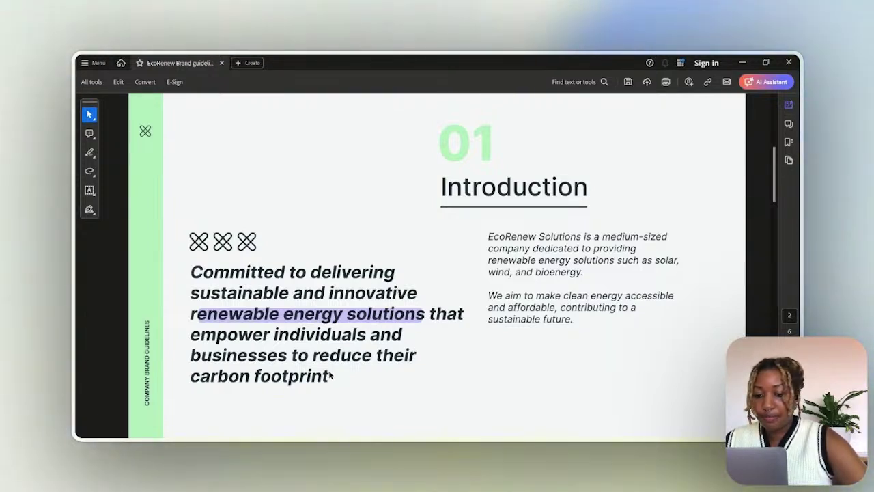
{"action": "double_click", "coordinate": [200, 277]}
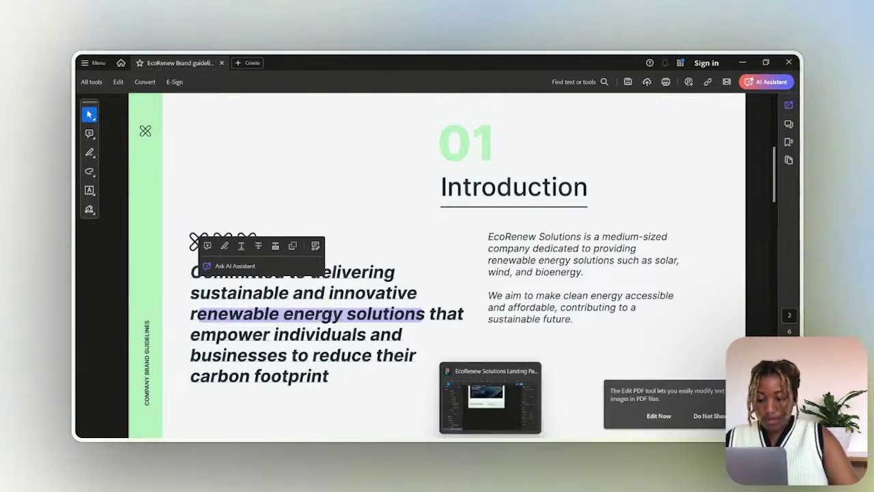
{"action": "mouse_move", "coordinate": [471, 437]}
{"action": "left_click", "coordinate": [444, 410]}
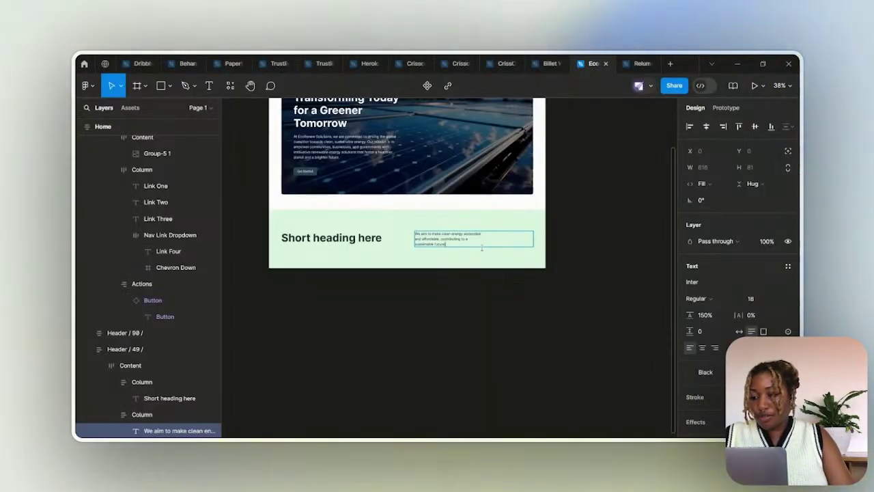
{"action": "key", "text": "Return"}
{"action": "key", "text": "Return"}
{"action": "type", "text": "Committed to delivering sustainable and innovative renewable energy solutions that empower individuals and businesses to reduce their carbon footprint"}
{"action": "scroll", "coordinate": [446, 248], "scroll_direction": "up", "scroll_amount": 5}
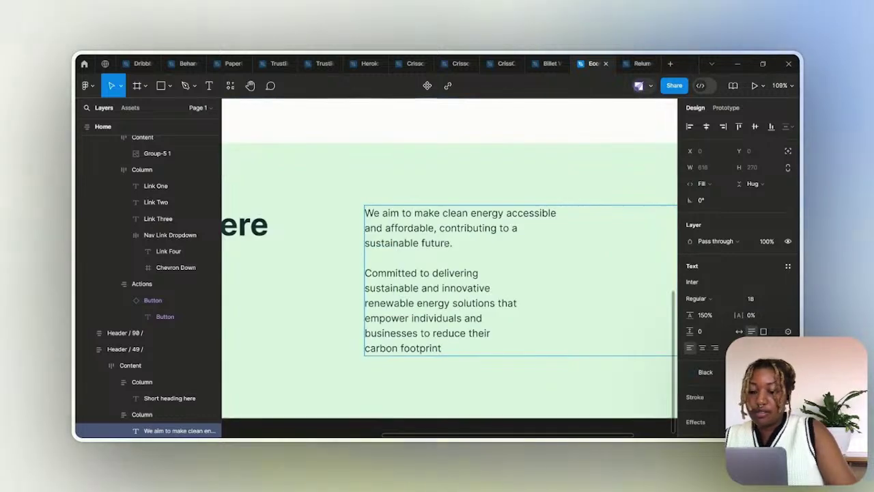
Copy both paragraphs of the section's body text and switch to the ChatGPT conversation in the browser
{"action": "scroll", "coordinate": [454, 404], "scroll_direction": "down", "scroll_amount": 5}
{"action": "key", "text": "ctrl+a"}
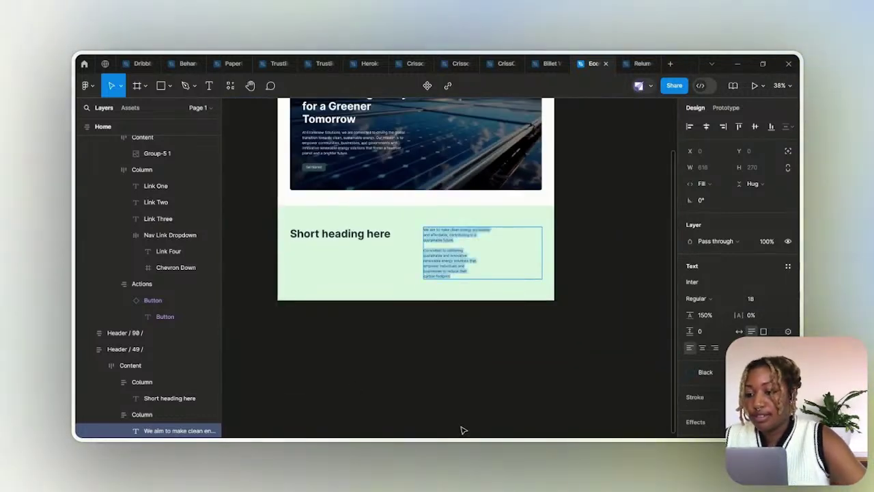
{"action": "left_click", "coordinate": [431, 407]}
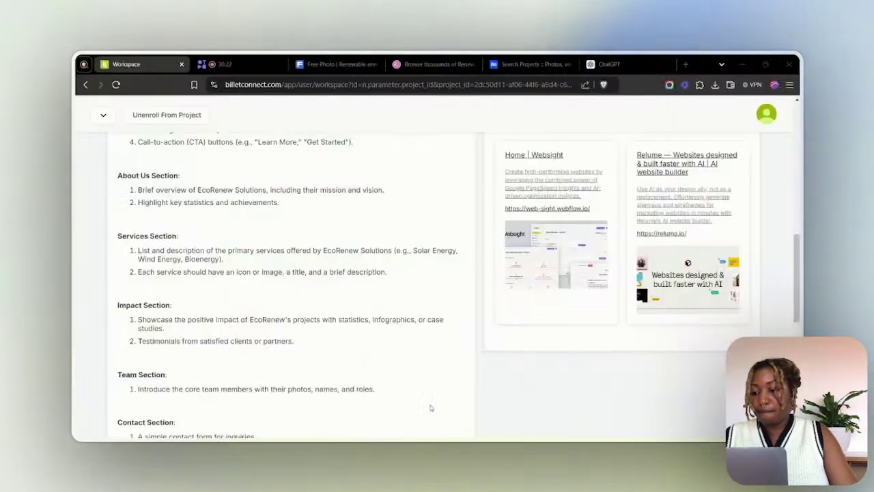
{"action": "left_click", "coordinate": [608, 64]}
{"action": "scroll", "coordinate": [376, 278], "scroll_direction": "down", "scroll_amount": 12}
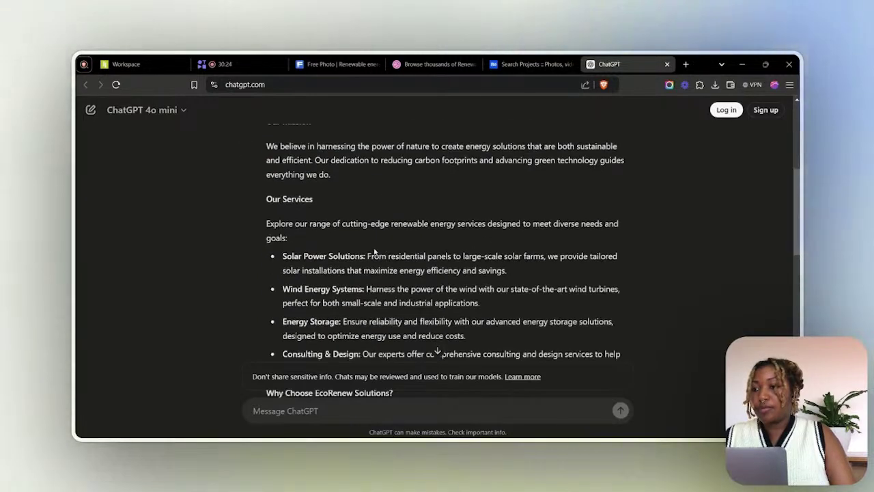
{"action": "scroll", "coordinate": [360, 244], "scroll_direction": "down", "scroll_amount": 2}
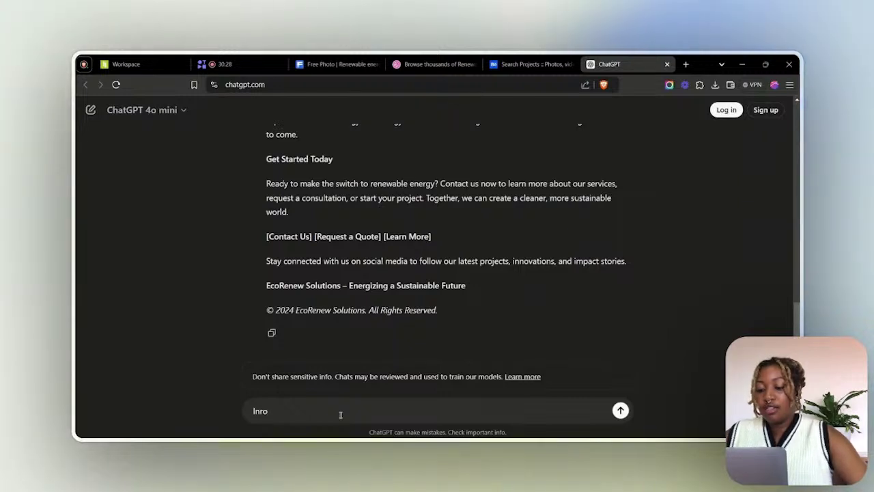
Ask ChatGPT to incorporate the copied, quoted paragraphs "for the about section"
{"action": "type", "text": "po"}
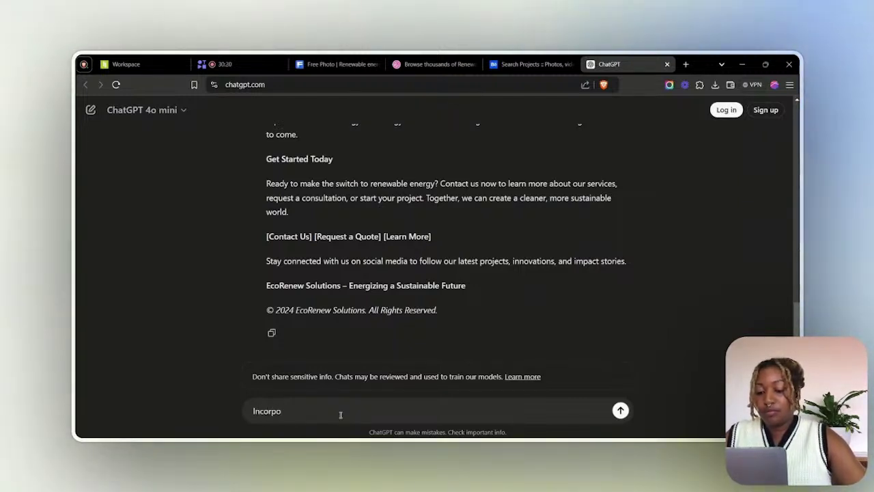
{"action": "type", "text": "rate this "}
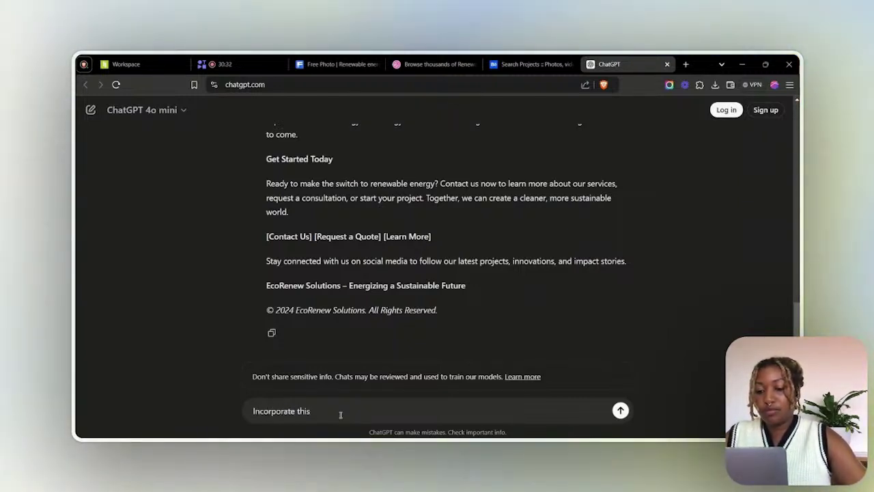
{"action": "type", "text": "\""}
{"action": "key", "text": "ctrl+v"}
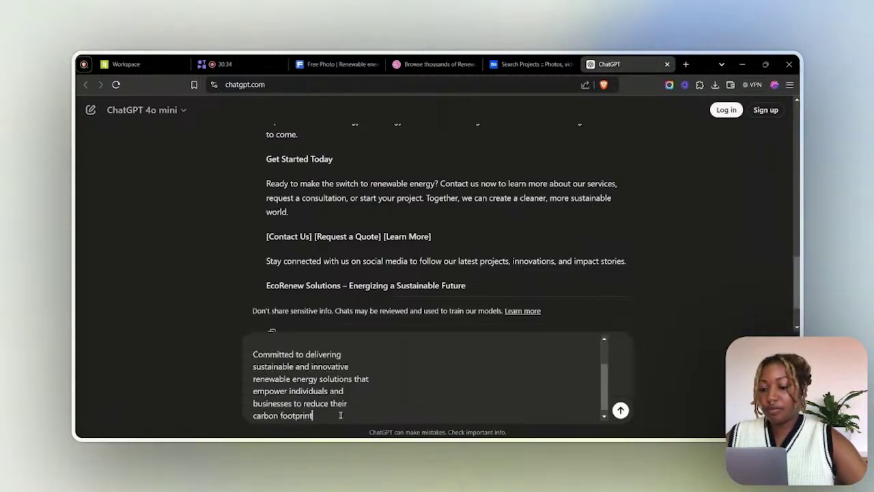
{"action": "type", "text": "\" for "}
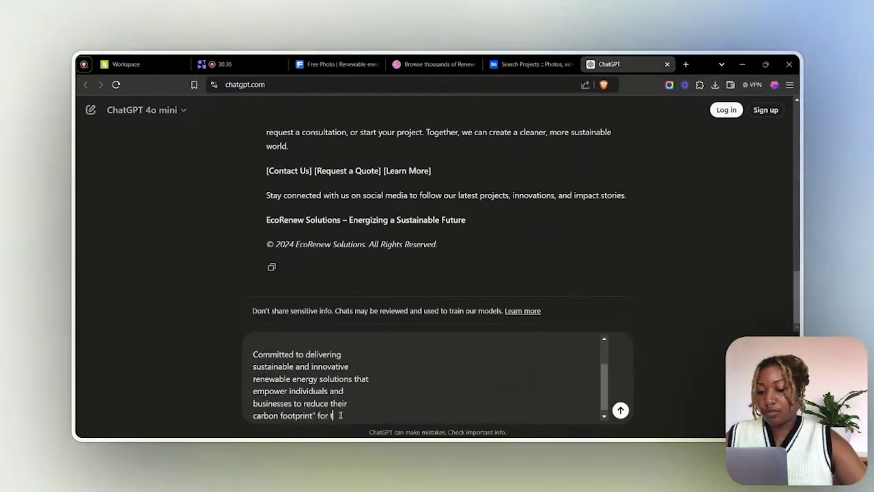
{"action": "type", "text": "the about"}
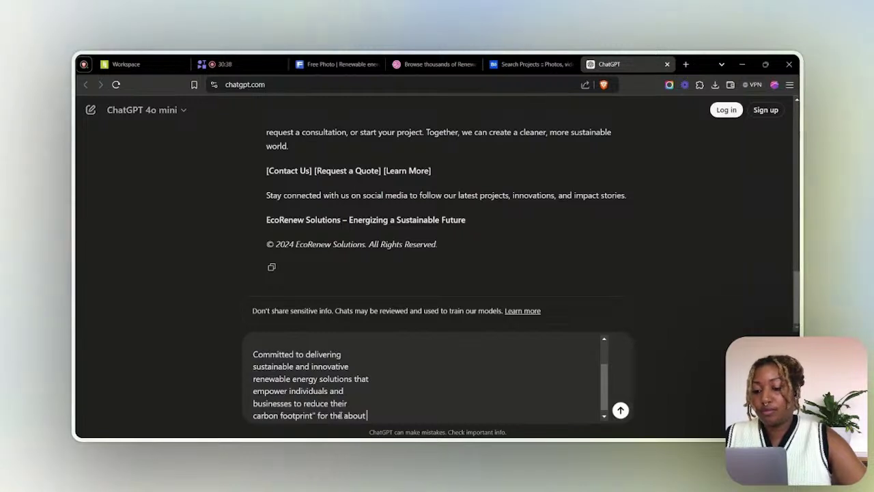
{"action": "type", "text": " section"}
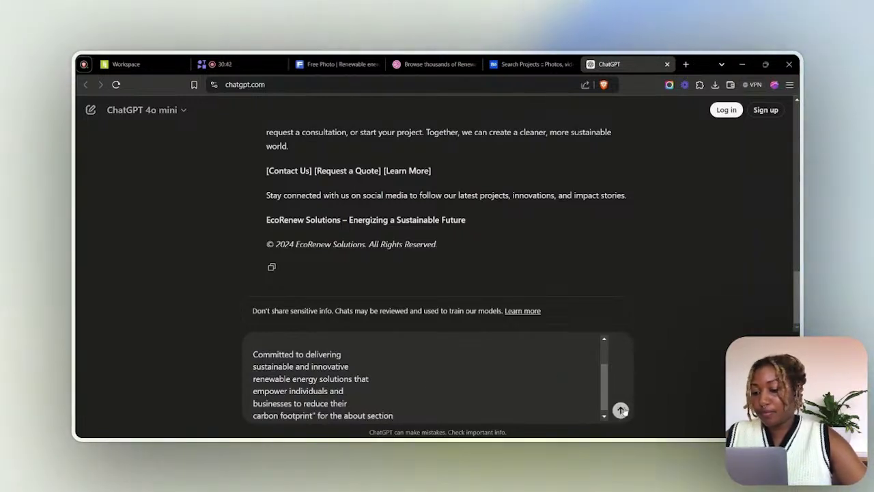
{"action": "key", "text": "Return"}
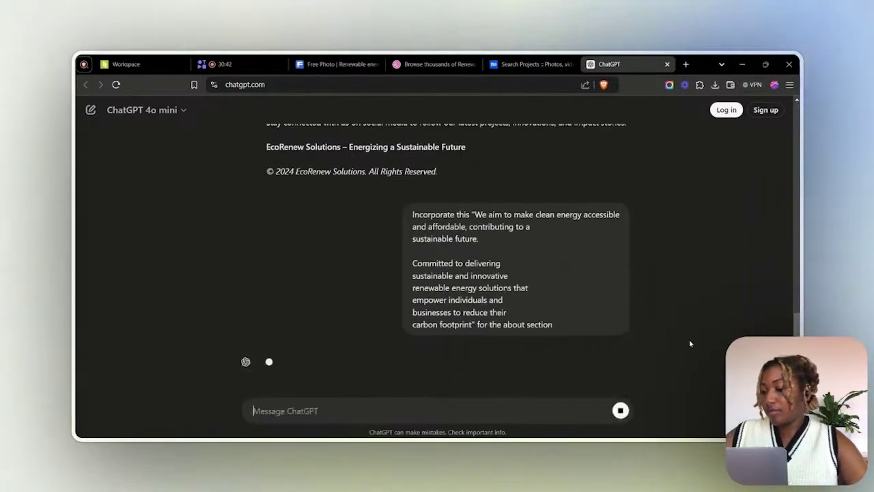
Read through the generated About Us copy and copy its "Empowering a Sustainable Future" heading
{"action": "scroll", "coordinate": [643, 301], "scroll_direction": "down", "scroll_amount": 2}
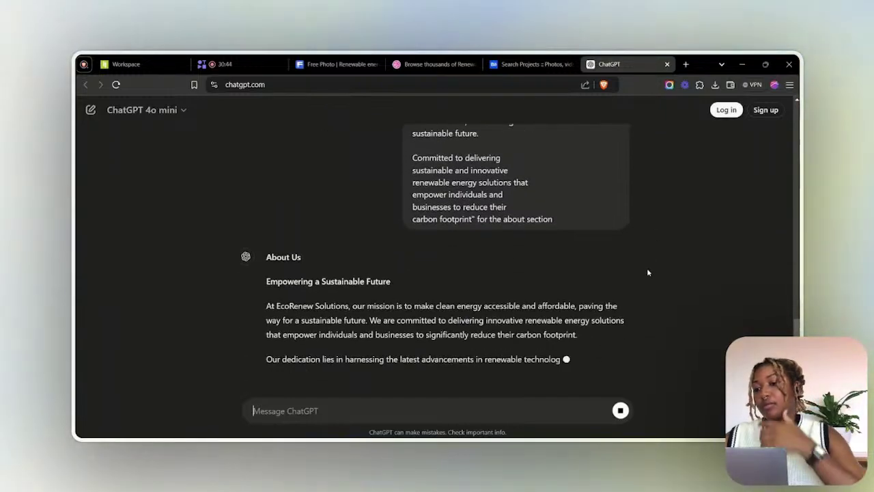
{"action": "scroll", "coordinate": [647, 267], "scroll_direction": "up", "scroll_amount": 2}
{"action": "scroll", "coordinate": [614, 242], "scroll_direction": "down", "scroll_amount": 1}
{"action": "scroll", "coordinate": [631, 233], "scroll_direction": "down", "scroll_amount": 2}
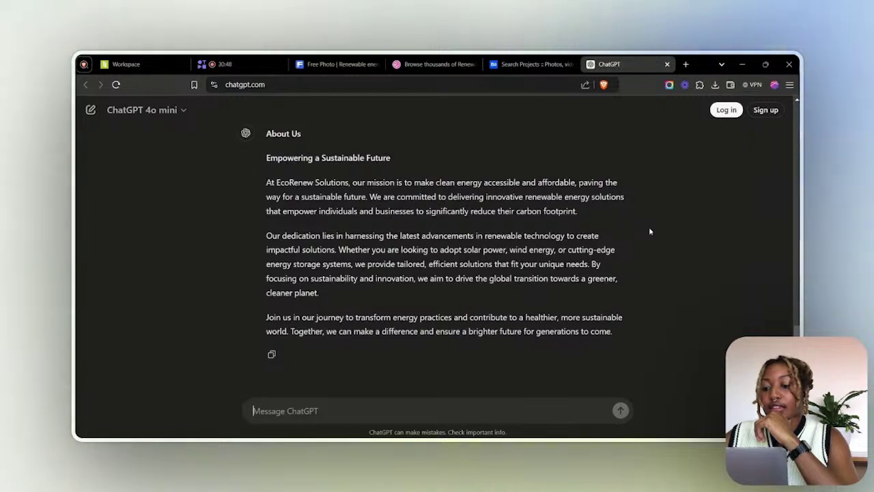
{"action": "left_click_drag", "start_coordinate": [418, 166], "coordinate": [265, 134]}
{"action": "left_click", "coordinate": [384, 156]}
{"action": "left_click_drag", "start_coordinate": [297, 159], "coordinate": [263, 161]}
{"action": "key", "text": "ctrl+c"}
Switch back to Figma and replace the "Short heading here" text with the copied "Empowering a Sustainable Future" heading
{"action": "key", "text": "alt+Tab"}
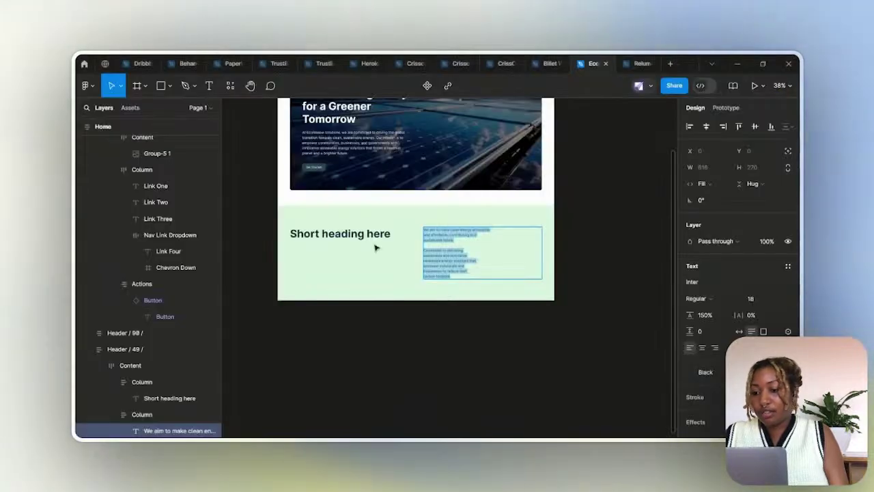
{"action": "left_click", "coordinate": [354, 232]}
{"action": "key", "text": "ctrl+a"}
{"action": "key", "text": "ctrl+v"}
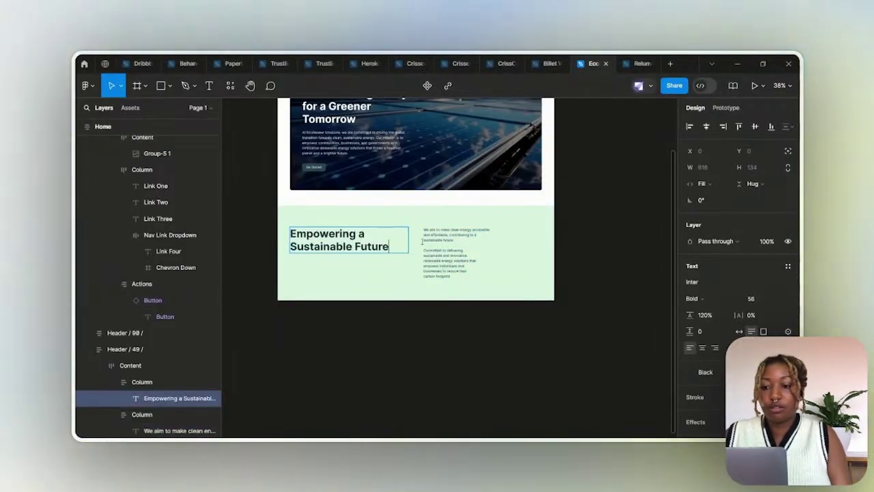
{"action": "left_click", "coordinate": [460, 354]}
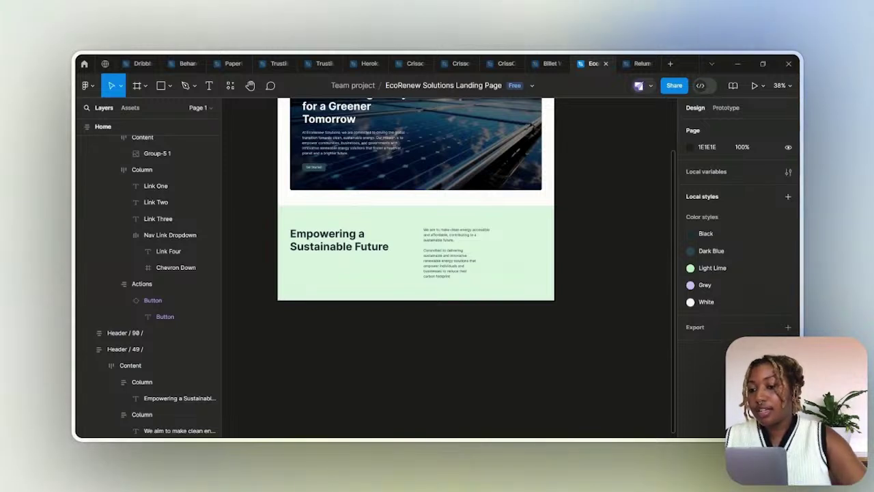
Return to ChatGPT and copy the About Us text from "At EcoRenew Solutions, our mission" through "fit your unique needs."
{"action": "key", "text": "alt+Tab"}
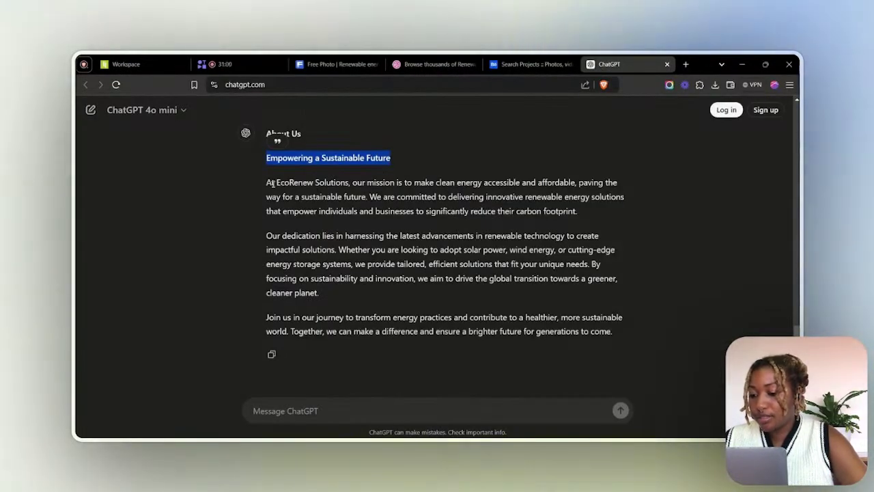
{"action": "left_click", "coordinate": [270, 183]}
{"action": "left_click_drag", "start_coordinate": [267, 182], "coordinate": [578, 211]}
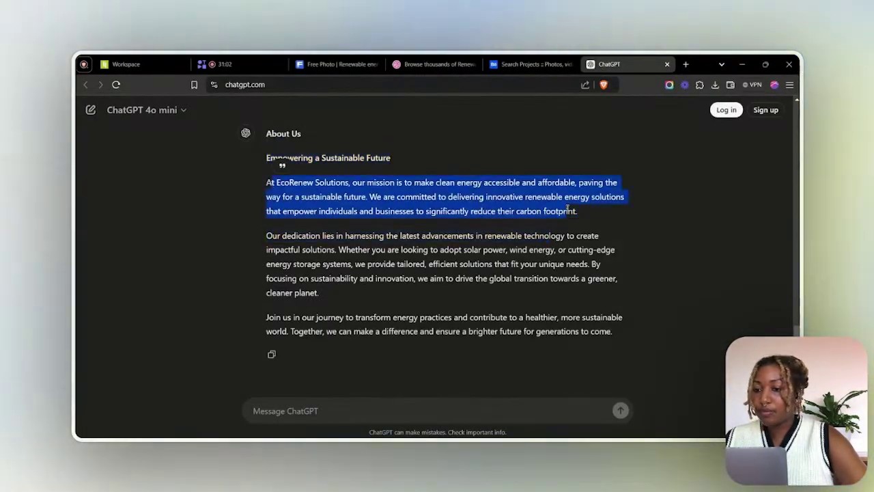
{"action": "left_click", "coordinate": [406, 192]}
{"action": "left_click_drag", "start_coordinate": [268, 183], "coordinate": [588, 264]}
{"action": "key", "text": "ctrl+c"}
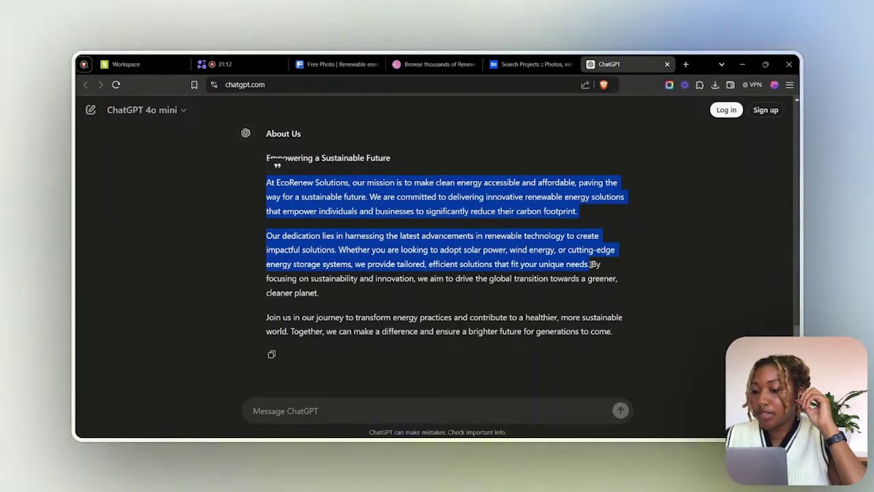
Switch to Figma and replace the green section's body text with the copied ChatGPT paragraphs
{"action": "key", "text": "alt+Tab"}
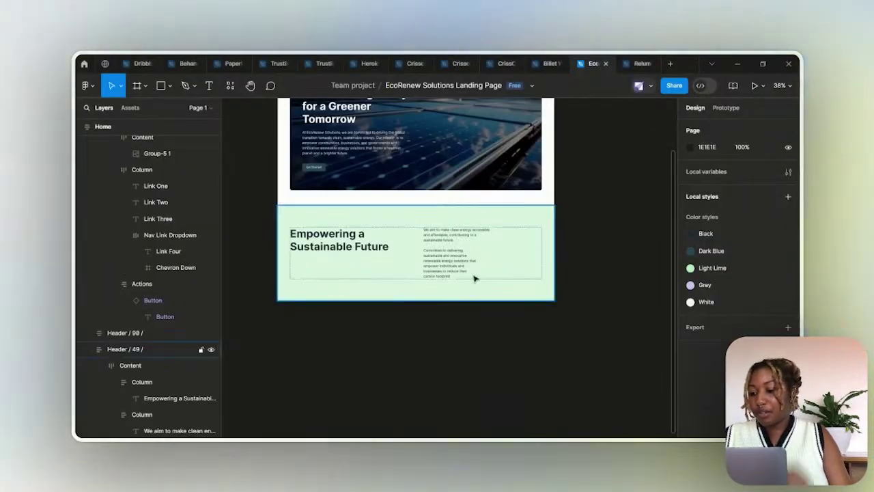
{"action": "left_click", "coordinate": [467, 271]}
{"action": "double_click", "coordinate": [467, 272]}
{"action": "double_click", "coordinate": [467, 272]}
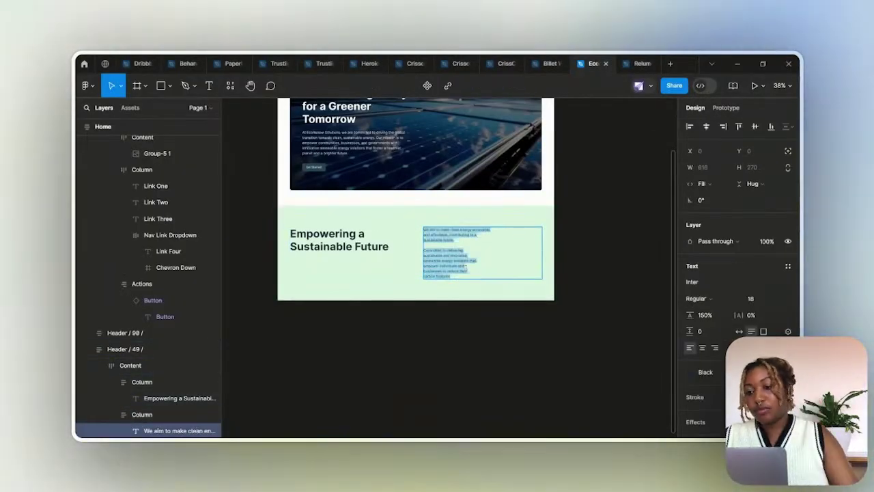
{"action": "key", "text": "ctrl+v"}
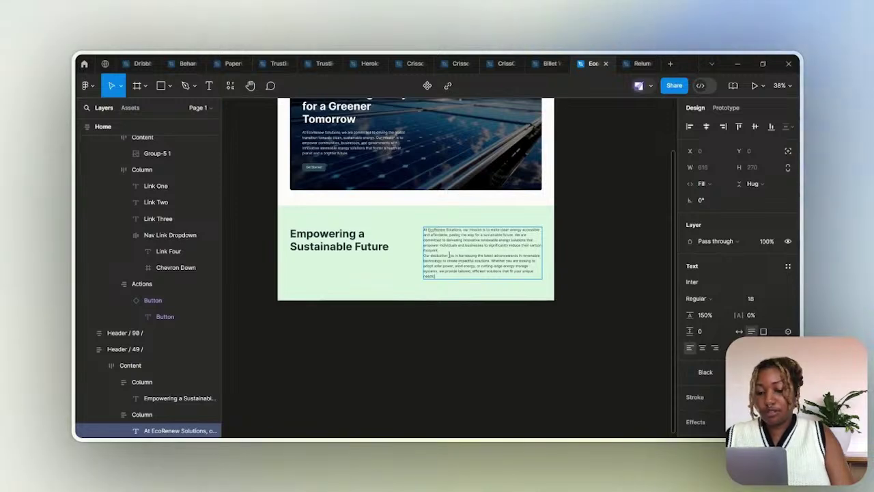
Set the font size of the green section's body text to 19
{"action": "scroll", "coordinate": [448, 251], "scroll_direction": "up", "scroll_amount": 5}
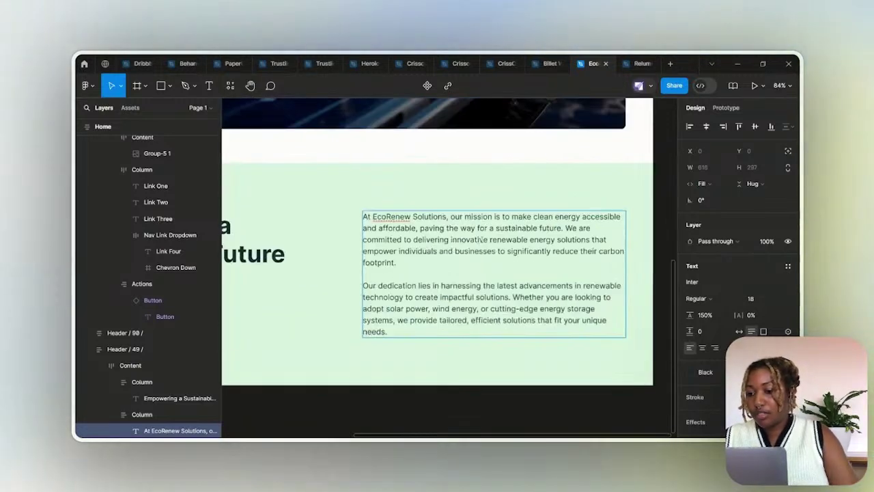
{"action": "key", "text": "ctrl+a"}
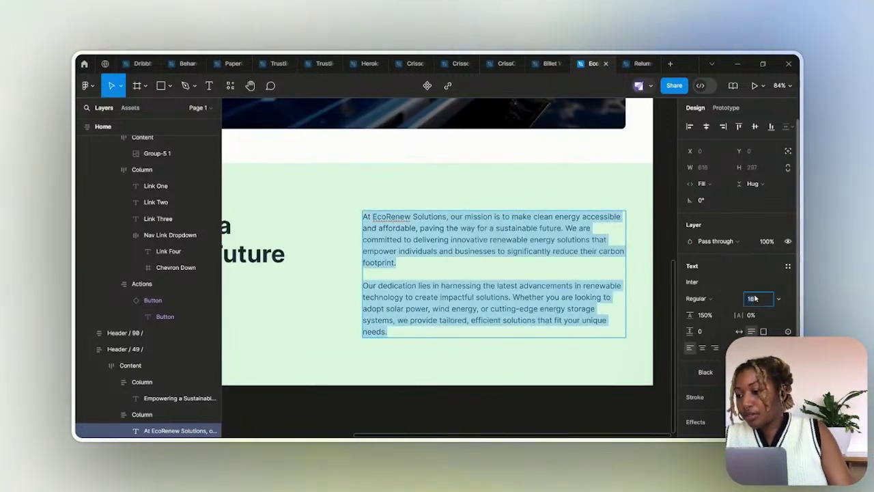
{"action": "key", "text": "Up"}
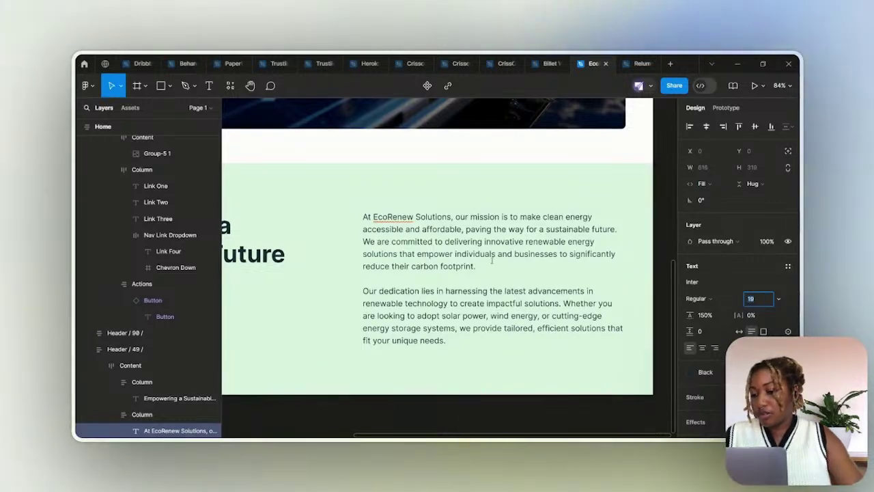
{"action": "scroll", "coordinate": [444, 251], "scroll_direction": "down", "scroll_amount": 5}
{"action": "left_click", "coordinate": [588, 227]}
Set the font size of the hero paragraph below "Transforming Today for a Greener Tomorrow" to 19
{"action": "scroll", "coordinate": [565, 241], "scroll_direction": "up", "scroll_amount": 1}
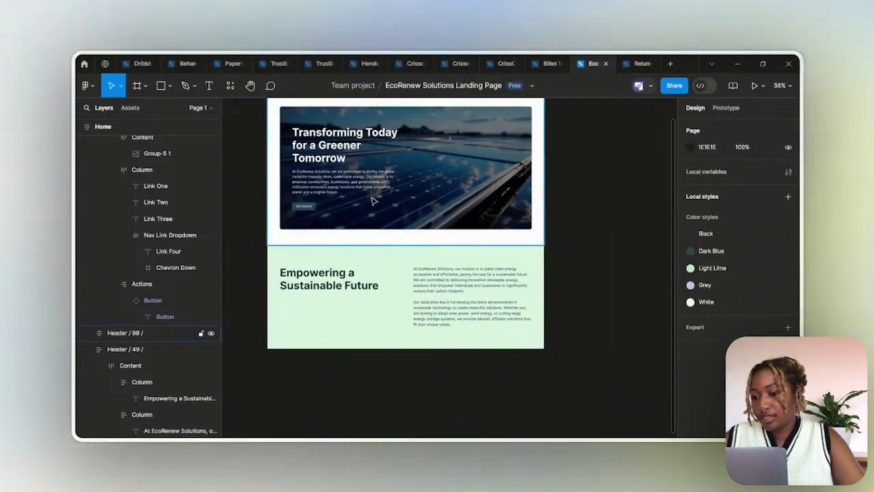
{"action": "left_click", "coordinate": [345, 181]}
{"action": "double_click", "coordinate": [345, 181]}
{"action": "double_click", "coordinate": [345, 181]}
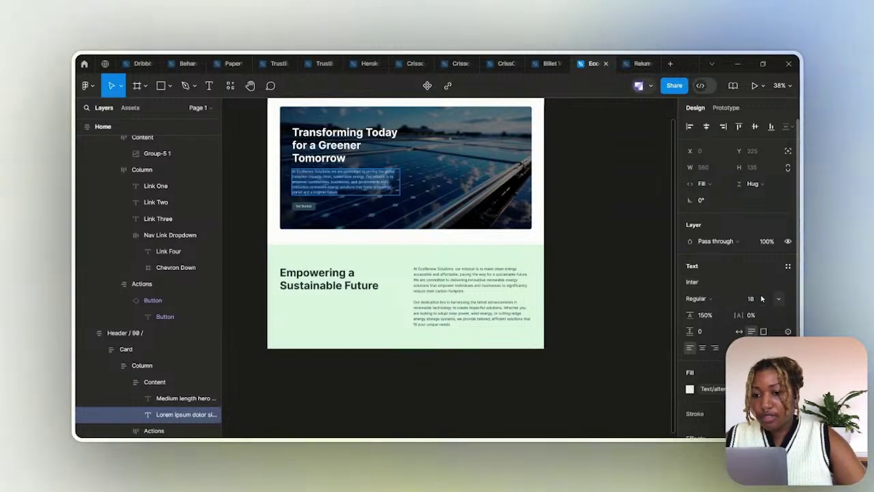
{"action": "key", "text": "Up"}
Delete the hero paragraph's second sentence, beginning "Our mission is to empower communities"
{"action": "scroll", "coordinate": [288, 180], "scroll_direction": "up", "scroll_amount": 5}
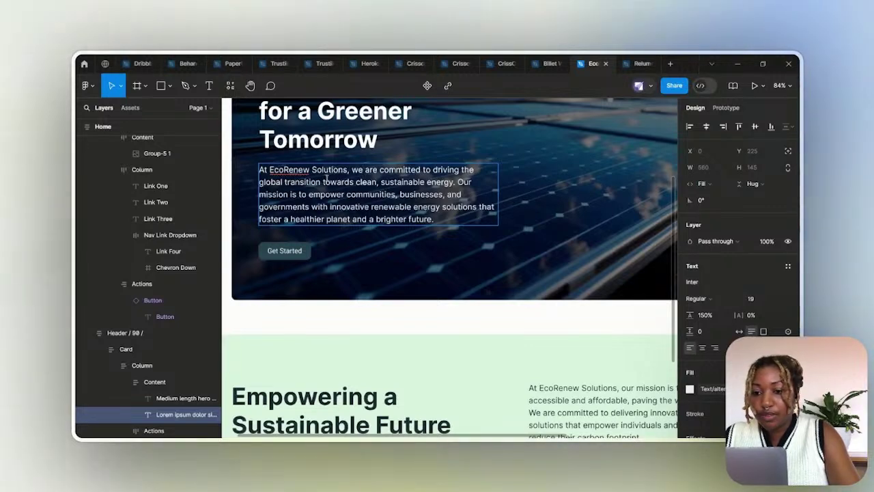
{"action": "left_click_drag", "start_coordinate": [457, 183], "coordinate": [485, 240]}
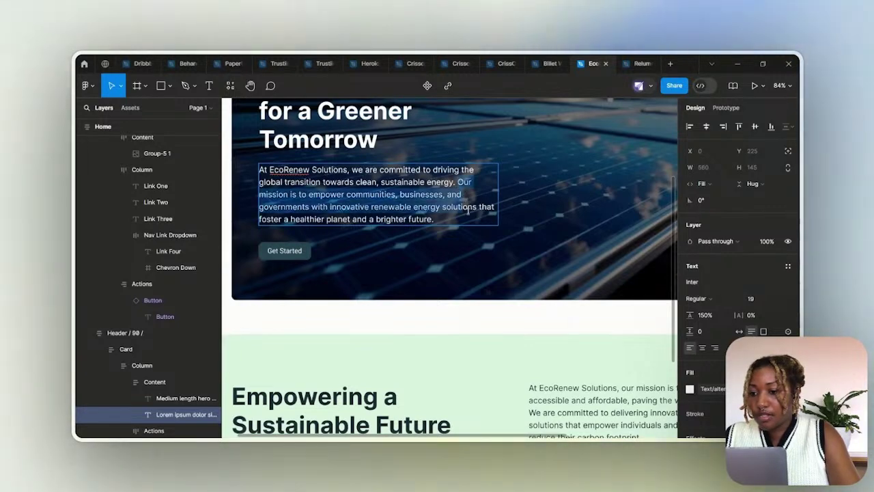
{"action": "key", "text": "BackSpace"}
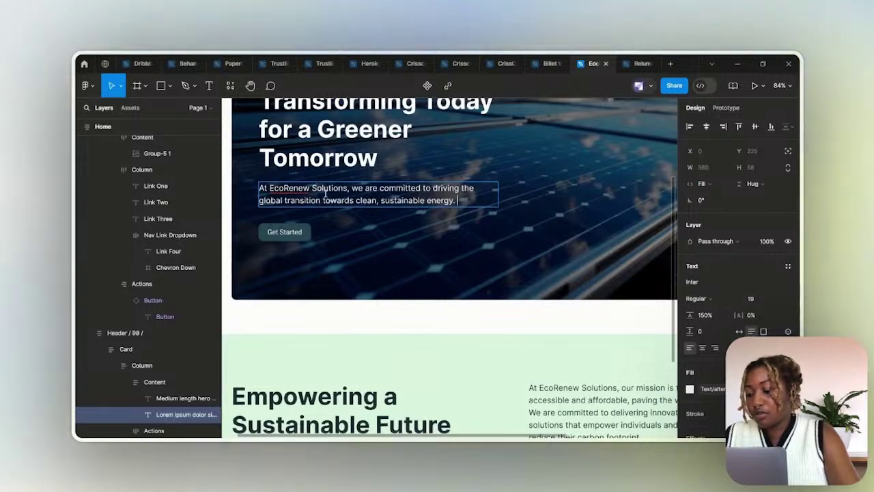
Remove the hero paragraph's "At EcoRenew Solutions, we are committed to" opening so it reads "Driving the global transition towards clean, sustainable energy."
{"action": "left_click", "coordinate": [353, 189]}
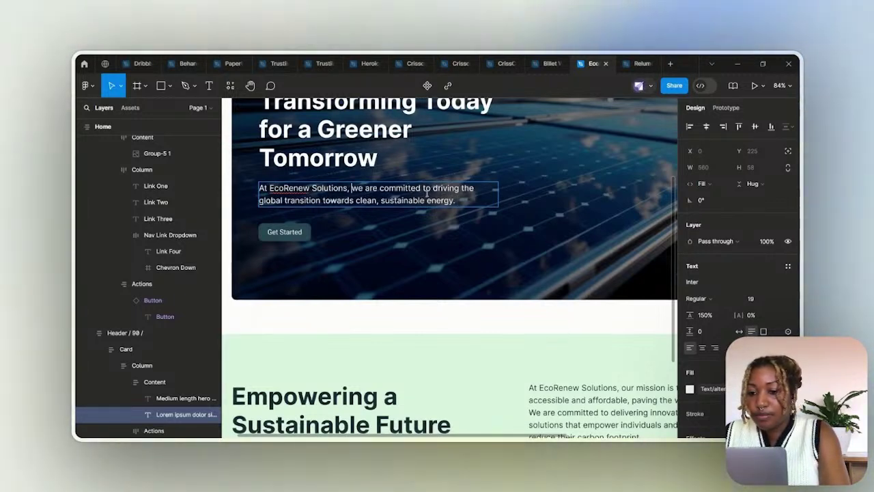
{"action": "key", "text": "shift+Home"}
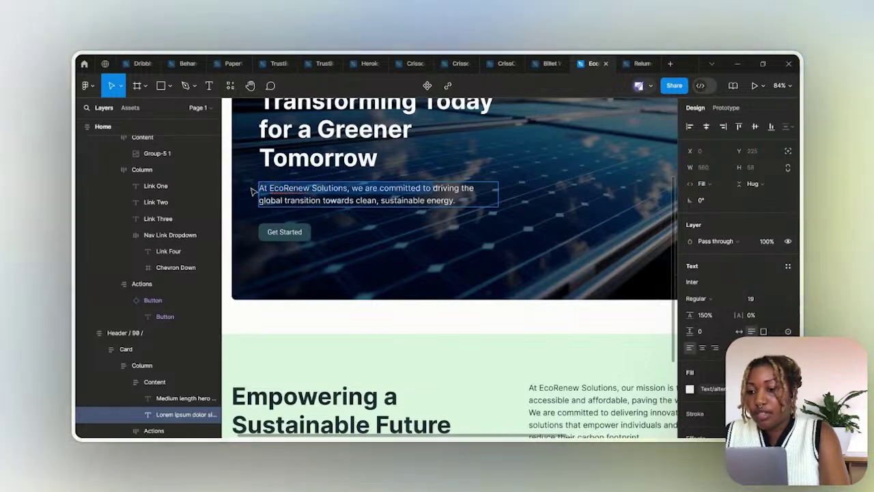
{"action": "key", "text": "BackSpace"}
{"action": "key", "text": "Delete"}
{"action": "type", "text": "D"}
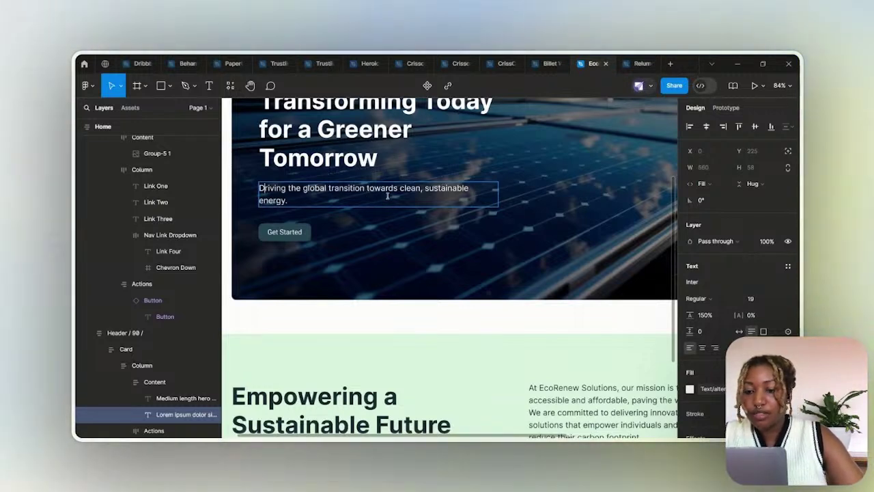
{"action": "left_click", "coordinate": [288, 200]}
{"action": "scroll", "coordinate": [390, 250], "scroll_direction": "down", "scroll_amount": 10}
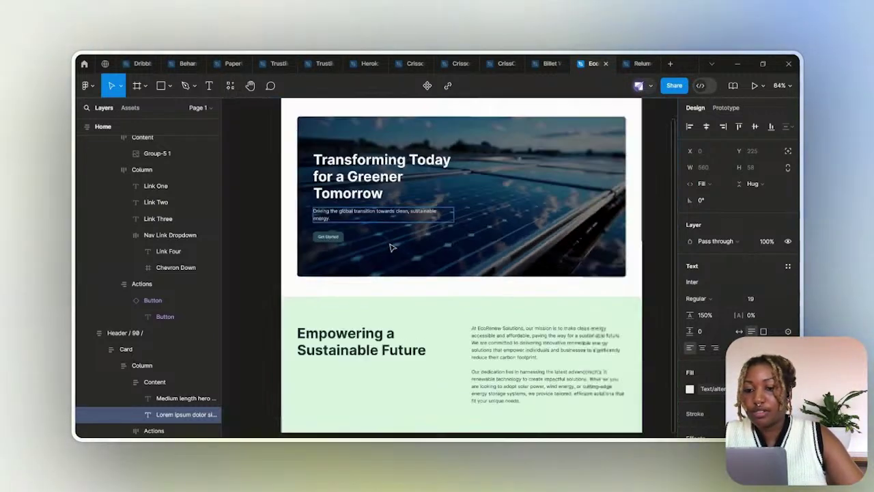
{"action": "left_click", "coordinate": [428, 321]}
{"action": "scroll", "coordinate": [411, 272], "scroll_direction": "up", "scroll_amount": 5}
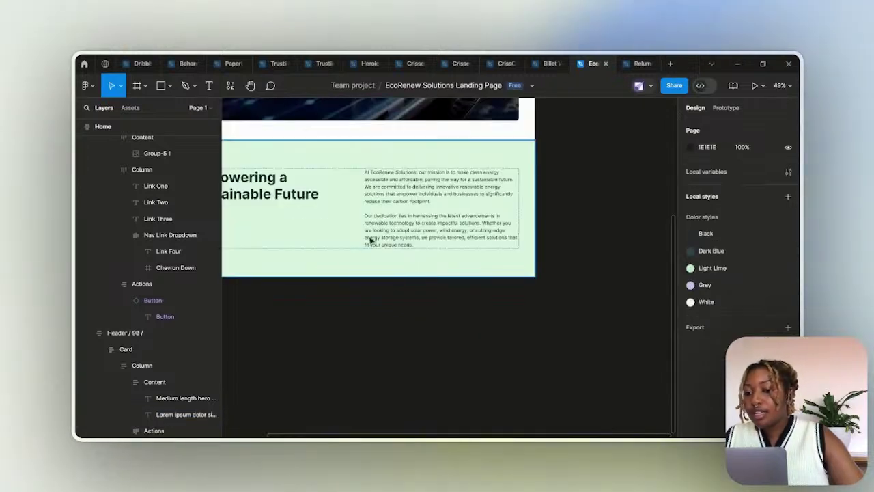
{"action": "scroll", "coordinate": [393, 234], "scroll_direction": "up", "scroll_amount": 3}
{"action": "left_click", "coordinate": [416, 209]}
{"action": "scroll", "coordinate": [495, 239], "scroll_direction": "down", "scroll_amount": 5}
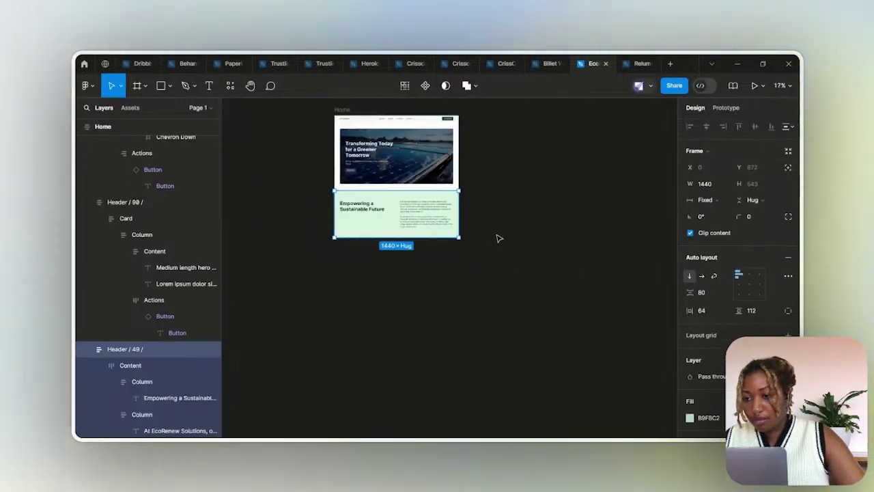
{"action": "left_click", "coordinate": [496, 239]}
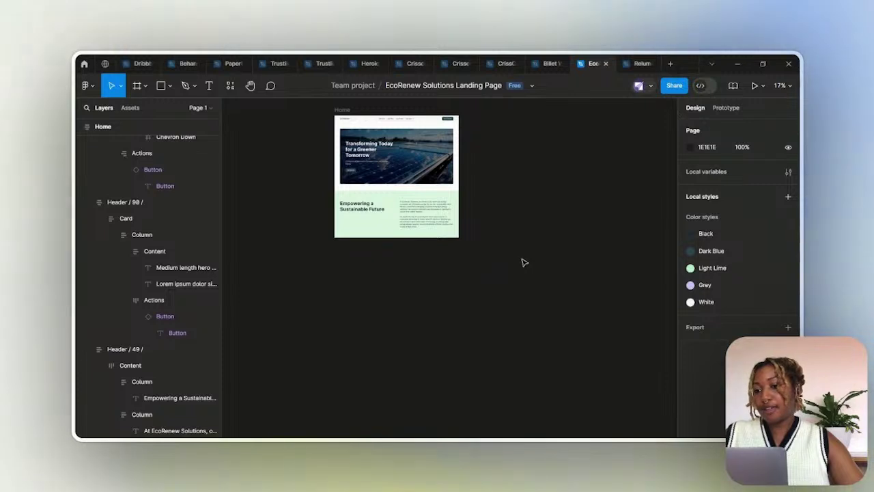
{"action": "scroll", "coordinate": [524, 262], "scroll_direction": "right", "scroll_amount": 3}
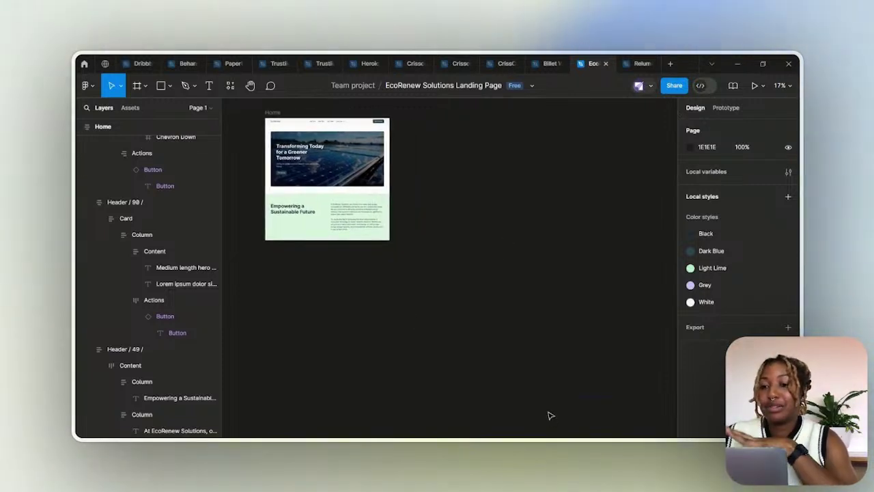
Switch to the EcoRenew brand guidelines PDF and read its Introduction, Our values and "Powering the Future with Sustainable Solutions" pages
{"action": "left_click", "coordinate": [414, 392]}
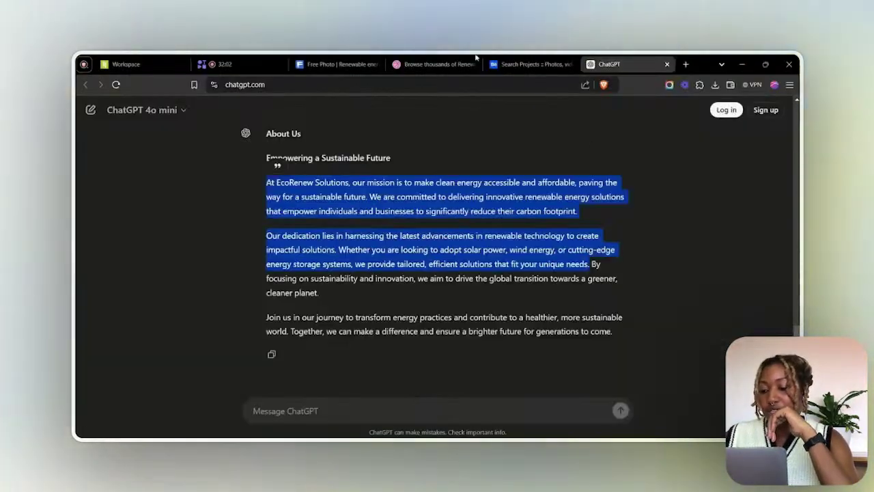
{"action": "left_click", "coordinate": [130, 64]}
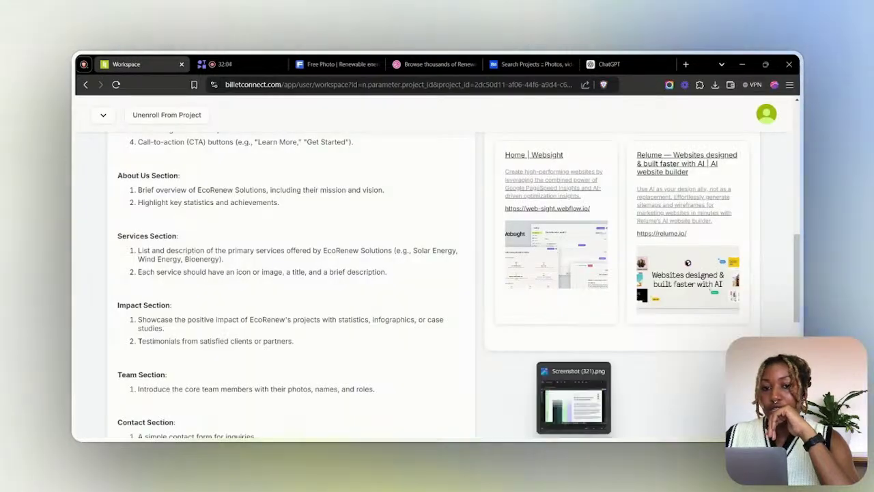
{"action": "left_click", "coordinate": [574, 408]}
{"action": "left_click", "coordinate": [466, 101]}
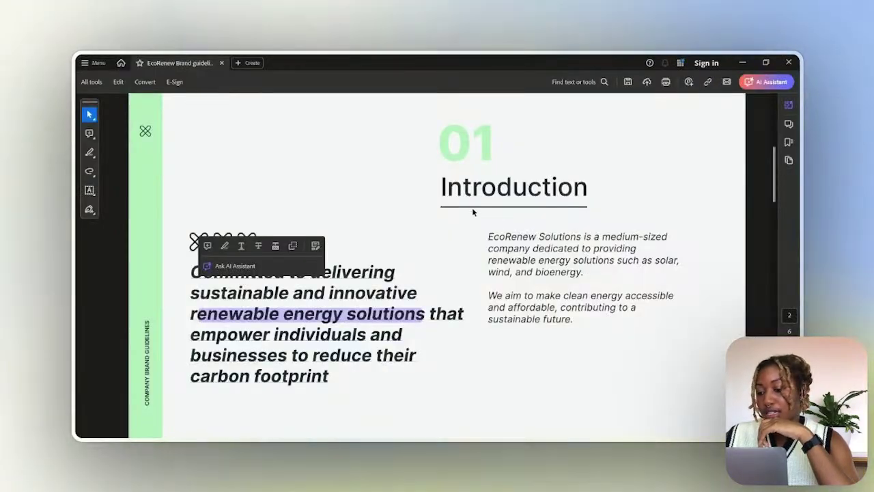
{"action": "left_click_drag", "start_coordinate": [774, 174], "coordinate": [777, 236]}
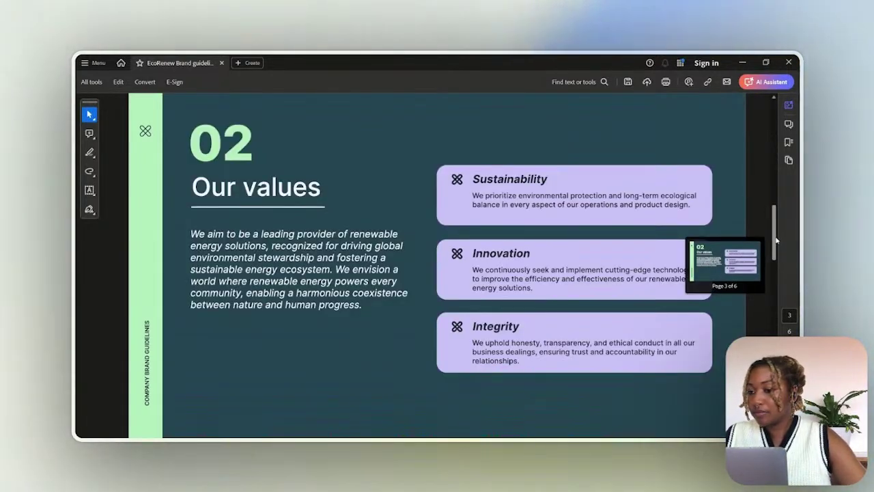
{"action": "left_click_drag", "start_coordinate": [776, 260], "coordinate": [766, 329]}
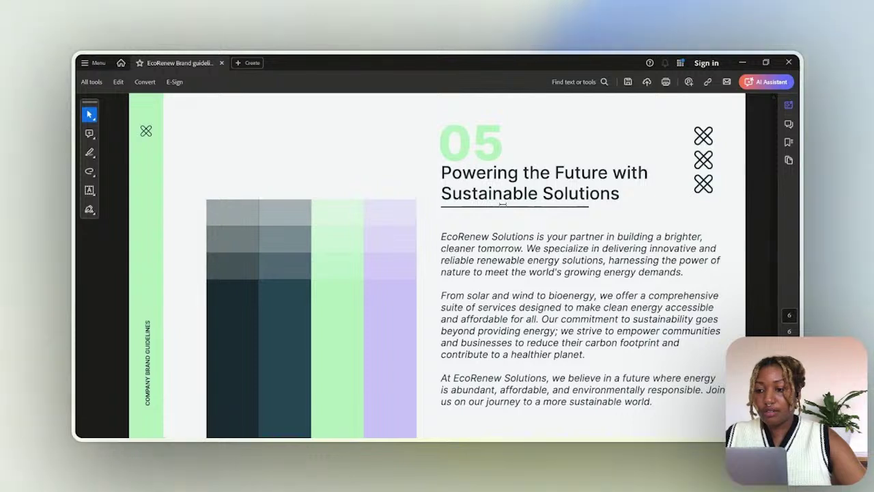
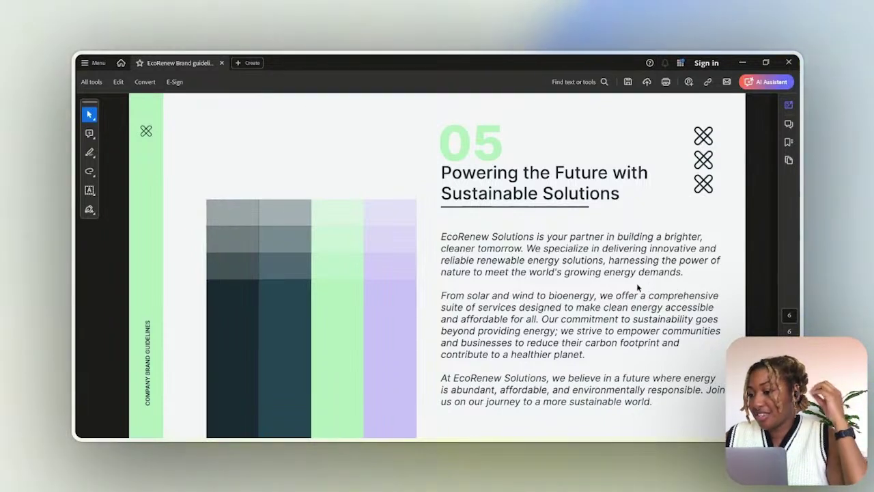
Return to the project brief in the browser workspace and review the required page sections and the Week 1 deliverable
{"action": "key", "text": "alt+Tab"}
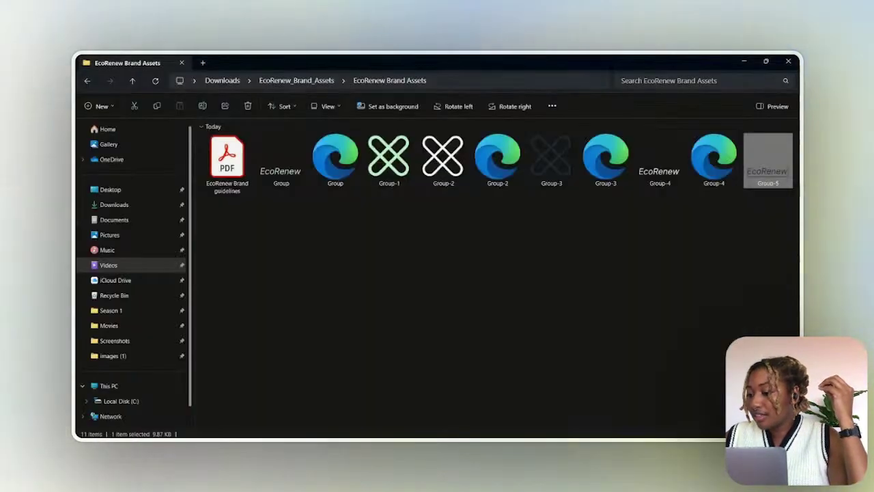
{"action": "key", "text": "alt+Tab"}
{"action": "key", "text": "alt+Tab"}
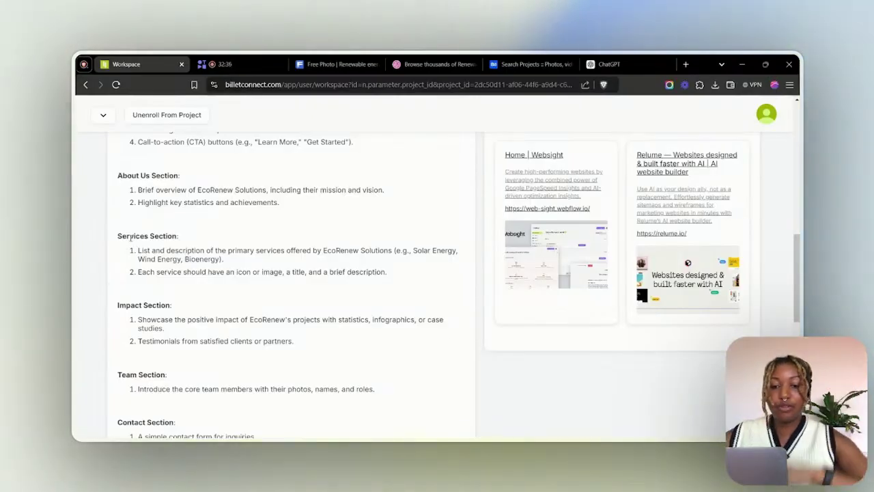
{"action": "left_click_drag", "start_coordinate": [121, 236], "coordinate": [279, 343]}
{"action": "scroll", "coordinate": [280, 344], "scroll_direction": "down", "scroll_amount": 5}
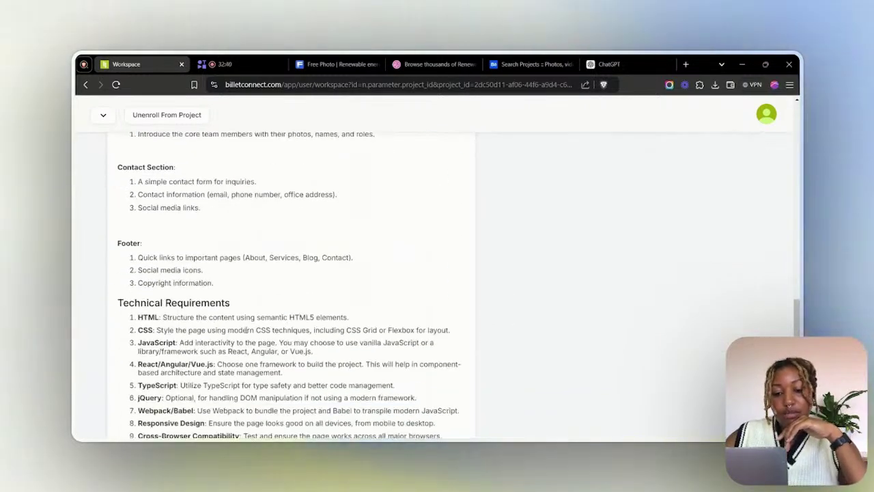
{"action": "scroll", "coordinate": [246, 330], "scroll_direction": "up", "scroll_amount": 4}
{"action": "left_click", "coordinate": [252, 312]}
{"action": "scroll", "coordinate": [481, 338], "scroll_direction": "up", "scroll_amount": 4}
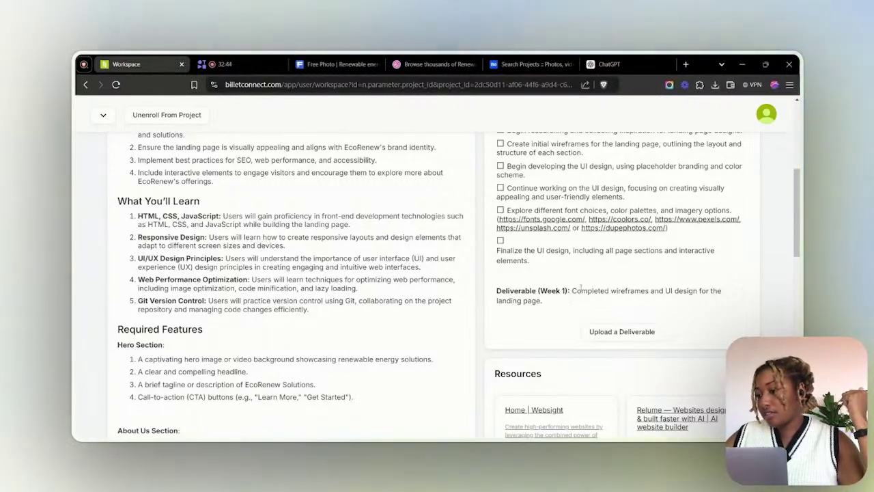
{"action": "scroll", "coordinate": [669, 285], "scroll_direction": "up", "scroll_amount": 2}
{"action": "scroll", "coordinate": [729, 205], "scroll_direction": "down", "scroll_amount": 2}
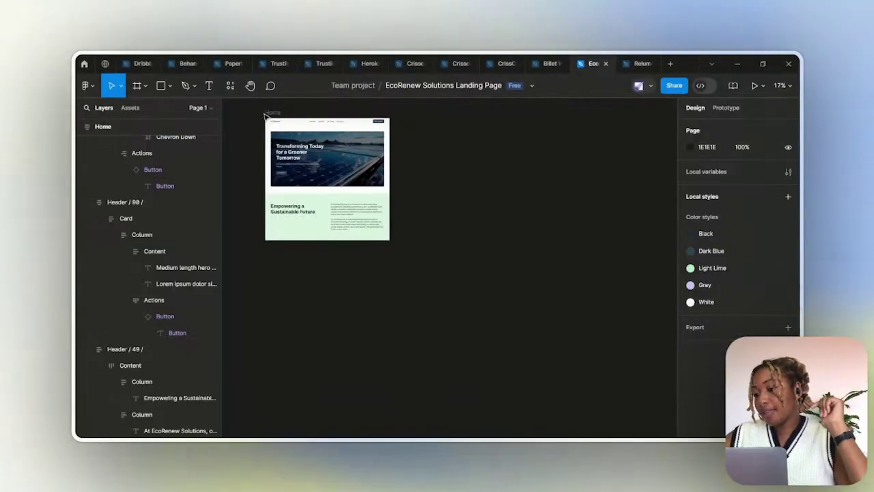
Switch to Figma, duplicate the Home frame, and place the copy beside the original on its left, aligned with its top edge
{"action": "left_click", "coordinate": [265, 116]}
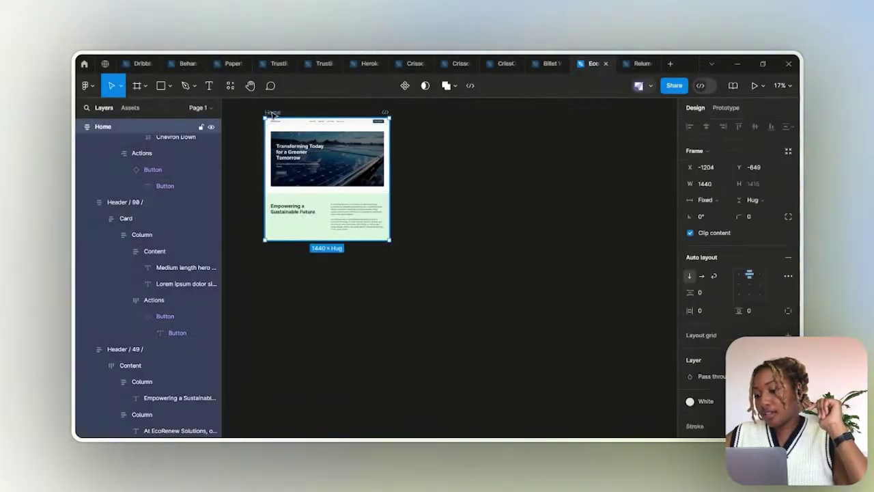
{"action": "key", "text": "ctrl+d"}
{"action": "left_click_drag", "start_coordinate": [469, 146], "coordinate": [390, 144]}
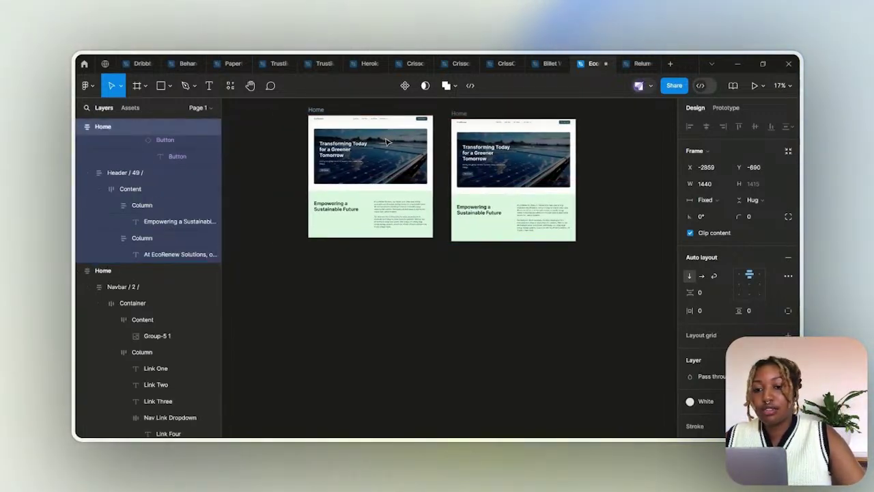
Remove the solar panel image fill from the copied frame's hero card and add a 000000 fill at 20% opacity
{"action": "left_click", "coordinate": [350, 133]}
{"action": "double_click", "coordinate": [350, 134]}
{"action": "scroll", "coordinate": [777, 329], "scroll_direction": "down", "scroll_amount": 5}
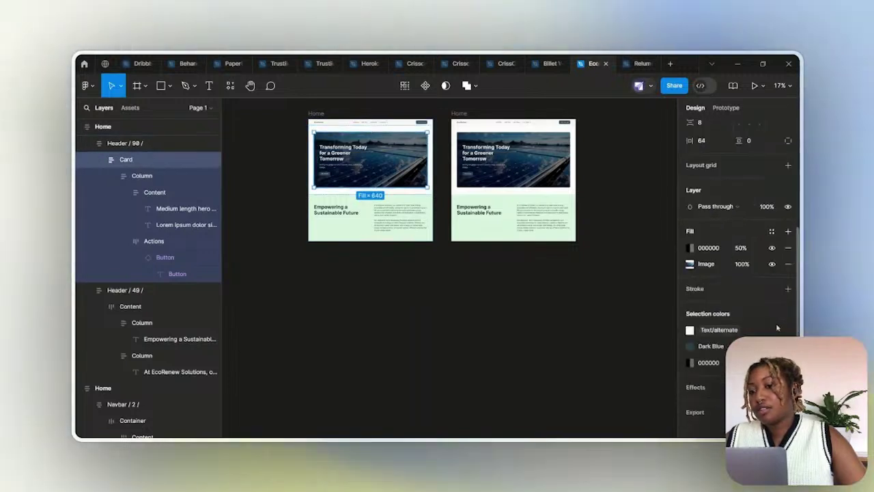
{"action": "left_click", "coordinate": [788, 264]}
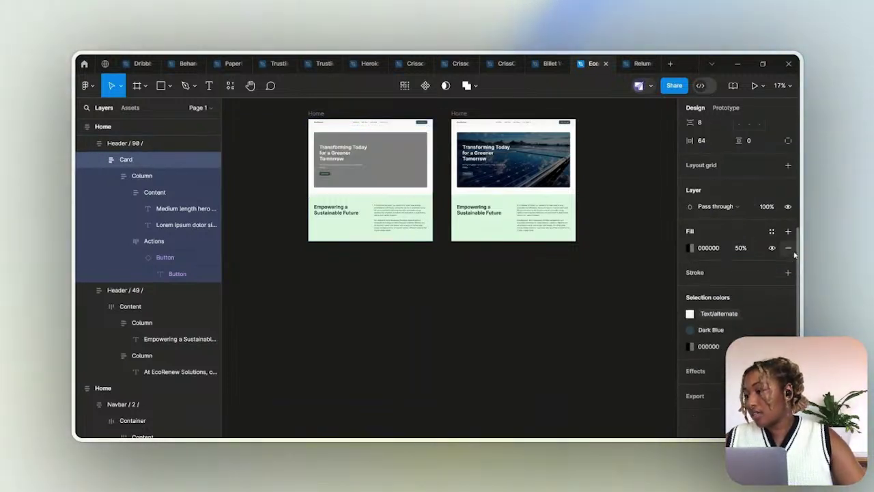
{"action": "left_click", "coordinate": [789, 232]}
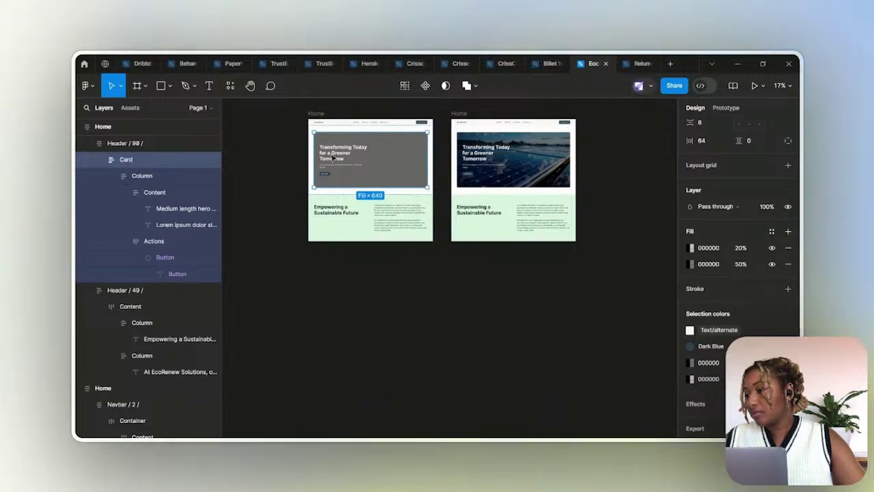
{"action": "scroll", "coordinate": [362, 189], "scroll_direction": "up", "scroll_amount": 3}
{"action": "left_click", "coordinate": [383, 225]}
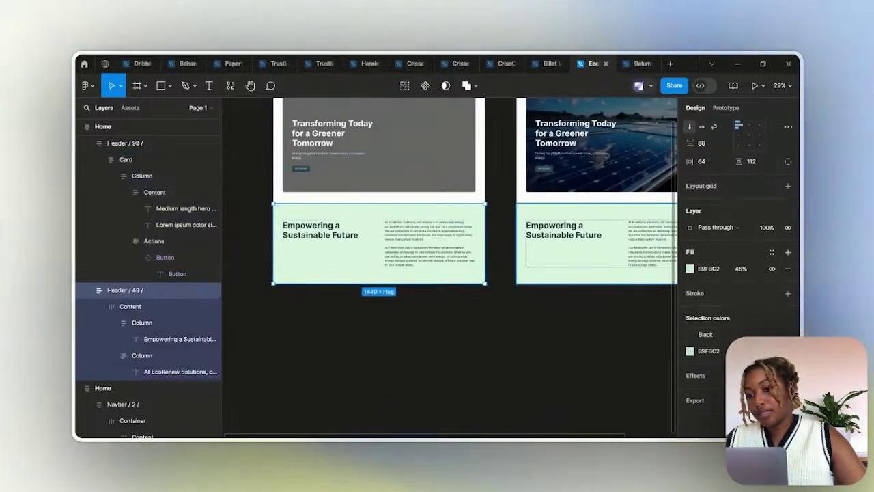
{"action": "left_click", "coordinate": [417, 360]}
{"action": "scroll", "coordinate": [293, 312], "scroll_direction": "right", "scroll_amount": 5}
{"action": "scroll", "coordinate": [302, 351], "scroll_direction": "down", "scroll_amount": 3}
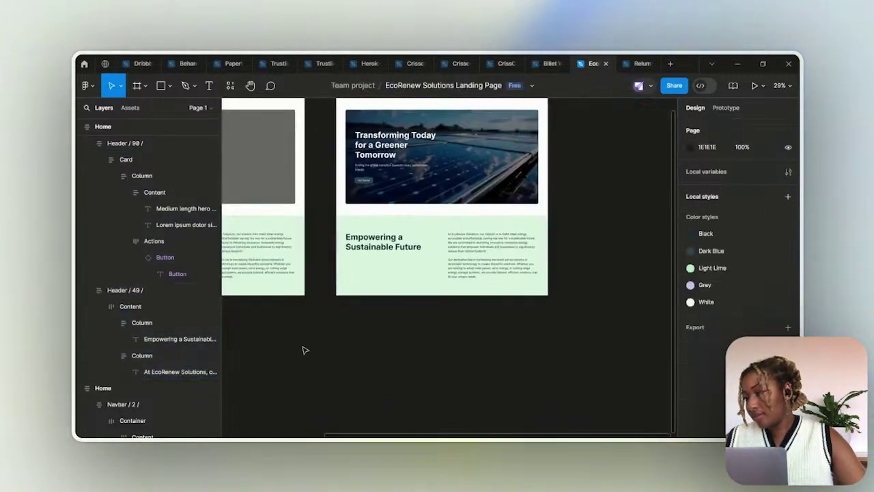
{"action": "left_click_drag", "start_coordinate": [318, 240], "coordinate": [497, 224]}
{"action": "scroll", "coordinate": [497, 222], "scroll_direction": "right", "scroll_amount": 3}
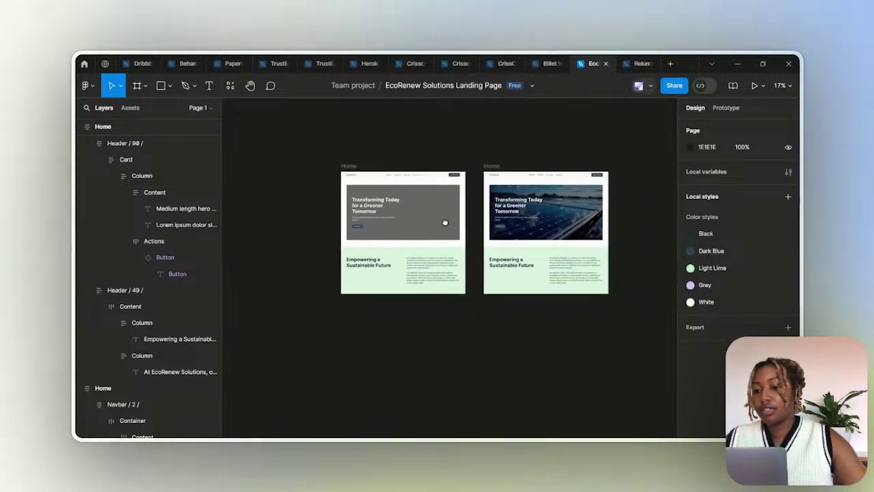
{"action": "scroll", "coordinate": [546, 221], "scroll_direction": "right", "scroll_amount": 3}
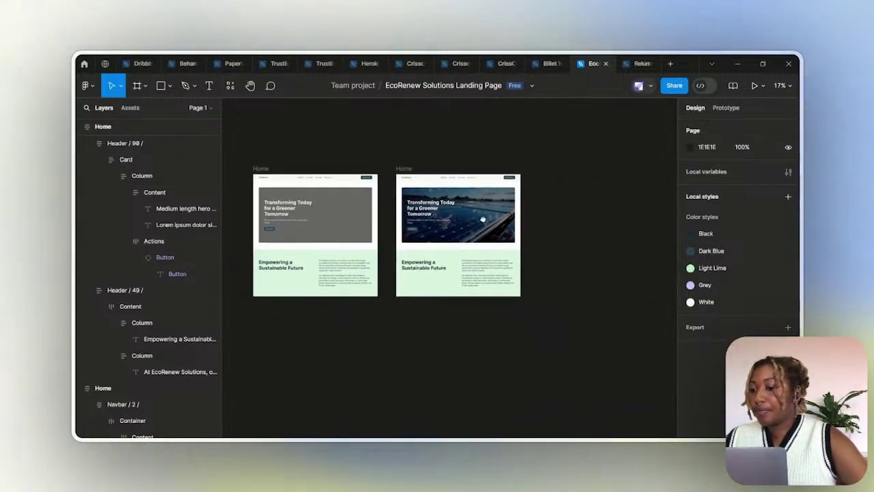
Rename the copied frame without the hero image "Home - Wireframe"
{"action": "left_click", "coordinate": [272, 168]}
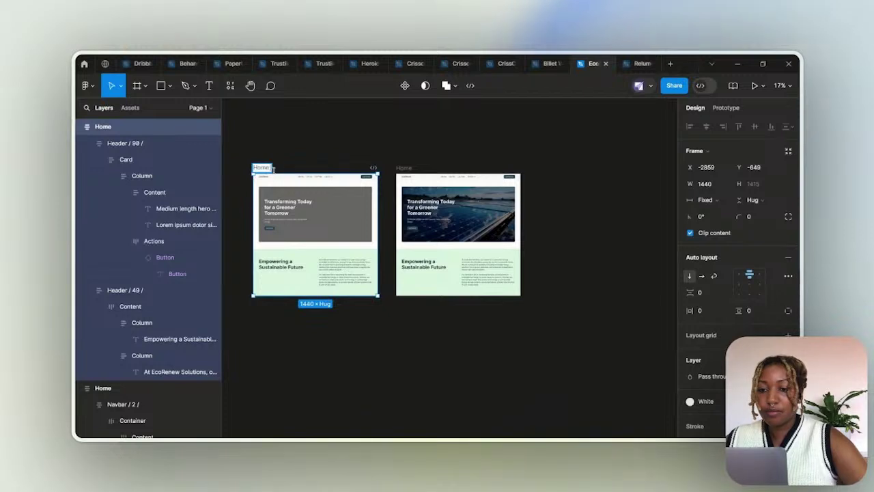
{"action": "type", "text": "- Wire"}
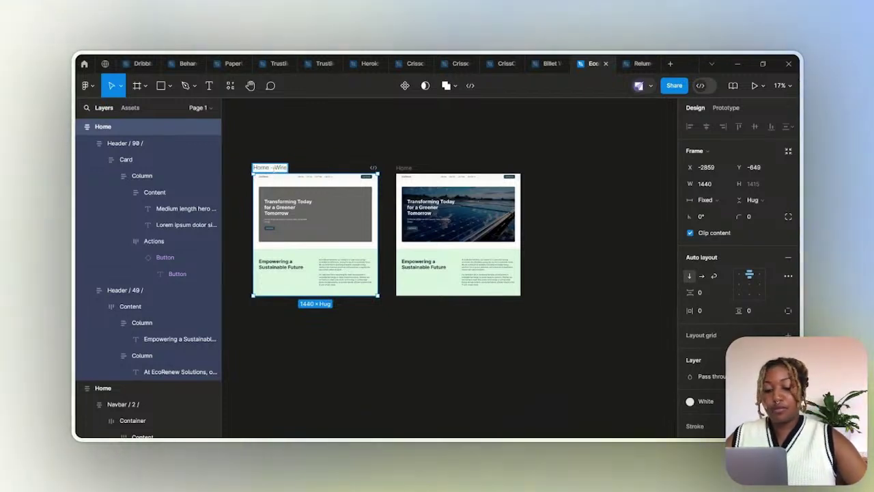
{"action": "type", "text": "frame"}
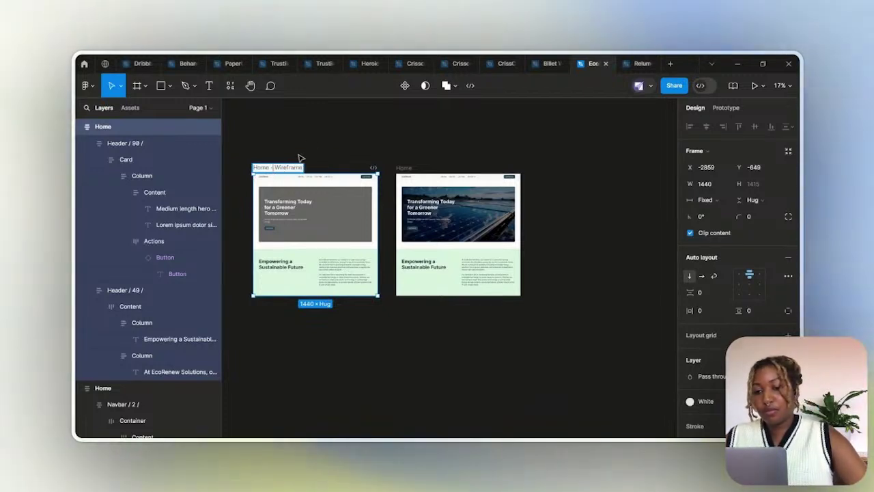
{"action": "left_click", "coordinate": [342, 147]}
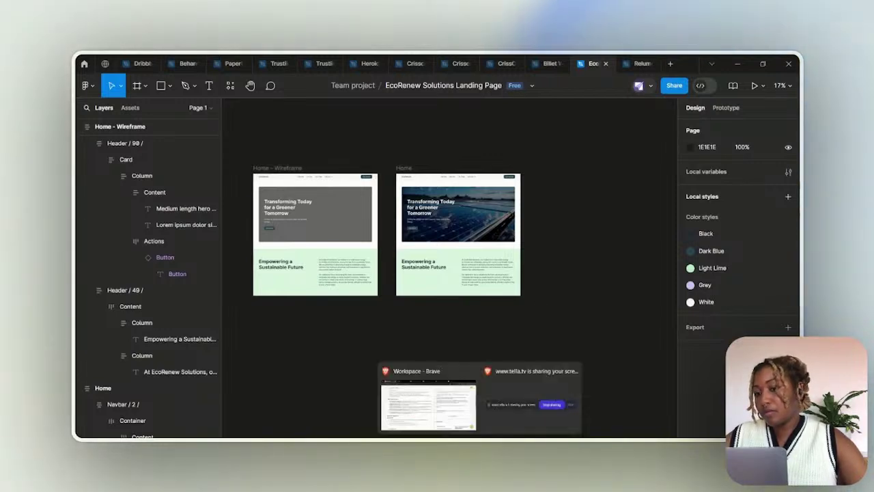
Check the Services Section requirements in the browser's project brief and browse Dribbble's renewable energy website results for inspiration
{"action": "left_click", "coordinate": [427, 406]}
{"action": "scroll", "coordinate": [197, 192], "scroll_direction": "down", "scroll_amount": 5}
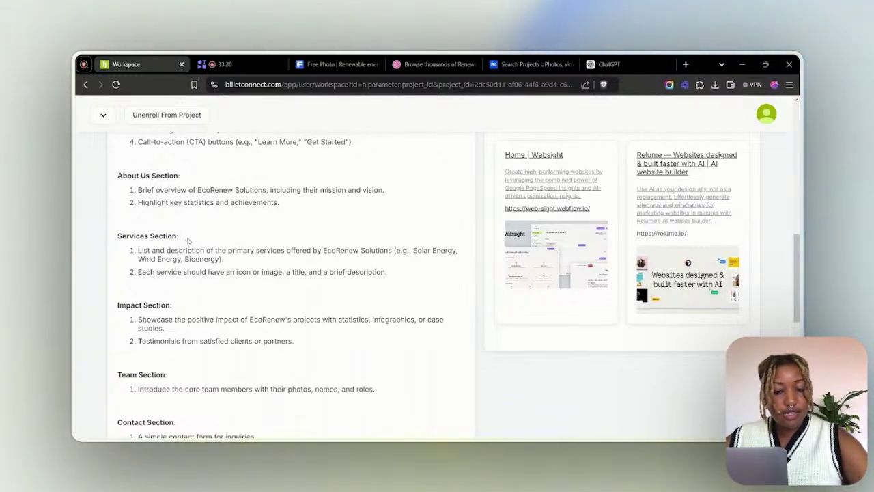
{"action": "left_click", "coordinate": [444, 60]}
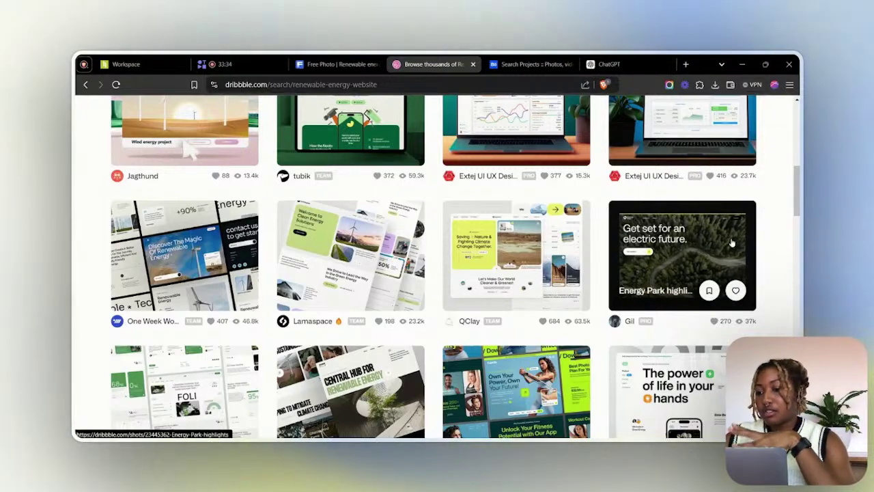
{"action": "scroll", "coordinate": [732, 243], "scroll_direction": "down", "scroll_amount": 1}
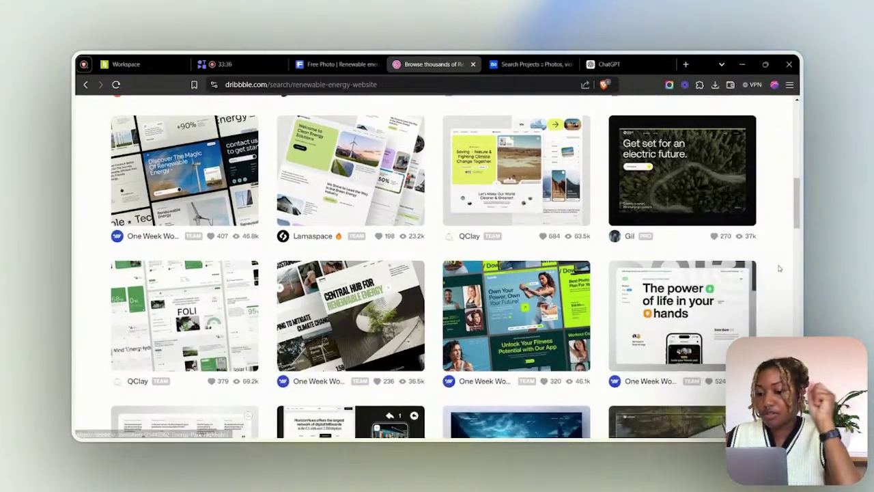
{"action": "scroll", "coordinate": [778, 269], "scroll_direction": "up", "scroll_amount": 2}
{"action": "scroll", "coordinate": [778, 269], "scroll_direction": "up", "scroll_amount": 2}
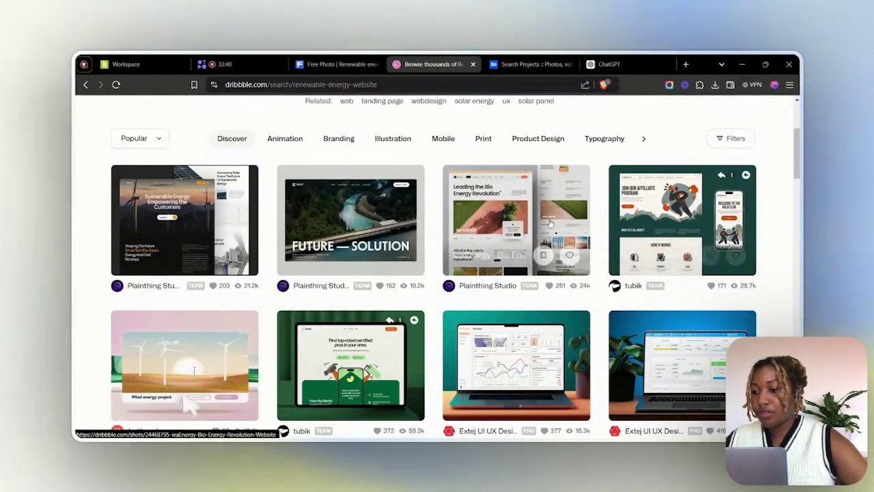
Open the Dribbble shot "ieaEnergy - Bio Energy Revolution Website" and study its section and card layouts
{"action": "left_click", "coordinate": [551, 224]}
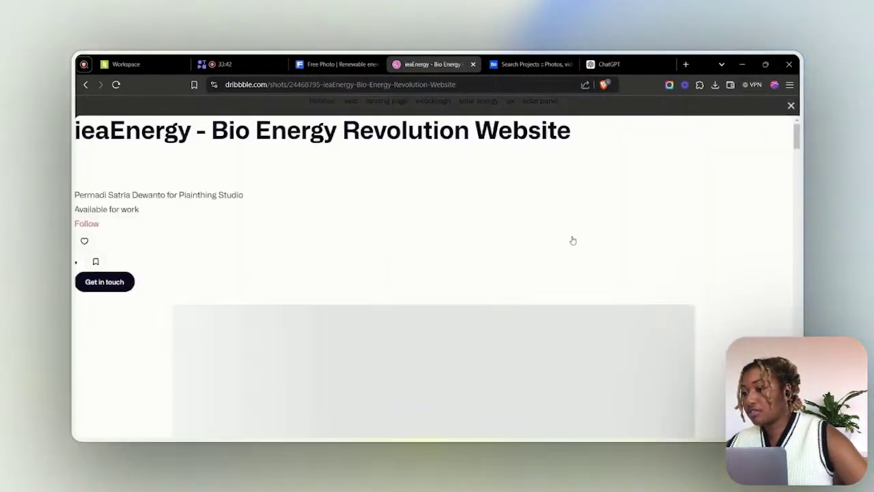
{"action": "scroll", "coordinate": [485, 173], "scroll_direction": "down", "scroll_amount": 3}
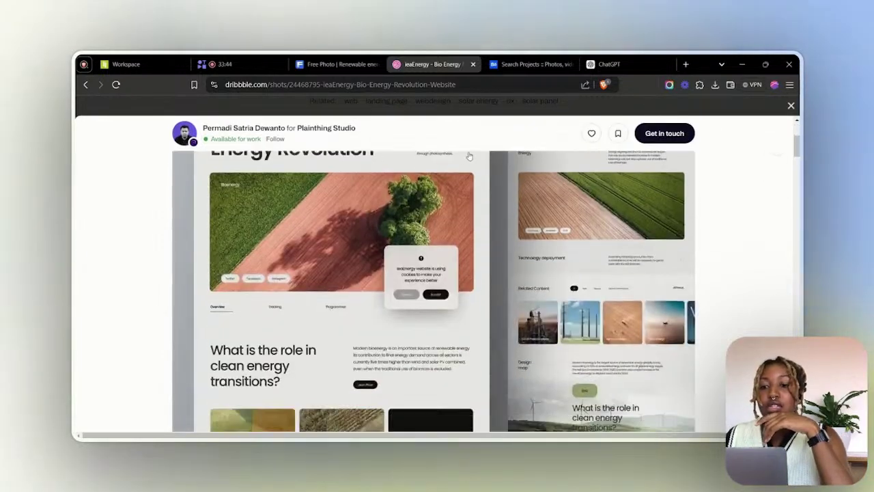
{"action": "scroll", "coordinate": [470, 157], "scroll_direction": "down", "scroll_amount": 3}
{"action": "scroll", "coordinate": [470, 156], "scroll_direction": "up", "scroll_amount": 3}
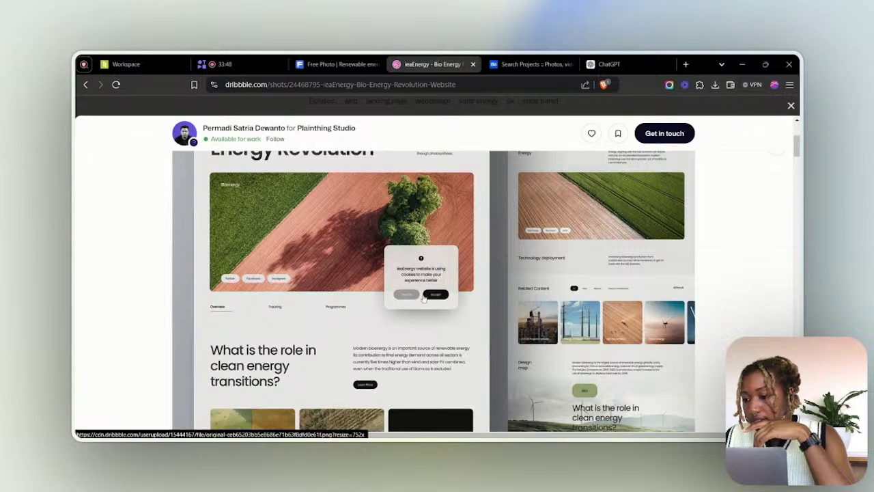
{"action": "left_click", "coordinate": [511, 253]}
{"action": "scroll", "coordinate": [539, 251], "scroll_direction": "down", "scroll_amount": 6}
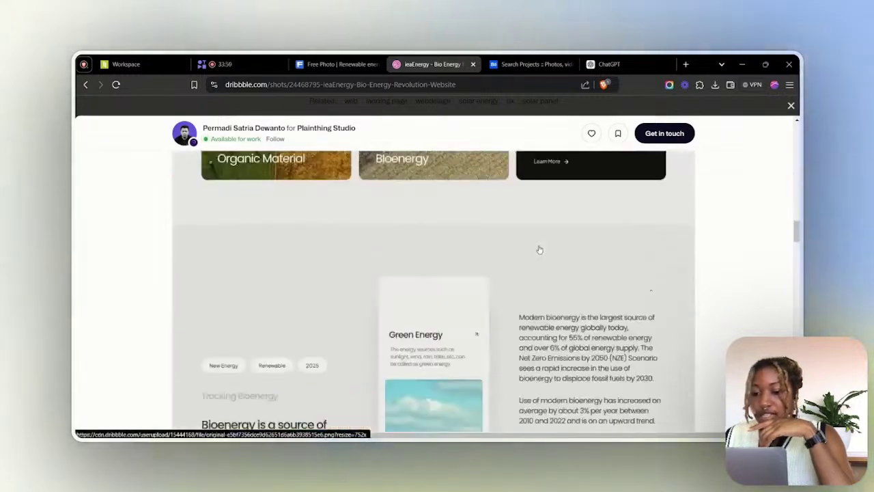
Examine the shot's clean energy section, its three-card row and the Green Energy section for layout ideas
{"action": "scroll", "coordinate": [538, 255], "scroll_direction": "down", "scroll_amount": 1}
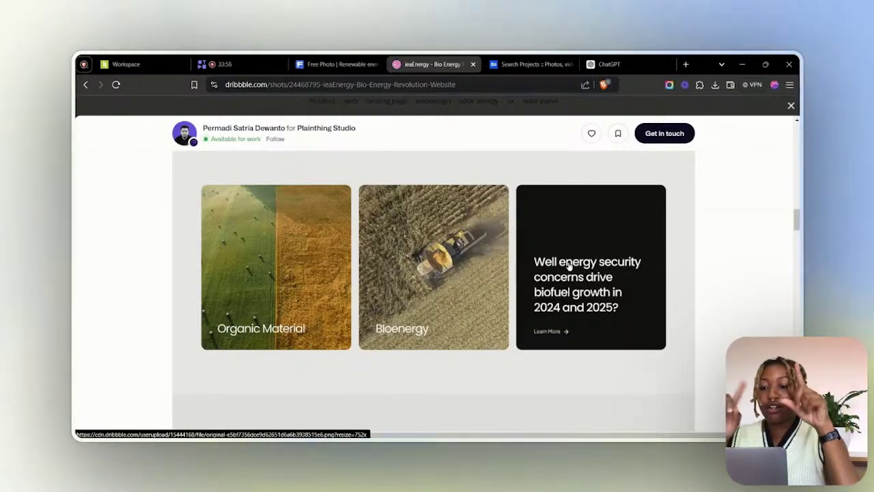
{"action": "scroll", "coordinate": [553, 246], "scroll_direction": "up", "scroll_amount": 1}
{"action": "scroll", "coordinate": [567, 241], "scroll_direction": "up", "scroll_amount": 1}
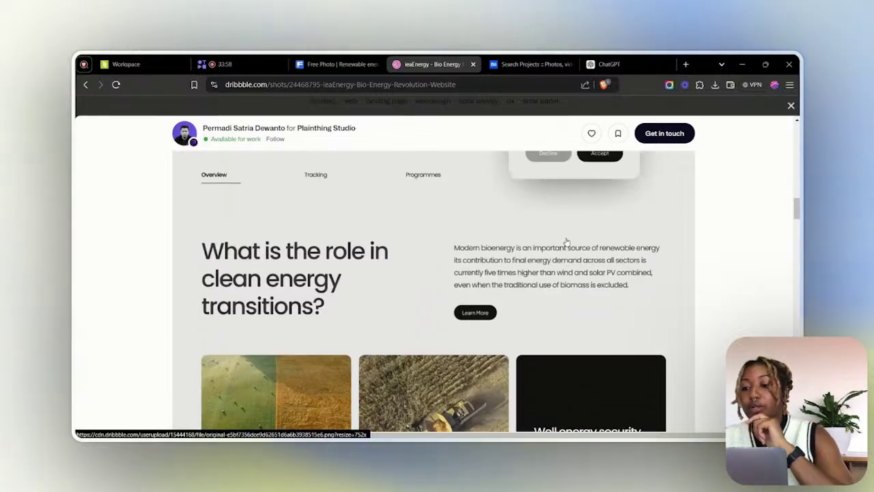
{"action": "scroll", "coordinate": [546, 300], "scroll_direction": "down", "scroll_amount": 10}
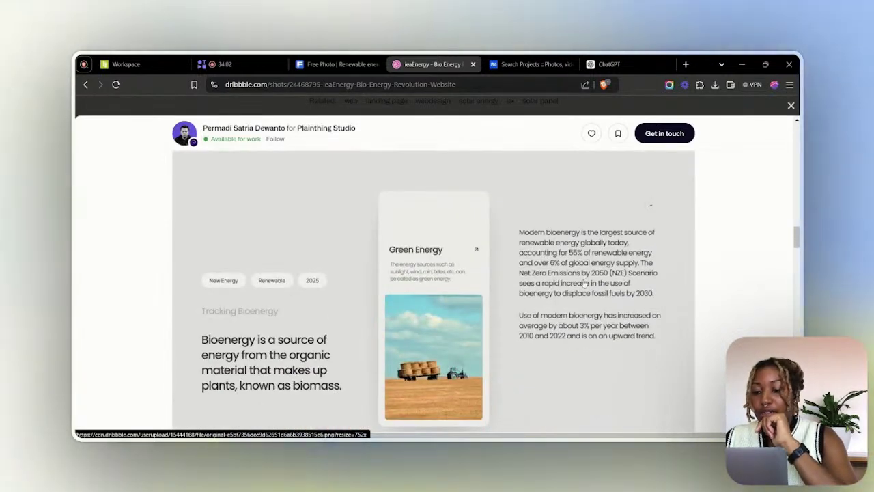
{"action": "scroll", "coordinate": [584, 283], "scroll_direction": "down", "scroll_amount": 3}
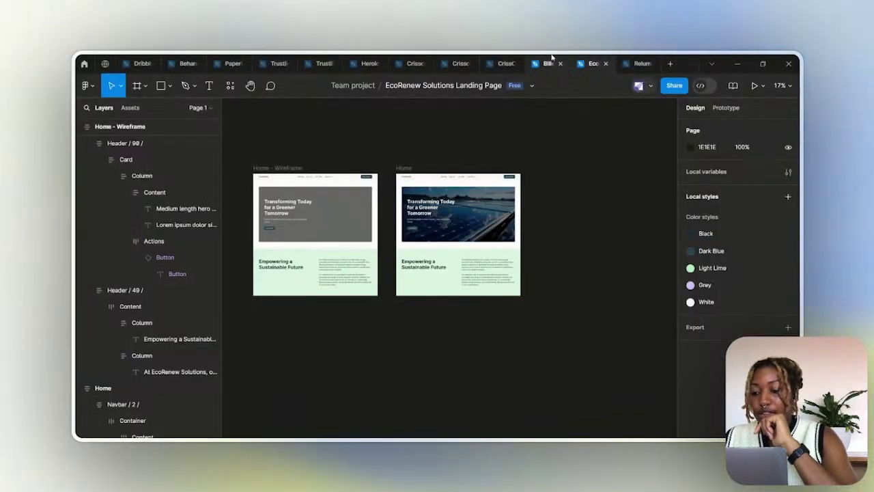
Copy the desktop variant of the three-card Layout / 423 from the Relume Figma Kit's Features page
{"action": "left_click", "coordinate": [640, 63]}
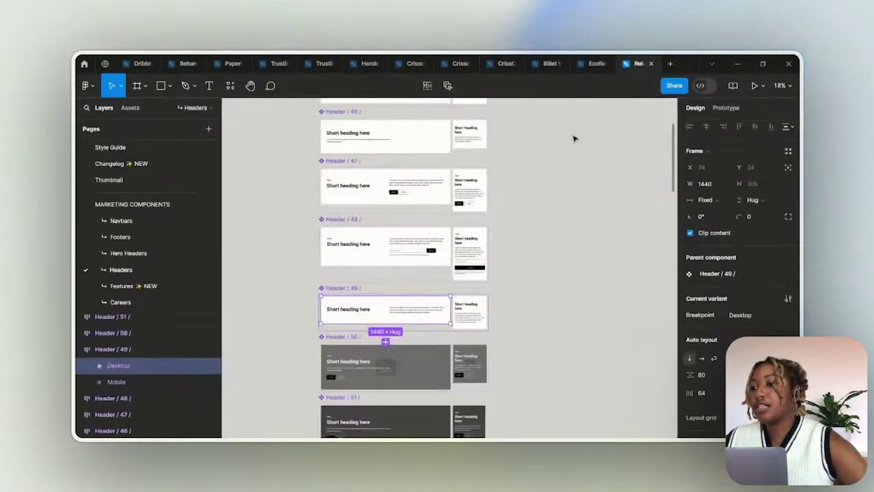
{"action": "left_click", "coordinate": [123, 286]}
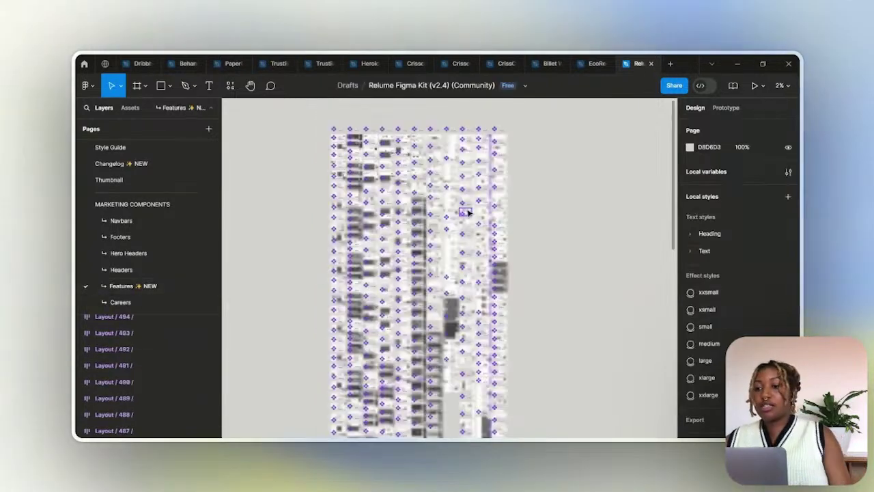
{"action": "scroll", "coordinate": [483, 263], "scroll_direction": "down", "scroll_amount": 5}
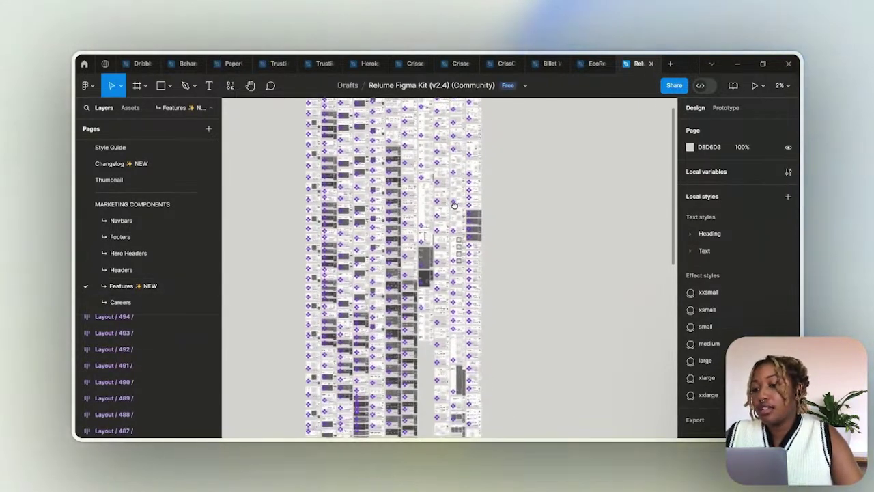
{"action": "scroll", "coordinate": [454, 205], "scroll_direction": "down", "scroll_amount": 5}
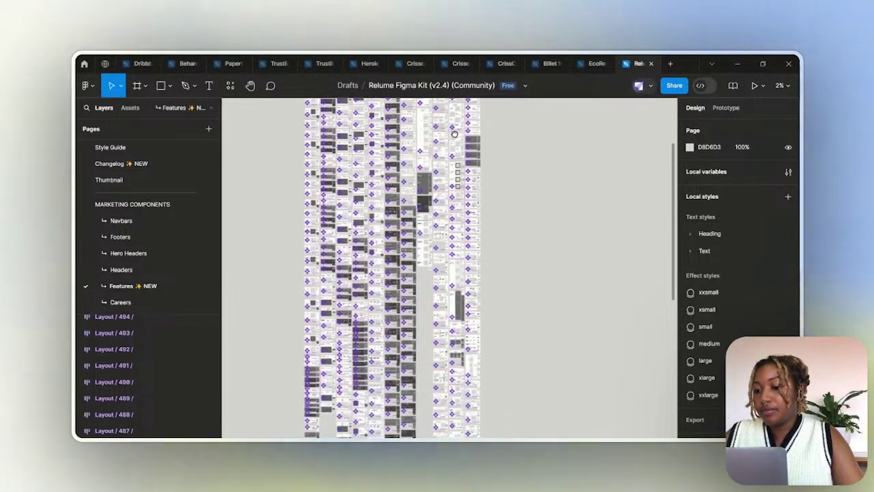
{"action": "scroll", "coordinate": [428, 261], "scroll_direction": "up", "scroll_amount": 5}
{"action": "scroll", "coordinate": [429, 260], "scroll_direction": "up", "scroll_amount": 3}
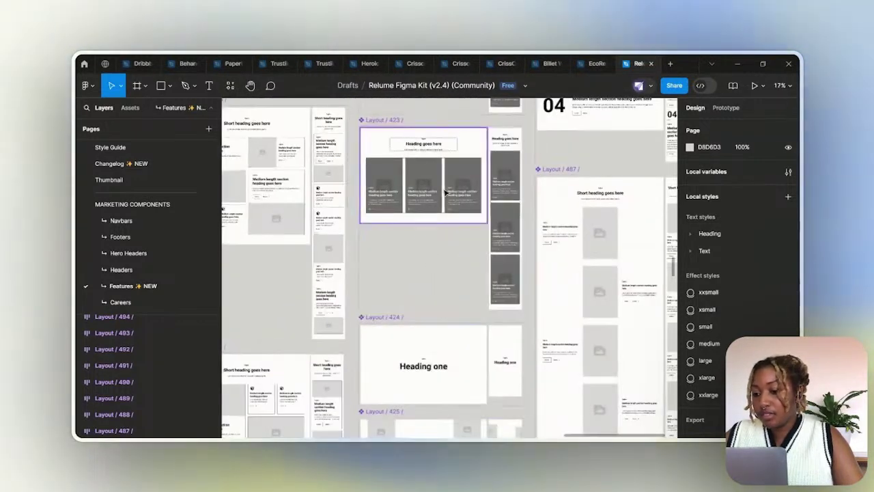
{"action": "left_click", "coordinate": [452, 196]}
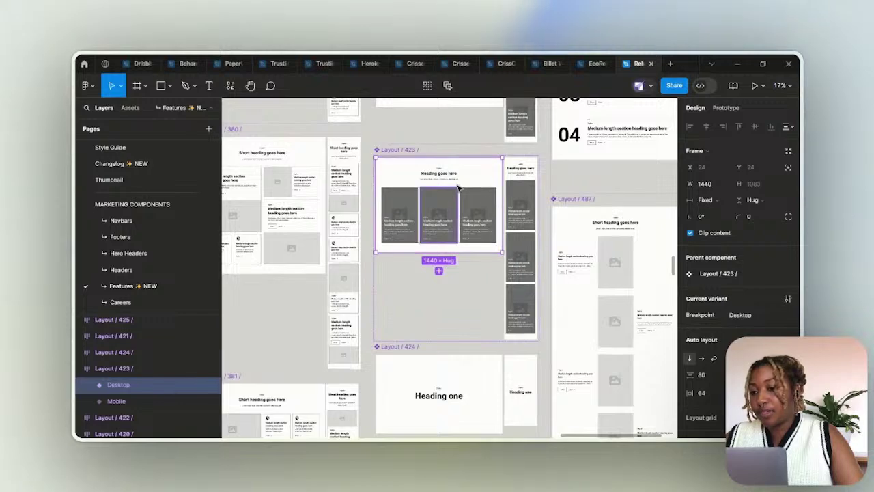
Paste Layout / 423 into the Home - Wireframe frame of the EcoRenew Solutions Landing Page file and detach its instance
{"action": "left_click", "coordinate": [587, 61]}
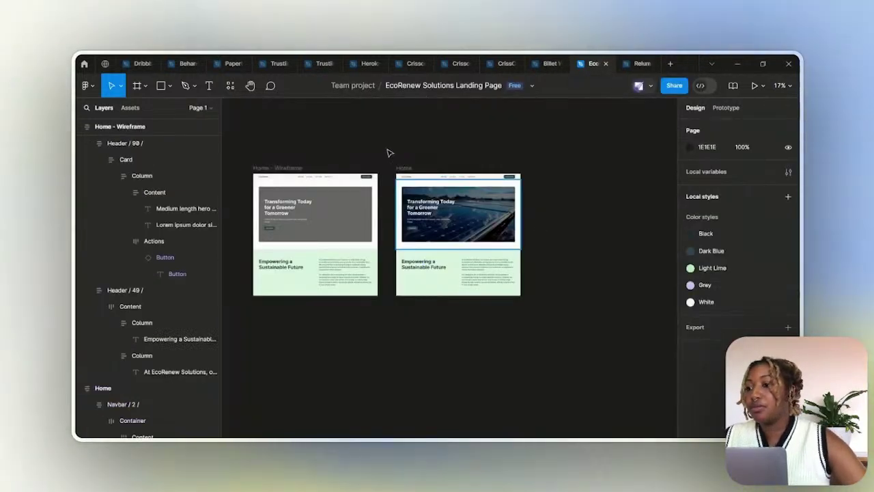
{"action": "left_click", "coordinate": [352, 260]}
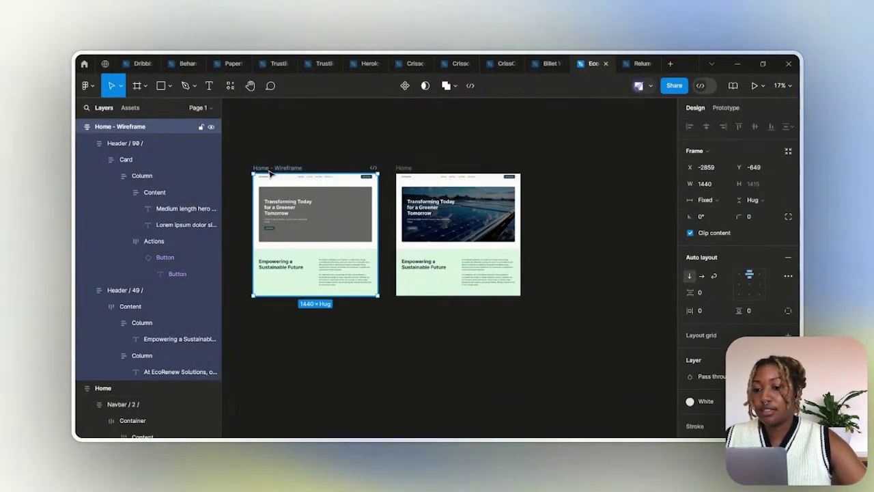
{"action": "key", "text": "ctrl+v"}
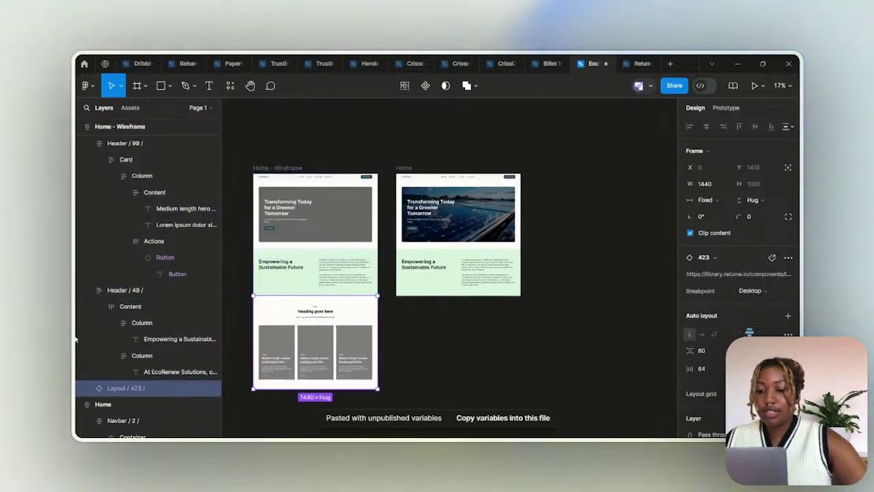
{"action": "left_click", "coordinate": [87, 290]}
{"action": "left_click", "coordinate": [88, 144]}
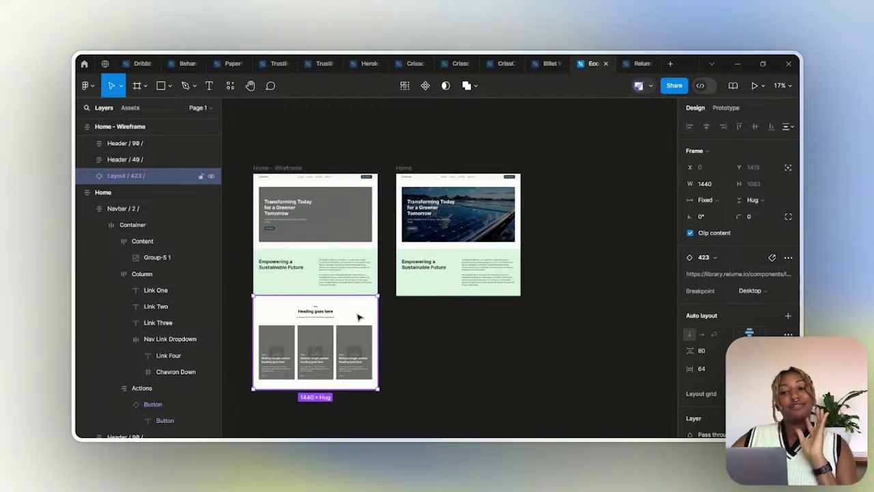
{"action": "key", "text": "ctrl+alt+b"}
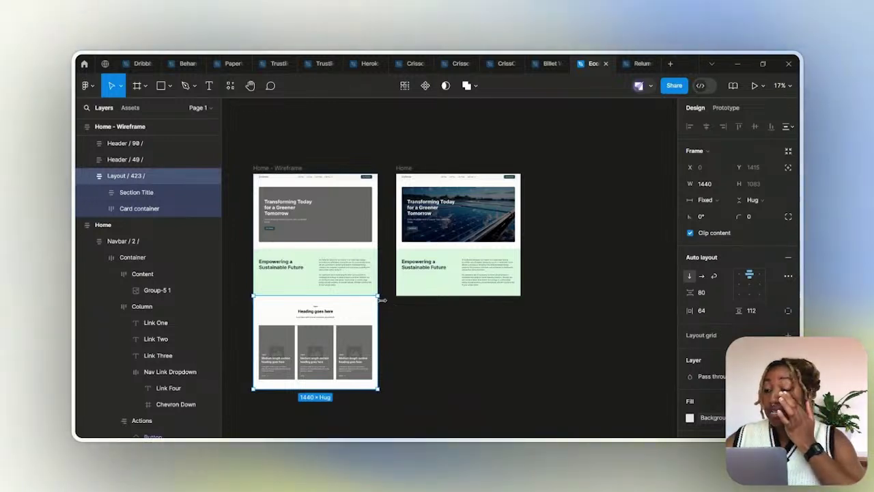
Set the auto layout alignment of the Section Title and of the whole Layout / 423 section to top left
{"action": "scroll", "coordinate": [380, 299], "scroll_direction": "down", "scroll_amount": 3}
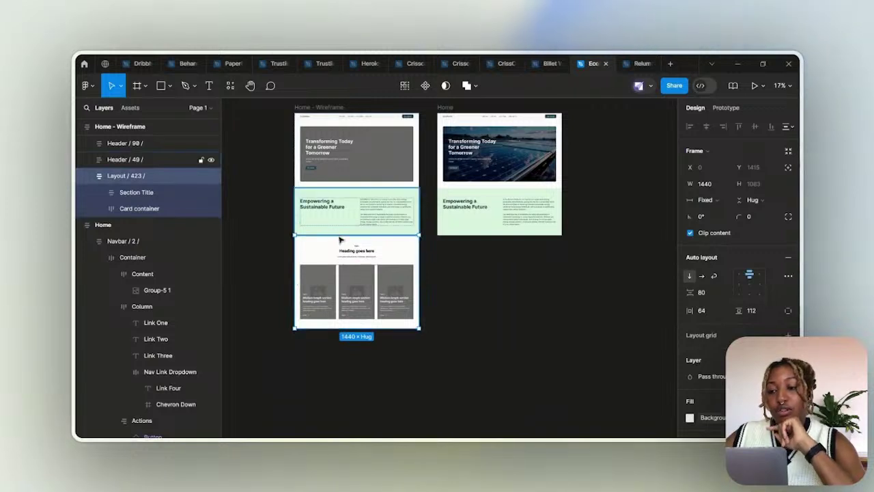
{"action": "left_click", "coordinate": [354, 257]}
{"action": "left_click", "coordinate": [353, 253]}
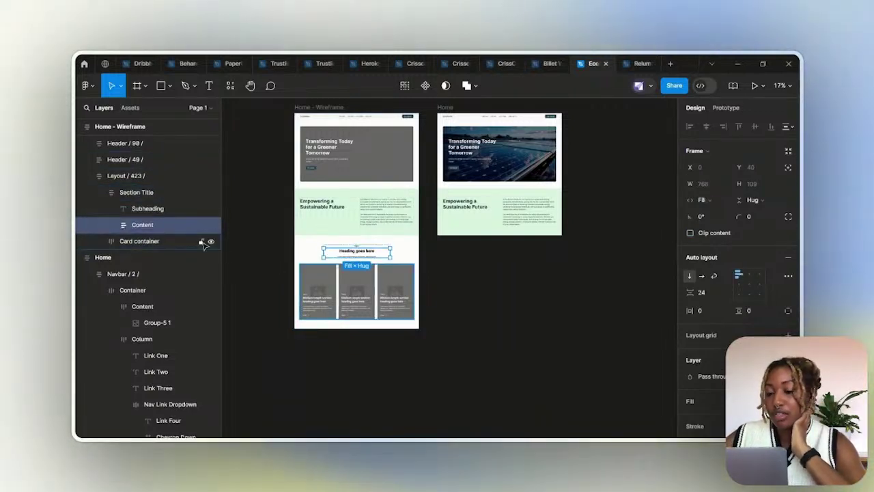
{"action": "left_click", "coordinate": [130, 192]}
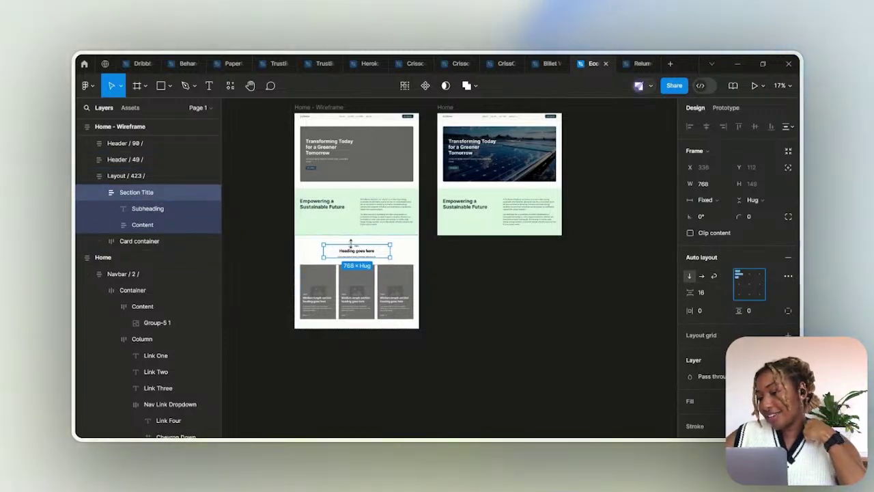
{"action": "scroll", "coordinate": [355, 279], "scroll_direction": "up", "scroll_amount": 5}
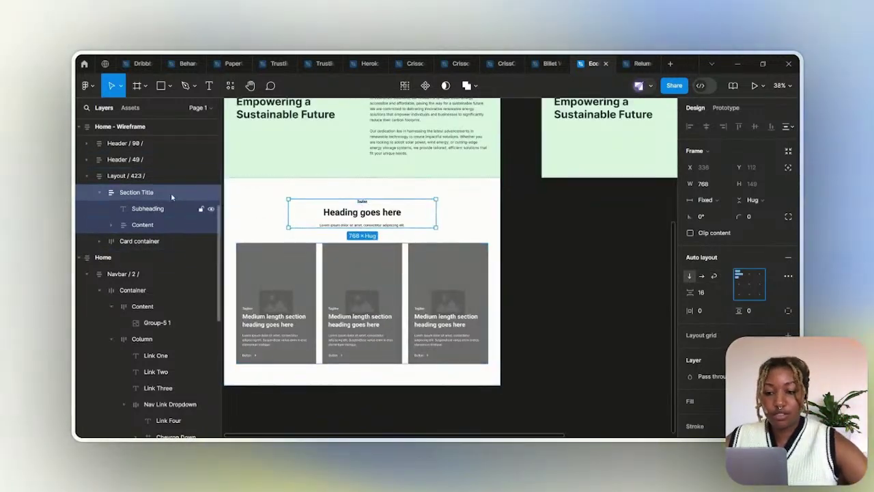
{"action": "left_click", "coordinate": [129, 175]}
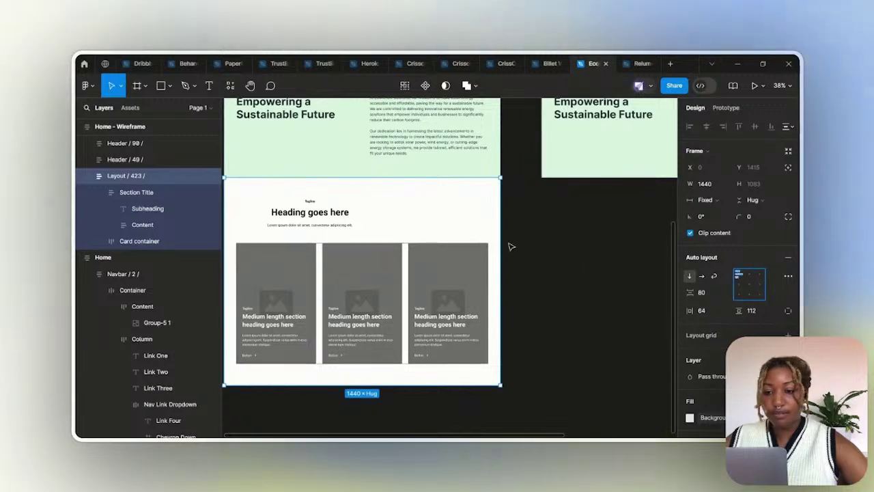
Left-align the tagline, heading and description text in the section title of Layout / 423
{"action": "double_click", "coordinate": [292, 211]}
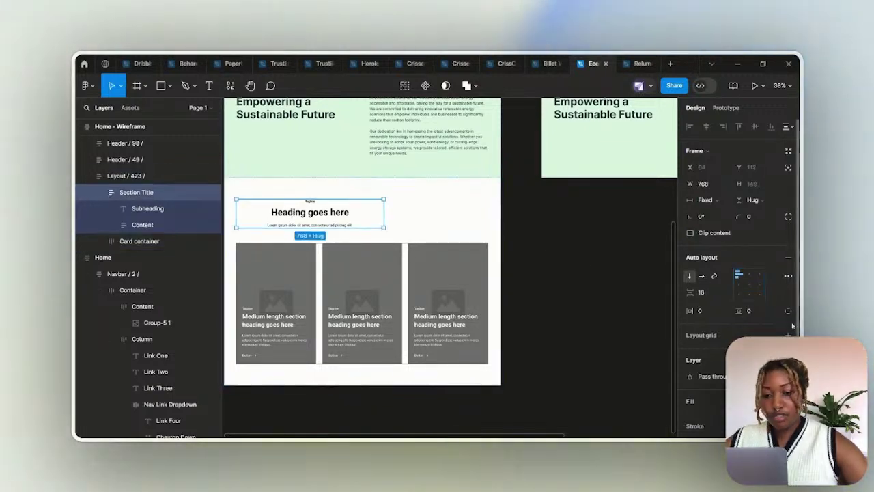
{"action": "left_click", "coordinate": [310, 202]}
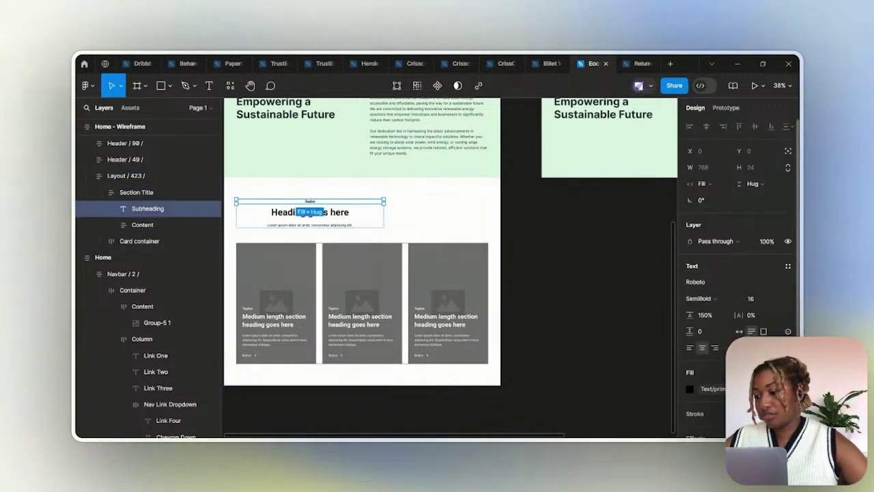
{"action": "left_click", "coordinate": [688, 349]}
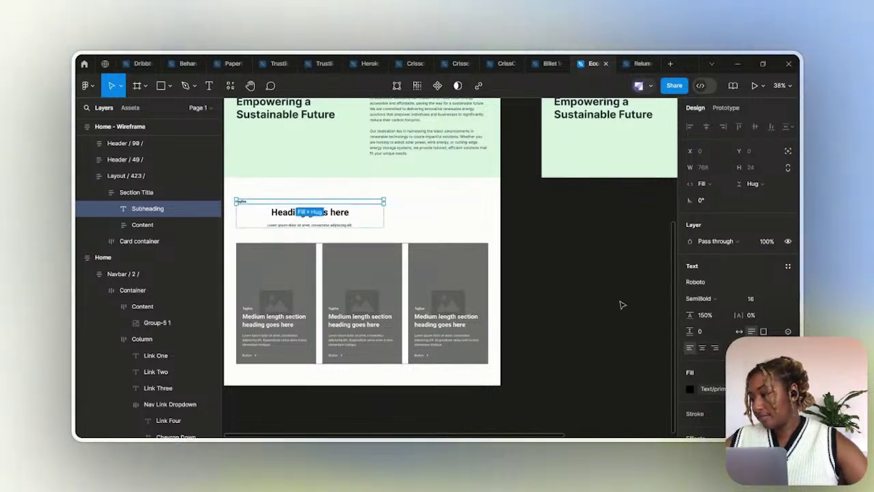
{"action": "left_click", "coordinate": [111, 225]}
{"action": "left_click", "coordinate": [155, 241]}
{"action": "left_click", "coordinate": [150, 257], "text": "shift"}
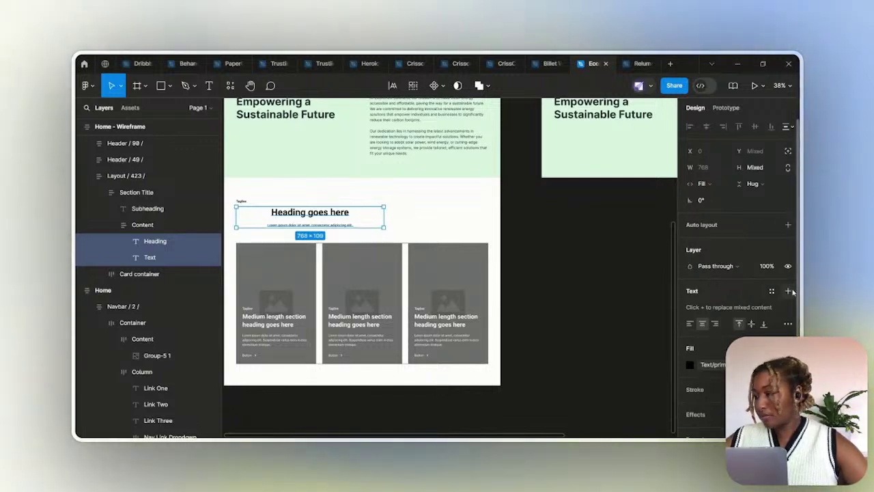
{"action": "left_click", "coordinate": [156, 244]}
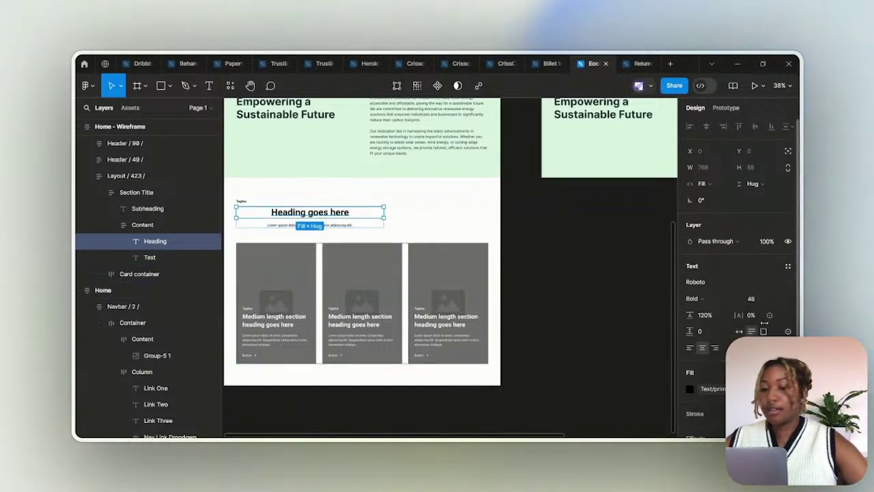
{"action": "left_click", "coordinate": [690, 349]}
{"action": "left_click", "coordinate": [150, 256]}
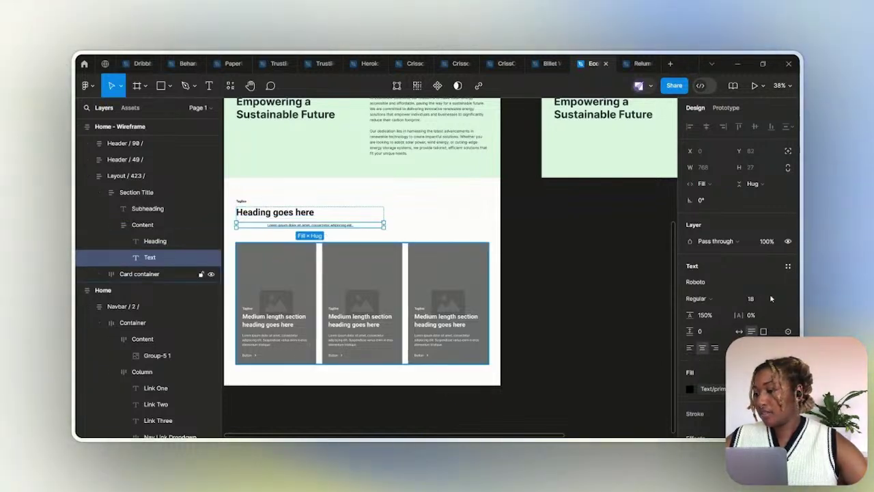
{"action": "left_click", "coordinate": [690, 349]}
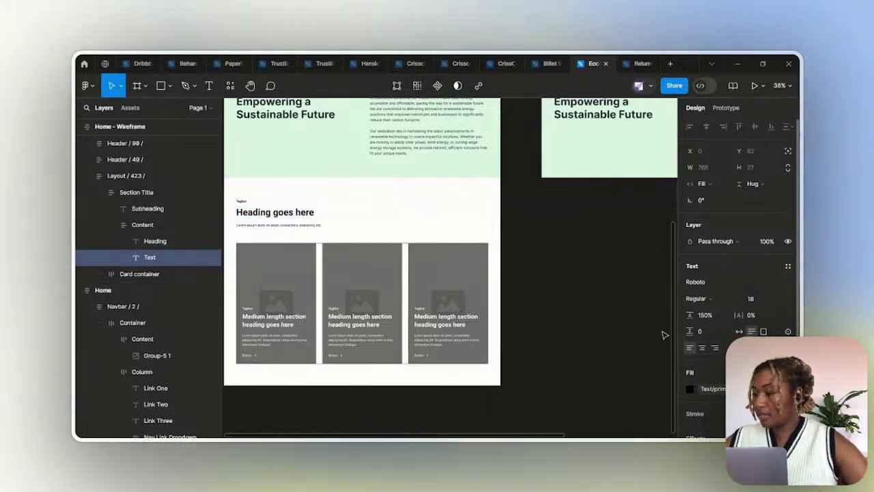
Delete the tagline subheading above the section heading in Layout / 423
{"action": "left_click", "coordinate": [155, 242]}
{"action": "left_click", "coordinate": [139, 211]}
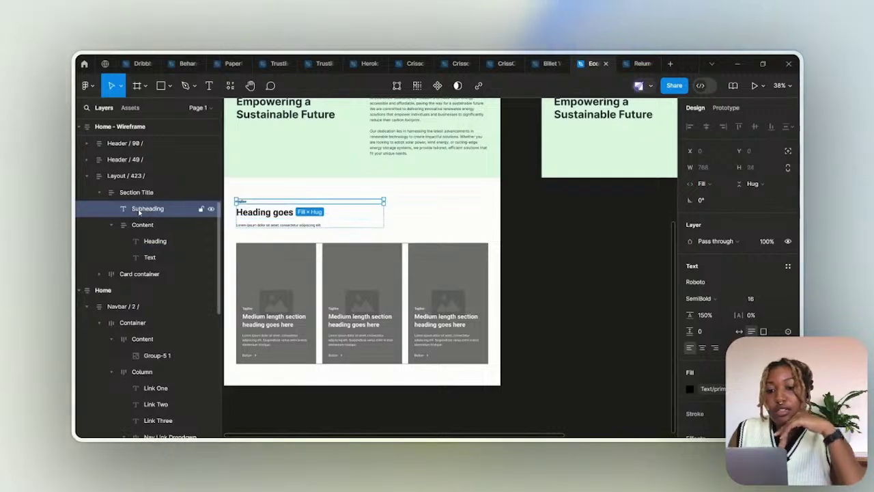
{"action": "key", "text": "Delete"}
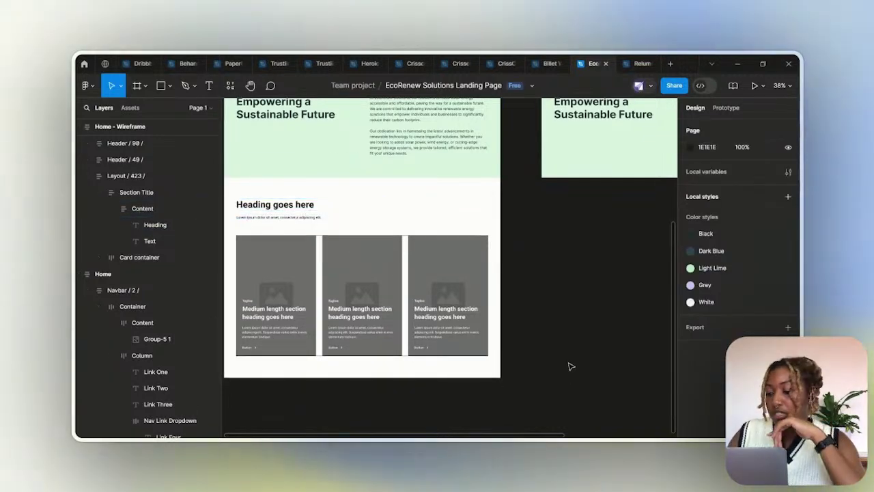
Remove the Border/primary stroke from the card container in Layout / 423
{"action": "left_click", "coordinate": [400, 263]}
{"action": "left_click", "coordinate": [400, 263]}
{"action": "scroll", "coordinate": [754, 285], "scroll_direction": "down", "scroll_amount": 5}
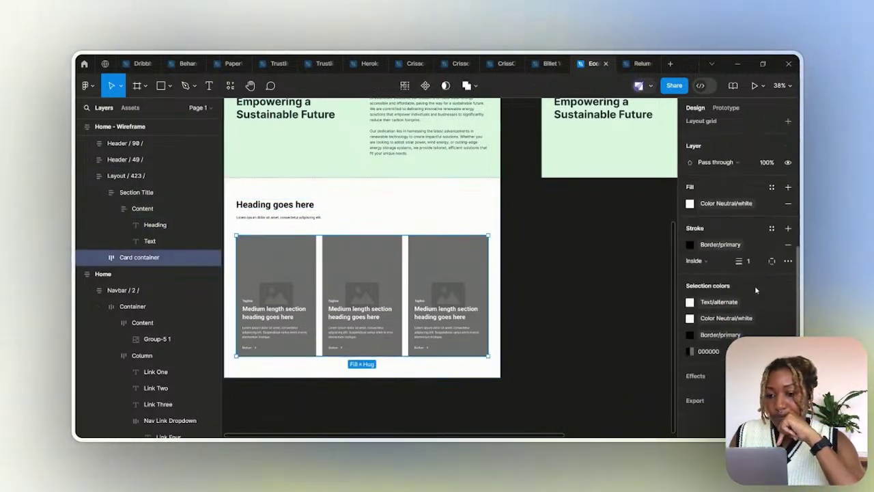
{"action": "scroll", "coordinate": [437, 291], "scroll_direction": "left", "scroll_amount": 2}
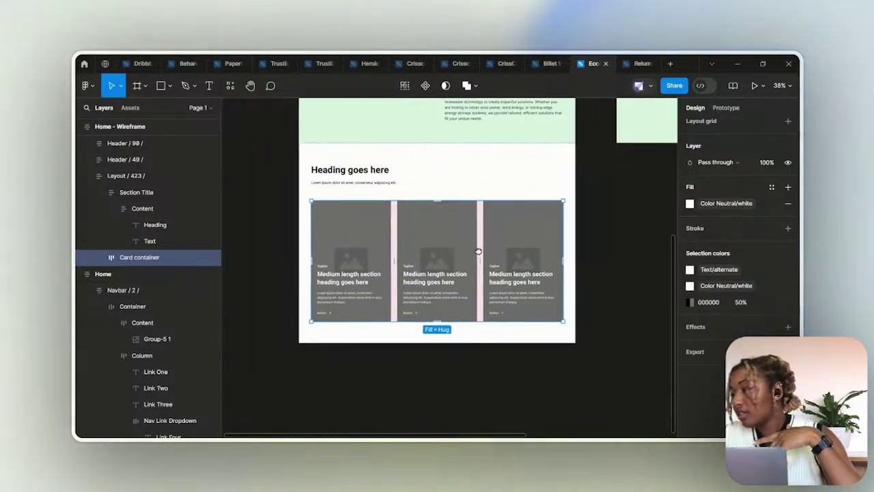
{"action": "left_click", "coordinate": [349, 171]}
{"action": "double_click", "coordinate": [349, 170]}
{"action": "left_click", "coordinate": [472, 173]}
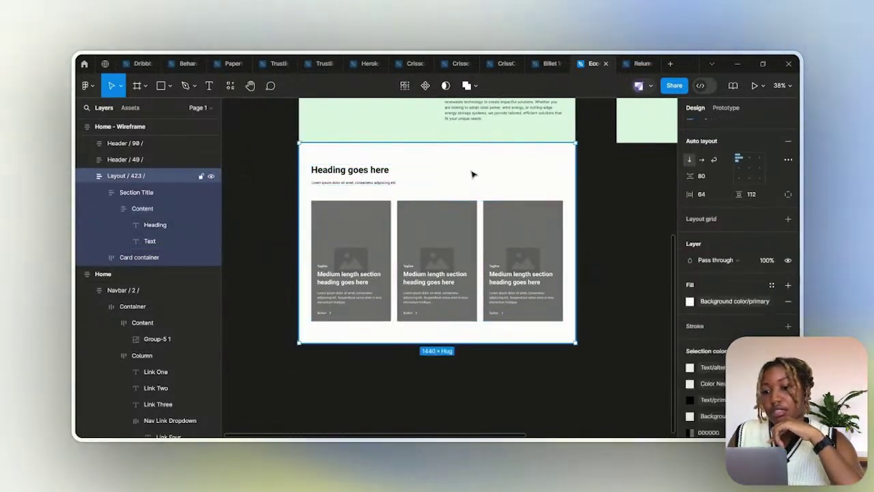
{"action": "scroll", "coordinate": [299, 217], "scroll_direction": "down", "scroll_amount": 3}
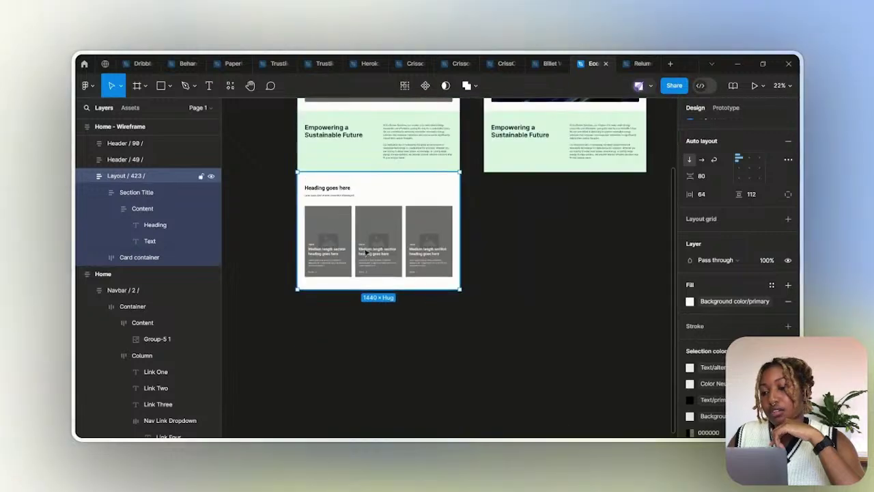
Switch to the browser and check the Services Section requirements in the project brief
{"action": "key", "text": "alt+Tab"}
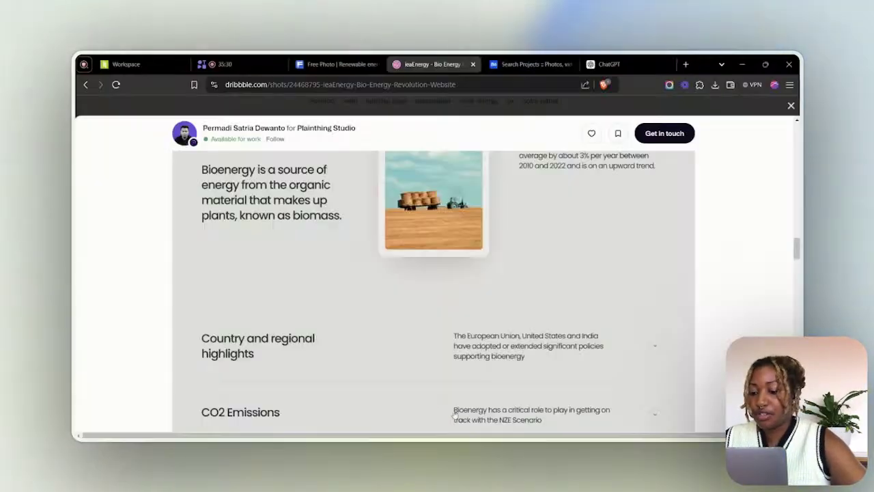
{"action": "left_click", "coordinate": [130, 62]}
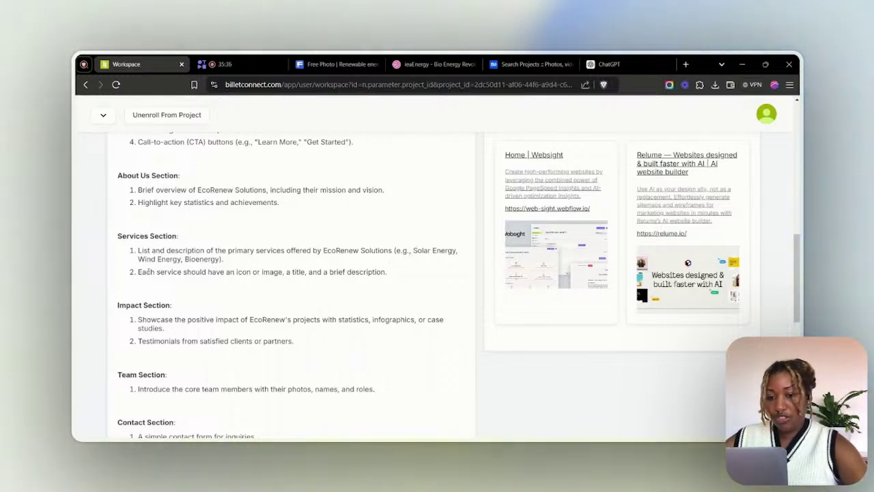
Review the remaining section requirements in the project brief, then look through the EcoRenew brand guidelines in the PDF reader
{"action": "scroll", "coordinate": [387, 273], "scroll_direction": "down", "scroll_amount": 3}
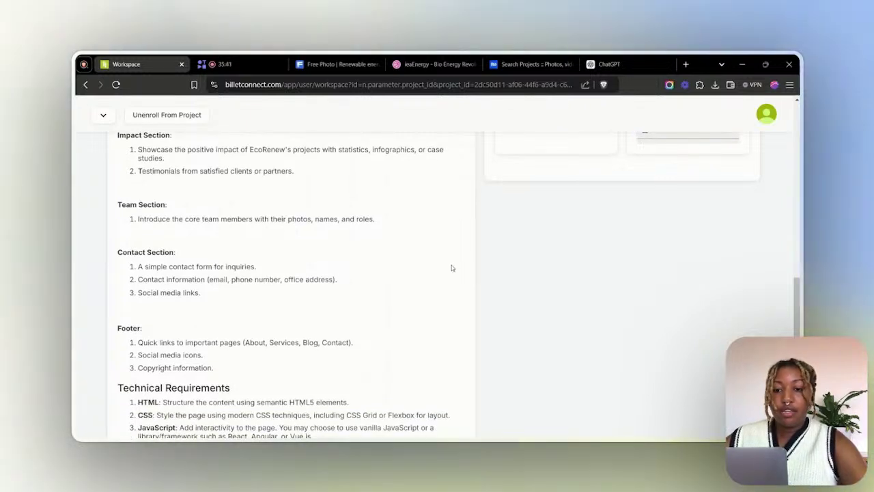
{"action": "scroll", "coordinate": [451, 266], "scroll_direction": "up", "scroll_amount": 1}
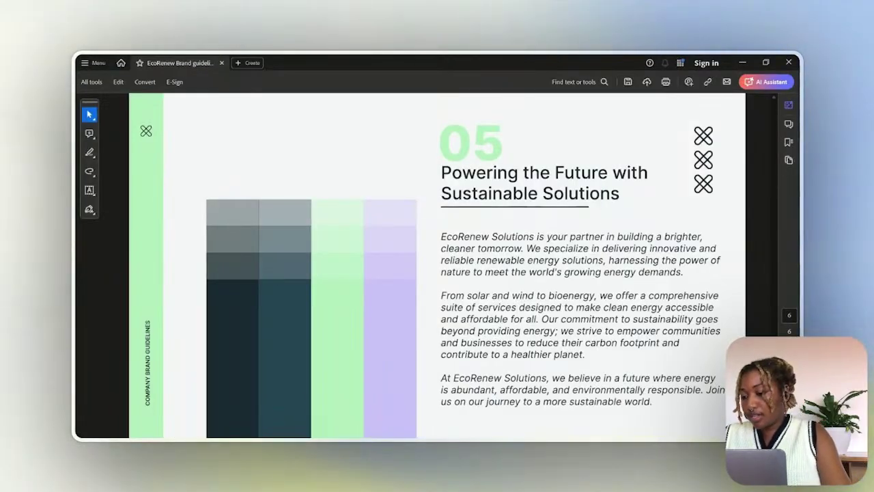
{"action": "left_click_drag", "start_coordinate": [776, 355], "coordinate": [776, 198]}
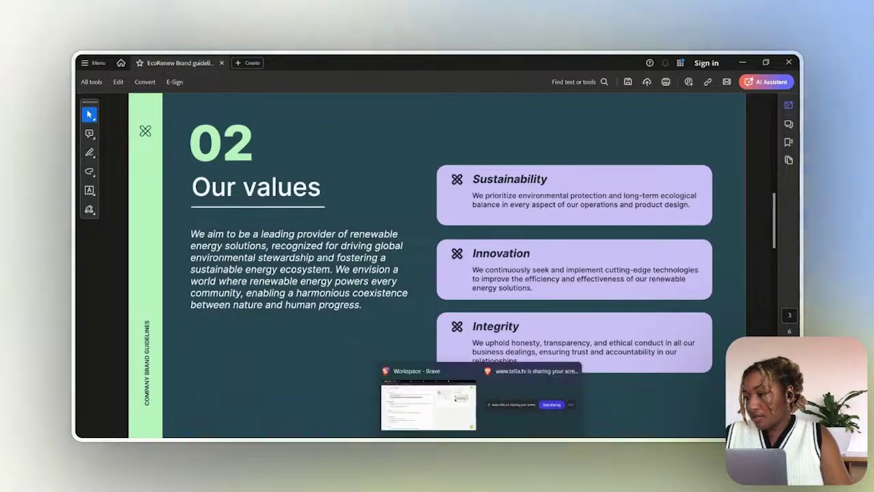
Switch to ChatGPT in the browser and look through the website copy generated earlier for EcoRenew Solutions
{"action": "left_click", "coordinate": [438, 413]}
{"action": "left_click", "coordinate": [632, 62]}
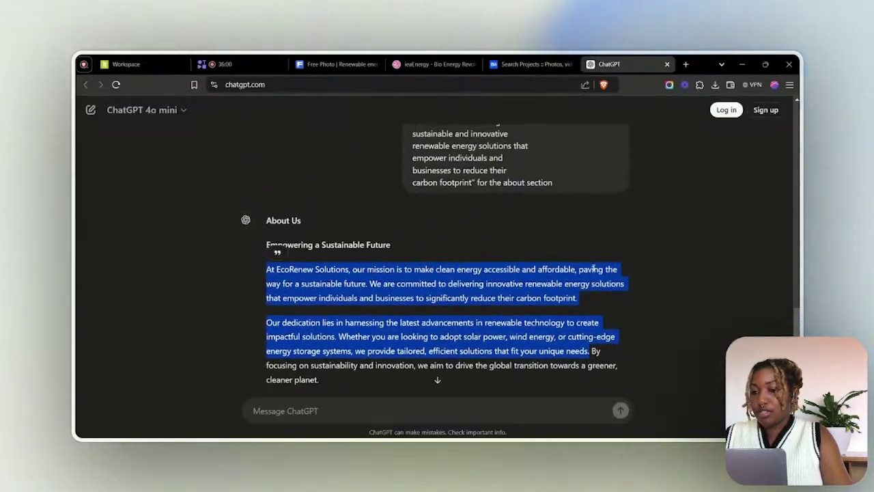
{"action": "scroll", "coordinate": [594, 265], "scroll_direction": "down", "scroll_amount": 10}
{"action": "scroll", "coordinate": [595, 267], "scroll_direction": "up", "scroll_amount": 10}
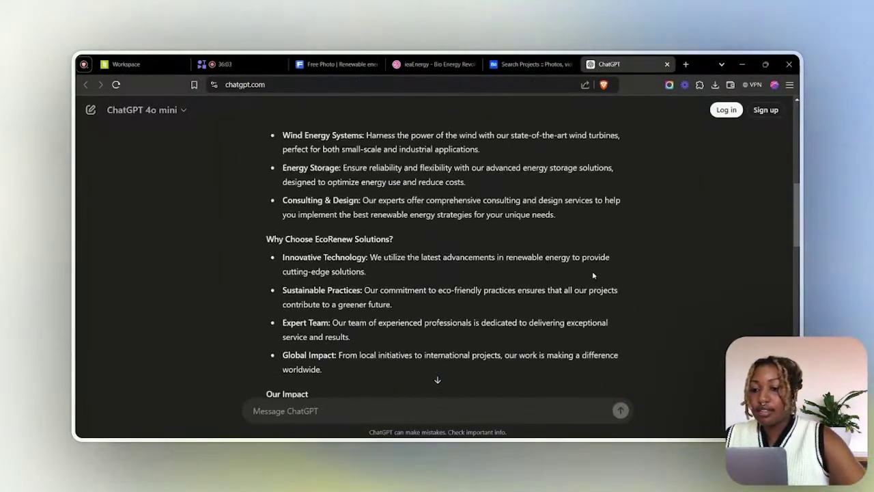
{"action": "scroll", "coordinate": [613, 235], "scroll_direction": "down", "scroll_amount": 15}
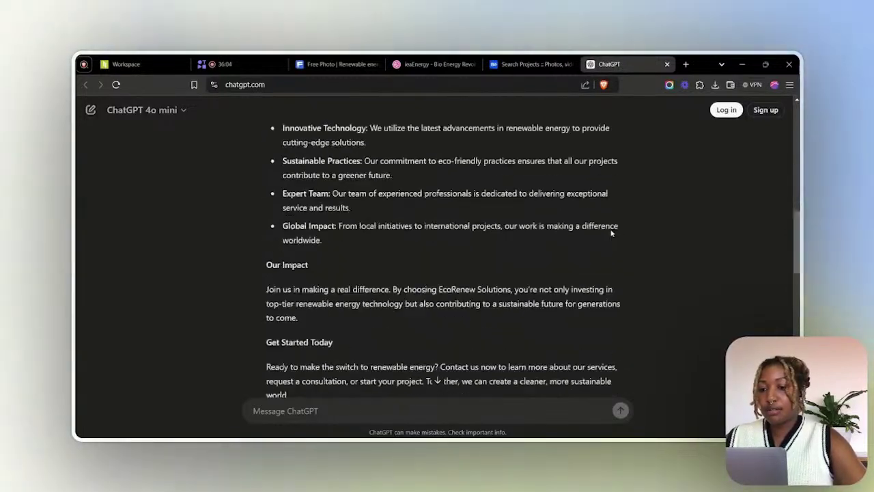
{"action": "left_click", "coordinate": [380, 402]}
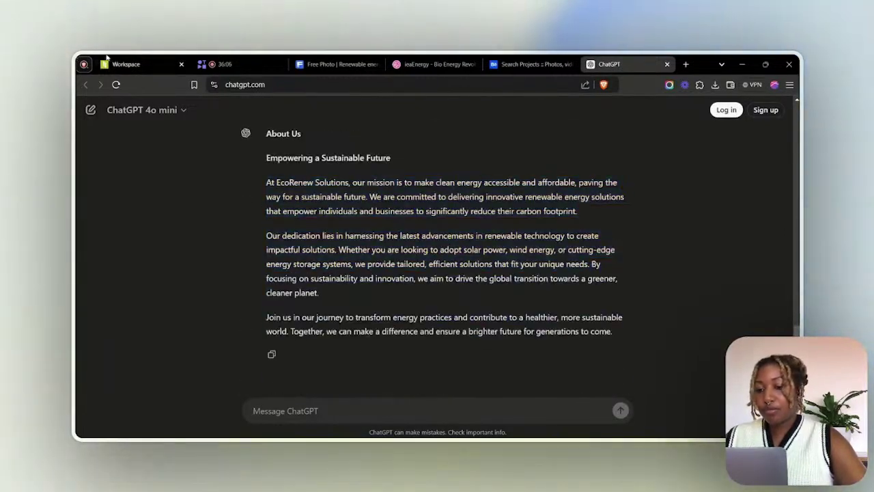
Copy the Impact Section heading and its two requirements from the project brief
{"action": "left_click", "coordinate": [126, 65]}
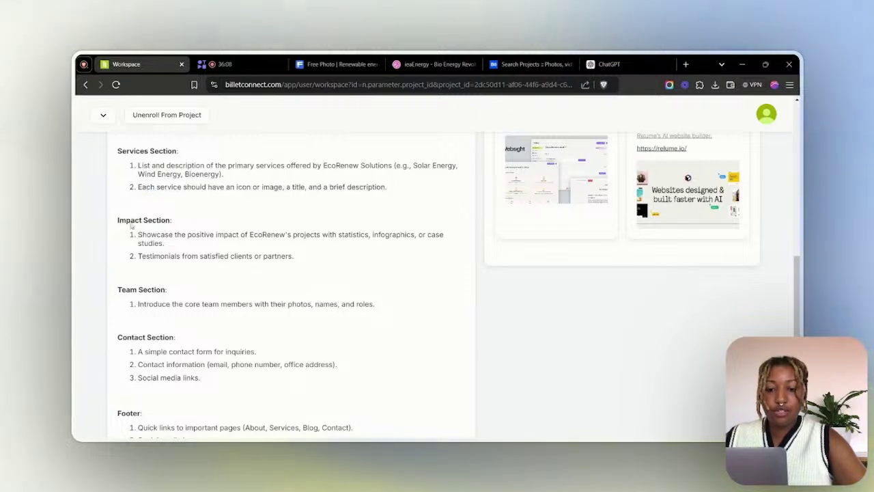
{"action": "left_click_drag", "start_coordinate": [131, 225], "coordinate": [230, 271]}
{"action": "key", "text": "ctrl+c"}
Send ChatGPT the prompt "Please generate copy for an Impact Section:" followed by the copied brief requirements
{"action": "left_click", "coordinate": [610, 64]}
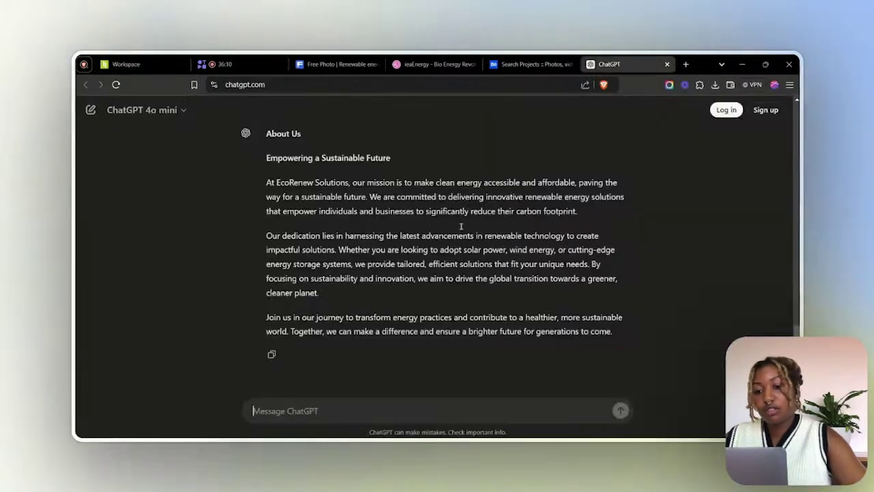
{"action": "type", "text": "Ple"}
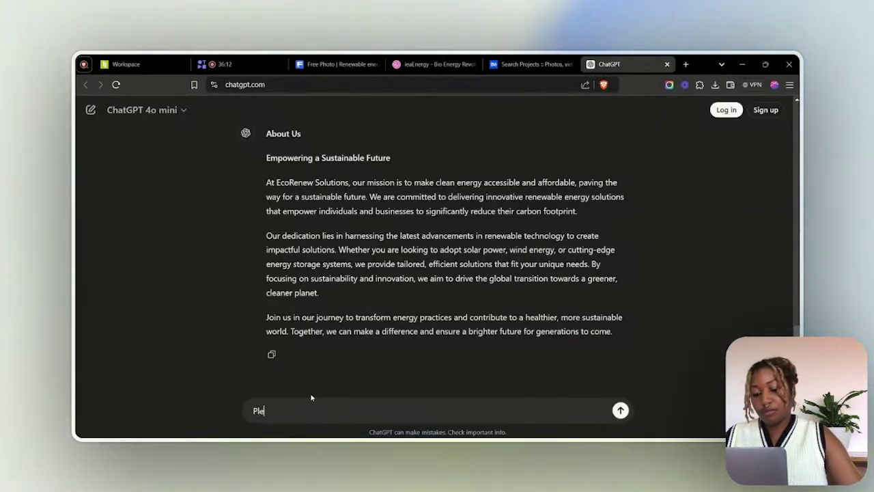
{"action": "type", "text": "ase g"}
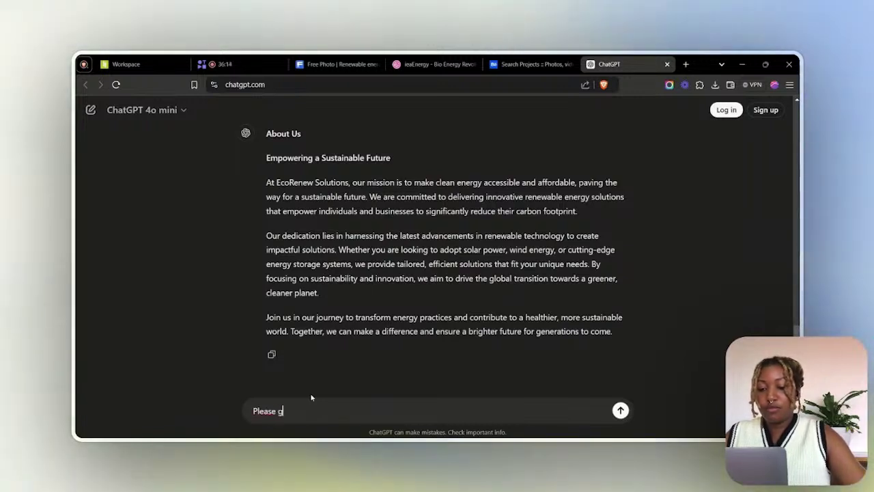
{"action": "type", "text": "enera"}
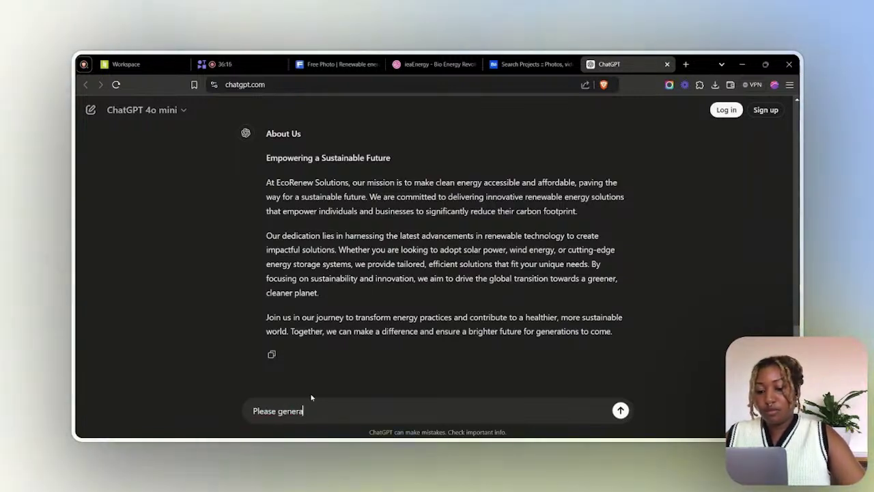
{"action": "type", "text": "te copy fo"}
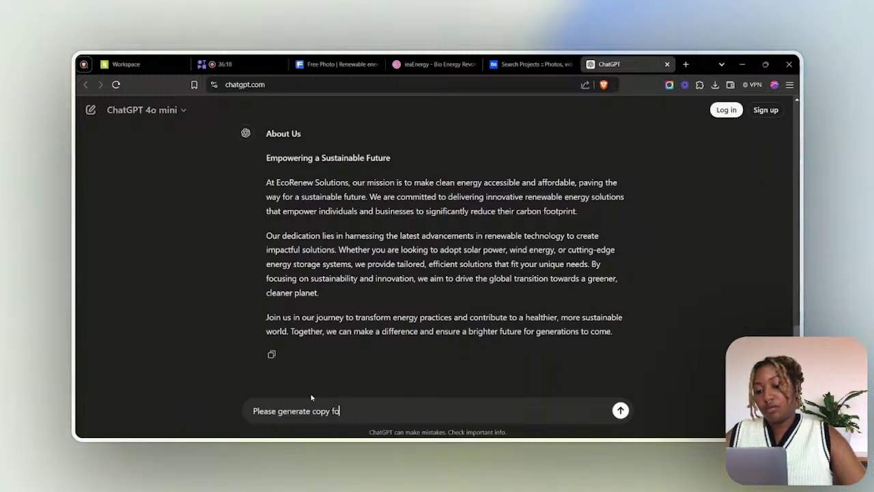
{"action": "type", "text": "r"}
{"action": "key", "text": "ctrl+v"}
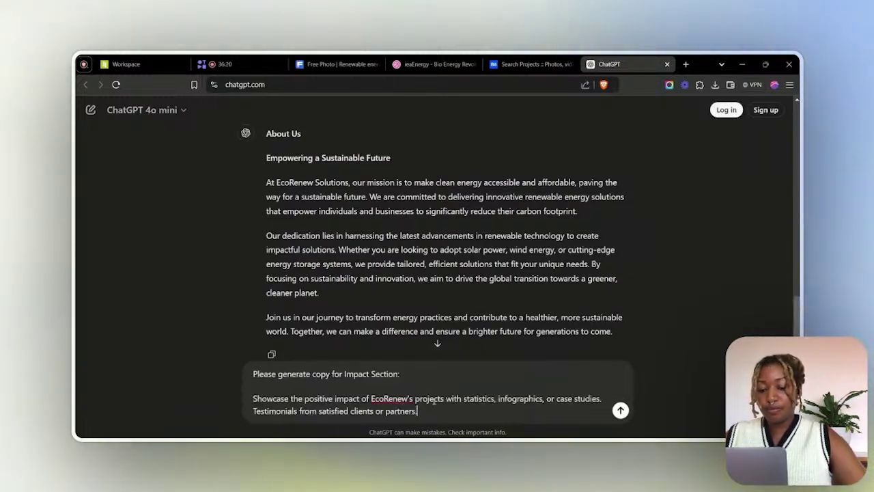
{"action": "left_click", "coordinate": [344, 375]}
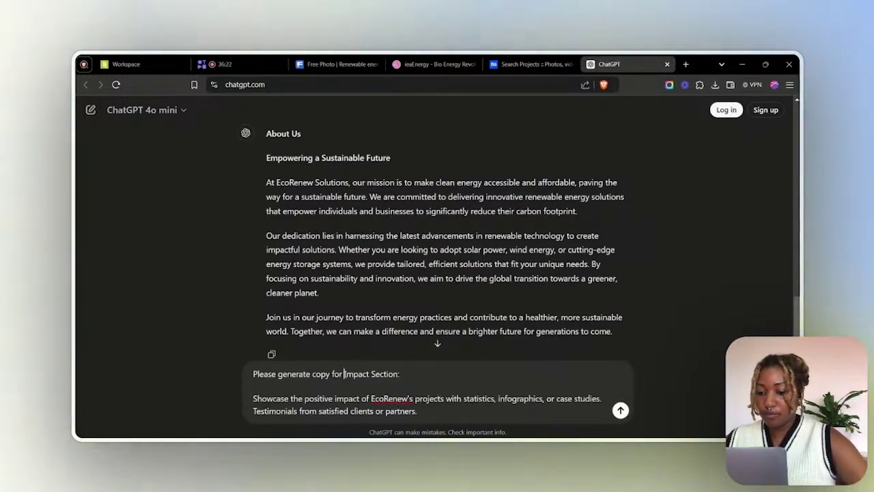
{"action": "type", "text": "th"}
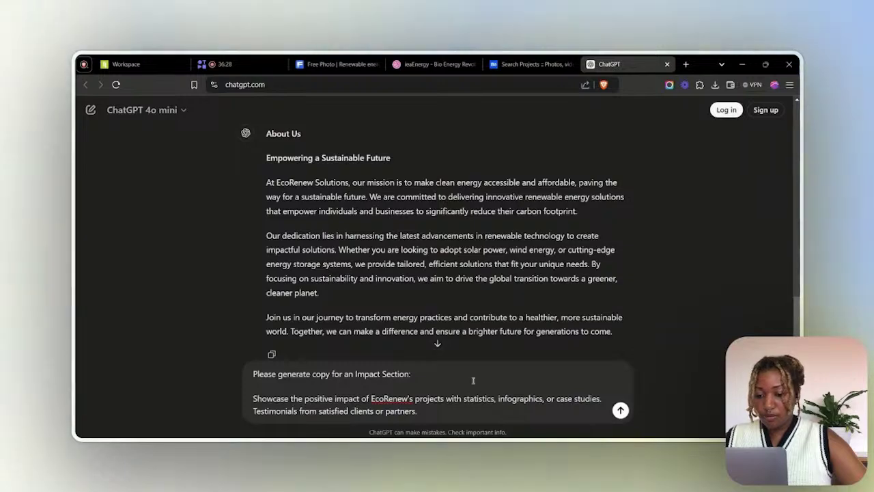
{"action": "left_click", "coordinate": [620, 409]}
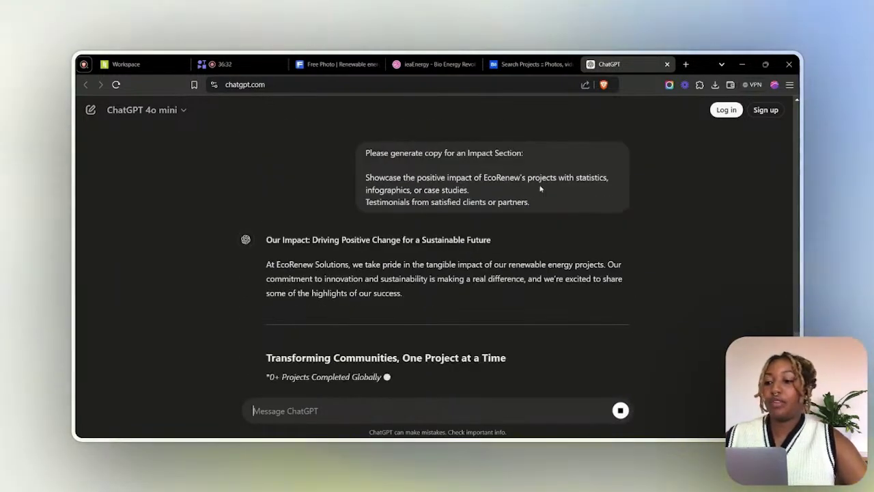
Read through the generated Impact Section copy, including its intro, statistics, case studies, testimonials and closing call to action
{"action": "scroll", "coordinate": [647, 182], "scroll_direction": "down", "scroll_amount": 3}
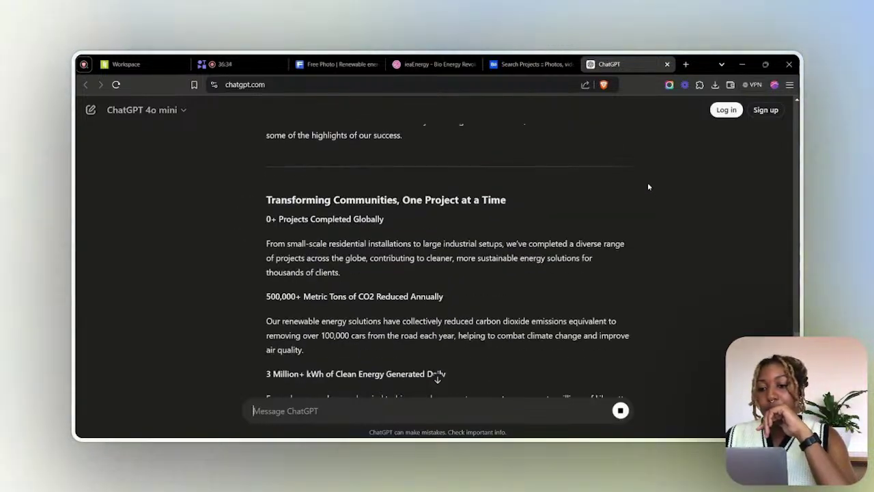
{"action": "scroll", "coordinate": [648, 182], "scroll_direction": "down", "scroll_amount": 3}
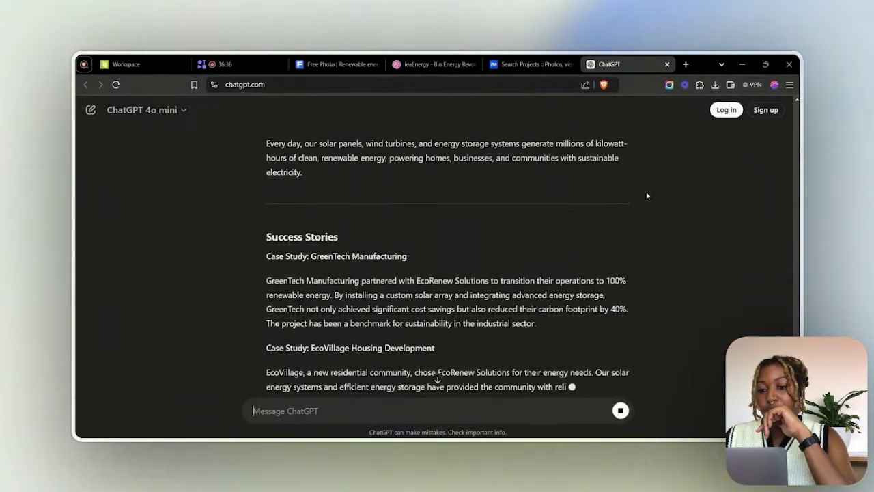
{"action": "scroll", "coordinate": [644, 229], "scroll_direction": "up", "scroll_amount": 2}
{"action": "scroll", "coordinate": [644, 229], "scroll_direction": "down", "scroll_amount": 4}
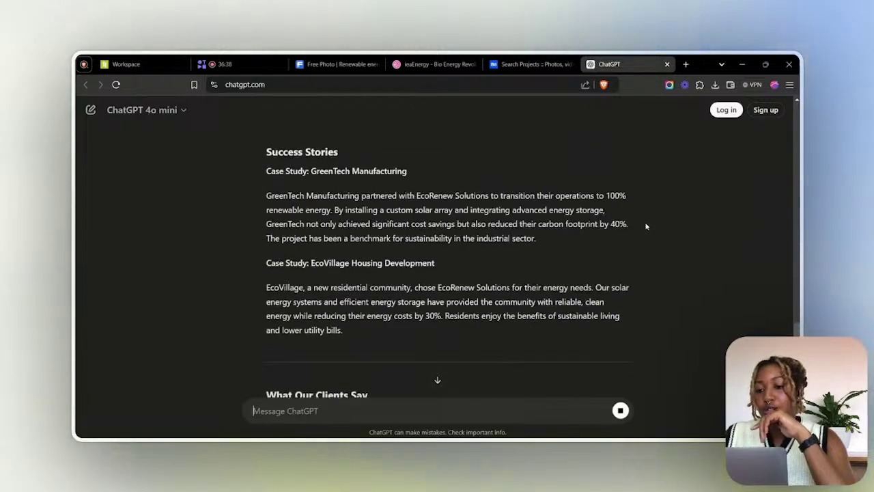
{"action": "scroll", "coordinate": [645, 212], "scroll_direction": "down", "scroll_amount": 3}
{"action": "scroll", "coordinate": [644, 205], "scroll_direction": "down", "scroll_amount": 2}
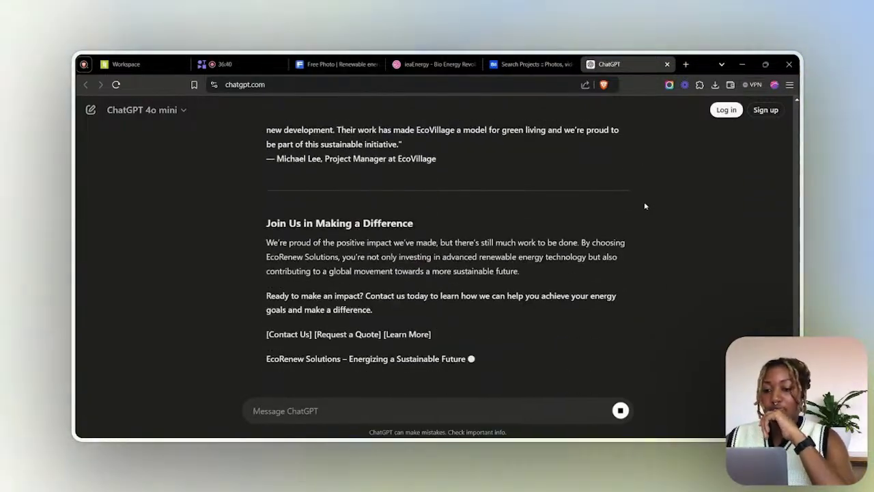
{"action": "scroll", "coordinate": [644, 206], "scroll_direction": "up", "scroll_amount": 5}
{"action": "scroll", "coordinate": [642, 205], "scroll_direction": "up", "scroll_amount": 4}
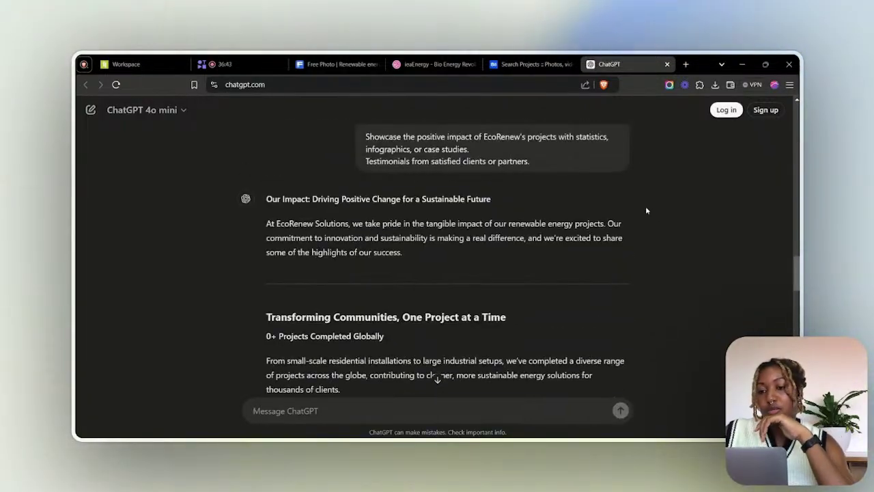
{"action": "scroll", "coordinate": [647, 204], "scroll_direction": "down", "scroll_amount": 3}
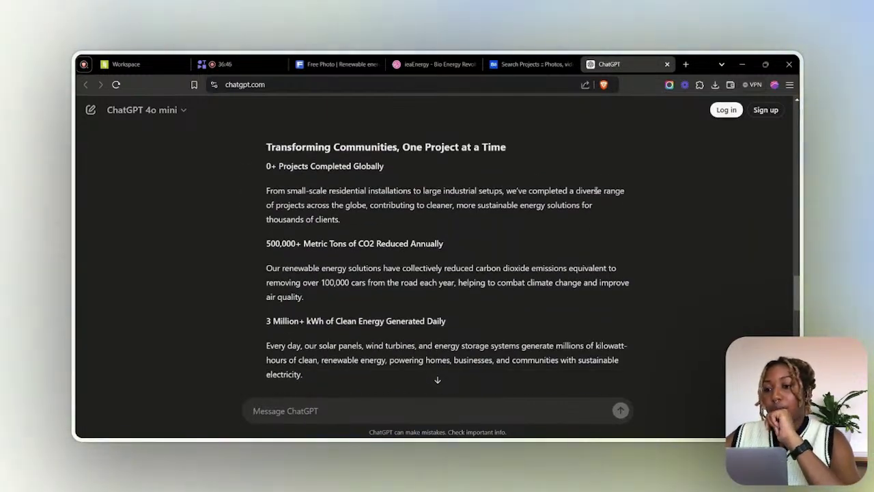
{"action": "scroll", "coordinate": [651, 212], "scroll_direction": "up", "scroll_amount": 2}
{"action": "scroll", "coordinate": [654, 202], "scroll_direction": "down", "scroll_amount": 5}
{"action": "scroll", "coordinate": [664, 186], "scroll_direction": "down", "scroll_amount": 3}
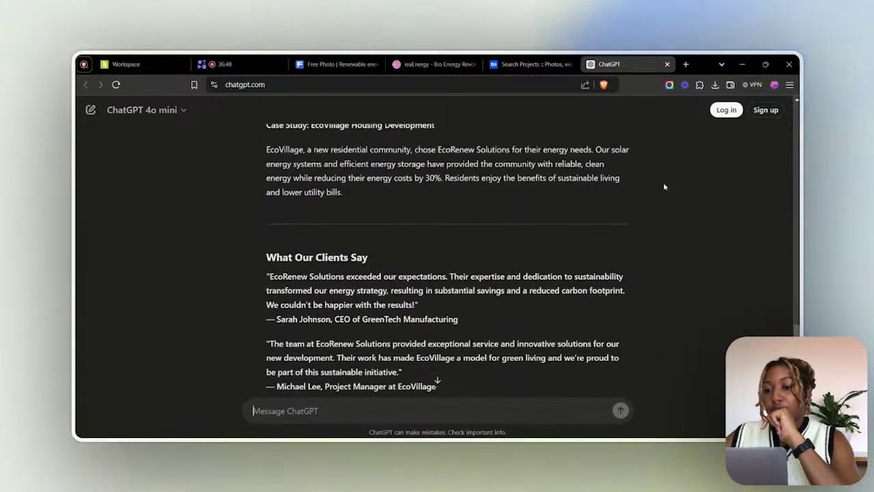
{"action": "scroll", "coordinate": [664, 186], "scroll_direction": "down", "scroll_amount": 4}
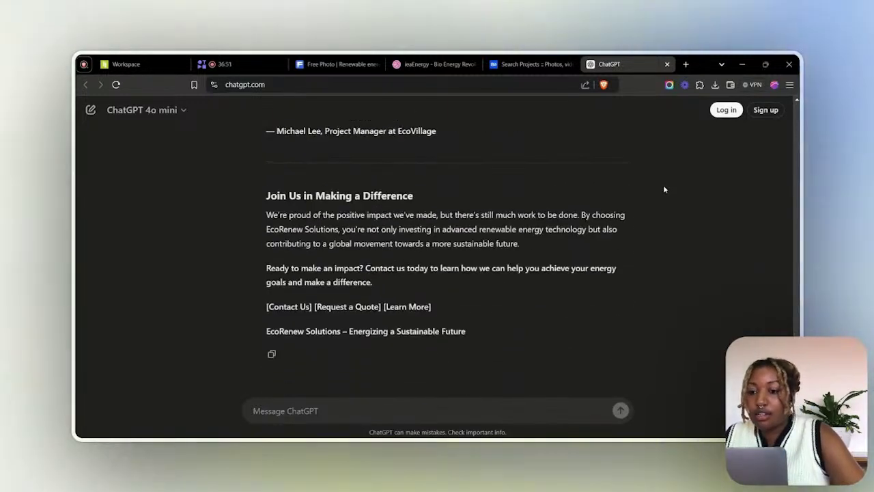
{"action": "scroll", "coordinate": [664, 188], "scroll_direction": "up", "scroll_amount": 3}
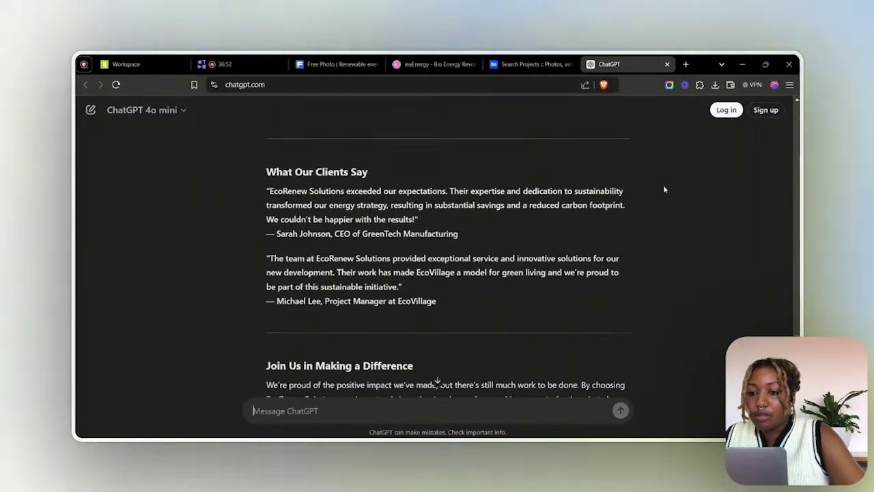
{"action": "scroll", "coordinate": [663, 190], "scroll_direction": "down", "scroll_amount": 3}
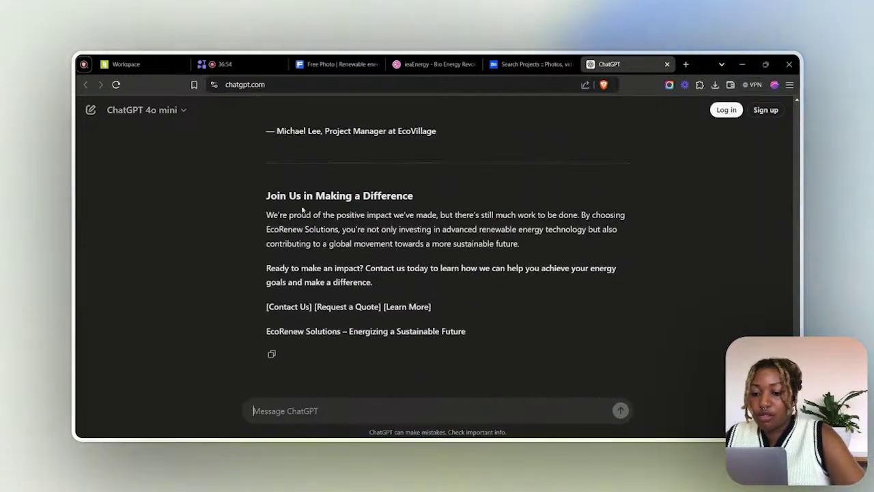
{"action": "left_click_drag", "start_coordinate": [303, 196], "coordinate": [408, 279]}
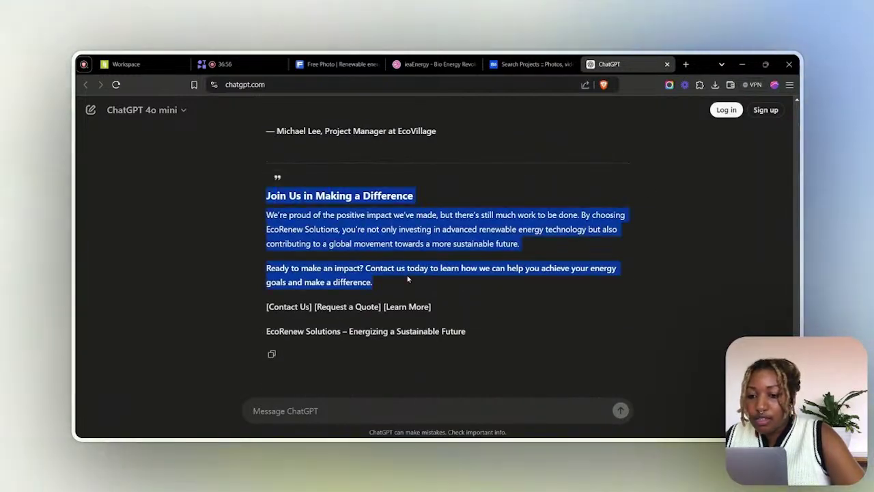
{"action": "left_click", "coordinate": [714, 255]}
{"action": "scroll", "coordinate": [715, 257], "scroll_direction": "up", "scroll_amount": 10}
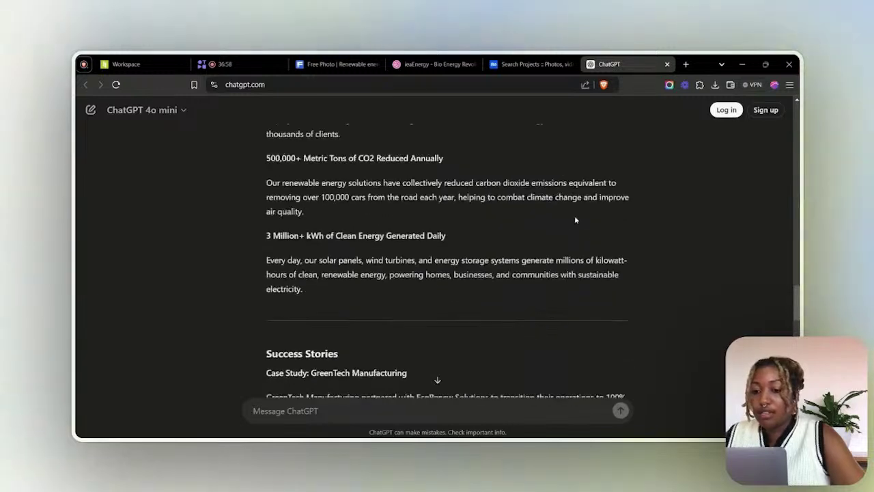
{"action": "scroll", "coordinate": [575, 220], "scroll_direction": "up", "scroll_amount": 4}
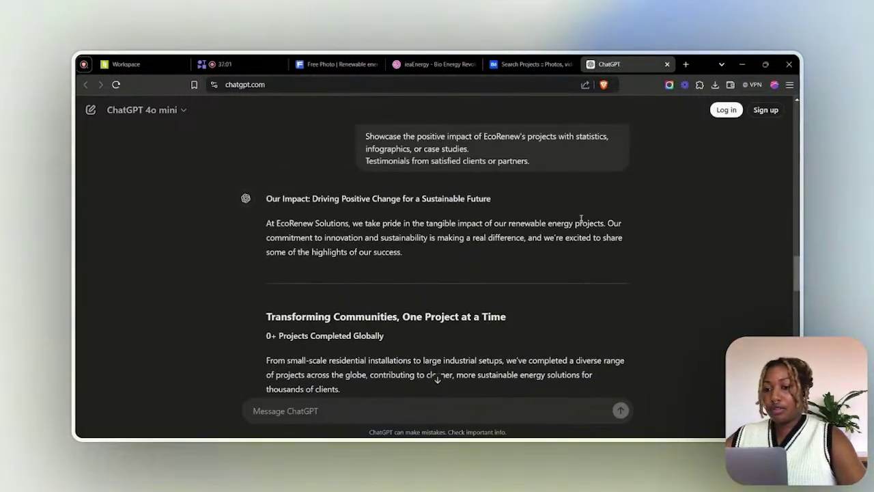
Switch to Figma and open the Portfolio Sections page of the Relume Figma Kit to browse its layouts
{"action": "left_click", "coordinate": [491, 407]}
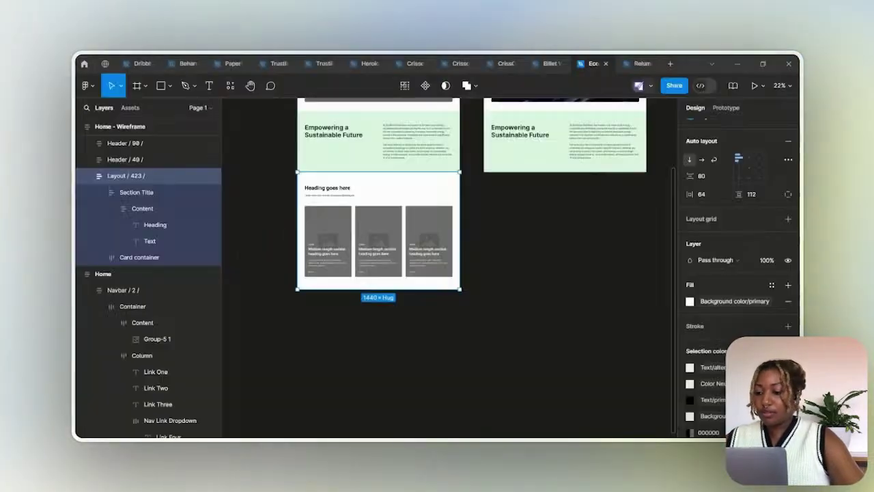
{"action": "left_click", "coordinate": [558, 176]}
{"action": "left_click", "coordinate": [639, 63]}
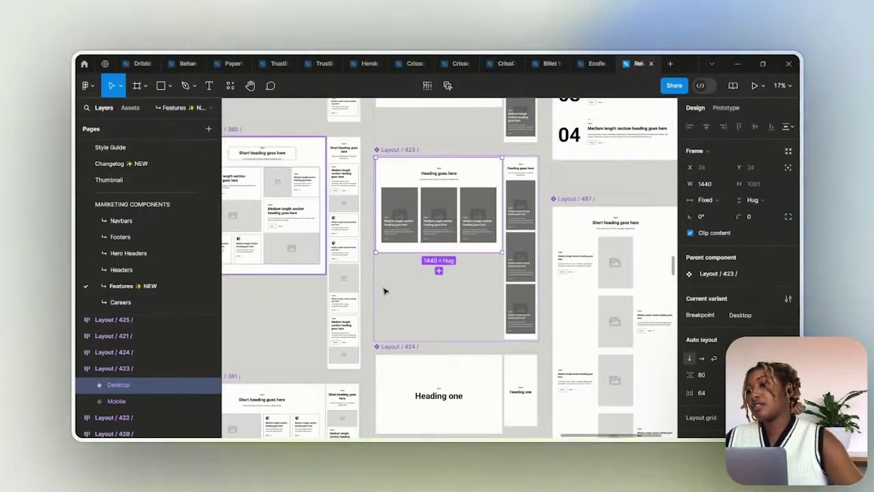
{"action": "scroll", "coordinate": [152, 204], "scroll_direction": "down", "scroll_amount": 15}
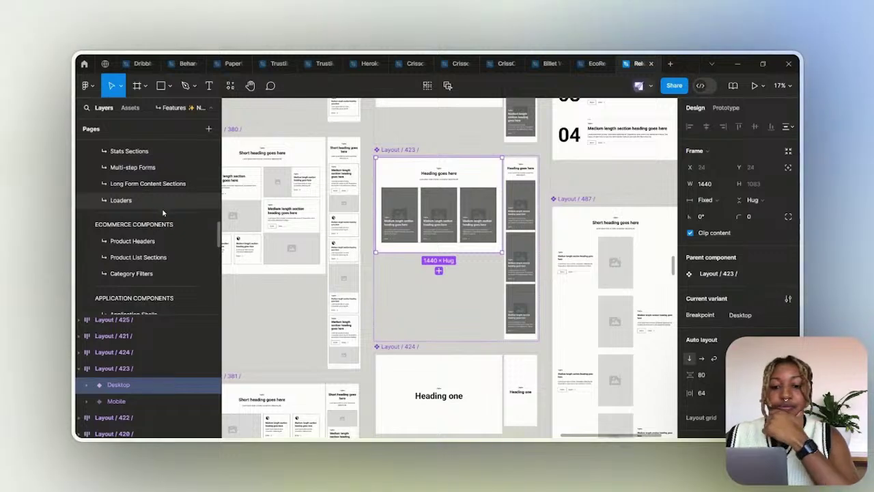
{"action": "scroll", "coordinate": [163, 213], "scroll_direction": "up", "scroll_amount": 3}
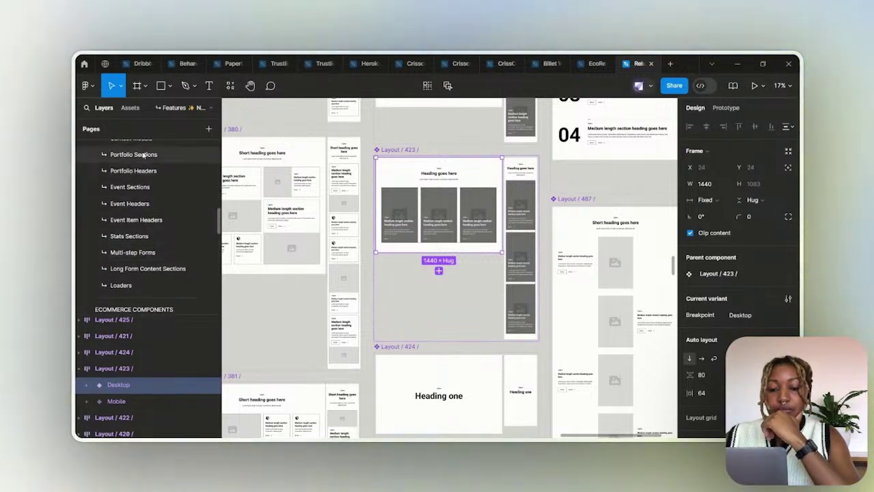
{"action": "left_click", "coordinate": [142, 155]}
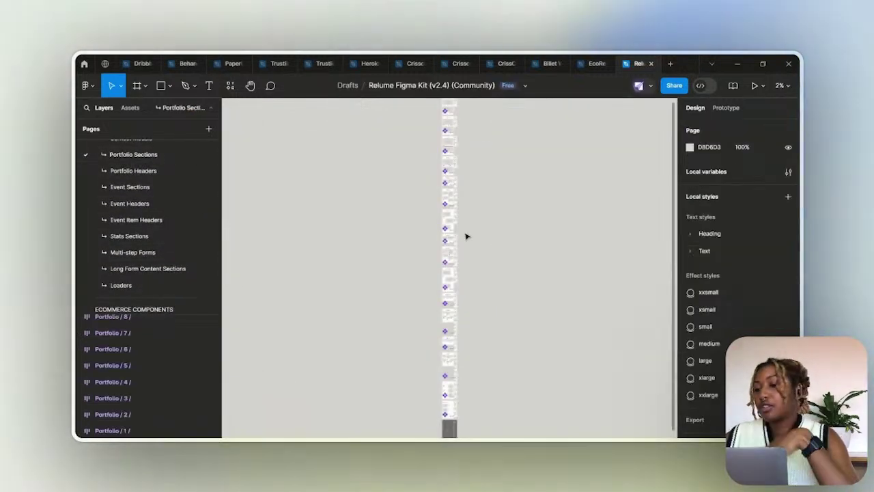
Browse the portfolio layouts and copy the desktop variant of Portfolio / 5
{"action": "scroll", "coordinate": [464, 236], "scroll_direction": "up", "scroll_amount": 5}
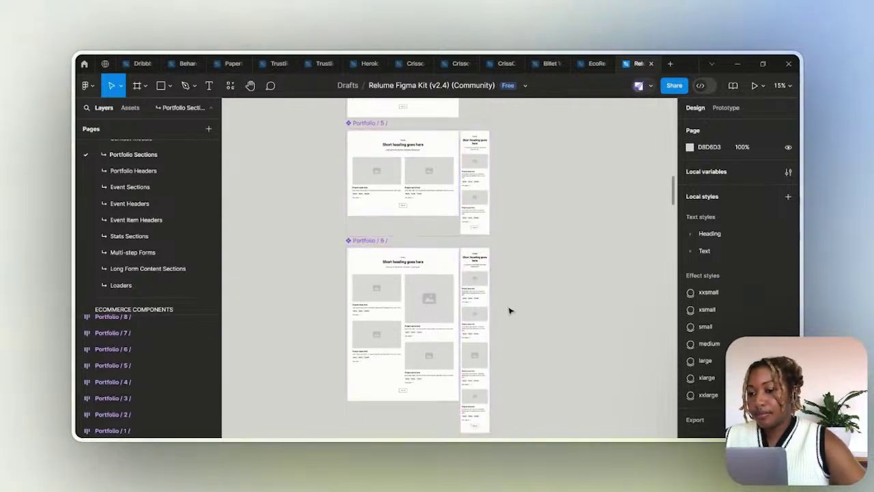
{"action": "scroll", "coordinate": [509, 311], "scroll_direction": "down", "scroll_amount": 3}
{"action": "scroll", "coordinate": [422, 294], "scroll_direction": "down", "scroll_amount": 4}
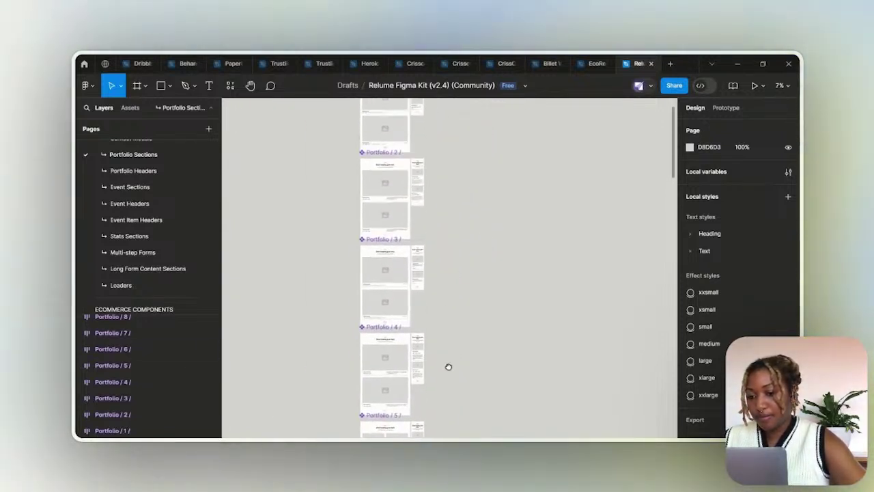
{"action": "scroll", "coordinate": [460, 262], "scroll_direction": "down", "scroll_amount": 5}
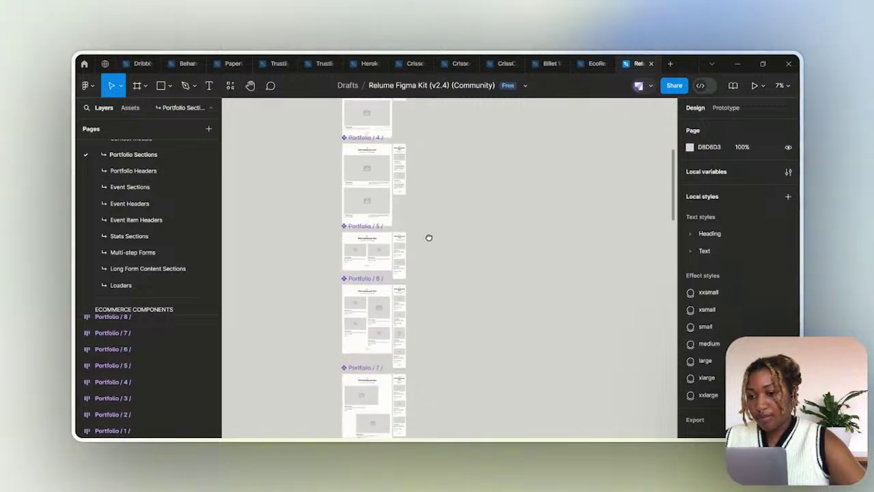
{"action": "left_click_drag", "start_coordinate": [429, 237], "coordinate": [400, 179]}
{"action": "left_click", "coordinate": [333, 185]}
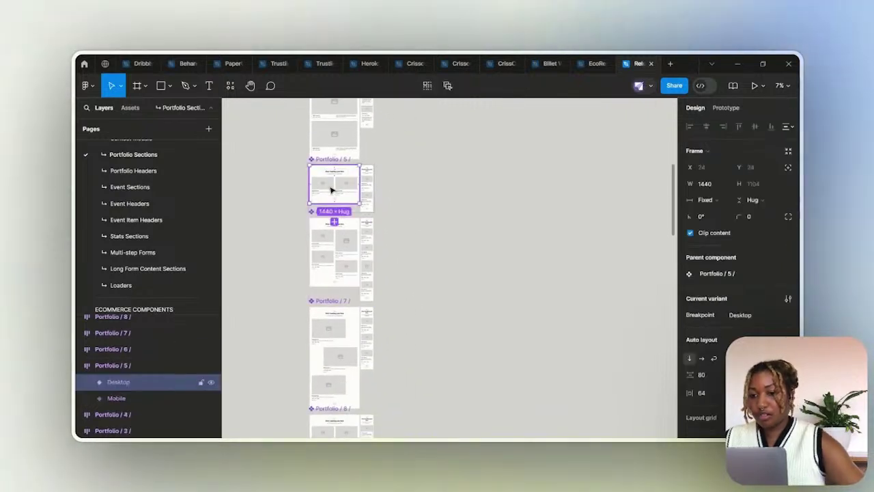
Paste Portfolio / 5 into the Home - Wireframe frame of the EcoRenew Solutions Landing Page file, as the last section below Layout / 423
{"action": "left_click", "coordinate": [596, 63]}
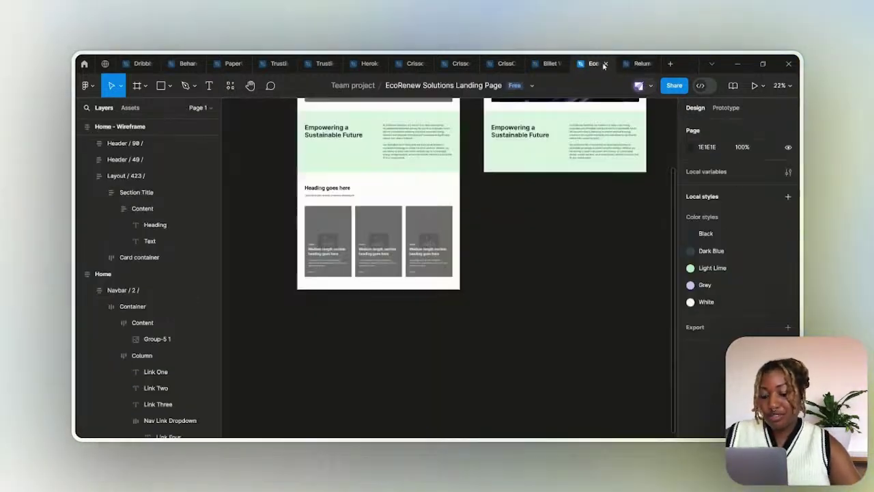
{"action": "left_click", "coordinate": [404, 224]}
{"action": "key", "text": "ctrl+v"}
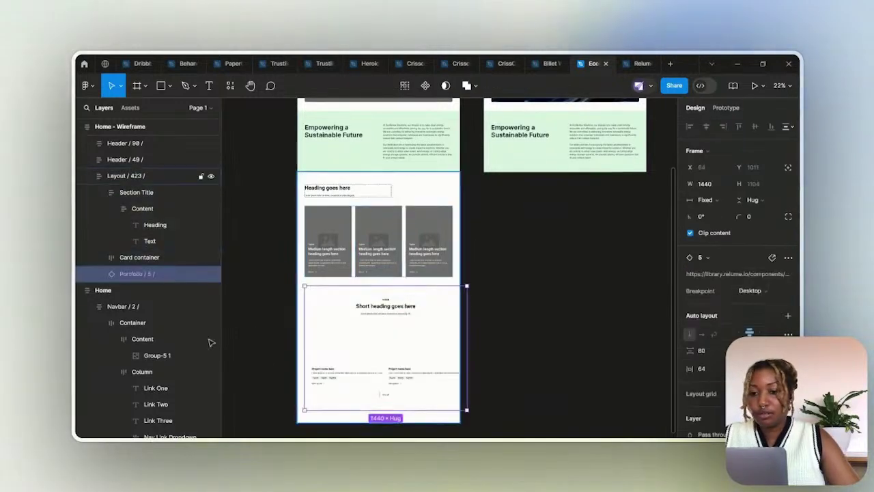
{"action": "left_click_drag", "start_coordinate": [109, 277], "coordinate": [102, 281]}
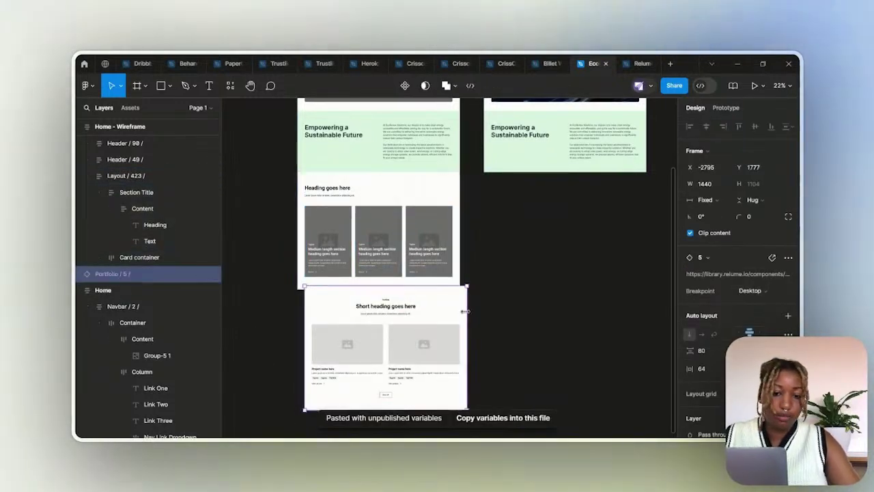
{"action": "left_click", "coordinate": [87, 176]}
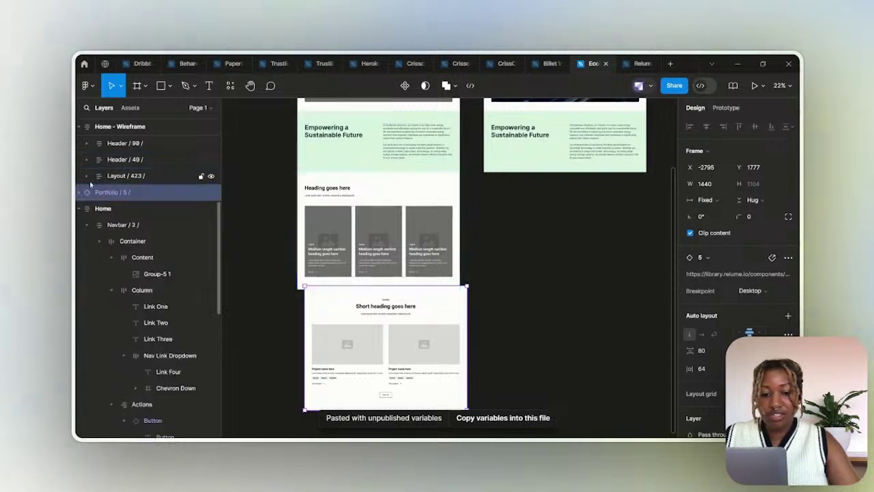
{"action": "left_click_drag", "start_coordinate": [121, 191], "coordinate": [131, 172]}
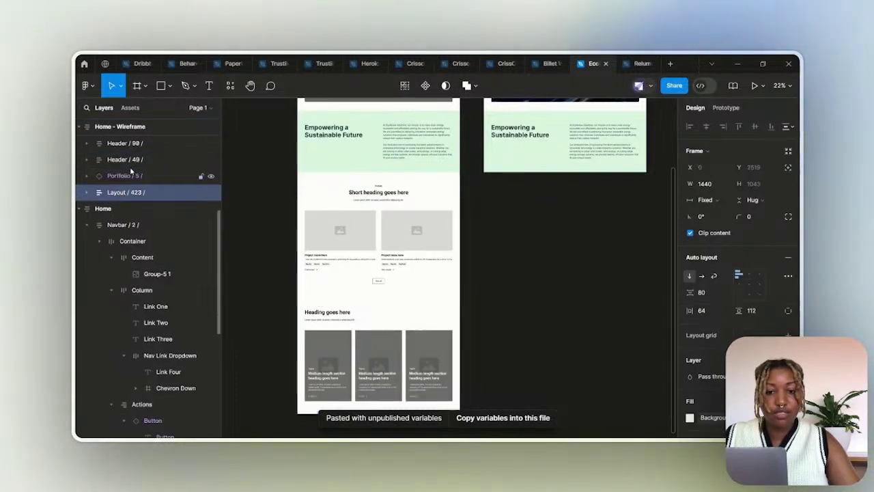
{"action": "key", "text": "ctrl+z"}
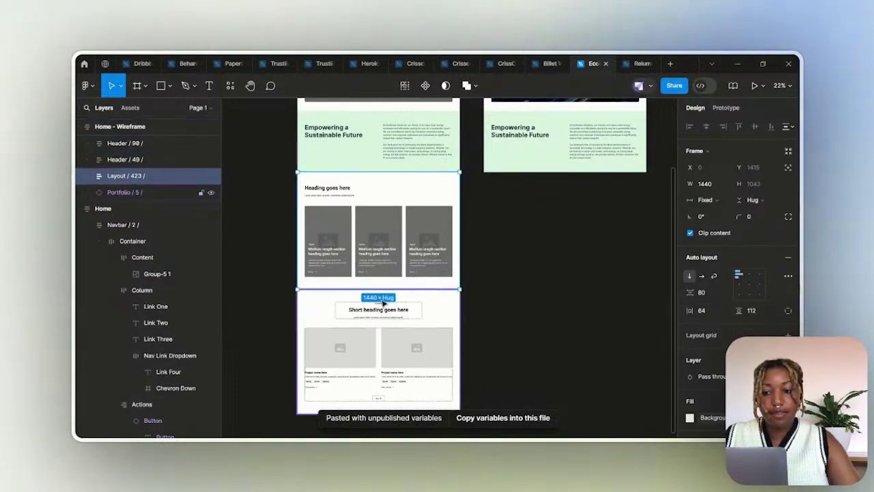
Detach the pasted Portfolio / 5 section from its component and select its Section Title frame
{"action": "left_click", "coordinate": [430, 315]}
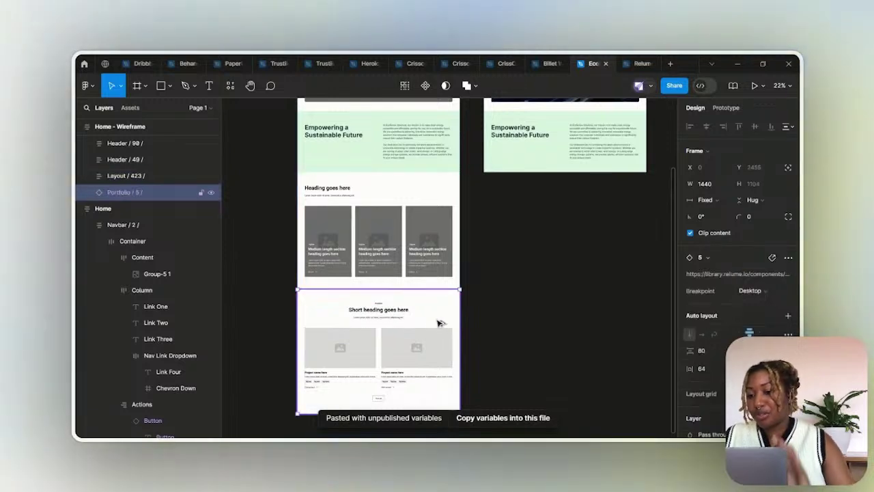
{"action": "key", "text": "ctrl+alt+b"}
{"action": "scroll", "coordinate": [476, 308], "scroll_direction": "down", "scroll_amount": 2}
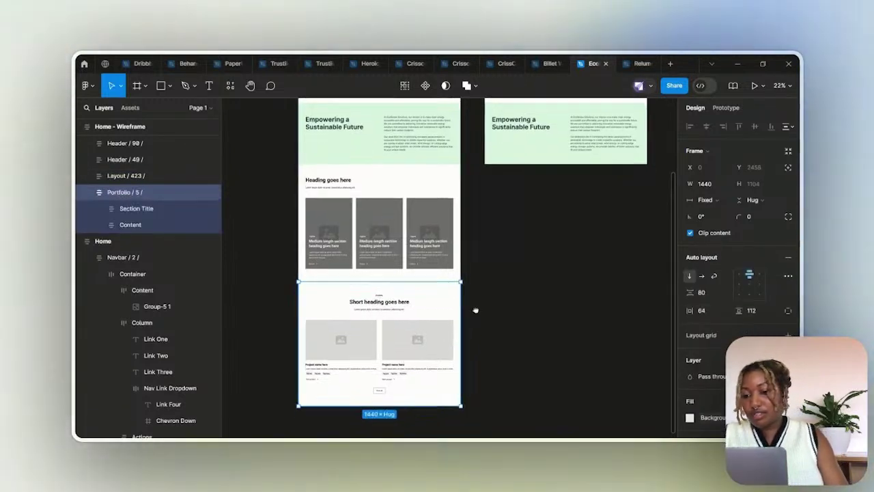
{"action": "scroll", "coordinate": [470, 312], "scroll_direction": "up", "scroll_amount": 4}
{"action": "scroll", "coordinate": [465, 347], "scroll_direction": "down", "scroll_amount": 3}
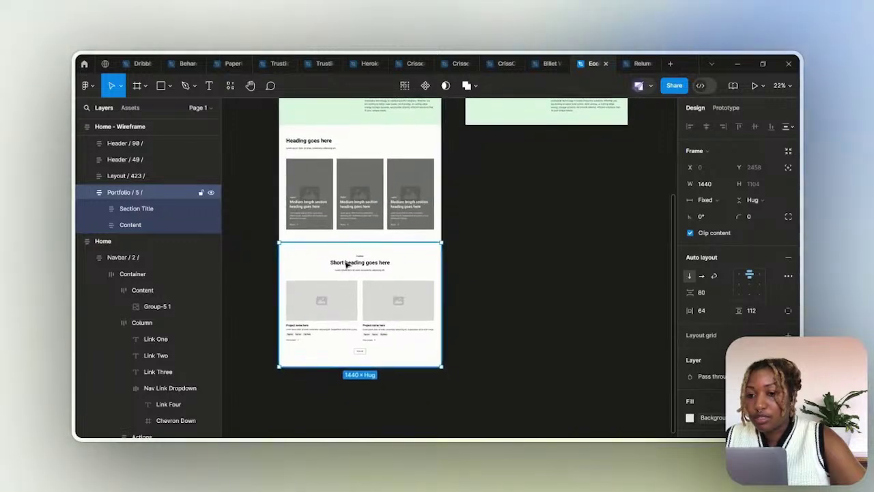
{"action": "double_click", "coordinate": [346, 260]}
{"action": "double_click", "coordinate": [347, 262]}
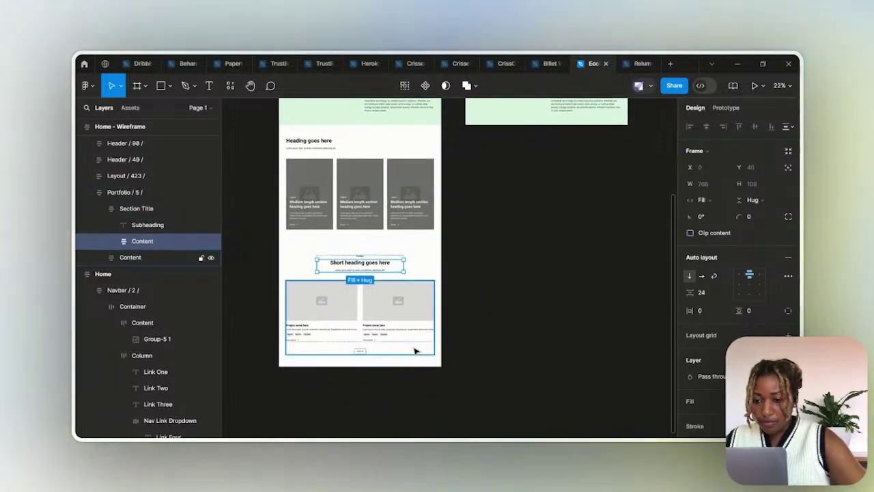
{"action": "left_click", "coordinate": [398, 303]}
{"action": "left_click", "coordinate": [378, 268]}
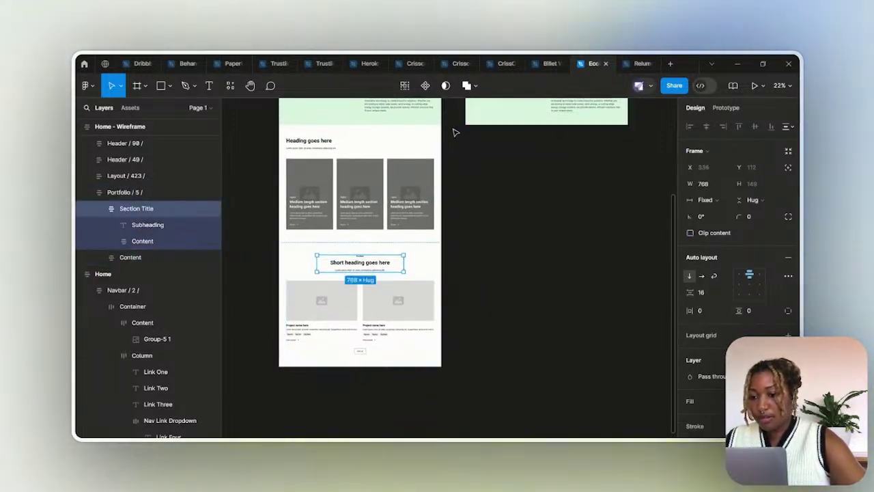
Return to the Relume Figma Kit and look through its page list and the Pricing layouts for a suitable section
{"action": "left_click", "coordinate": [636, 63]}
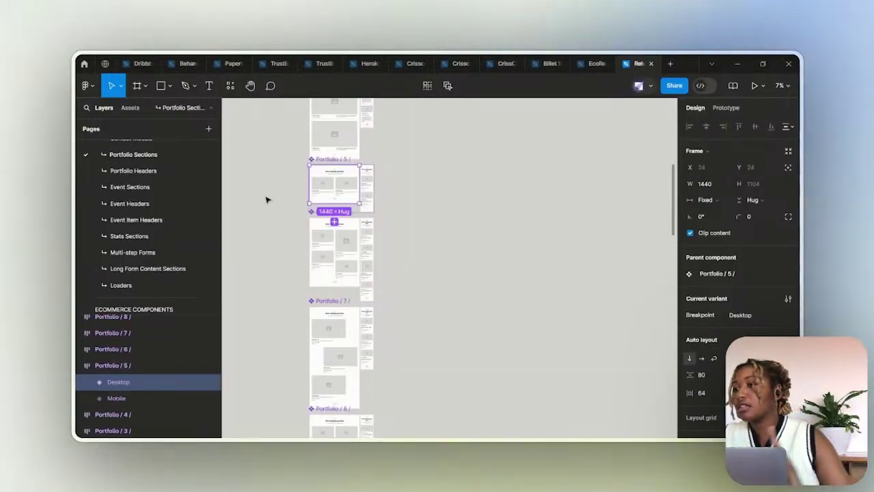
{"action": "scroll", "coordinate": [347, 204], "scroll_direction": "down", "scroll_amount": 3}
{"action": "scroll", "coordinate": [150, 252], "scroll_direction": "down", "scroll_amount": 10}
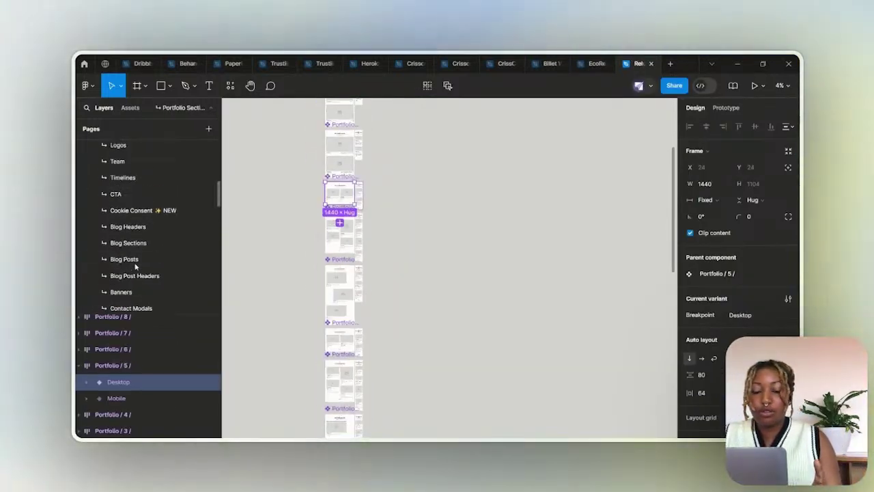
{"action": "scroll", "coordinate": [137, 173], "scroll_direction": "down", "scroll_amount": 5}
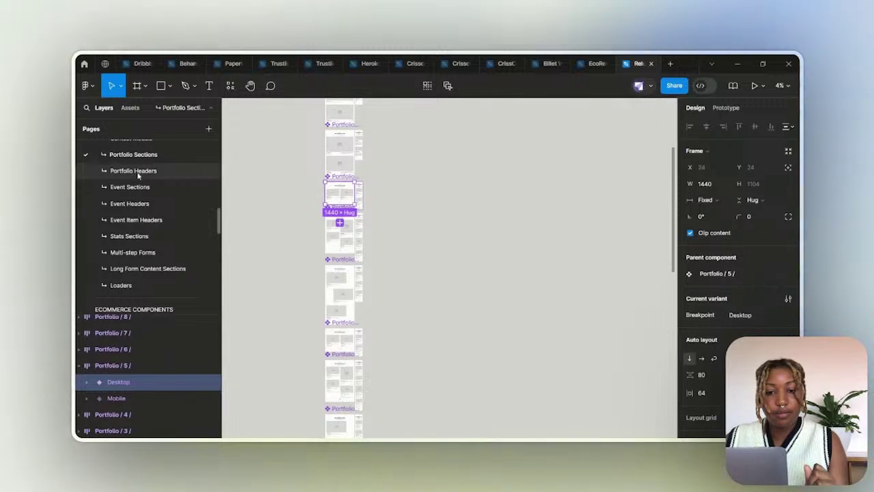
{"action": "scroll", "coordinate": [136, 188], "scroll_direction": "up", "scroll_amount": 3}
{"action": "scroll", "coordinate": [135, 205], "scroll_direction": "up", "scroll_amount": 8}
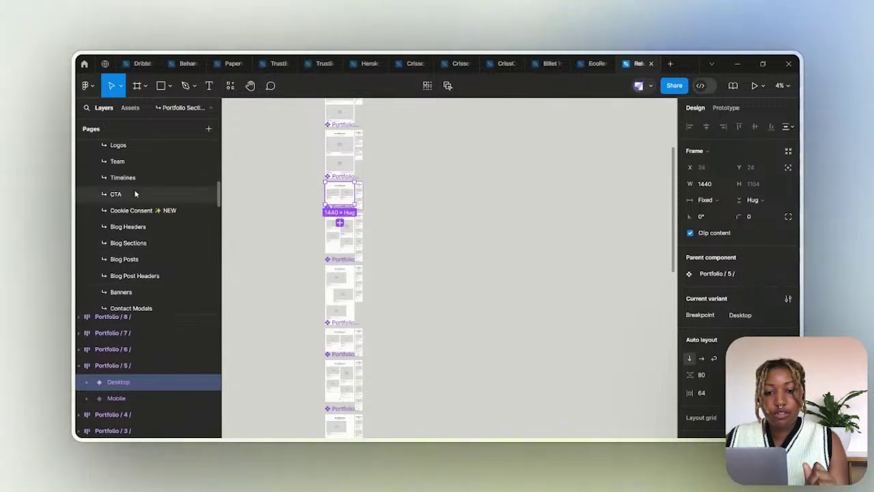
{"action": "left_click", "coordinate": [134, 302]}
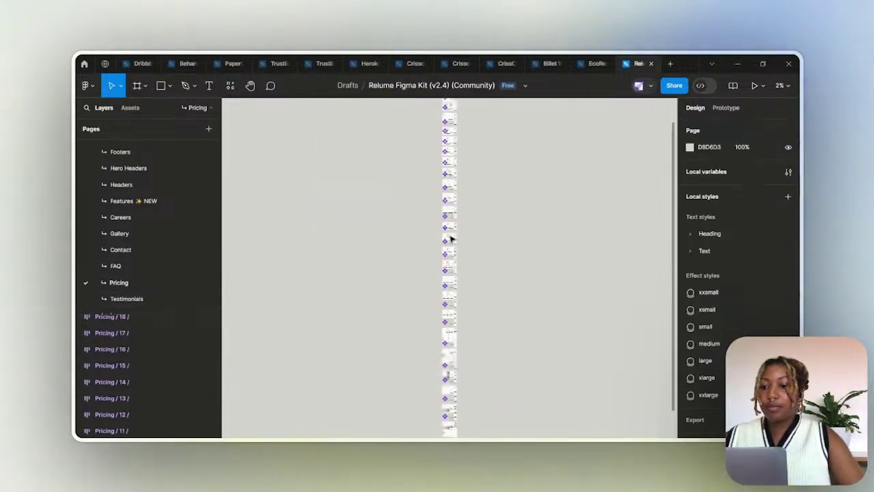
{"action": "scroll", "coordinate": [454, 246], "scroll_direction": "up", "scroll_amount": 5}
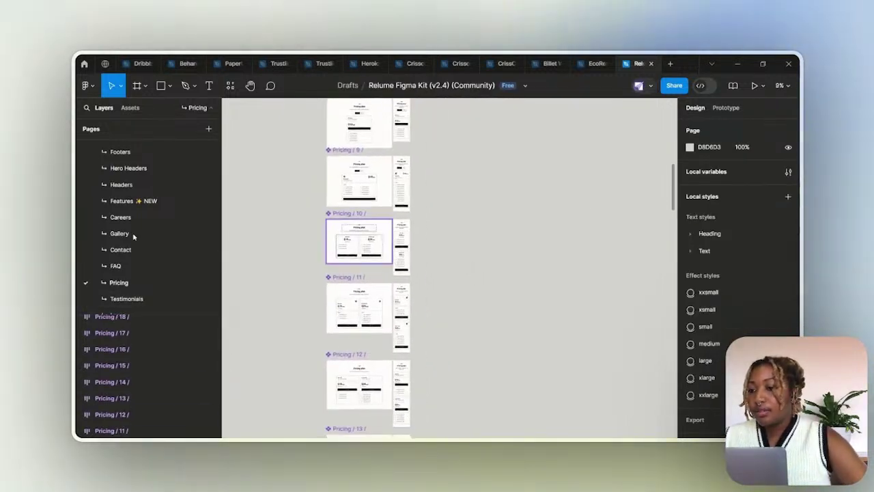
Open the Testimonials page, compare its layouts and copy the desktop variant of Testimonial / 21
{"action": "left_click", "coordinate": [134, 299]}
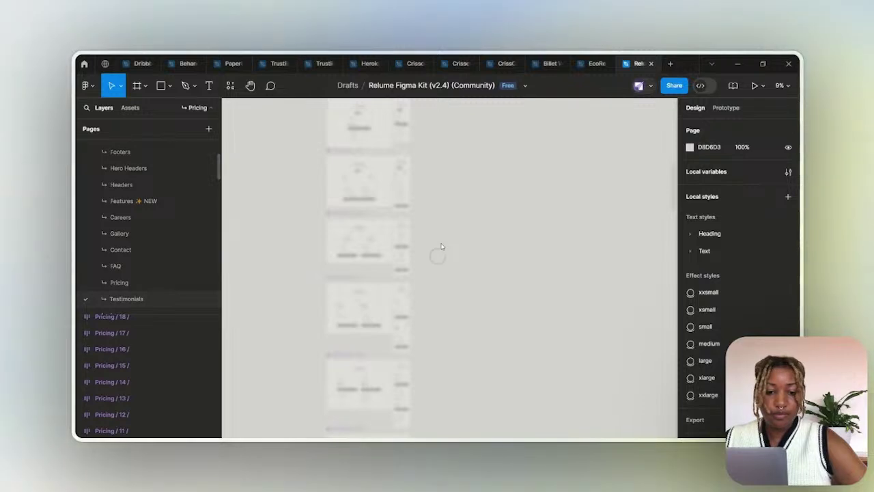
{"action": "scroll", "coordinate": [451, 248], "scroll_direction": "up", "scroll_amount": 5}
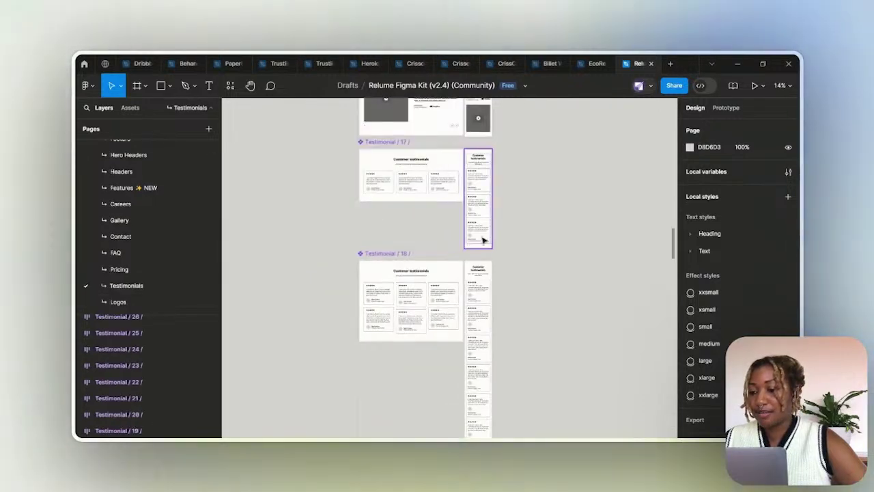
{"action": "scroll", "coordinate": [507, 155], "scroll_direction": "up", "scroll_amount": 10}
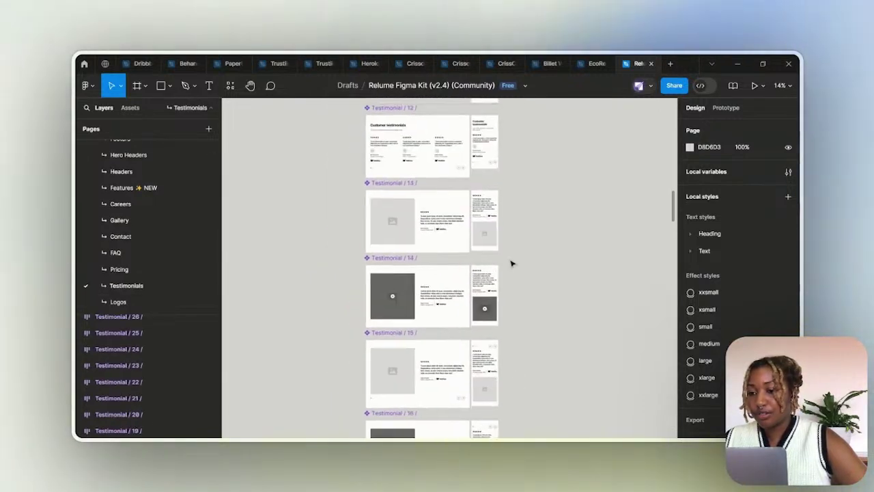
{"action": "scroll", "coordinate": [499, 246], "scroll_direction": "down", "scroll_amount": 10}
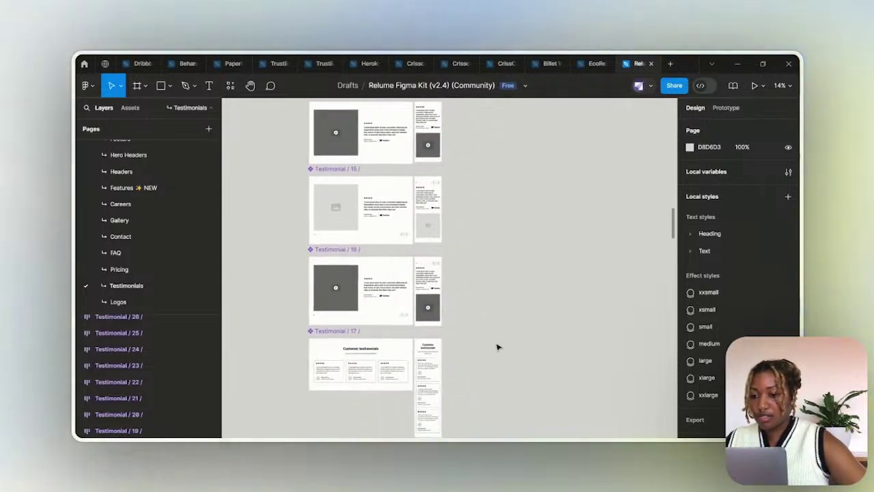
{"action": "scroll", "coordinate": [431, 323], "scroll_direction": "down", "scroll_amount": 10}
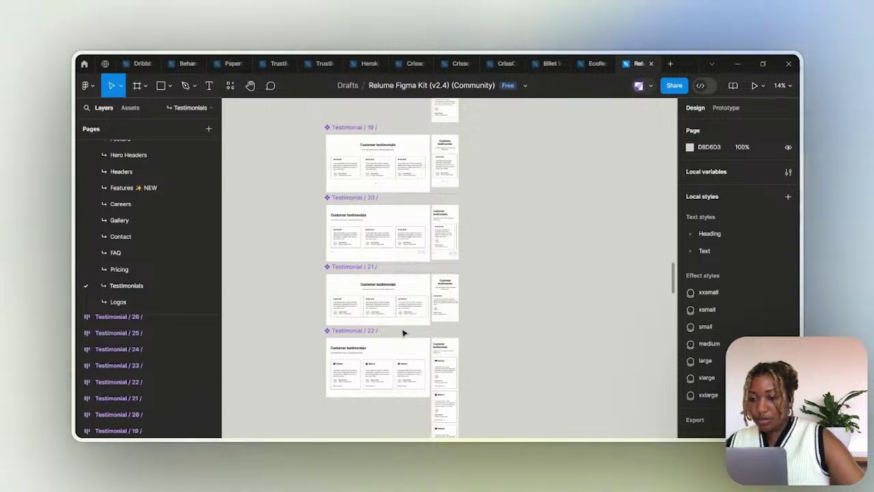
{"action": "left_click", "coordinate": [371, 305]}
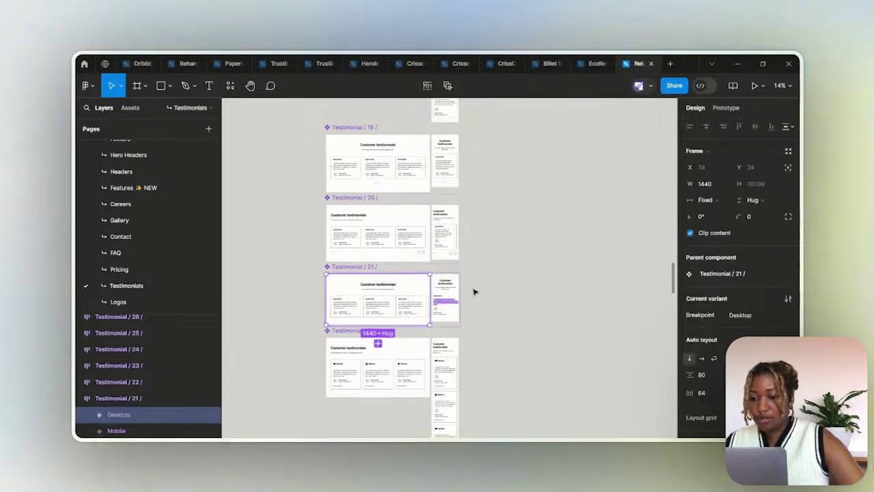
Paste Testimonial / 21 into the EcoRenew wireframe as its own section below Portfolio / 5 and detach it from its component
{"action": "left_click", "coordinate": [594, 62]}
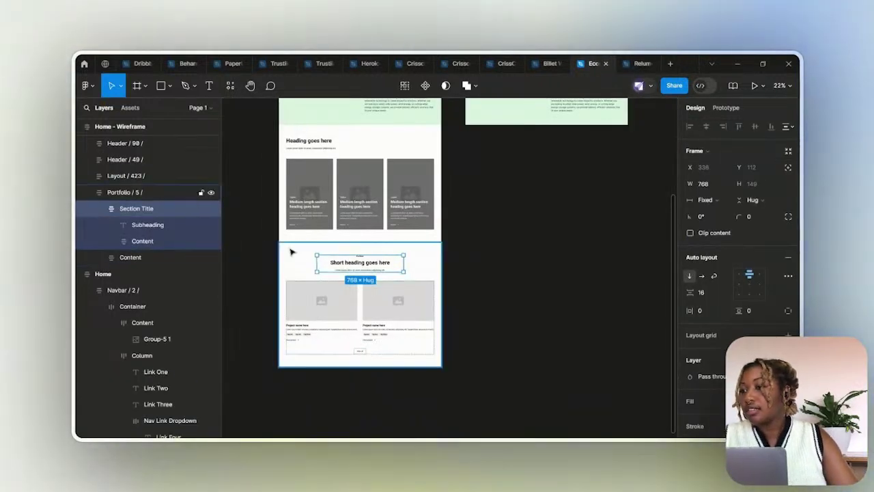
{"action": "key", "text": "ctrl+v"}
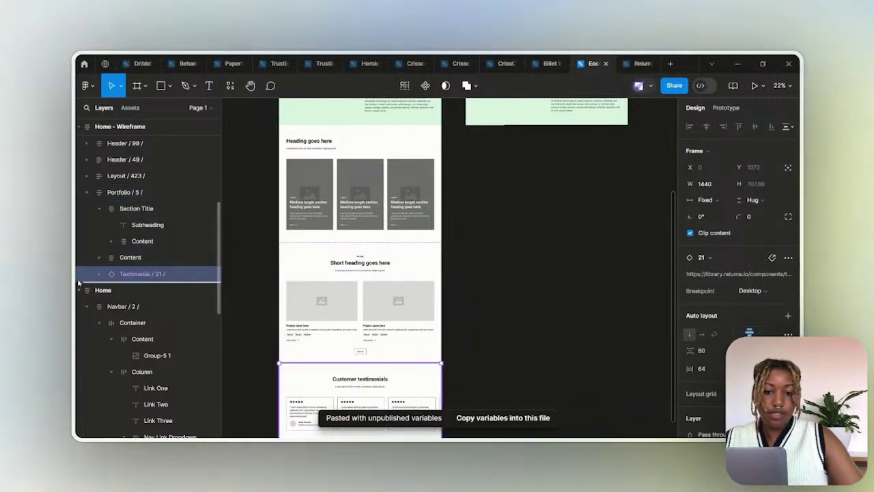
{"action": "left_click_drag", "start_coordinate": [95, 271], "coordinate": [95, 216]}
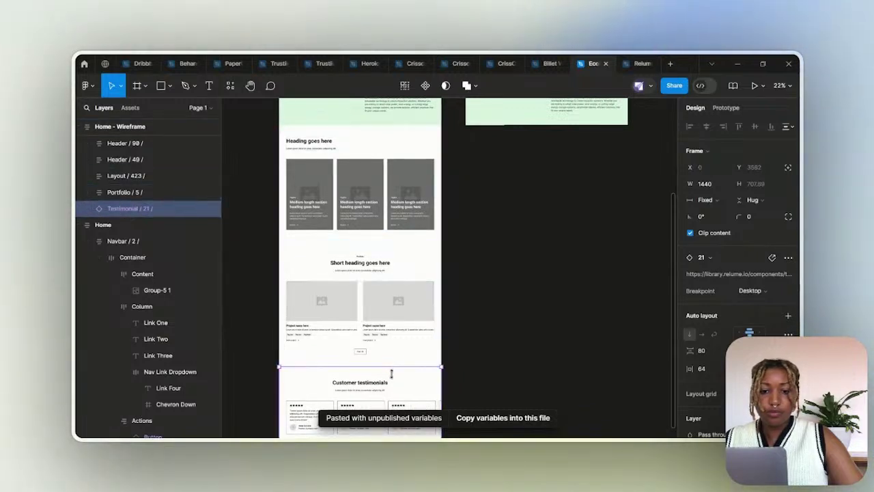
{"action": "scroll", "coordinate": [365, 341], "scroll_direction": "down", "scroll_amount": 3}
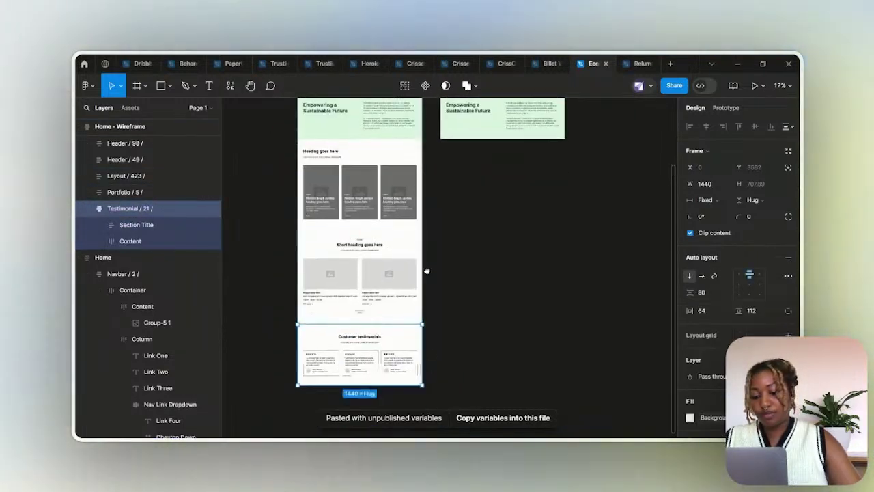
{"action": "scroll", "coordinate": [424, 273], "scroll_direction": "down", "scroll_amount": 2}
Return to the Relume Figma Kit and open its CTA page
{"action": "left_click", "coordinate": [642, 61]}
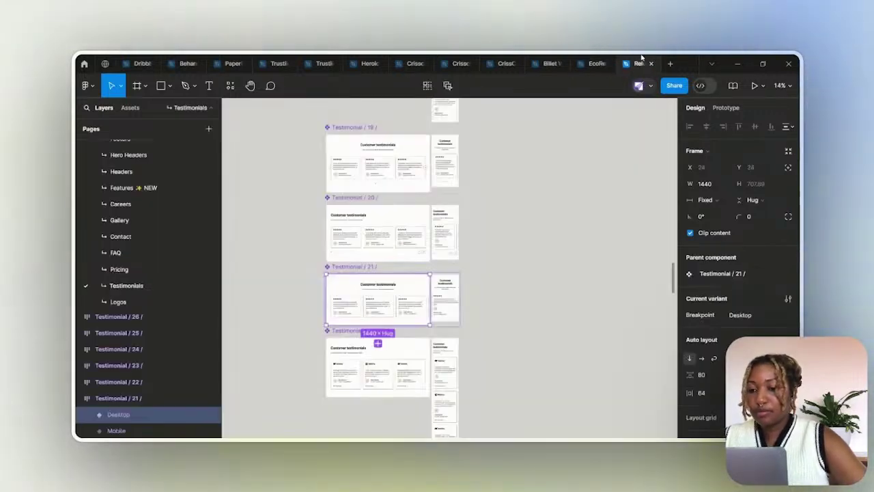
{"action": "scroll", "coordinate": [116, 241], "scroll_direction": "up", "scroll_amount": 3}
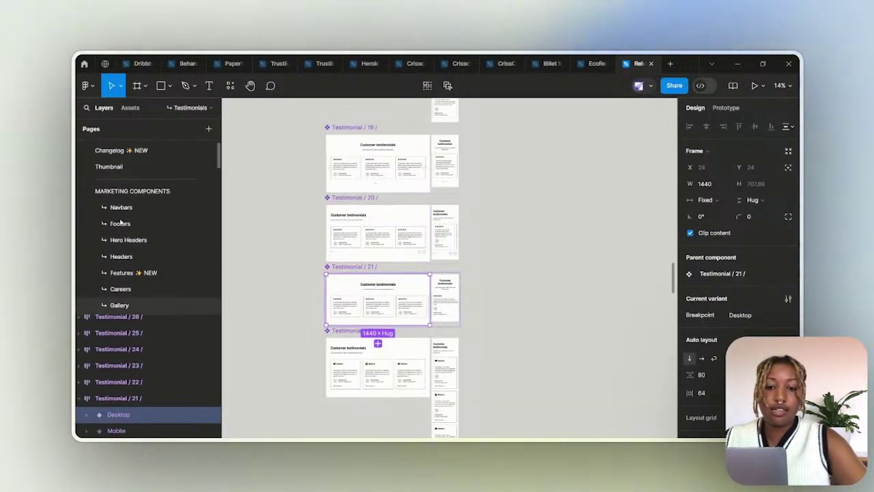
{"action": "scroll", "coordinate": [116, 240], "scroll_direction": "down", "scroll_amount": 5}
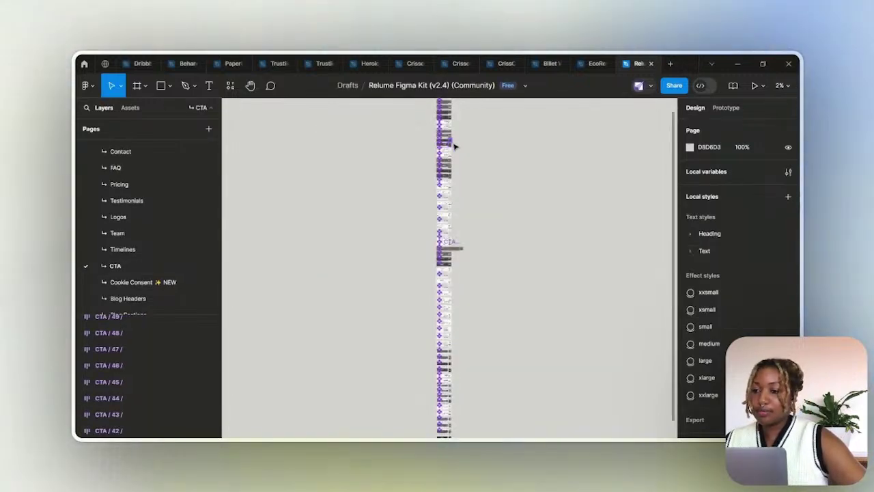
Browse the CTA layouts on the Relume kit's CTA page and take a closer look at the CTA / 5 / desktop variant
{"action": "scroll", "coordinate": [455, 144], "scroll_direction": "up", "scroll_amount": 5}
{"action": "scroll", "coordinate": [402, 403], "scroll_direction": "down", "scroll_amount": 5}
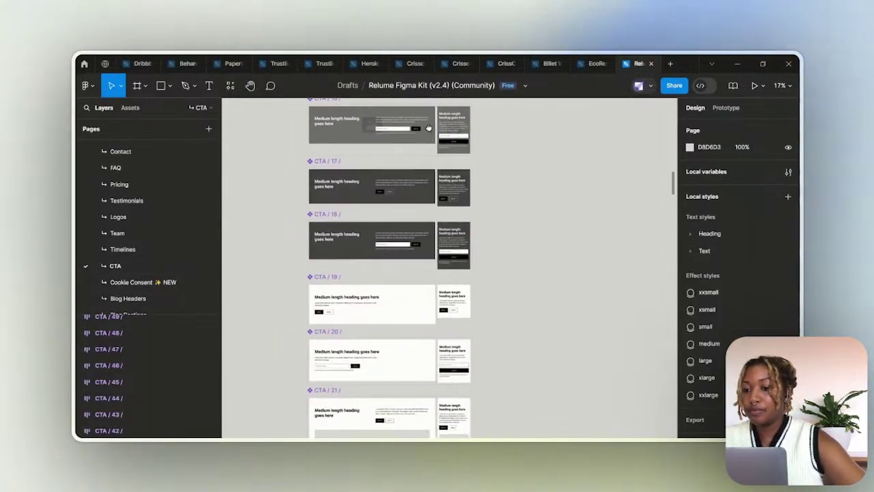
{"action": "scroll", "coordinate": [406, 218], "scroll_direction": "down", "scroll_amount": 4}
{"action": "scroll", "coordinate": [406, 219], "scroll_direction": "down", "scroll_amount": 3}
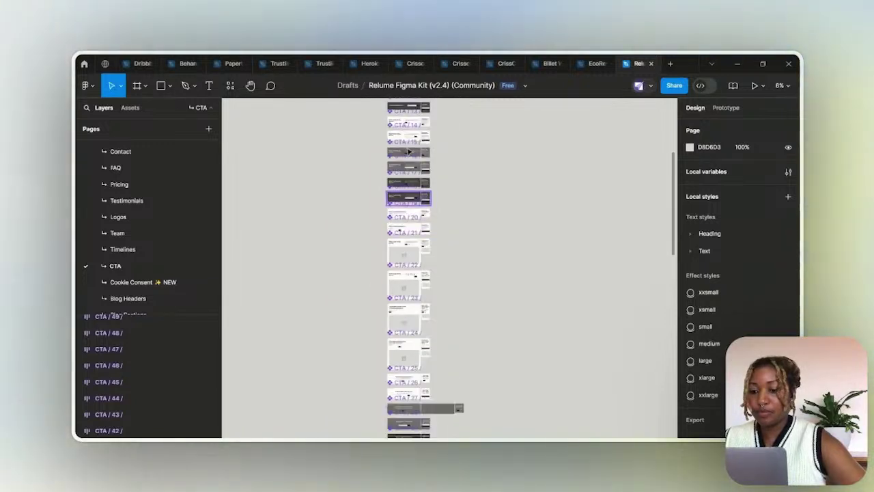
{"action": "scroll", "coordinate": [400, 256], "scroll_direction": "up", "scroll_amount": 3}
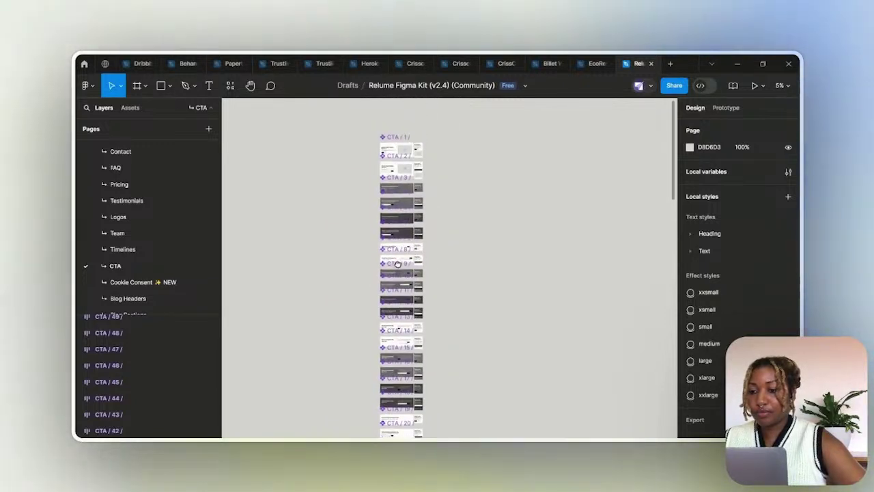
{"action": "left_click", "coordinate": [401, 217]}
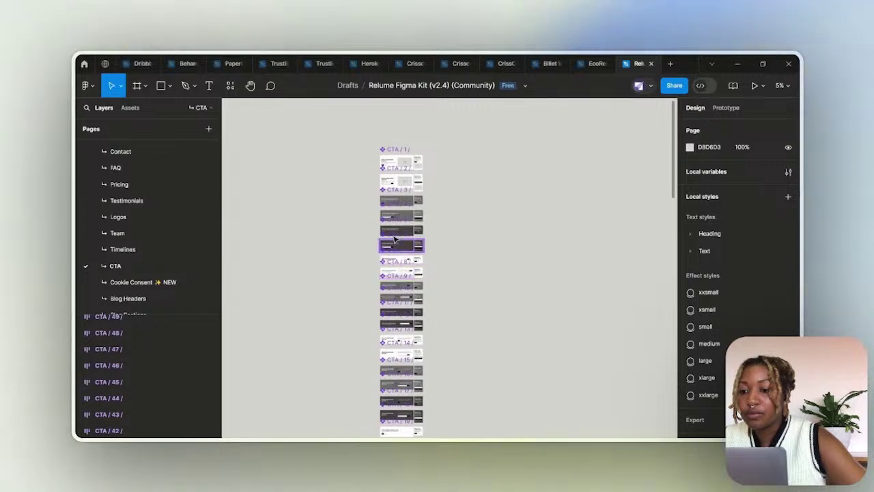
{"action": "key", "text": "shift+2"}
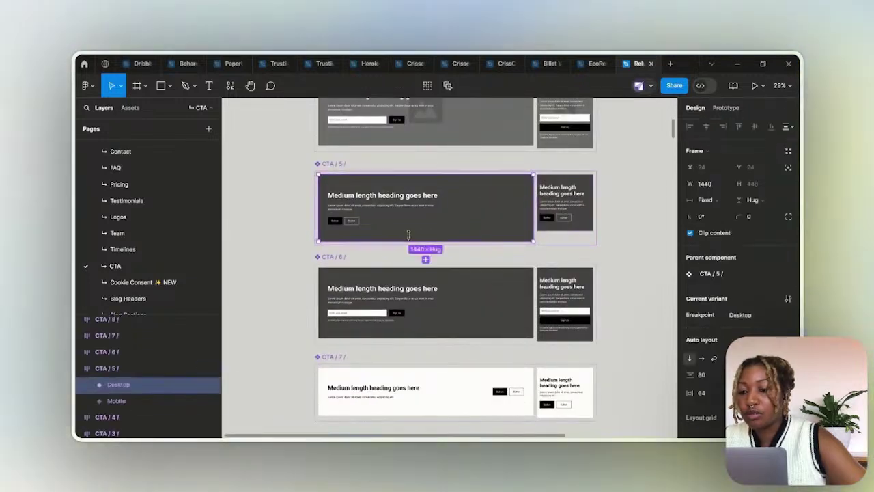
{"action": "scroll", "coordinate": [374, 229], "scroll_direction": "down", "scroll_amount": 5}
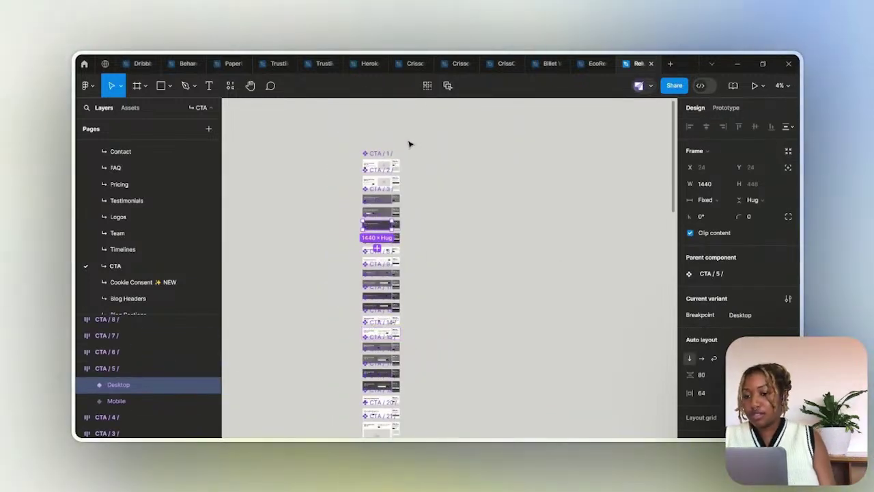
Copy the desktop variant of CTA / 1 / into the EcoRenew landing page file and place it below Testimonial / 21 / in the Home - Wireframe frame
{"action": "left_click", "coordinate": [389, 164]}
{"action": "key", "text": "shift+2"}
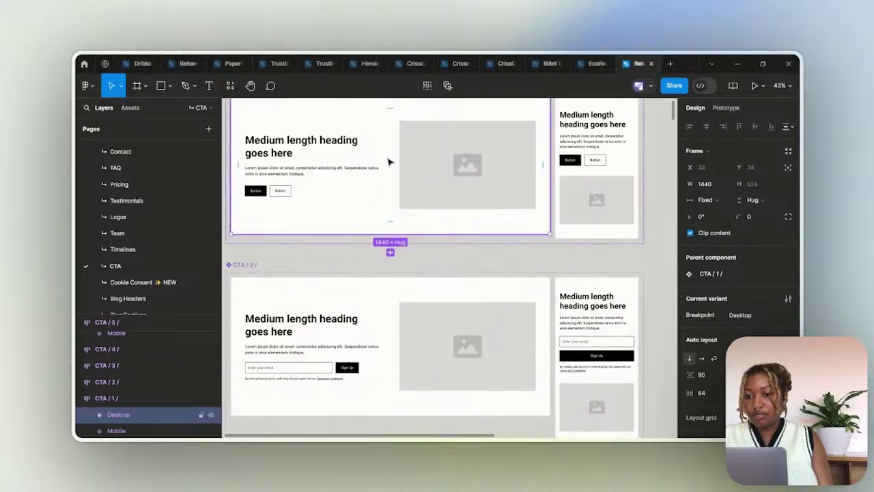
{"action": "left_click", "coordinate": [578, 62]}
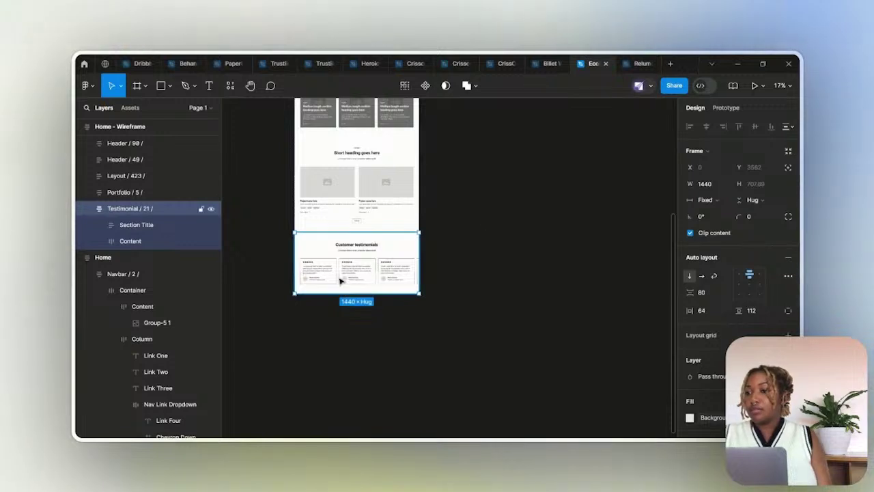
{"action": "key", "text": "ctrl+v"}
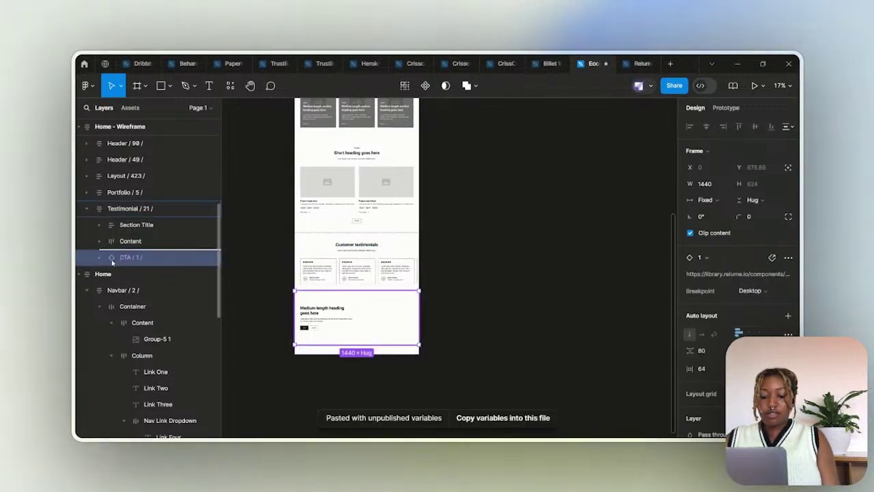
{"action": "left_click_drag", "start_coordinate": [103, 250], "coordinate": [113, 225]}
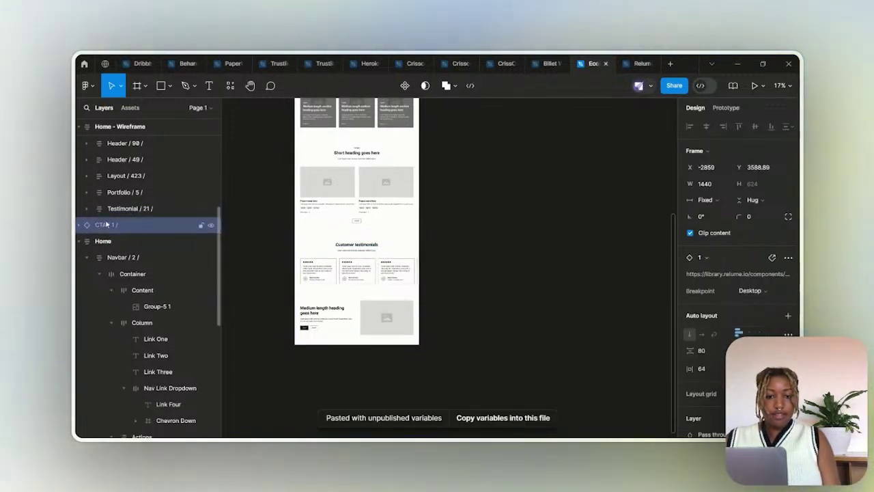
{"action": "left_click", "coordinate": [522, 223]}
Set the fill of the wireframe's Header / 49 / section to grey C5C5C5 at 45% opacity
{"action": "scroll", "coordinate": [447, 209], "scroll_direction": "down", "scroll_amount": 3}
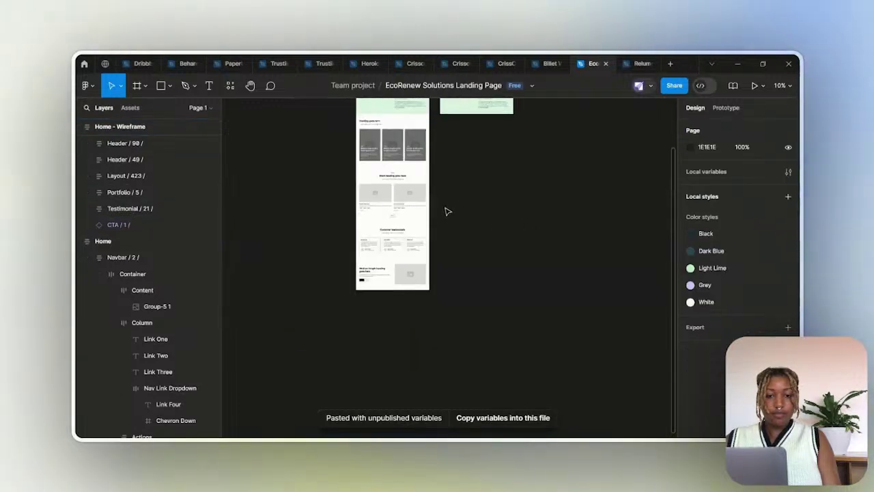
{"action": "left_click_drag", "start_coordinate": [447, 209], "coordinate": [406, 193]}
{"action": "left_click", "coordinate": [125, 159]}
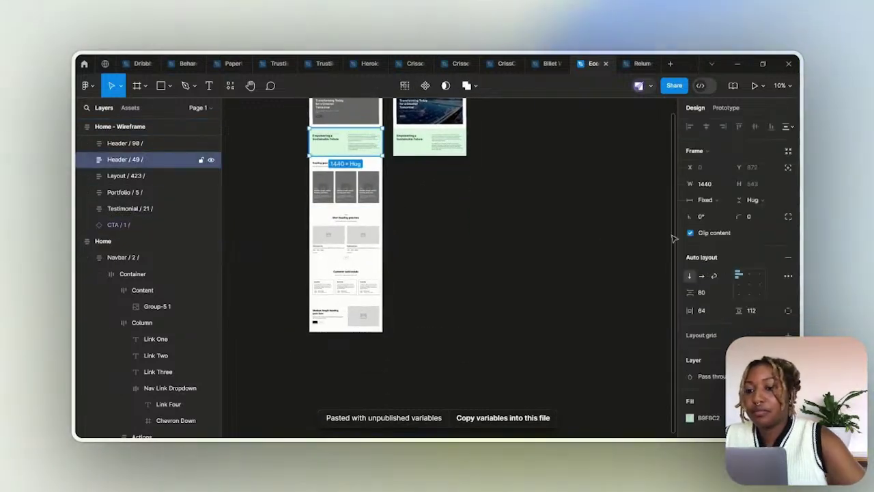
{"action": "scroll", "coordinate": [702, 275], "scroll_direction": "down", "scroll_amount": 5}
{"action": "left_click", "coordinate": [690, 270]}
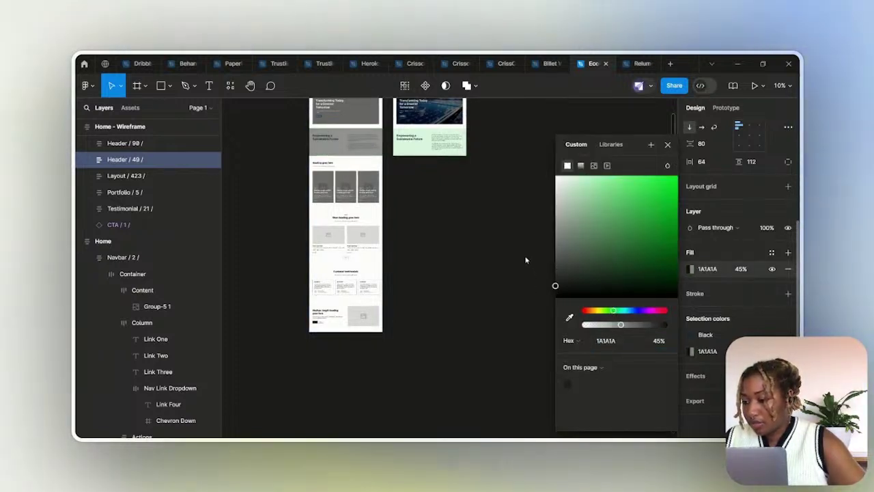
{"action": "left_click_drag", "start_coordinate": [517, 214], "coordinate": [513, 205]}
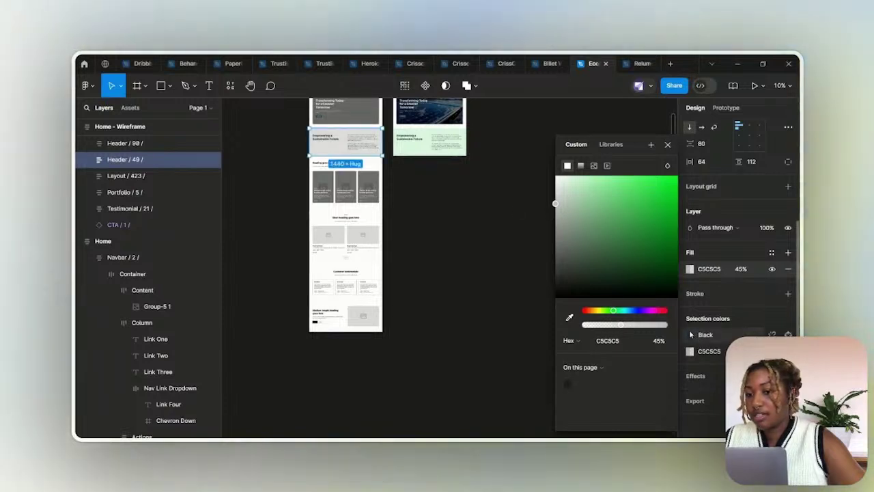
{"action": "left_click", "coordinate": [723, 351]}
{"action": "scroll", "coordinate": [592, 362], "scroll_direction": "down", "scroll_amount": 5}
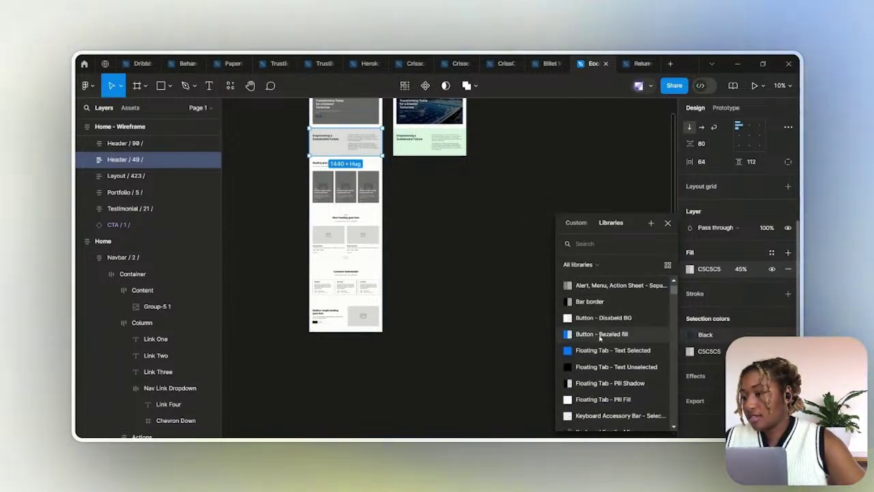
{"action": "scroll", "coordinate": [588, 314], "scroll_direction": "up", "scroll_amount": 6}
{"action": "left_click", "coordinate": [576, 224]}
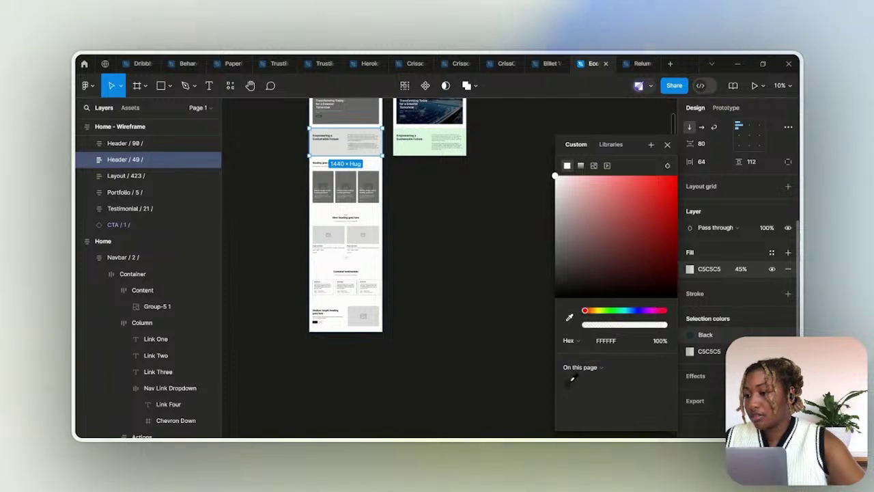
{"action": "left_click", "coordinate": [426, 241]}
{"action": "left_click", "coordinate": [450, 168]}
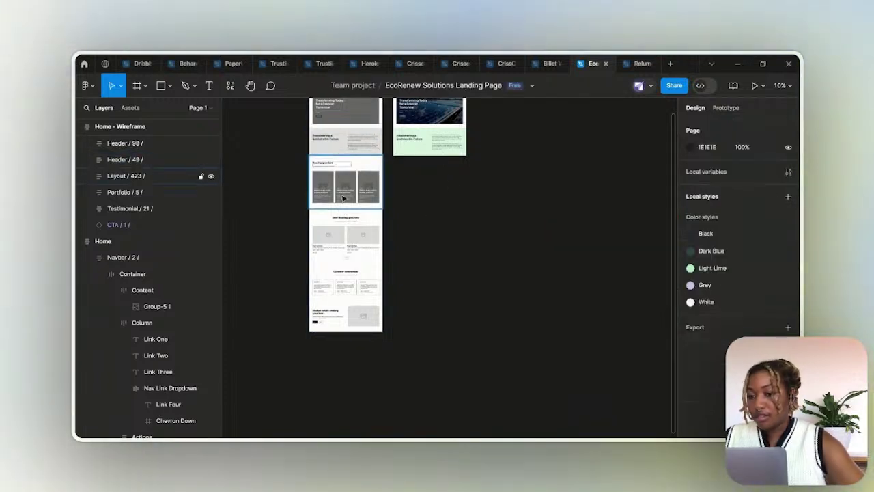
Detach the Black and Dark Blue colour styles from the selection colours of the whole Home - Wireframe frame
{"action": "scroll", "coordinate": [344, 198], "scroll_direction": "up", "scroll_amount": 3}
{"action": "scroll", "coordinate": [335, 232], "scroll_direction": "up", "scroll_amount": 5}
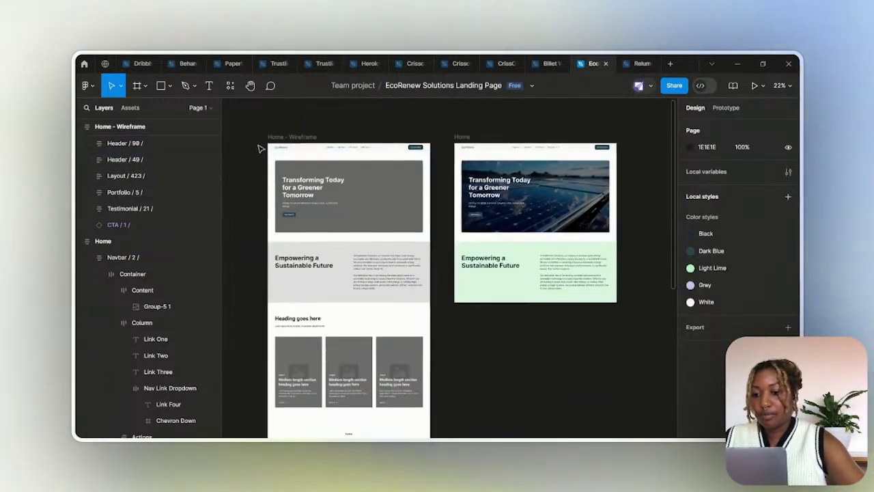
{"action": "left_click", "coordinate": [293, 136]}
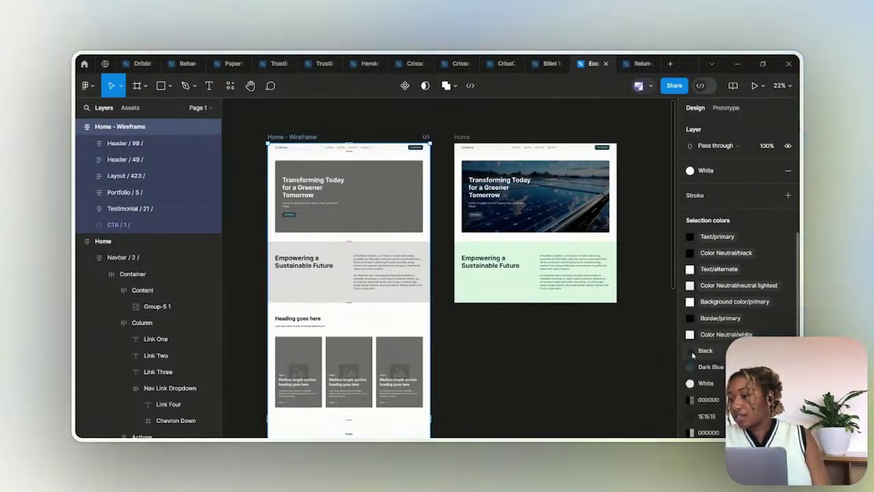
{"action": "left_click", "coordinate": [692, 319]}
{"action": "left_click", "coordinate": [628, 350]}
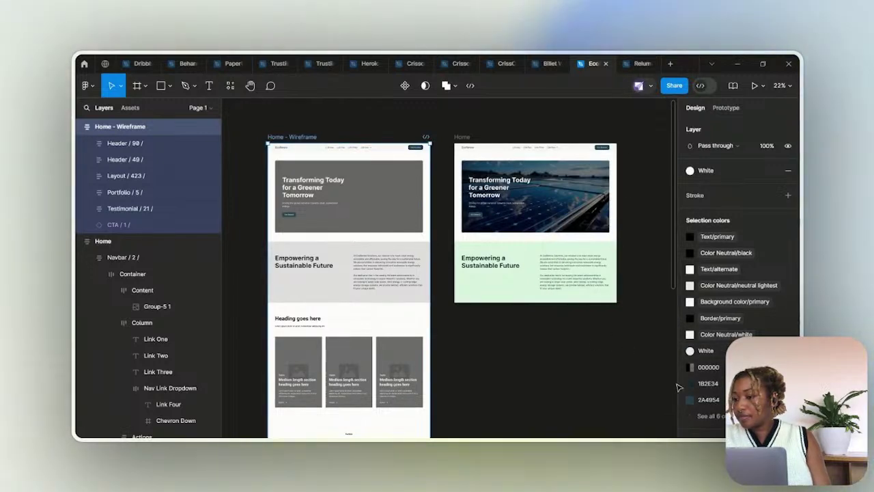
Replace the wireframe's 1B2E34 colour with 1E1E1E and its 2A4954 colour with a neutral near-black
{"action": "left_click", "coordinate": [690, 383]}
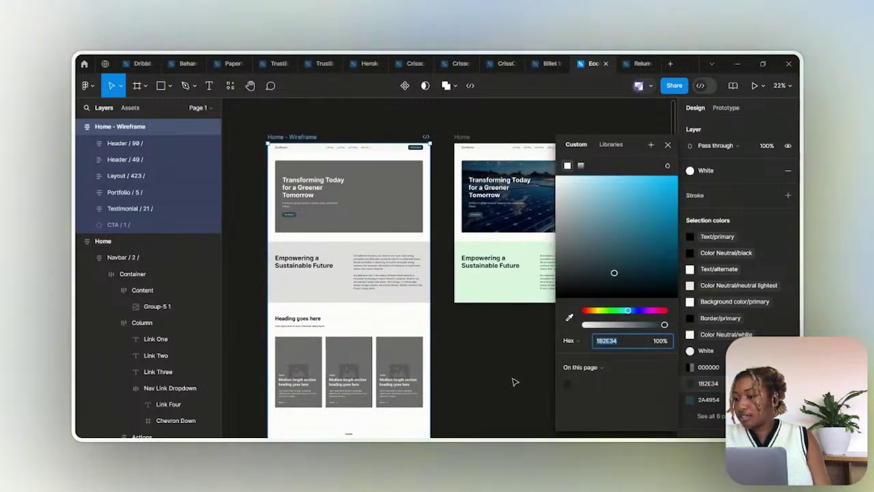
{"action": "left_click", "coordinate": [569, 384]}
{"action": "left_click", "coordinate": [690, 401]}
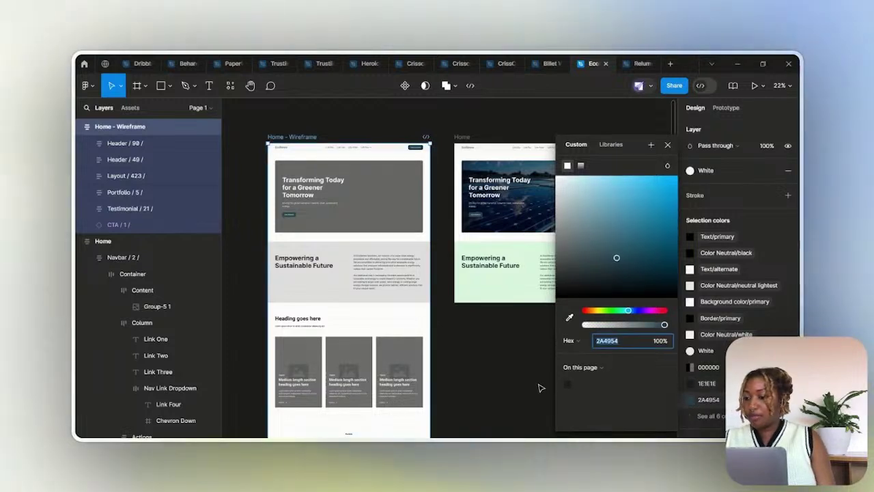
{"action": "left_click", "coordinate": [481, 367]}
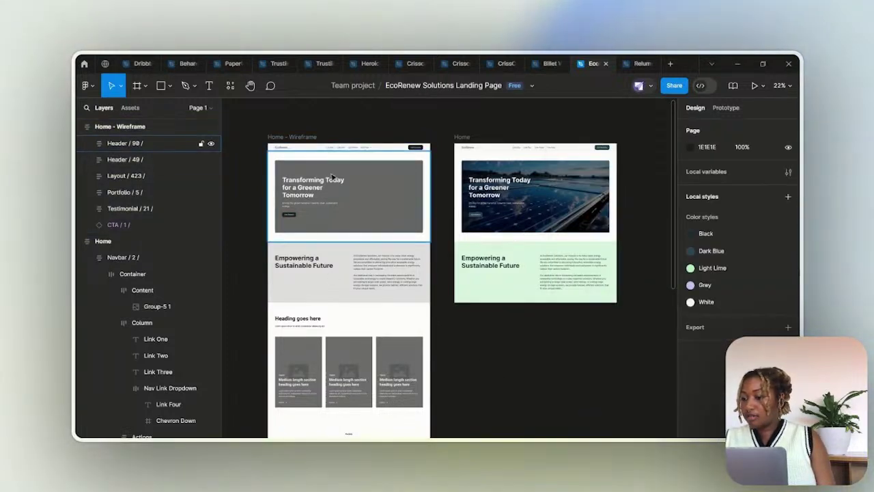
Change the heading text of the wireframe's Portfolio / 5 / section to "Portfolio's"
{"action": "scroll", "coordinate": [332, 176], "scroll_direction": "down", "scroll_amount": 3}
{"action": "scroll", "coordinate": [335, 198], "scroll_direction": "down", "scroll_amount": 2}
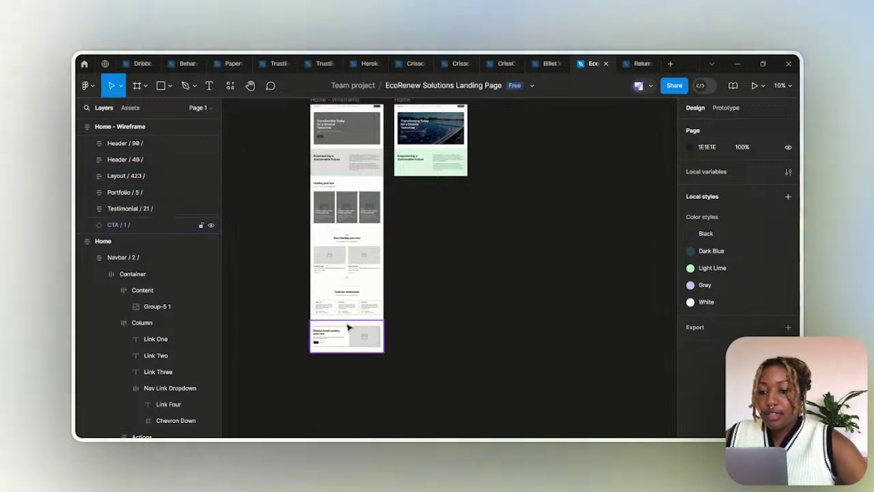
{"action": "scroll", "coordinate": [347, 328], "scroll_direction": "up", "scroll_amount": 3}
{"action": "left_click", "coordinate": [347, 215]}
{"action": "double_click", "coordinate": [366, 208]}
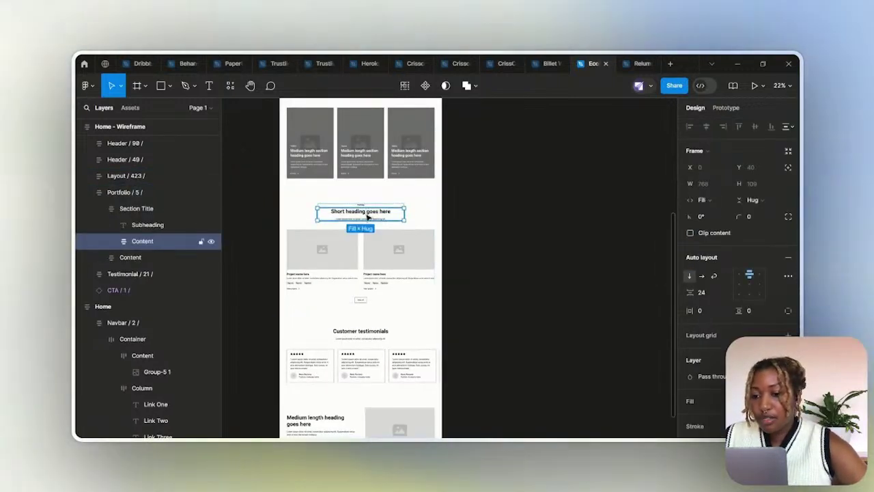
{"action": "double_click", "coordinate": [368, 216]}
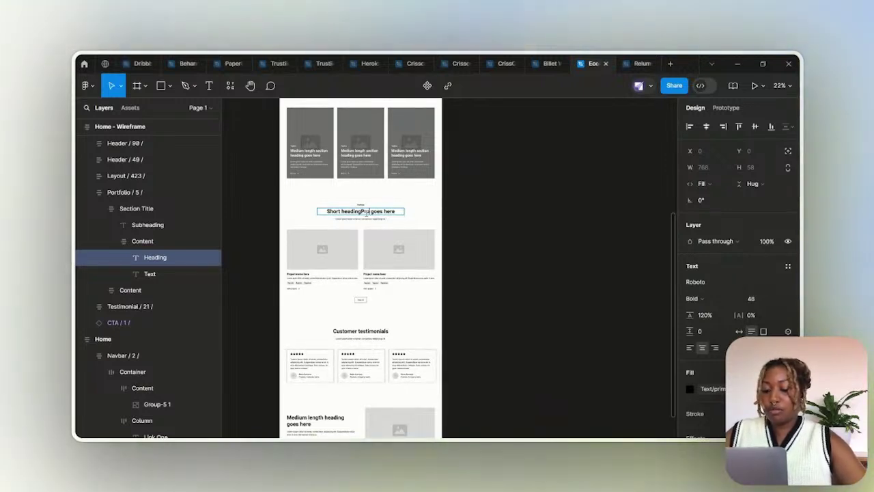
{"action": "double_click", "coordinate": [366, 213]}
{"action": "type", "text": "Portfolio's"}
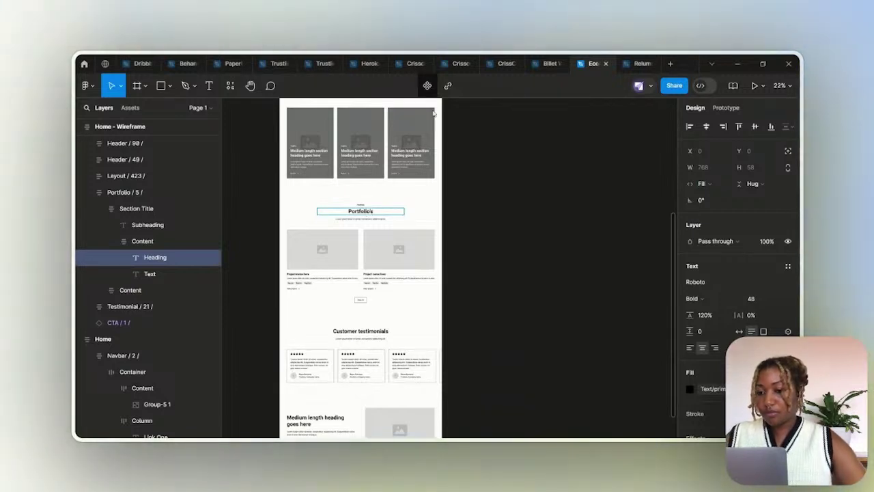
{"action": "scroll", "coordinate": [390, 156], "scroll_direction": "down", "scroll_amount": 5}
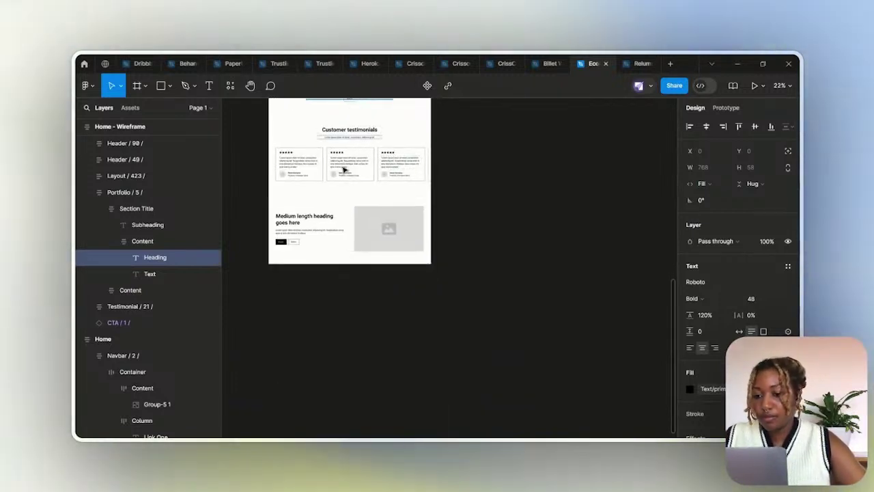
{"action": "scroll", "coordinate": [350, 202], "scroll_direction": "left", "scroll_amount": 2}
{"action": "scroll", "coordinate": [379, 191], "scroll_direction": "up", "scroll_amount": 1}
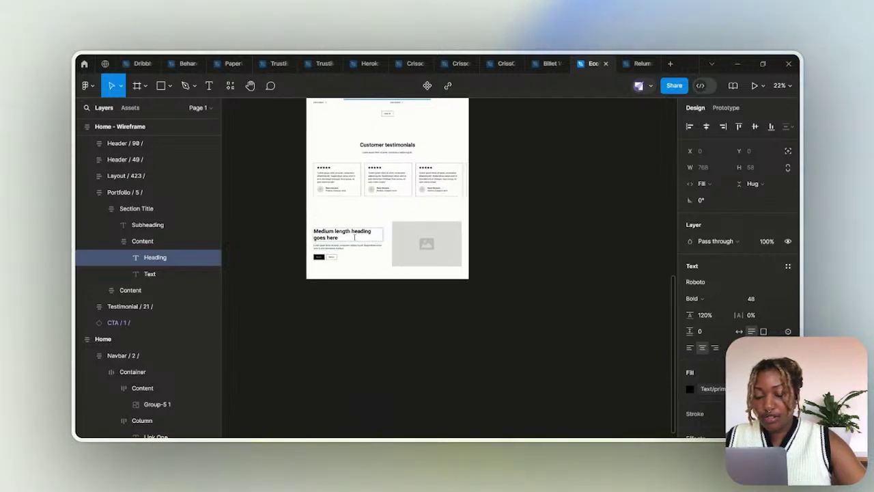
{"action": "scroll", "coordinate": [509, 208], "scroll_direction": "down", "scroll_amount": 5}
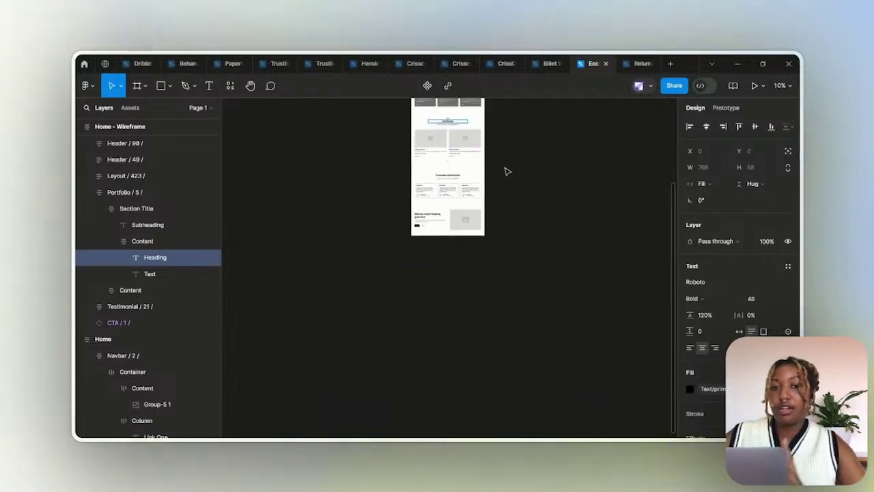
{"action": "left_click", "coordinate": [484, 343]}
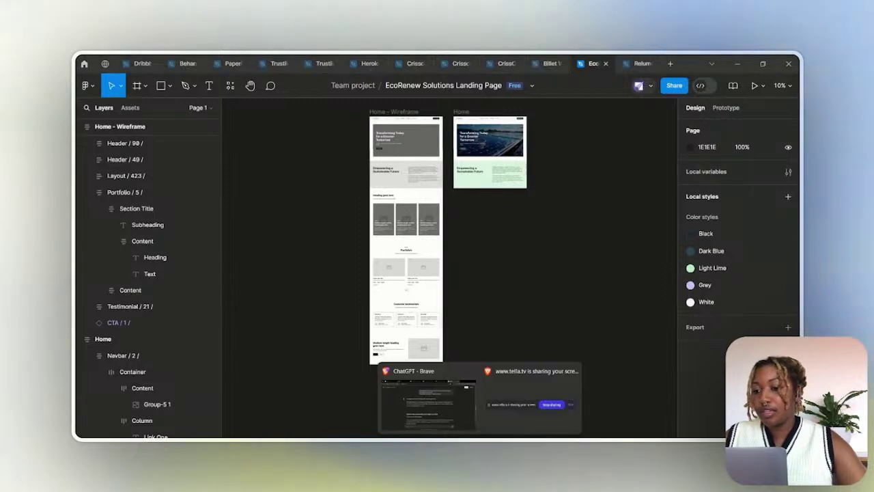
Switch to the project workspace in the Brave browser and read the brief's requirements for the impact, team, contact and footer sections
{"action": "left_click", "coordinate": [424, 400]}
{"action": "left_click", "coordinate": [112, 62]}
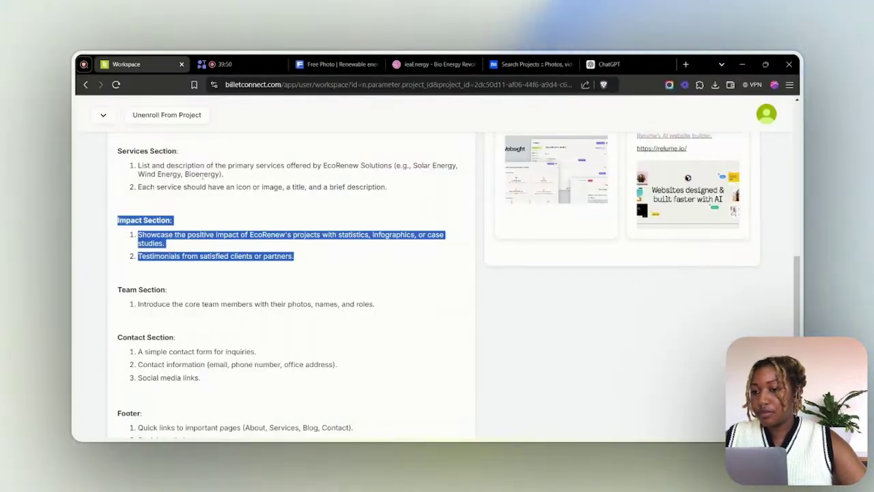
{"action": "scroll", "coordinate": [205, 179], "scroll_direction": "down", "scroll_amount": 3}
{"action": "left_click_drag", "start_coordinate": [131, 220], "coordinate": [379, 222]}
{"action": "left_click", "coordinate": [207, 253]}
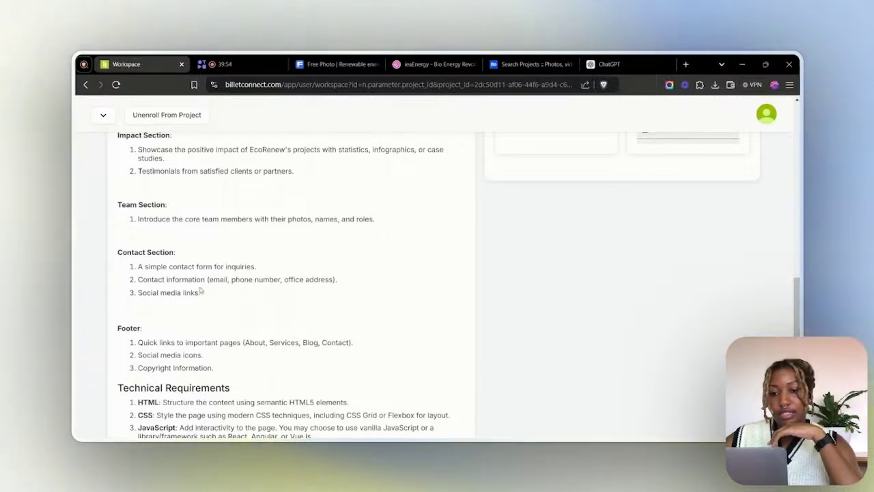
{"action": "scroll", "coordinate": [270, 253], "scroll_direction": "down", "scroll_amount": 3}
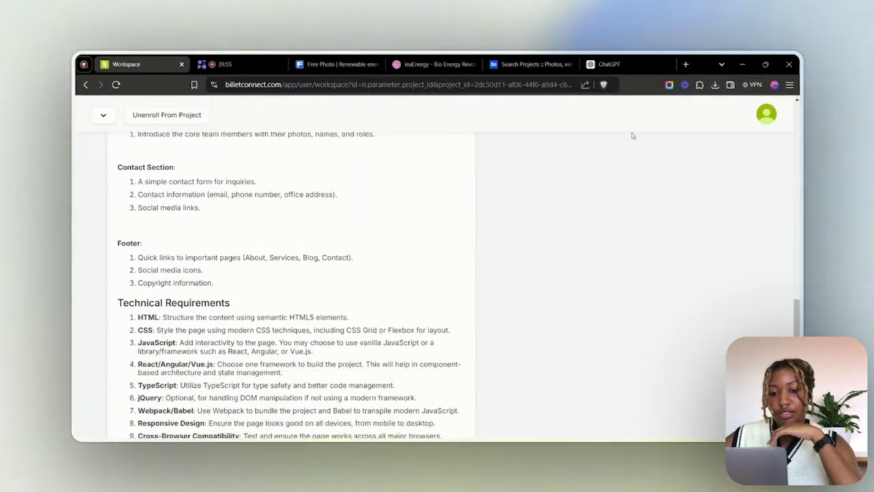
Look through the ieaEnergy shot and the renewable energy website results on Dribbble for section layout references
{"action": "left_click", "coordinate": [617, 58]}
{"action": "left_click", "coordinate": [532, 64]}
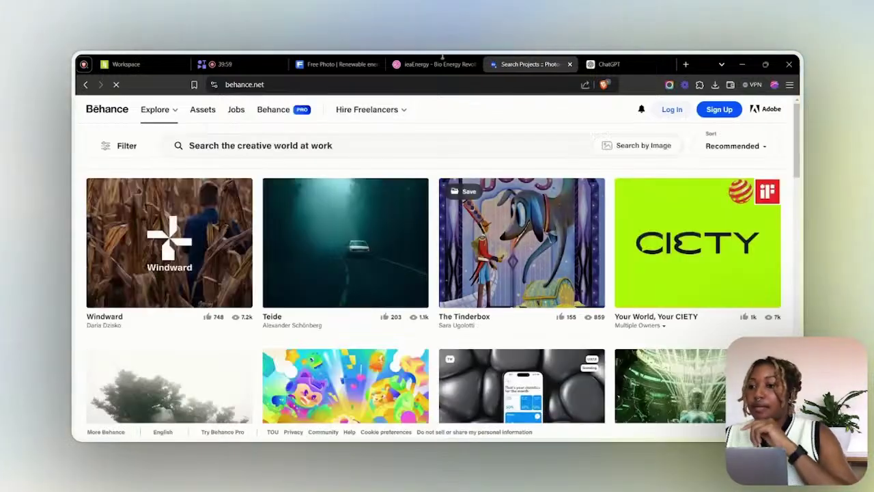
{"action": "left_click", "coordinate": [434, 64]}
{"action": "scroll", "coordinate": [759, 277], "scroll_direction": "down", "scroll_amount": 15}
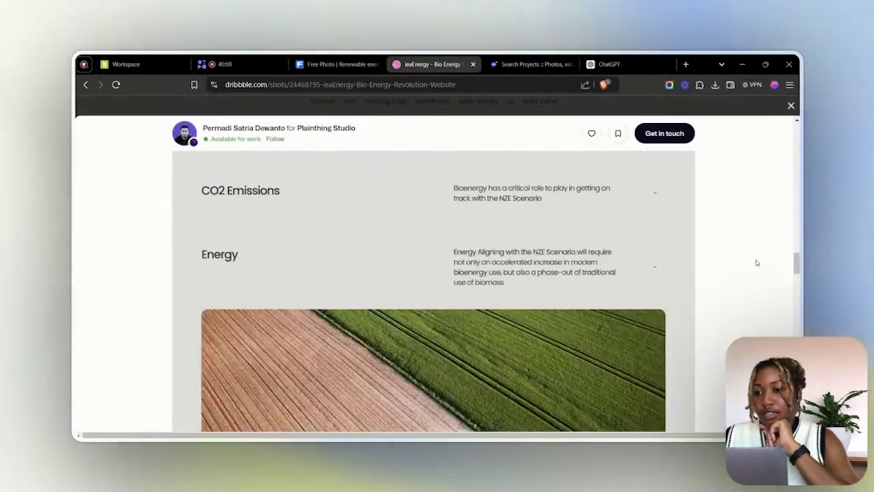
{"action": "scroll", "coordinate": [745, 290], "scroll_direction": "down", "scroll_amount": 5}
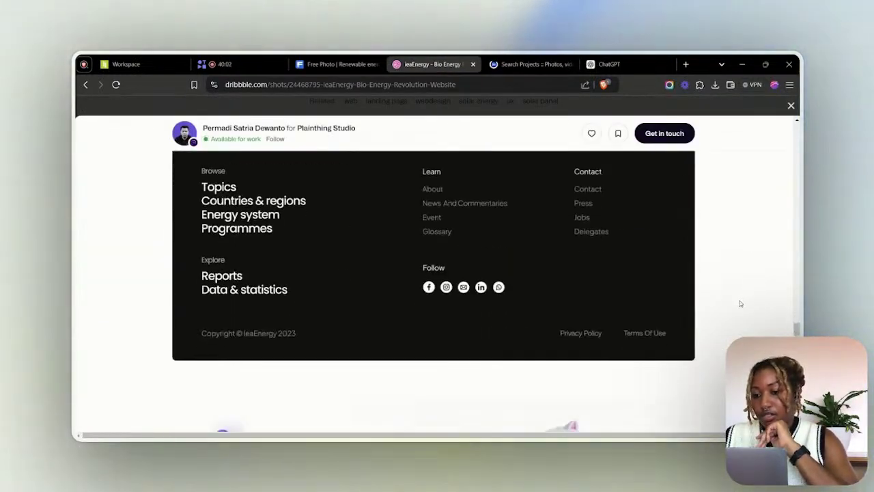
{"action": "scroll", "coordinate": [739, 304], "scroll_direction": "up", "scroll_amount": 10}
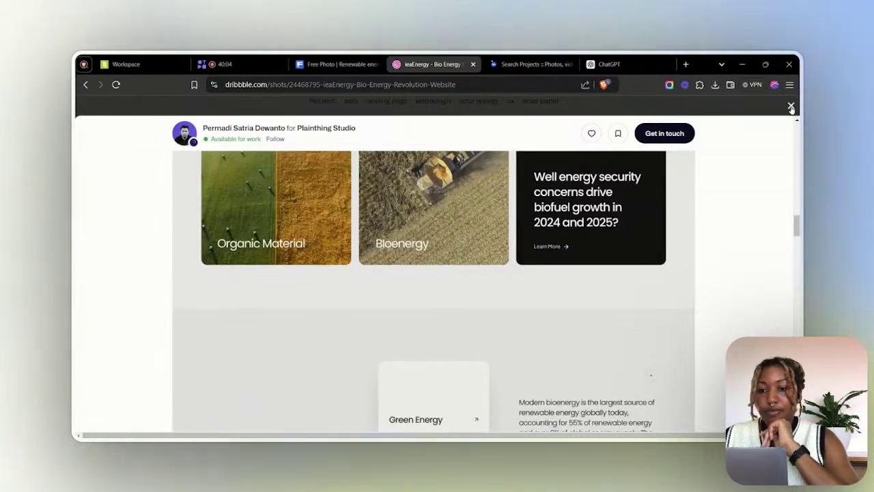
{"action": "left_click", "coordinate": [791, 105]}
{"action": "scroll", "coordinate": [594, 215], "scroll_direction": "down", "scroll_amount": 4}
{"action": "scroll", "coordinate": [594, 218], "scroll_direction": "down", "scroll_amount": 5}
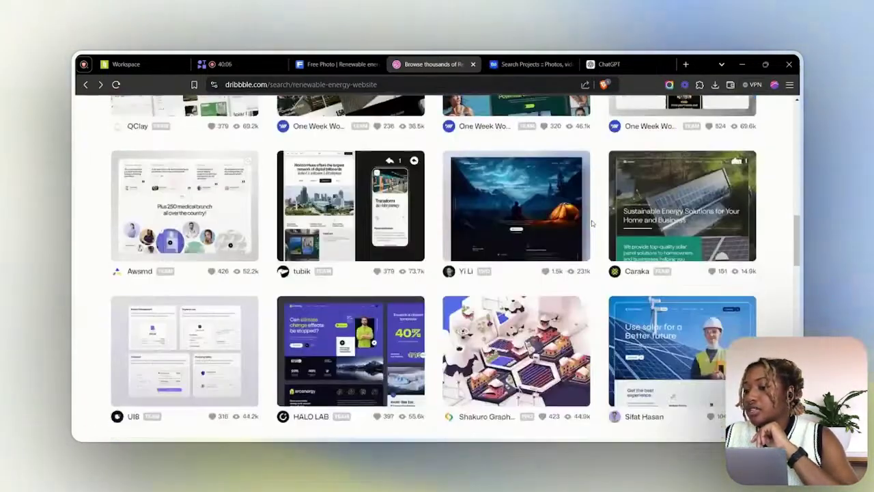
{"action": "scroll", "coordinate": [485, 282], "scroll_direction": "up", "scroll_amount": 4}
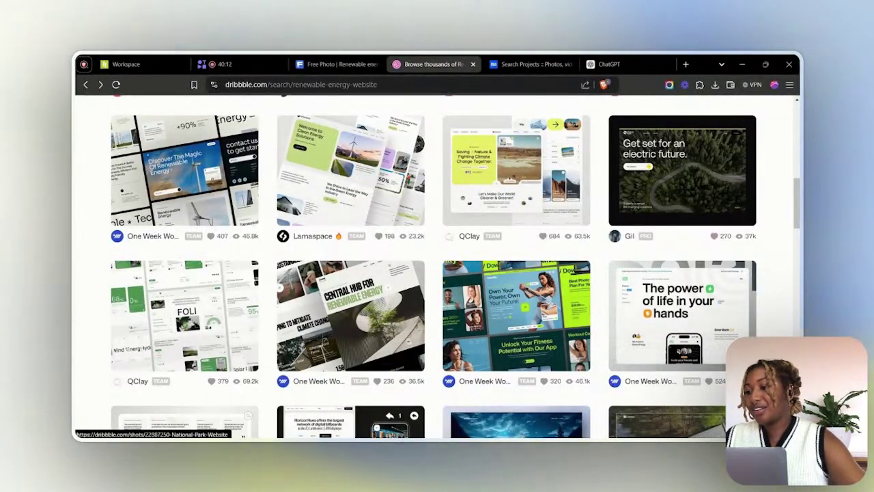
Switch to Figma, open the Team page of the Relume Figma Kit and compare its team section layouts
{"action": "left_click", "coordinate": [499, 400]}
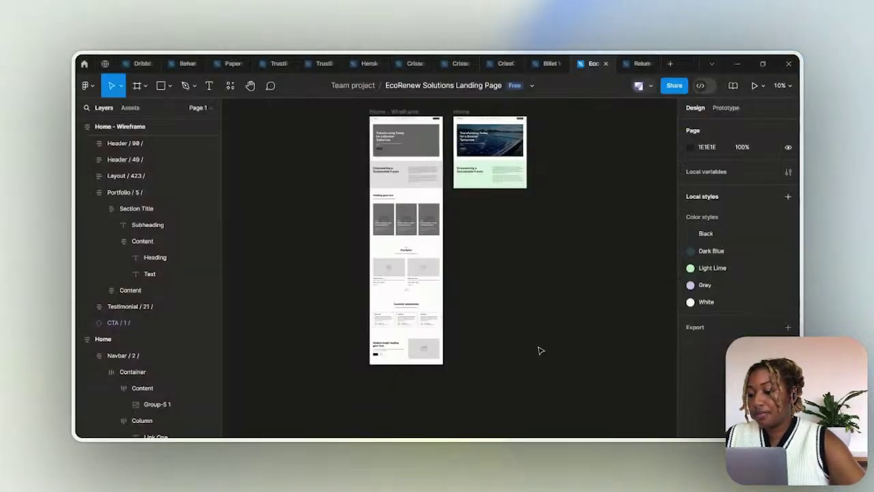
{"action": "left_click", "coordinate": [635, 64]}
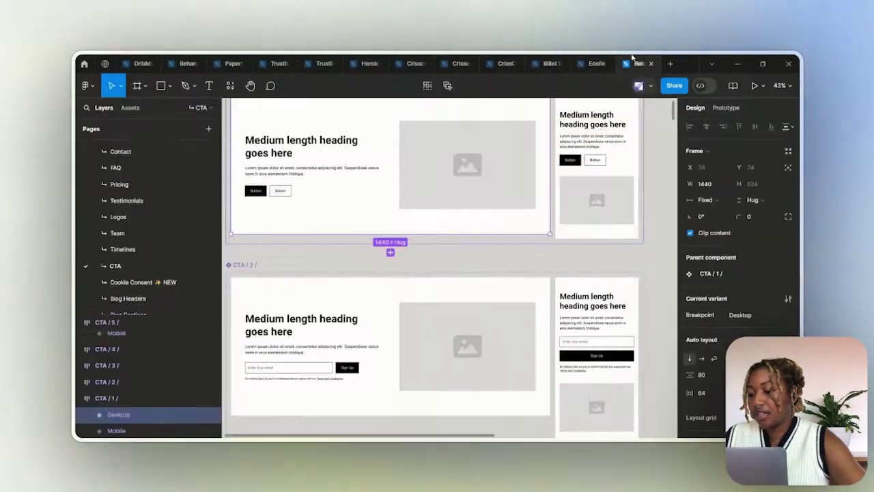
{"action": "left_click", "coordinate": [118, 233]}
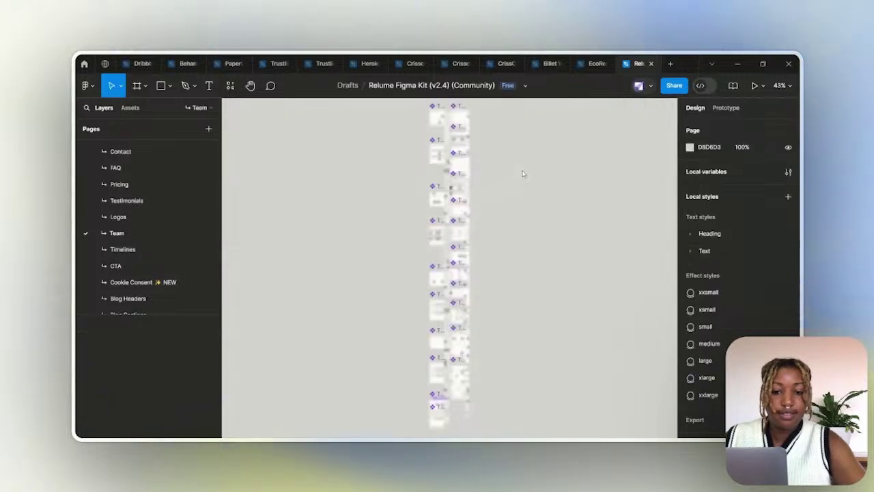
{"action": "scroll", "coordinate": [504, 305], "scroll_direction": "up", "scroll_amount": 2}
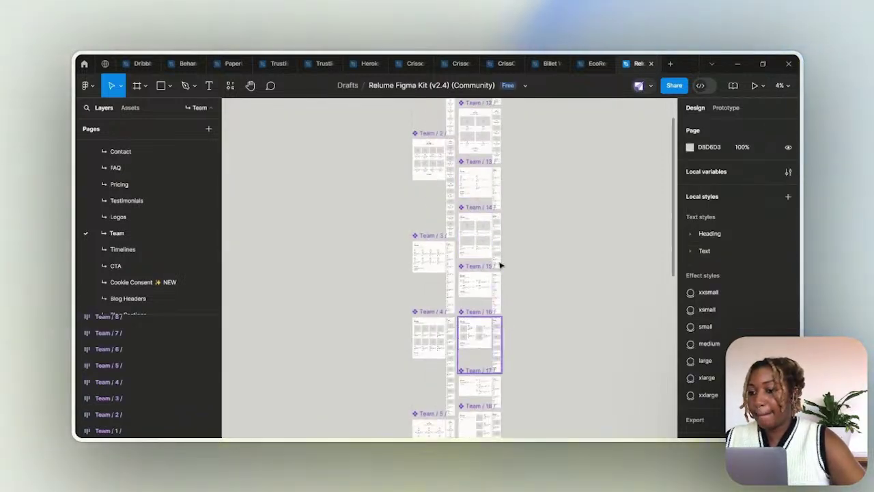
{"action": "left_click_drag", "start_coordinate": [501, 265], "coordinate": [461, 111]}
{"action": "left_click_drag", "start_coordinate": [431, 298], "coordinate": [432, 153]}
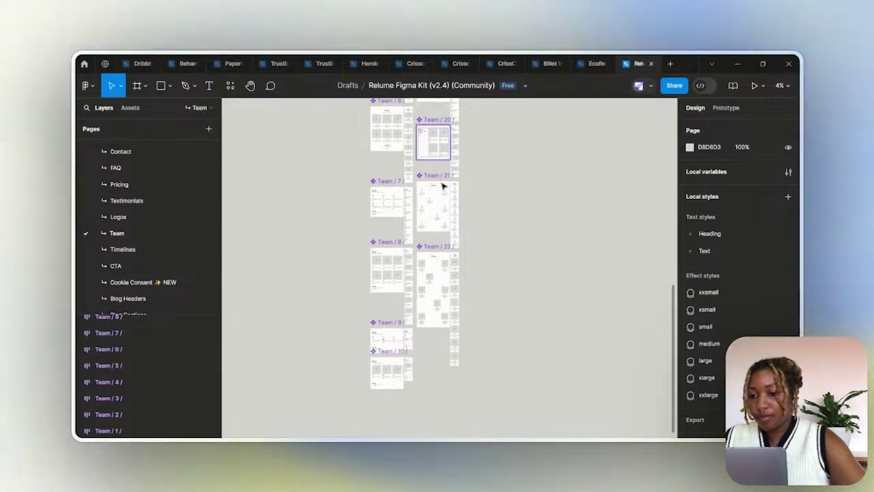
{"action": "scroll", "coordinate": [408, 394], "scroll_direction": "up", "scroll_amount": 5}
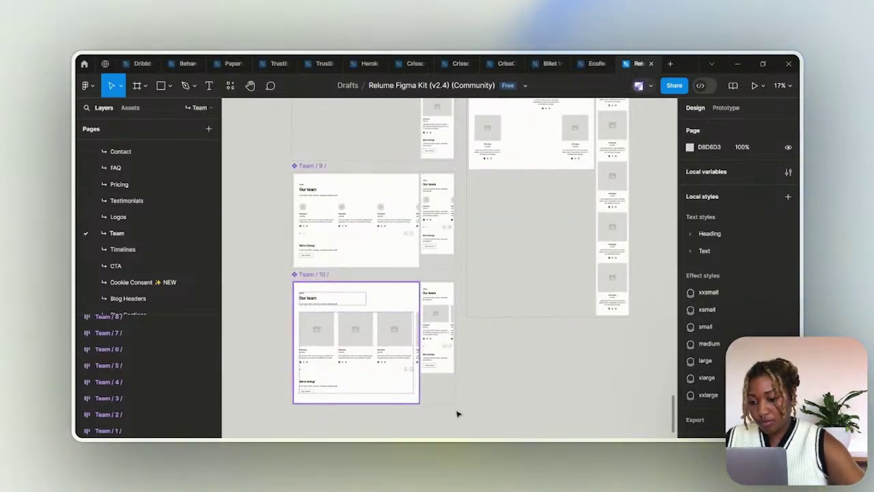
Switch to the project workspace in the browser, reread the brief's required features up to the footer, and return to Figma
{"action": "left_click", "coordinate": [423, 393]}
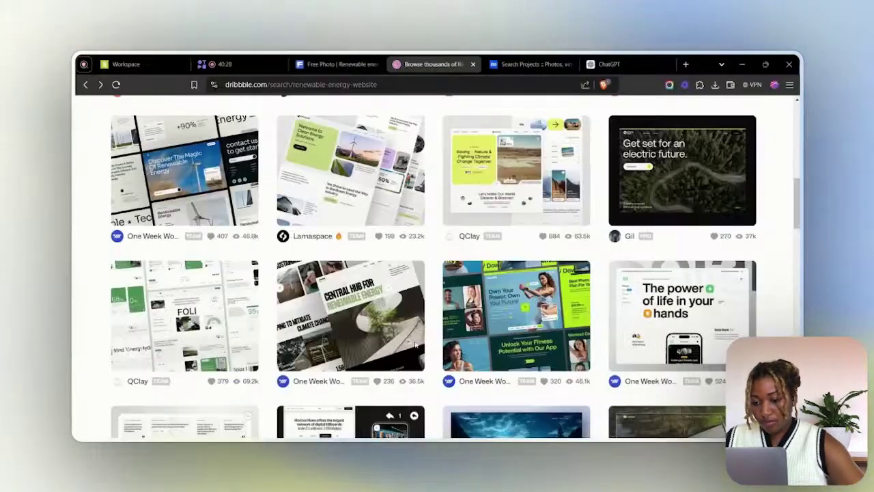
{"action": "left_click", "coordinate": [141, 60]}
{"action": "scroll", "coordinate": [337, 292], "scroll_direction": "up", "scroll_amount": 6}
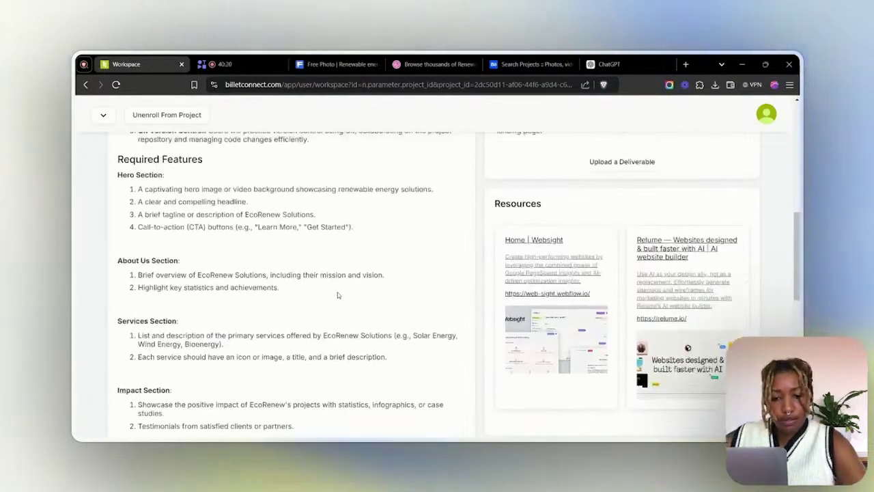
{"action": "scroll", "coordinate": [338, 293], "scroll_direction": "down", "scroll_amount": 3}
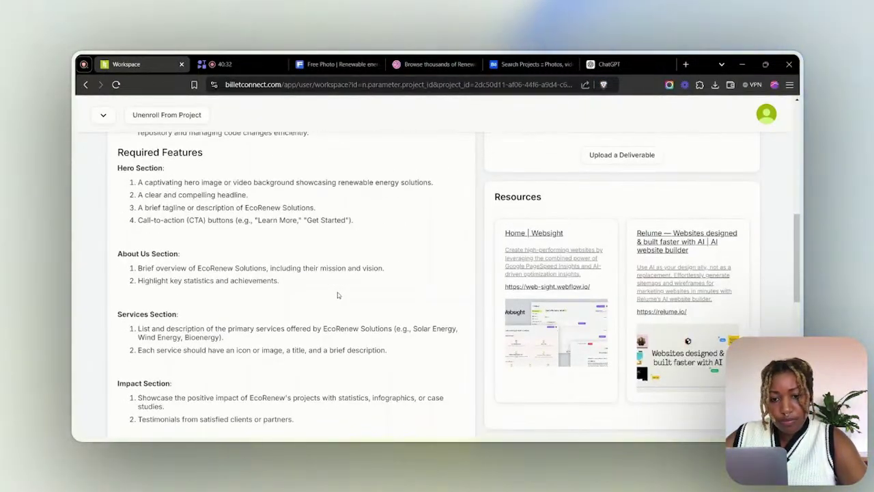
{"action": "key", "text": "super+Right"}
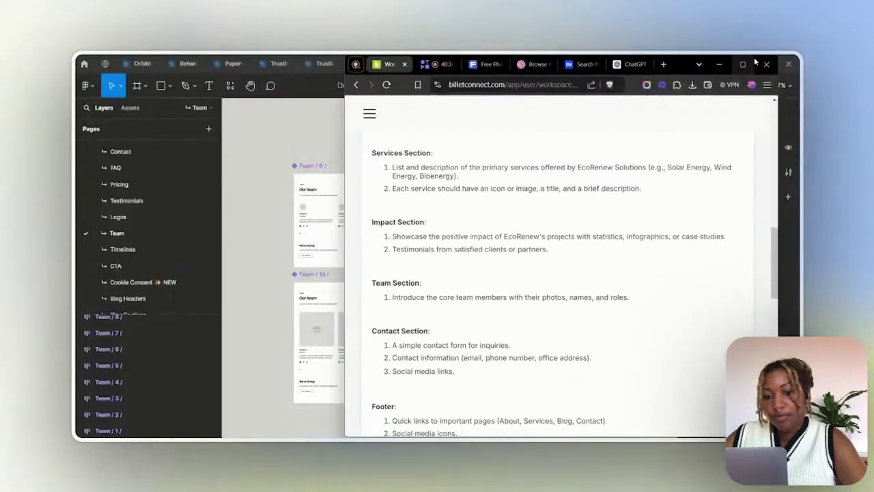
{"action": "key", "text": "super+Left"}
{"action": "key", "text": "alt+Tab"}
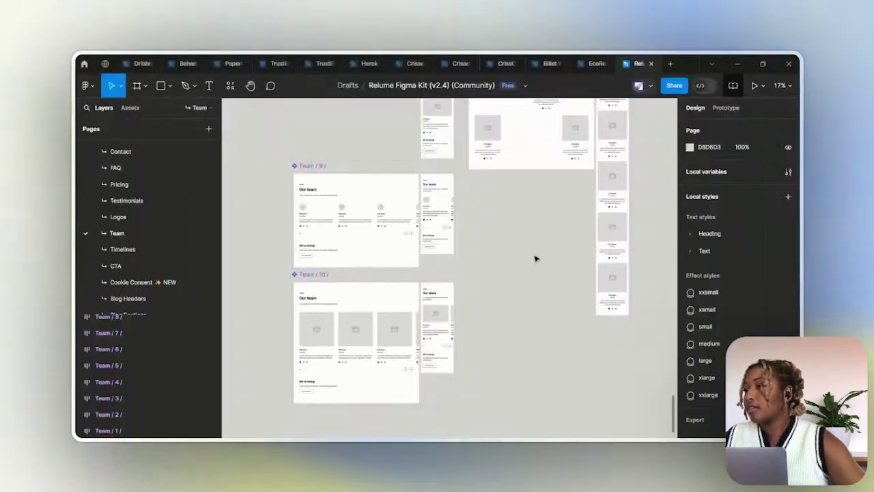
Copy the desktop variant of Team / 8 / from the Relume kit into the wireframe below CTA / 1 / and detach the instance
{"action": "scroll", "coordinate": [360, 332], "scroll_direction": "down", "scroll_amount": 3}
{"action": "scroll", "coordinate": [342, 287], "scroll_direction": "down", "scroll_amount": 5}
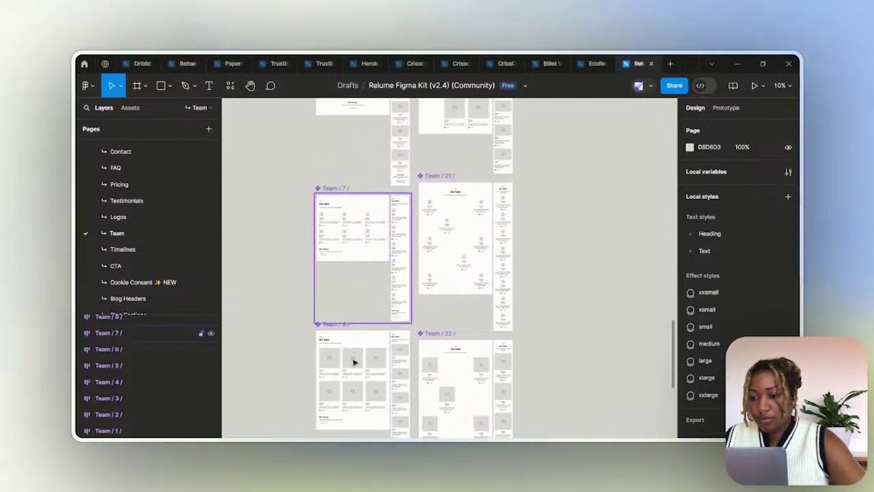
{"action": "left_click", "coordinate": [355, 389]}
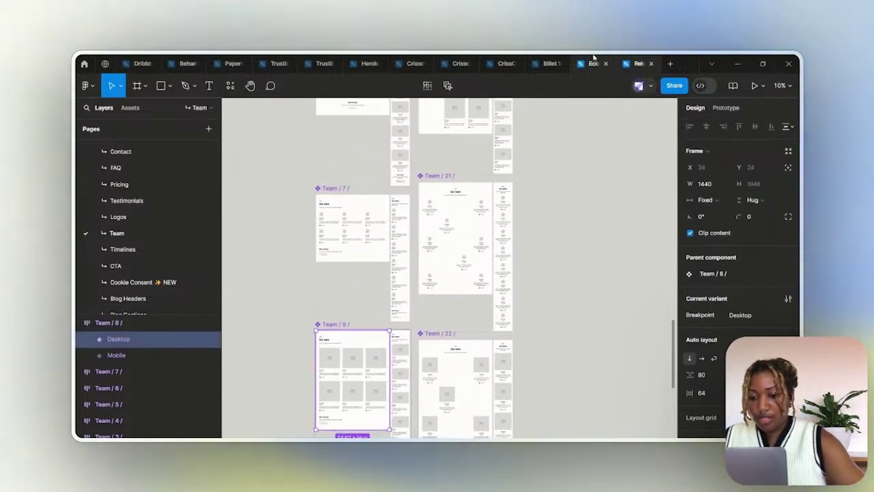
{"action": "left_click", "coordinate": [591, 63]}
{"action": "left_click", "coordinate": [410, 340]}
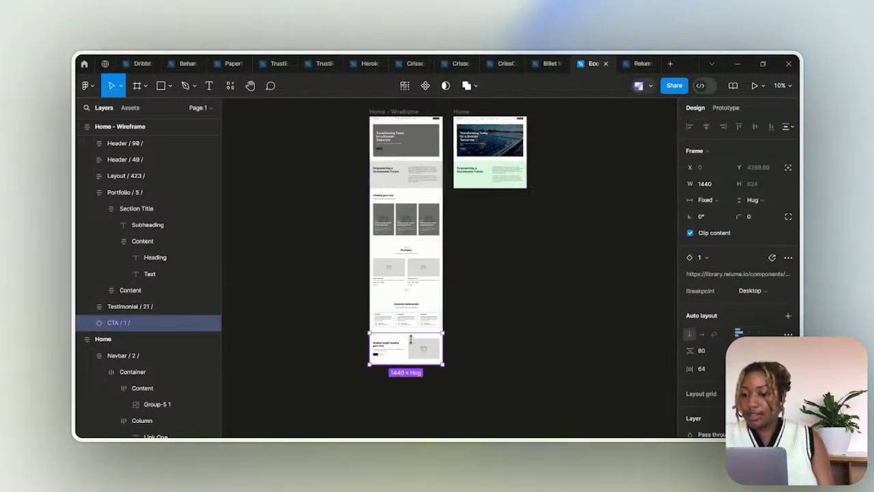
{"action": "key", "text": "ctrl+v"}
{"action": "scroll", "coordinate": [536, 388], "scroll_direction": "down", "scroll_amount": 5}
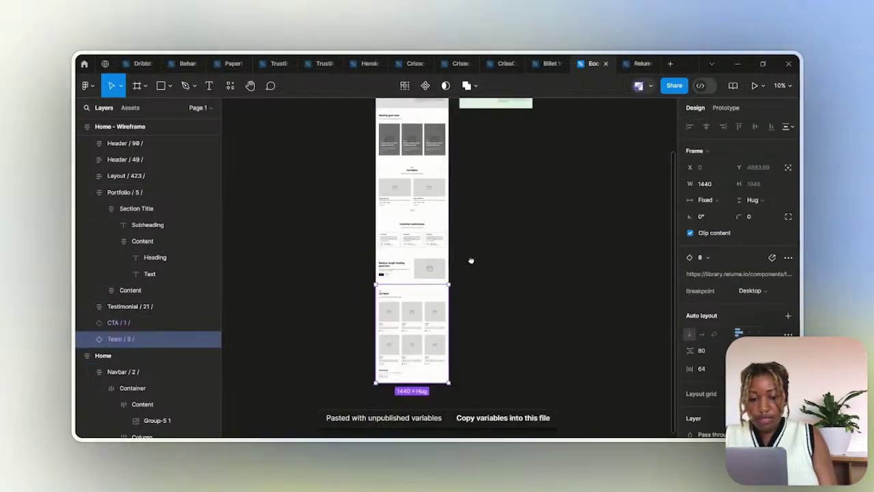
{"action": "scroll", "coordinate": [471, 259], "scroll_direction": "right", "scroll_amount": 1}
{"action": "scroll", "coordinate": [333, 217], "scroll_direction": "up", "scroll_amount": 3}
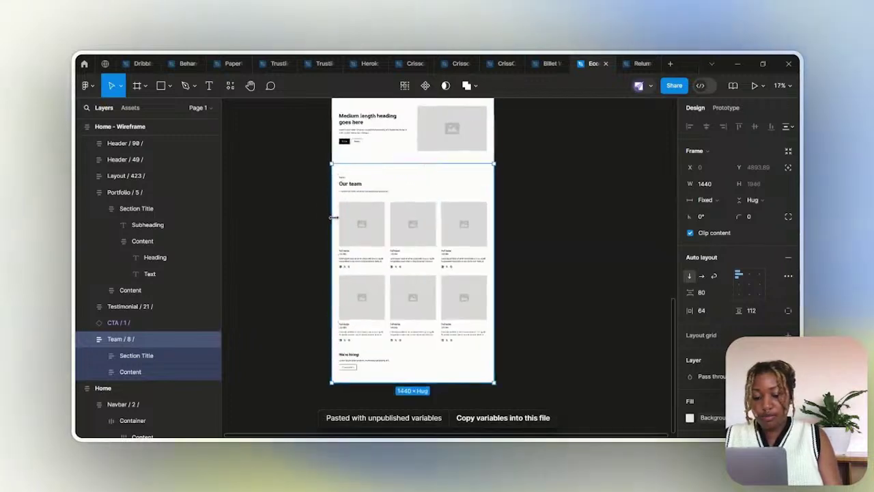
Delete the second row of team cards and the "We're hiring!" block from the Team / 8 / section
{"action": "double_click", "coordinate": [437, 293]}
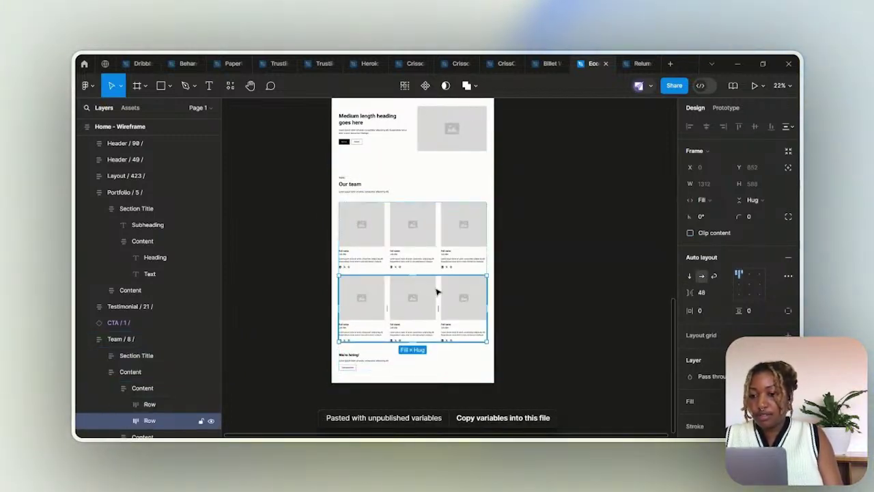
{"action": "key", "text": "Delete"}
{"action": "double_click", "coordinate": [376, 288]}
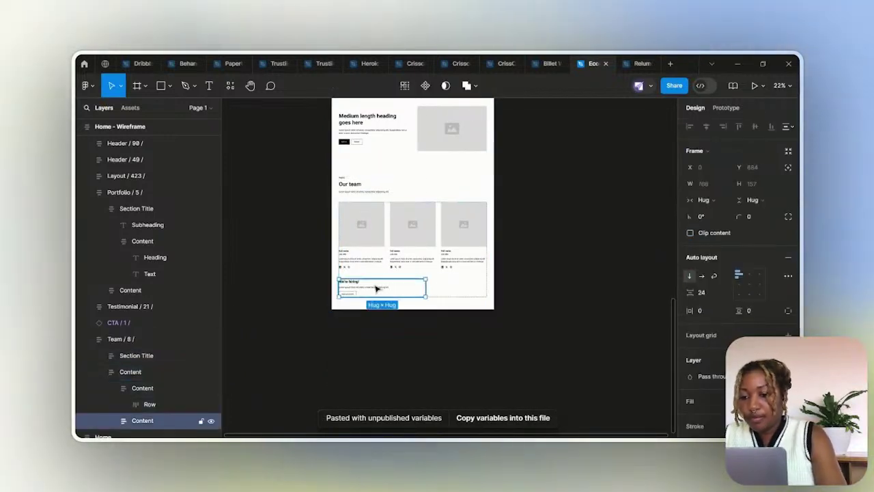
{"action": "key", "text": "Delete"}
Delete the group of social media icons from the first card in the team section
{"action": "scroll", "coordinate": [355, 280], "scroll_direction": "up", "scroll_amount": 3}
{"action": "left_click", "coordinate": [316, 269]}
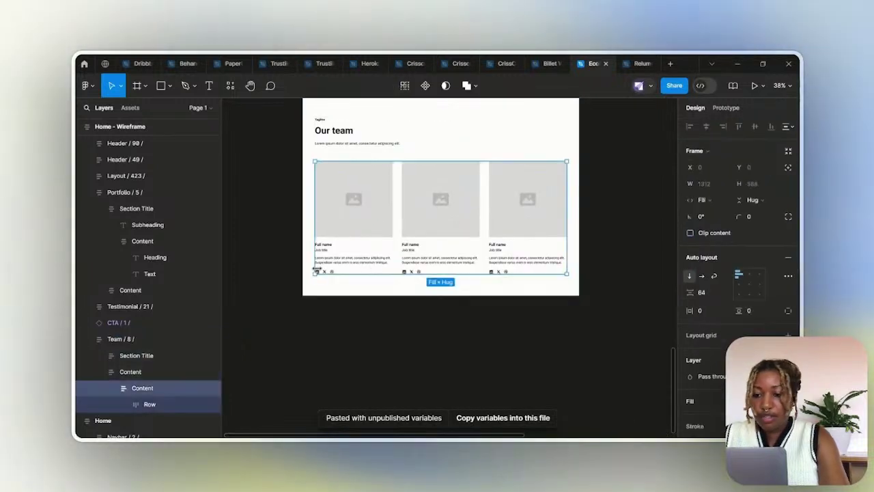
{"action": "scroll", "coordinate": [324, 272], "scroll_direction": "up", "scroll_amount": 3}
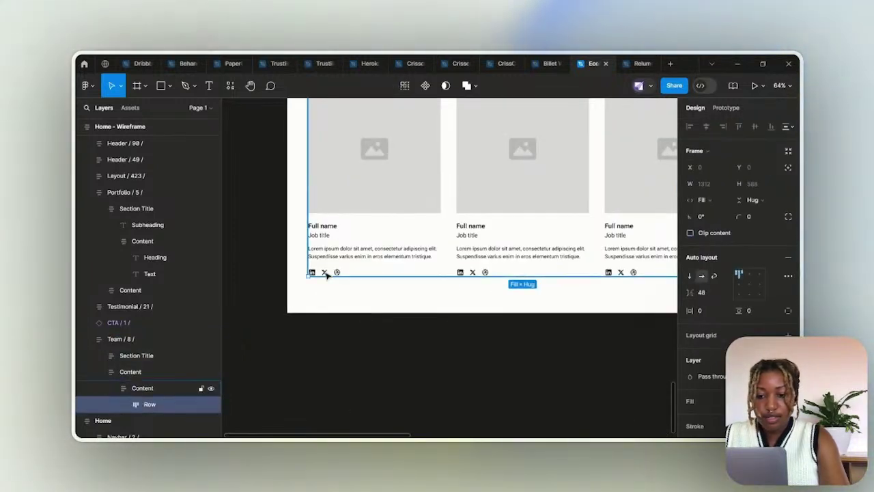
{"action": "double_click", "coordinate": [325, 272]}
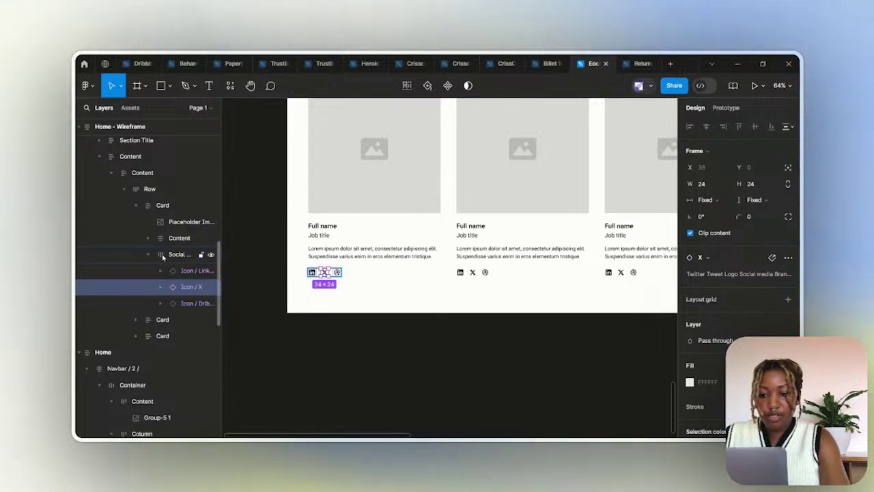
{"action": "left_click", "coordinate": [195, 255]}
{"action": "key", "text": "Delete"}
{"action": "scroll", "coordinate": [362, 273], "scroll_direction": "up", "scroll_amount": 2}
{"action": "scroll", "coordinate": [367, 301], "scroll_direction": "down", "scroll_amount": 4}
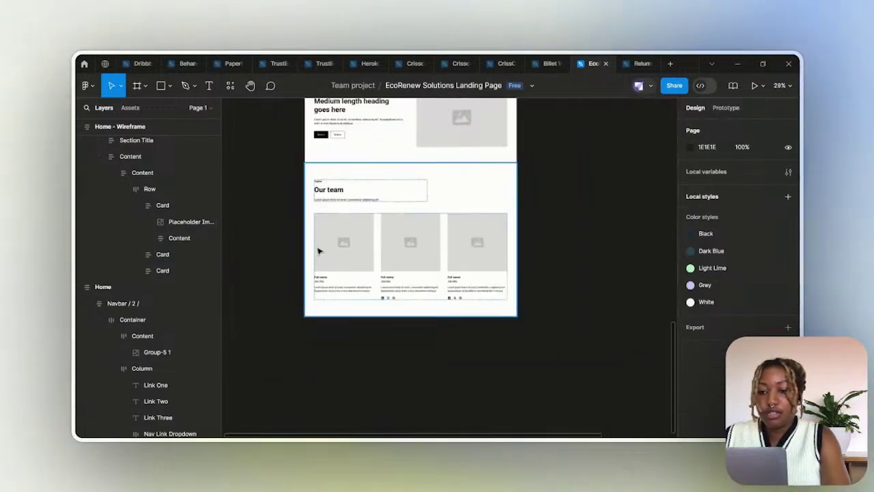
Delete the Subheading tagline above the "Our team" heading in the team section's title
{"action": "left_click", "coordinate": [324, 246]}
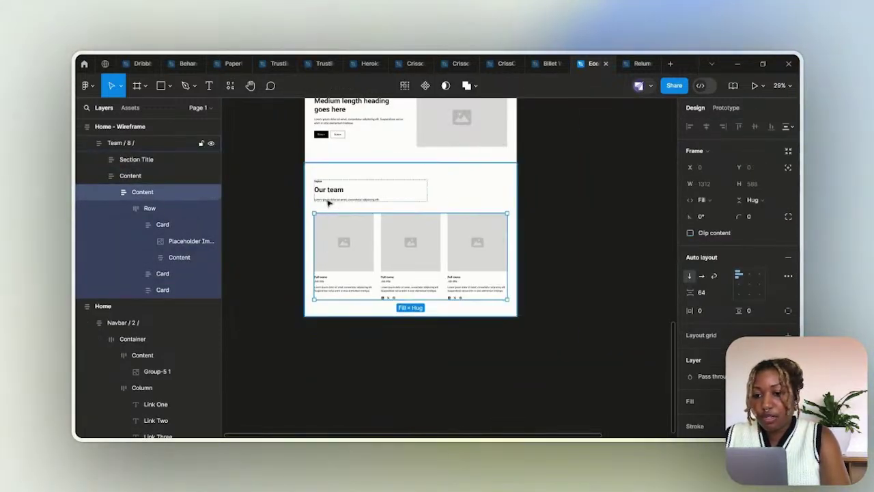
{"action": "scroll", "coordinate": [95, 244], "scroll_direction": "up", "scroll_amount": 2}
{"action": "left_click", "coordinate": [99, 244]}
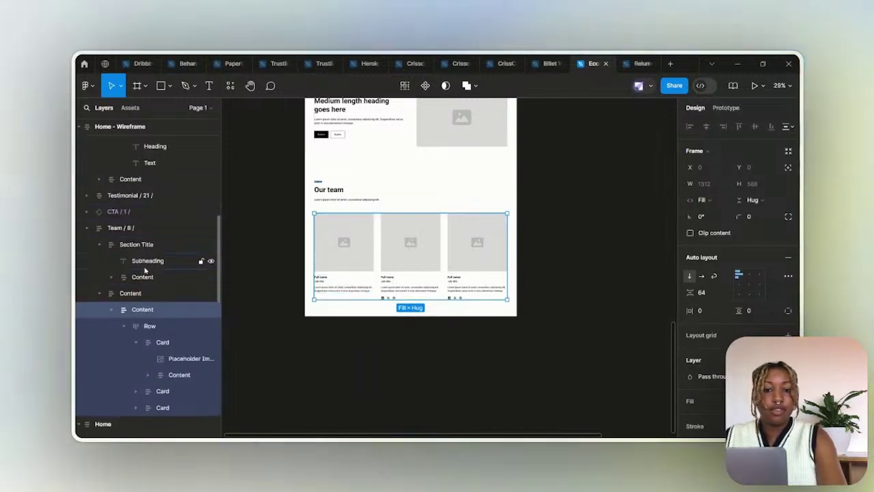
{"action": "left_click", "coordinate": [153, 261]}
{"action": "key", "text": "Delete"}
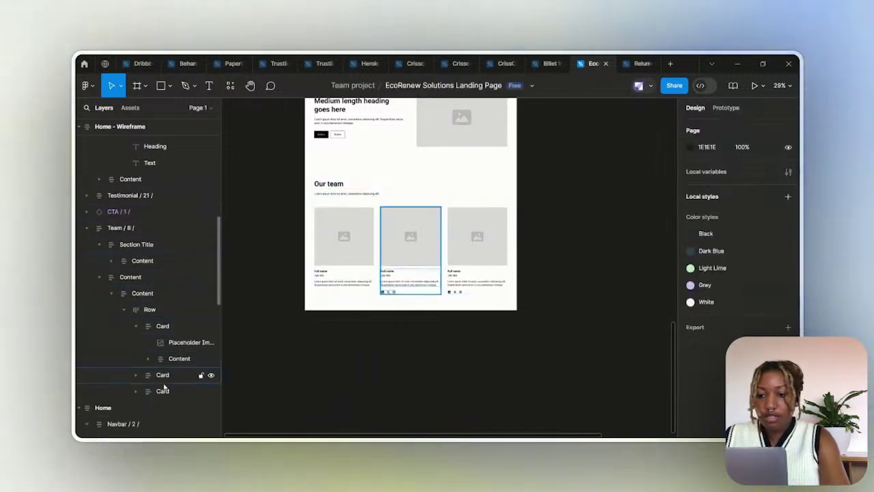
Duplicate the team card without social icons twice and delete the two original cards that still have them
{"action": "left_click", "coordinate": [157, 328]}
{"action": "key", "text": "ctrl+d"}
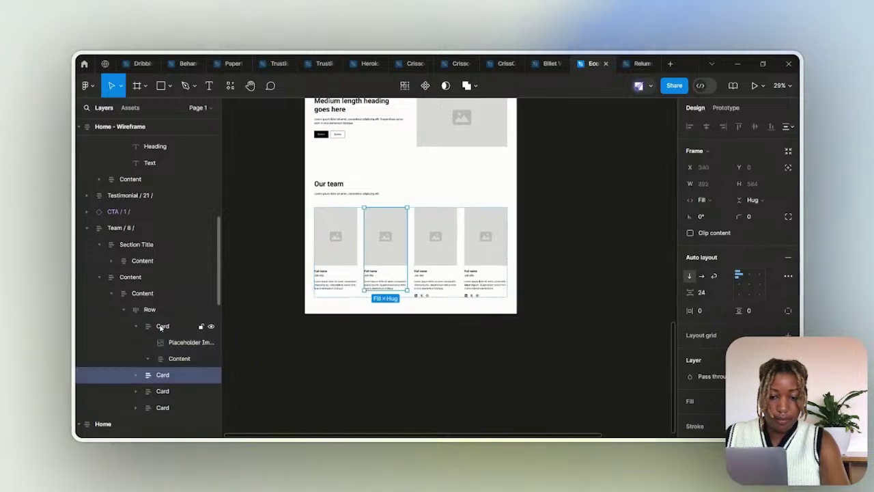
{"action": "key", "text": "ctrl+d"}
{"action": "left_click", "coordinate": [162, 408]}
{"action": "left_click", "coordinate": [163, 423], "text": "shift"}
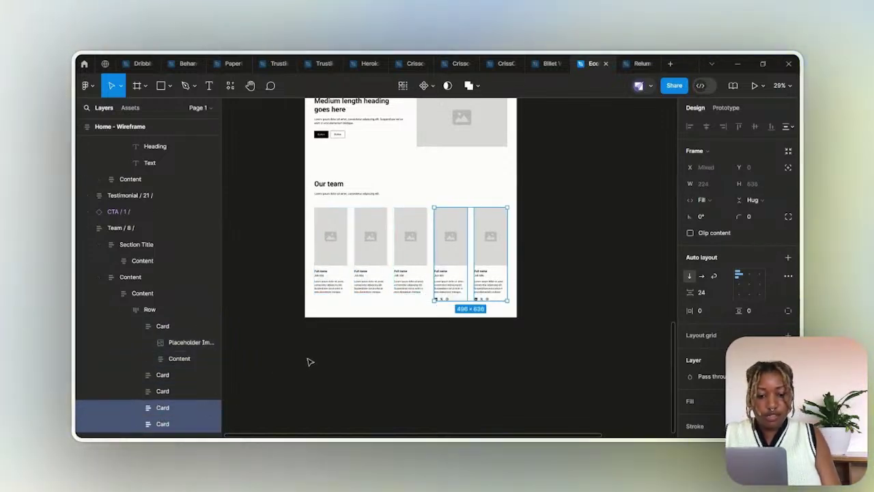
{"action": "key", "text": "Delete"}
{"action": "scroll", "coordinate": [559, 234], "scroll_direction": "down", "scroll_amount": 5}
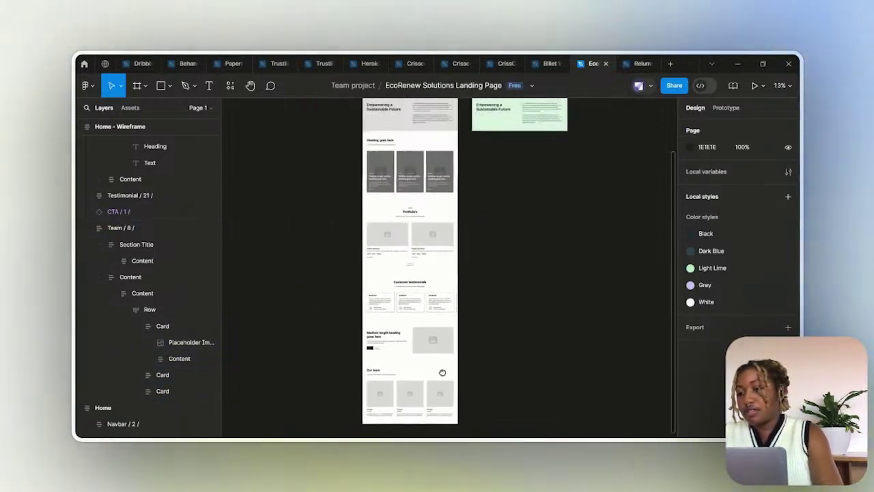
{"action": "scroll", "coordinate": [432, 370], "scroll_direction": "up", "scroll_amount": 6}
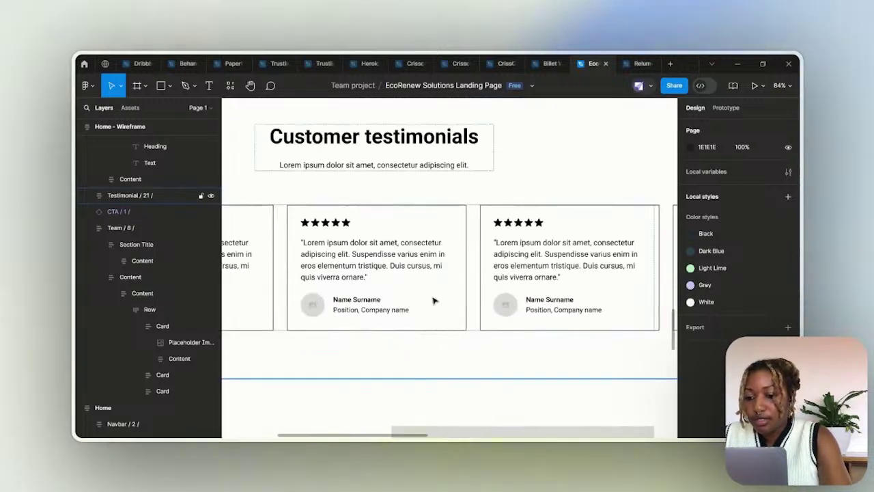
Remove the border stroke from all four cards in the Customer testimonials section
{"action": "scroll", "coordinate": [433, 299], "scroll_direction": "down", "scroll_amount": 3}
{"action": "left_click", "coordinate": [431, 272]}
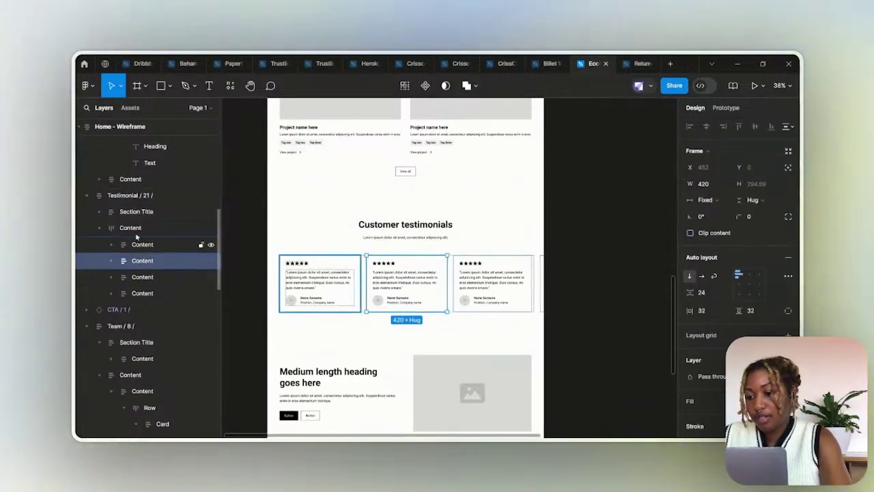
{"action": "left_click", "coordinate": [131, 227]}
{"action": "scroll", "coordinate": [735, 285], "scroll_direction": "down", "scroll_amount": 3}
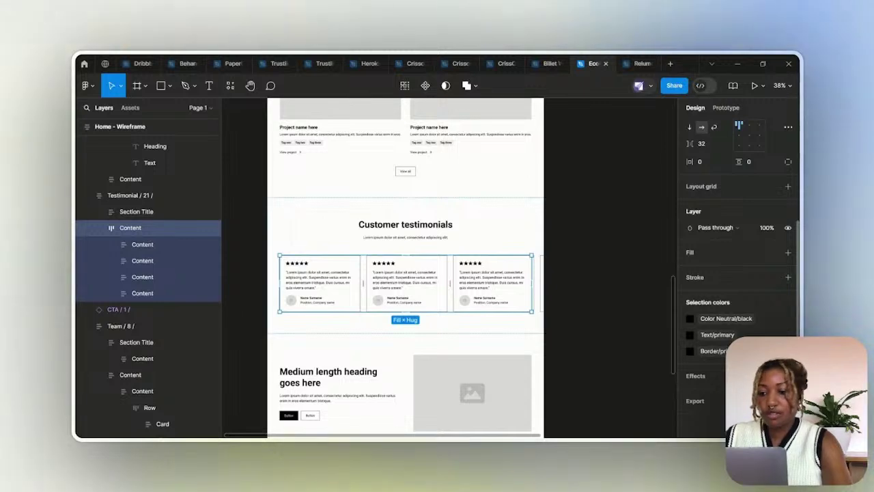
{"action": "key", "text": "Return"}
{"action": "left_click", "coordinate": [788, 293]}
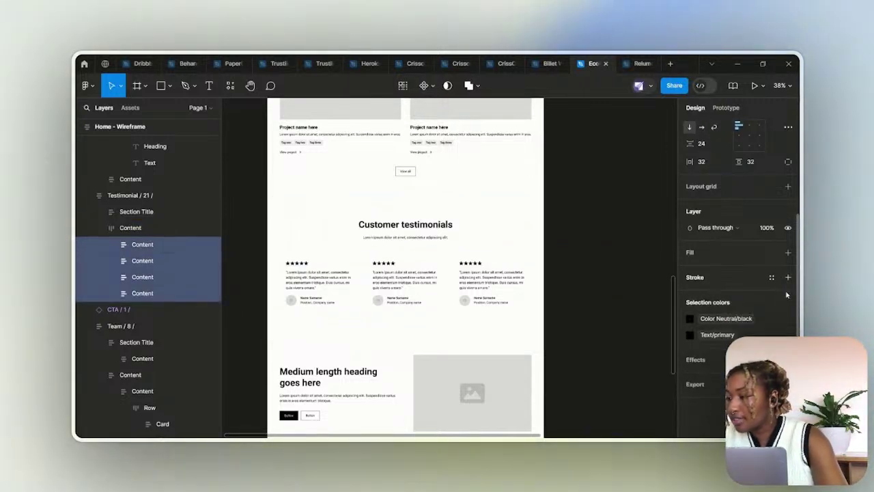
{"action": "left_click", "coordinate": [618, 227]}
Move the CTA / 1 / section above the Customer testimonials section, directly below the portfolio section
{"action": "scroll", "coordinate": [527, 189], "scroll_direction": "down", "scroll_amount": 5}
{"action": "scroll", "coordinate": [478, 205], "scroll_direction": "up", "scroll_amount": 5}
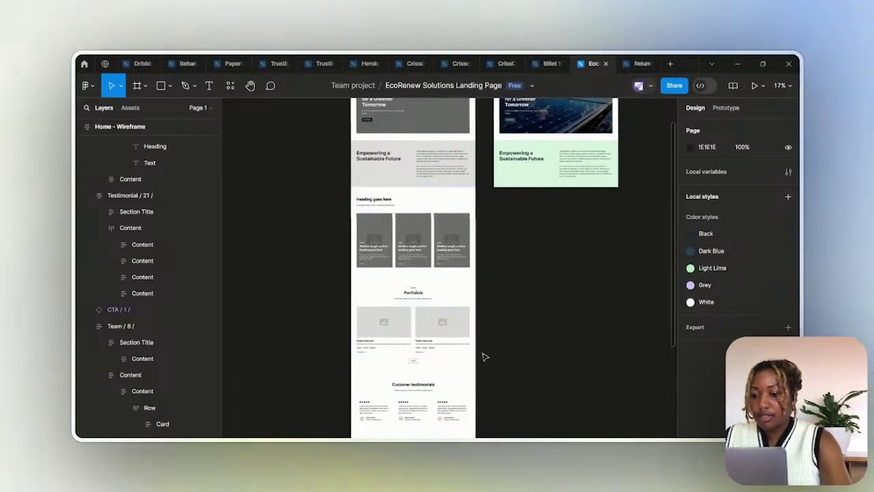
{"action": "scroll", "coordinate": [496, 156], "scroll_direction": "down", "scroll_amount": 3}
{"action": "scroll", "coordinate": [486, 214], "scroll_direction": "up", "scroll_amount": 2}
{"action": "scroll", "coordinate": [475, 295], "scroll_direction": "right", "scroll_amount": 1}
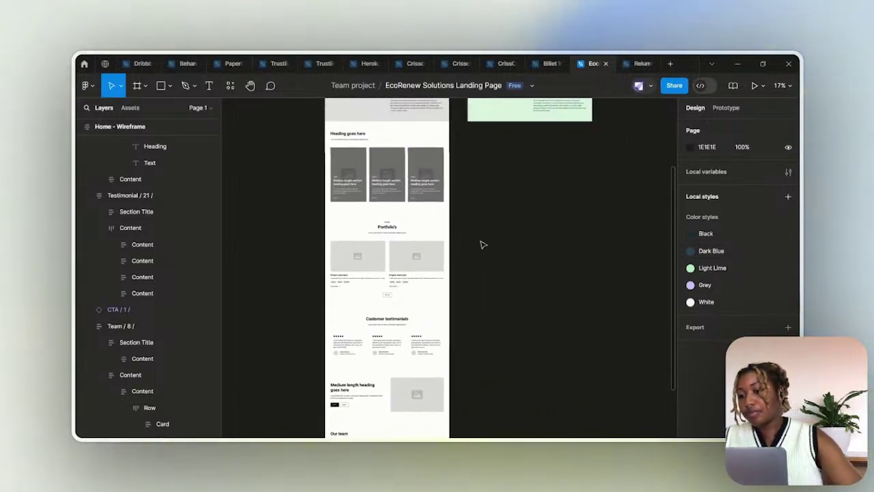
{"action": "scroll", "coordinate": [478, 226], "scroll_direction": "down", "scroll_amount": 2}
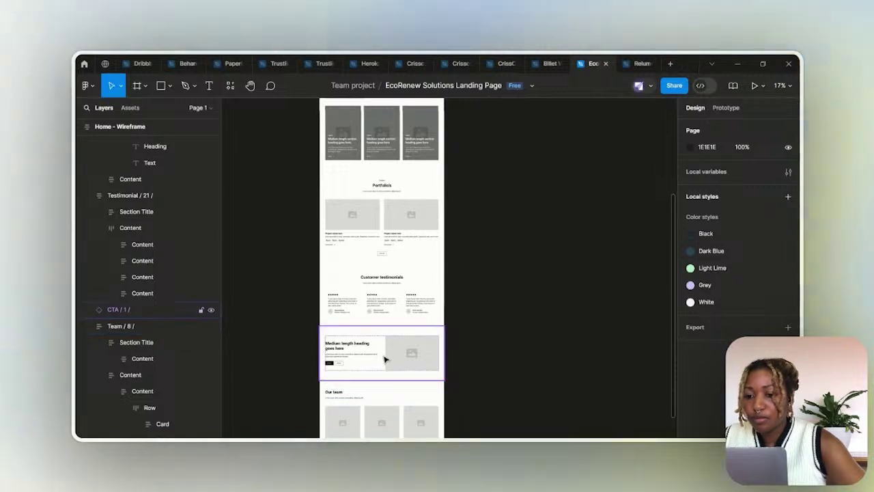
{"action": "left_click_drag", "start_coordinate": [385, 366], "coordinate": [443, 294]}
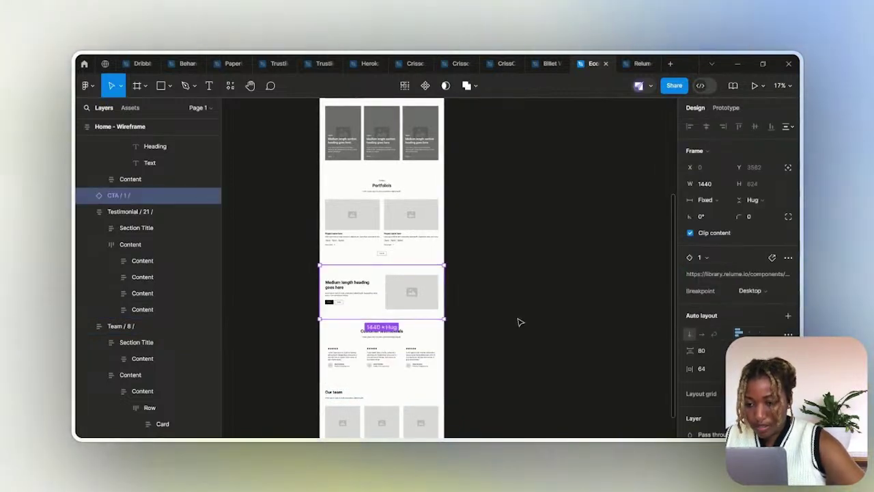
{"action": "left_click", "coordinate": [507, 361]}
Move the Customer testimonials section below the Our team section at the end of the wireframe
{"action": "scroll", "coordinate": [503, 234], "scroll_direction": "down", "scroll_amount": 5}
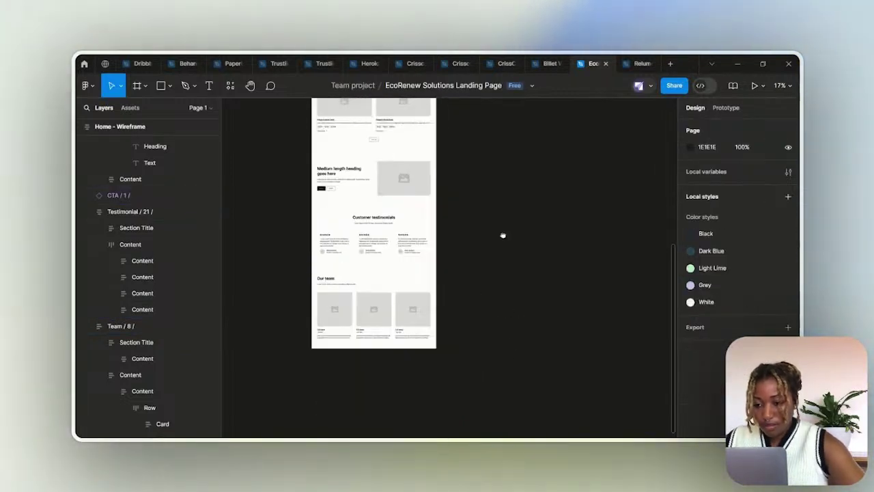
{"action": "scroll", "coordinate": [445, 221], "scroll_direction": "up", "scroll_amount": 2}
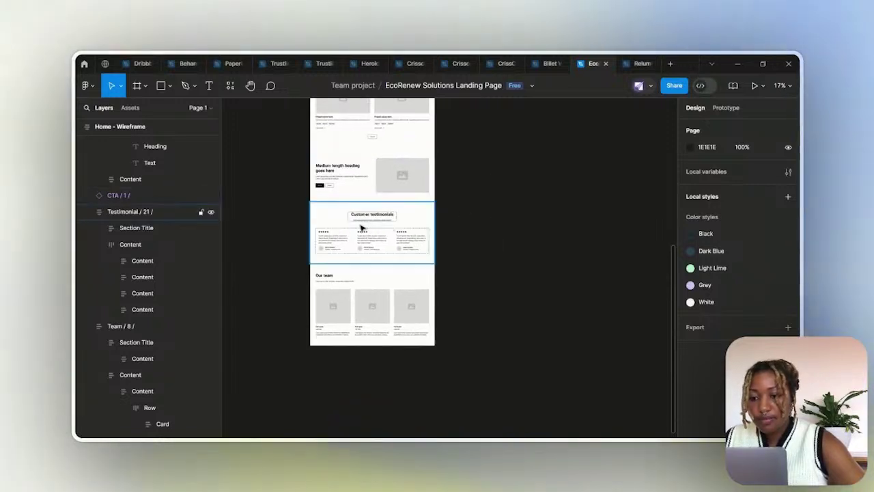
{"action": "left_click_drag", "start_coordinate": [372, 225], "coordinate": [365, 324]}
{"action": "left_click", "coordinate": [496, 273]}
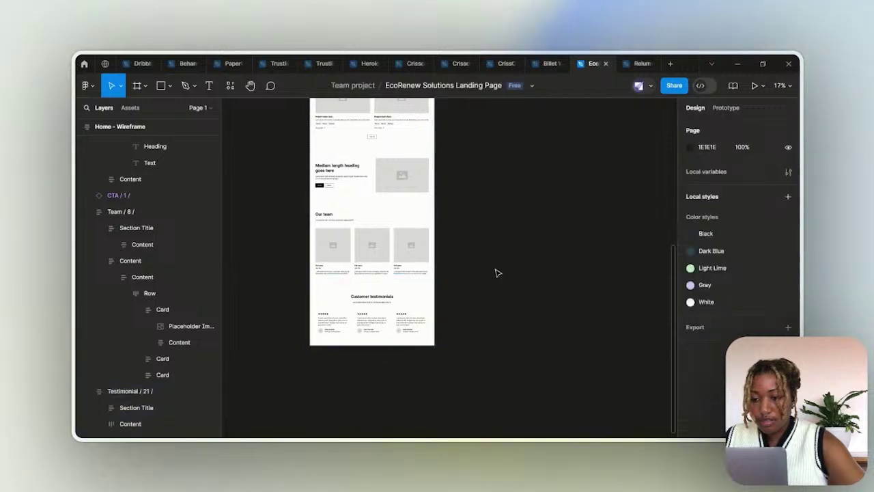
Replace the "Heading goes here" text above the three image cards with "Services"
{"action": "scroll", "coordinate": [482, 173], "scroll_direction": "up", "scroll_amount": 5}
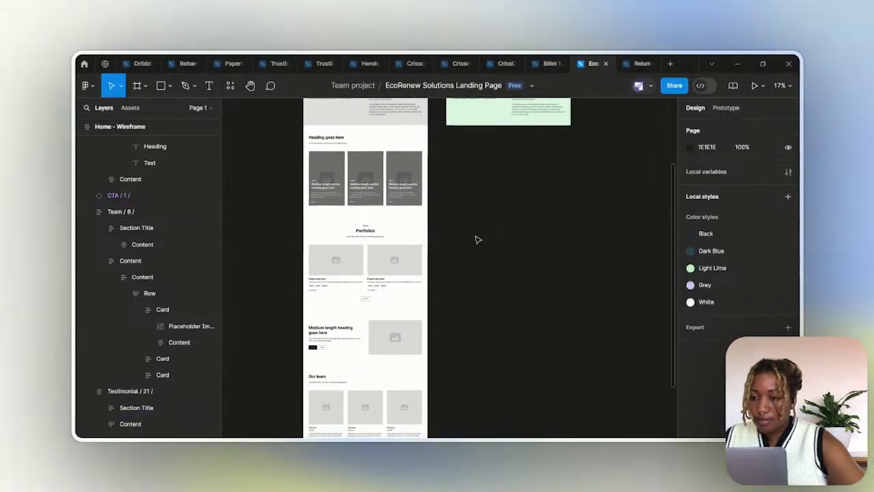
{"action": "left_click", "coordinate": [352, 262]}
{"action": "left_click", "coordinate": [383, 146]}
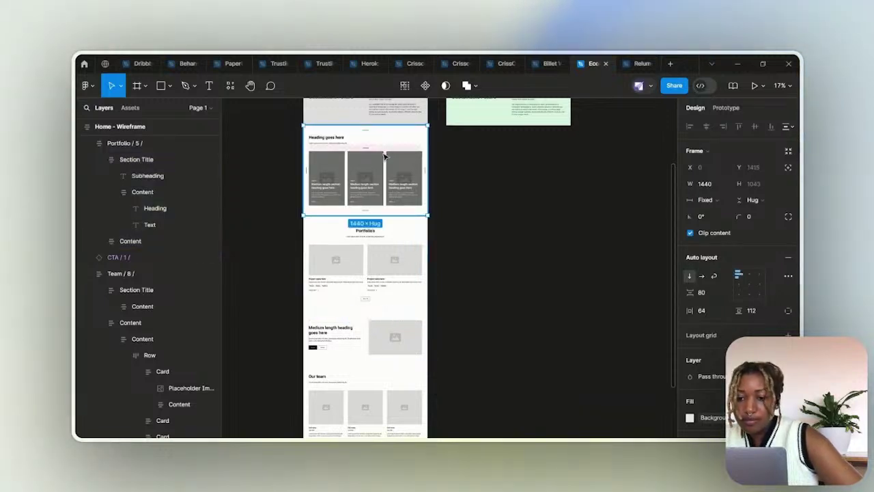
{"action": "scroll", "coordinate": [465, 195], "scroll_direction": "up", "scroll_amount": 3}
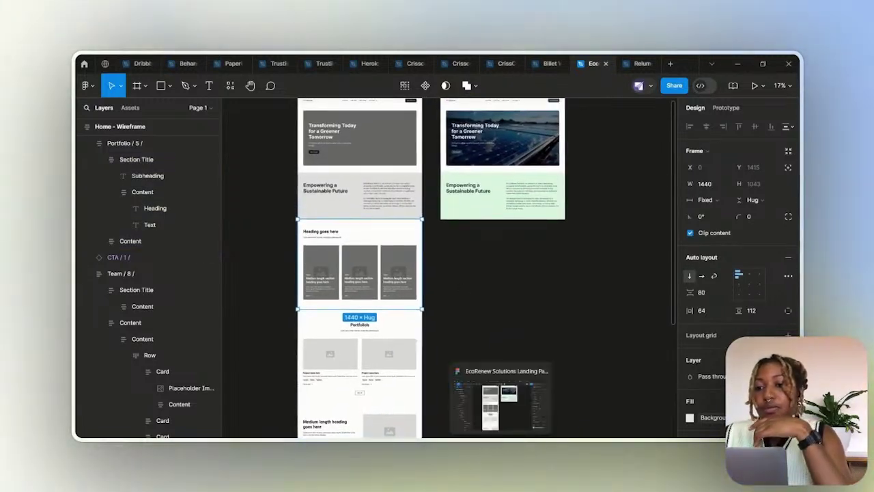
{"action": "mouse_move", "coordinate": [481, 490]}
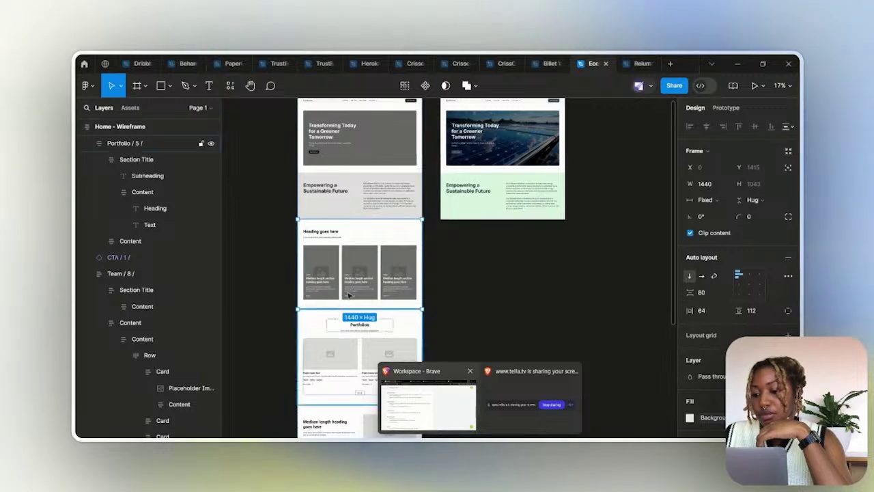
{"action": "double_click", "coordinate": [328, 230]}
{"action": "scroll", "coordinate": [326, 229], "scroll_direction": "up", "scroll_amount": 4}
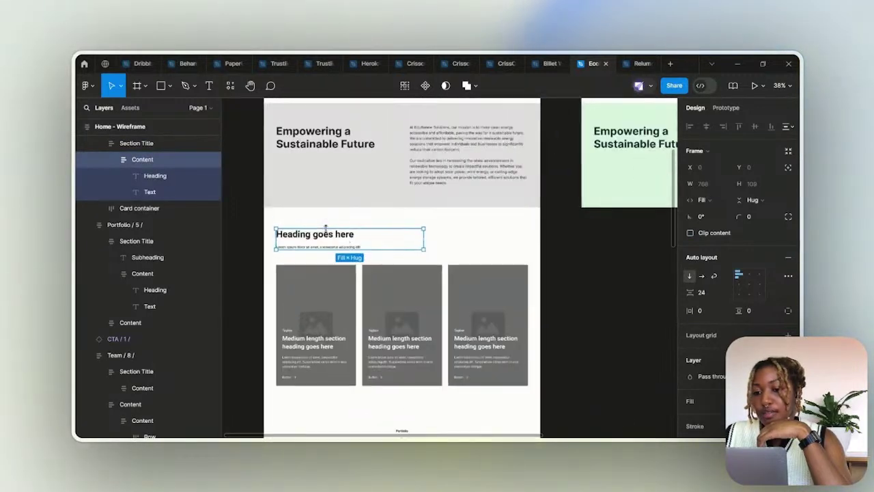
{"action": "double_click", "coordinate": [328, 232]}
{"action": "type", "text": "Se"}
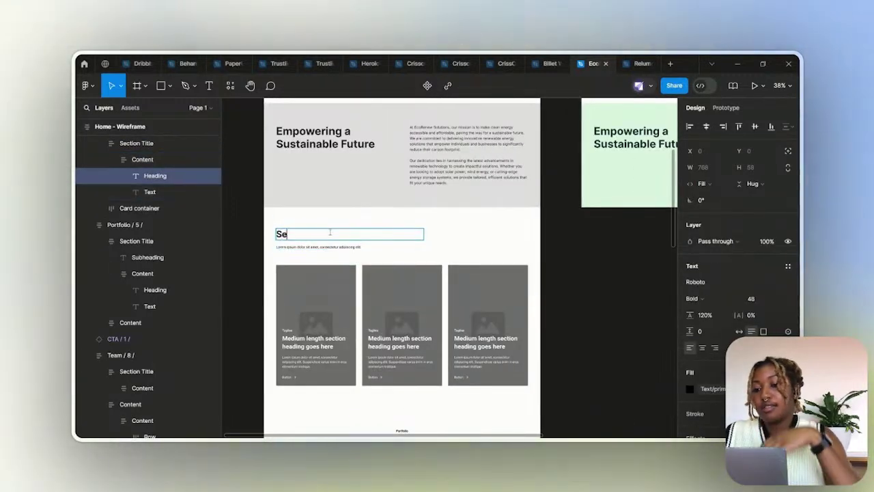
{"action": "type", "text": "rvices"}
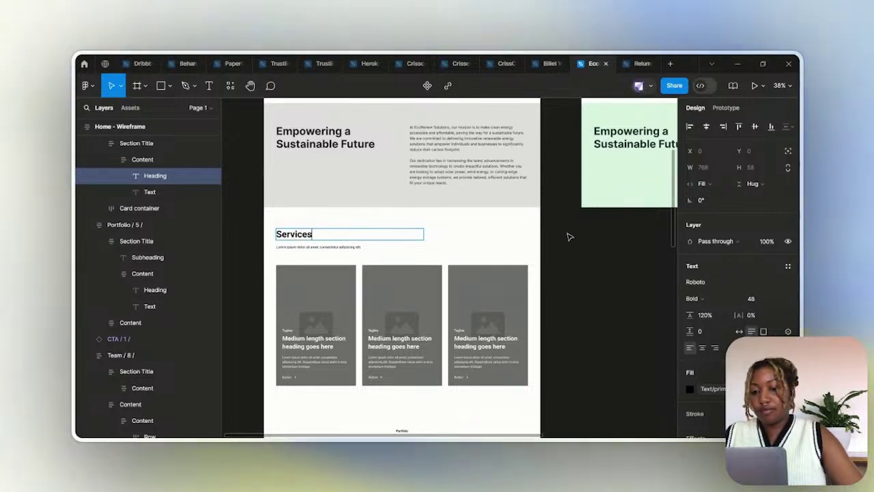
{"action": "left_click", "coordinate": [569, 237]}
Review the wireframe's lower sections, then read the Contact Section and Footer requirements in the browser's project brief
{"action": "scroll", "coordinate": [371, 235], "scroll_direction": "down", "scroll_amount": 4}
{"action": "scroll", "coordinate": [450, 182], "scroll_direction": "down", "scroll_amount": 6}
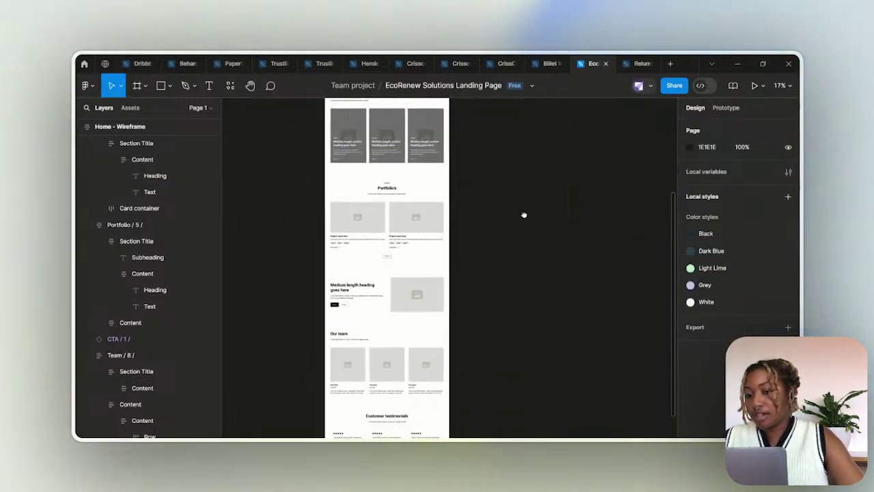
{"action": "left_click", "coordinate": [369, 253]}
{"action": "left_click", "coordinate": [369, 294]}
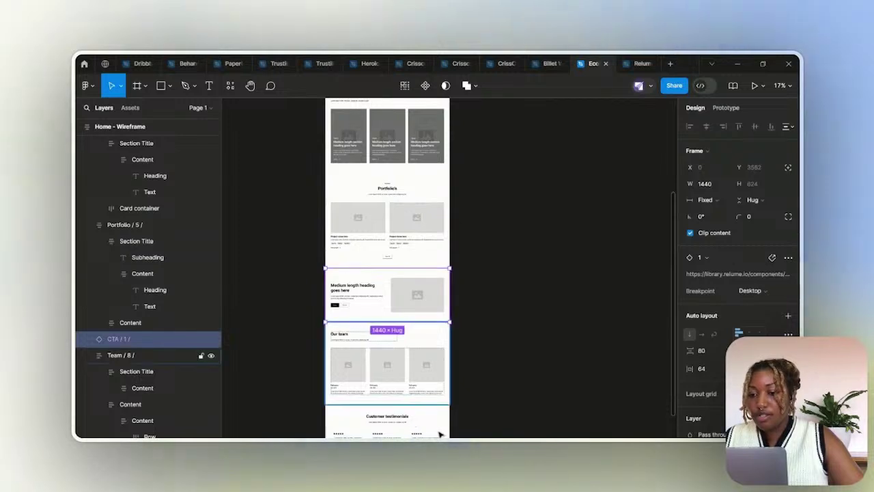
{"action": "left_click_drag", "start_coordinate": [435, 413], "coordinate": [408, 235]}
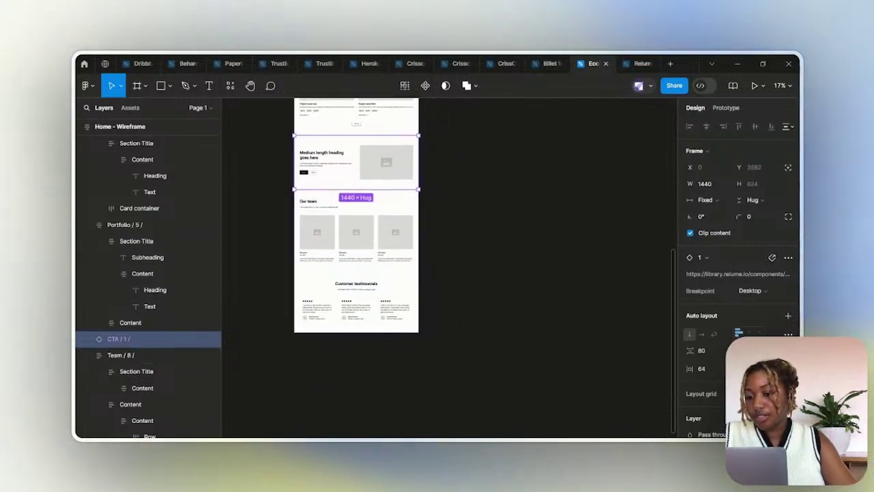
{"action": "key", "text": "alt+Tab"}
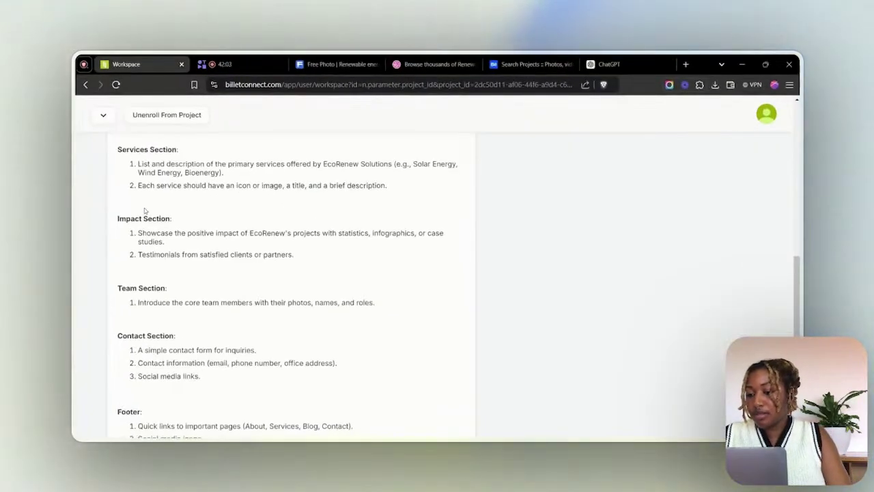
{"action": "scroll", "coordinate": [229, 208], "scroll_direction": "down", "scroll_amount": 2}
{"action": "key", "text": "alt+Tab"}
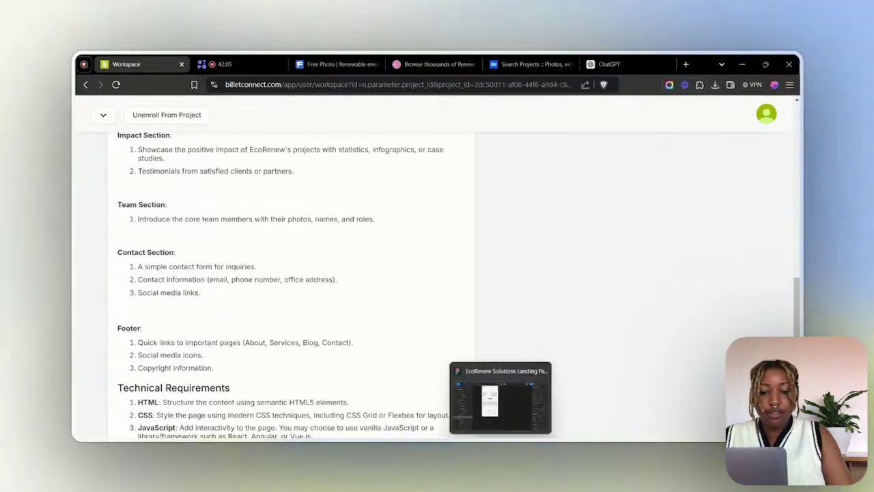
Open the Contact page of the Relume Figma Kit file and copy the desktop variant of Contact / 1 /
{"action": "left_click", "coordinate": [579, 159]}
{"action": "left_click", "coordinate": [635, 63]}
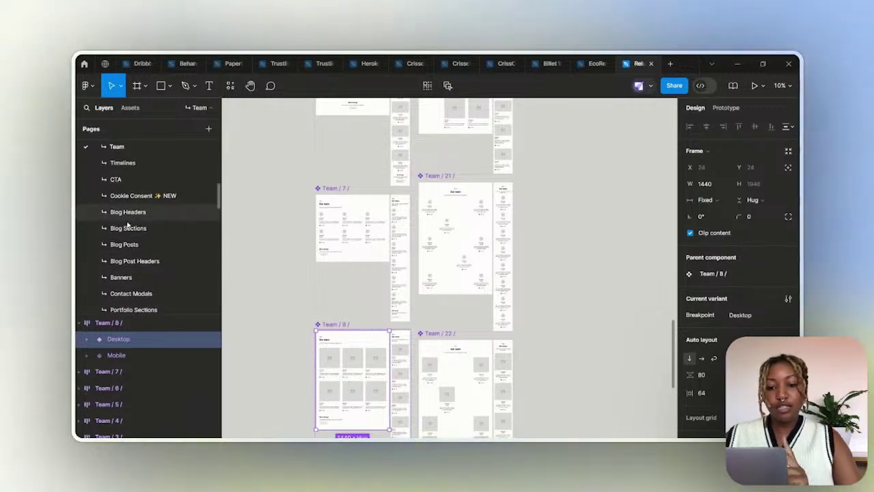
{"action": "scroll", "coordinate": [130, 226], "scroll_direction": "down", "scroll_amount": 5}
{"action": "scroll", "coordinate": [133, 219], "scroll_direction": "up", "scroll_amount": 5}
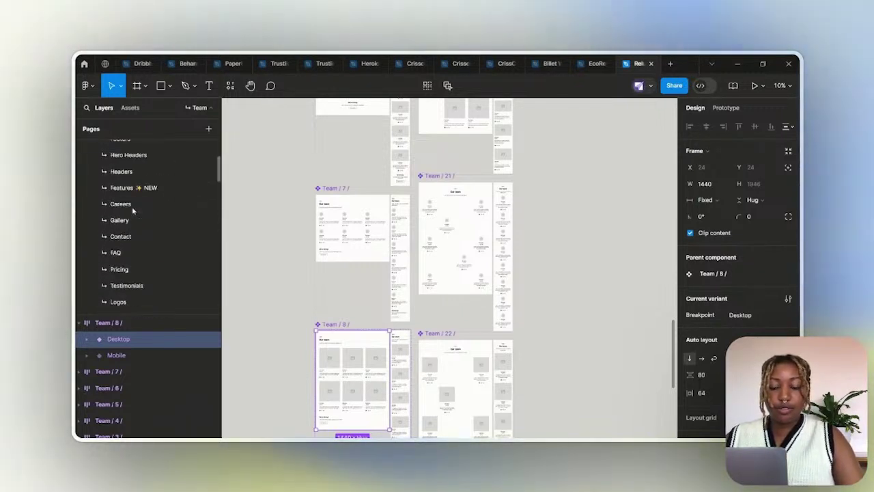
{"action": "scroll", "coordinate": [134, 215], "scroll_direction": "up", "scroll_amount": 3}
{"action": "scroll", "coordinate": [151, 233], "scroll_direction": "down", "scroll_amount": 3}
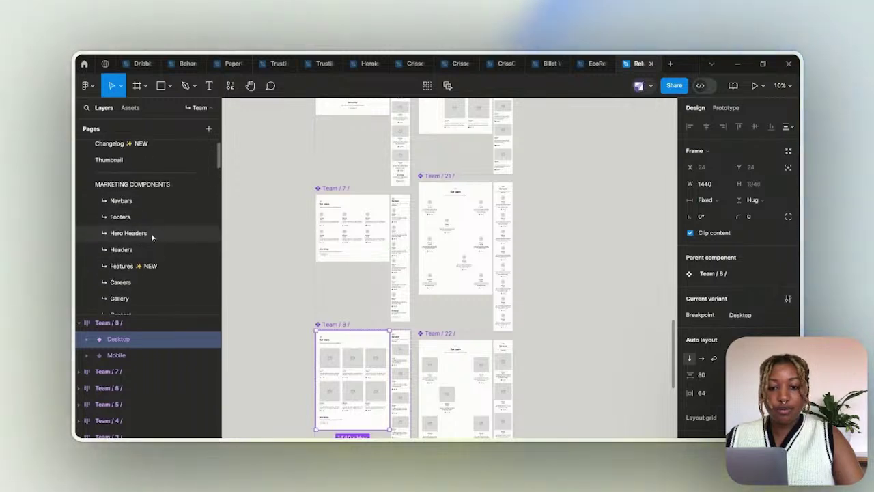
{"action": "left_click", "coordinate": [149, 235]}
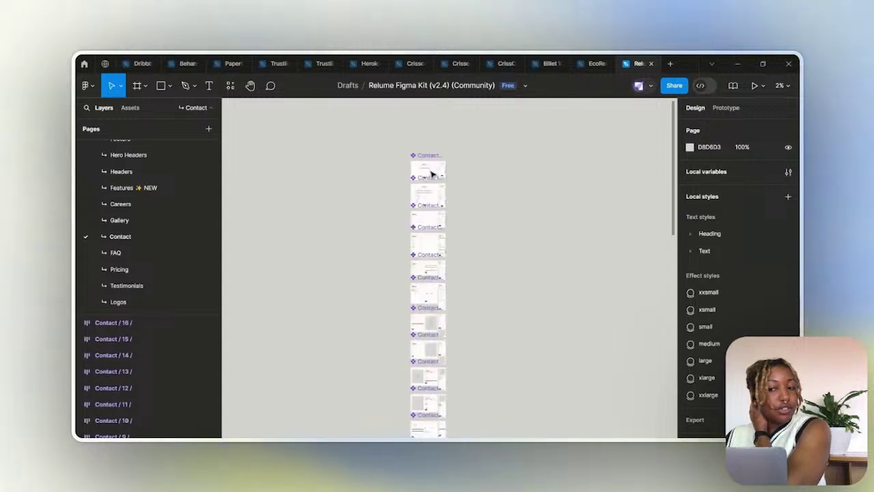
{"action": "left_click", "coordinate": [432, 175]}
{"action": "scroll", "coordinate": [432, 175], "scroll_direction": "up", "scroll_amount": 5}
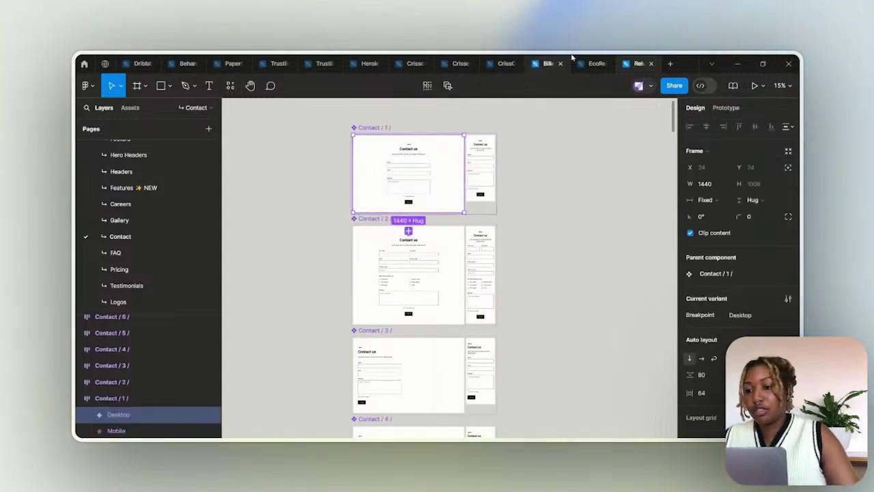
Paste the Contact / 1 / section below the Customer testimonials section in the EcoRenew file's Home - Wireframe frame
{"action": "left_click", "coordinate": [591, 64]}
{"action": "left_click", "coordinate": [328, 285]}
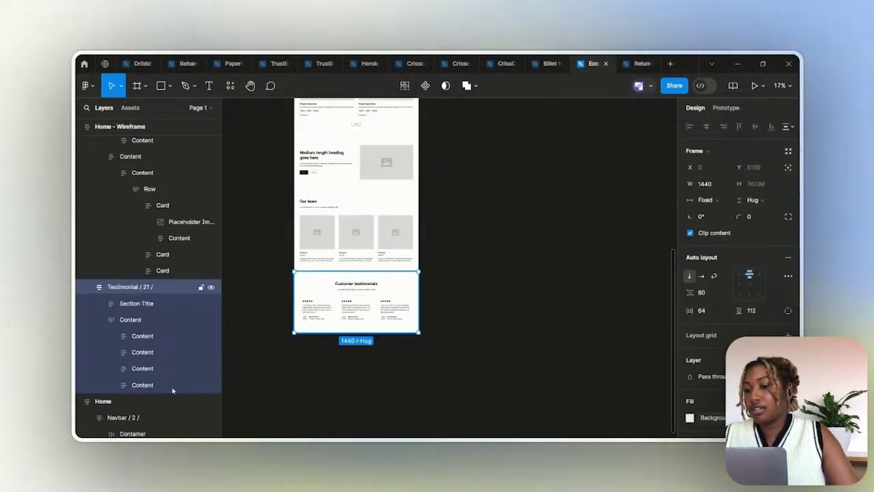
{"action": "key", "text": "ctrl+v"}
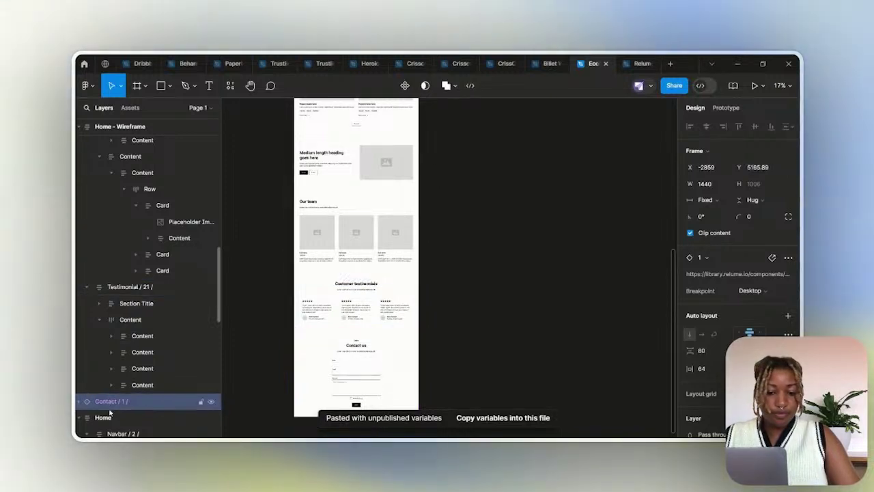
{"action": "left_click", "coordinate": [86, 287]}
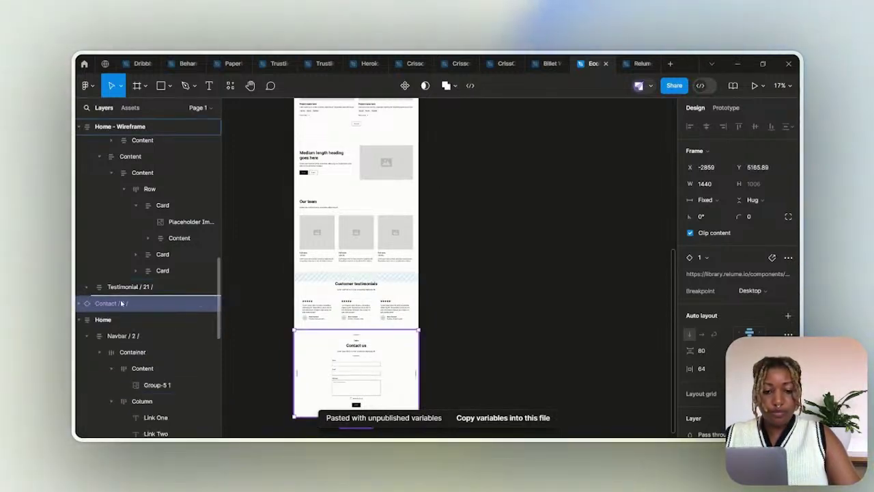
Open the Footers page of the Relume Figma Kit file and copy the desktop variant of Footer / 4 /
{"action": "left_click", "coordinate": [640, 63]}
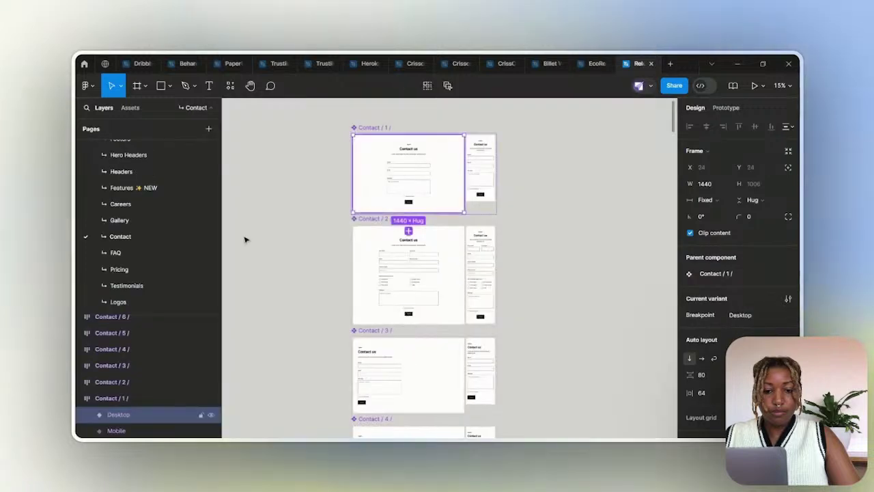
{"action": "scroll", "coordinate": [125, 192], "scroll_direction": "up", "scroll_amount": 3}
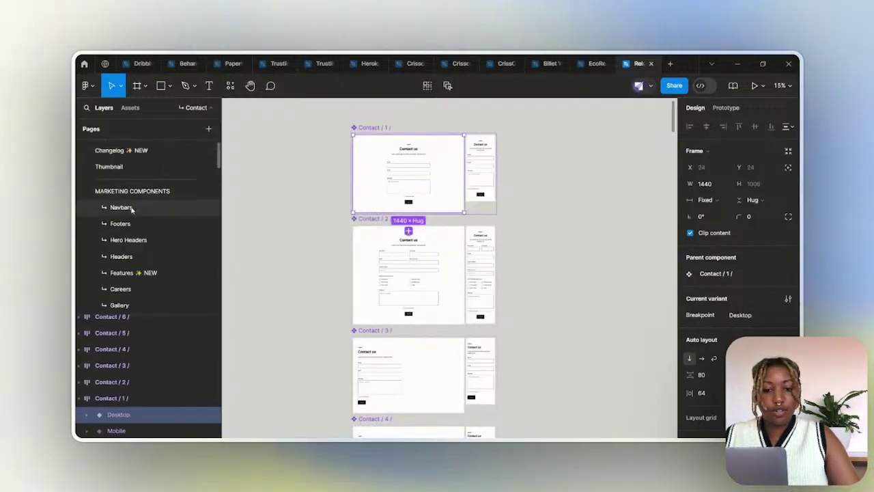
{"action": "left_click", "coordinate": [118, 223]}
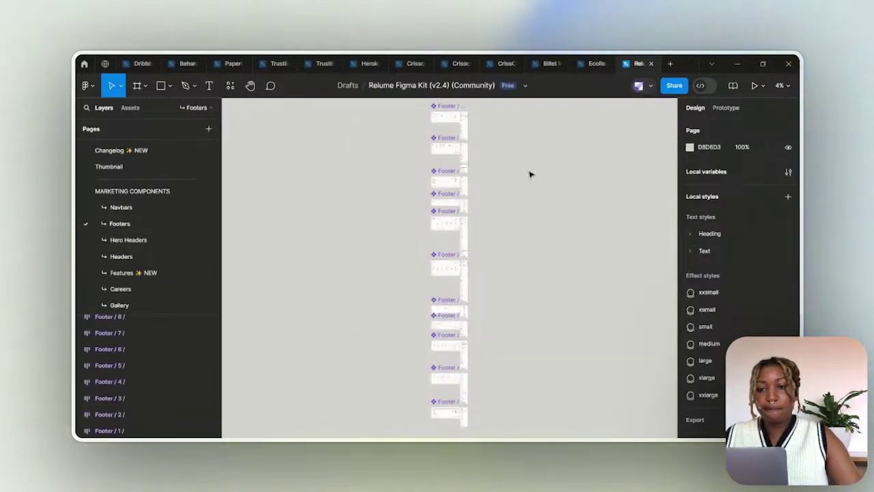
{"action": "scroll", "coordinate": [470, 147], "scroll_direction": "up", "scroll_amount": 5}
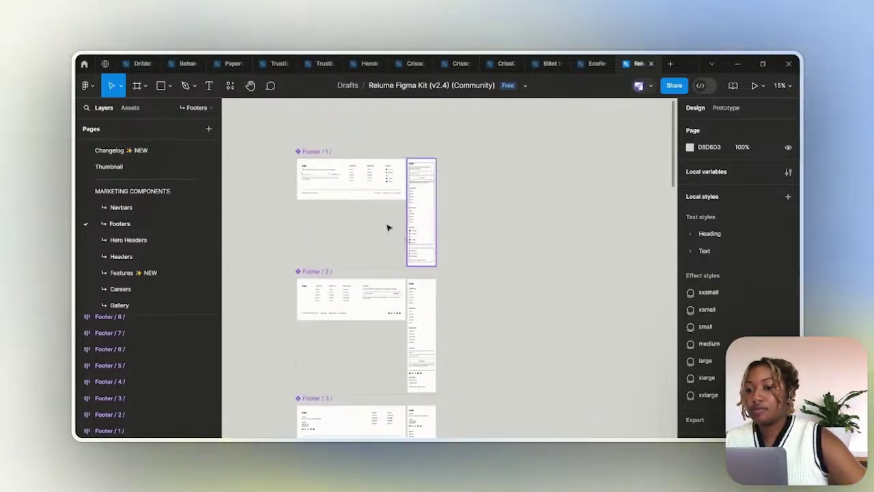
{"action": "left_click", "coordinate": [347, 191]}
{"action": "scroll", "coordinate": [438, 234], "scroll_direction": "down", "scroll_amount": 10}
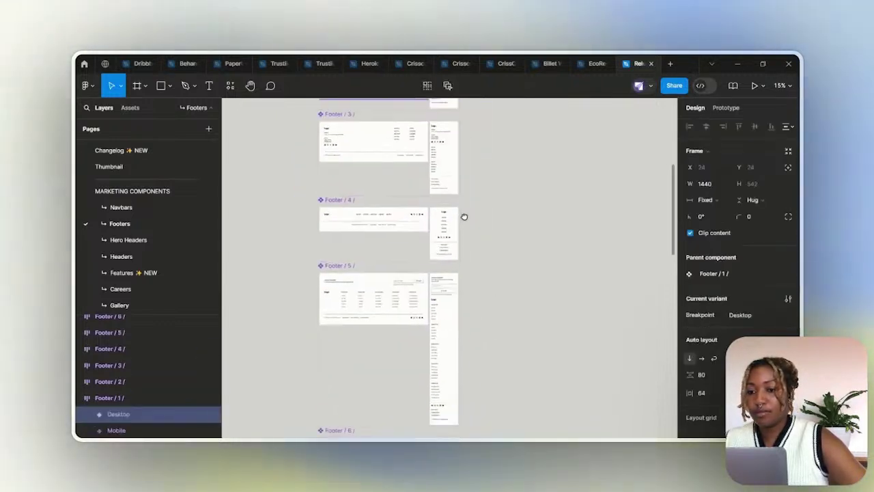
{"action": "left_click", "coordinate": [344, 204]}
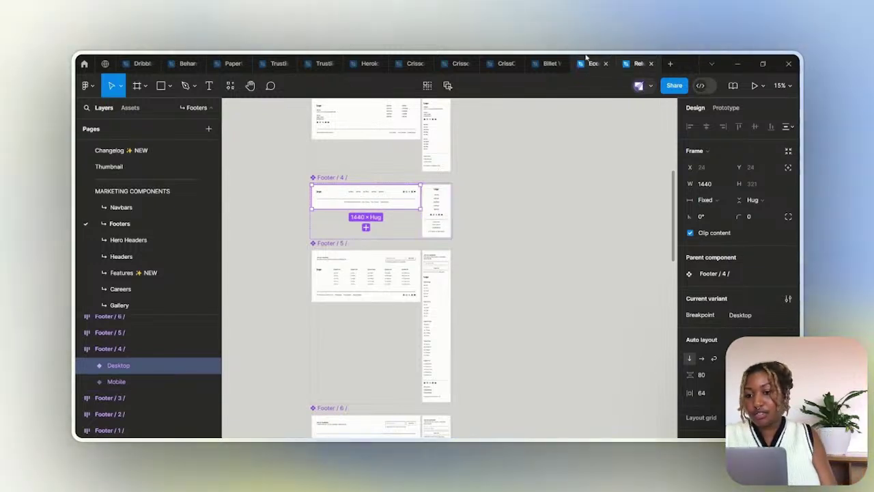
{"action": "mouse_move", "coordinate": [590, 66]}
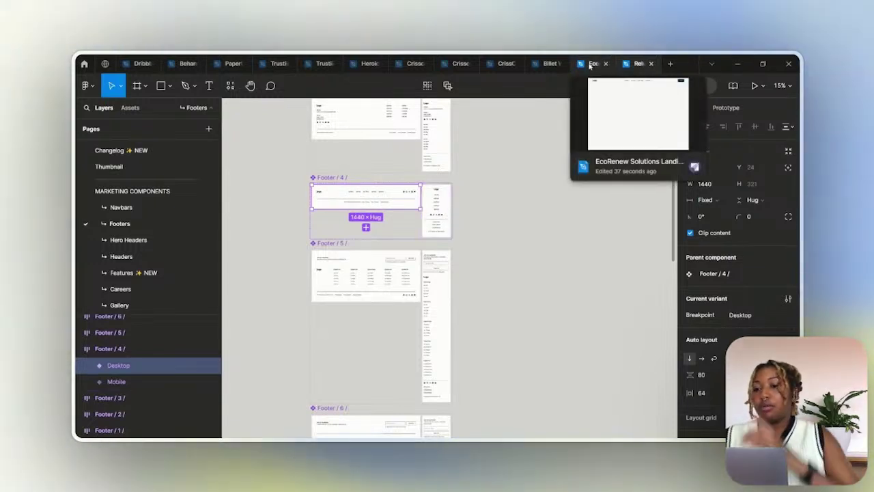
In the EcoRenew file, detach the Contact / 1 / instance and paste Footer / 4 / directly below it as its own section of Home - Wireframe
{"action": "left_click", "coordinate": [590, 63]}
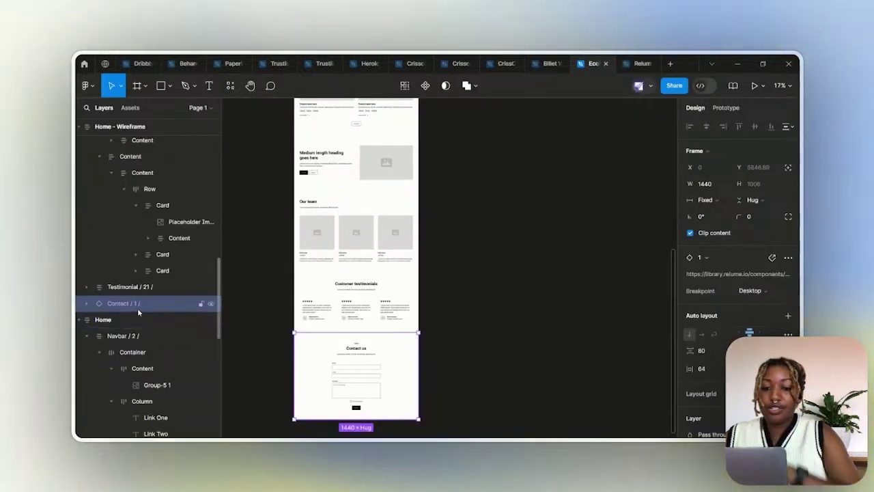
{"action": "key", "text": "ctrl+alt+b"}
{"action": "left_click", "coordinate": [88, 304]}
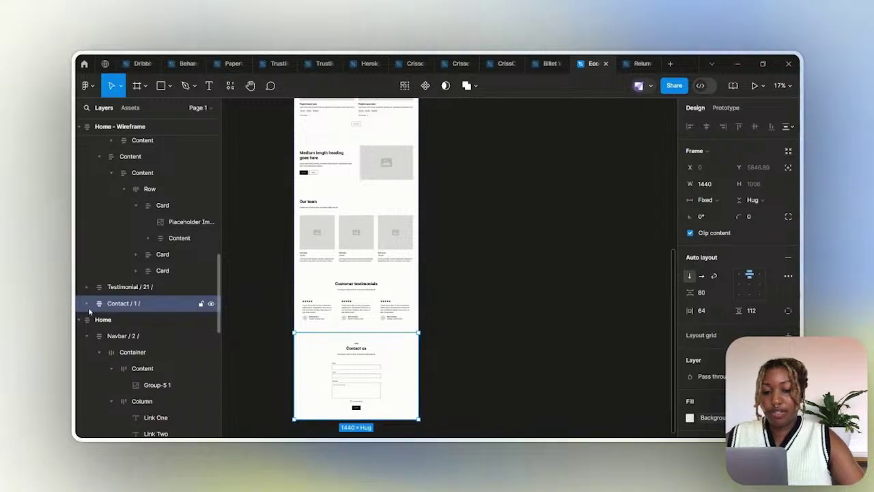
{"action": "key", "text": "ctrl+v"}
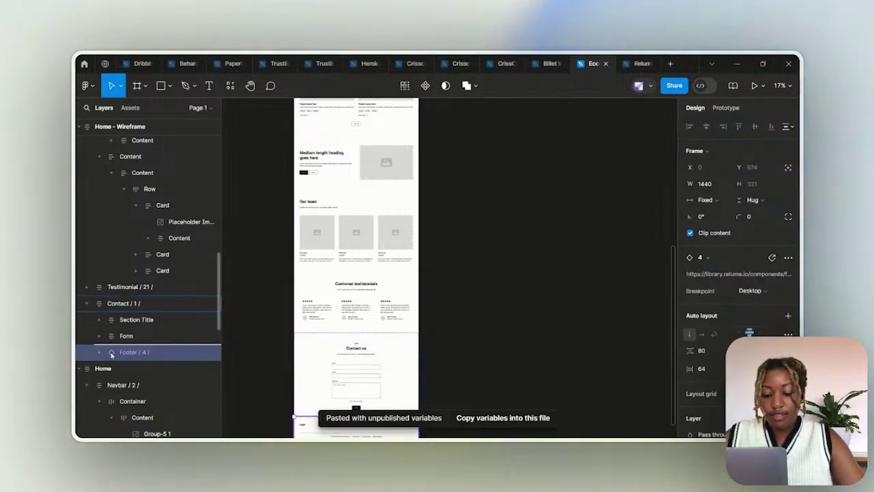
{"action": "left_click_drag", "start_coordinate": [111, 355], "coordinate": [135, 322]}
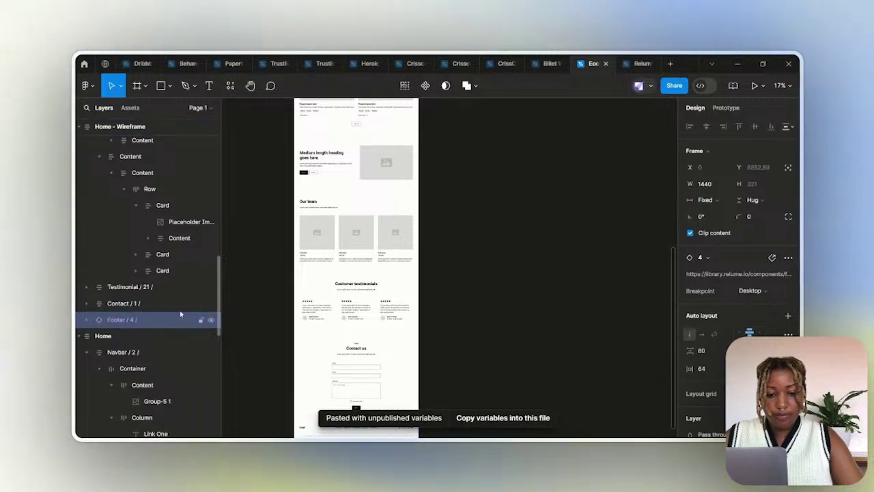
{"action": "scroll", "coordinate": [393, 365], "scroll_direction": "down", "scroll_amount": 5}
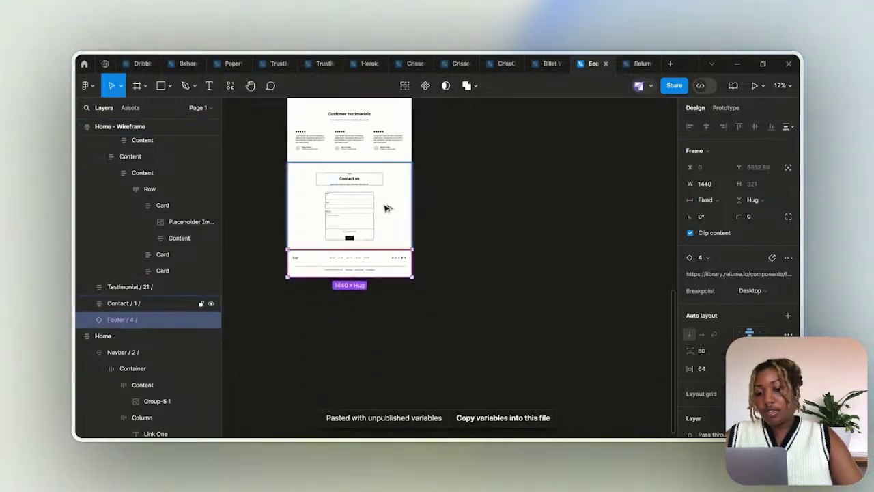
Detach the Footer / 4 / instance and set its background fill to EFEFEF
{"action": "key", "text": "ctrl+alt+b"}
{"action": "left_click", "coordinate": [455, 195]}
{"action": "left_click", "coordinate": [383, 270]}
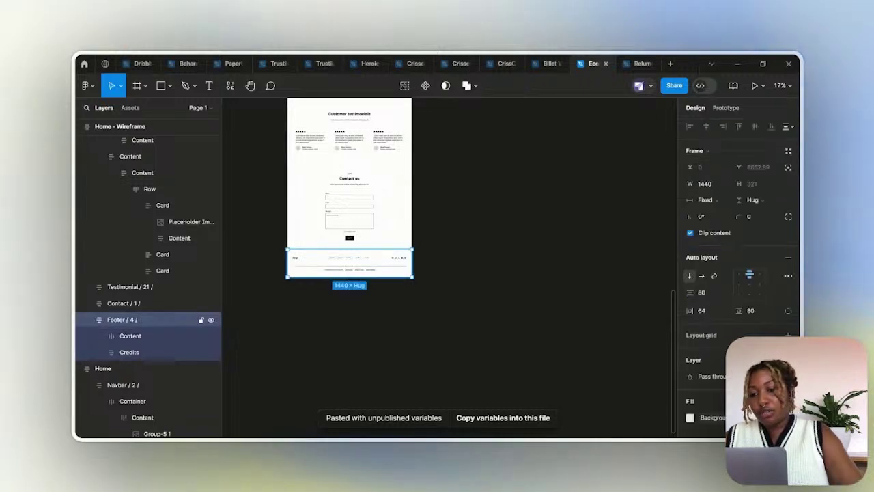
{"action": "scroll", "coordinate": [738, 273], "scroll_direction": "down", "scroll_amount": 4}
{"action": "left_click", "coordinate": [724, 247]}
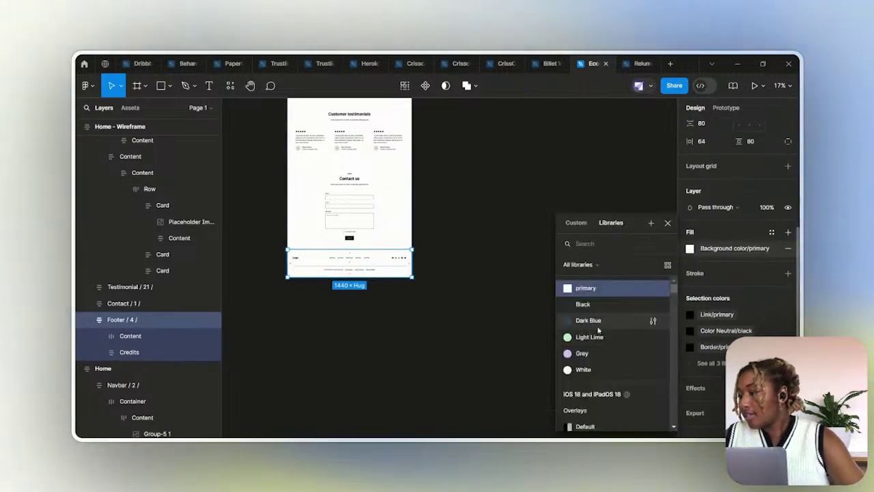
{"action": "left_click", "coordinate": [587, 354]}
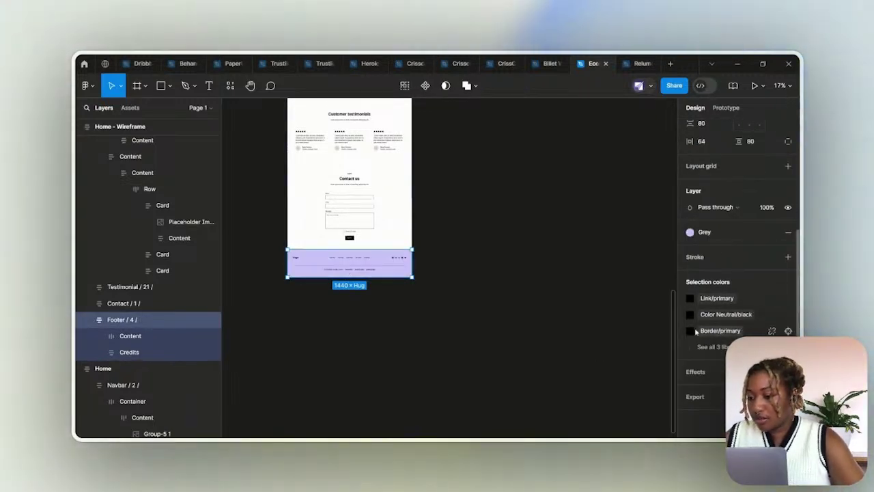
{"action": "left_click", "coordinate": [772, 232]}
{"action": "left_click", "coordinate": [690, 249]}
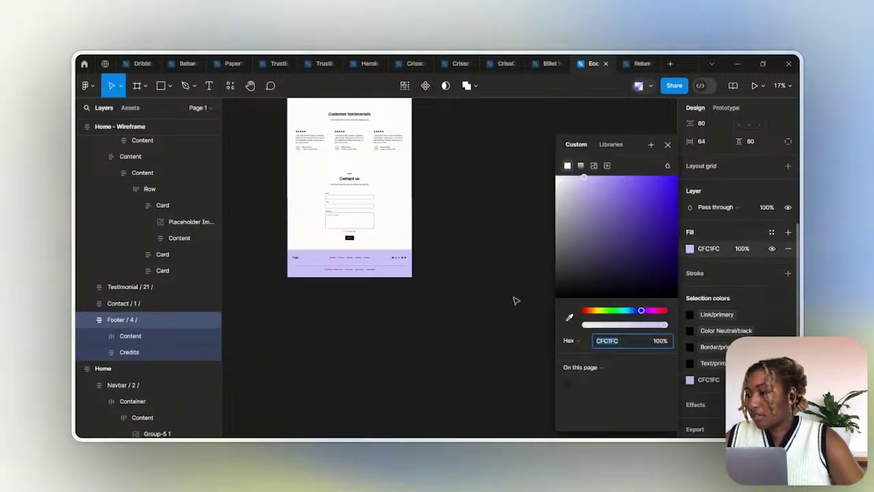
{"action": "type", "text": "EFEFEF"}
{"action": "key", "text": "Return"}
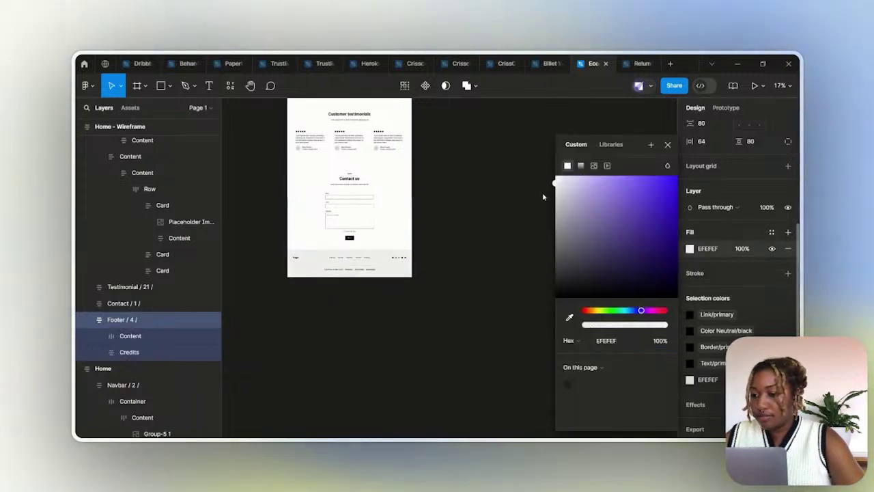
{"action": "left_click", "coordinate": [489, 209]}
Review all sections of the Home - Wireframe frame from the hero down to the footer
{"action": "scroll", "coordinate": [457, 195], "scroll_direction": "down", "scroll_amount": 6}
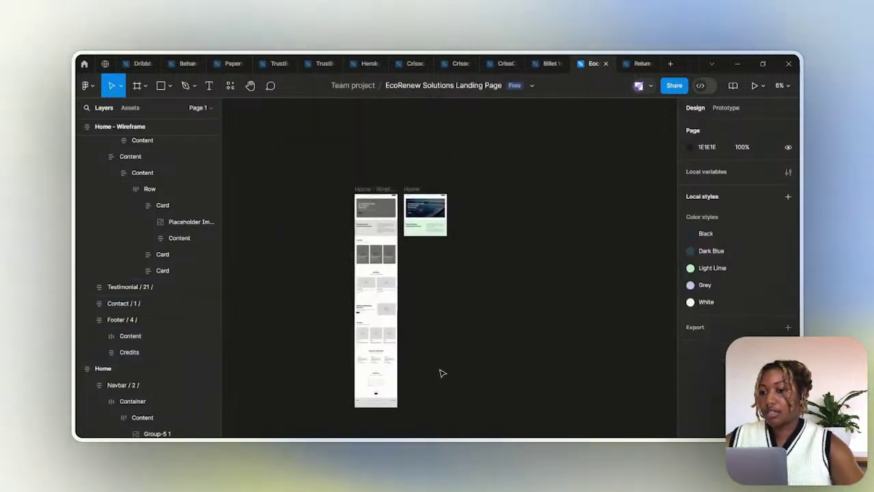
{"action": "scroll", "coordinate": [441, 373], "scroll_direction": "down", "scroll_amount": 2}
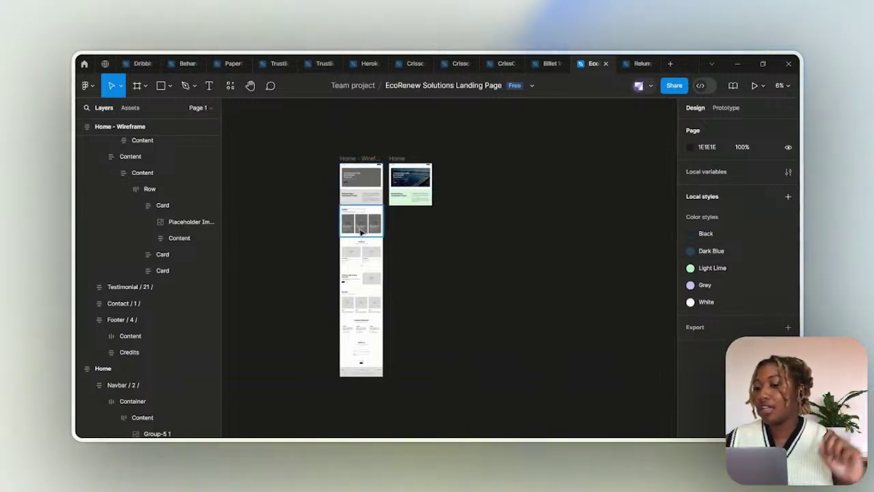
{"action": "scroll", "coordinate": [360, 233], "scroll_direction": "up", "scroll_amount": 3}
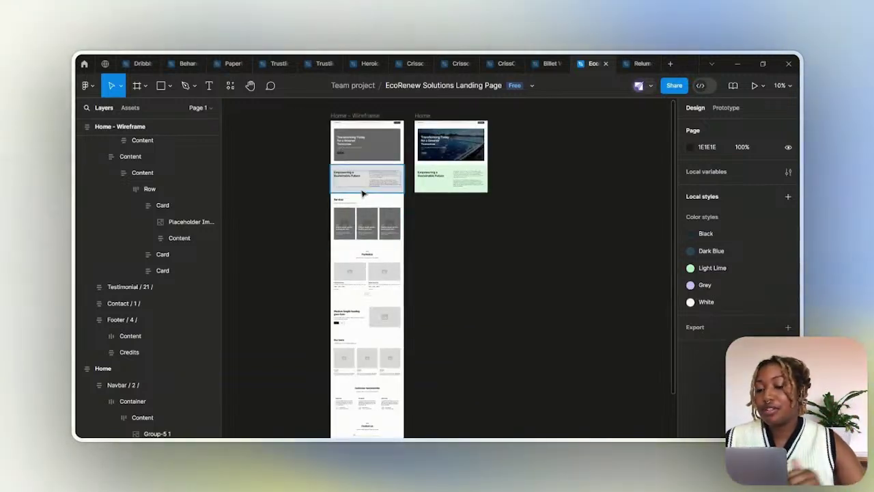
{"action": "left_click", "coordinate": [393, 235]}
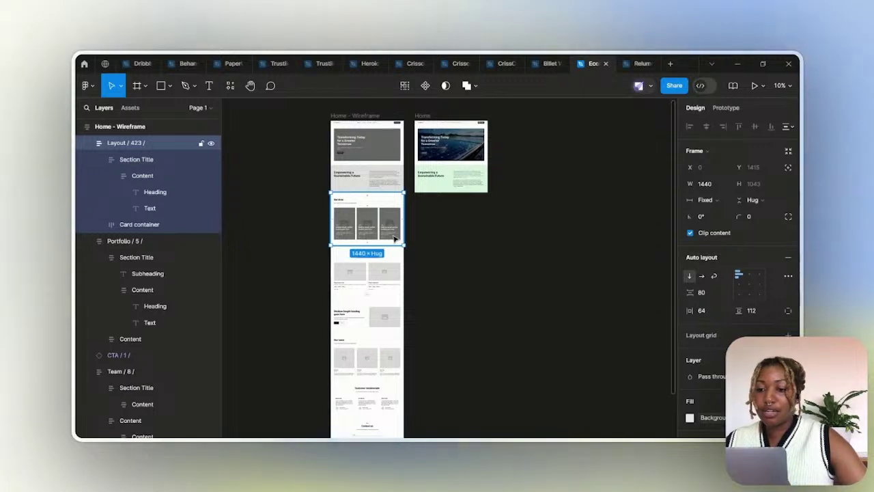
{"action": "scroll", "coordinate": [396, 246], "scroll_direction": "up", "scroll_amount": 2}
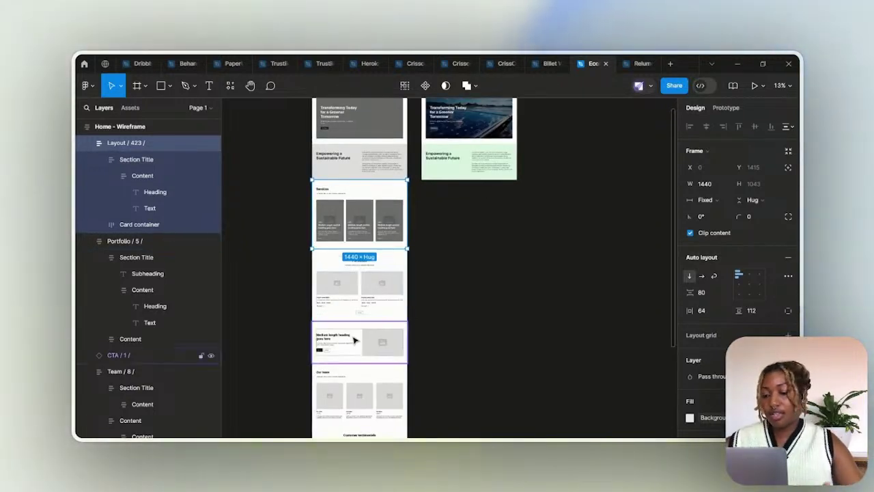
{"action": "scroll", "coordinate": [404, 367], "scroll_direction": "down", "scroll_amount": 4}
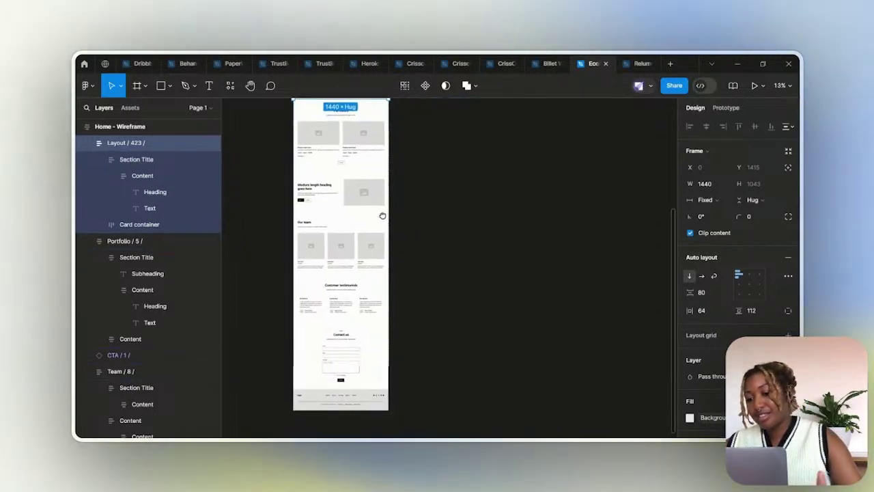
{"action": "scroll", "coordinate": [403, 250], "scroll_direction": "down", "scroll_amount": 2}
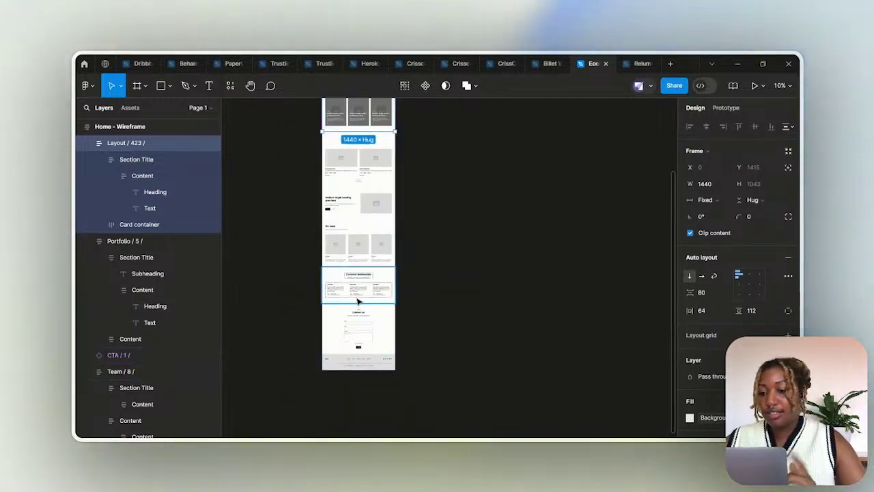
{"action": "scroll", "coordinate": [357, 299], "scroll_direction": "up", "scroll_amount": 5}
{"action": "scroll", "coordinate": [358, 301], "scroll_direction": "down", "scroll_amount": 5}
{"action": "scroll", "coordinate": [403, 338], "scroll_direction": "up", "scroll_amount": 3}
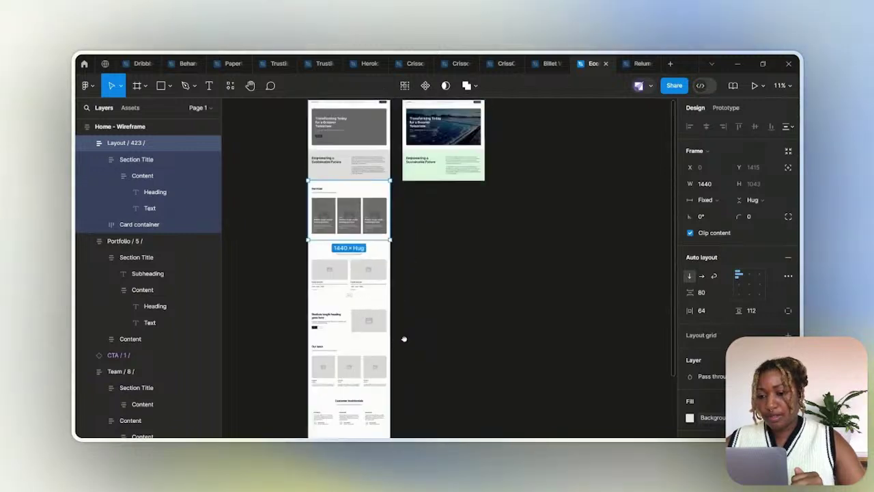
{"action": "scroll", "coordinate": [400, 353], "scroll_direction": "down", "scroll_amount": 1}
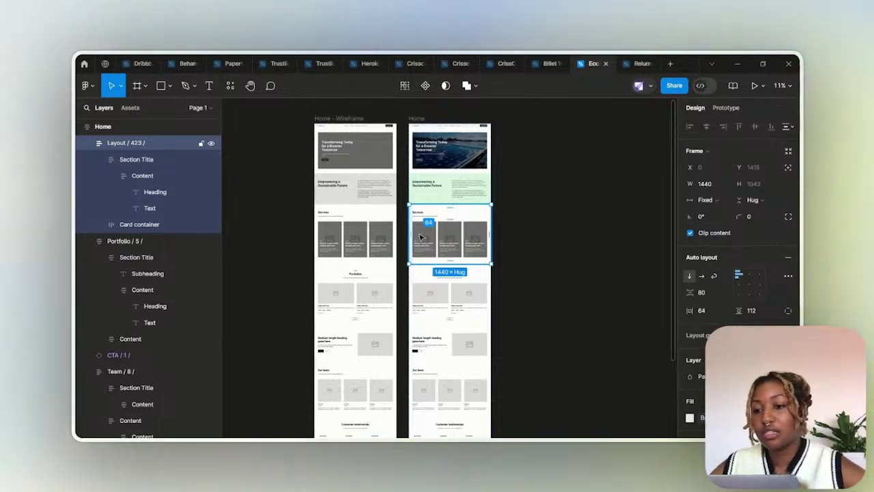
Compare the Home frame with the wireframe beside it, examining the Services and Portfolio sections up close
{"action": "scroll", "coordinate": [485, 264], "scroll_direction": "right", "scroll_amount": 3}
{"action": "scroll", "coordinate": [485, 263], "scroll_direction": "down", "scroll_amount": 1}
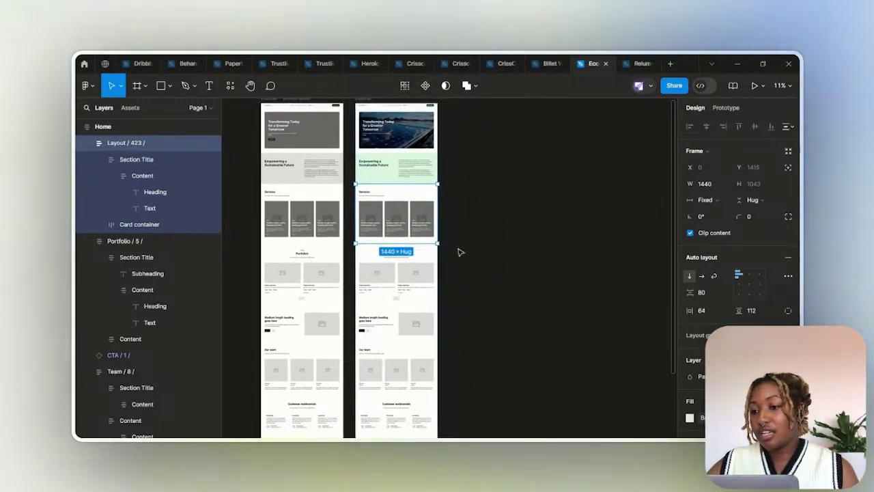
{"action": "left_click", "coordinate": [487, 273]}
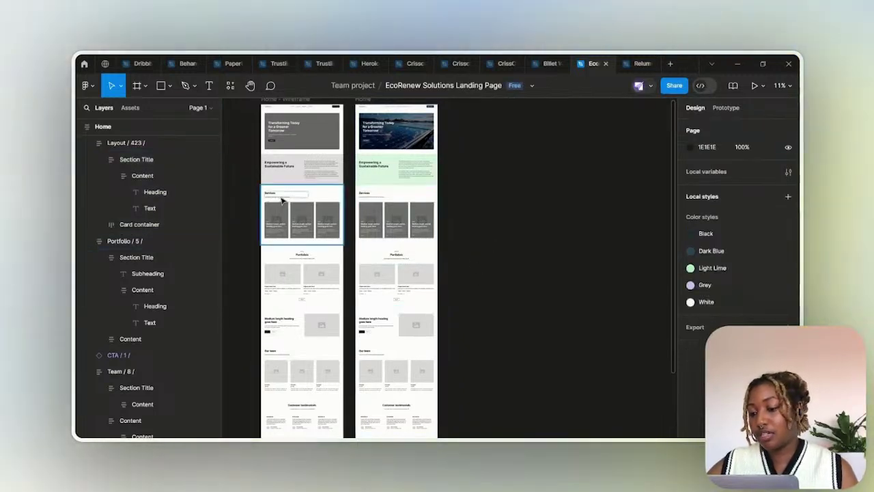
{"action": "scroll", "coordinate": [280, 196], "scroll_direction": "up", "scroll_amount": 3}
{"action": "scroll", "coordinate": [476, 220], "scroll_direction": "down", "scroll_amount": 4}
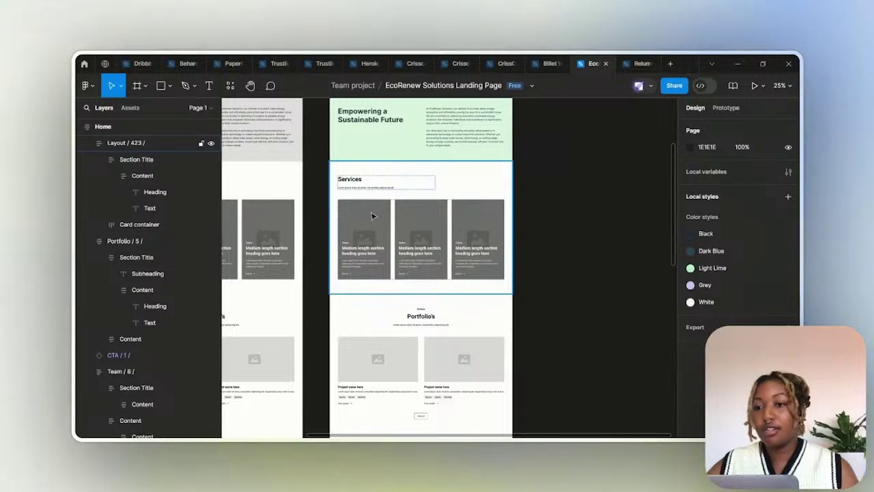
{"action": "scroll", "coordinate": [477, 219], "scroll_direction": "right", "scroll_amount": 3}
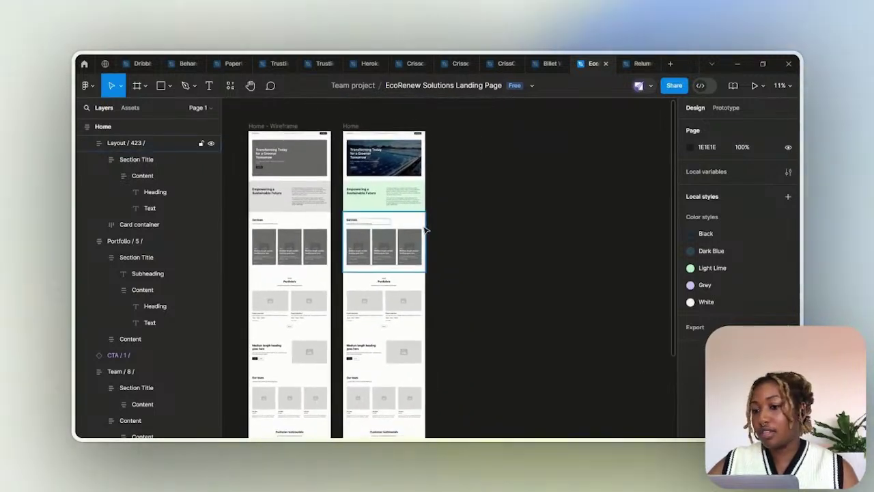
Switch to the browser and copy the service names "Solar Energy, Wind Energy, Bioenergy" from the Services Section of the project brief
{"action": "left_click", "coordinate": [426, 400]}
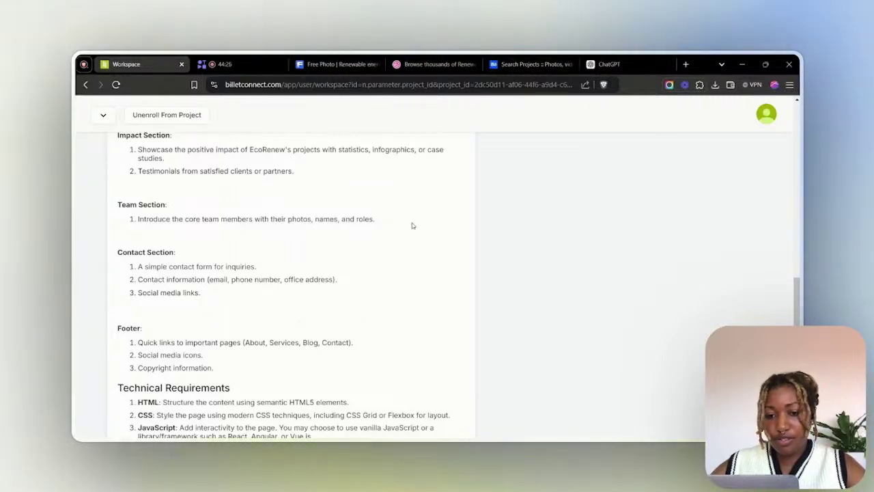
{"action": "scroll", "coordinate": [411, 225], "scroll_direction": "up", "scroll_amount": 4}
{"action": "left_click", "coordinate": [608, 64]}
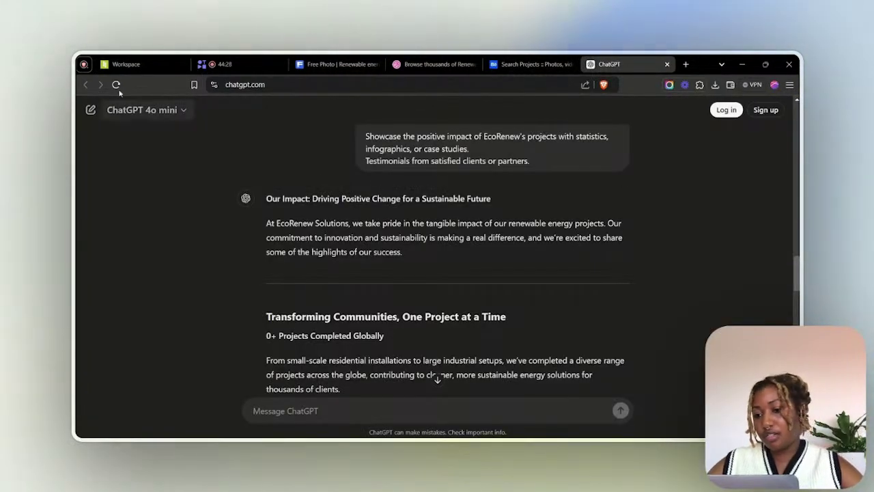
{"action": "left_click", "coordinate": [125, 64]}
{"action": "scroll", "coordinate": [277, 263], "scroll_direction": "down", "scroll_amount": 2}
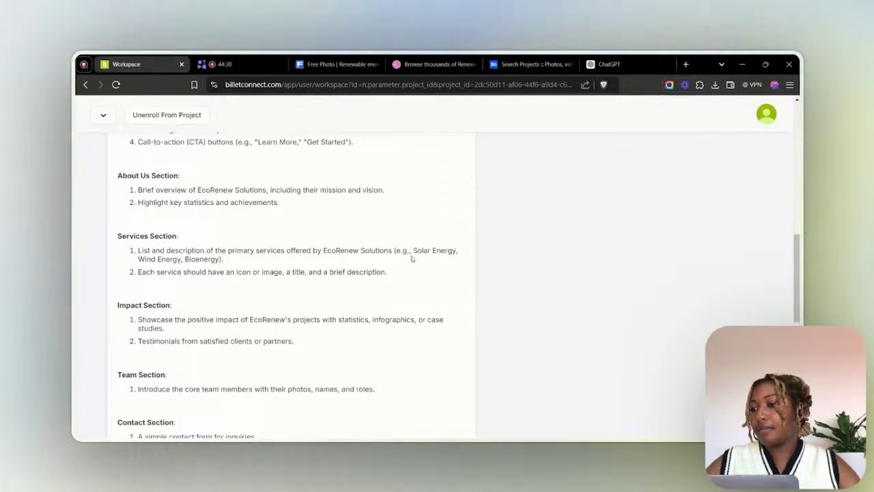
{"action": "left_click_drag", "start_coordinate": [220, 260], "coordinate": [316, 228]}
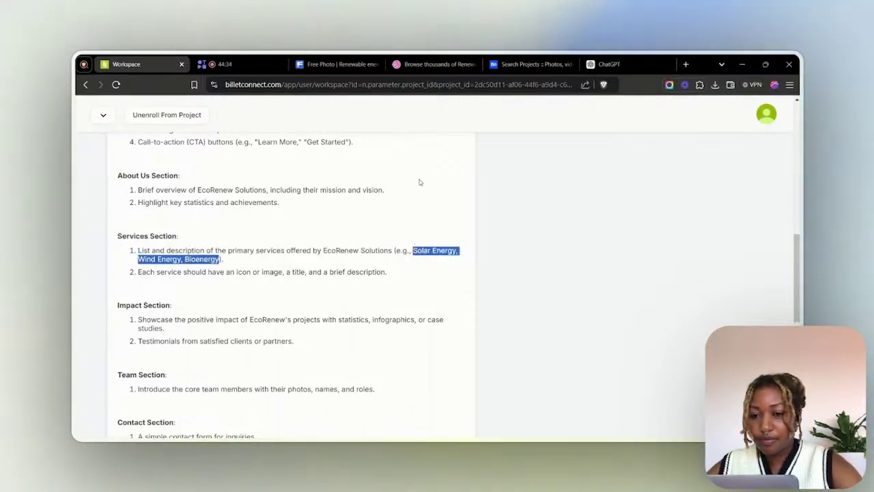
Ask ChatGPT: "Please generate a heading for the services (Solar Energy, Wind Energy, Bioenergy)"
{"action": "left_click", "coordinate": [608, 63]}
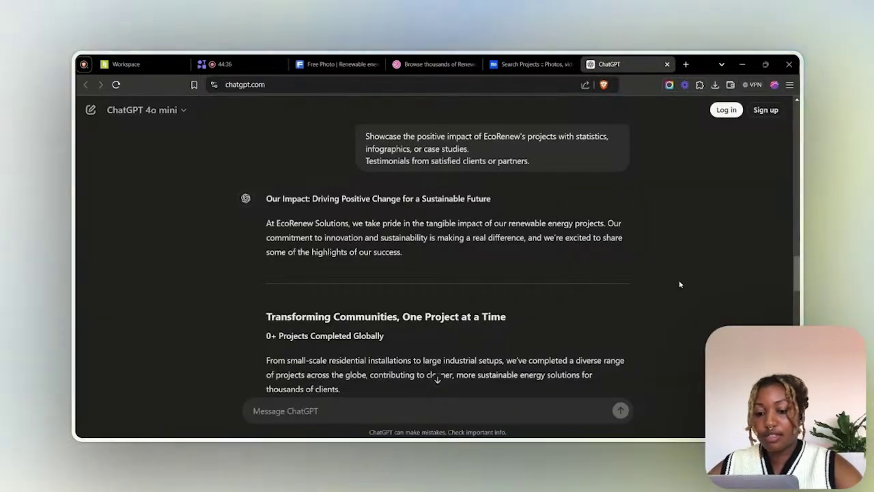
{"action": "scroll", "coordinate": [683, 283], "scroll_direction": "up", "scroll_amount": 10}
{"action": "scroll", "coordinate": [729, 308], "scroll_direction": "up", "scroll_amount": 10}
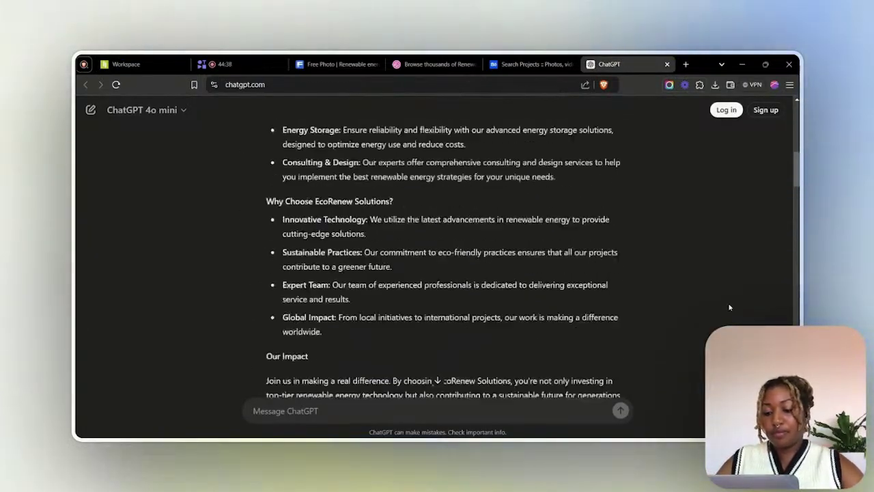
{"action": "scroll", "coordinate": [625, 321], "scroll_direction": "down", "scroll_amount": 5}
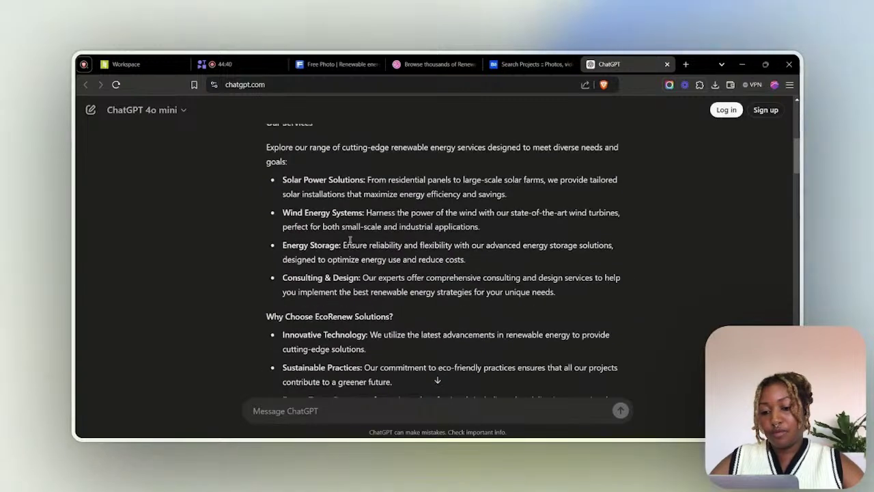
{"action": "left_click", "coordinate": [338, 413]}
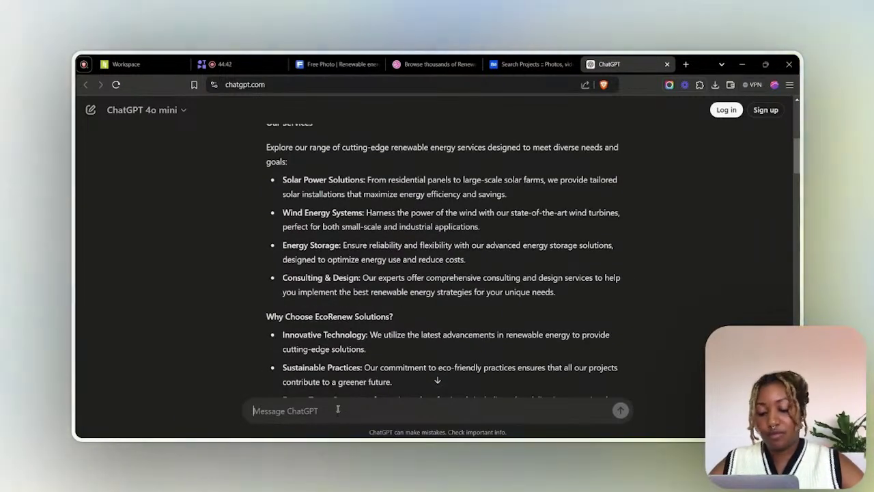
{"action": "type", "text": "Please generate a"}
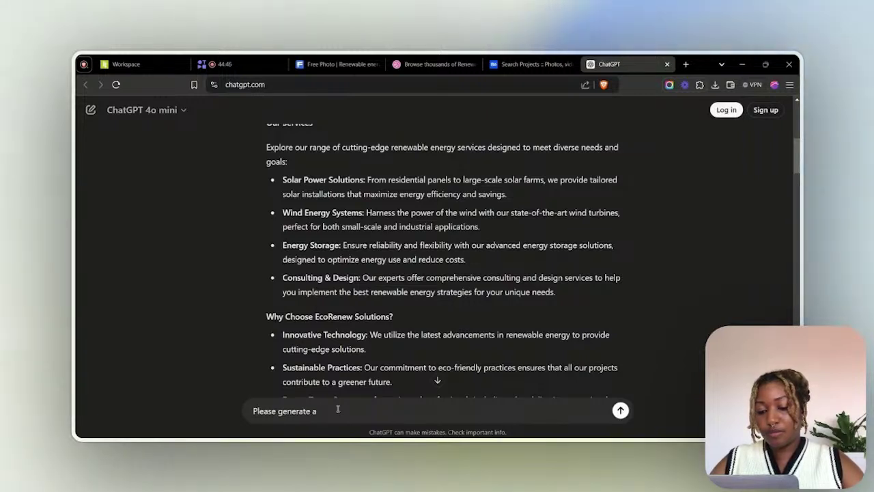
{"action": "type", "text": " heading "}
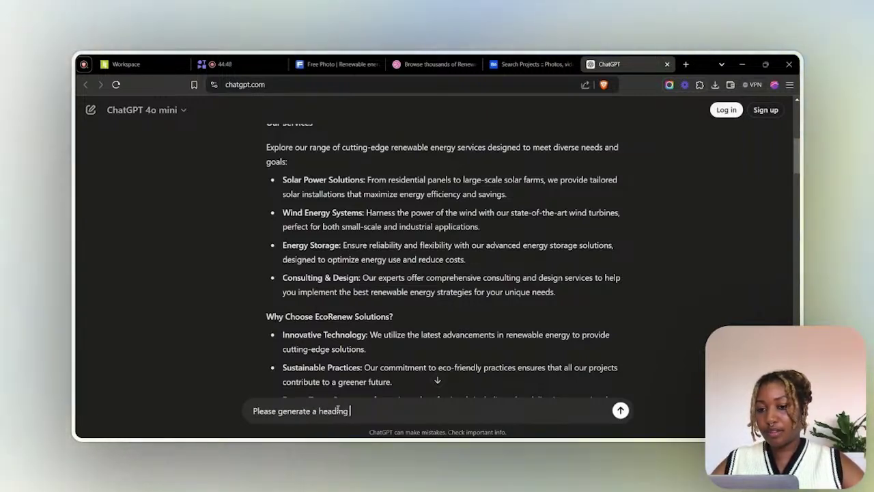
{"action": "type", "text": "for te"}
{"action": "key", "text": "BackSpace"}
{"action": "type", "text": "h"}
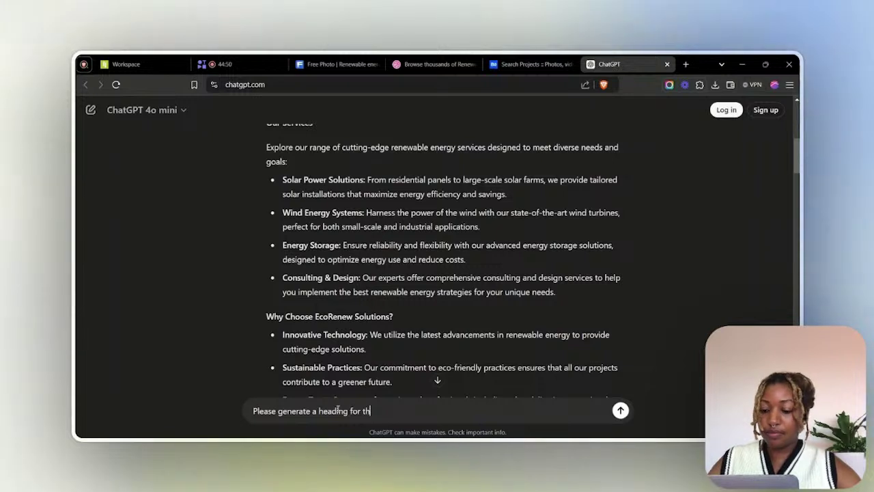
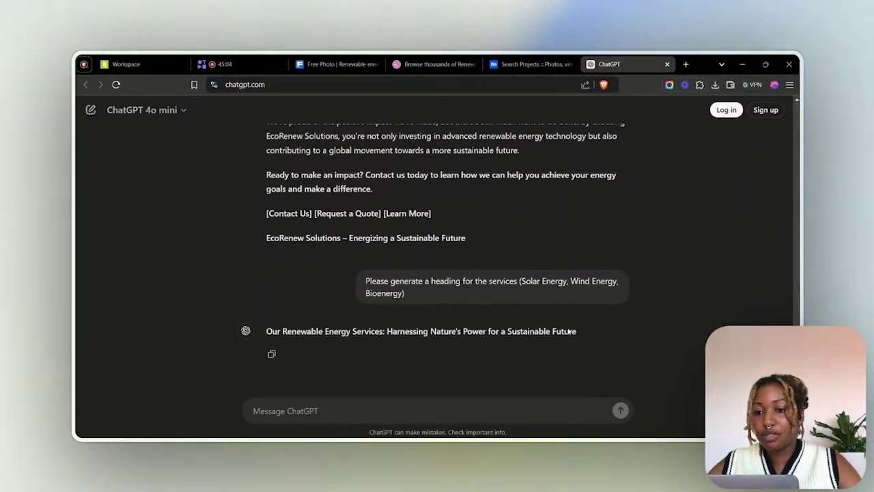
Copy "Harnessing Nature's Power for a Sustainable Future" from ChatGPT's reply and replace the Services heading of the Home frame in Figma with it
{"action": "left_click_drag", "start_coordinate": [576, 331], "coordinate": [387, 331]}
{"action": "key", "text": "ctrl+c"}
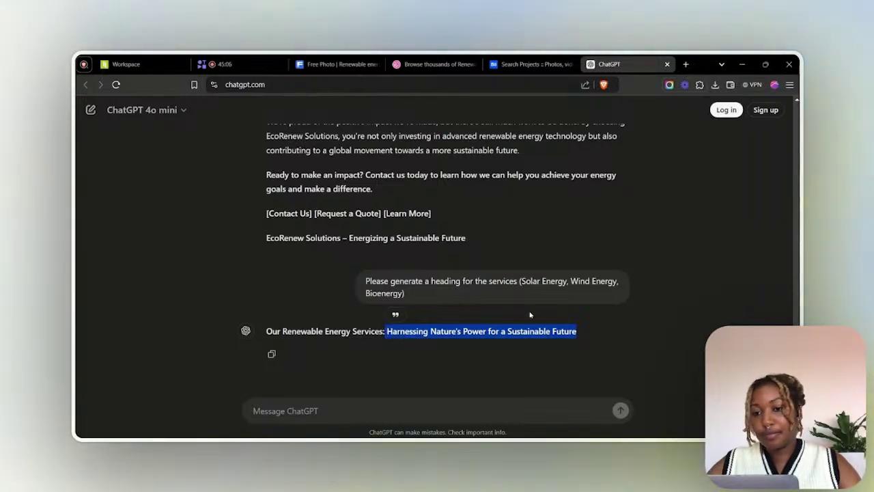
{"action": "key", "text": "alt+Tab"}
{"action": "scroll", "coordinate": [336, 158], "scroll_direction": "up", "scroll_amount": 5}
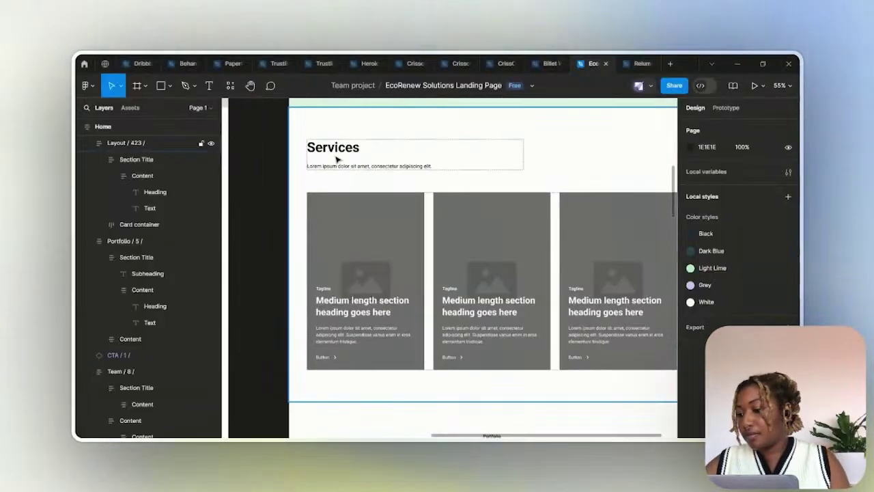
{"action": "left_click", "coordinate": [336, 158]}
{"action": "left_click", "coordinate": [334, 147], "text": "ctrl"}
{"action": "key", "text": "ctrl+v"}
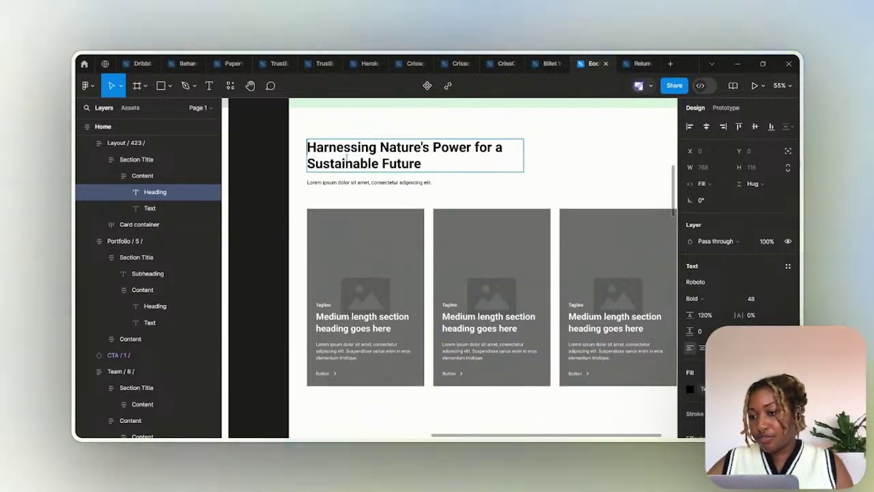
Apply the Black color style to the new Services section heading and set its font to Inter Semi Bold
{"action": "key", "text": "ctrl+a"}
{"action": "left_click", "coordinate": [690, 389]}
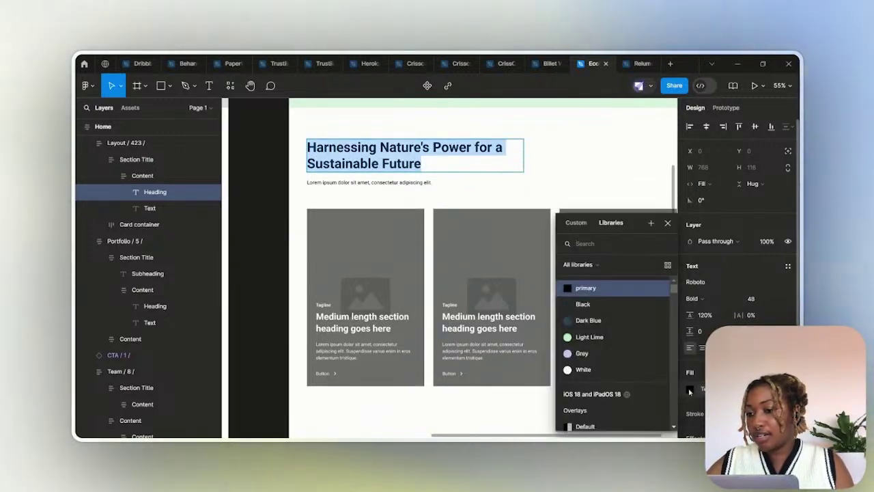
{"action": "key", "text": "Escape"}
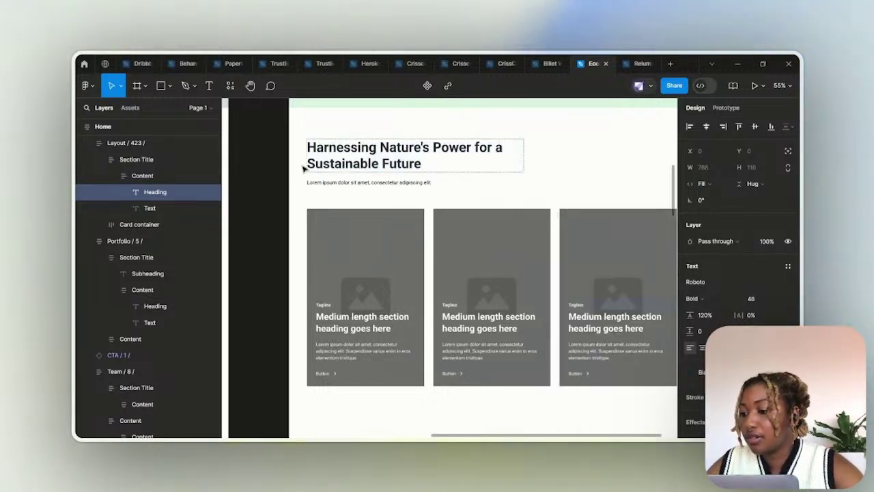
{"action": "key", "text": "Return"}
{"action": "left_click", "coordinate": [696, 281]}
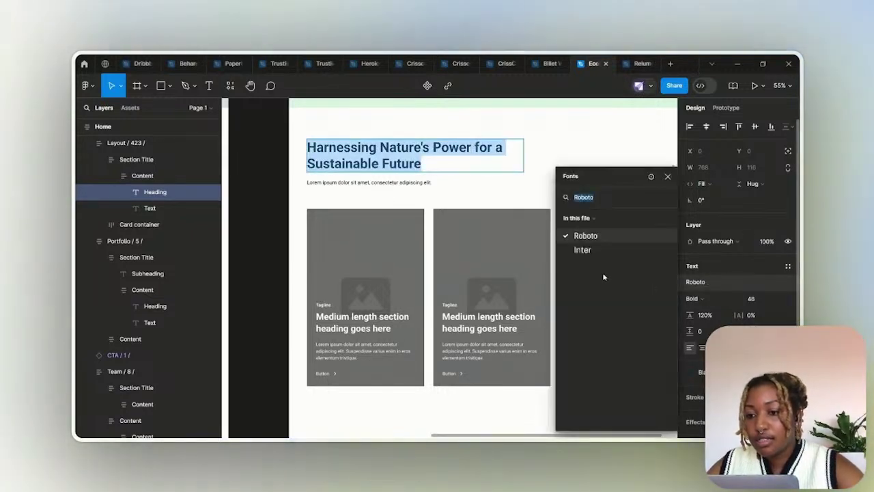
{"action": "left_click", "coordinate": [583, 250]}
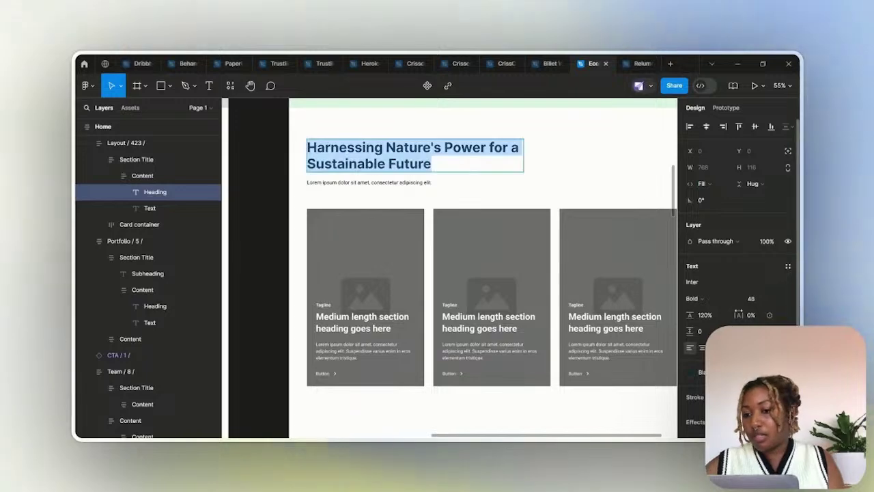
{"action": "left_click", "coordinate": [698, 298]}
{"action": "left_click", "coordinate": [717, 228]}
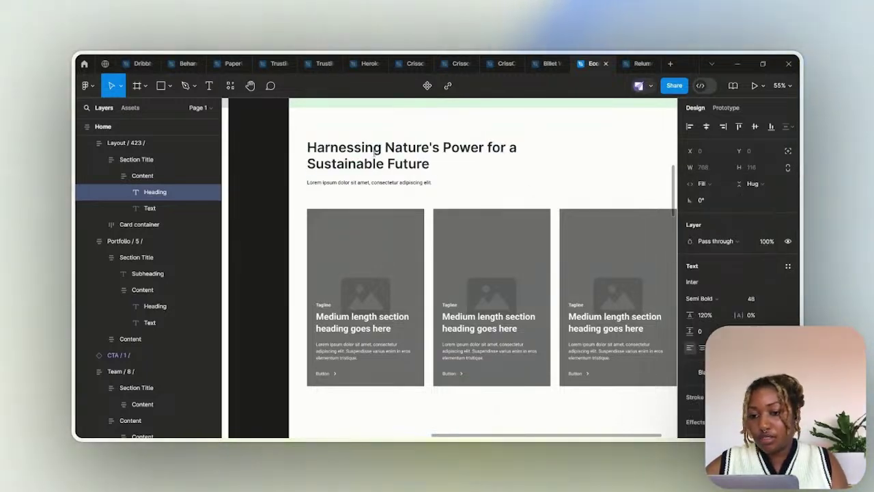
Set the weight of the "Empowering a Sustainable Future" heading in the Home frame to Semi Bold
{"action": "scroll", "coordinate": [451, 267], "scroll_direction": "down", "scroll_amount": 3}
{"action": "scroll", "coordinate": [451, 266], "scroll_direction": "up", "scroll_amount": 4}
{"action": "left_click", "coordinate": [372, 206]}
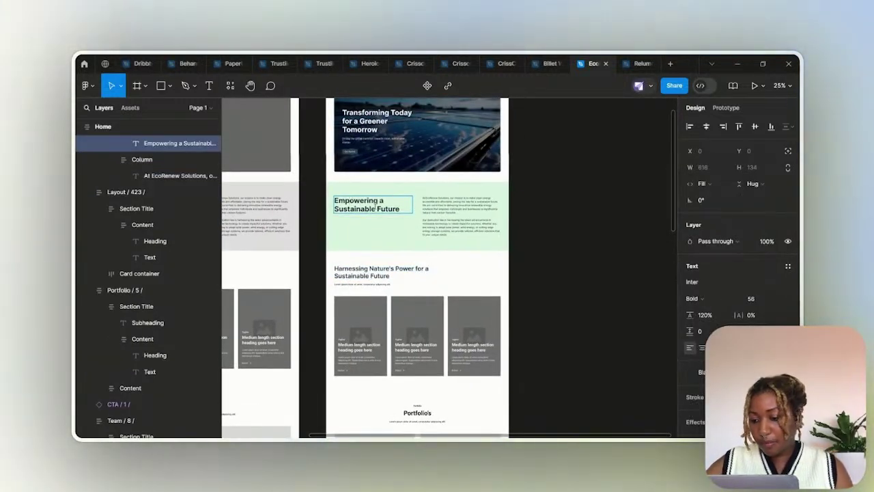
{"action": "double_click", "coordinate": [378, 207]}
{"action": "left_click", "coordinate": [699, 299]}
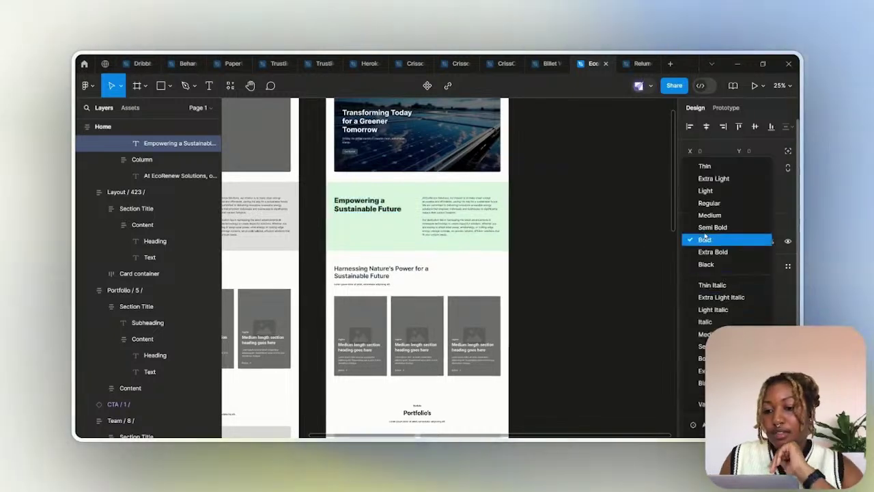
{"action": "left_click", "coordinate": [710, 228]}
{"action": "left_click", "coordinate": [630, 230]}
{"action": "scroll", "coordinate": [377, 270], "scroll_direction": "up", "scroll_amount": 4}
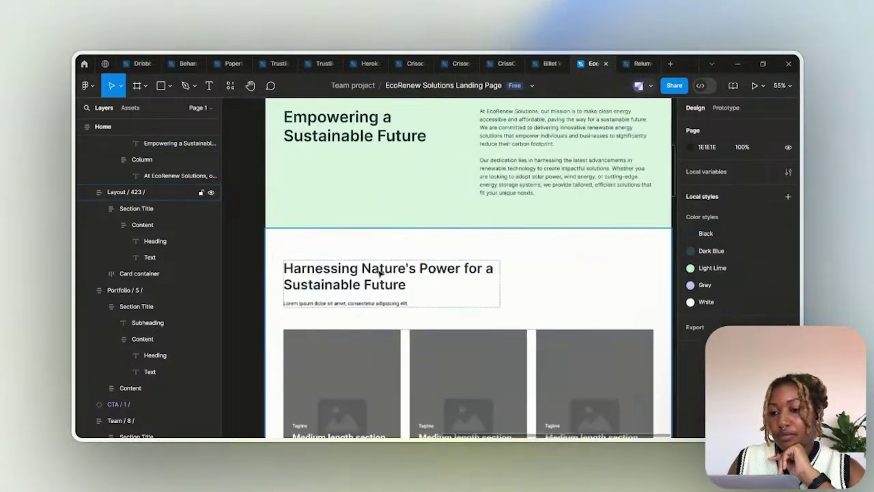
Switch to ChatGPT in the browser and examine the earlier service descriptions against the services listed in the project brief
{"action": "left_click", "coordinate": [429, 397]}
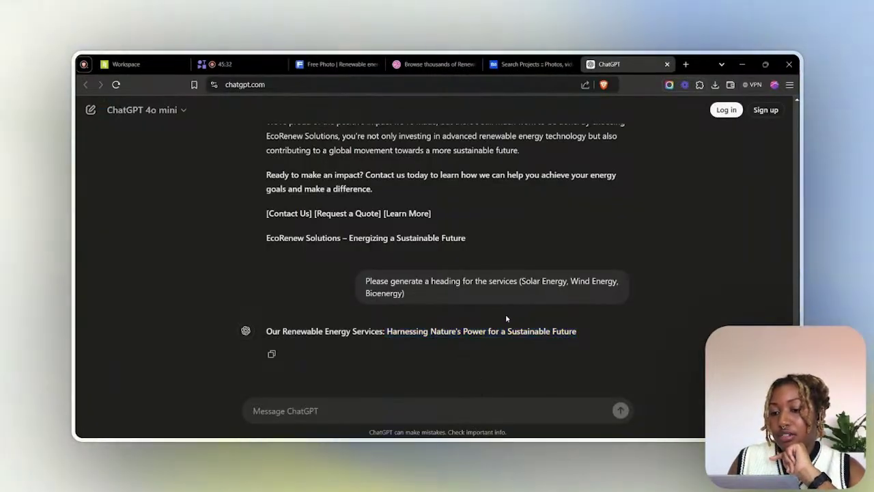
{"action": "scroll", "coordinate": [519, 308], "scroll_direction": "up", "scroll_amount": 1}
{"action": "scroll", "coordinate": [567, 306], "scroll_direction": "up", "scroll_amount": 15}
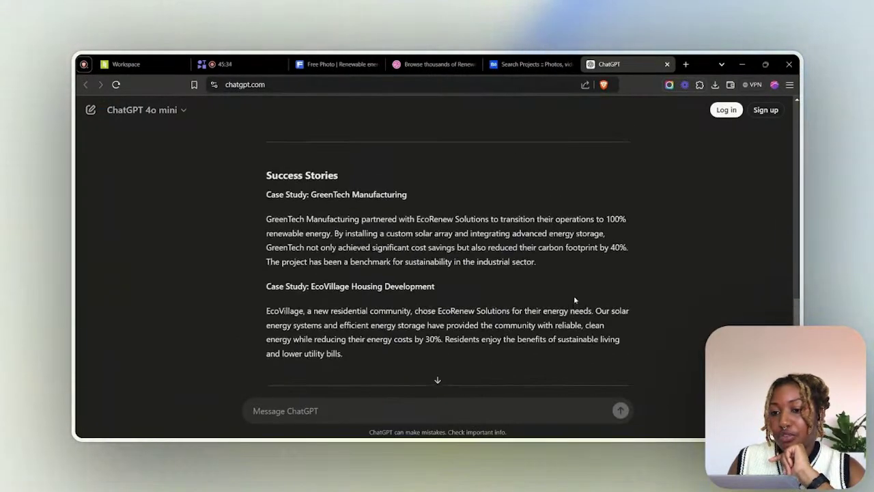
{"action": "scroll", "coordinate": [580, 246], "scroll_direction": "up", "scroll_amount": 3}
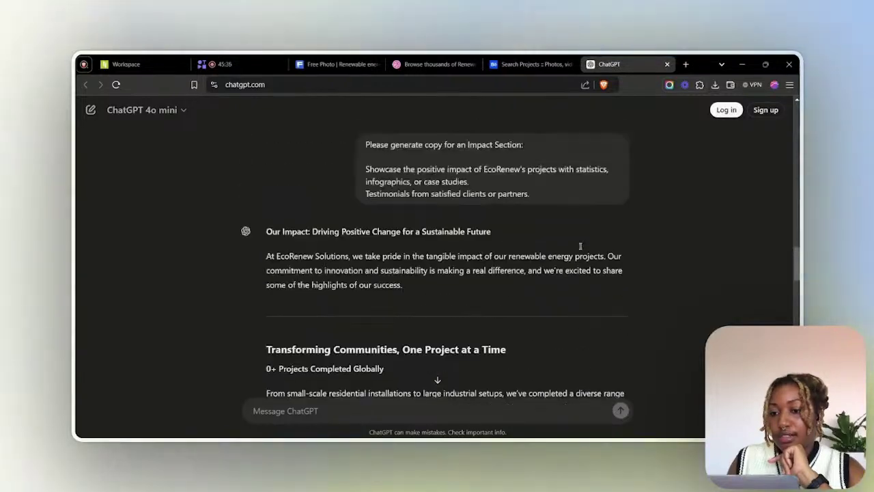
{"action": "scroll", "coordinate": [603, 242], "scroll_direction": "down", "scroll_amount": 5}
{"action": "scroll", "coordinate": [605, 240], "scroll_direction": "up", "scroll_amount": 20}
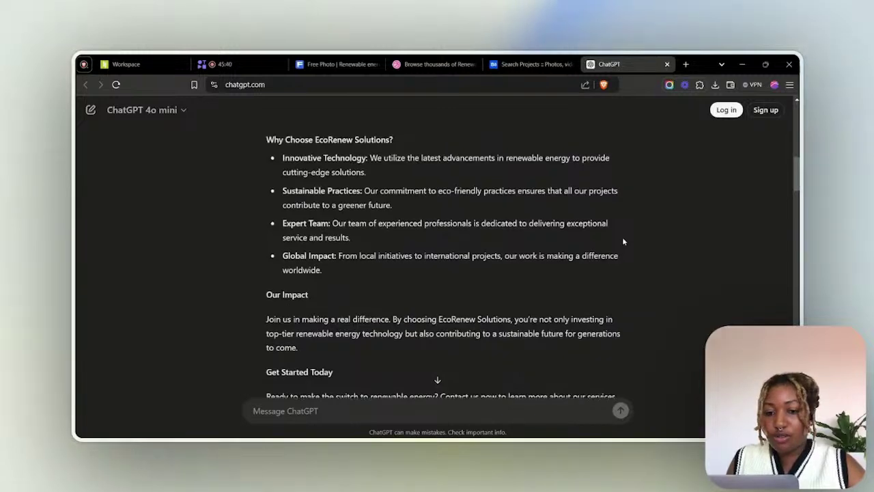
{"action": "scroll", "coordinate": [623, 241], "scroll_direction": "up", "scroll_amount": 3}
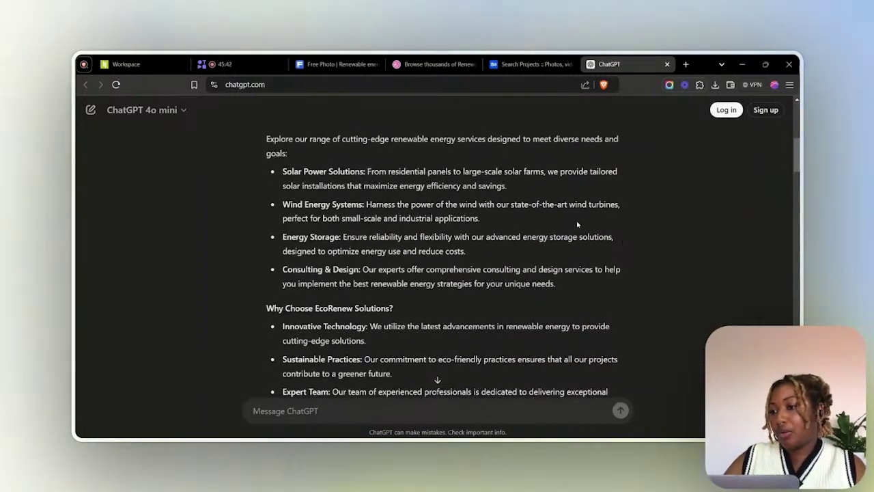
{"action": "left_click", "coordinate": [130, 63]}
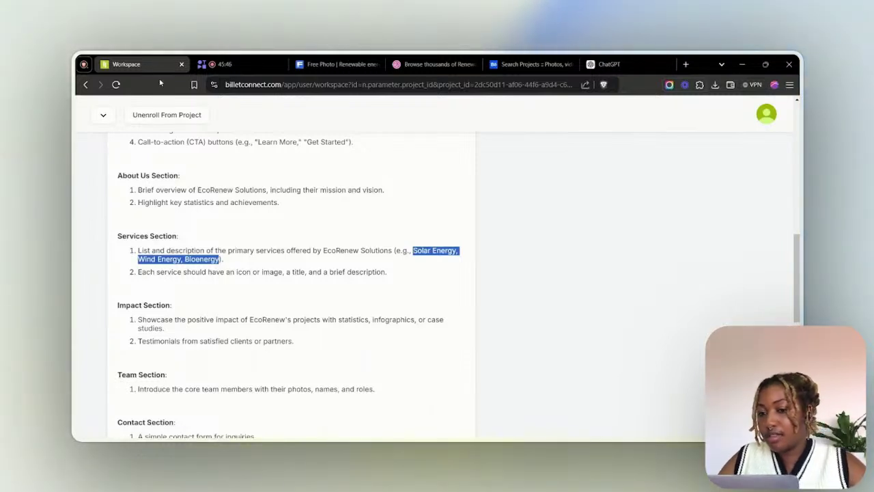
{"action": "left_click", "coordinate": [605, 64]}
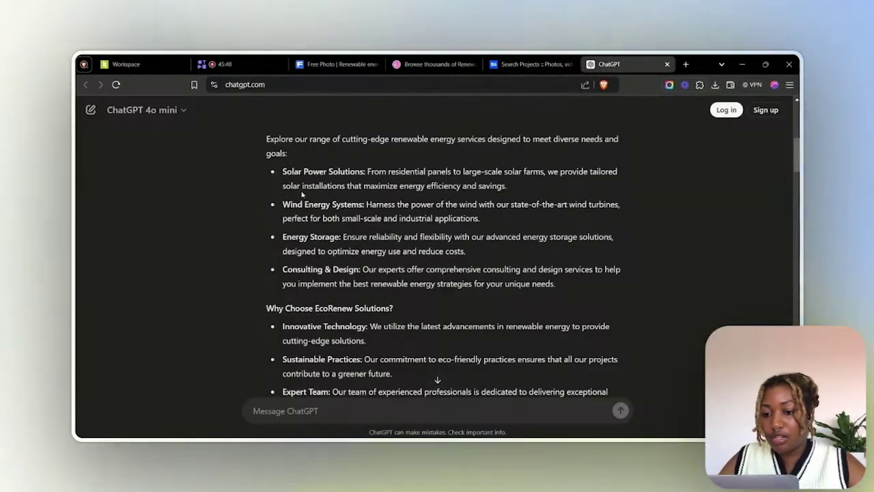
{"action": "left_click_drag", "start_coordinate": [283, 172], "coordinate": [360, 170]}
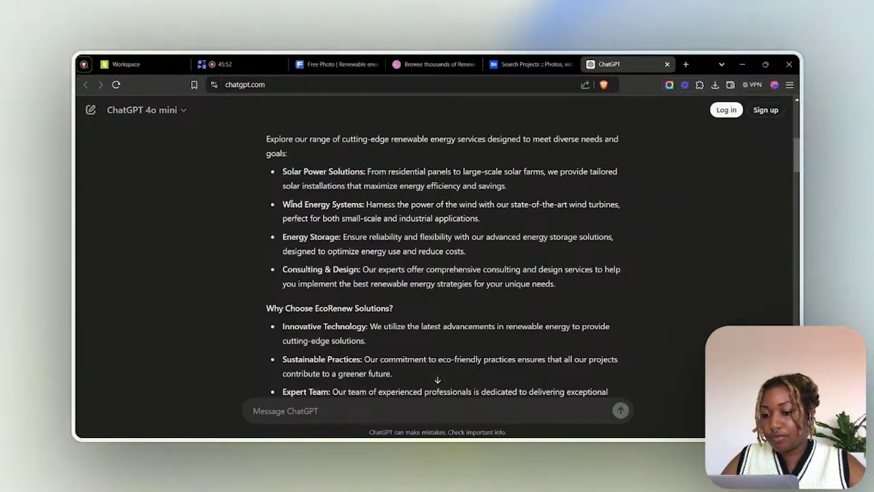
Draft a follow-up ChatGPT prompt beginning "These are the services:" and pick the list Solar Energy, Wind Energy, Bioenergy from the earlier prompt
{"action": "scroll", "coordinate": [640, 262], "scroll_direction": "down", "scroll_amount": 15}
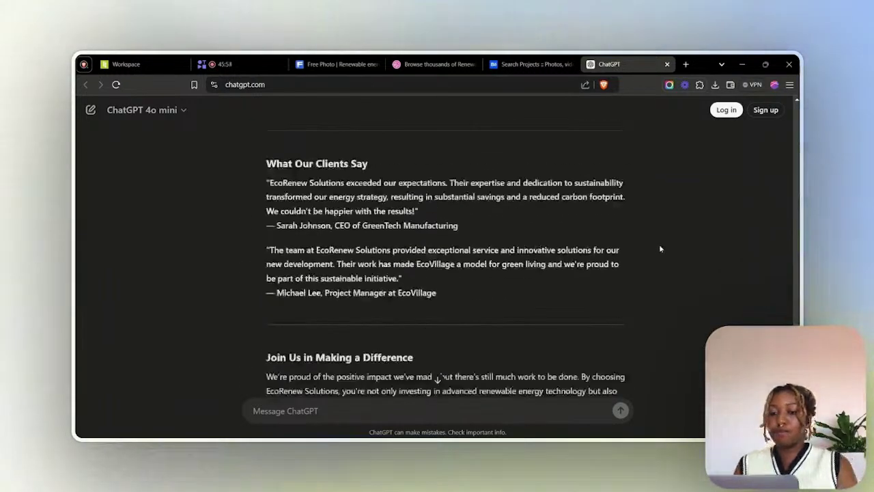
{"action": "scroll", "coordinate": [660, 247], "scroll_direction": "down", "scroll_amount": 5}
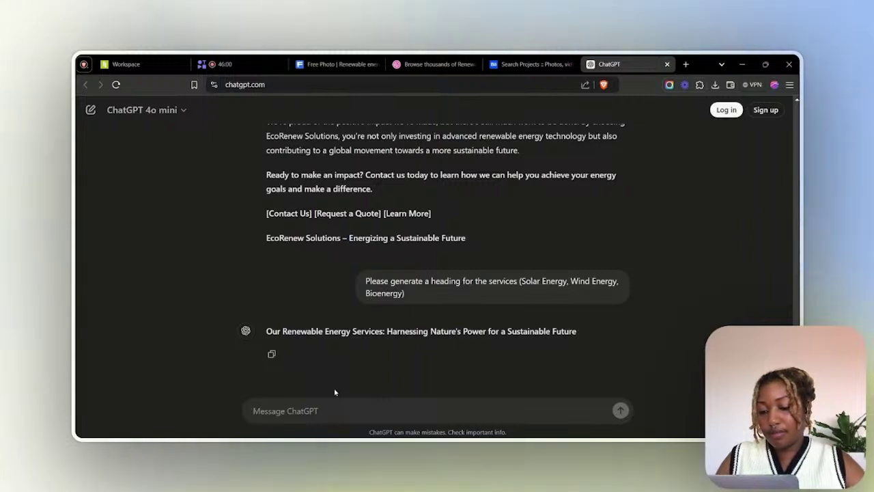
{"action": "type", "text": "These are t"}
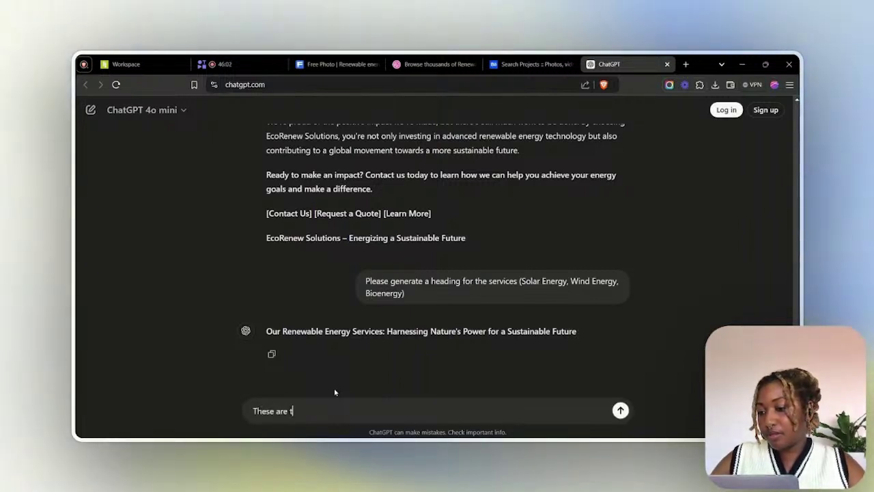
{"action": "type", "text": "he services"}
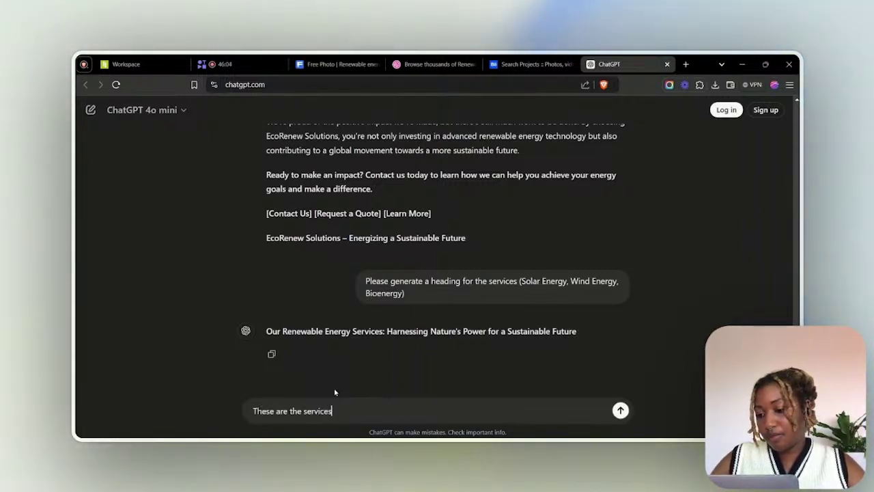
{"action": "type", "text": ":"}
{"action": "type", "text": "Harnessing Nature's Power for a Sustainable Future"}
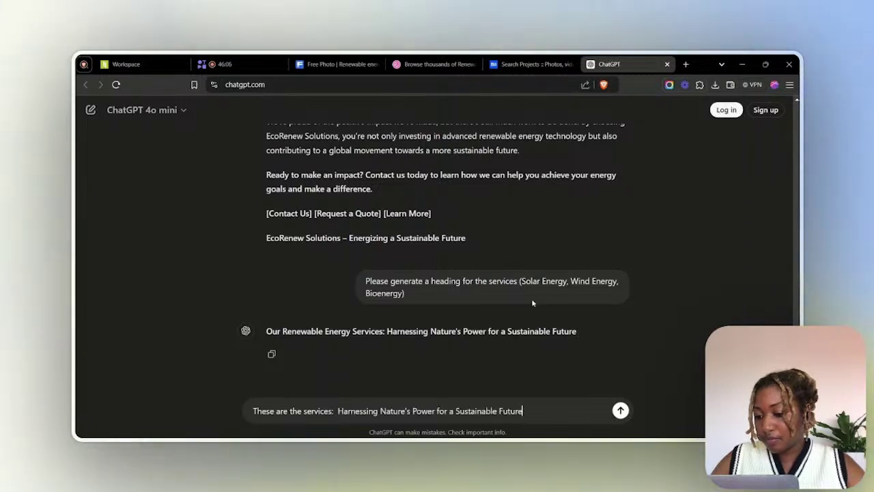
{"action": "left_click_drag", "start_coordinate": [532, 303], "coordinate": [523, 281]}
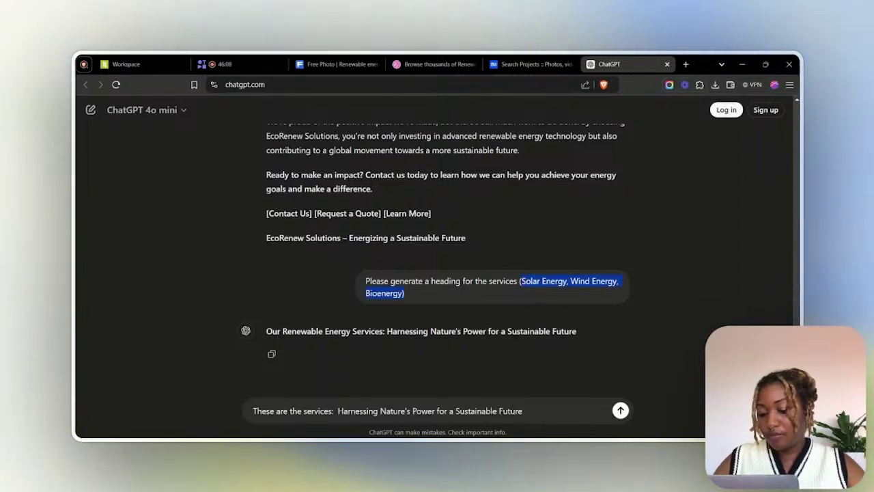
{"action": "left_click", "coordinate": [537, 410]}
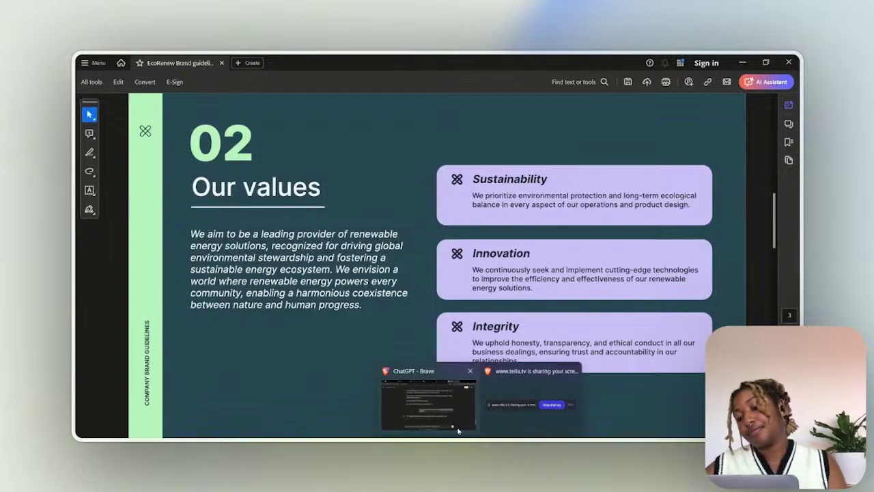
{"action": "left_click", "coordinate": [459, 431]}
{"action": "left_click_drag", "start_coordinate": [531, 408], "coordinate": [414, 408]}
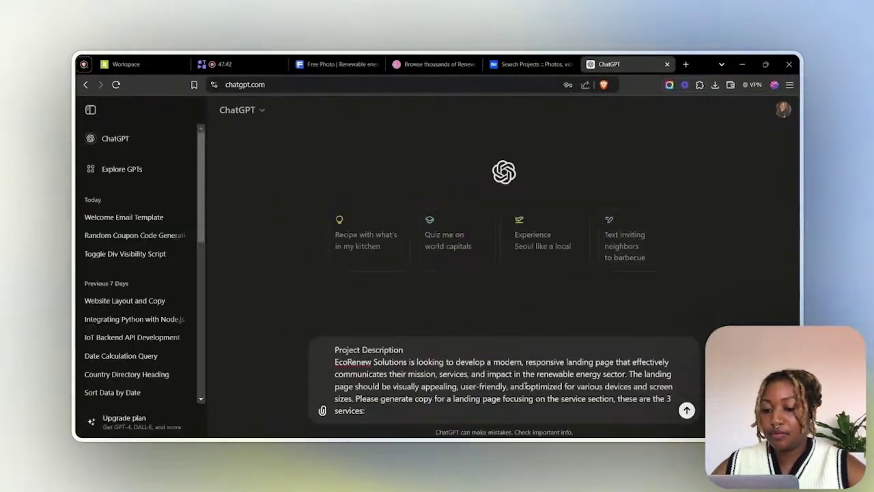
Submit the ChatGPT request for service section copy on Solar Energy, Wind Energy and Bioenergy, and copy the reply's introduction from "we are committed"
{"action": "key", "text": "Return"}
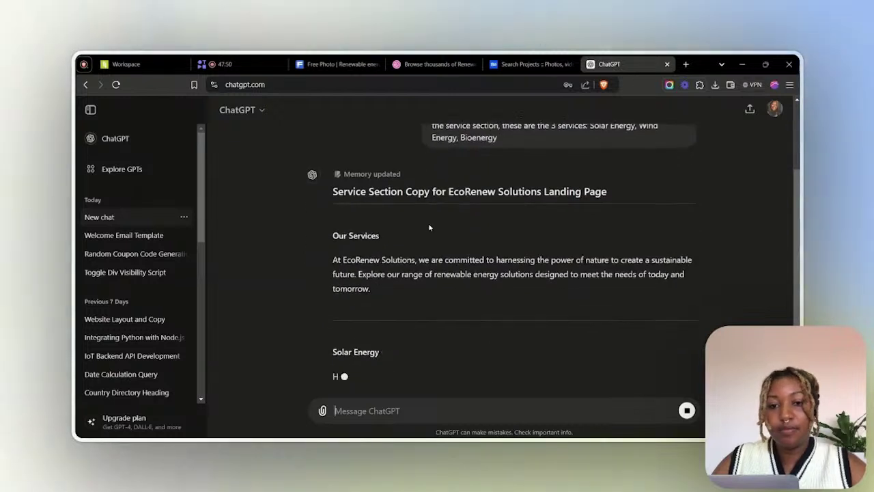
{"action": "left_click_drag", "start_coordinate": [371, 271], "coordinate": [413, 225]}
{"action": "key", "text": "ctrl+c"}
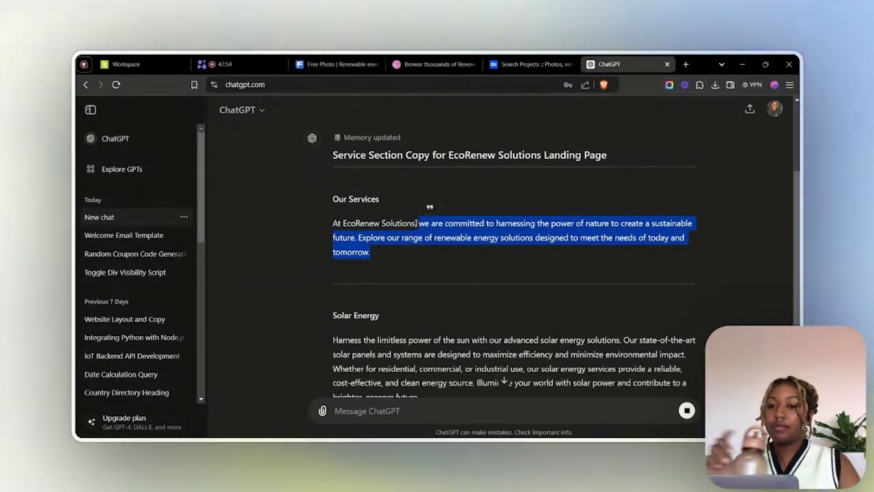
{"action": "left_click", "coordinate": [90, 109]}
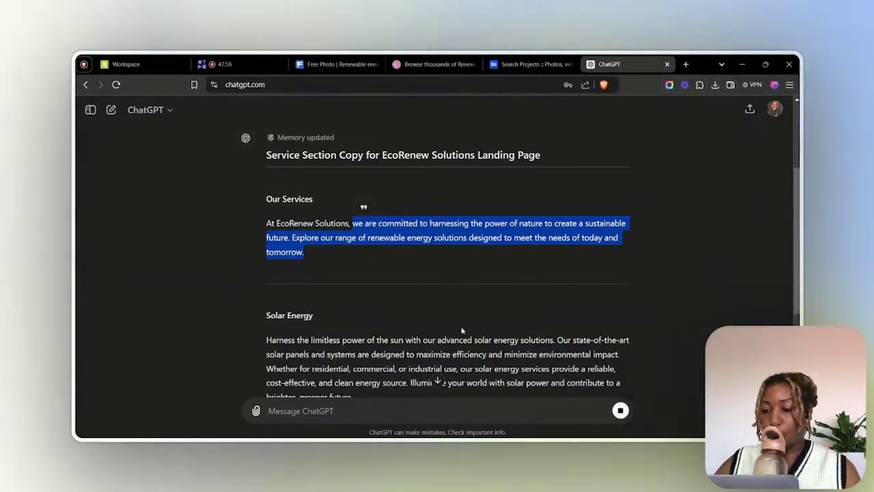
Switch to Figma and replace the placeholder text under the Services heading of the Home frame with the copied introduction
{"action": "key", "text": "alt+Tab"}
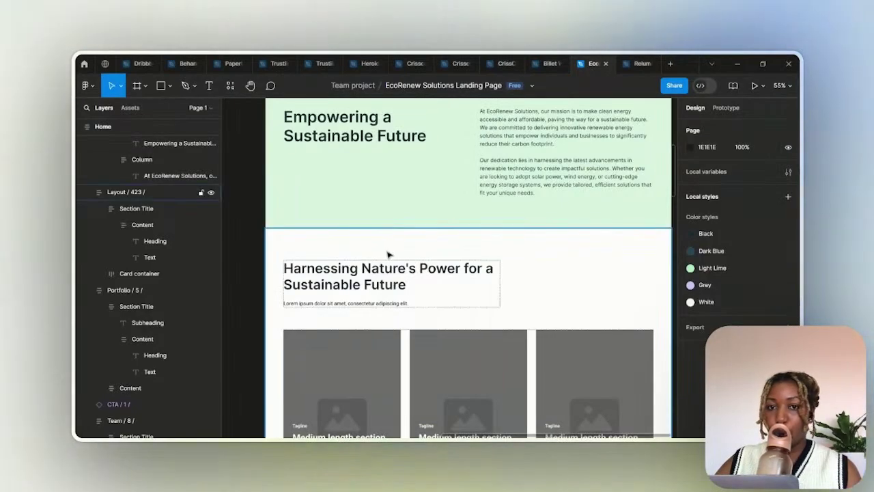
{"action": "left_click", "coordinate": [374, 307]}
{"action": "double_click", "coordinate": [374, 307]}
{"action": "double_click", "coordinate": [374, 306]}
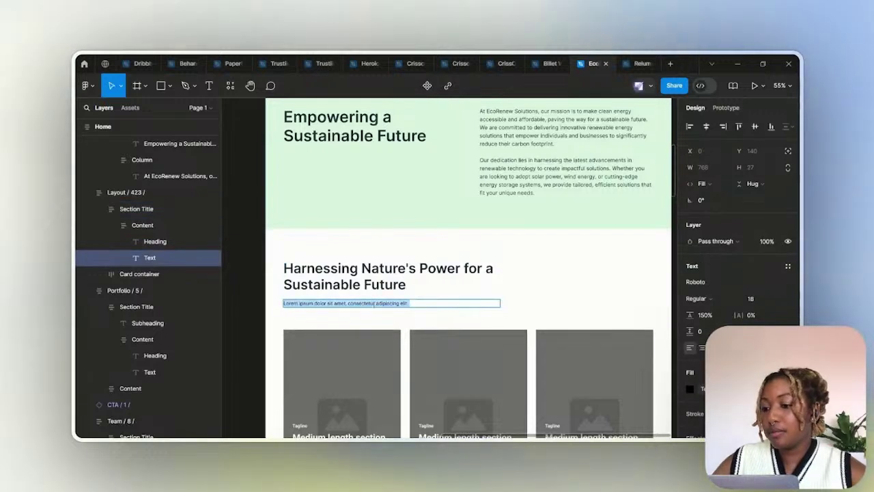
{"action": "key", "text": "ctrl+v"}
Set the font of the Services description to Inter and apply the Black color style to it
{"action": "key", "text": "ctrl+a"}
{"action": "left_click", "coordinate": [695, 281]}
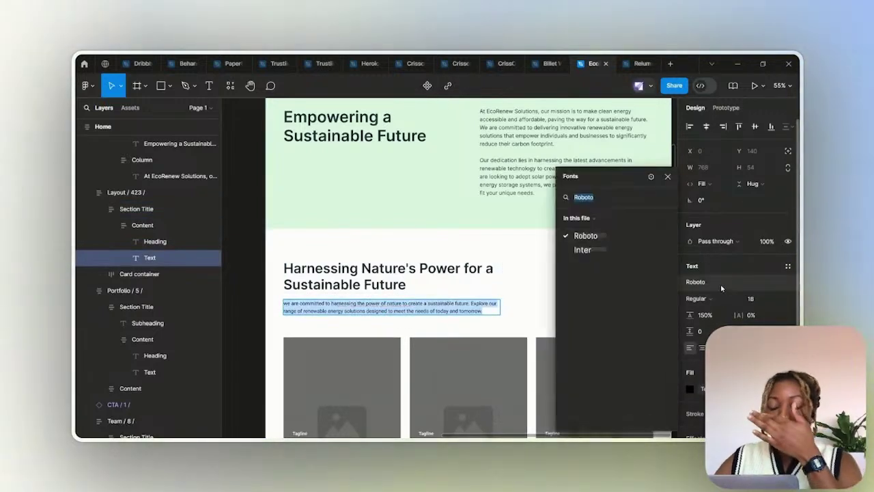
{"action": "left_click", "coordinate": [638, 252]}
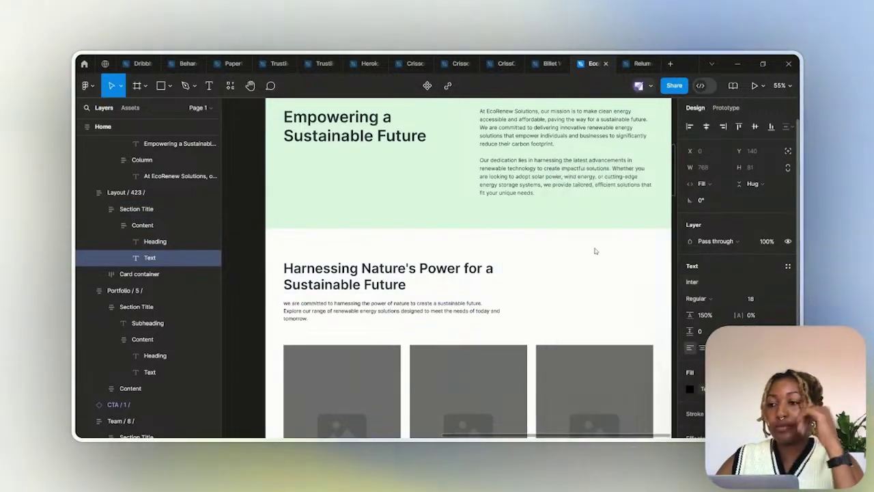
{"action": "left_click", "coordinate": [690, 389]}
{"action": "left_click", "coordinate": [592, 310]}
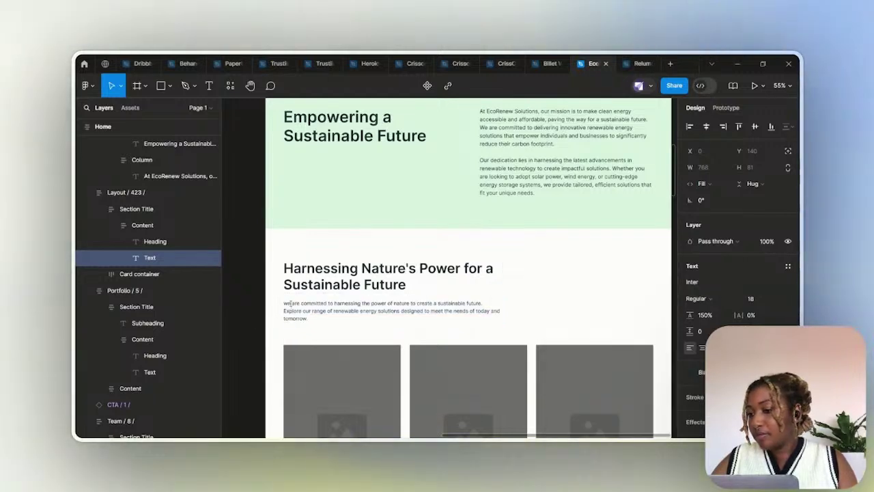
Capitalize "We" at the start of the Services description and replace "harnessing" with "using"
{"action": "scroll", "coordinate": [284, 301], "scroll_direction": "up", "scroll_amount": 5}
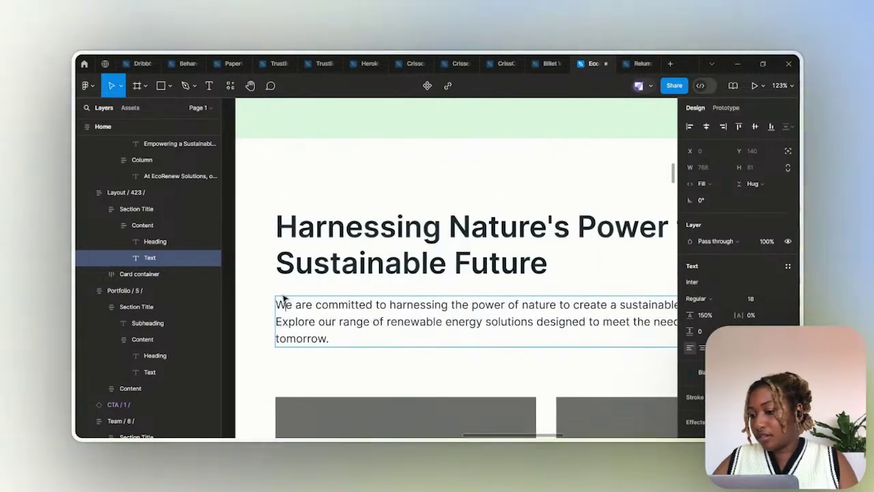
{"action": "scroll", "coordinate": [280, 301], "scroll_direction": "down", "scroll_amount": 5}
{"action": "scroll", "coordinate": [380, 309], "scroll_direction": "up", "scroll_amount": 5}
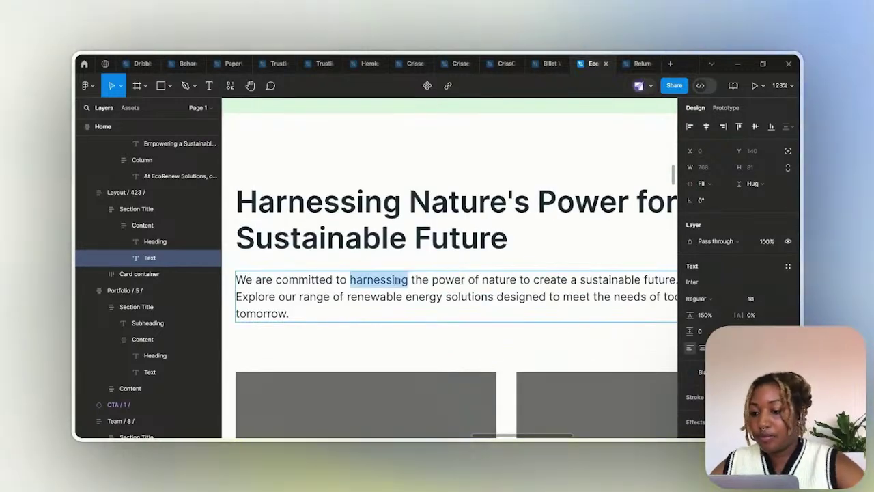
{"action": "type", "text": "using"}
{"action": "scroll", "coordinate": [376, 256], "scroll_direction": "down", "scroll_amount": 3}
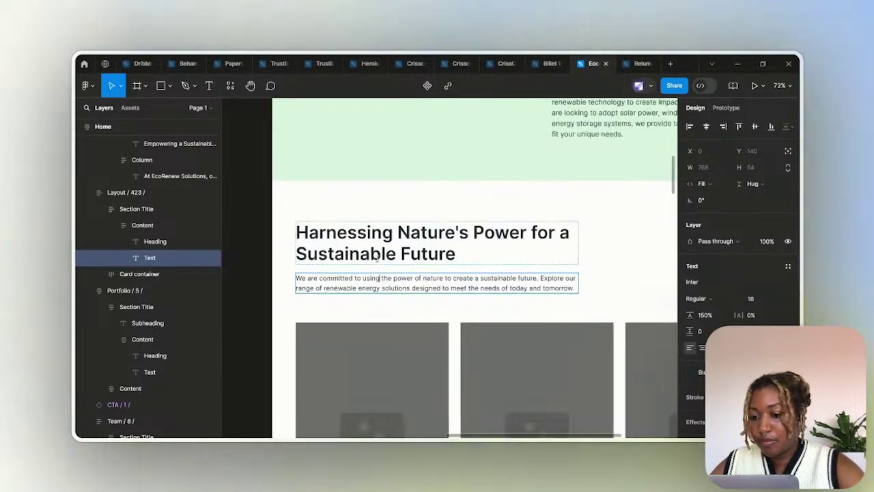
{"action": "scroll", "coordinate": [403, 276], "scroll_direction": "down", "scroll_amount": 3}
{"action": "scroll", "coordinate": [509, 309], "scroll_direction": "down", "scroll_amount": 3}
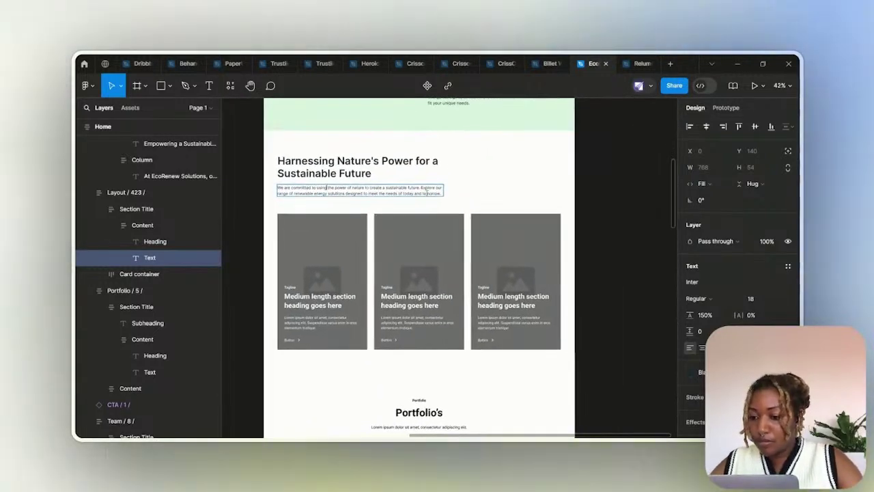
Delete the first sentence of the Services description so it starts with "Explore our range of renewable energy solutions"
{"action": "scroll", "coordinate": [425, 192], "scroll_direction": "up", "scroll_amount": 3}
{"action": "scroll", "coordinate": [433, 196], "scroll_direction": "down", "scroll_amount": 2}
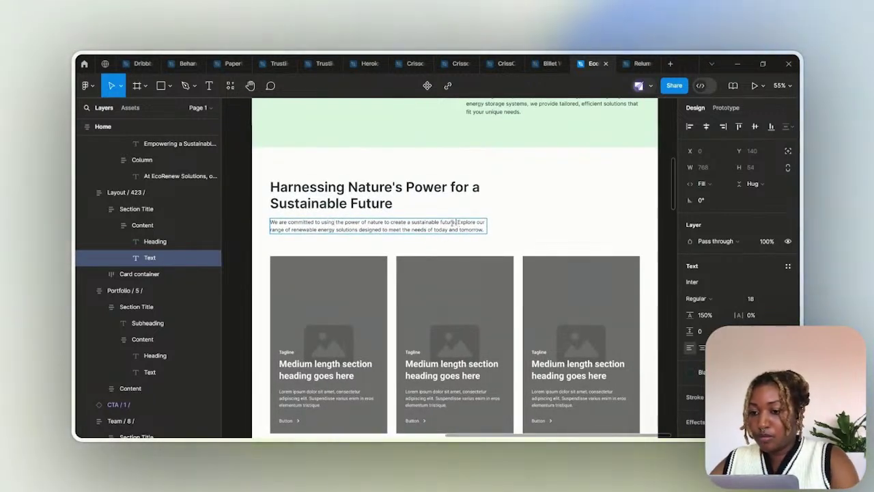
{"action": "key", "text": "BackSpace"}
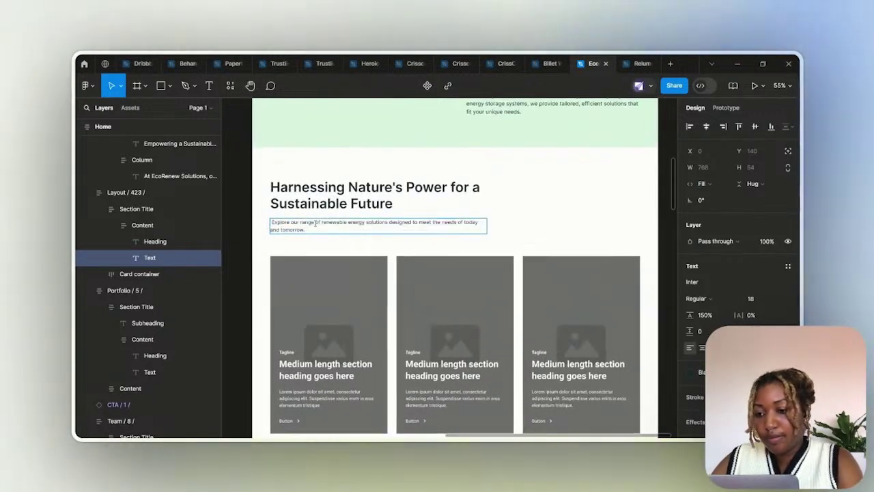
{"action": "key", "text": "Escape"}
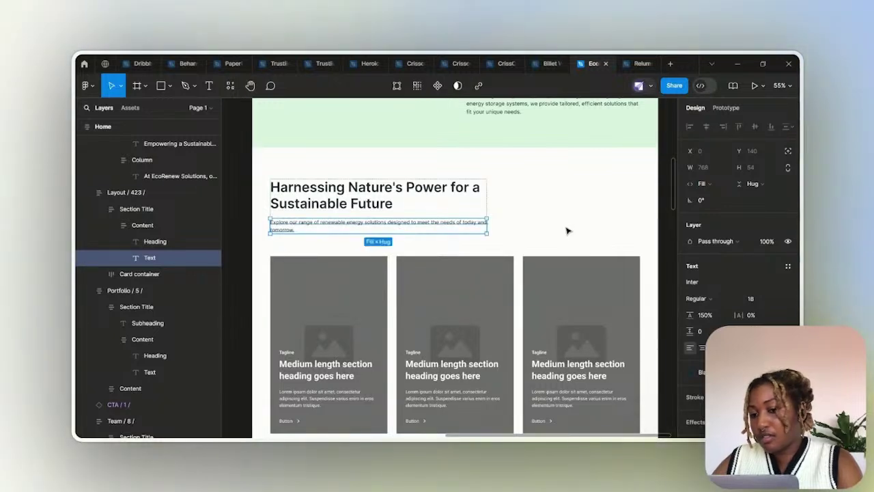
{"action": "left_click", "coordinate": [367, 220]}
Set the corner radius of the first service card in the Home frame to 10
{"action": "scroll", "coordinate": [373, 222], "scroll_direction": "down", "scroll_amount": 4}
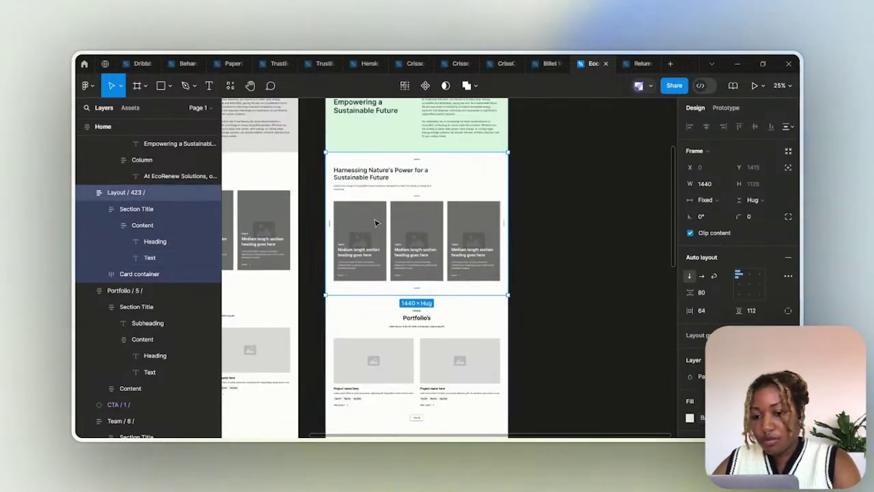
{"action": "left_click", "coordinate": [375, 222]}
{"action": "left_click", "coordinate": [375, 223]}
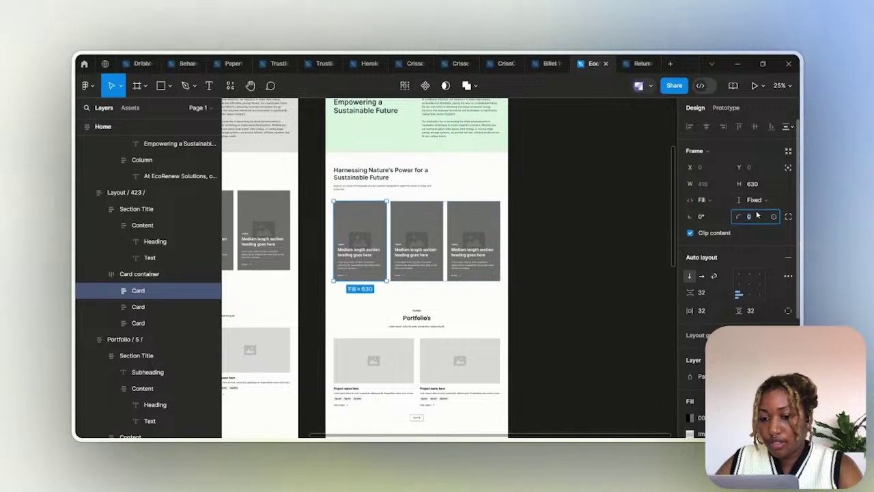
{"action": "type", "text": "10"}
{"action": "key", "text": "Return"}
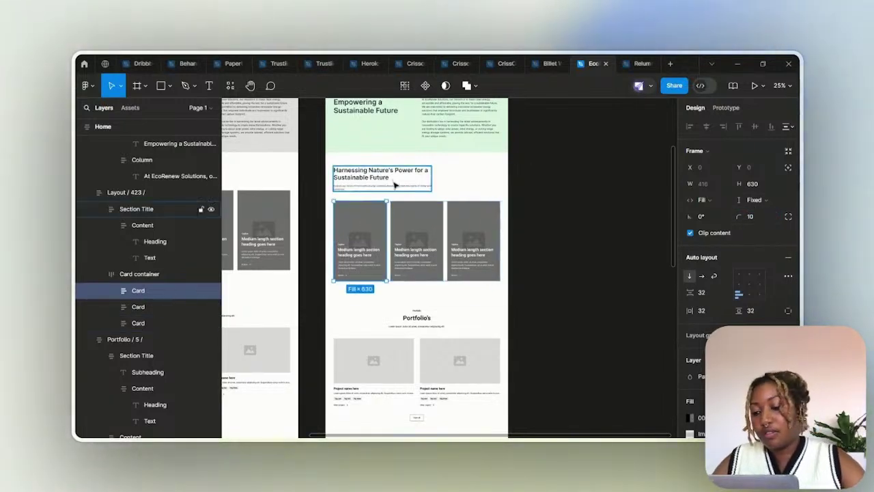
Delete the Tagline subheading from the first service card
{"action": "scroll", "coordinate": [394, 185], "scroll_direction": "up", "scroll_amount": 5}
{"action": "scroll", "coordinate": [390, 335], "scroll_direction": "down", "scroll_amount": 6}
{"action": "scroll", "coordinate": [372, 196], "scroll_direction": "up", "scroll_amount": 3}
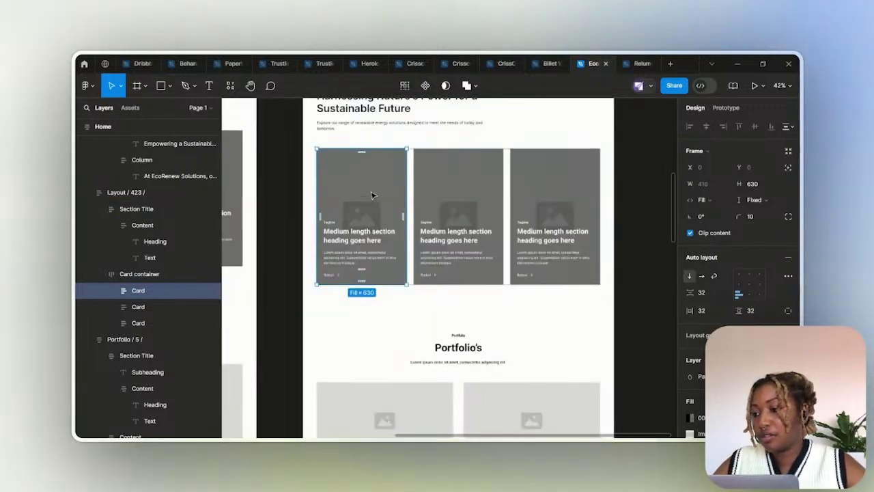
{"action": "double_click", "coordinate": [334, 225]}
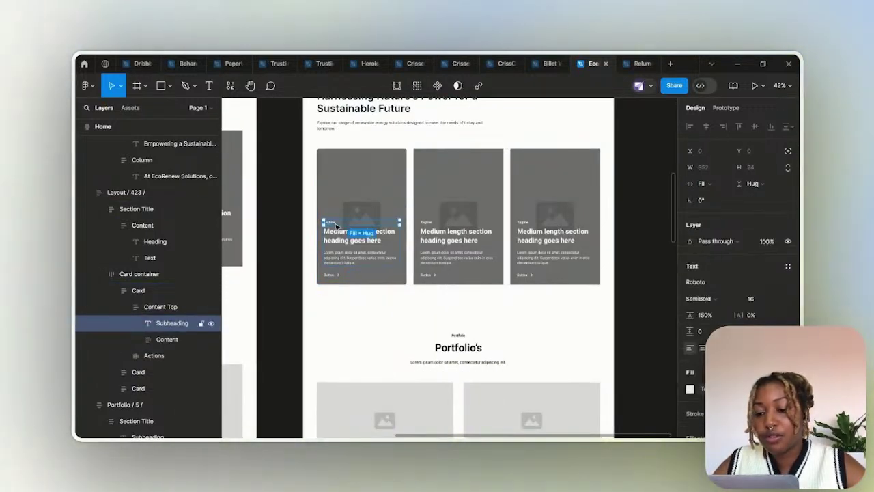
{"action": "key", "text": "Delete"}
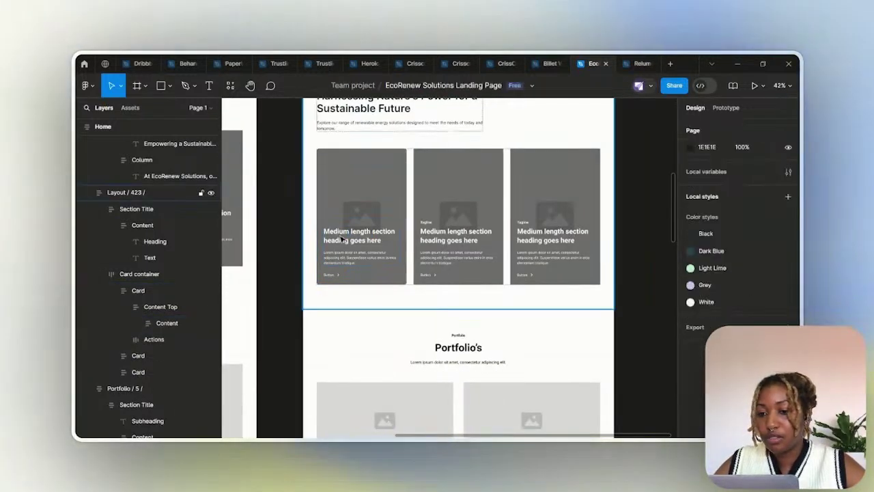
Set the font of the button label in the first service card to Inter
{"action": "scroll", "coordinate": [328, 276], "scroll_direction": "up", "scroll_amount": 5}
{"action": "left_click", "coordinate": [328, 272]}
{"action": "double_click", "coordinate": [329, 273]}
{"action": "double_click", "coordinate": [329, 272]}
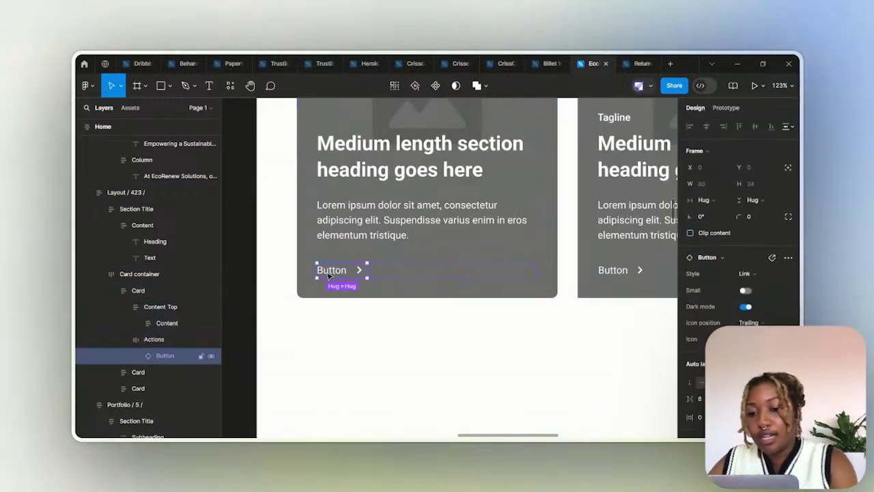
{"action": "double_click", "coordinate": [329, 272]}
{"action": "double_click", "coordinate": [329, 271]}
{"action": "left_click", "coordinate": [747, 308]}
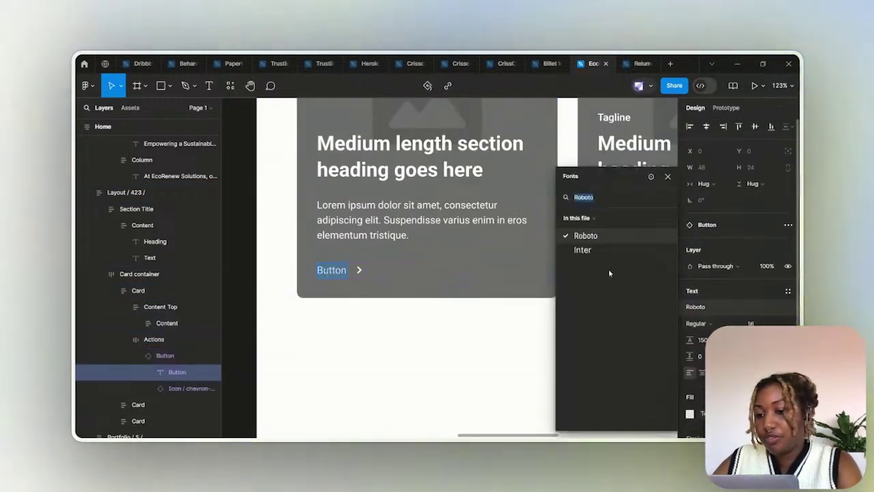
Set the font of the first service card's description and heading to Inter
{"action": "left_click", "coordinate": [408, 219]}
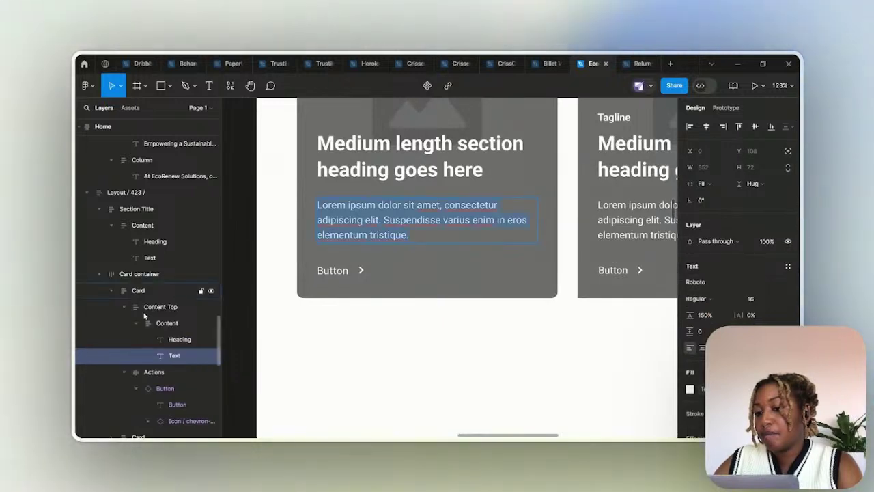
{"action": "left_click", "coordinate": [703, 281]}
{"action": "left_click", "coordinate": [605, 249]}
{"action": "key", "text": "shift+Tab"}
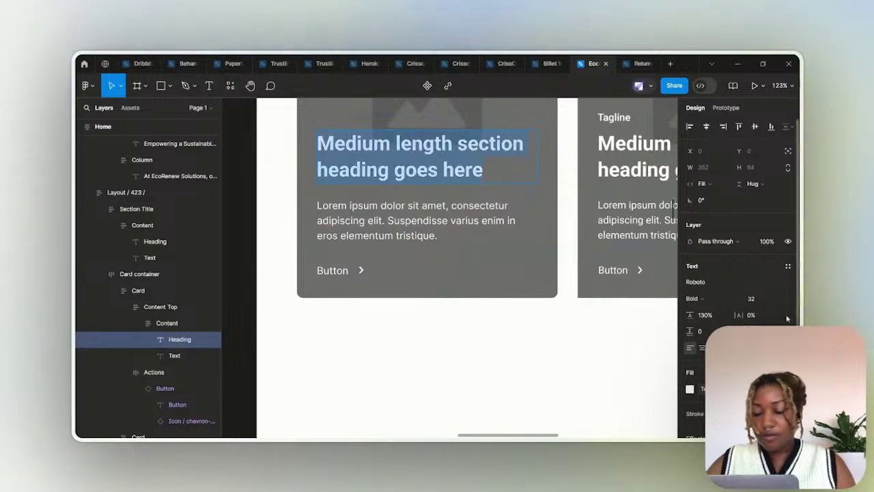
{"action": "left_click", "coordinate": [703, 281]}
{"action": "left_click", "coordinate": [583, 251]}
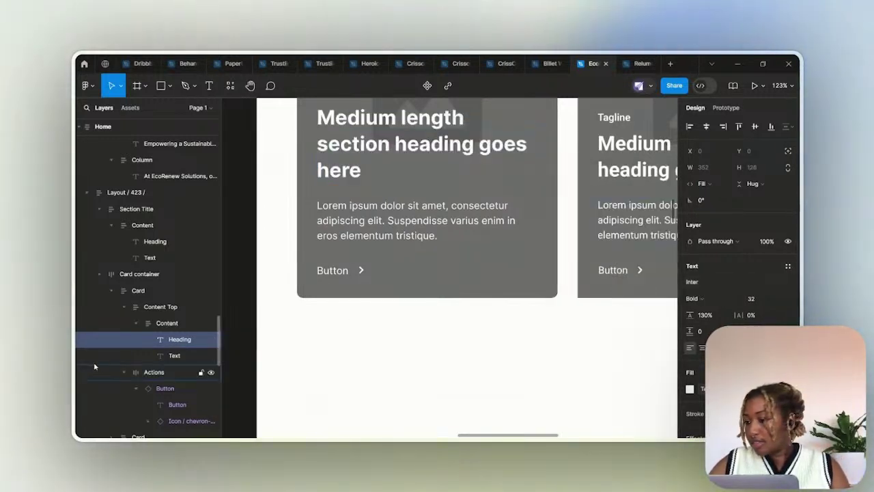
Apply the White color style to the heading, description and button label of the first service card
{"action": "left_click", "coordinate": [177, 404], "text": "shift"}
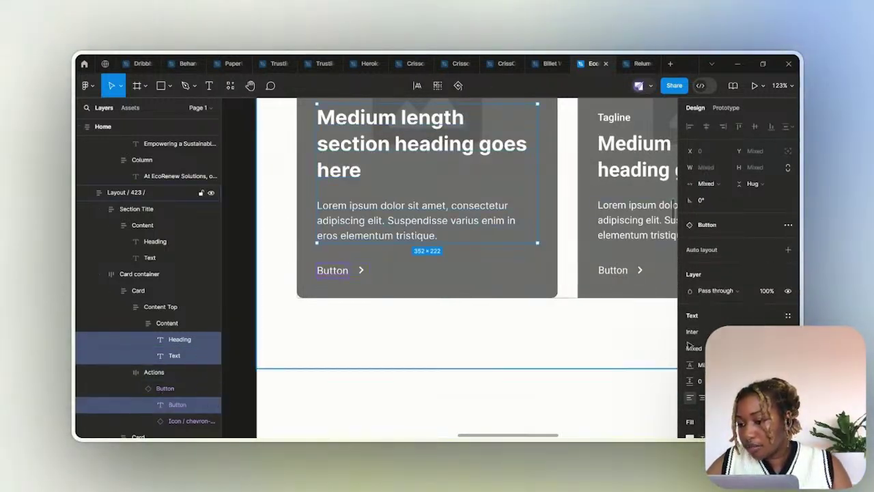
{"action": "left_click", "coordinate": [711, 326]}
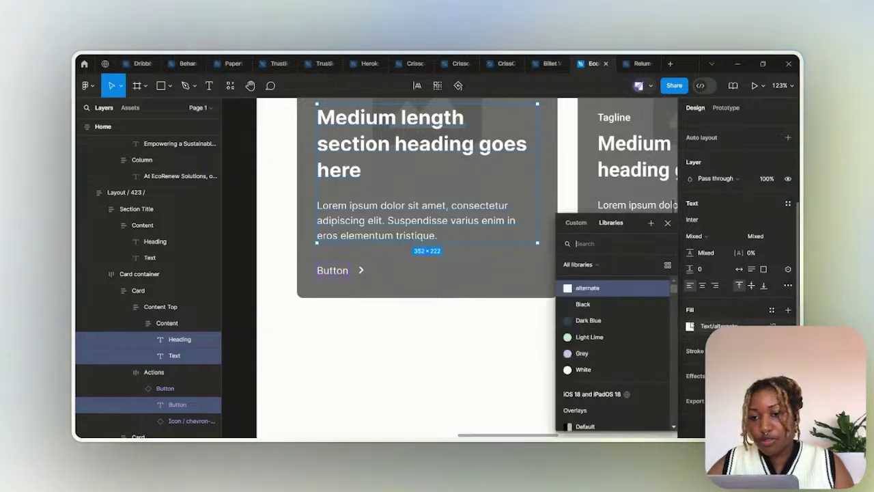
{"action": "left_click", "coordinate": [584, 368]}
{"action": "left_click", "coordinate": [584, 369]}
{"action": "scroll", "coordinate": [458, 250], "scroll_direction": "down", "scroll_amount": 5}
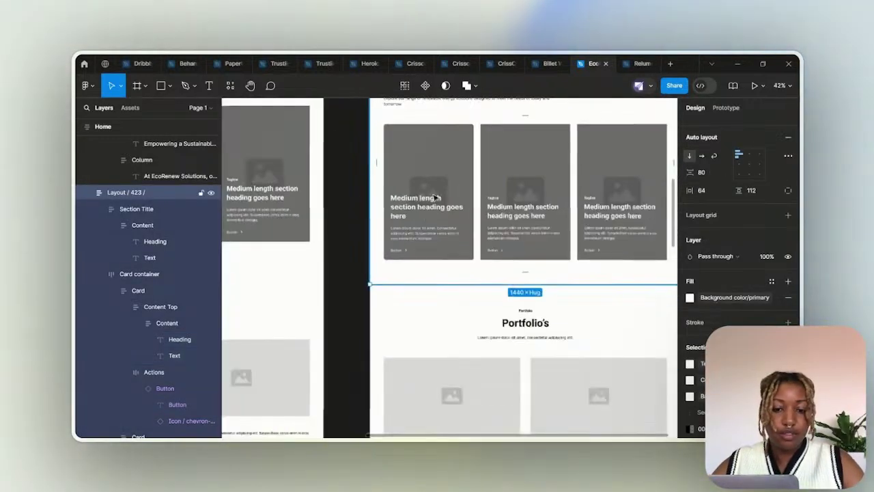
Duplicate the styled first service card twice and delete the two old cards from the card container
{"action": "left_click", "coordinate": [438, 175]}
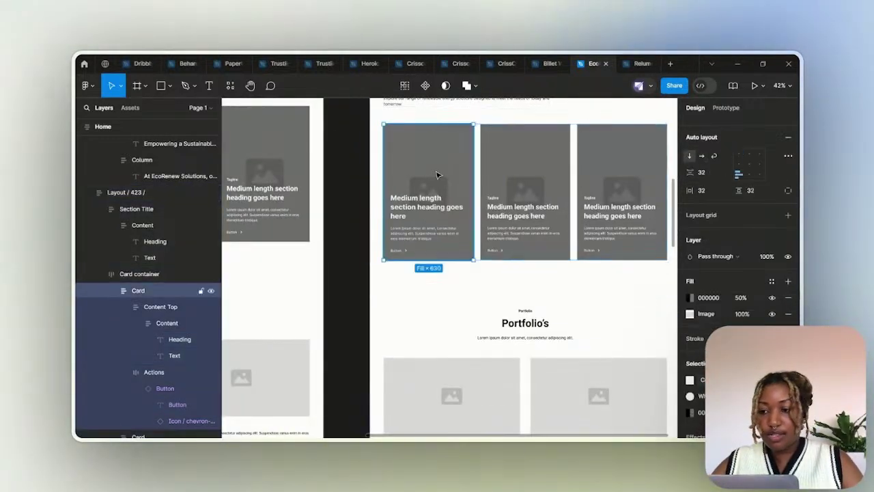
{"action": "left_click", "coordinate": [111, 291]}
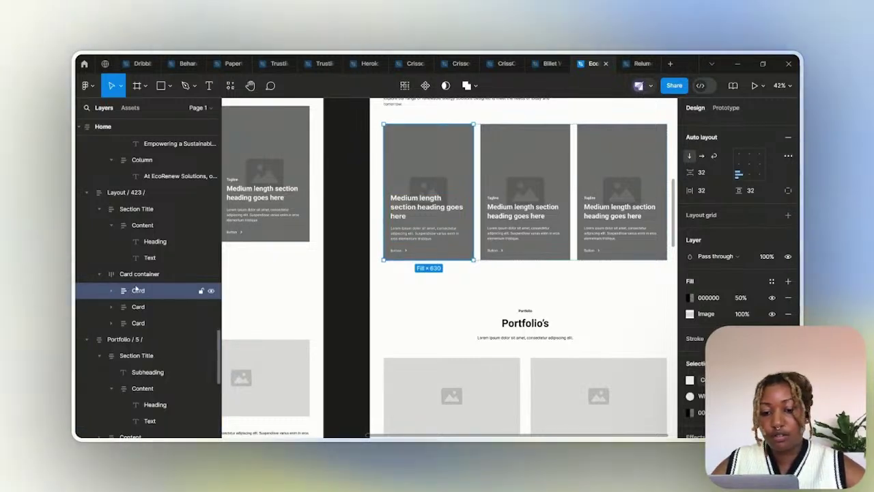
{"action": "key", "text": "ctrl+d"}
{"action": "key", "text": "ctrl+d"}
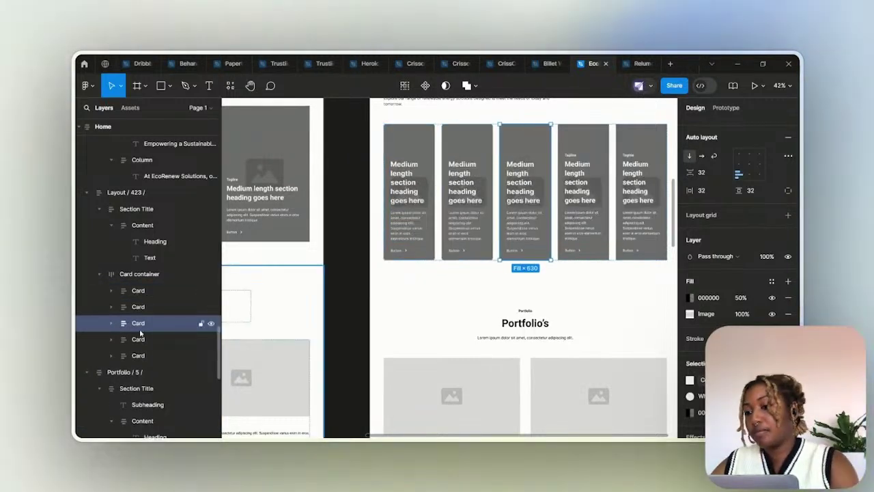
{"action": "left_click", "coordinate": [140, 335]}
{"action": "left_click", "coordinate": [143, 355], "text": "shift"}
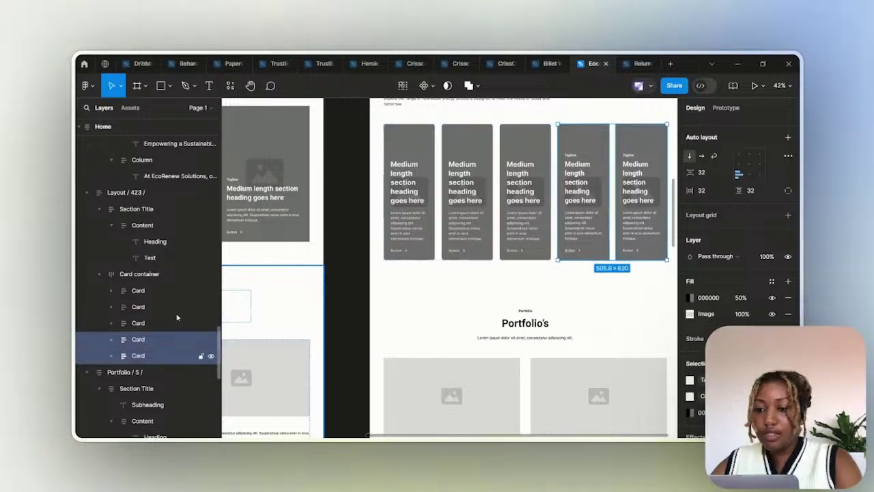
{"action": "key", "text": "Delete"}
{"action": "scroll", "coordinate": [449, 198], "scroll_direction": "down", "scroll_amount": 3}
{"action": "left_click", "coordinate": [449, 195]}
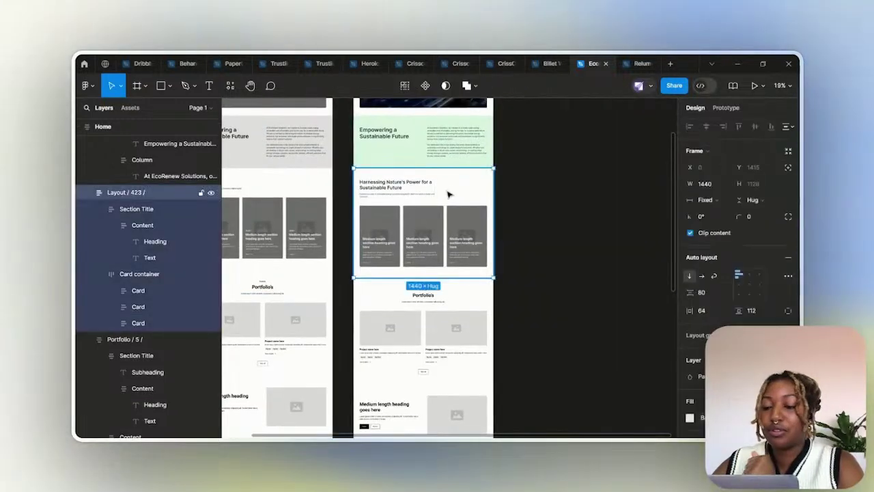
{"action": "left_click_drag", "start_coordinate": [438, 281], "coordinate": [418, 283]}
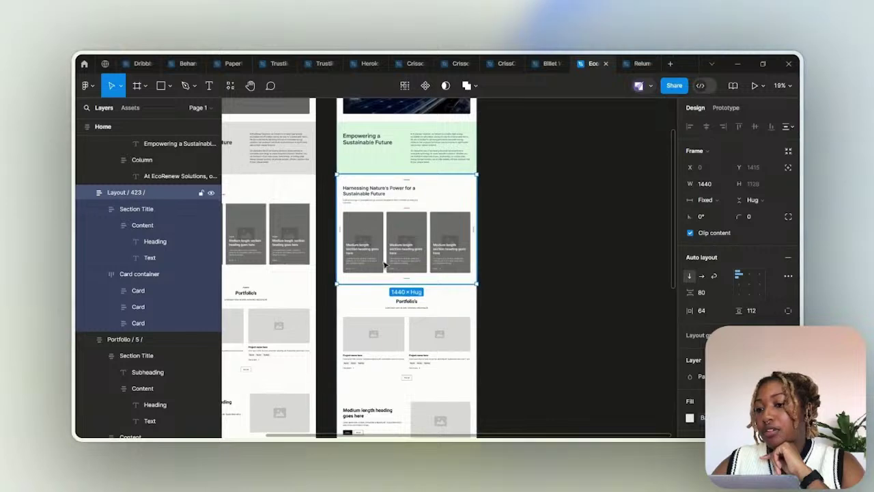
{"action": "scroll", "coordinate": [384, 265], "scroll_direction": "up", "scroll_amount": 5}
{"action": "scroll", "coordinate": [546, 222], "scroll_direction": "down", "scroll_amount": 6}
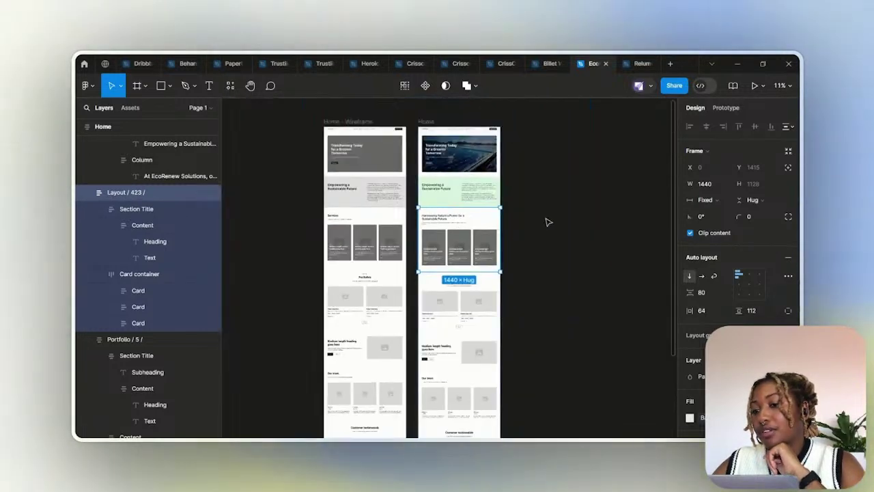
{"action": "left_click", "coordinate": [546, 222]}
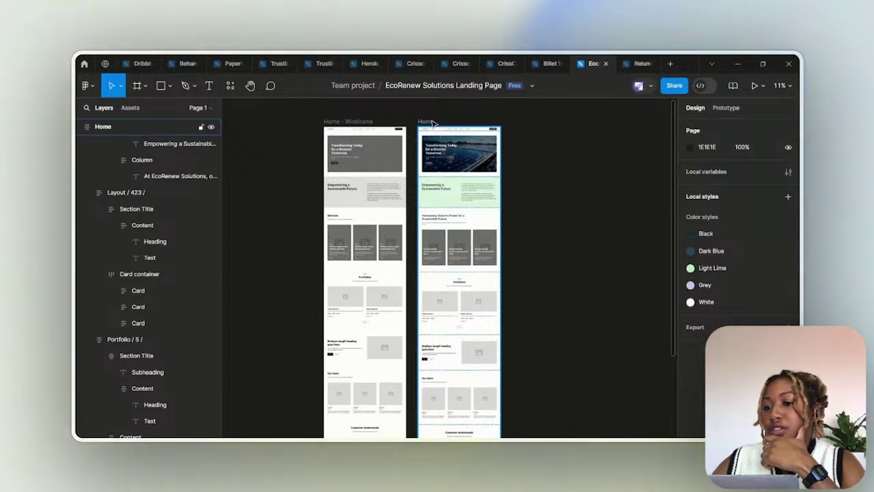
Open the Home frame in Dev Mode, look over its hero, mission and services sections, and return to design mode
{"action": "left_click", "coordinate": [435, 122]}
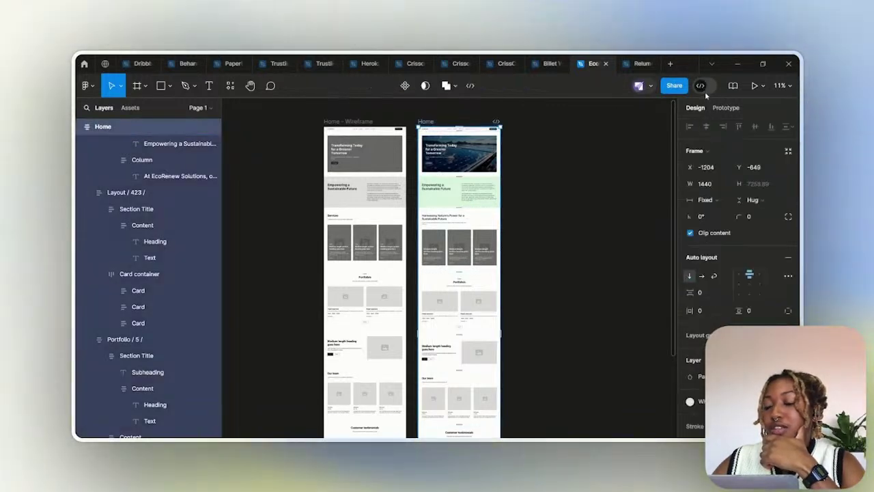
{"action": "left_click", "coordinate": [700, 86]}
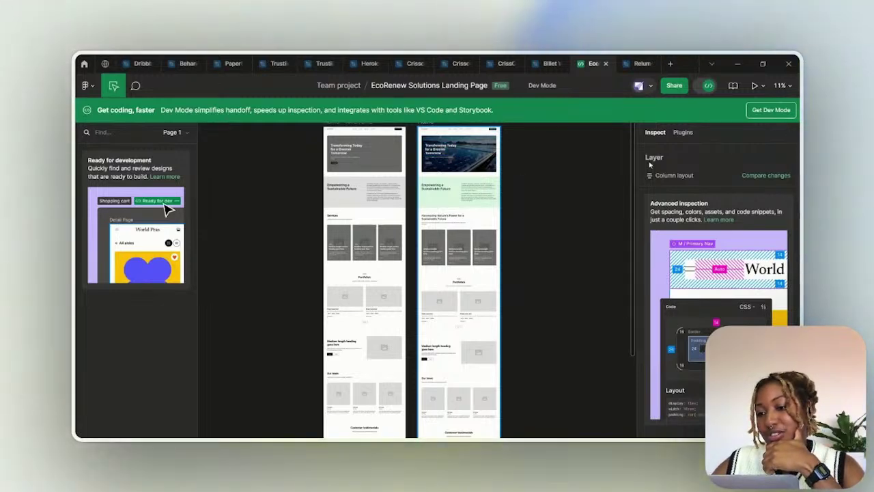
{"action": "scroll", "coordinate": [443, 187], "scroll_direction": "up", "scroll_amount": 5, "text": "ctrl"}
{"action": "scroll", "coordinate": [433, 220], "scroll_direction": "right", "scroll_amount": 3}
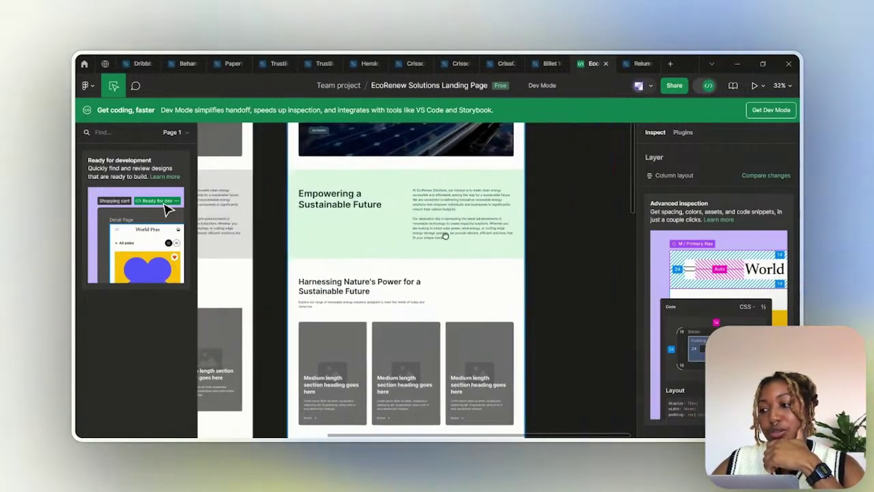
{"action": "left_click", "coordinate": [433, 220]}
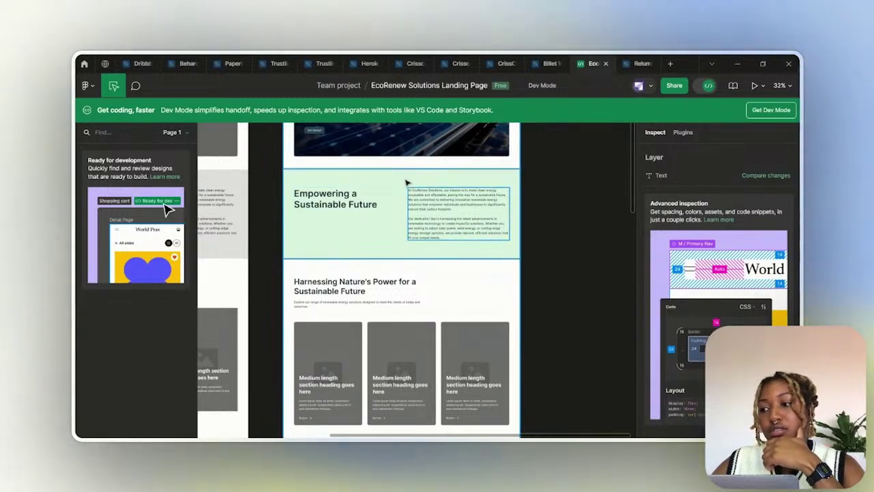
{"action": "scroll", "coordinate": [416, 318], "scroll_direction": "up", "scroll_amount": 2}
{"action": "scroll", "coordinate": [416, 318], "scroll_direction": "up", "scroll_amount": 3}
{"action": "scroll", "coordinate": [414, 287], "scroll_direction": "down", "scroll_amount": 4}
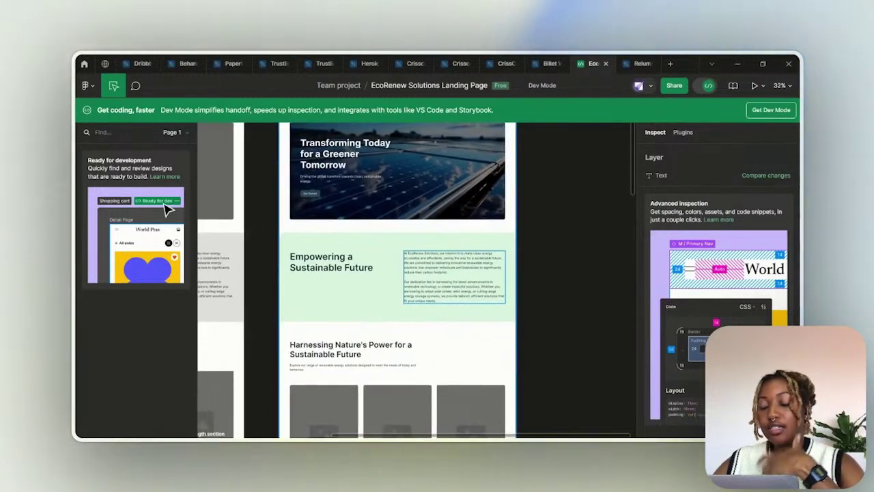
{"action": "left_click", "coordinate": [708, 85]}
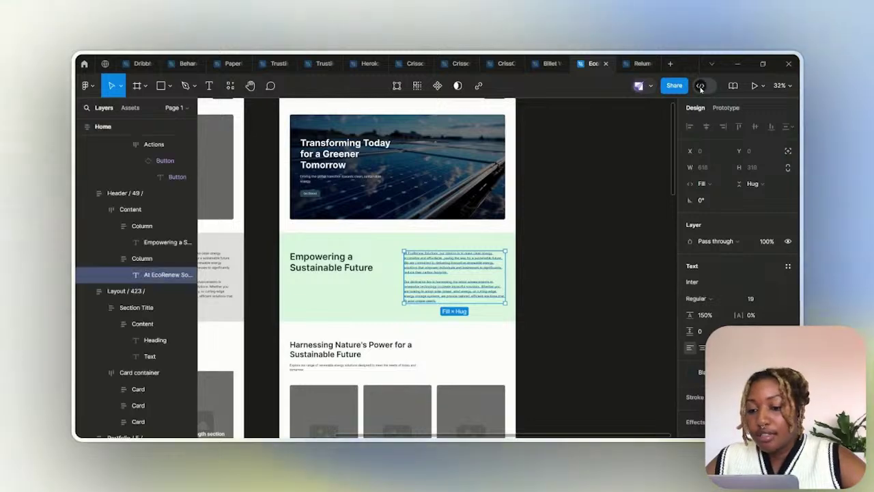
Switch to ChatGPT and copy the Solar Energy title and its paragraph for the first service card
{"action": "left_click", "coordinate": [536, 301]}
{"action": "scroll", "coordinate": [532, 246], "scroll_direction": "down", "scroll_amount": 5}
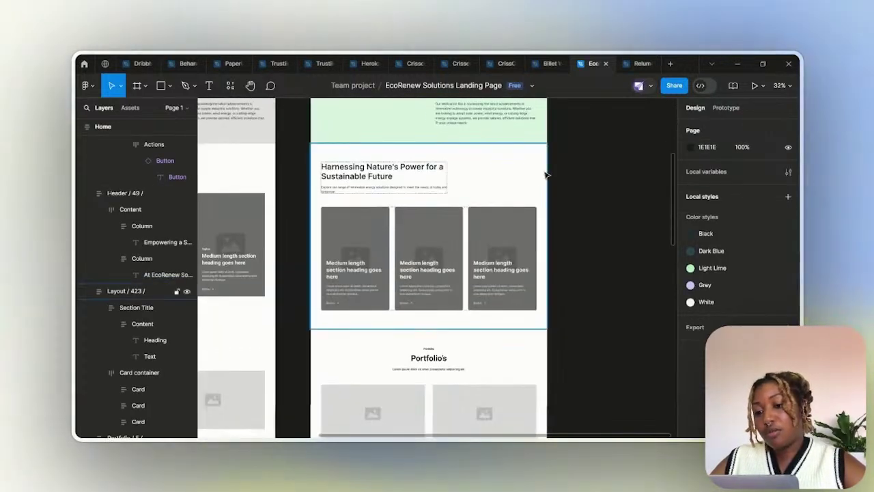
{"action": "left_click", "coordinate": [367, 257]}
{"action": "double_click", "coordinate": [367, 256]}
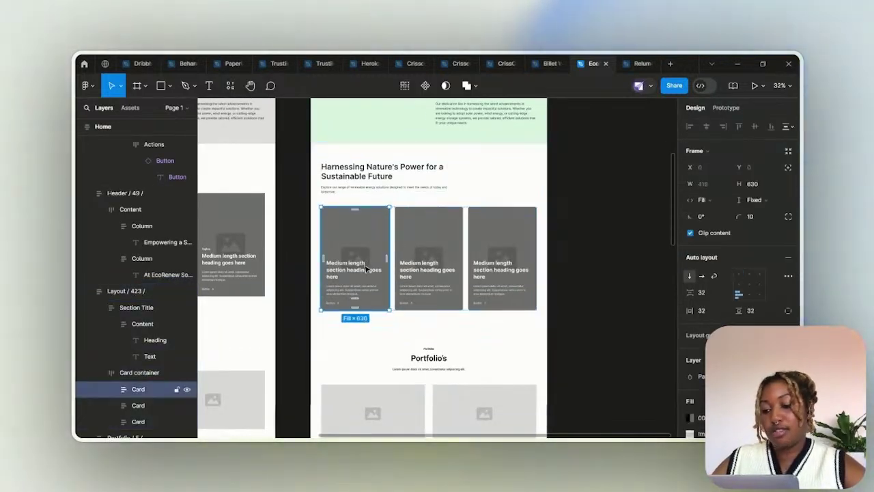
{"action": "double_click", "coordinate": [367, 269]}
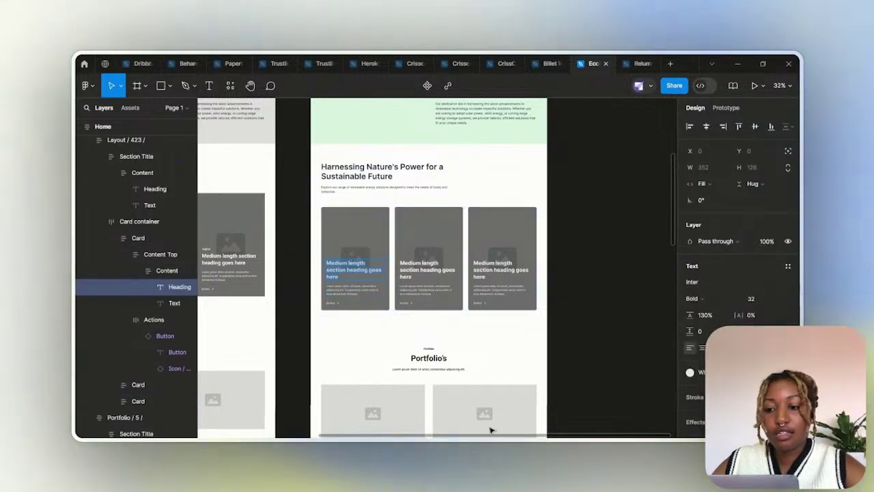
{"action": "left_click", "coordinate": [420, 404]}
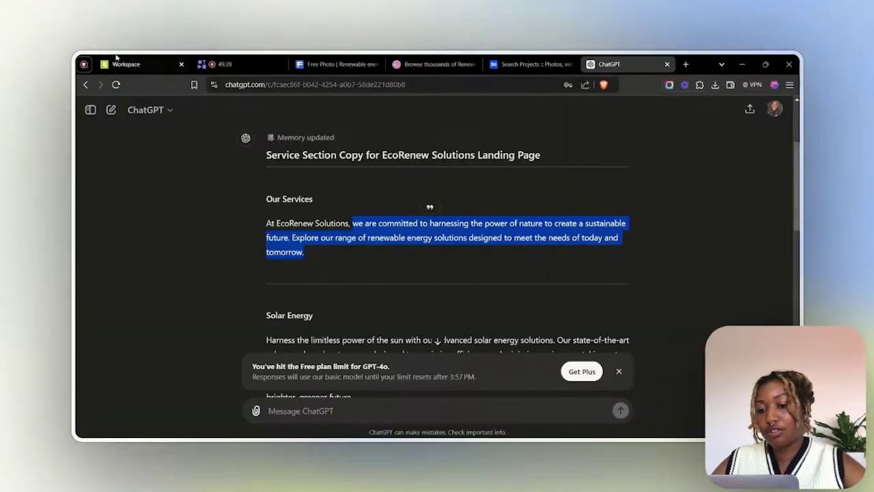
{"action": "scroll", "coordinate": [310, 238], "scroll_direction": "down", "scroll_amount": 2}
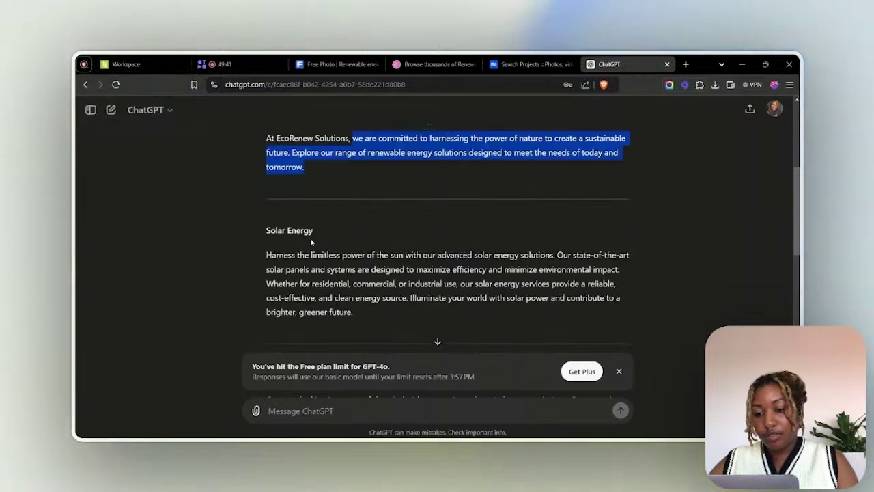
{"action": "left_click", "coordinate": [268, 231]}
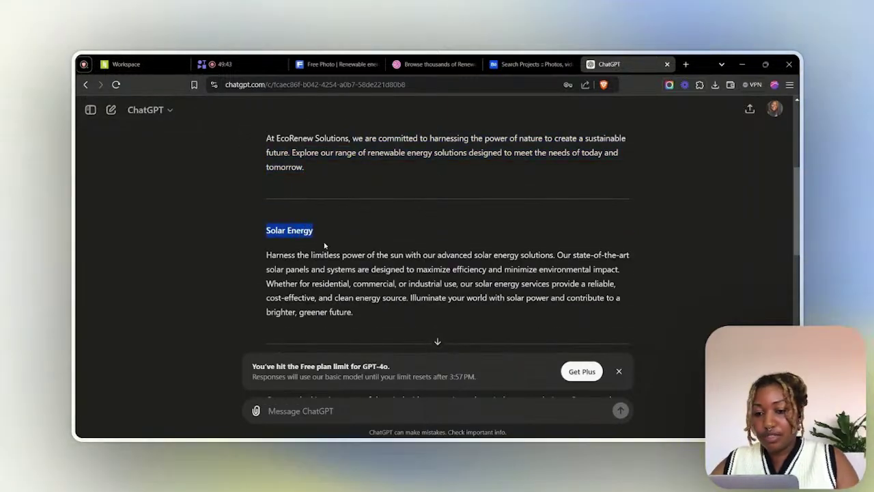
{"action": "left_click_drag", "start_coordinate": [325, 246], "coordinate": [353, 313]}
{"action": "key", "text": "ctrl+c"}
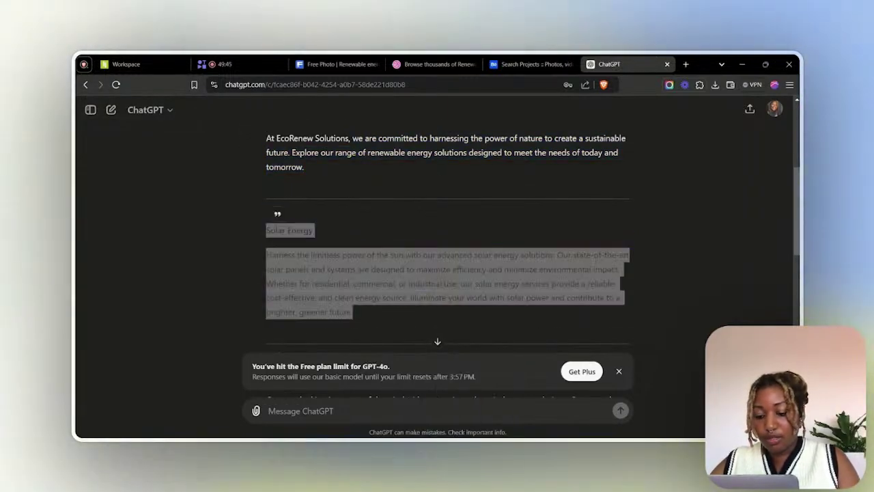
Back in Figma, replace the first service card's description with the copied paragraph and set its heading to "Solar Energy"
{"action": "key", "text": "alt+Tab"}
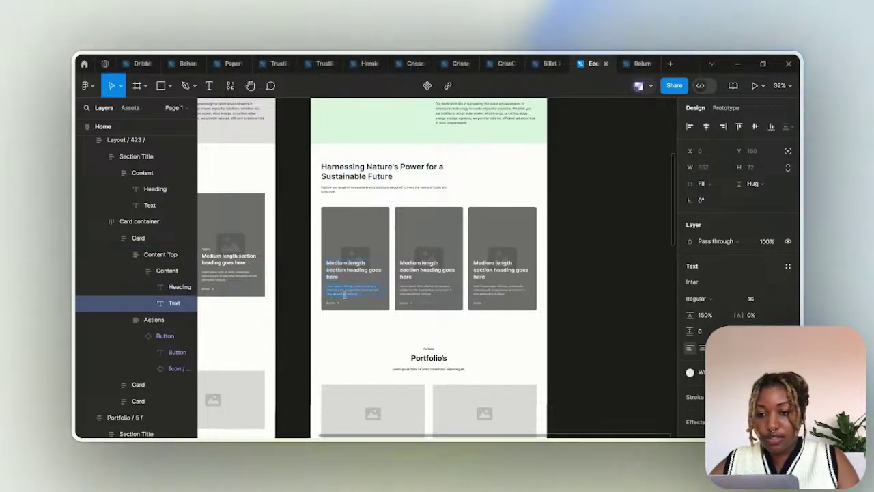
{"action": "scroll", "coordinate": [345, 295], "scroll_direction": "up", "scroll_amount": 3}
{"action": "key", "text": "ctrl+v"}
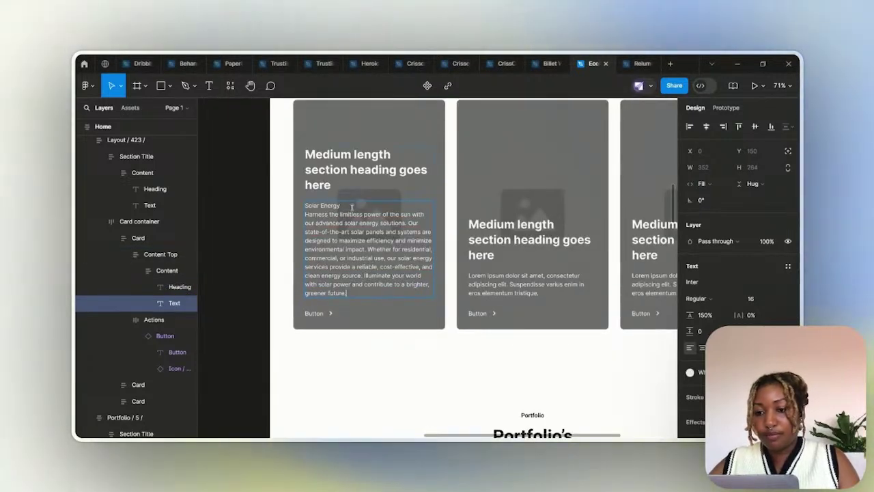
{"action": "left_click_drag", "start_coordinate": [340, 205], "coordinate": [305, 207]}
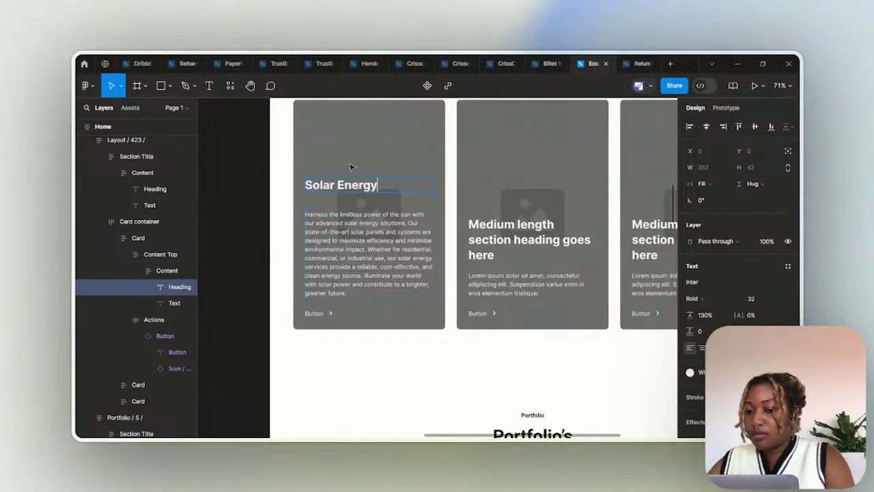
Trim the Solar Energy description to "Our state-of-the-art solar panels and systems are designed to maximize efficiency and minimize environmental impact."
{"action": "scroll", "coordinate": [307, 213], "scroll_direction": "up", "scroll_amount": 5}
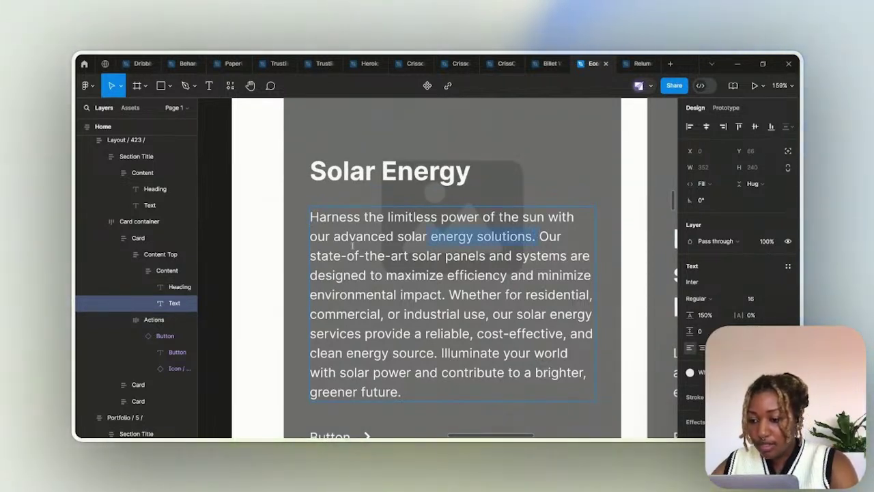
{"action": "left_click_drag", "start_coordinate": [319, 235], "coordinate": [310, 216]}
{"action": "key", "text": "BackSpace"}
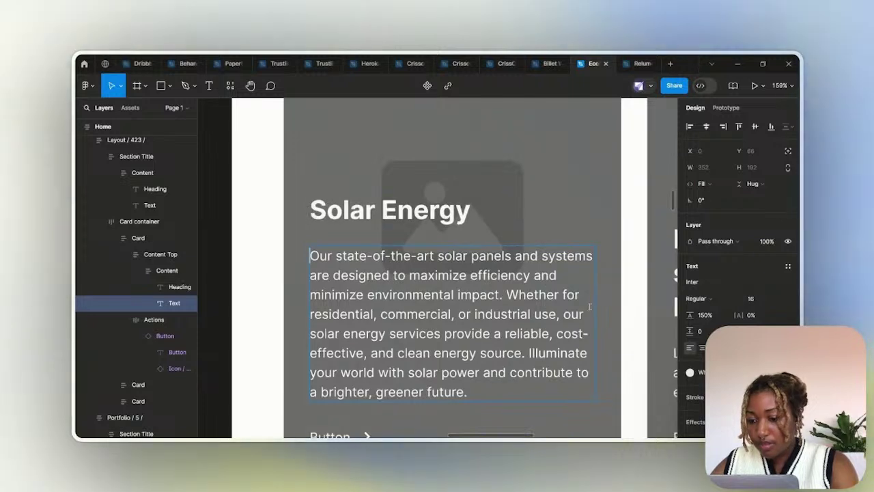
{"action": "left_click_drag", "start_coordinate": [507, 295], "coordinate": [565, 411]}
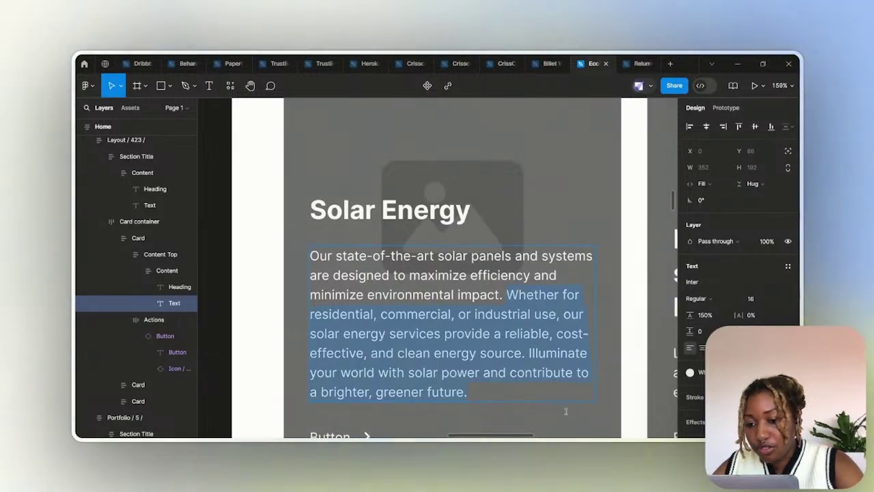
{"action": "key", "text": "BackSpace"}
{"action": "scroll", "coordinate": [450, 371], "scroll_direction": "down", "scroll_amount": 5}
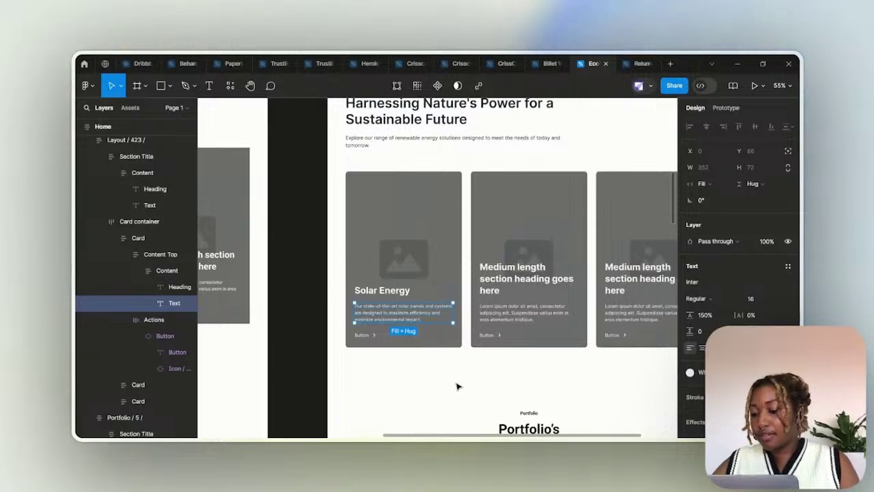
Switch to Freepik in the browser and close the open solar panel photo to return to the renewable energy results
{"action": "scroll", "coordinate": [457, 386], "scroll_direction": "down", "scroll_amount": 3}
{"action": "scroll", "coordinate": [458, 387], "scroll_direction": "right", "scroll_amount": 3}
{"action": "left_click", "coordinate": [339, 187]}
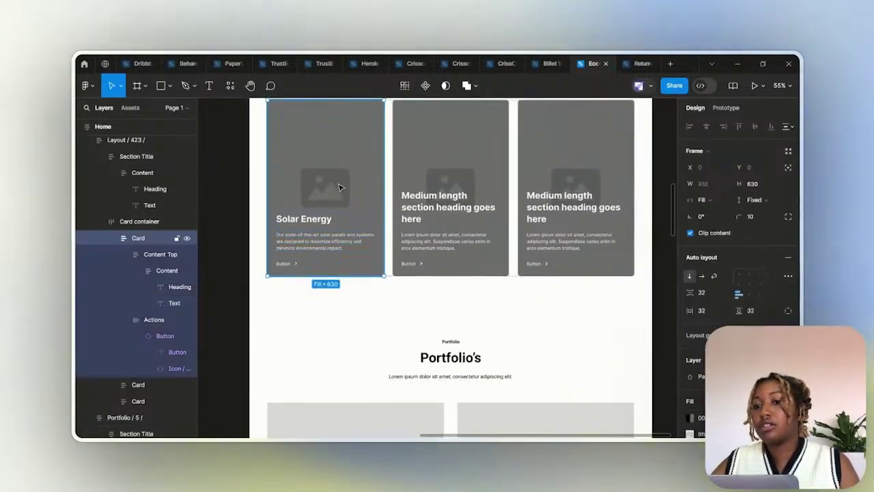
{"action": "key", "text": "alt+Tab"}
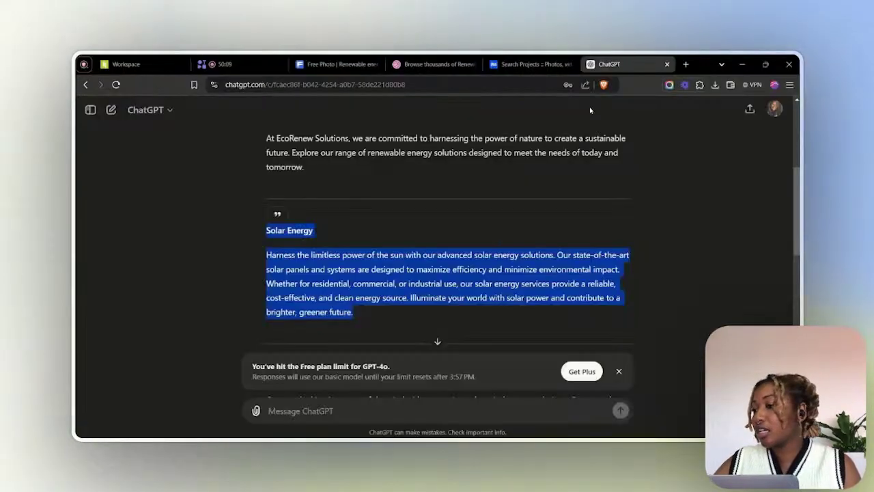
{"action": "left_click", "coordinate": [328, 64]}
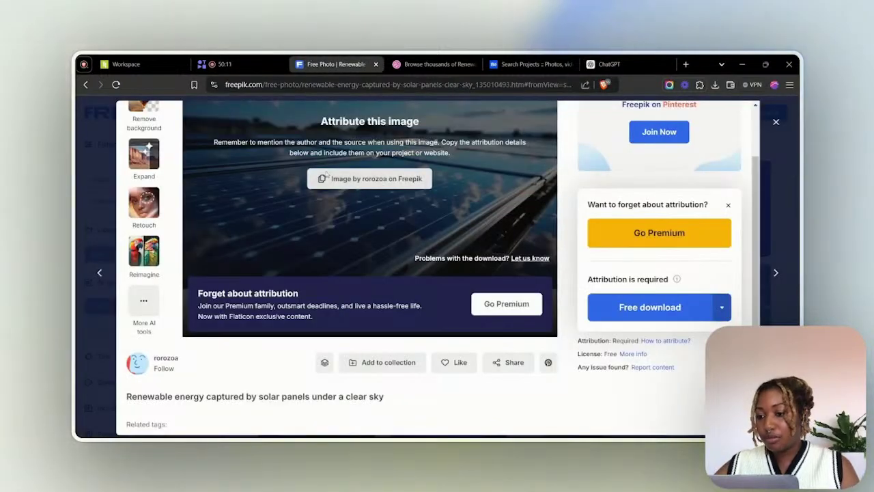
{"action": "left_click", "coordinate": [776, 123]}
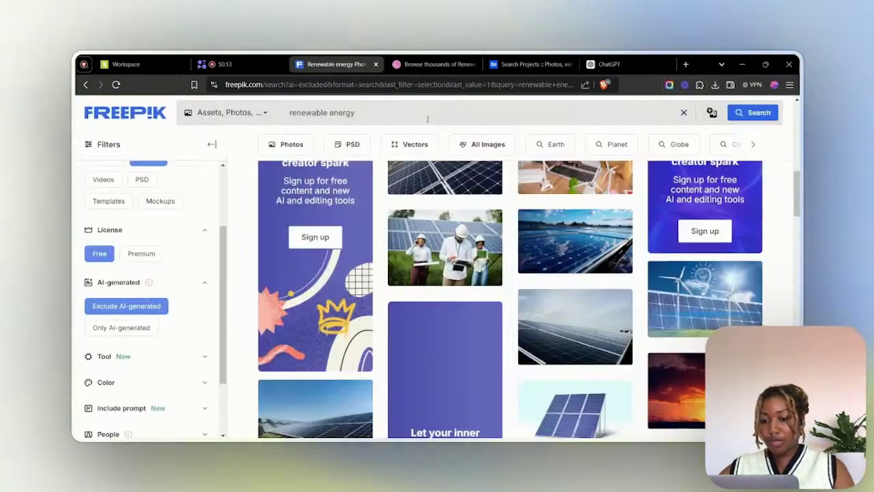
Browse the renewable energy results and open the photo of field solar panels under a sky full of clouds
{"action": "scroll", "coordinate": [630, 262], "scroll_direction": "down", "scroll_amount": 4}
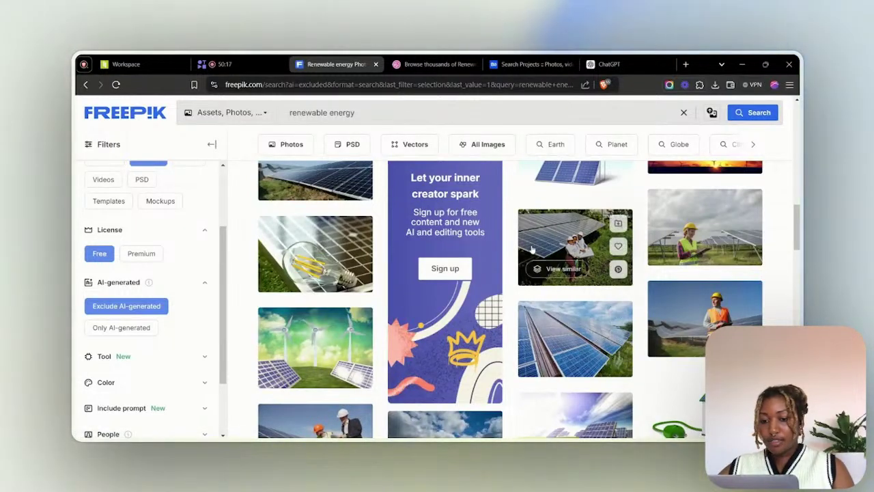
{"action": "scroll", "coordinate": [613, 266], "scroll_direction": "down", "scroll_amount": 3}
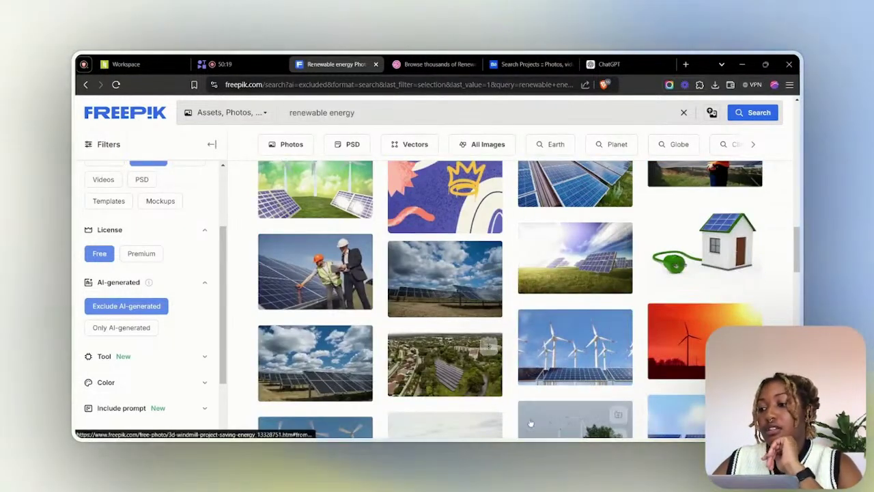
{"action": "left_click", "coordinate": [295, 350]}
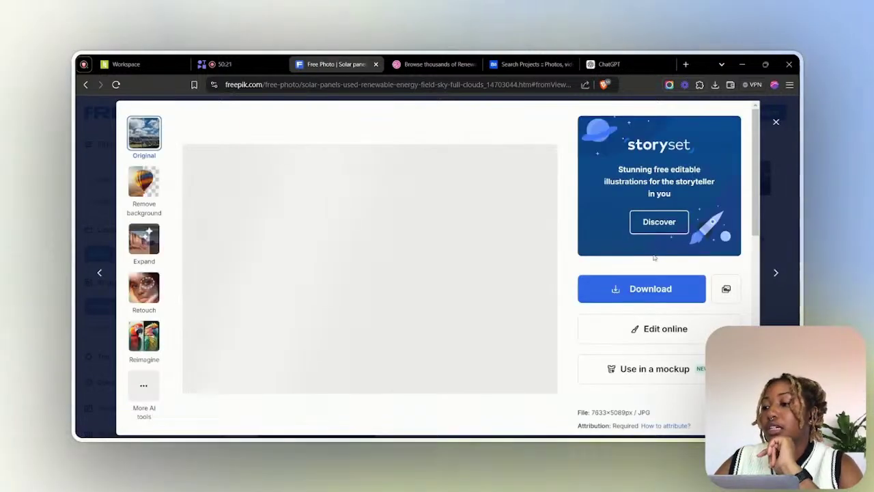
Download the solar panel photo for free in the Small 1000 × 667px size and save it as 36781 in Downloads
{"action": "left_click", "coordinate": [676, 287]}
{"action": "scroll", "coordinate": [743, 273], "scroll_direction": "down", "scroll_amount": 3}
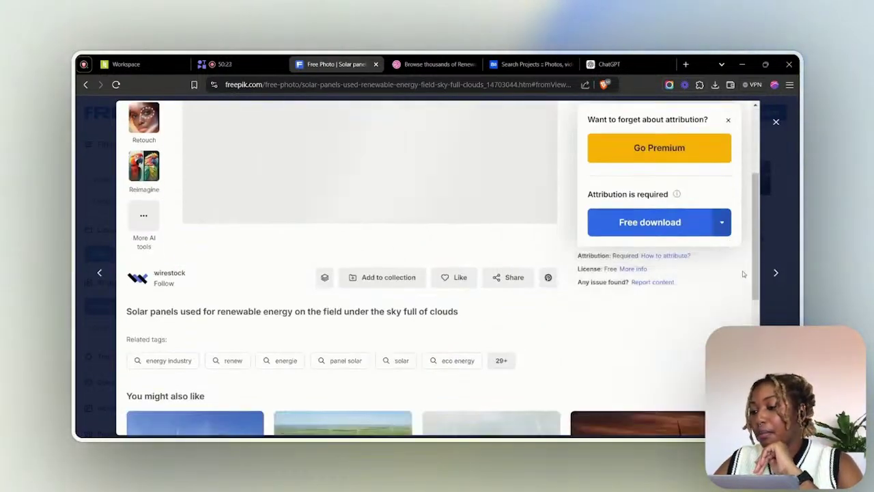
{"action": "left_click", "coordinate": [724, 227]}
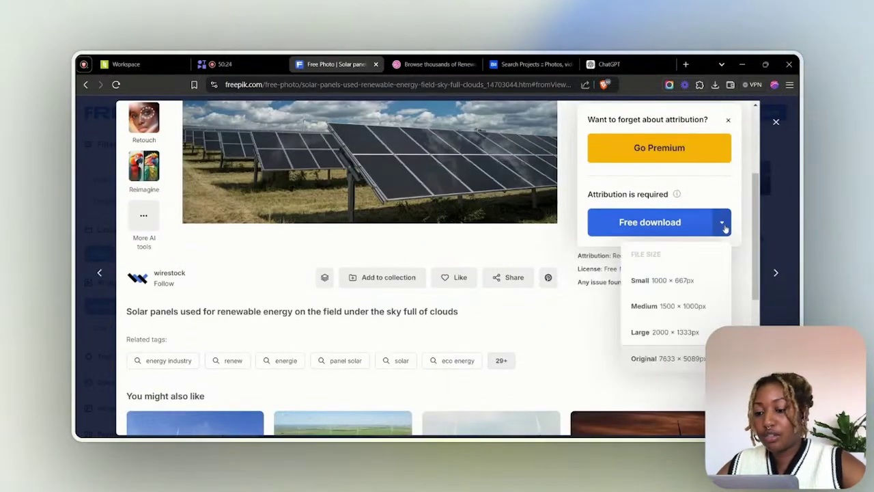
{"action": "left_click", "coordinate": [668, 284]}
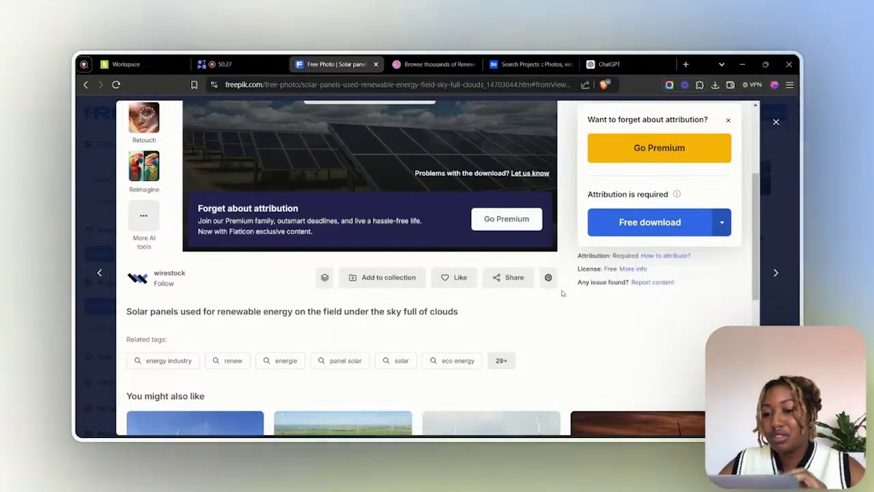
{"action": "scroll", "coordinate": [570, 304], "scroll_direction": "down", "scroll_amount": 4}
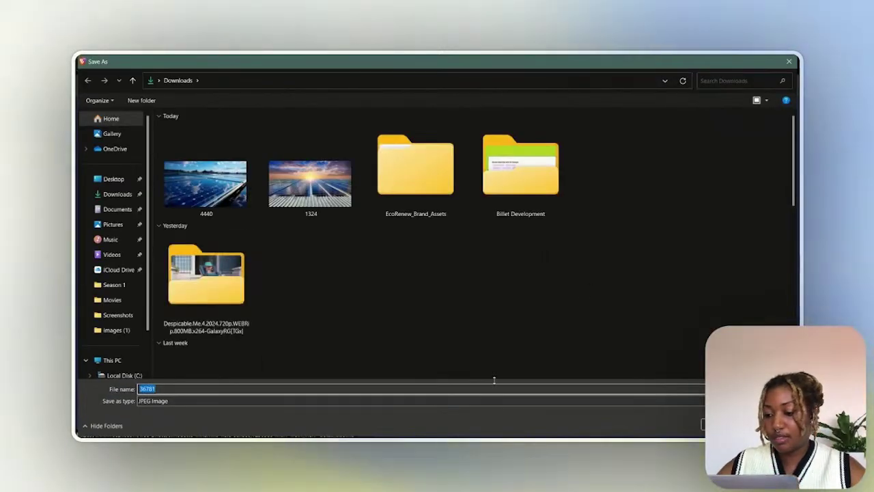
{"action": "left_click", "coordinate": [696, 418]}
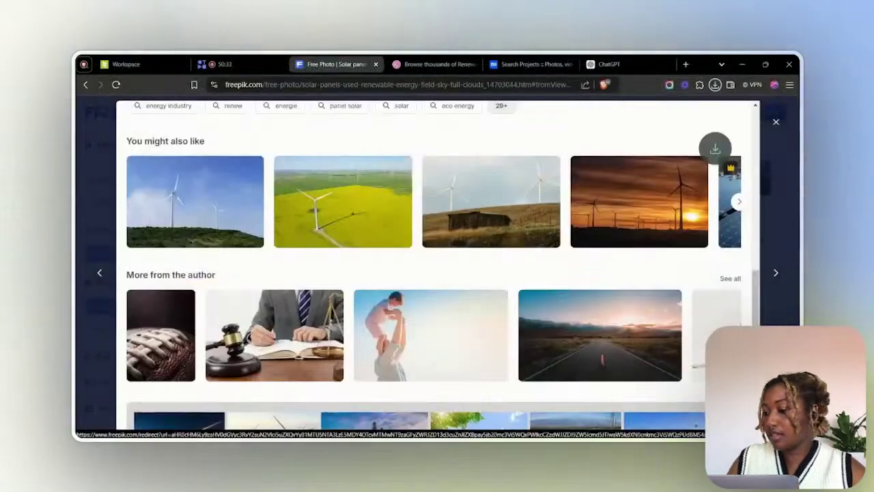
Switch to Figma and replace the Solar Energy card's placeholder image fill with the downloaded photo 36781
{"action": "key", "text": "alt+Tab"}
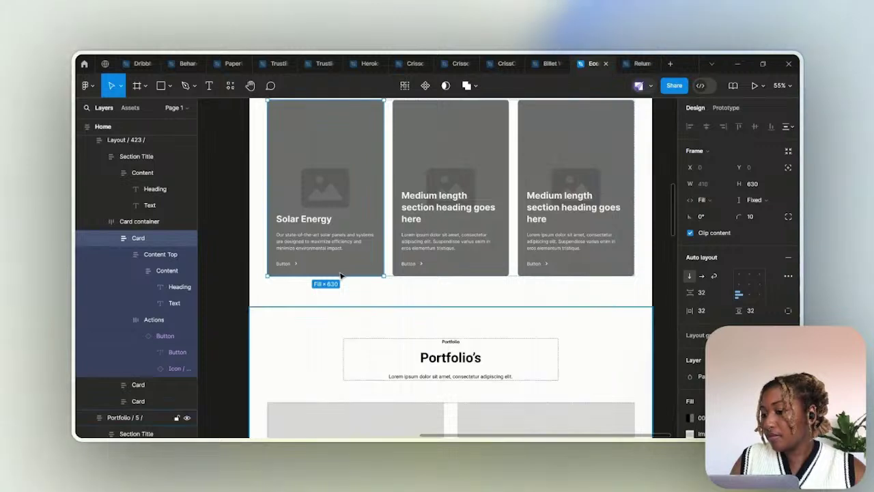
{"action": "scroll", "coordinate": [710, 294], "scroll_direction": "down", "scroll_amount": 3}
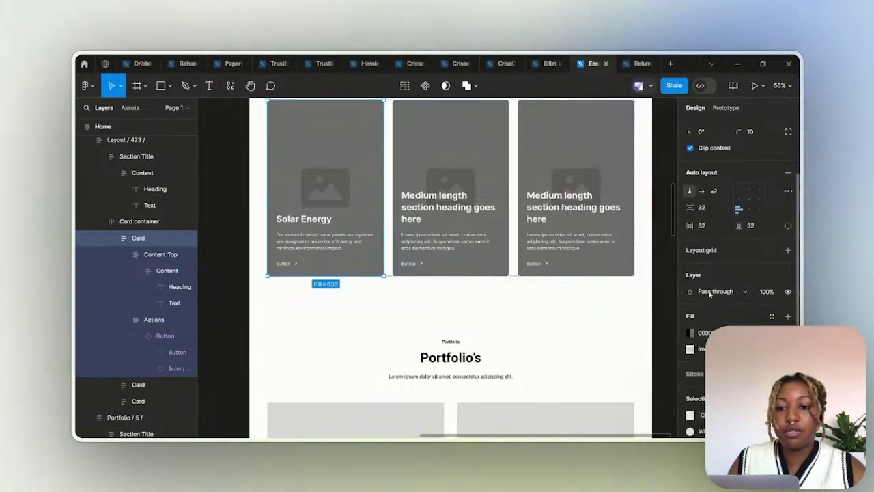
{"action": "left_click", "coordinate": [690, 349]}
{"action": "left_click", "coordinate": [617, 266]}
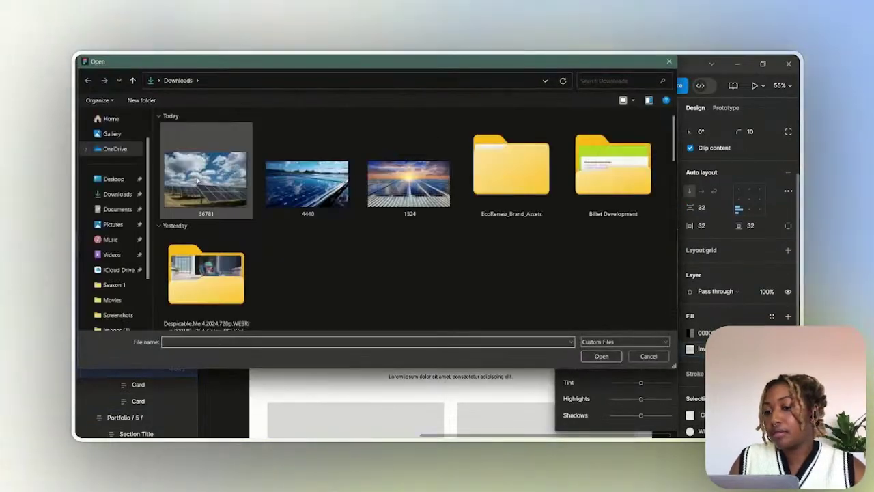
{"action": "double_click", "coordinate": [197, 181]}
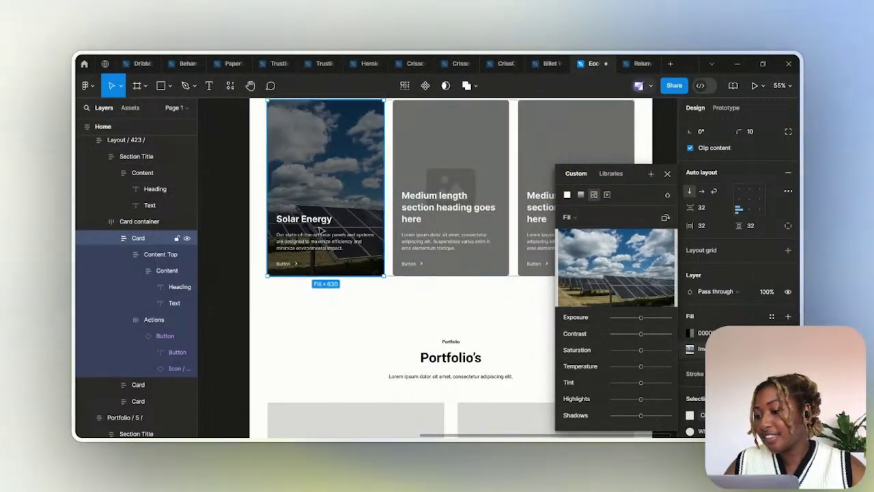
{"action": "scroll", "coordinate": [321, 229], "scroll_direction": "up", "scroll_amount": 5}
{"action": "scroll", "coordinate": [478, 307], "scroll_direction": "down", "scroll_amount": 8}
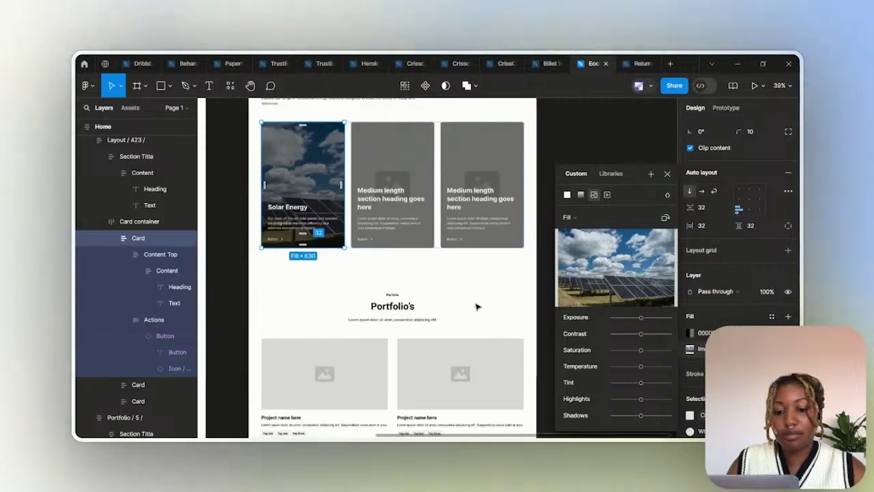
Delete the second and third placeholder cards from the services card container
{"action": "scroll", "coordinate": [478, 308], "scroll_direction": "right", "scroll_amount": 3}
{"action": "left_click", "coordinate": [321, 218]}
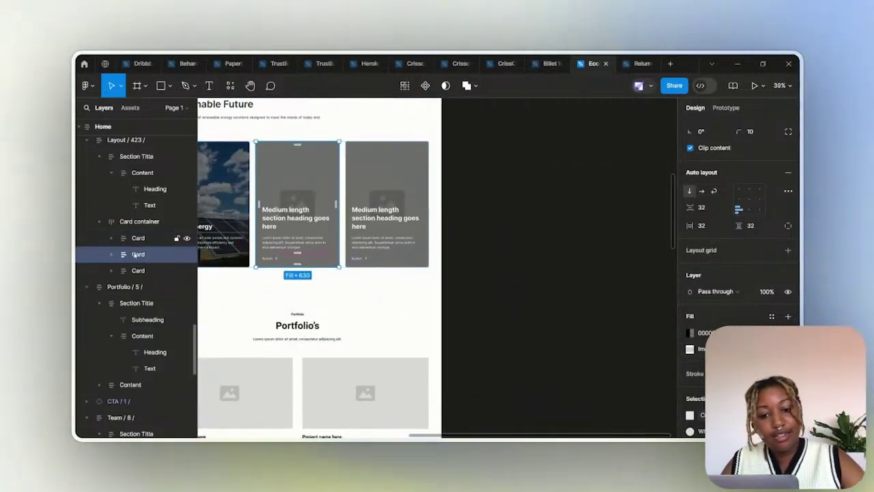
{"action": "left_click", "coordinate": [144, 271], "text": "shift"}
{"action": "key", "text": "Delete"}
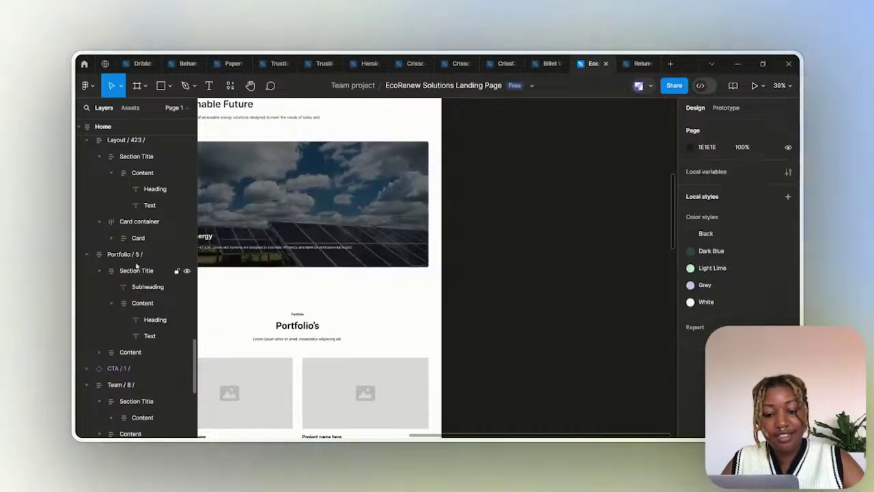
Duplicate the Solar Energy card twice to fill the row with three matching cards
{"action": "left_click", "coordinate": [152, 239]}
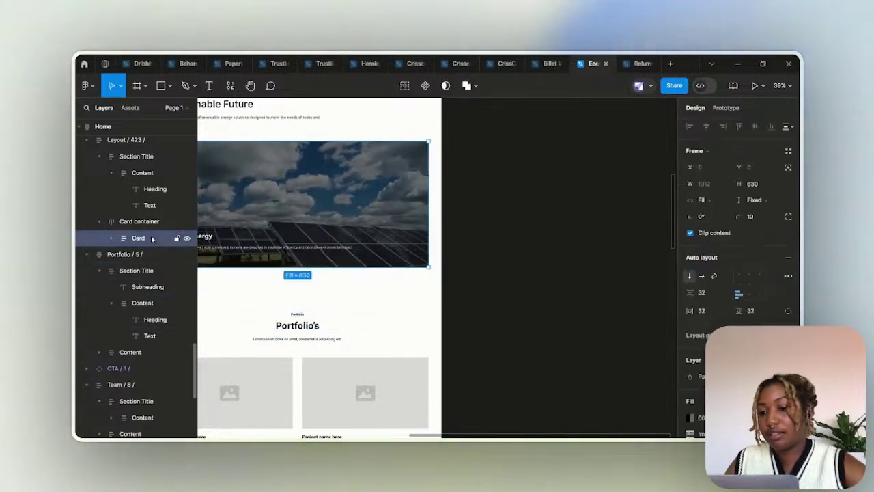
{"action": "key", "text": "ctrl+d"}
{"action": "key", "text": "ctrl+d"}
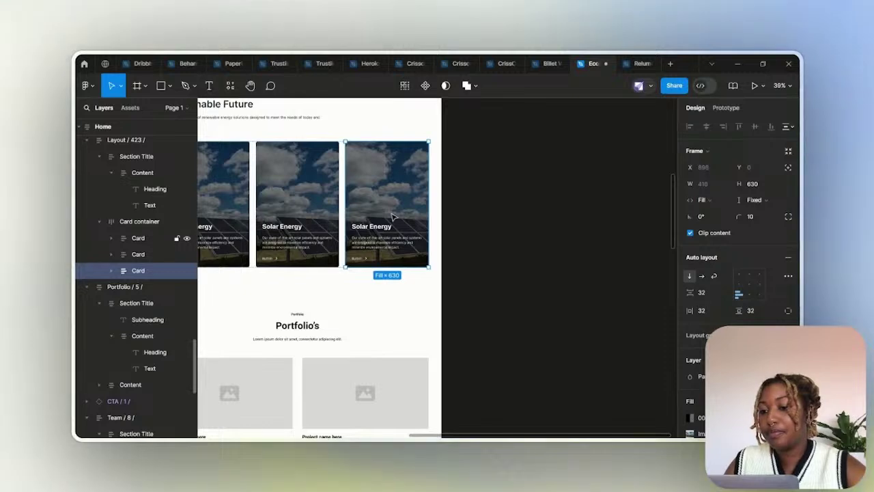
Change the second service card's heading to "Wind Energy"
{"action": "scroll", "coordinate": [393, 217], "scroll_direction": "left", "scroll_amount": 2}
{"action": "scroll", "coordinate": [372, 236], "scroll_direction": "up", "scroll_amount": 5}
{"action": "left_click", "coordinate": [374, 240], "text": "ctrl"}
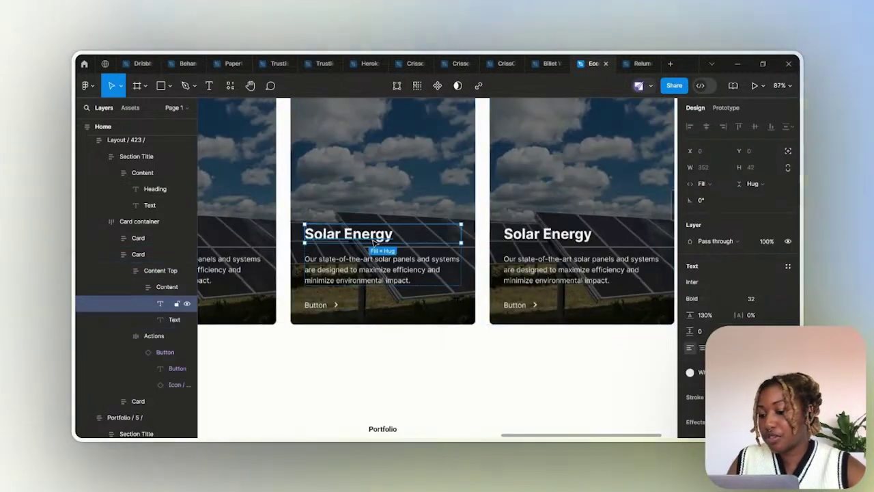
{"action": "key", "text": "Return"}
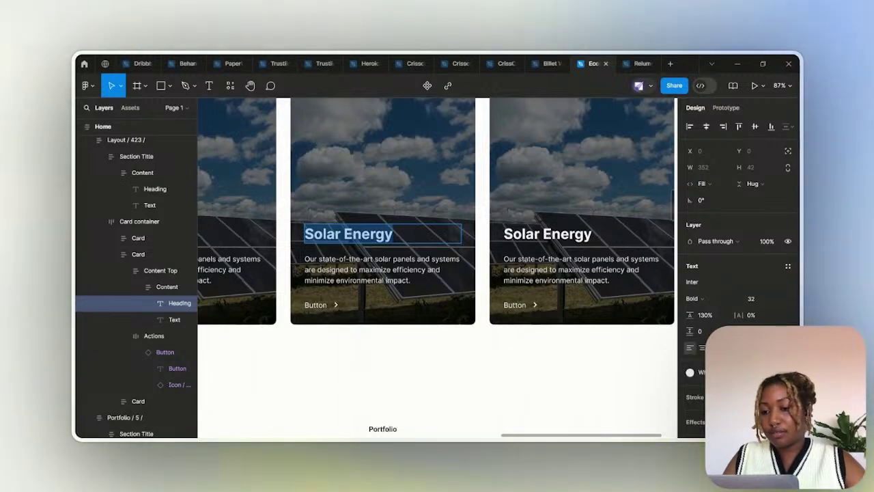
{"action": "type", "text": "Wind Eb"}
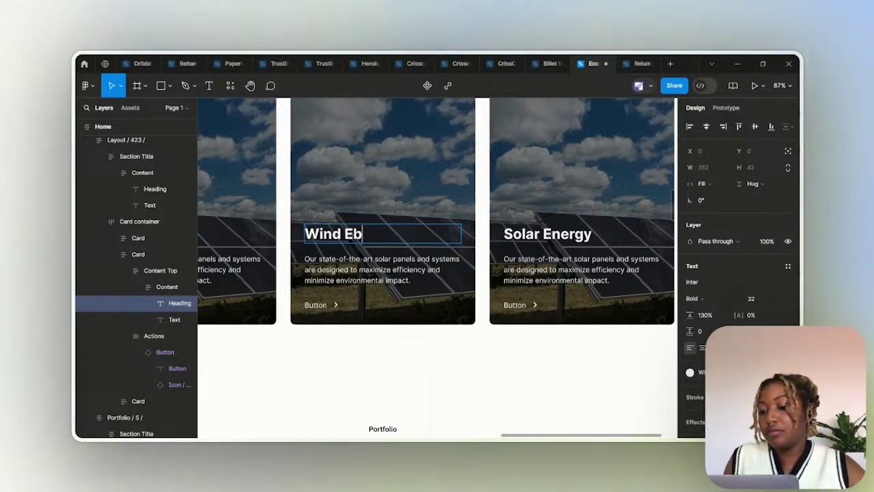
{"action": "key", "text": "BackSpace"}
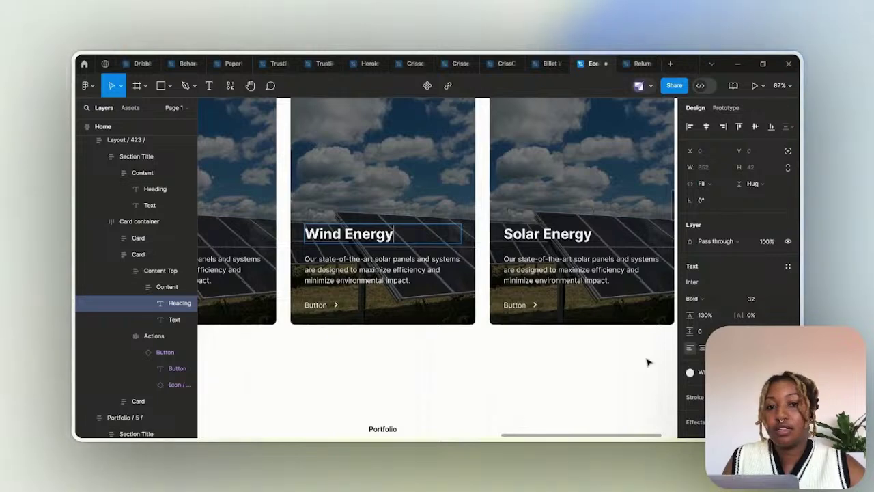
Switch to the browser, check the Services Section in the project brief, and return to Freepik's suggested wind turbine photos
{"action": "left_click", "coordinate": [429, 403]}
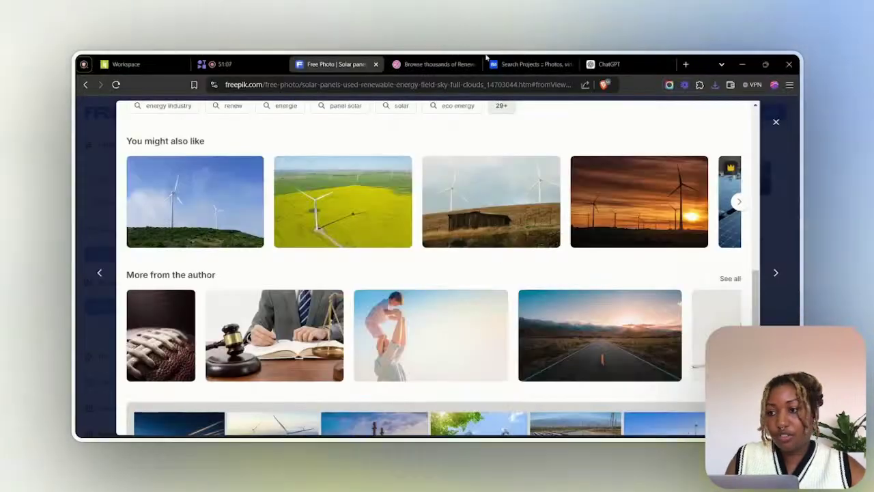
{"action": "left_click", "coordinate": [123, 64]}
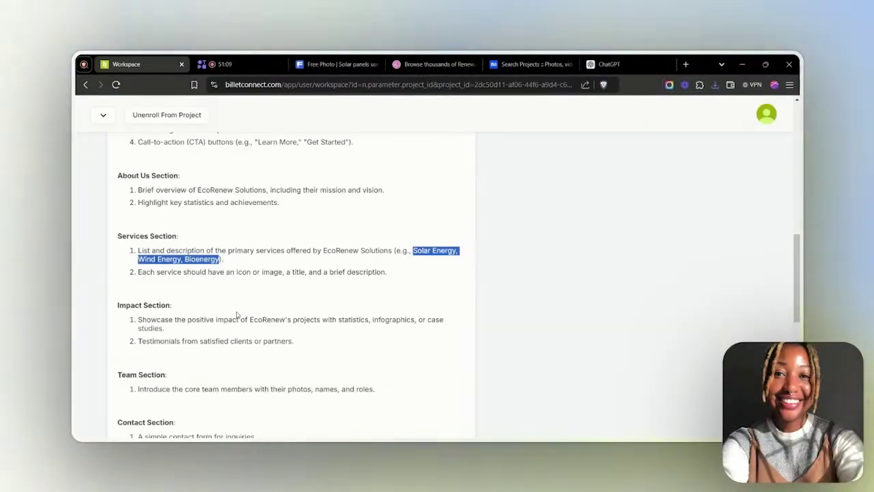
{"action": "left_click", "coordinate": [336, 65]}
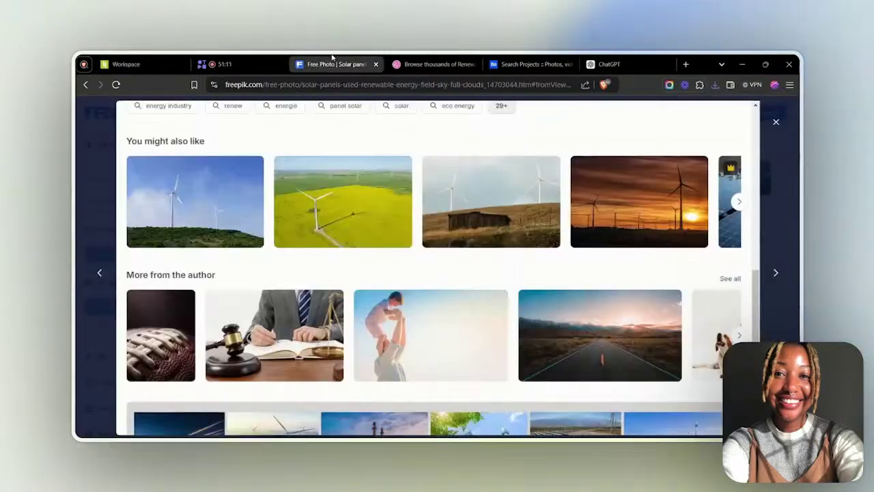
{"action": "left_click", "coordinate": [623, 243]}
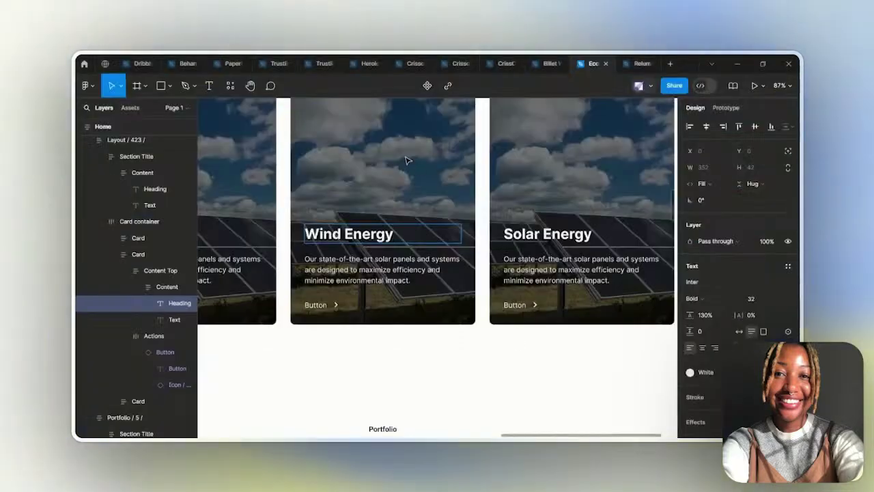
Replace the Wind Energy card's image fill in Figma with 26367, the barn and windmills photo saved from Freepik
{"action": "scroll", "coordinate": [406, 159], "scroll_direction": "down", "scroll_amount": 3, "text": "ctrl"}
{"action": "scroll", "coordinate": [406, 171], "scroll_direction": "up", "scroll_amount": 2}
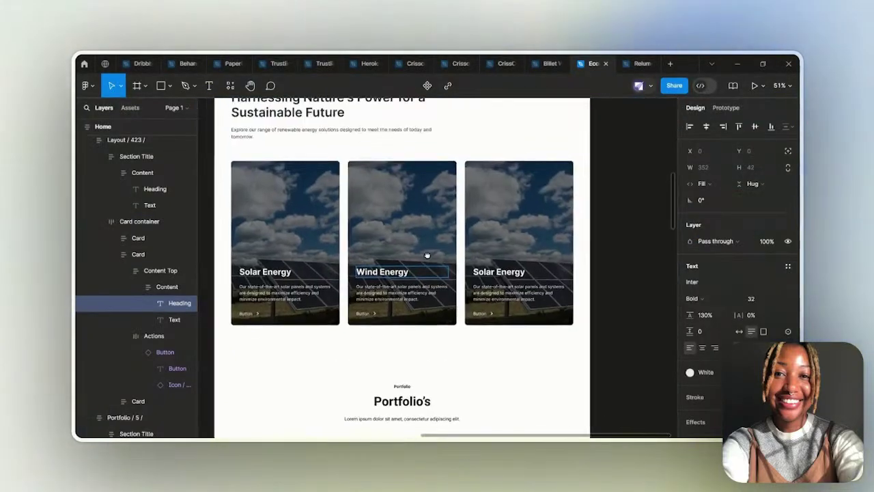
{"action": "left_click", "coordinate": [438, 226]}
{"action": "scroll", "coordinate": [738, 273], "scroll_direction": "down", "scroll_amount": 4}
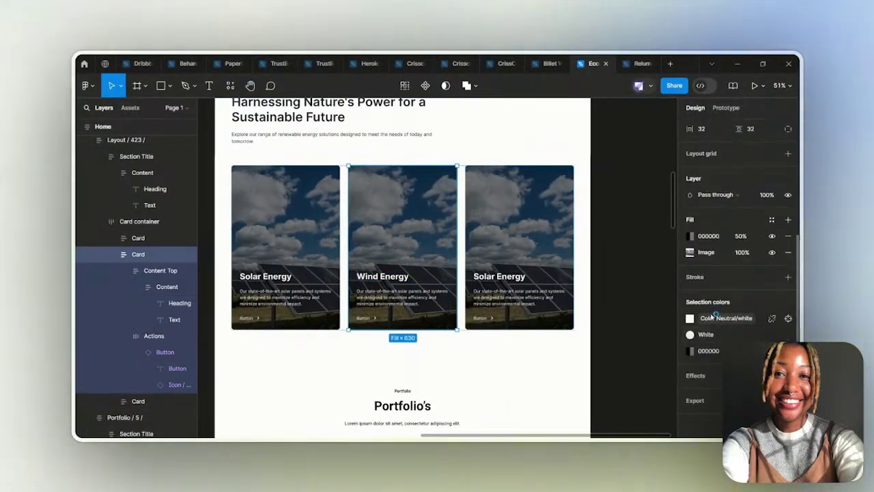
{"action": "left_click", "coordinate": [690, 252]}
{"action": "left_click", "coordinate": [616, 267]}
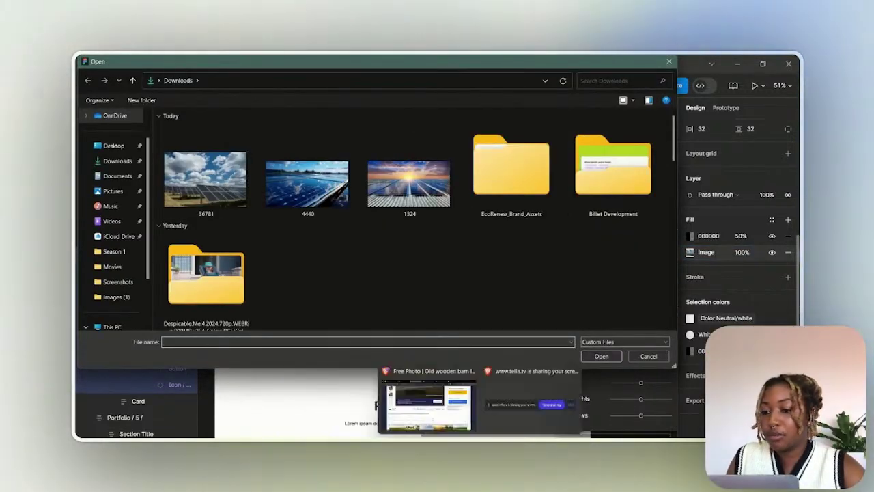
{"action": "left_click", "coordinate": [461, 404]}
{"action": "key", "text": "Return"}
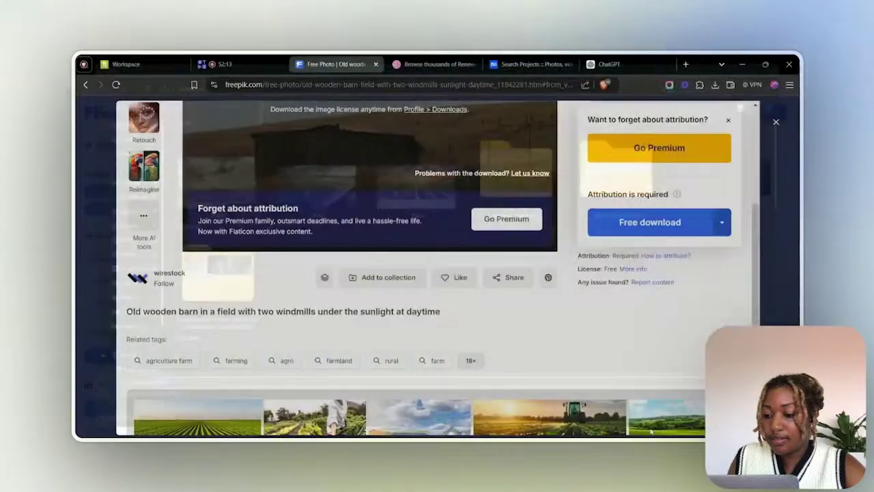
{"action": "key", "text": "alt+Tab"}
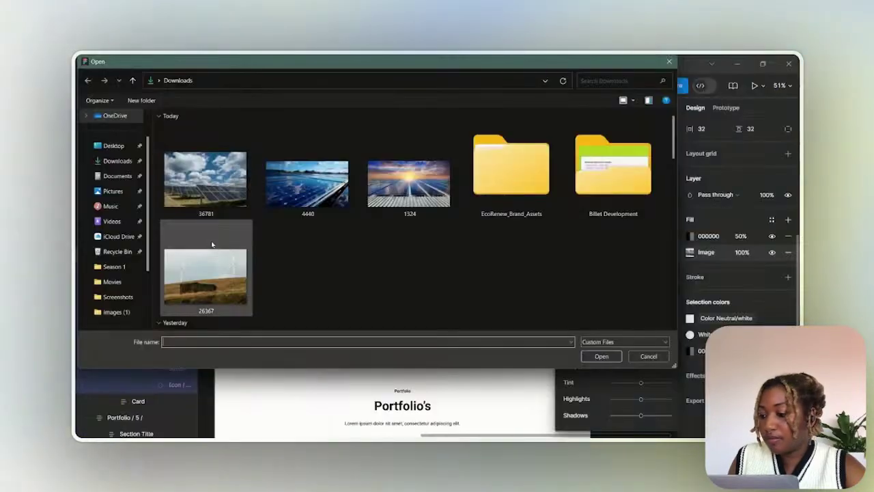
{"action": "double_click", "coordinate": [207, 268]}
Set the Wind Energy card's image to Crop and shift the photo sideways so the wind turbine sits inside the card
{"action": "scroll", "coordinate": [414, 277], "scroll_direction": "up", "scroll_amount": 5}
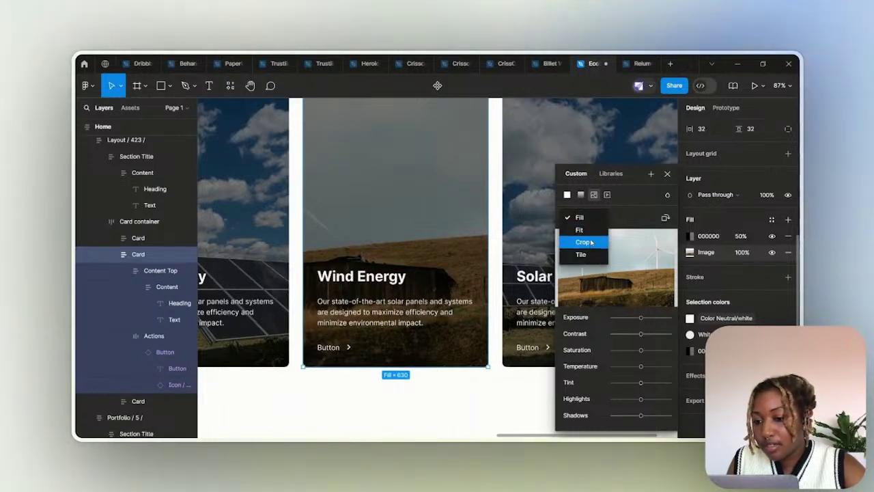
{"action": "left_click", "coordinate": [582, 242]}
{"action": "scroll", "coordinate": [436, 238], "scroll_direction": "down", "scroll_amount": 5}
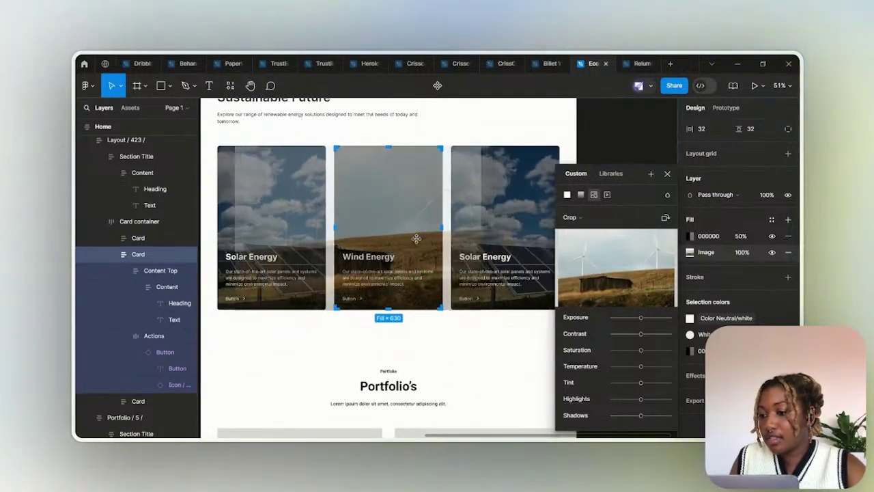
{"action": "left_click_drag", "start_coordinate": [436, 238], "coordinate": [393, 241]}
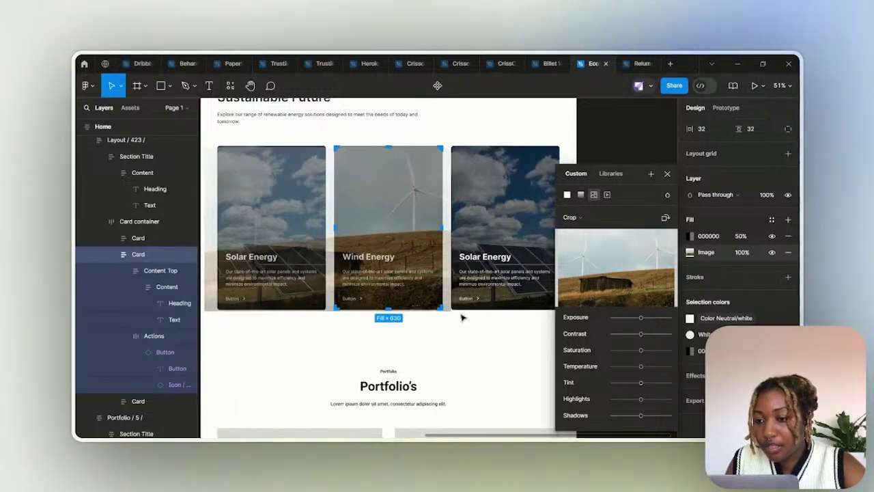
{"action": "key", "text": "Return"}
{"action": "left_click", "coordinate": [445, 349]}
Fine-tune the position of the cropped photo in the Wind Energy card by shifting the wind turbine slightly upward
{"action": "scroll", "coordinate": [431, 266], "scroll_direction": "up", "scroll_amount": 10}
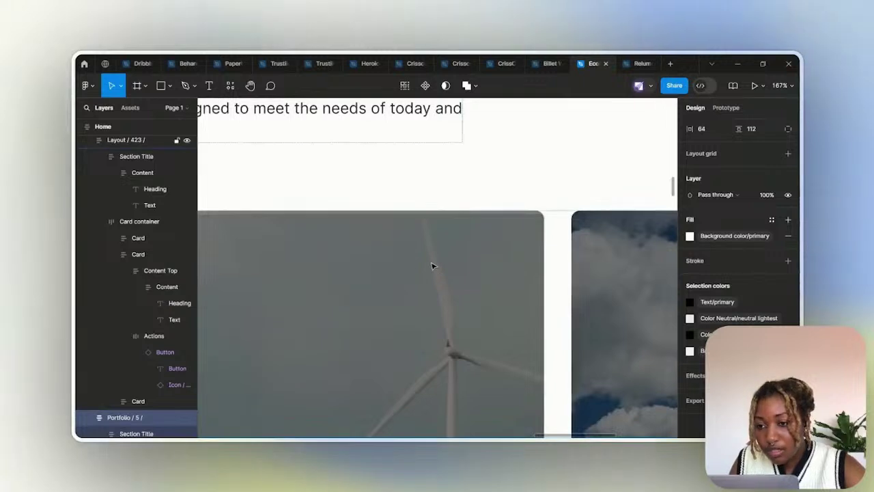
{"action": "left_click", "coordinate": [432, 267]}
{"action": "left_click", "coordinate": [431, 267]}
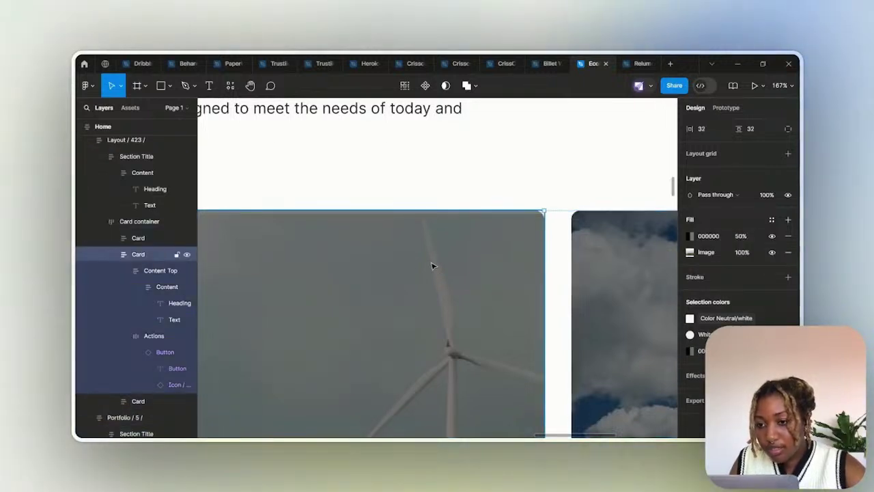
{"action": "left_click", "coordinate": [690, 252]}
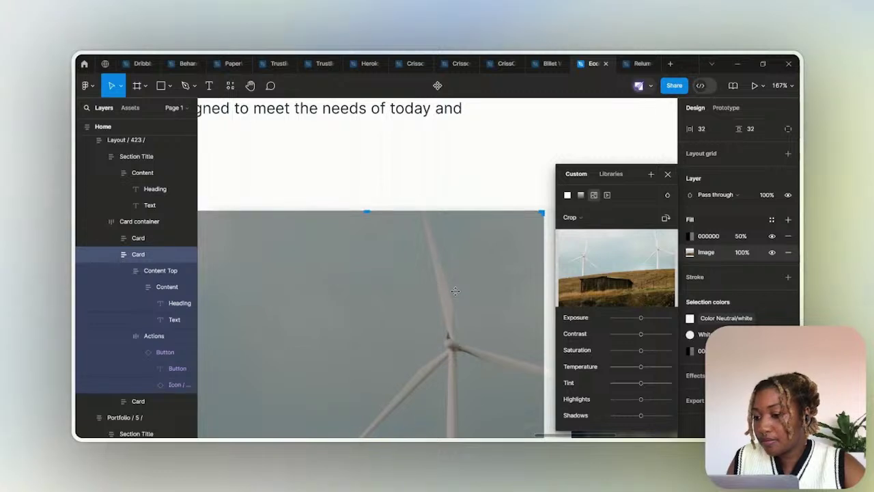
{"action": "left_click", "coordinate": [456, 154]}
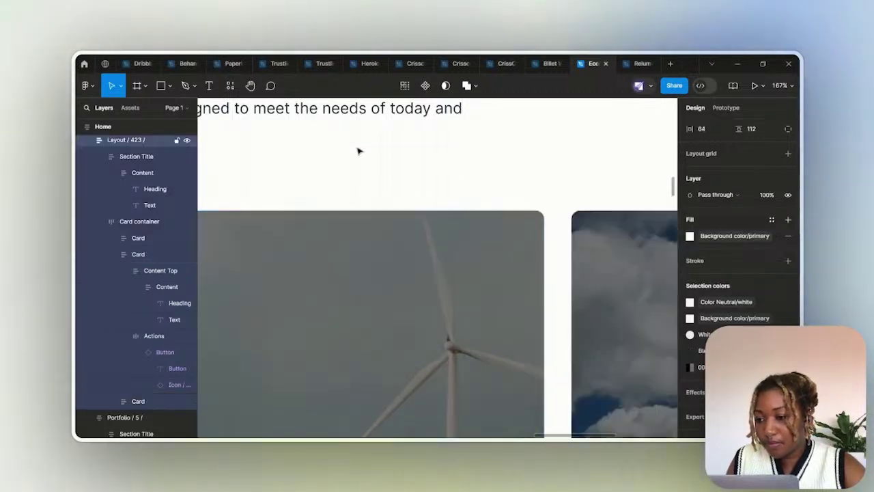
{"action": "scroll", "coordinate": [360, 150], "scroll_direction": "down", "scroll_amount": 10}
{"action": "left_click", "coordinate": [528, 254]}
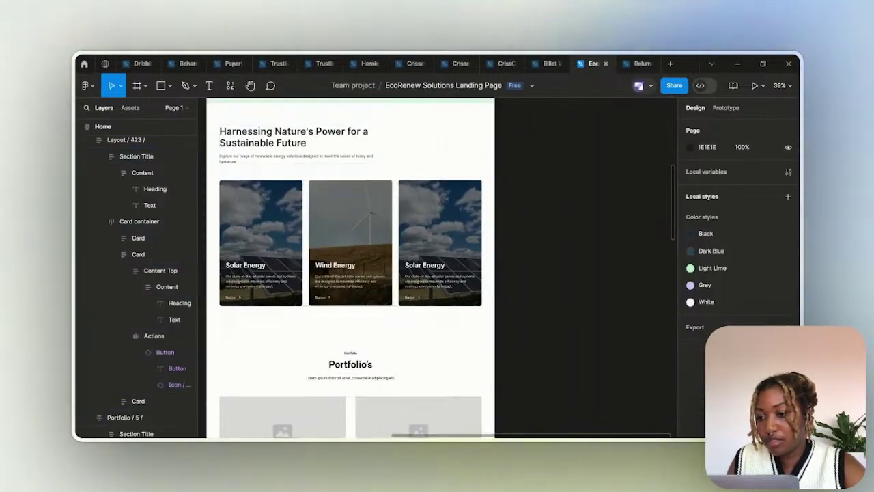
Switch to ChatGPT in the browser and copy the Wind Energy sentence from "From small-scale installations" through "diverse energy needs."
{"action": "key", "text": "alt+Tab"}
{"action": "key", "text": "alt+Tab"}
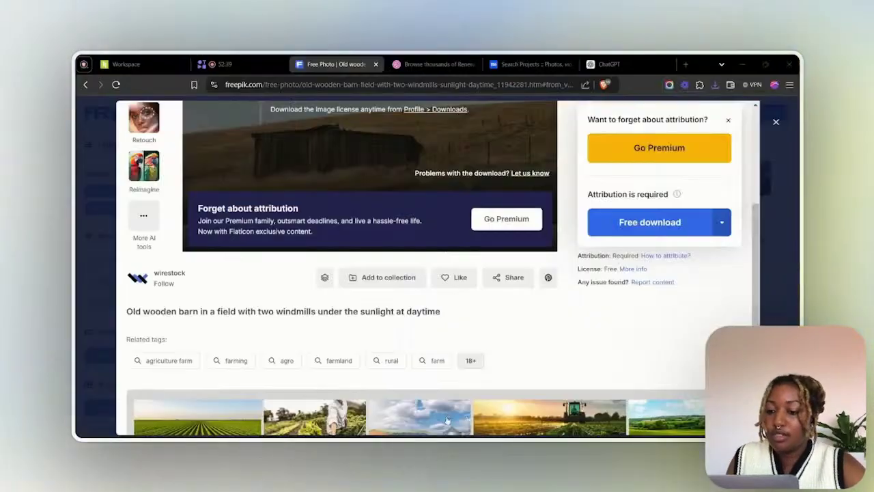
{"action": "left_click", "coordinate": [605, 65]}
{"action": "scroll", "coordinate": [363, 214], "scroll_direction": "down", "scroll_amount": 3}
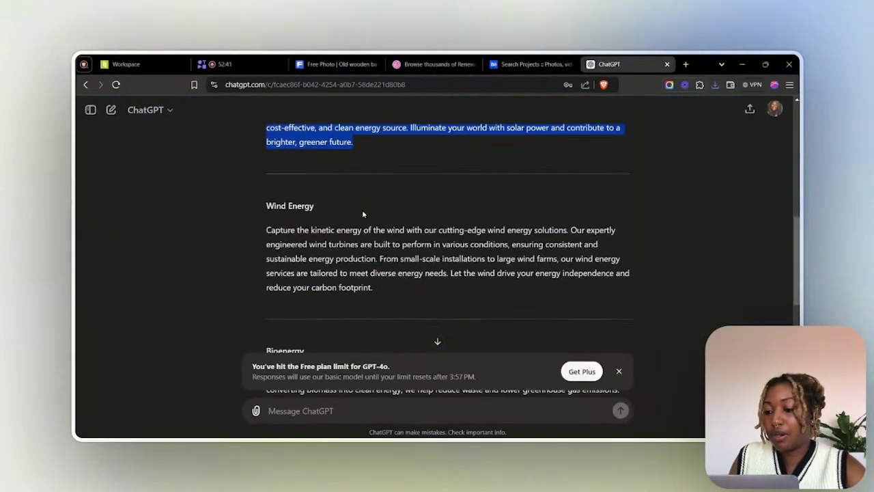
{"action": "left_click", "coordinate": [266, 231]}
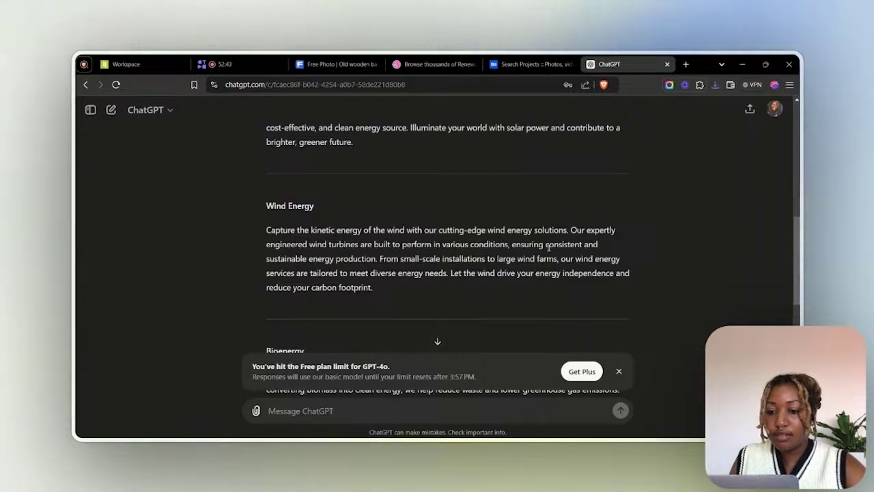
{"action": "left_click_drag", "start_coordinate": [380, 259], "coordinate": [446, 272]}
{"action": "key", "text": "ctrl+c"}
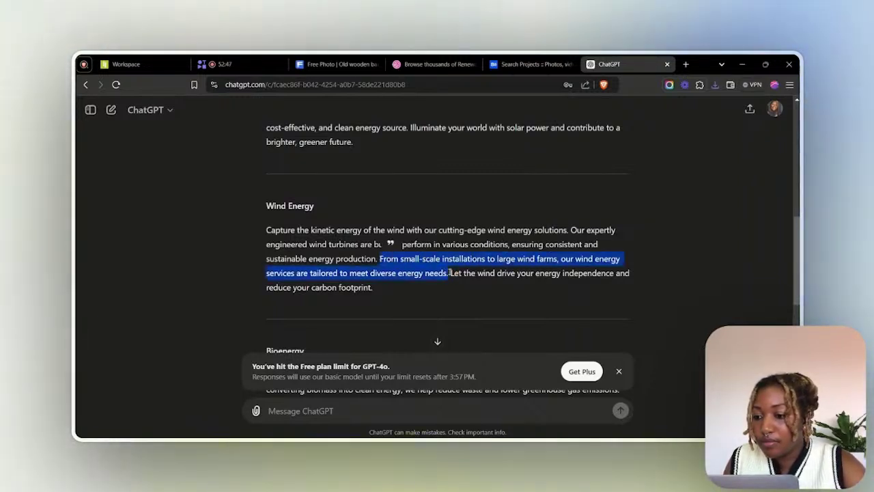
Return to Figma and replace the Wind Energy card's description with the copied sentence about small-scale installations and large wind farms
{"action": "key", "text": "alt+Tab"}
{"action": "scroll", "coordinate": [335, 283], "scroll_direction": "up", "scroll_amount": 5}
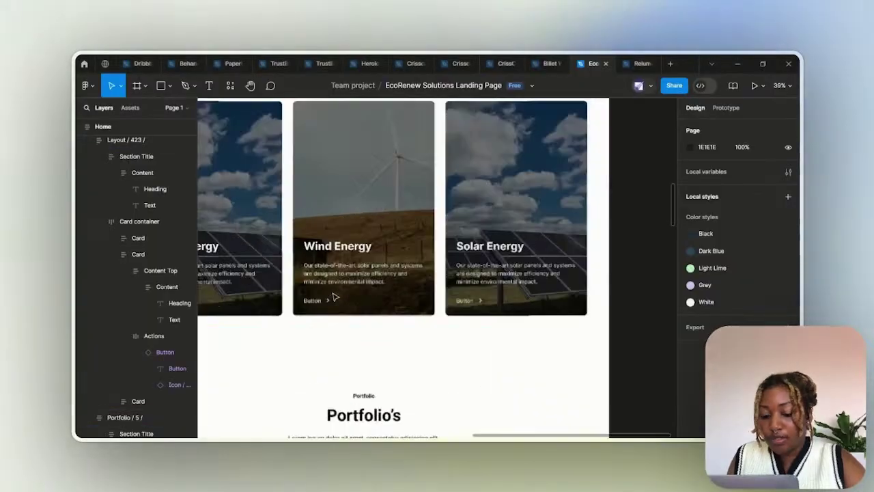
{"action": "left_click", "coordinate": [335, 283]}
{"action": "double_click", "coordinate": [334, 282]}
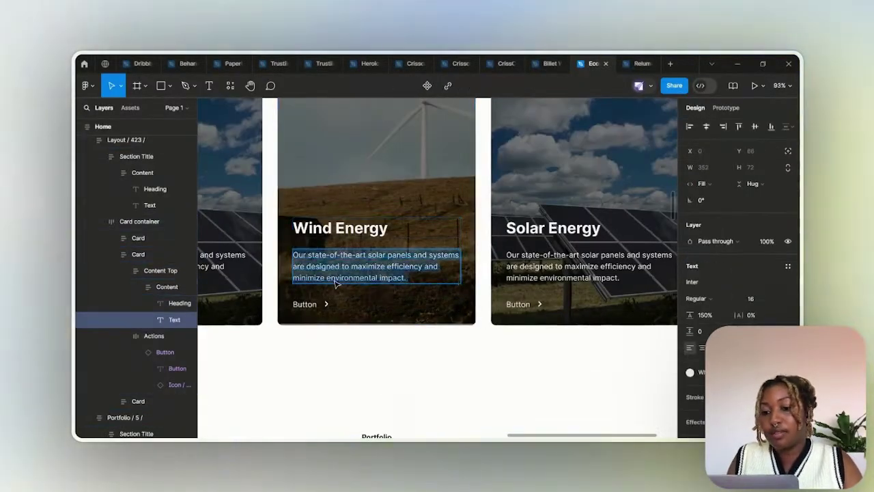
{"action": "key", "text": "ctrl+v"}
{"action": "scroll", "coordinate": [348, 225], "scroll_direction": "down", "scroll_amount": 5}
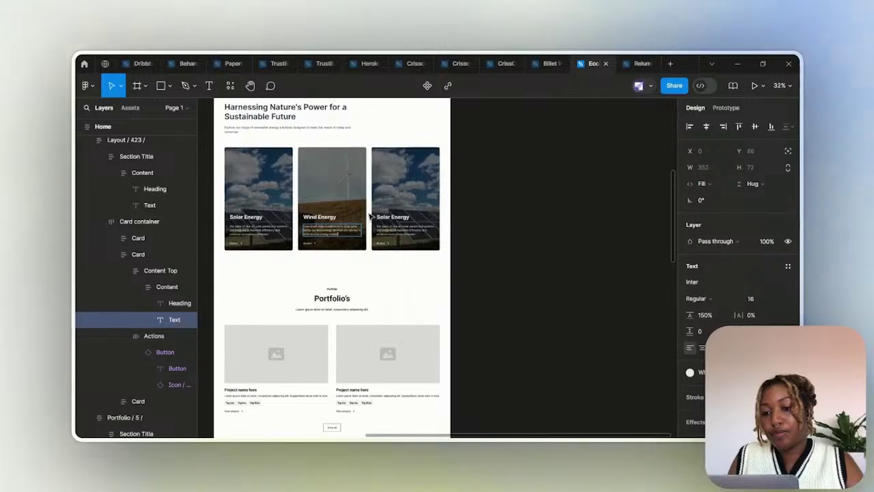
Replace the third service card's heading with "Bioenergy", copied from the Services Section of the project brief in the browser
{"action": "left_click", "coordinate": [403, 216]}
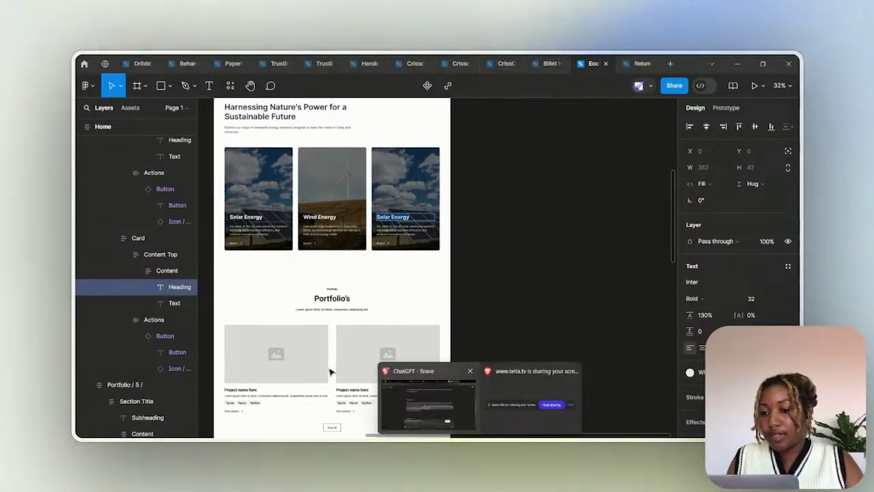
{"action": "left_click", "coordinate": [410, 392]}
{"action": "left_click", "coordinate": [123, 64]}
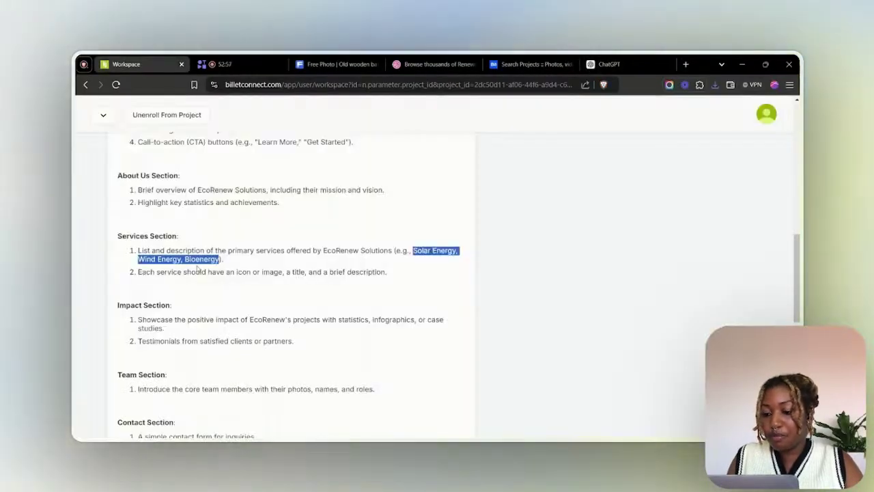
{"action": "double_click", "coordinate": [202, 259]}
{"action": "left_click", "coordinate": [493, 416]}
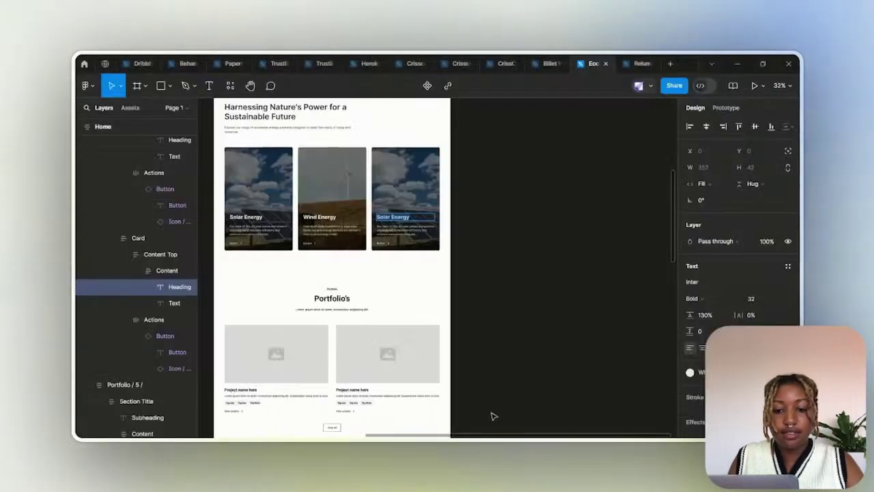
{"action": "scroll", "coordinate": [424, 239], "scroll_direction": "up", "scroll_amount": 2}
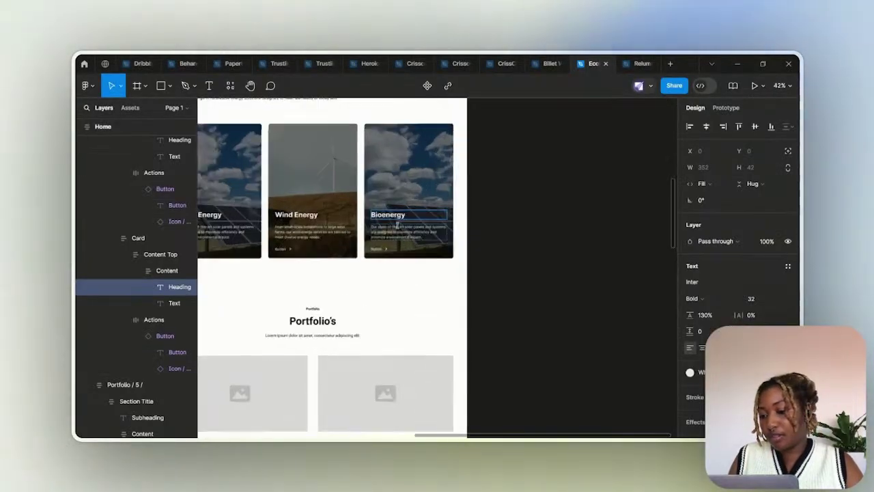
Replace the Bioenergy card's description in Figma with ChatGPT's sentence from "Our bioenergy services include" through "alternative to fossil fuels."
{"action": "left_click", "coordinate": [423, 407]}
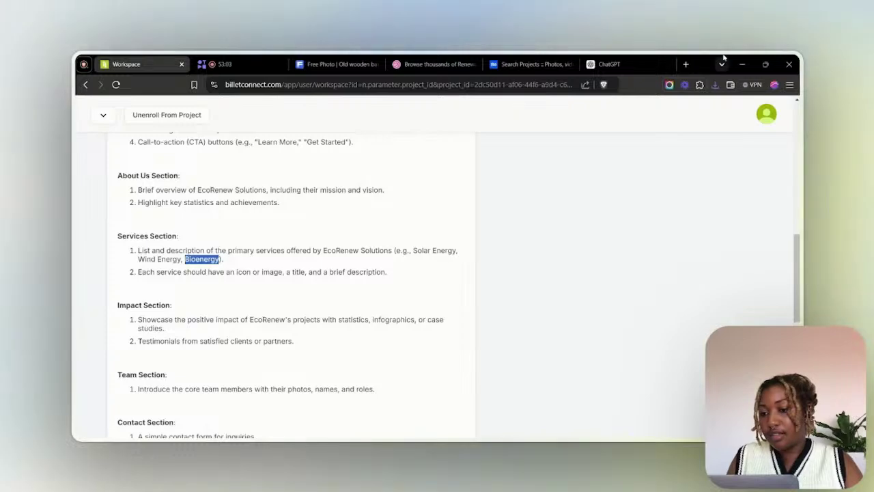
{"action": "left_click", "coordinate": [610, 64]}
{"action": "scroll", "coordinate": [571, 156], "scroll_direction": "down", "scroll_amount": 2}
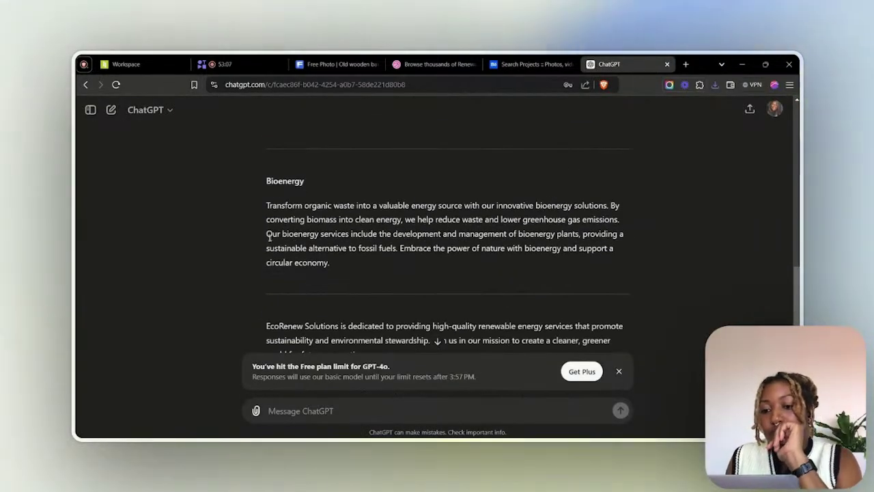
{"action": "left_click_drag", "start_coordinate": [265, 233], "coordinate": [398, 252]}
{"action": "key", "text": "ctrl+c"}
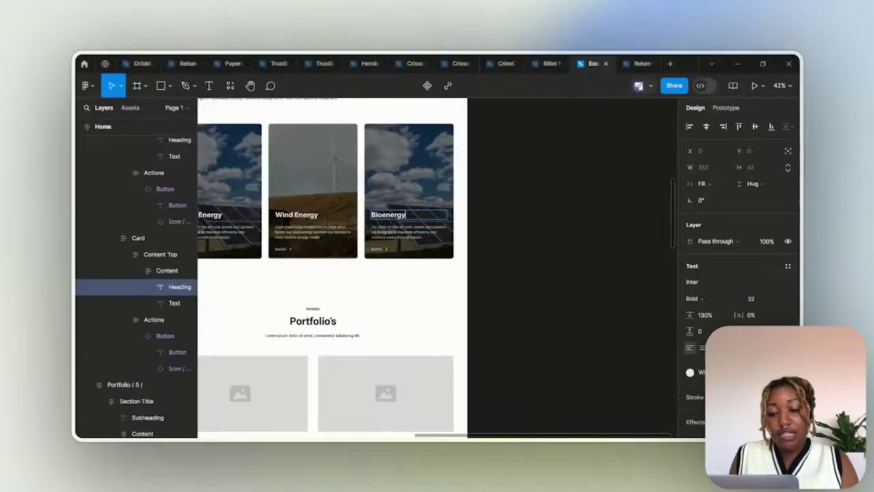
{"action": "double_click", "coordinate": [427, 231]}
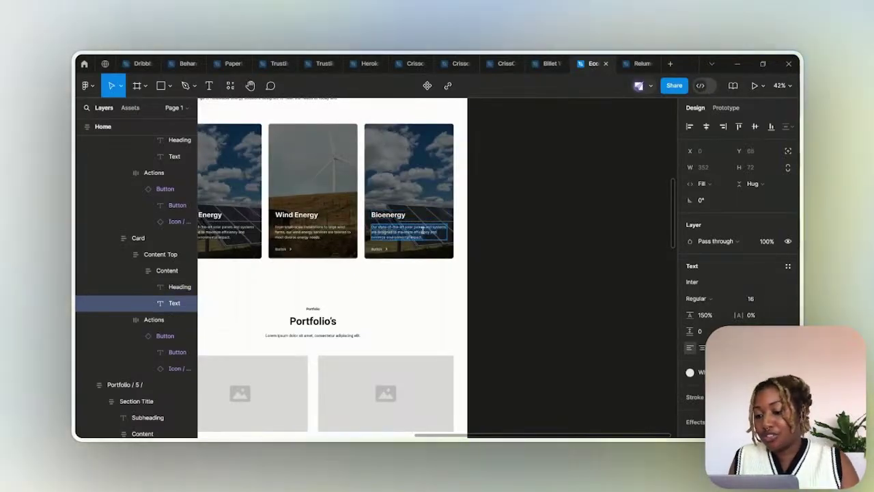
{"action": "key", "text": "ctrl+v"}
{"action": "scroll", "coordinate": [419, 229], "scroll_direction": "up", "scroll_amount": 2}
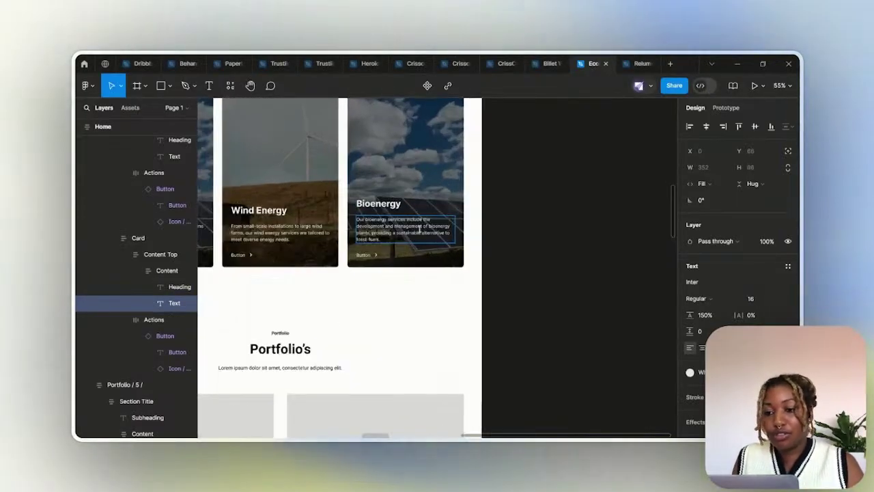
Find the seedling against a blue sky among Freepik's free "sustainable" photos and save it to Downloads as 11136
{"action": "left_click", "coordinate": [398, 157]}
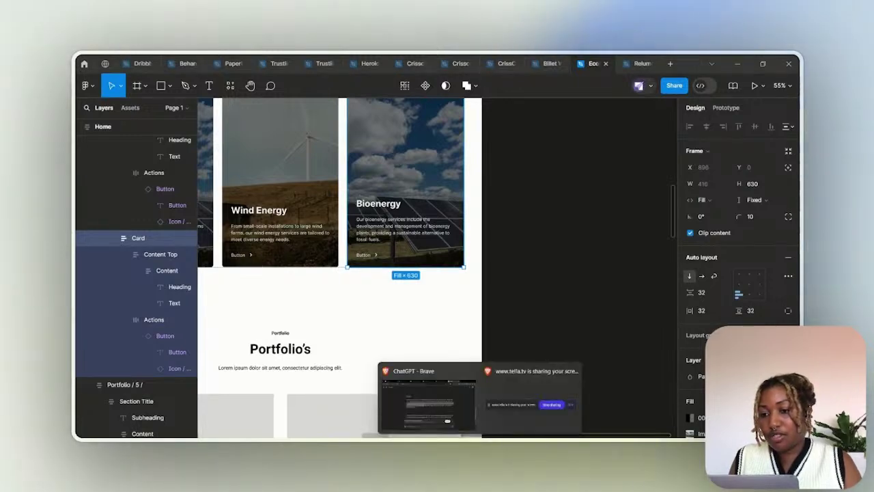
{"action": "left_click", "coordinate": [533, 397]}
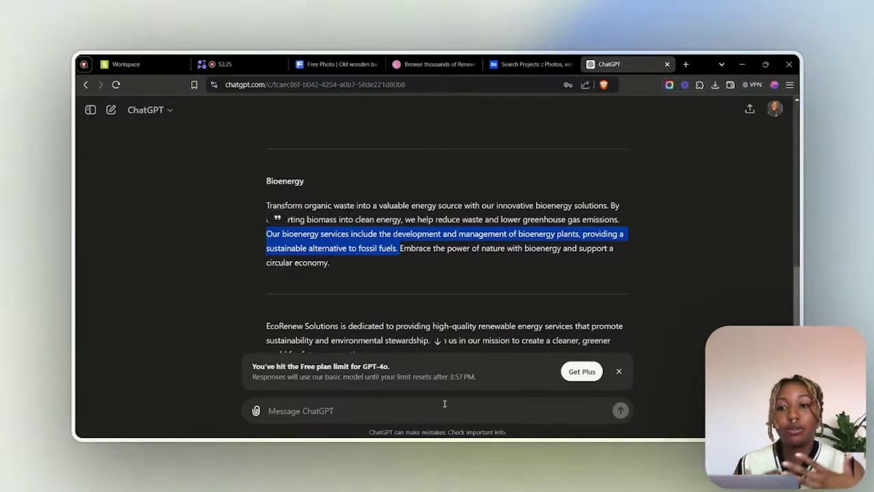
{"action": "left_click", "coordinate": [341, 62]}
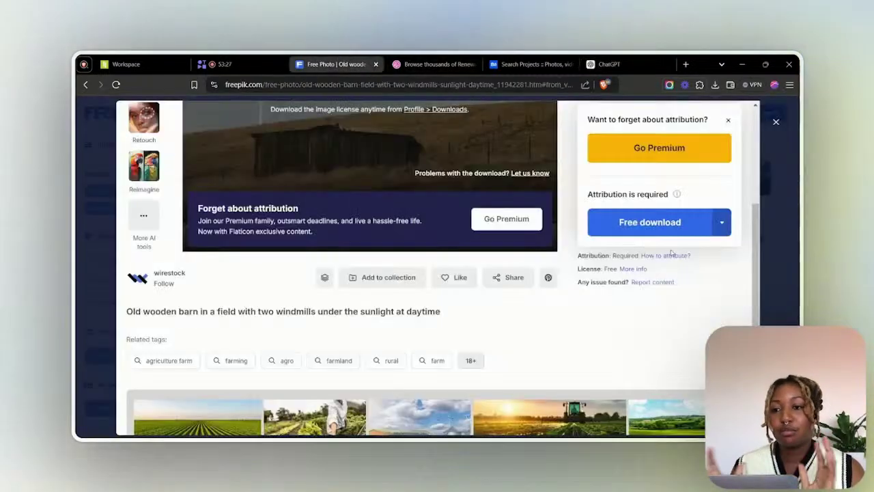
{"action": "scroll", "coordinate": [661, 274], "scroll_direction": "down", "scroll_amount": 2}
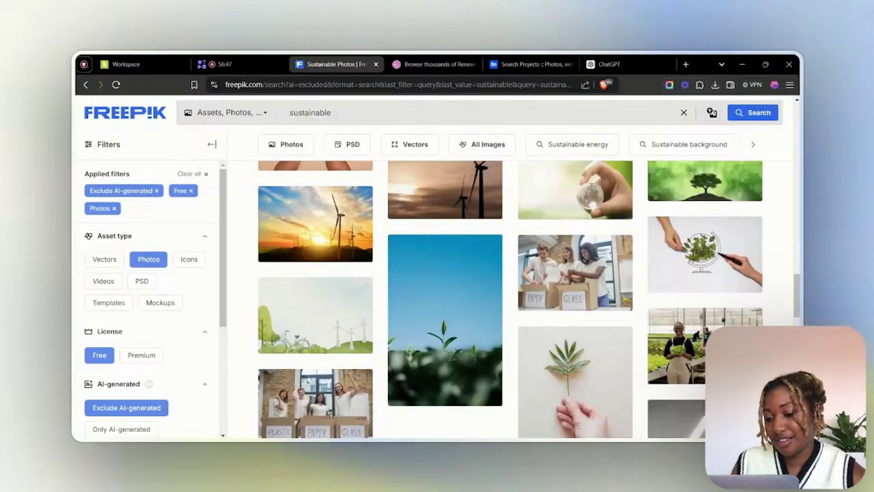
{"action": "scroll", "coordinate": [510, 300], "scroll_direction": "down", "scroll_amount": 2}
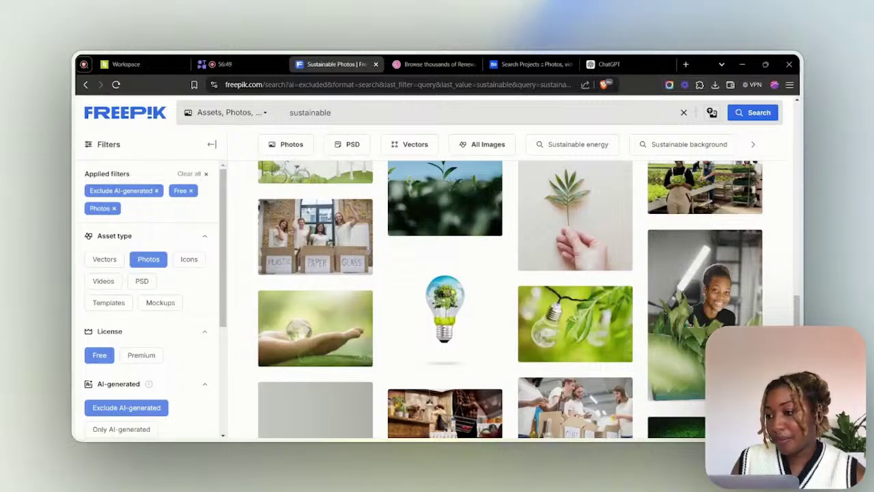
{"action": "left_click", "coordinate": [480, 180]}
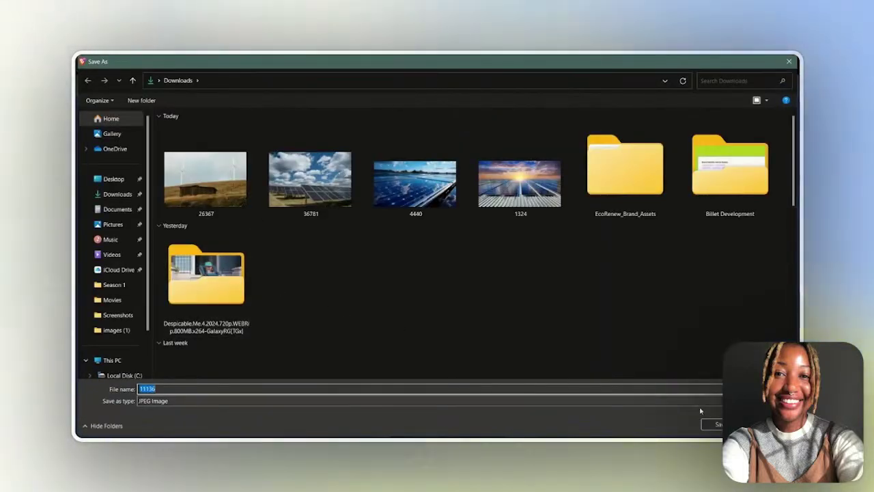
{"action": "left_click", "coordinate": [710, 425]}
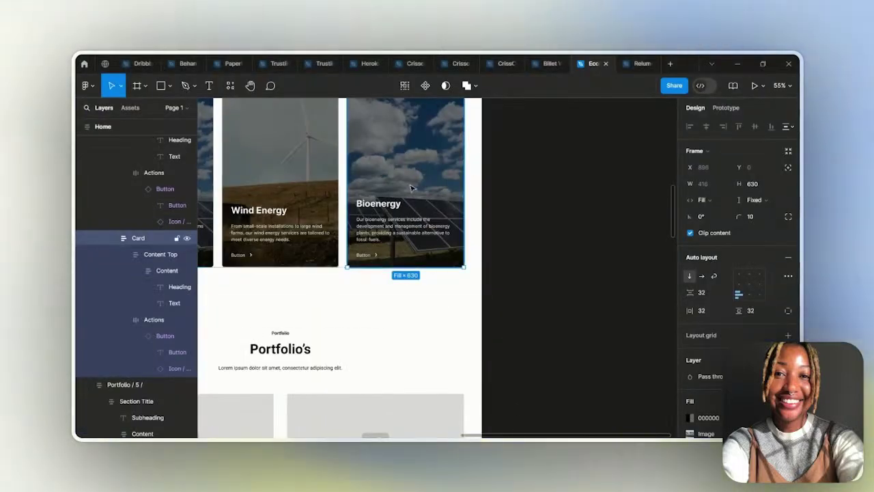
Replace the Bioenergy card's image fill in Figma with 11136, the seedling photo from Downloads
{"action": "scroll", "coordinate": [738, 273], "scroll_direction": "down", "scroll_amount": 5}
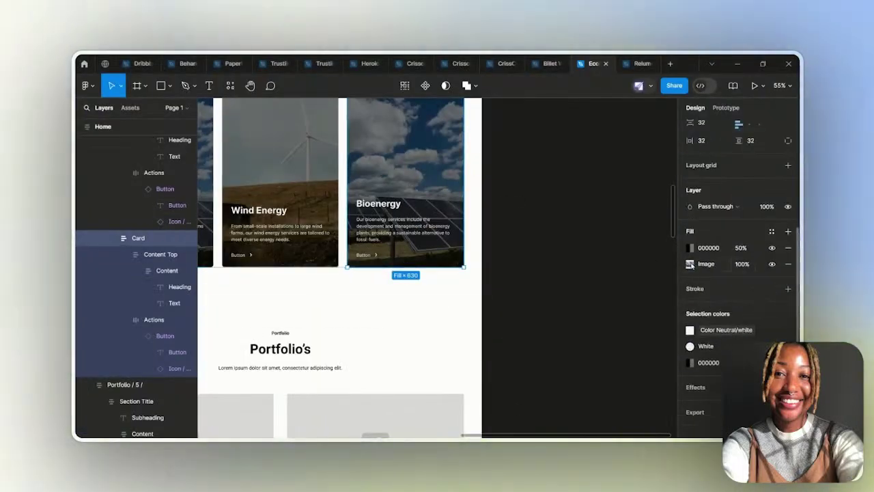
{"action": "left_click", "coordinate": [690, 263]}
{"action": "left_click", "coordinate": [617, 267]}
{"action": "double_click", "coordinate": [209, 166]}
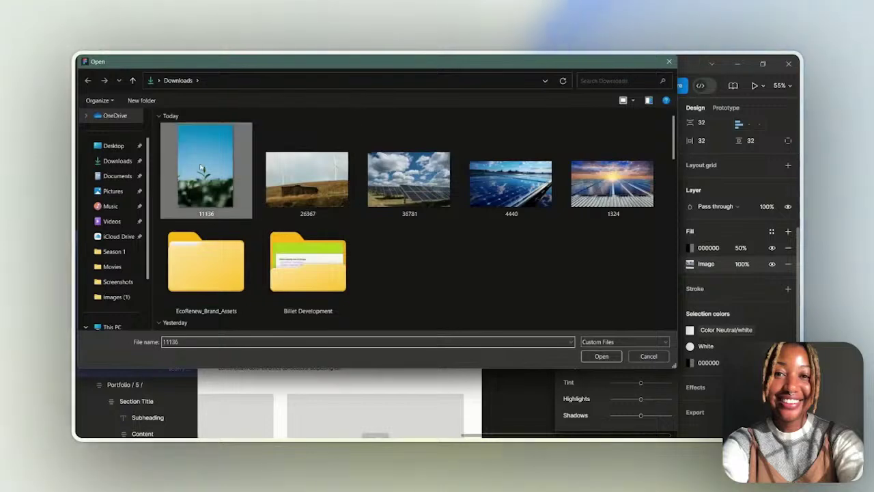
{"action": "left_click", "coordinate": [509, 194]}
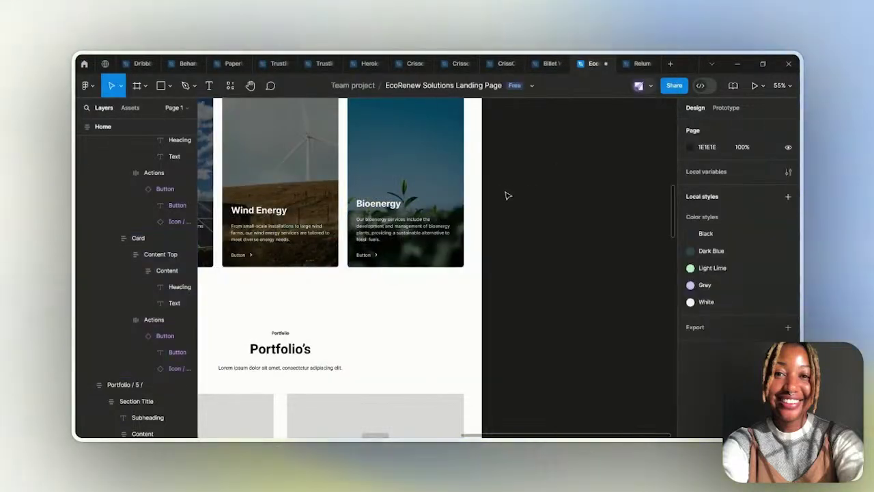
Review the three service cards and compare the Home design with the wireframe down through the sections still holding placeholders
{"action": "scroll", "coordinate": [484, 237], "scroll_direction": "down", "scroll_amount": 5}
{"action": "scroll", "coordinate": [483, 226], "scroll_direction": "down", "scroll_amount": 1}
{"action": "scroll", "coordinate": [512, 275], "scroll_direction": "up", "scroll_amount": 2}
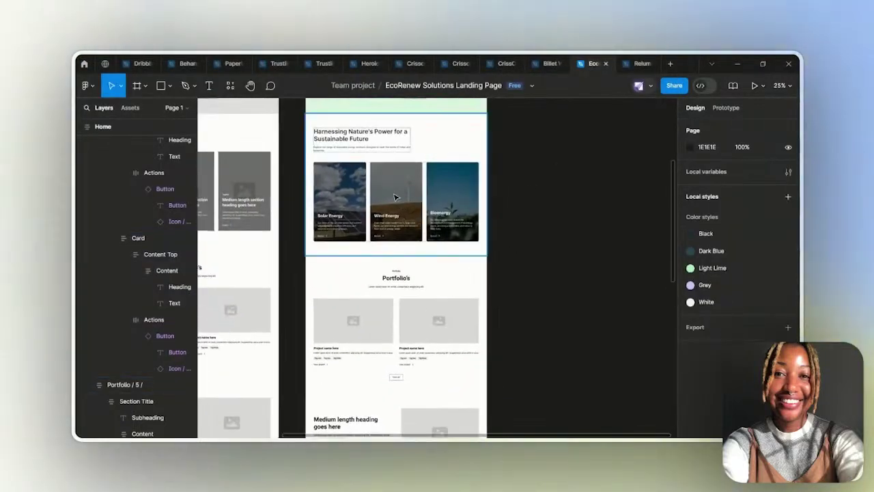
{"action": "left_click", "coordinate": [392, 192]}
{"action": "double_click", "coordinate": [393, 191]}
{"action": "scroll", "coordinate": [540, 263], "scroll_direction": "up", "scroll_amount": 2}
{"action": "scroll", "coordinate": [540, 260], "scroll_direction": "down", "scroll_amount": 4}
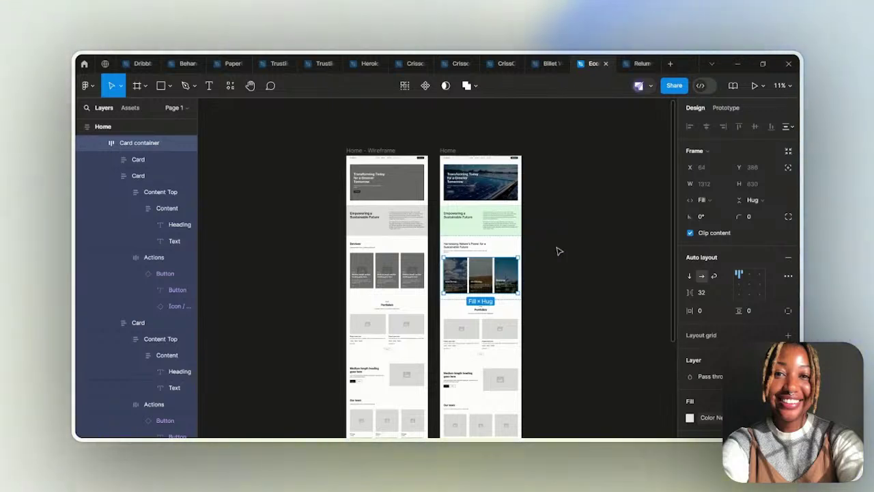
{"action": "scroll", "coordinate": [570, 170], "scroll_direction": "down", "scroll_amount": 4}
{"action": "left_click", "coordinate": [567, 232]}
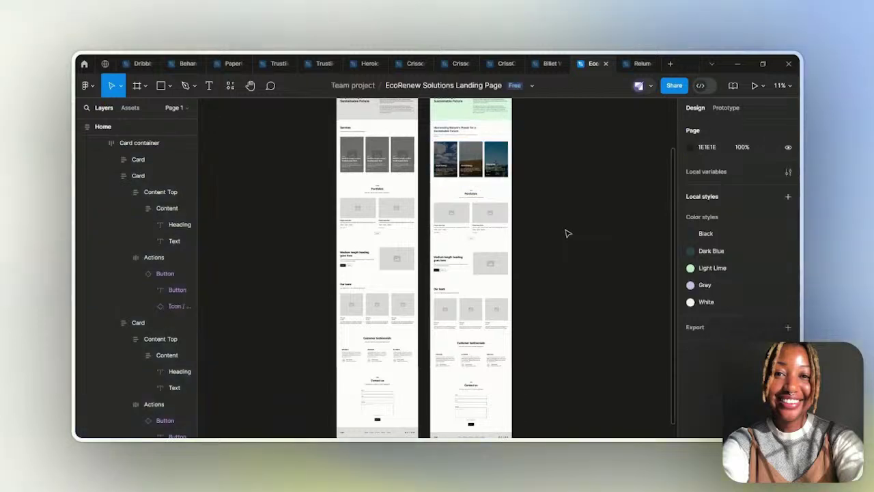
{"action": "scroll", "coordinate": [459, 216], "scroll_direction": "up", "scroll_amount": 4}
{"action": "scroll", "coordinate": [493, 189], "scroll_direction": "down", "scroll_amount": 3}
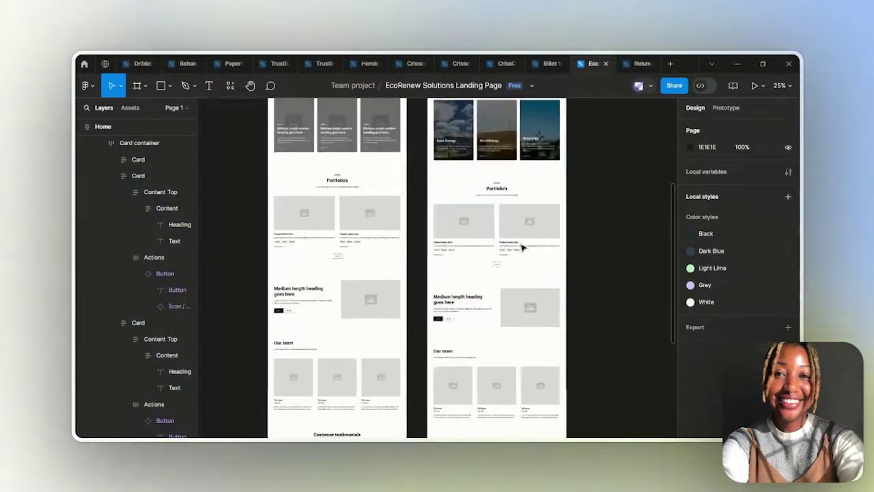
Clear the Team section selection on the Home design and copy the share link of the EcoRenew Solutions Landing Page file
{"action": "scroll", "coordinate": [587, 239], "scroll_direction": "down", "scroll_amount": 4}
{"action": "left_click", "coordinate": [496, 226]}
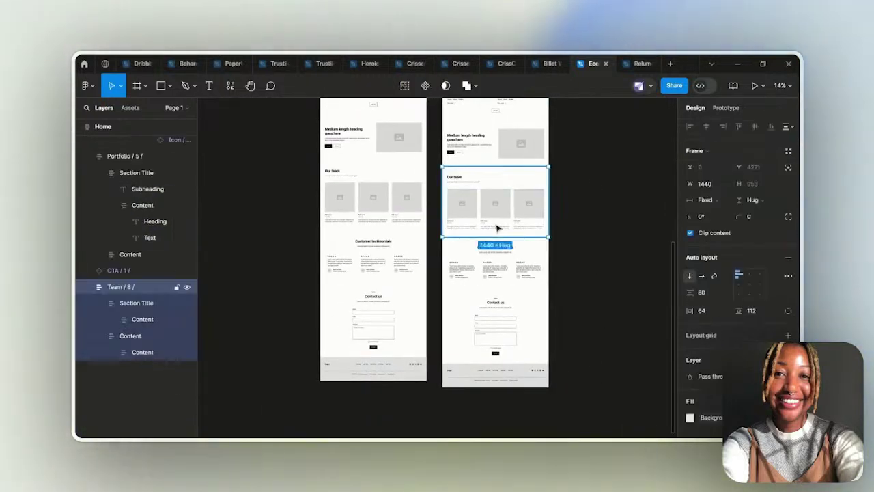
{"action": "scroll", "coordinate": [540, 287], "scroll_direction": "down", "scroll_amount": 5}
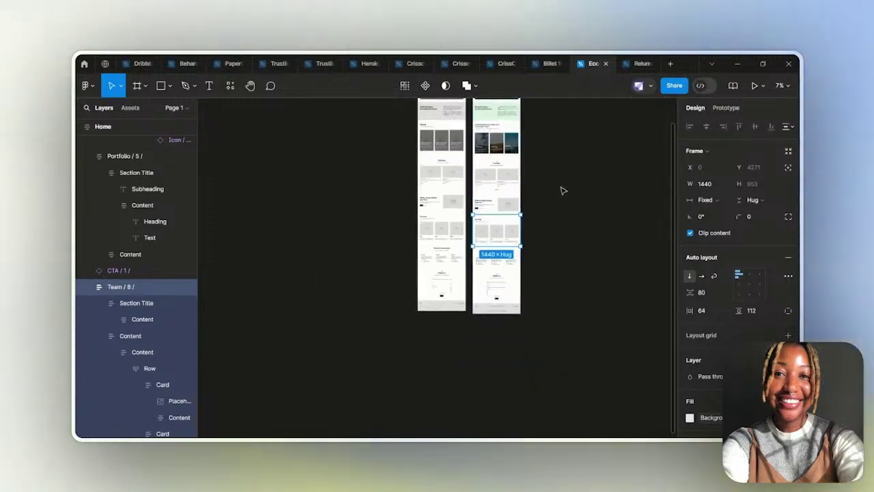
{"action": "left_click", "coordinate": [542, 288]}
{"action": "scroll", "coordinate": [542, 289], "scroll_direction": "right", "scroll_amount": 3}
{"action": "scroll", "coordinate": [472, 238], "scroll_direction": "down", "scroll_amount": 2}
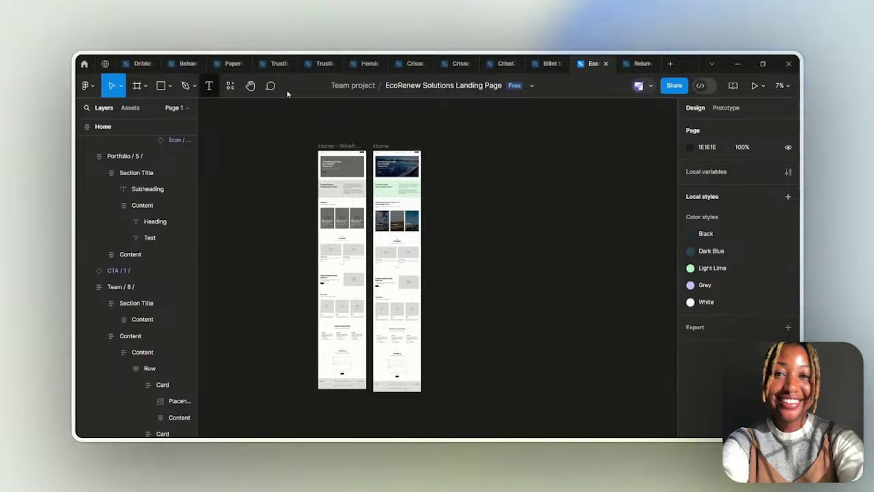
{"action": "left_click", "coordinate": [674, 86]}
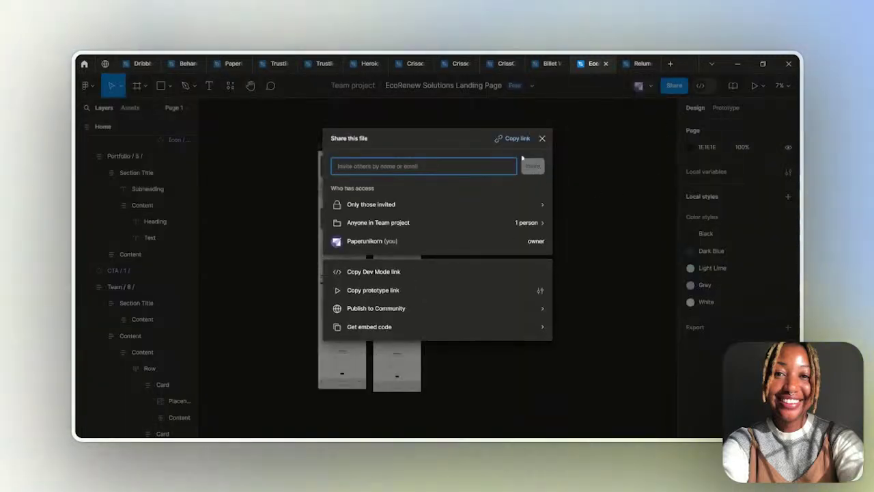
{"action": "left_click", "coordinate": [508, 140]}
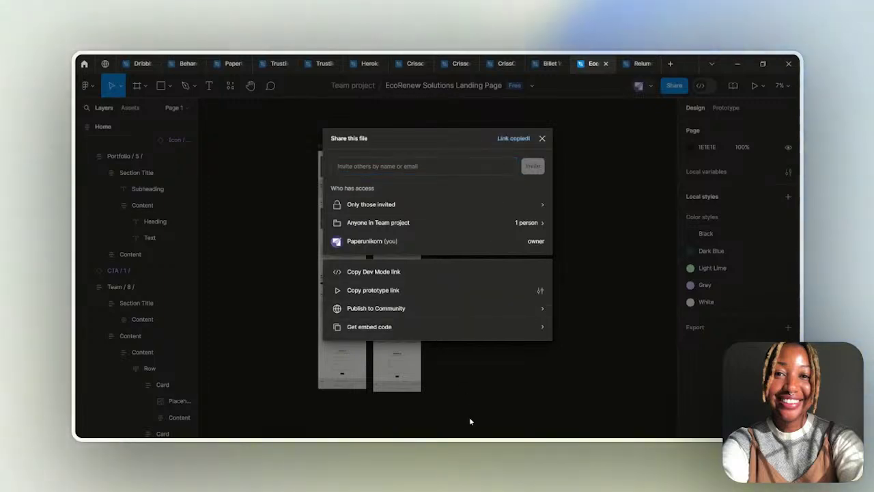
Switch to the Billet Connect workspace in the browser and expand the Week One task list of the Responsive Landing Page project
{"action": "left_click", "coordinate": [429, 384]}
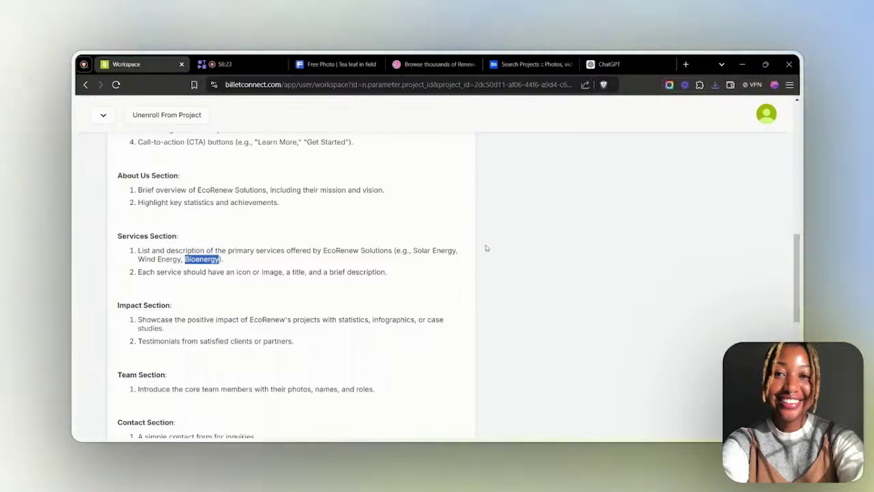
{"action": "scroll", "coordinate": [485, 248], "scroll_direction": "up", "scroll_amount": 10}
{"action": "scroll", "coordinate": [683, 233], "scroll_direction": "down", "scroll_amount": 3}
{"action": "scroll", "coordinate": [700, 230], "scroll_direction": "up", "scroll_amount": 3}
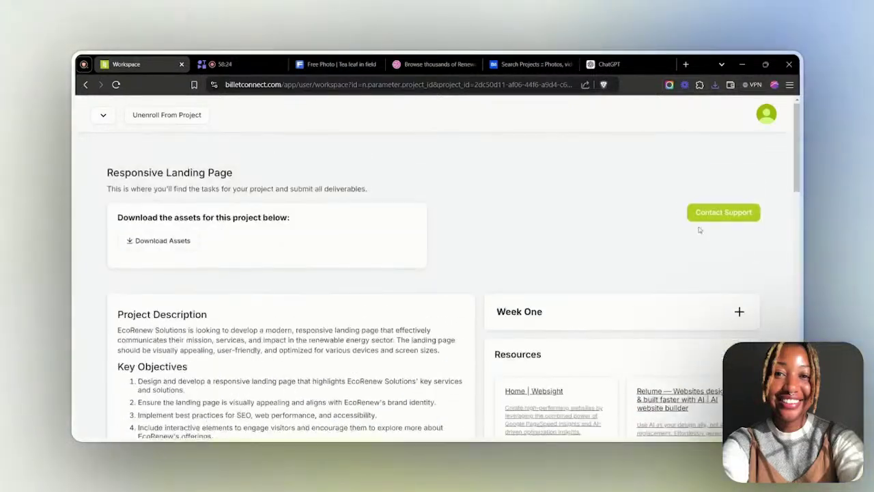
{"action": "left_click", "coordinate": [738, 312]}
{"action": "scroll", "coordinate": [736, 341], "scroll_direction": "down", "scroll_amount": 2}
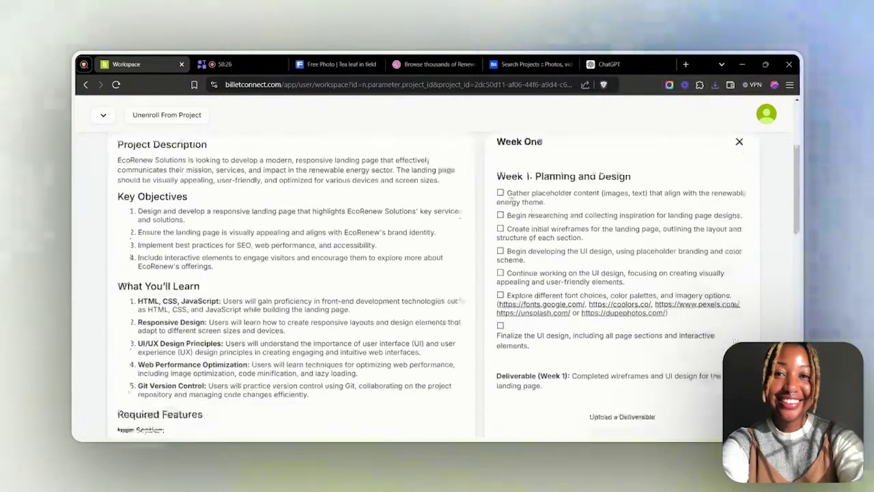
Check off the Week 1 tasks from gathering placeholder content through continuing work on the UI design
{"action": "left_click", "coordinate": [501, 193]}
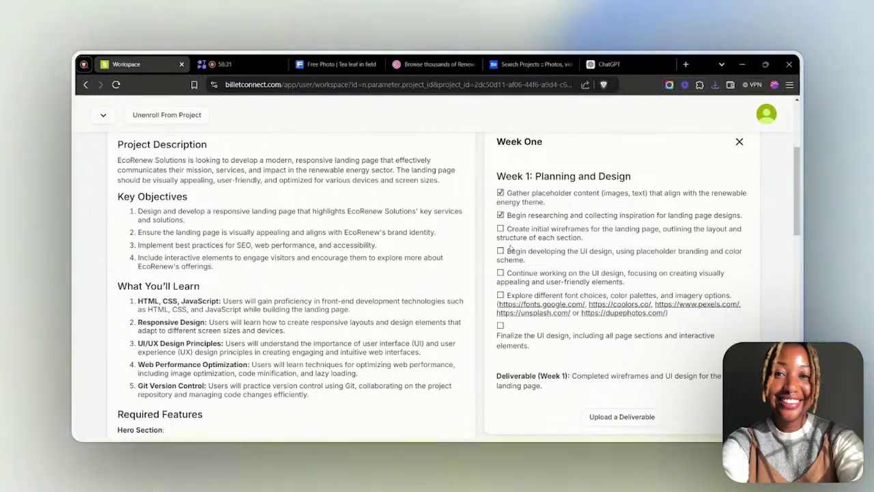
{"action": "left_click", "coordinate": [501, 250]}
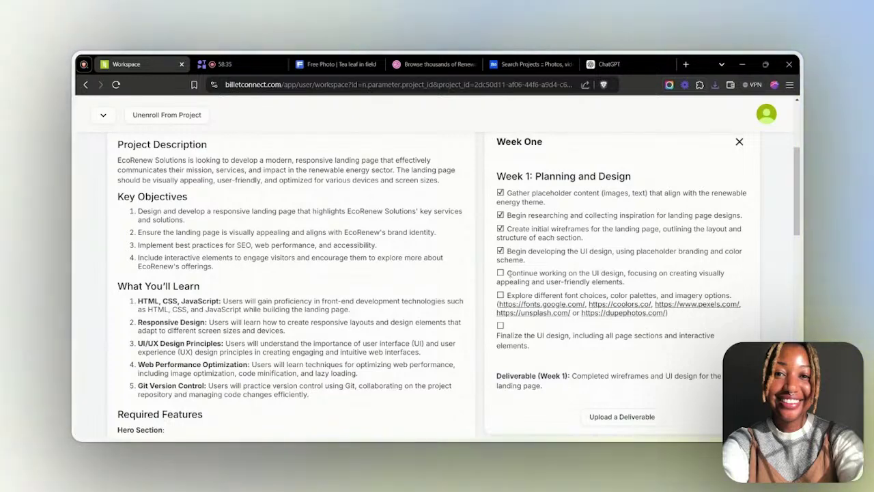
{"action": "left_click", "coordinate": [500, 273]}
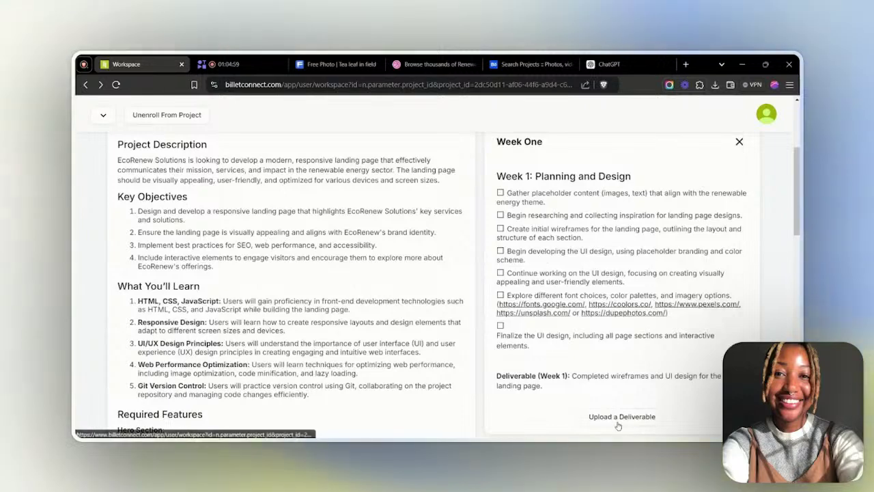
Upload the Figma design link as the Week One deliverable, without attaching a file
{"action": "left_click", "coordinate": [622, 418]}
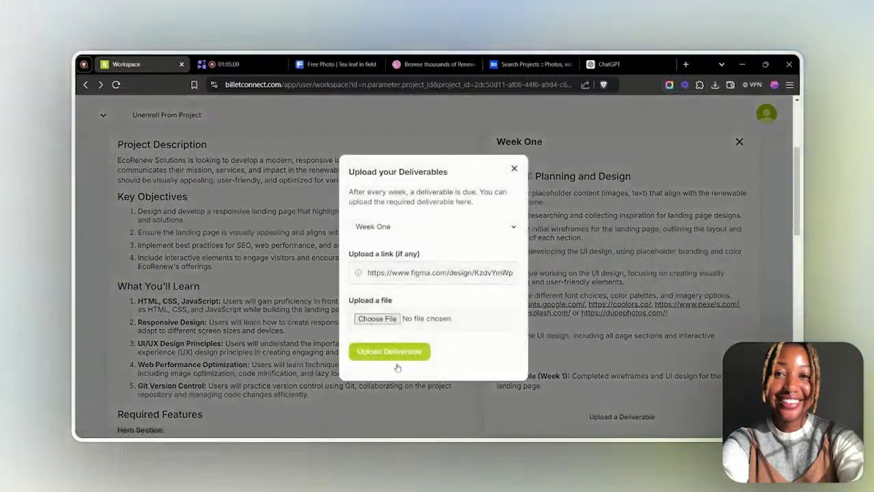
{"action": "left_click", "coordinate": [395, 352]}
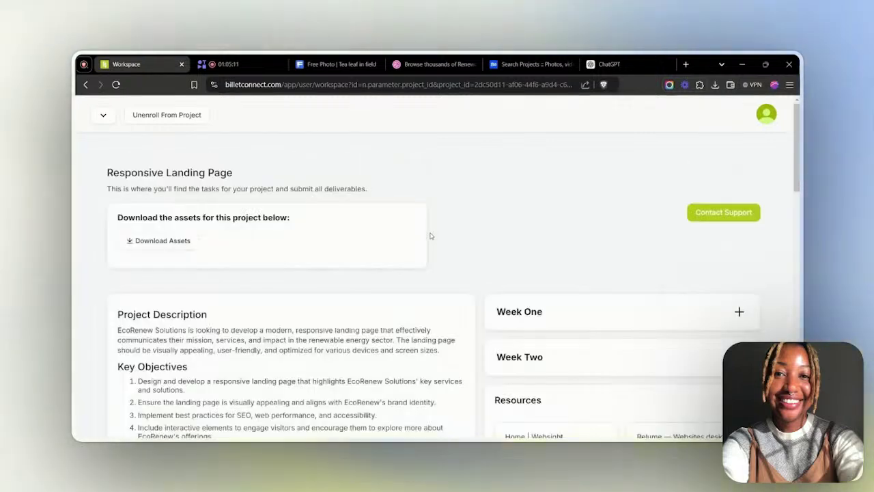
Expand the Week One and Week Two sections and review the tasks under Week 2: Develop the Front-End
{"action": "scroll", "coordinate": [400, 230], "scroll_direction": "down", "scroll_amount": 3}
{"action": "scroll", "coordinate": [560, 191], "scroll_direction": "up", "scroll_amount": 3}
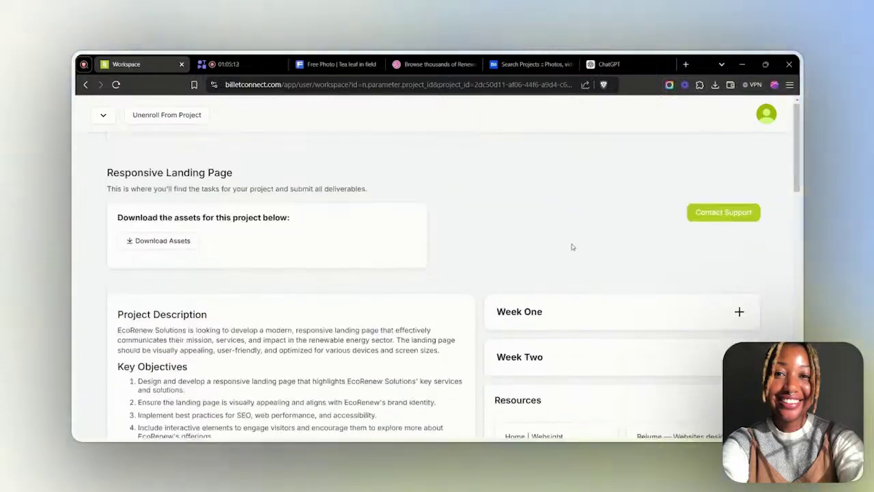
{"action": "left_click", "coordinate": [584, 308]}
{"action": "scroll", "coordinate": [583, 372], "scroll_direction": "down", "scroll_amount": 3}
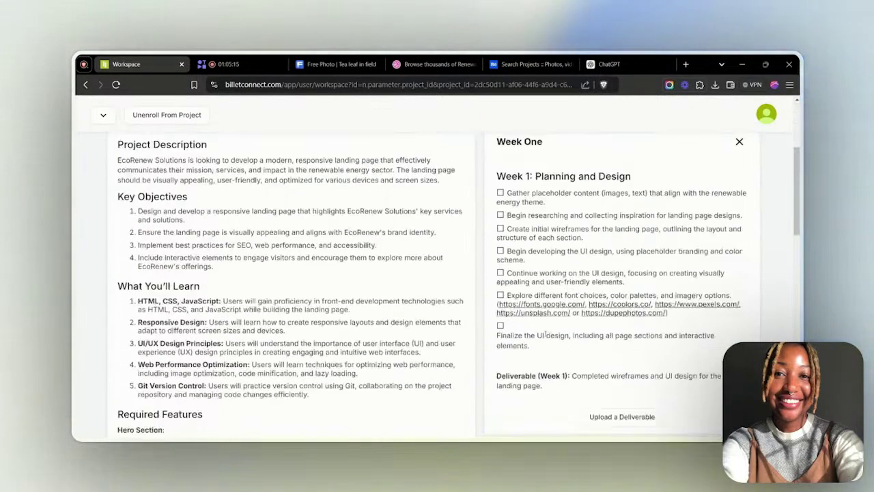
{"action": "scroll", "coordinate": [630, 391], "scroll_direction": "down", "scroll_amount": 3}
{"action": "left_click", "coordinate": [566, 299]}
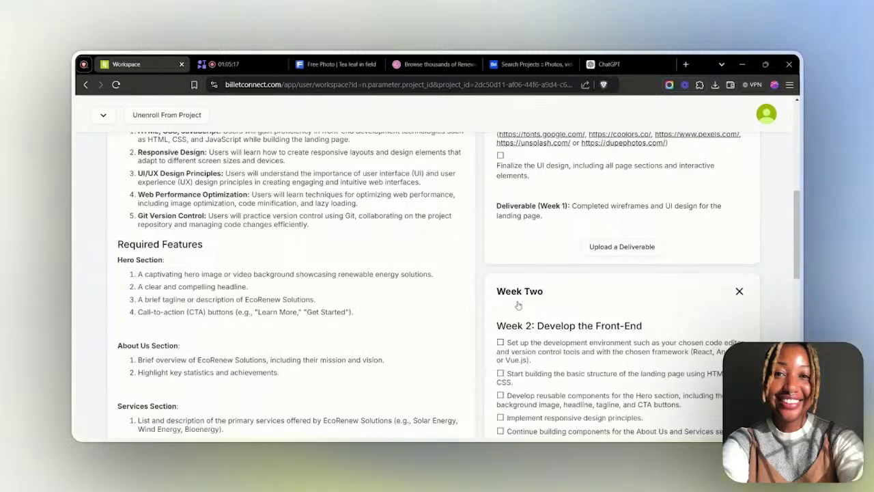
{"action": "scroll", "coordinate": [558, 336], "scroll_direction": "down", "scroll_amount": 1}
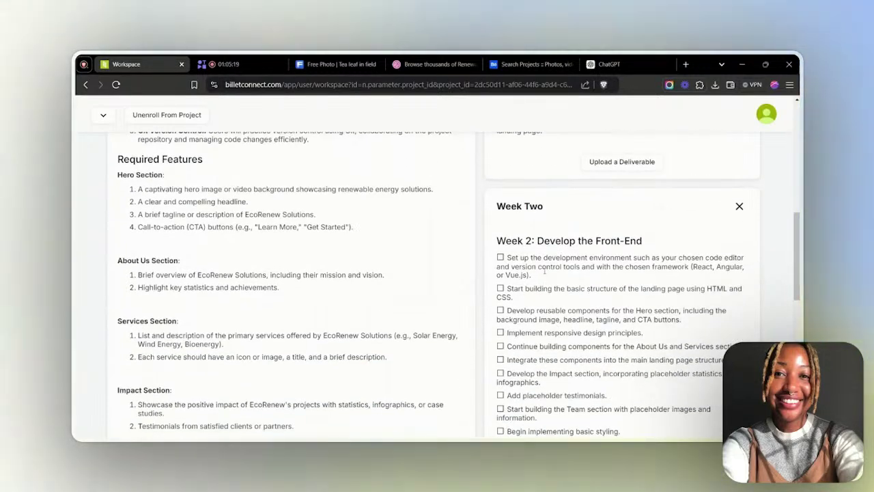